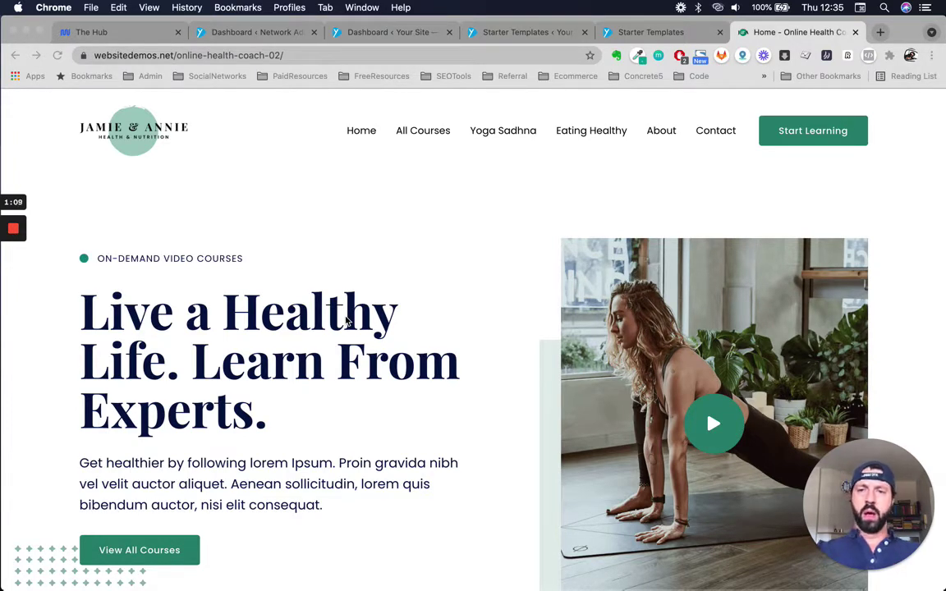
# Step: Examine the Online Health Coach demo home page from the hero section down to the newsletter sign-up
pyautogui.scroll(-4, 345, 322)
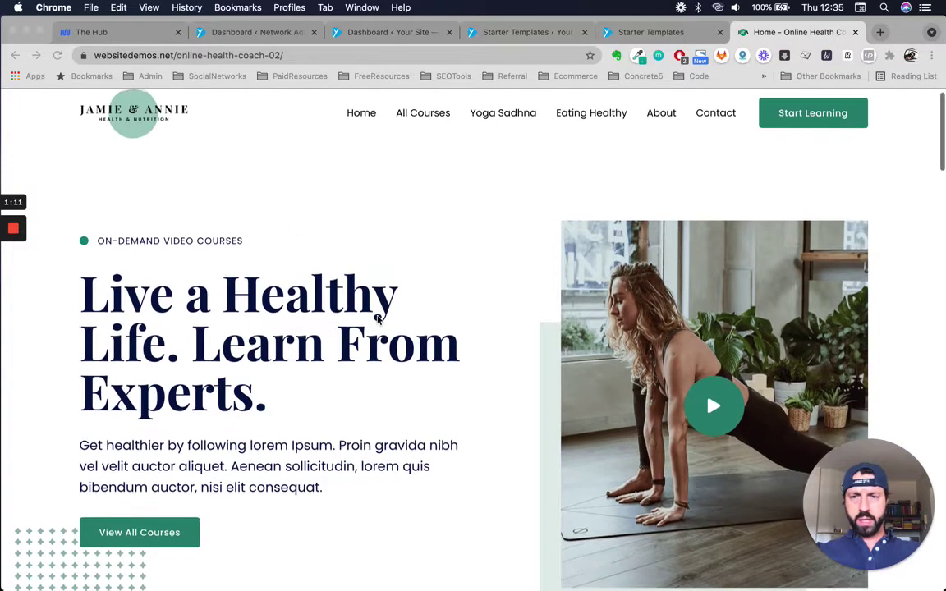
pyautogui.scroll(-5, 378, 321)
pyautogui.scroll(9, 377, 321)
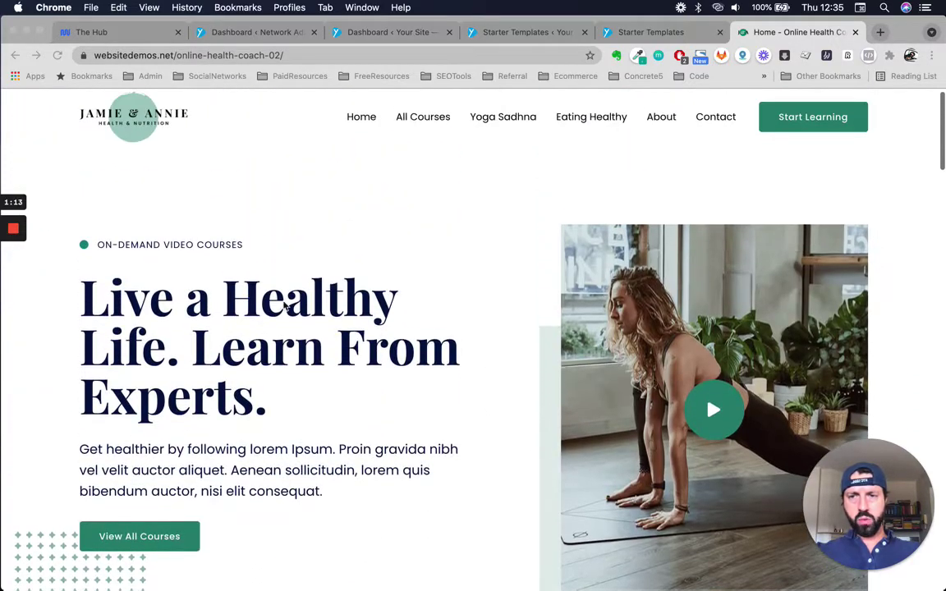
pyautogui.scroll(-1, 236, 305)
pyautogui.scroll(-14, 234, 307)
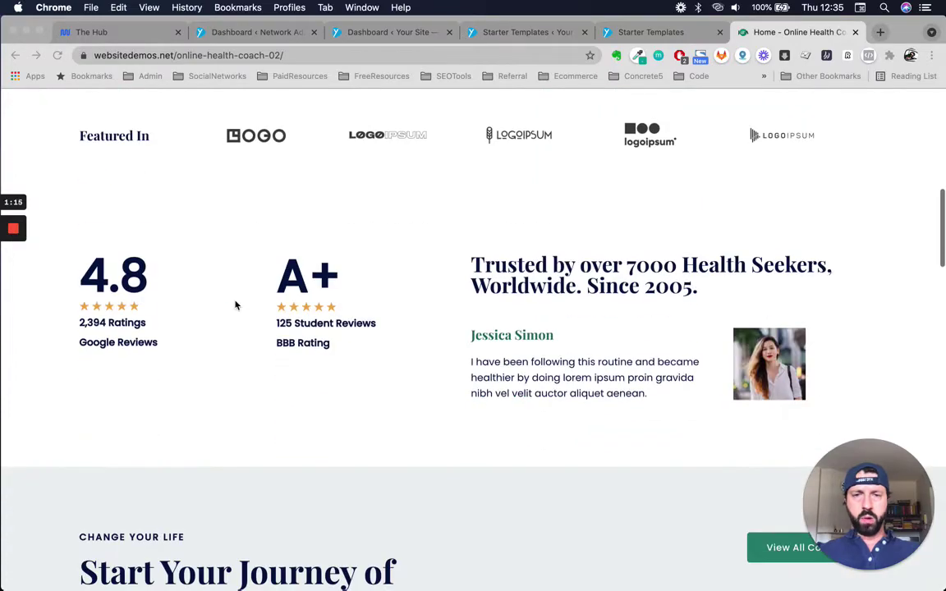
pyautogui.scroll(2, 435, 296)
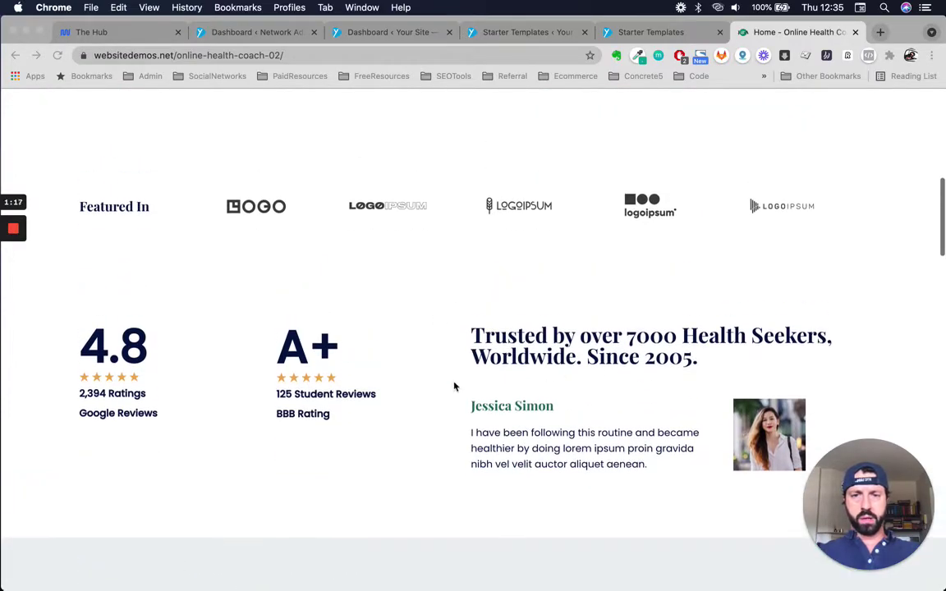
pyautogui.scroll(-3, 455, 386)
pyautogui.scroll(-12, 518, 360)
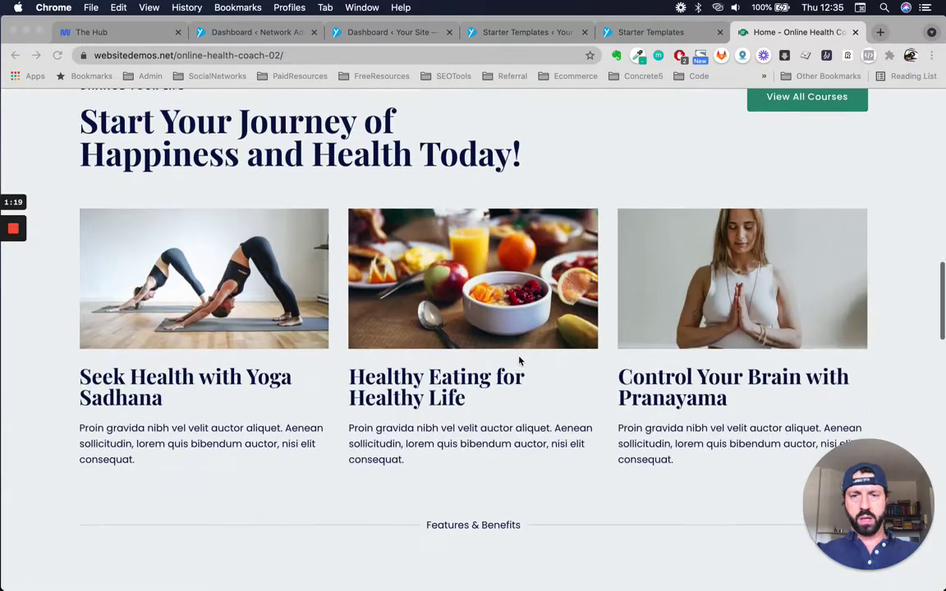
pyautogui.scroll(-12, 519, 361)
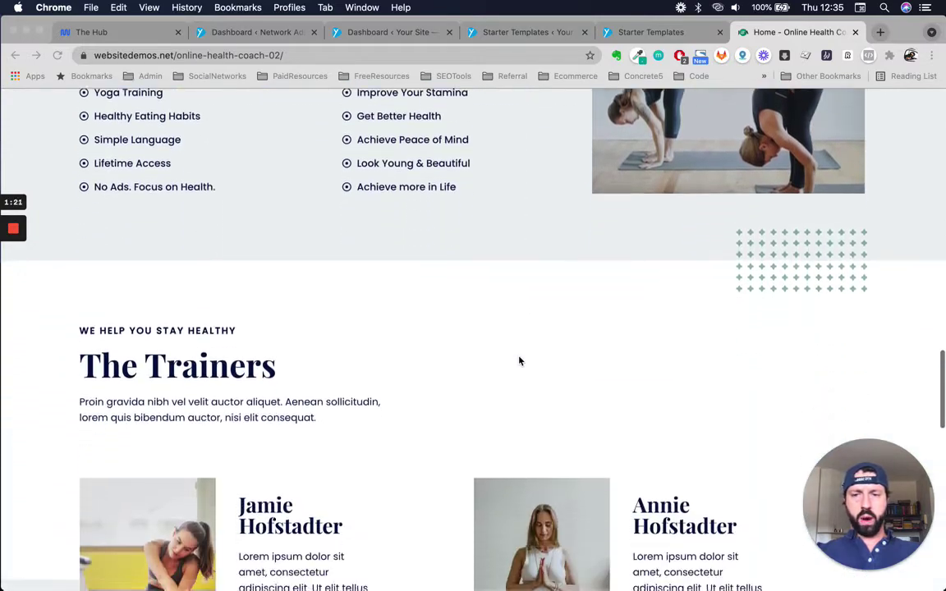
pyautogui.scroll(-4, 519, 360)
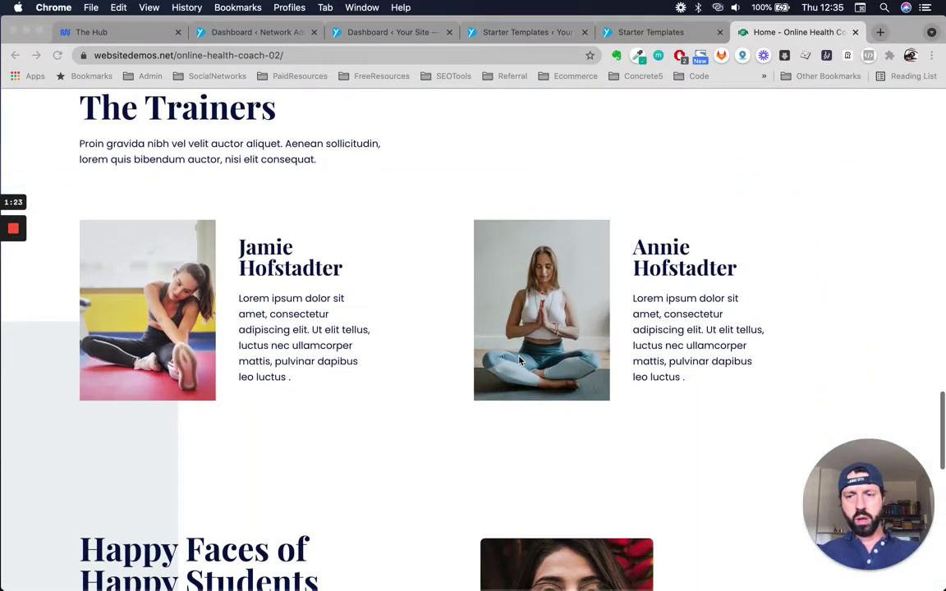
pyautogui.scroll(-4, 519, 361)
pyautogui.scroll(-5, 519, 360)
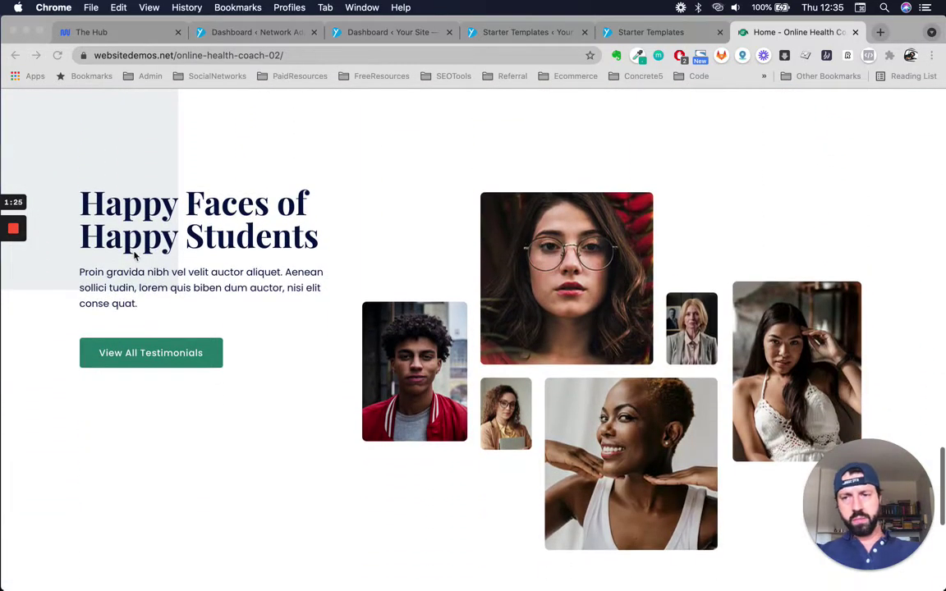
pyautogui.scroll(-3, 280, 380)
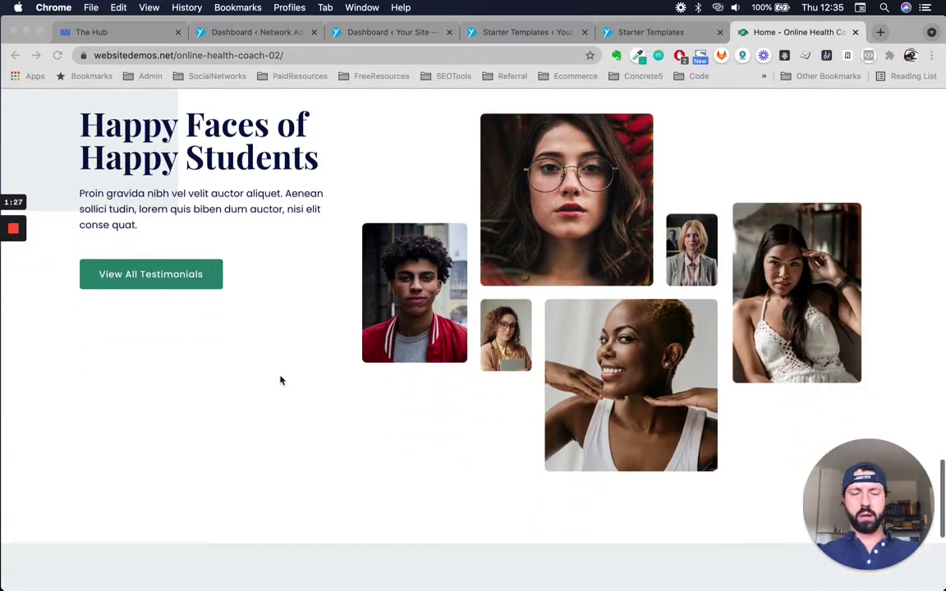
pyautogui.scroll(-7, 280, 380)
pyautogui.scroll(12, 280, 380)
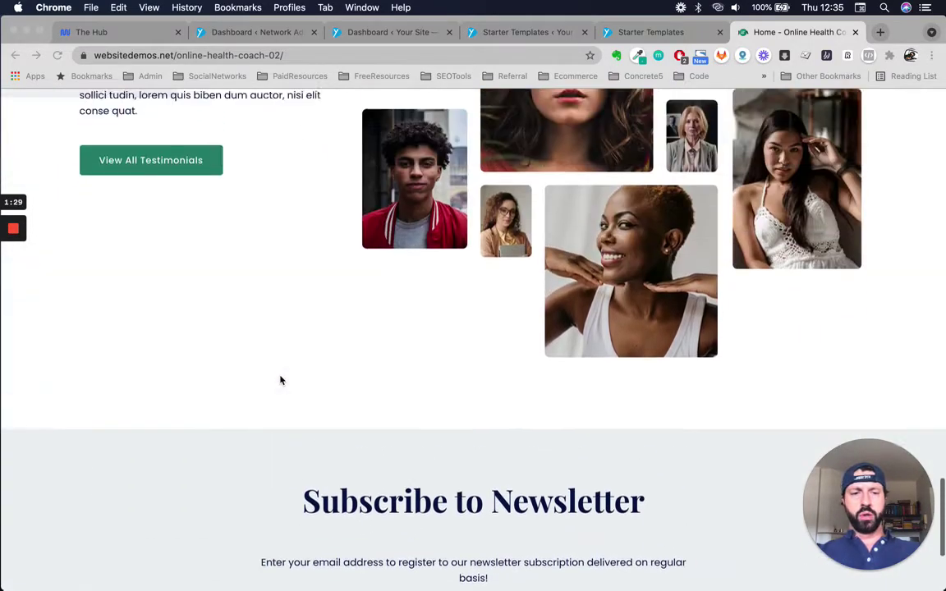
pyautogui.scroll(15, 280, 380)
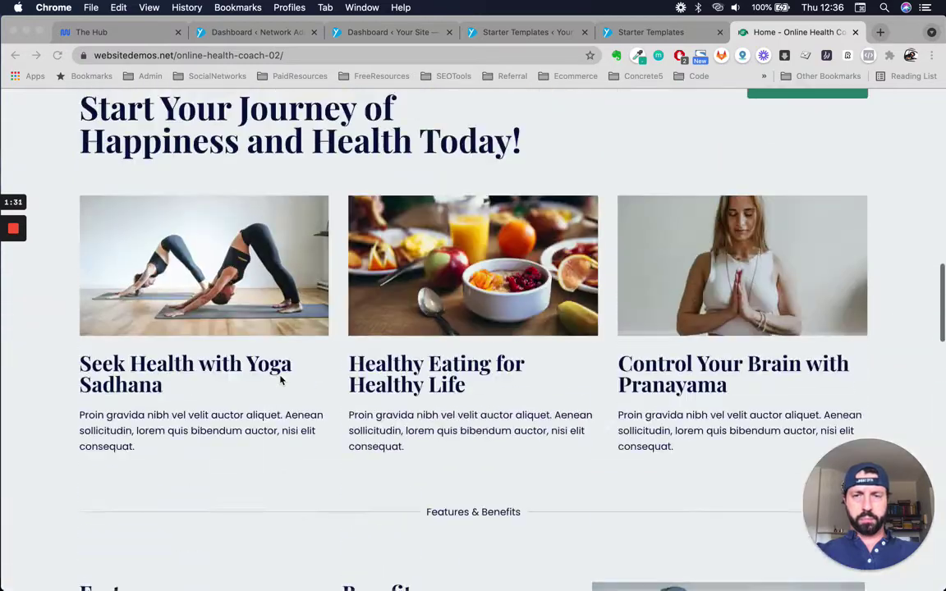
pyautogui.scroll(15, 280, 380)
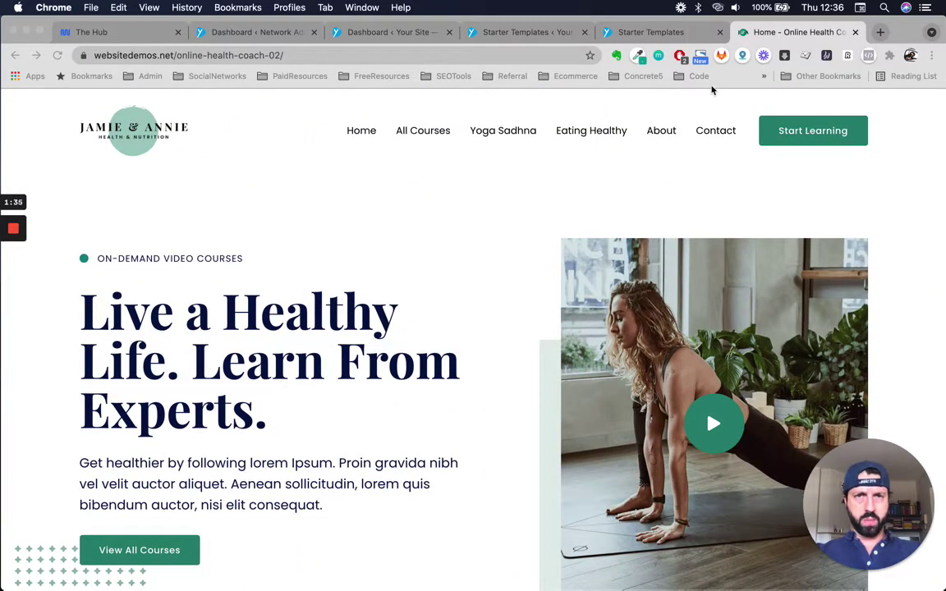
# Step: View the network admin dashboard and the Your Site dashboard, and bring up the site's Starter Templates library
pyautogui.click(248, 36)
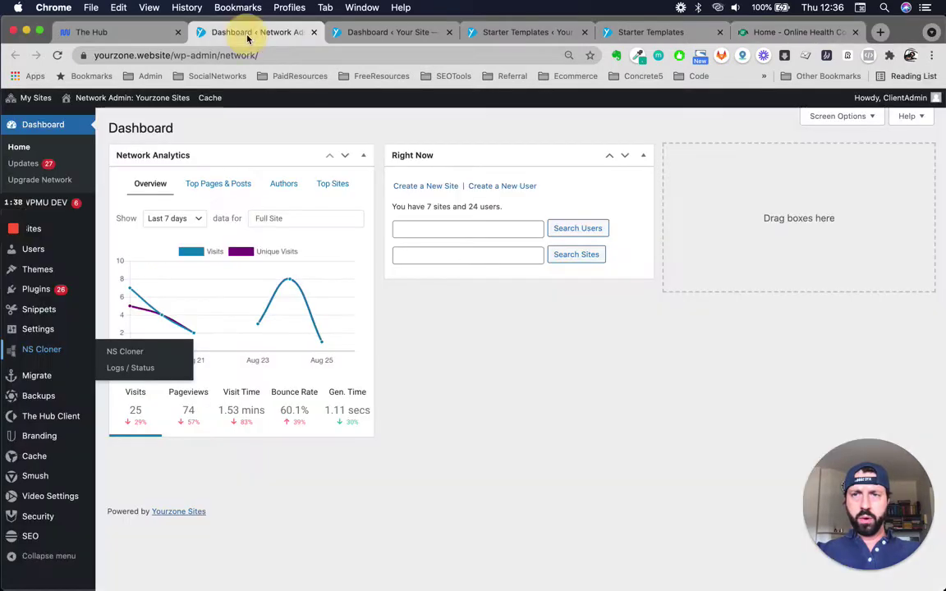
pyautogui.click(351, 34)
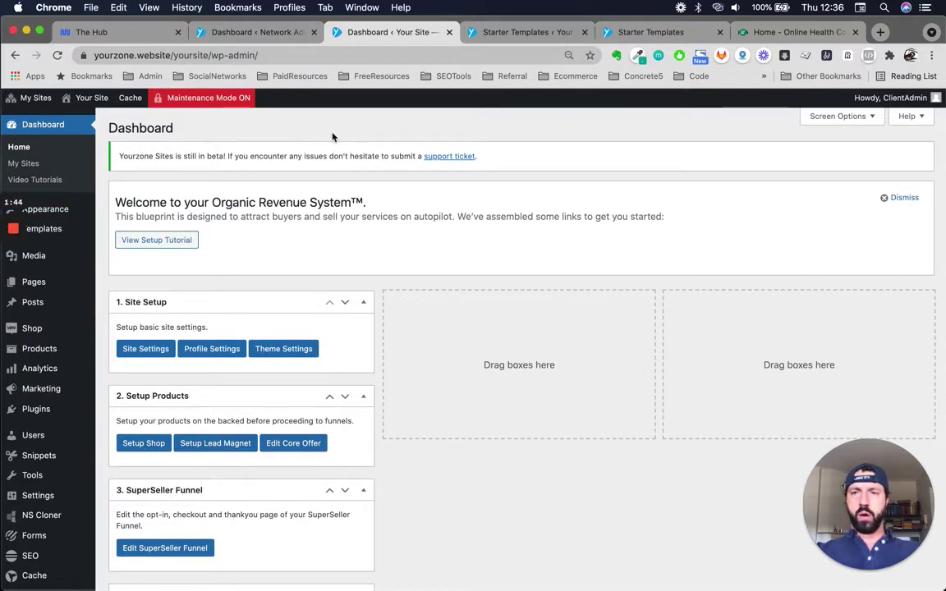
pyautogui.moveTo(60, 207)
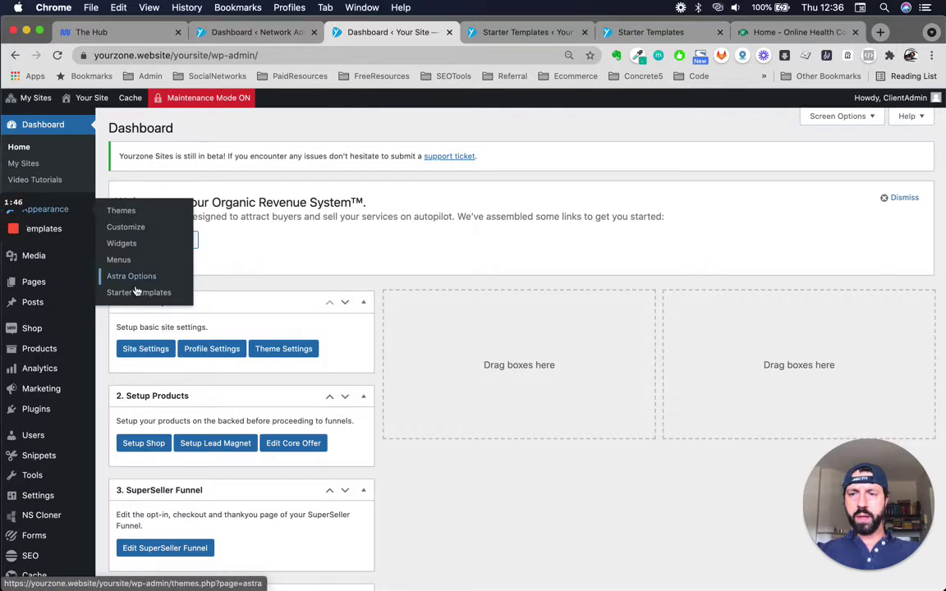
pyautogui.click(509, 33)
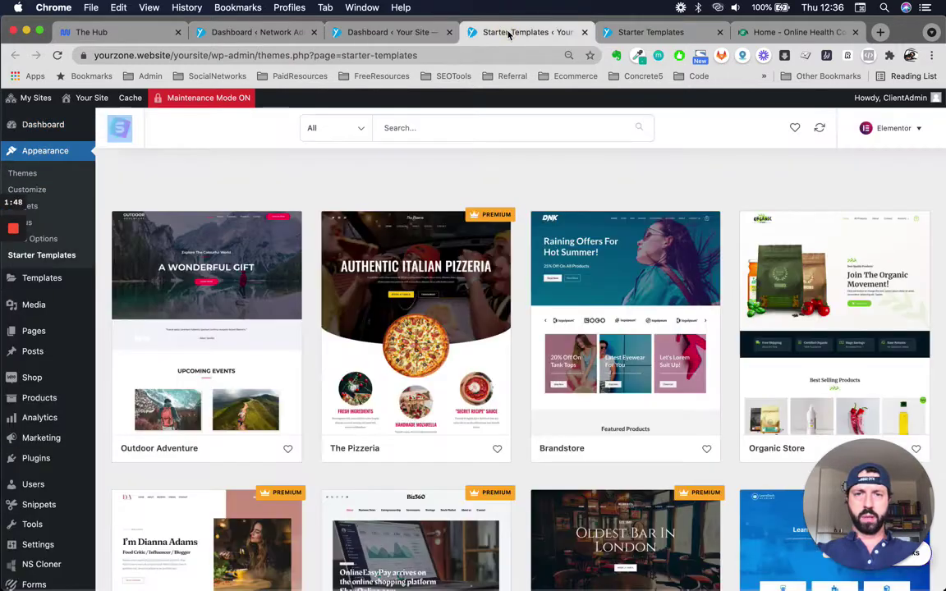
# Step: Browse the Elementor starter templates, comparing free and premium designs and locating the Online Health Coach template
pyautogui.scroll(-5, 611, 324)
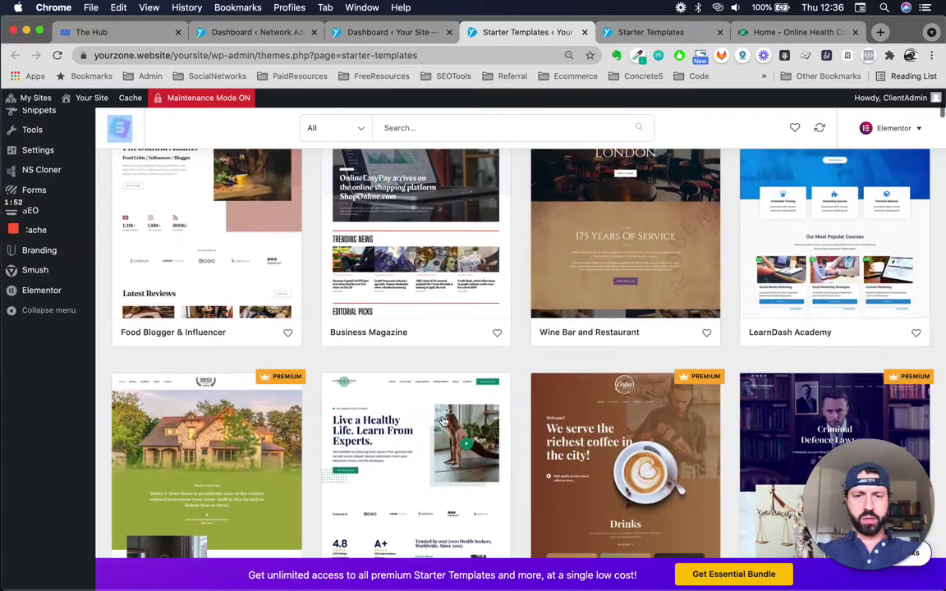
pyautogui.scroll(-4, 372, 395)
pyautogui.scroll(-3, 372, 395)
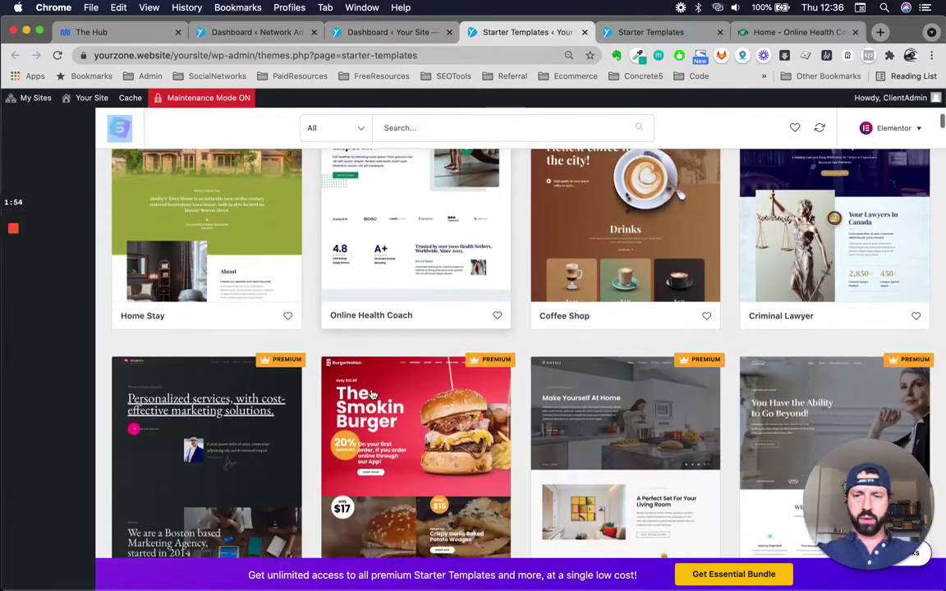
pyautogui.scroll(3, 372, 395)
pyautogui.scroll(1, 371, 395)
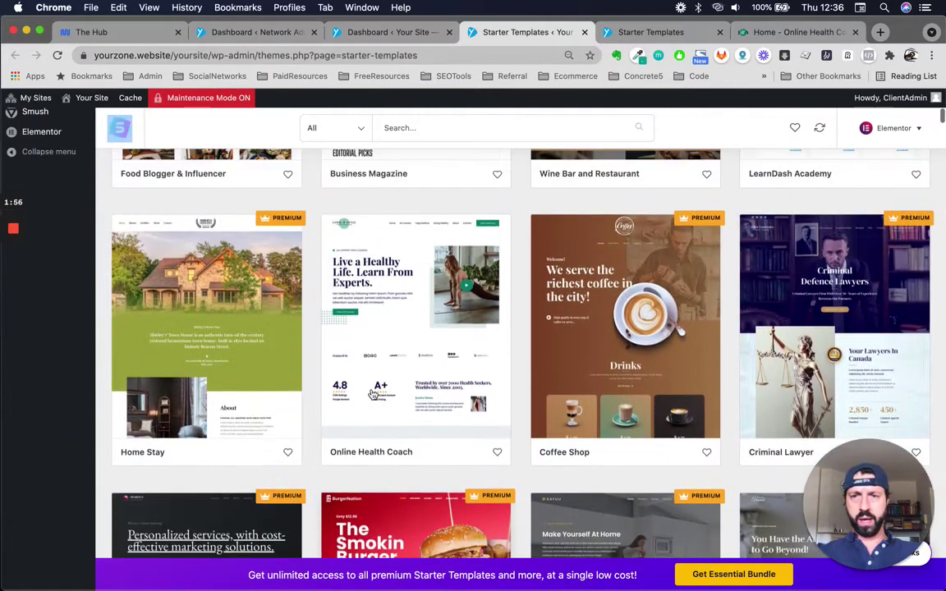
pyautogui.scroll(2, 369, 284)
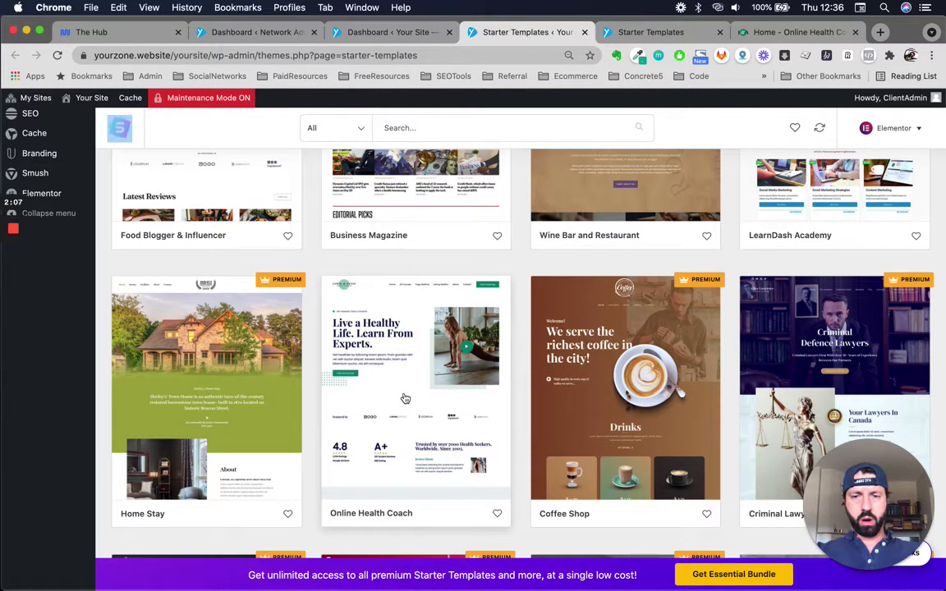
pyautogui.scroll(10, 403, 247)
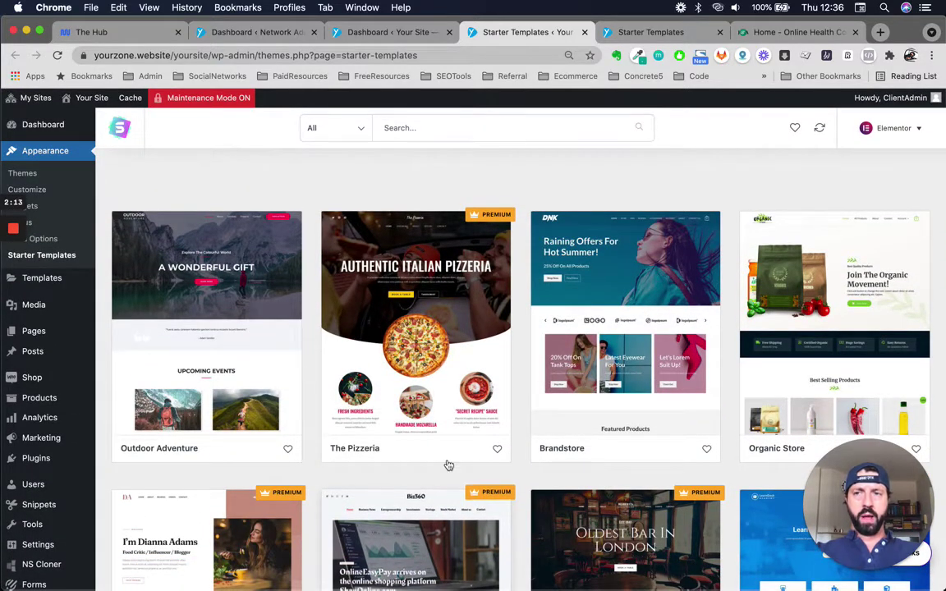
pyautogui.scroll(-1, 449, 465)
pyautogui.scroll(-2, 449, 465)
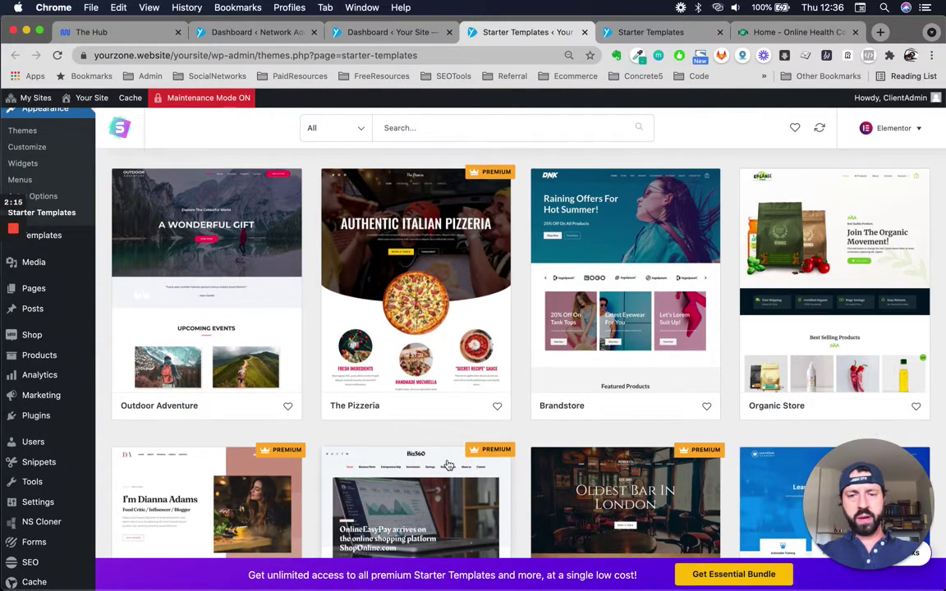
pyautogui.scroll(2, 448, 465)
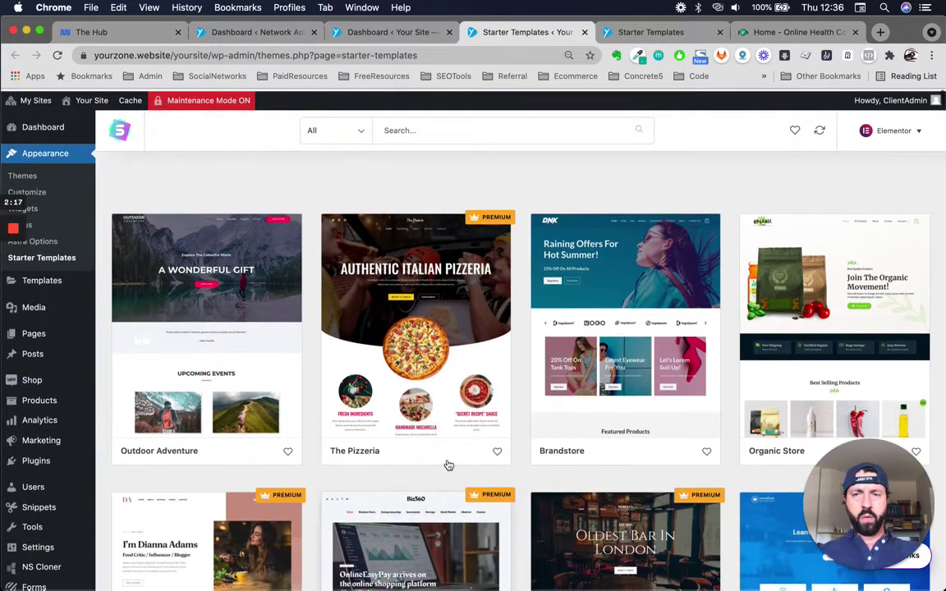
pyautogui.scroll(-10, 448, 465)
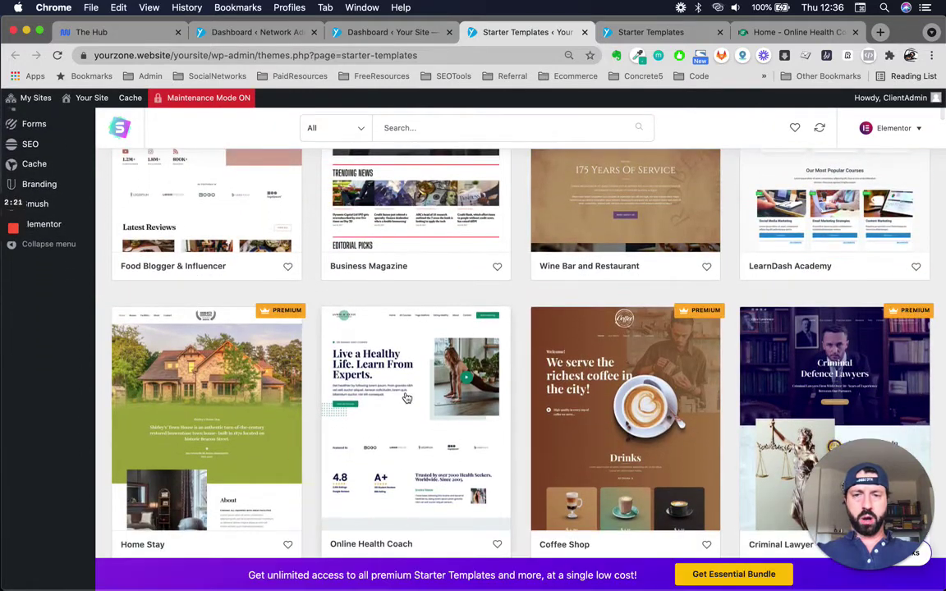
pyautogui.scroll(9, 406, 397)
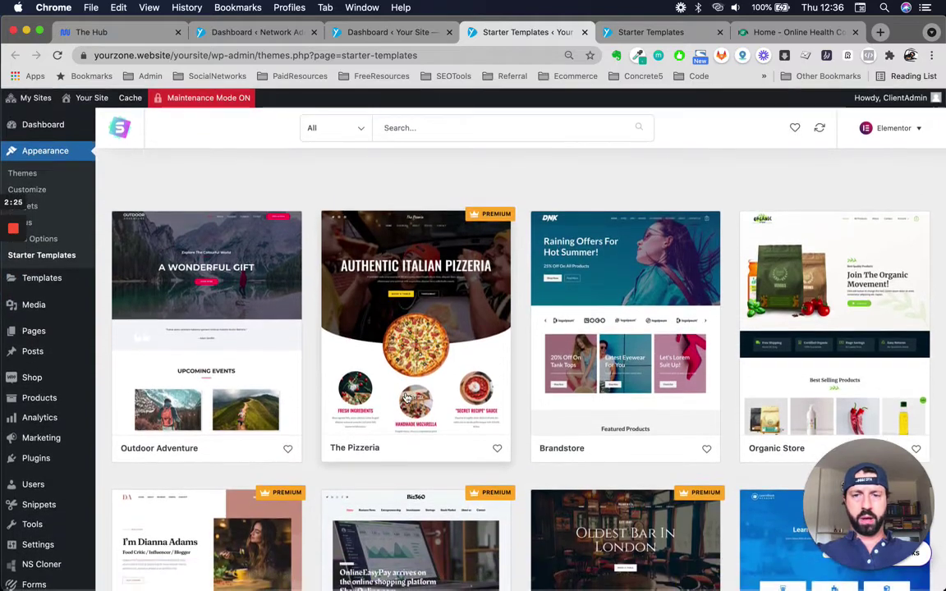
pyautogui.scroll(-4, 406, 397)
pyautogui.scroll(-8, 406, 397)
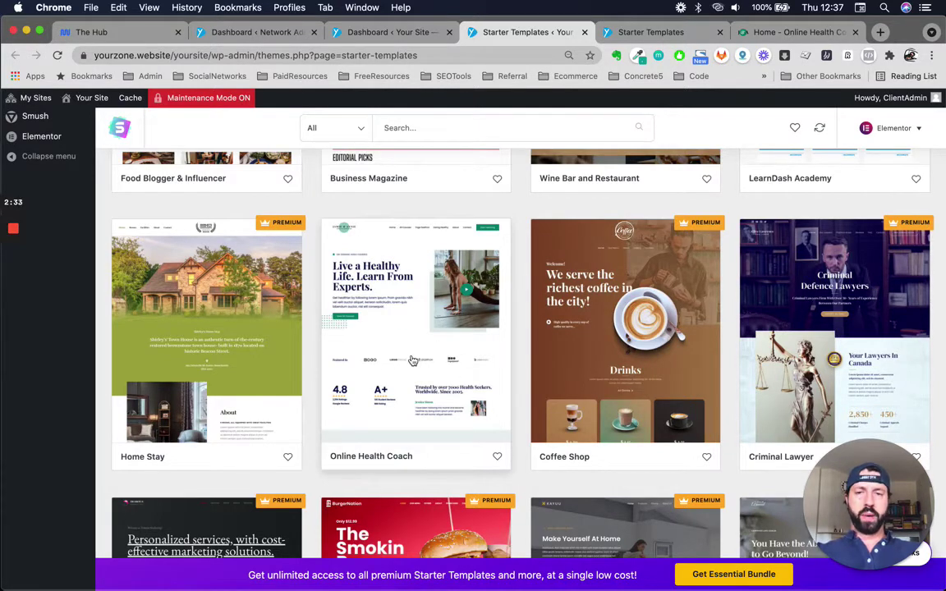
pyautogui.scroll(1, 413, 361)
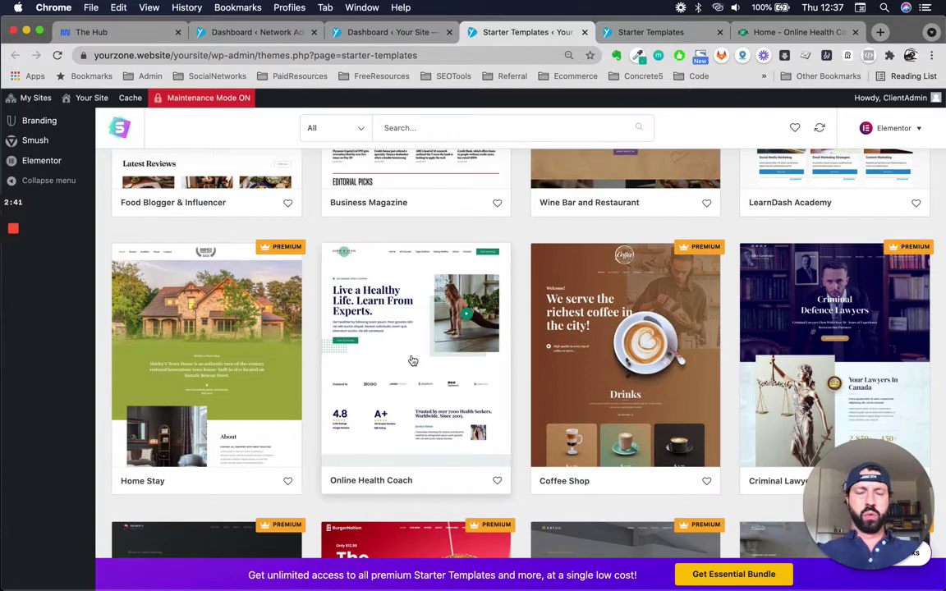
pyautogui.scroll(1, 413, 362)
pyautogui.scroll(10, 413, 361)
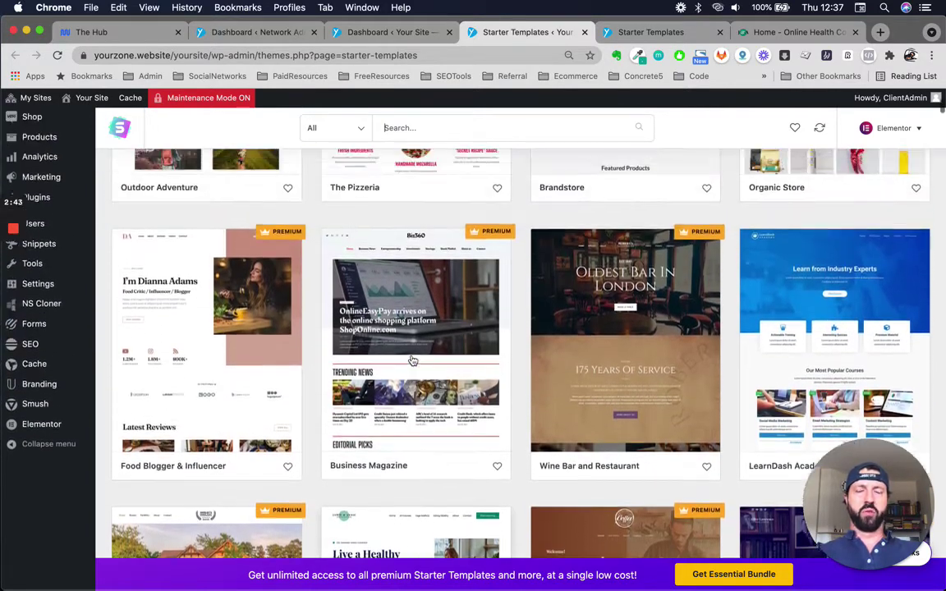
pyautogui.scroll(4, 413, 362)
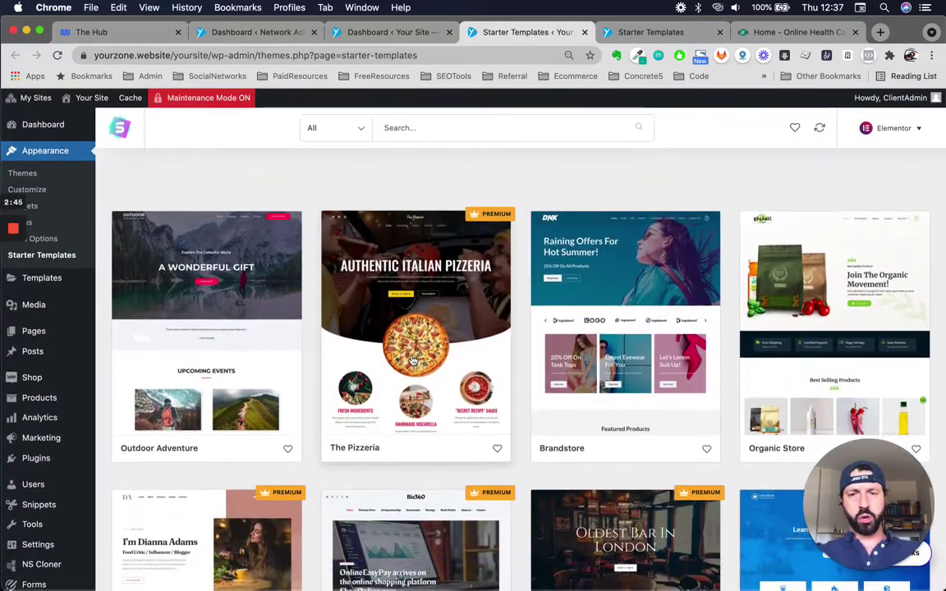
pyautogui.scroll(-2, 413, 359)
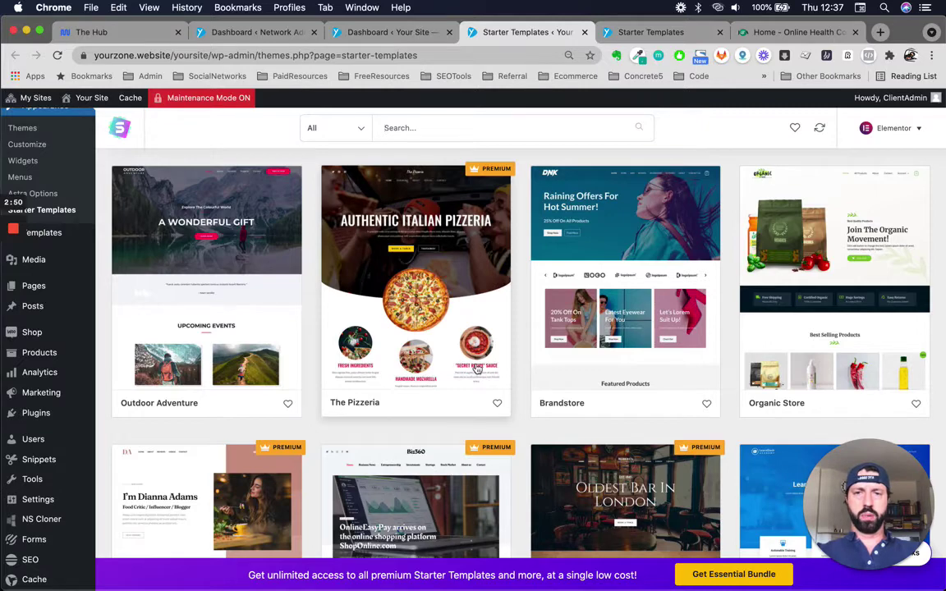
pyautogui.scroll(-5, 405, 398)
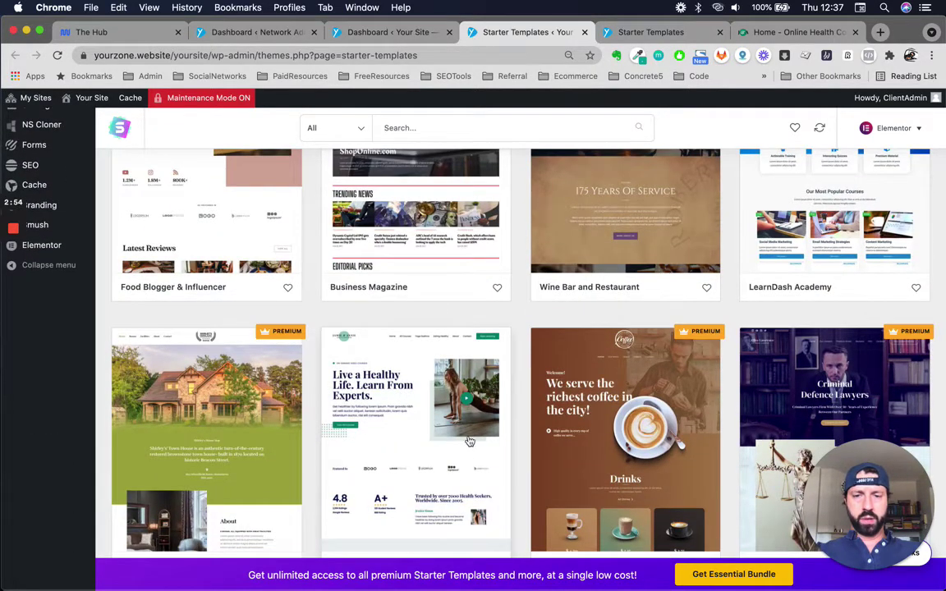
pyautogui.scroll(-1, 419, 396)
# Step: Preview the All Courses, About, Contact and Home page templates of the Online Health Coach site
pyautogui.click(644, 33)
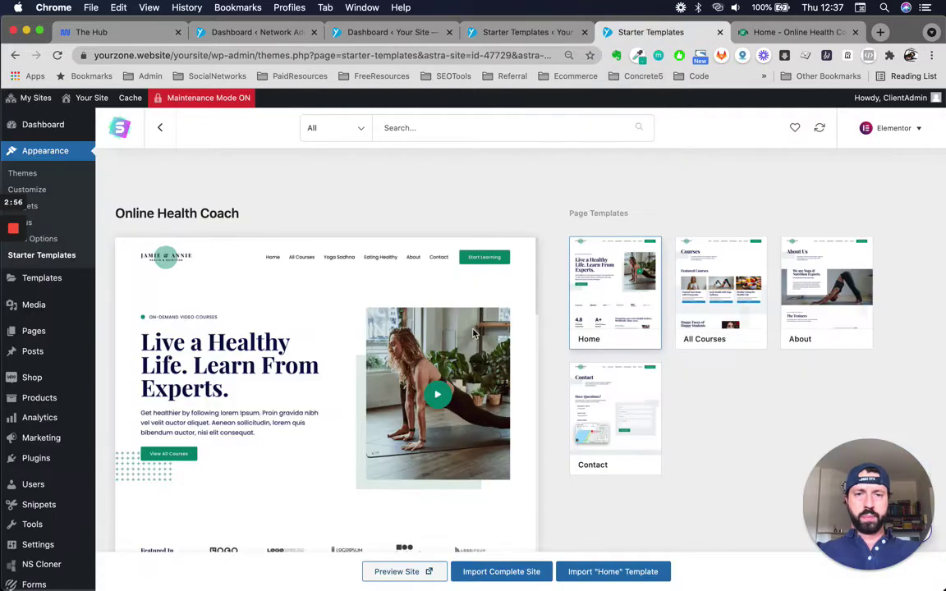
pyautogui.click(702, 304)
pyautogui.click(817, 316)
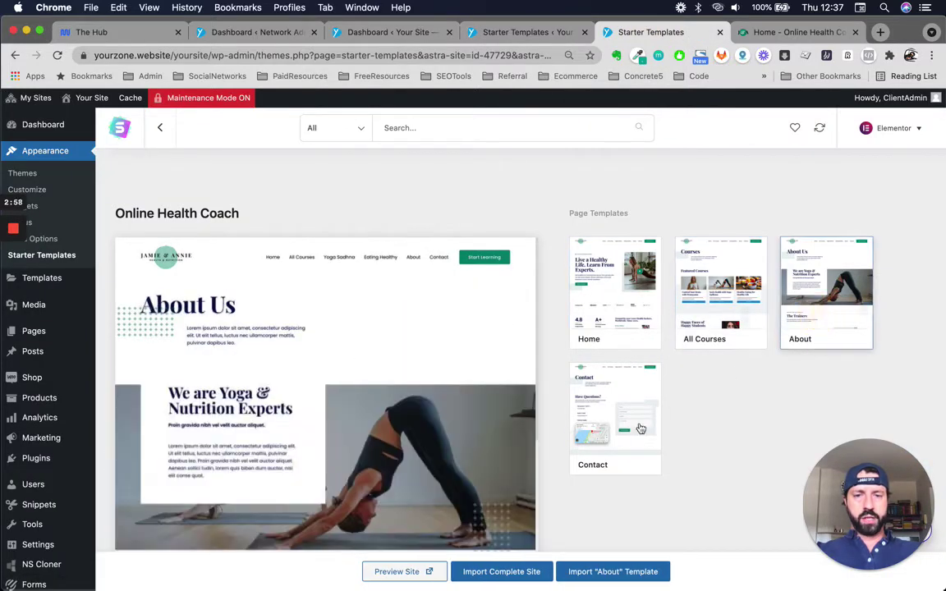
pyautogui.click(640, 427)
pyautogui.scroll(-5, 460, 428)
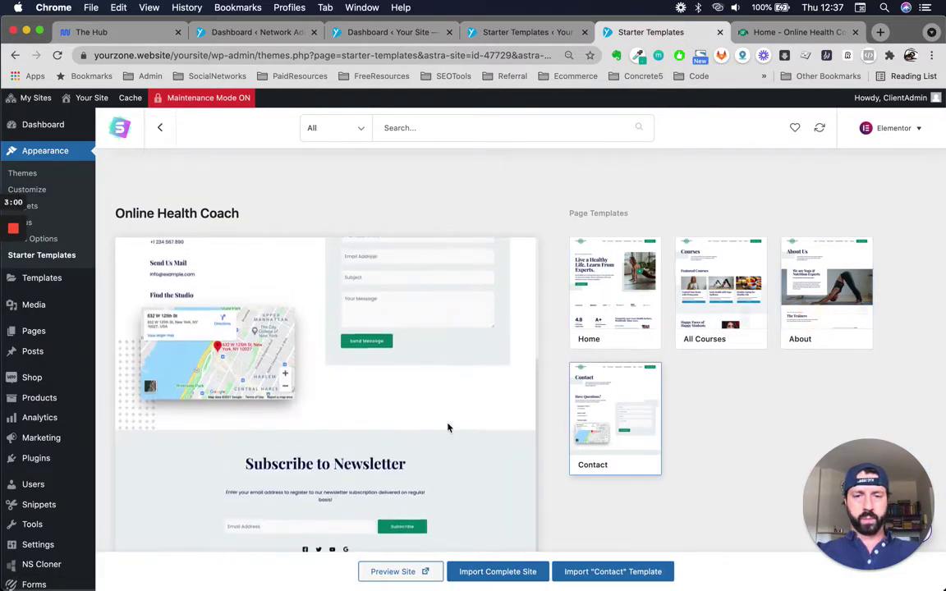
pyautogui.click(612, 312)
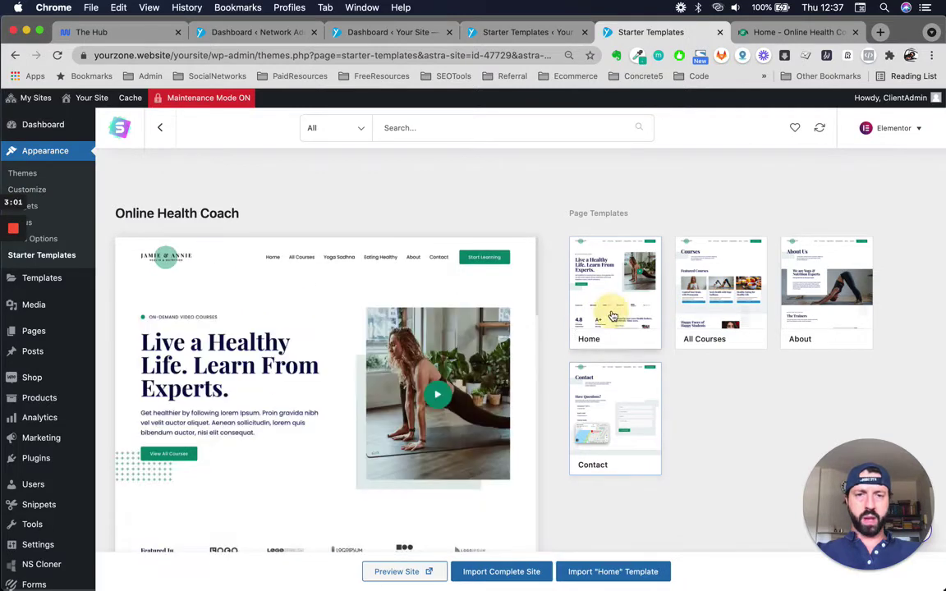
# Step: Import the complete Online Health Coach site, including customizer settings, widgets, required plugins and content
pyautogui.click(503, 573)
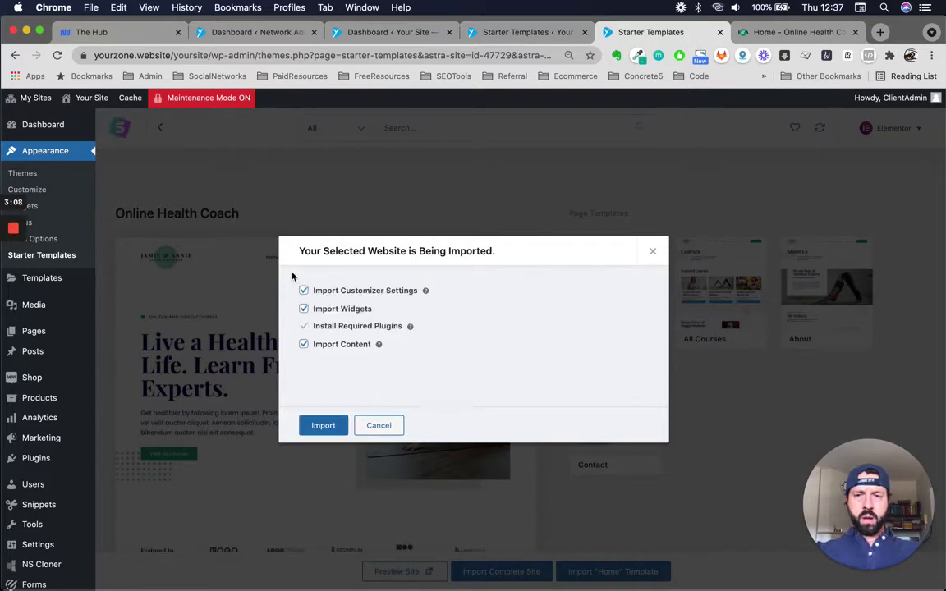
pyautogui.click(324, 427)
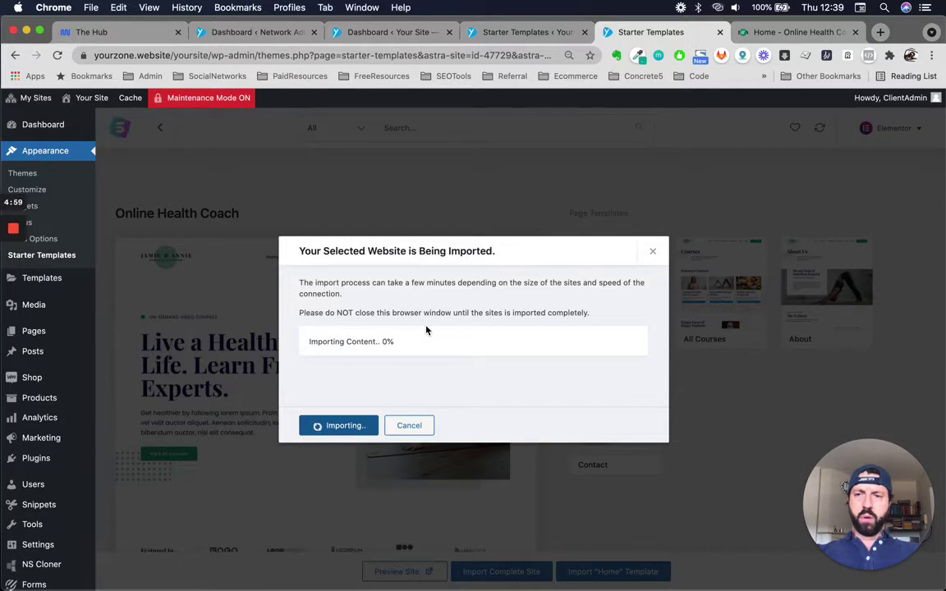
pyautogui.moveTo(13, 246)
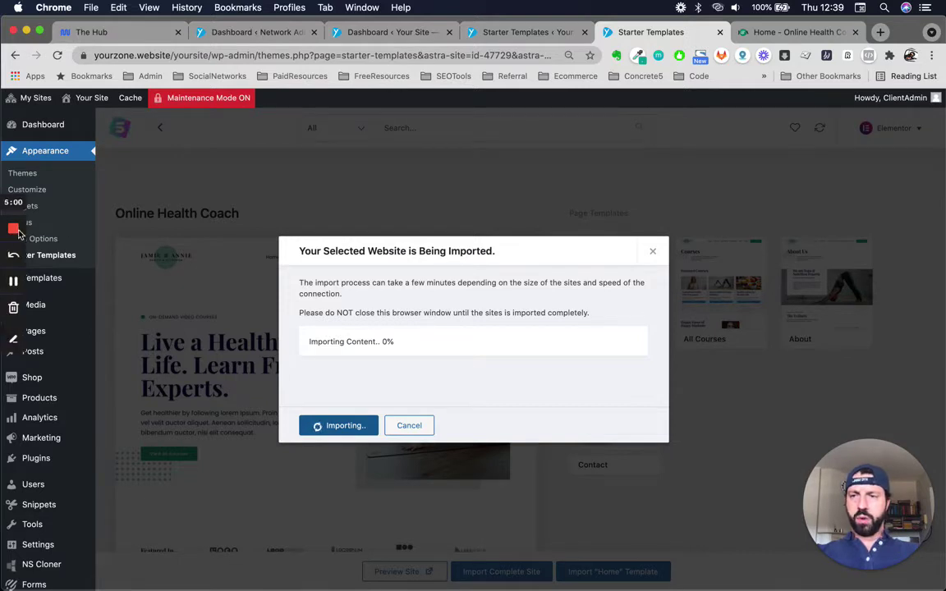
pyautogui.click(14, 282)
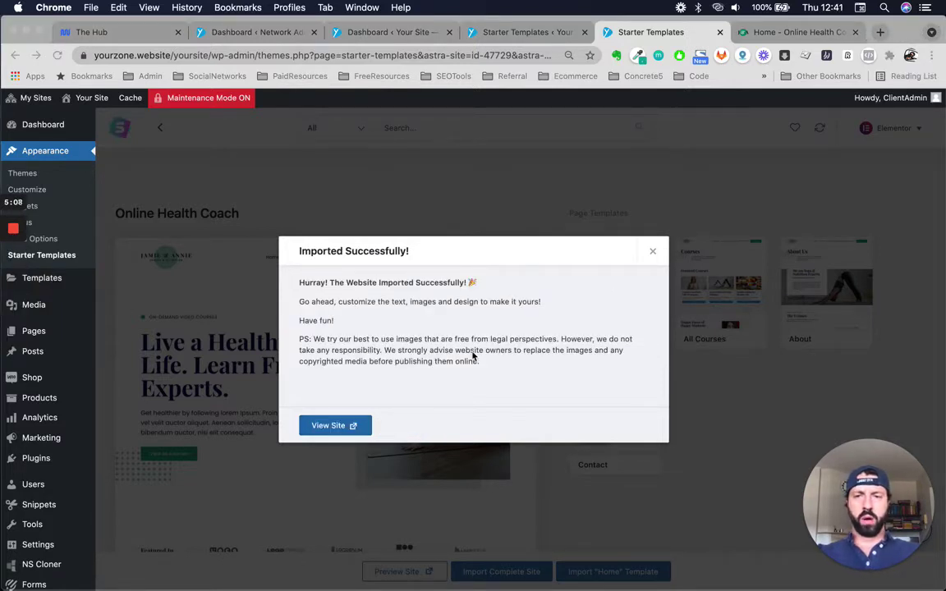
pyautogui.click(373, 340)
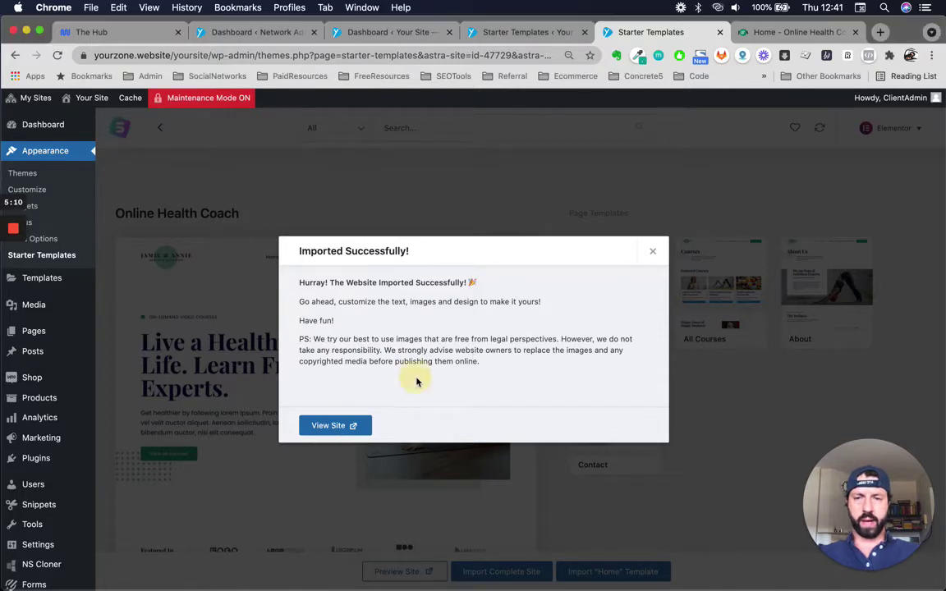
# Step: View the imported site's home page, examining the hero, reviews and course sections
pyautogui.click(335, 428)
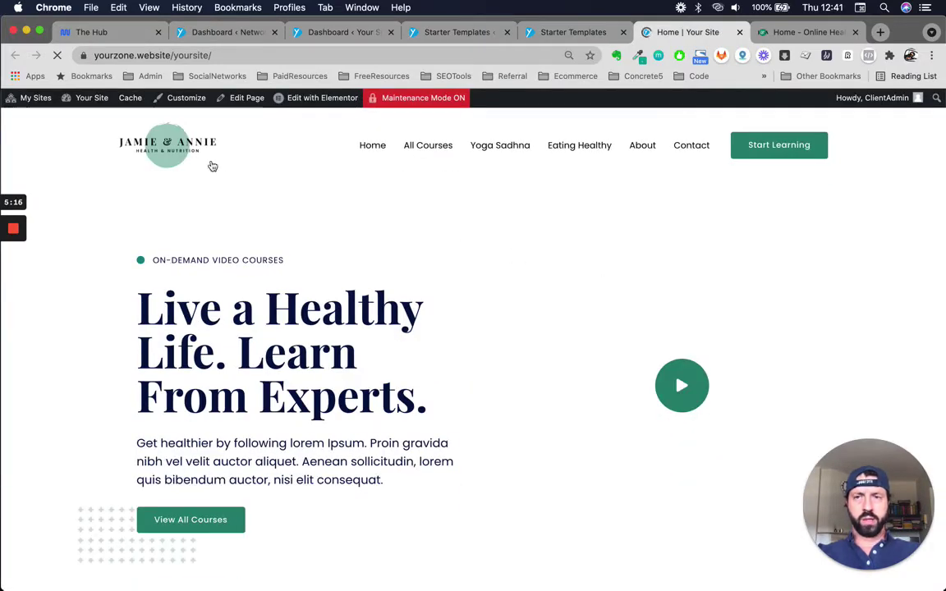
pyautogui.scroll(-1, 337, 359)
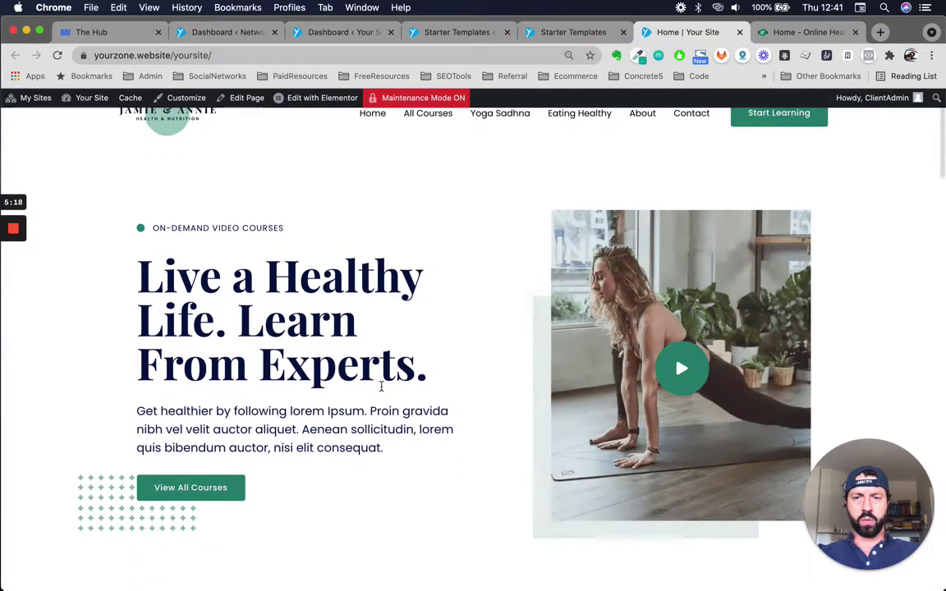
pyautogui.scroll(-10, 381, 385)
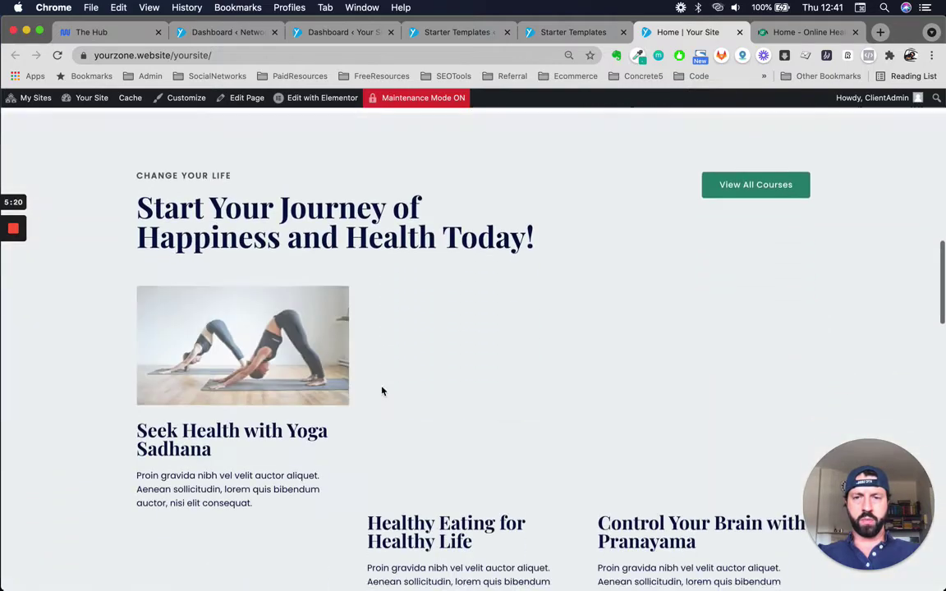
pyautogui.scroll(12, 381, 391)
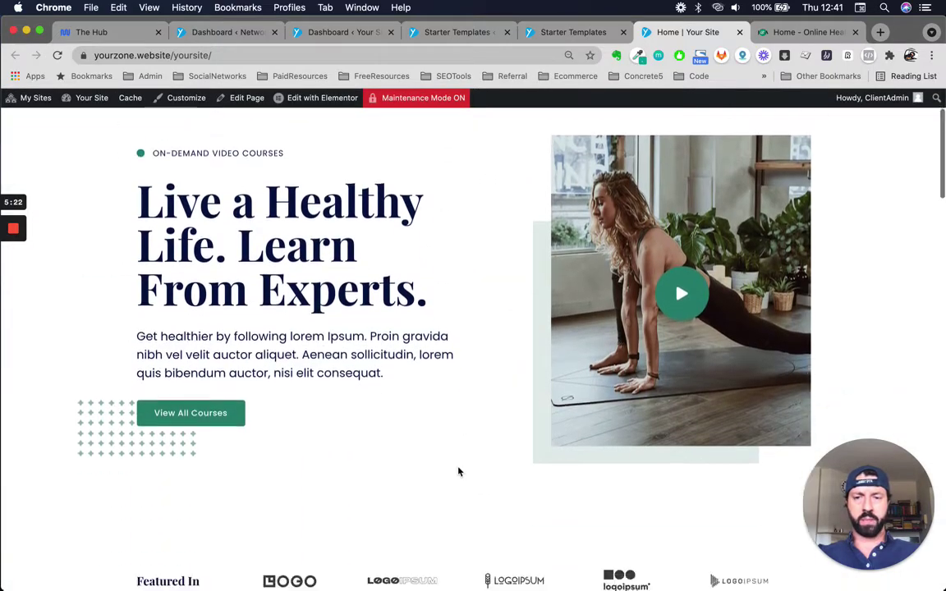
pyautogui.scroll(-5, 459, 471)
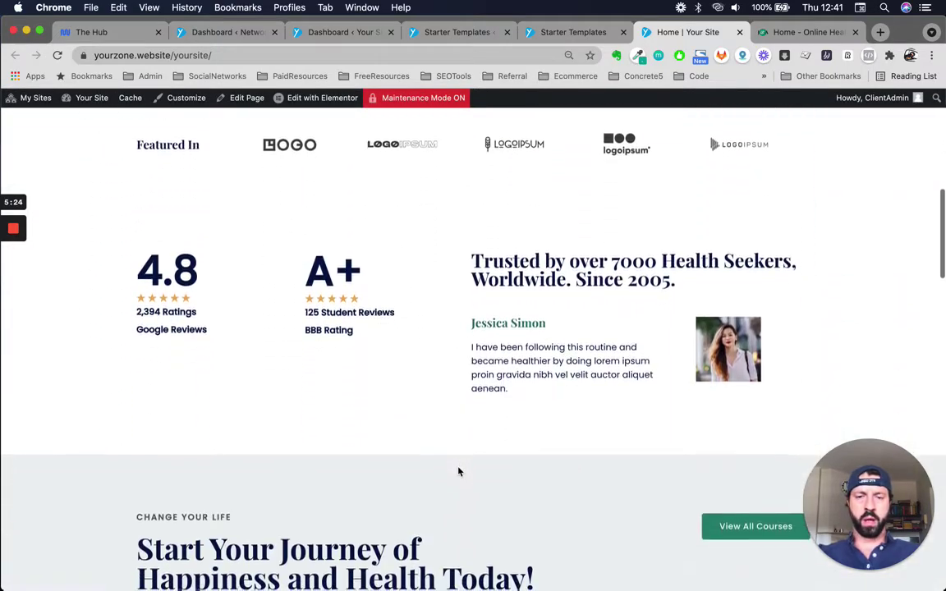
pyautogui.scroll(-3, 459, 472)
pyautogui.scroll(8, 459, 471)
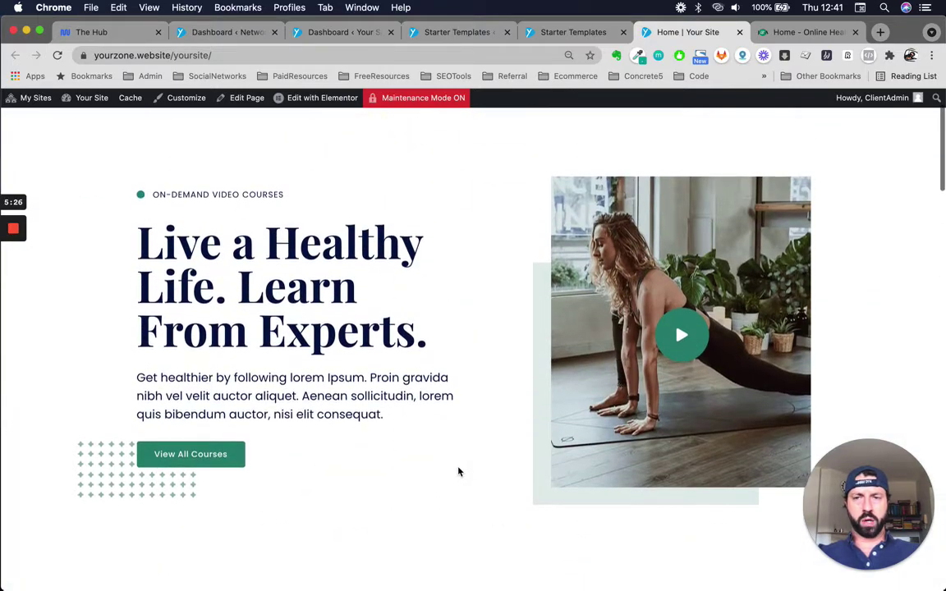
pyautogui.scroll(2, 459, 471)
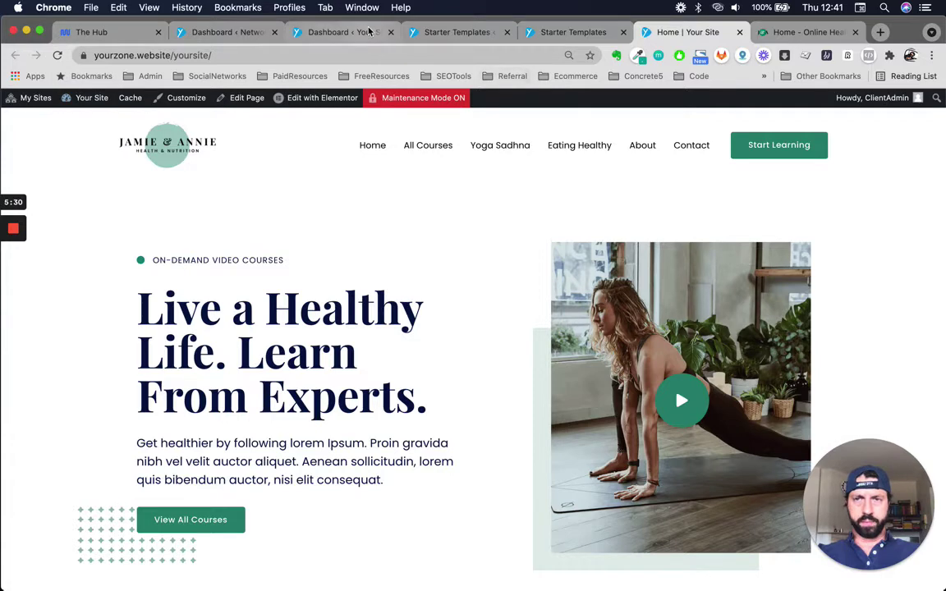
# Step: Close the Your Site dashboard page and open the theme customizer from the site's Starter Templates page
pyautogui.click(226, 32)
pyautogui.click(390, 32)
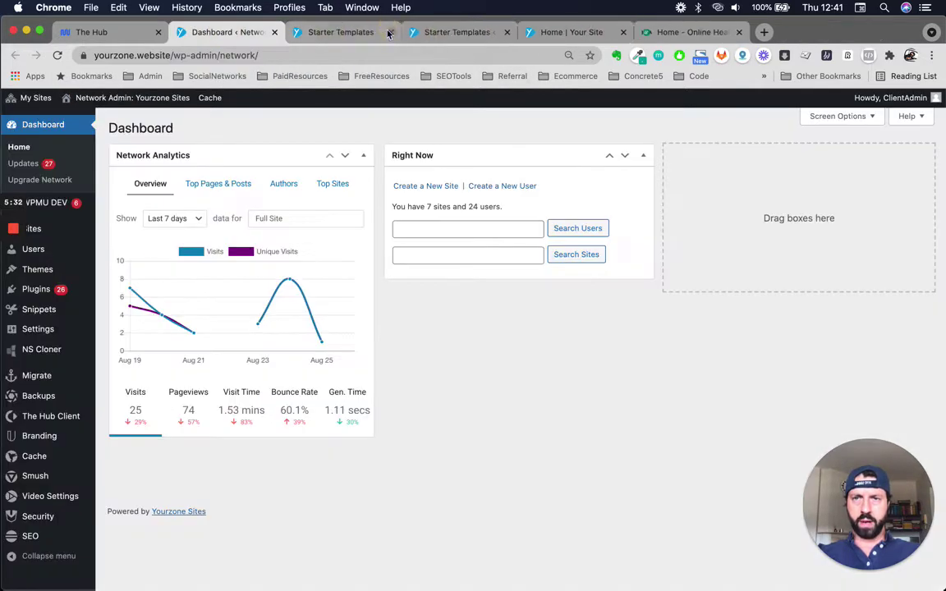
pyautogui.click(328, 32)
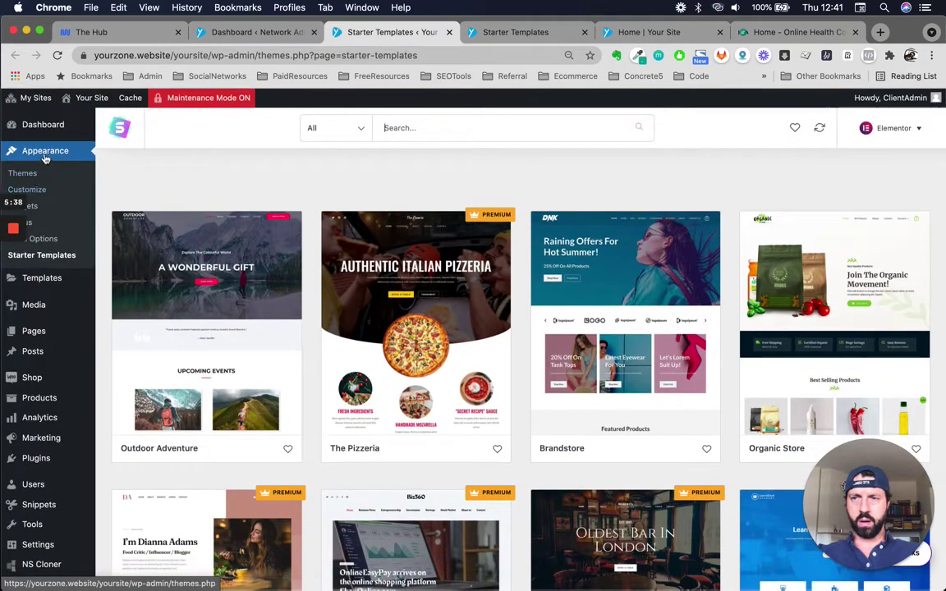
pyautogui.click(27, 189)
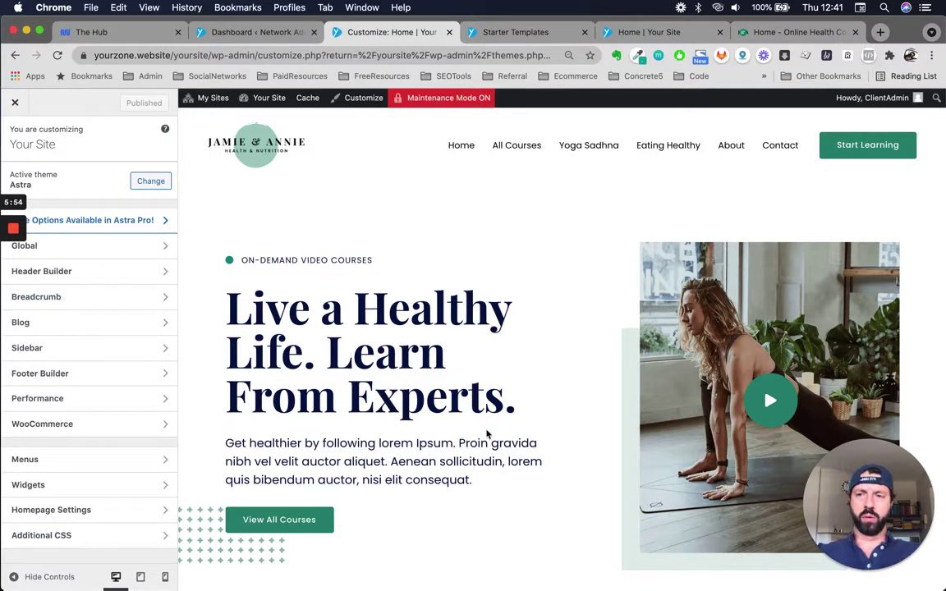
# Step: Open the global Base Typography settings and locate the hero paragraph they affect in the preview
pyautogui.click(124, 248)
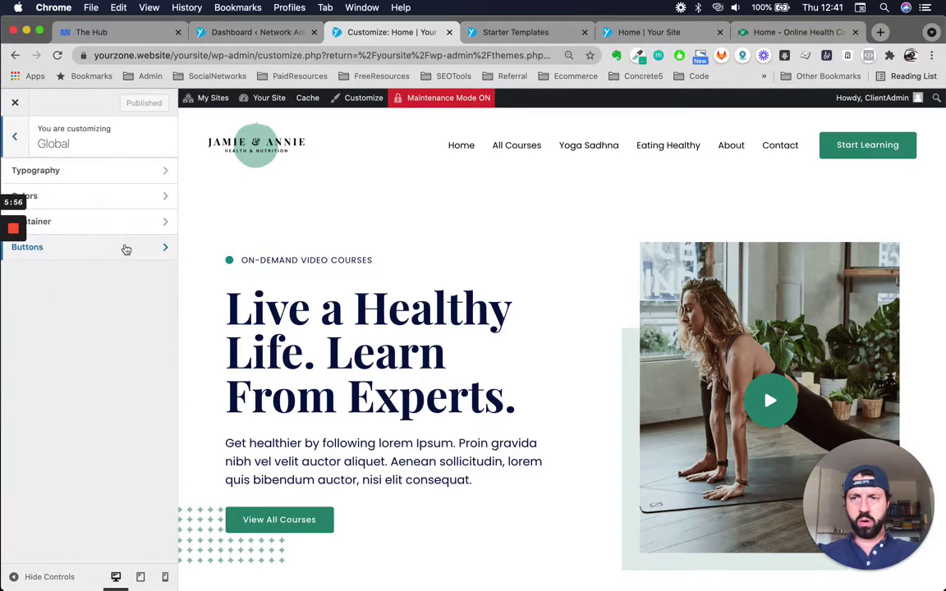
pyautogui.click(128, 177)
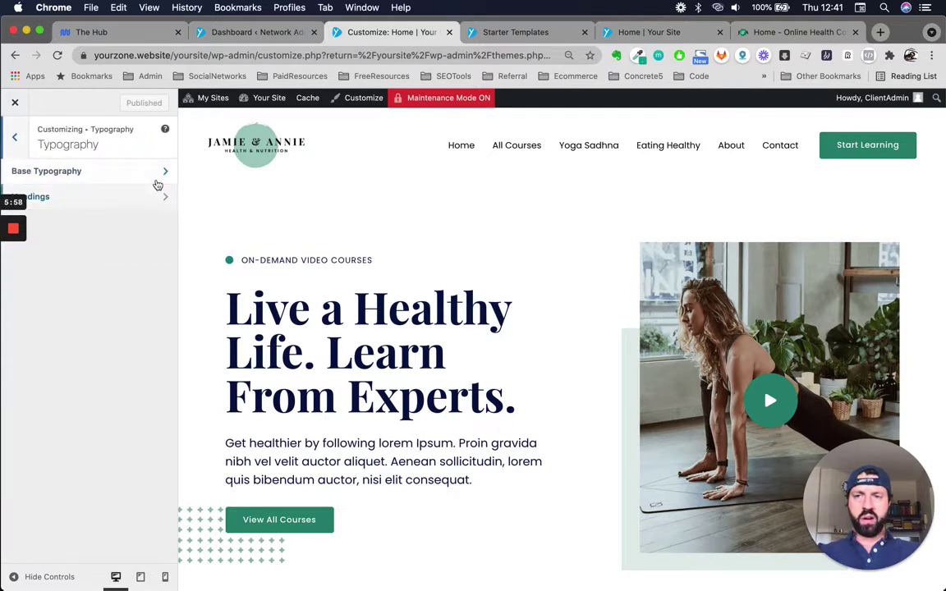
pyautogui.click(155, 179)
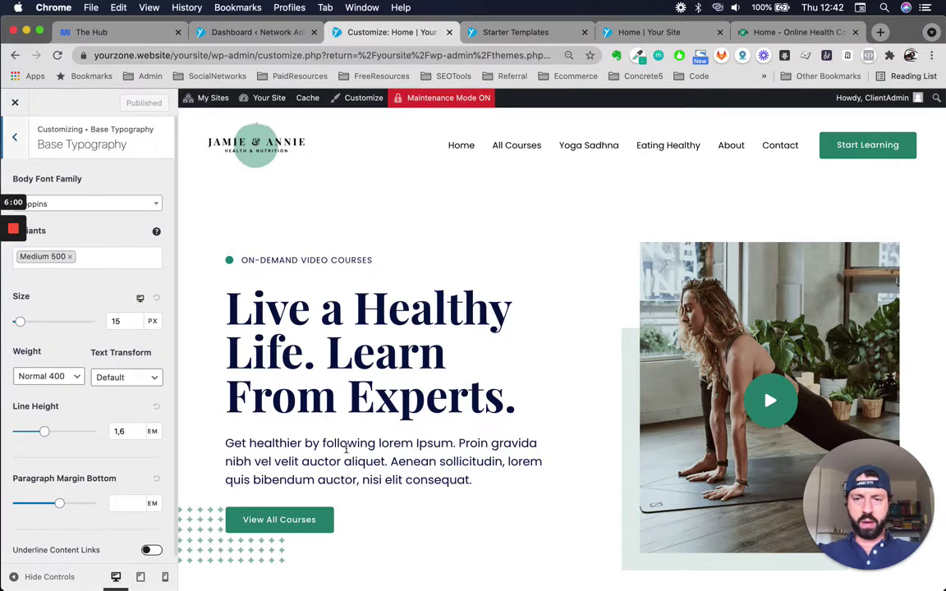
pyautogui.moveTo(225, 443); pyautogui.dragTo(384, 465)
pyautogui.click(270, 453)
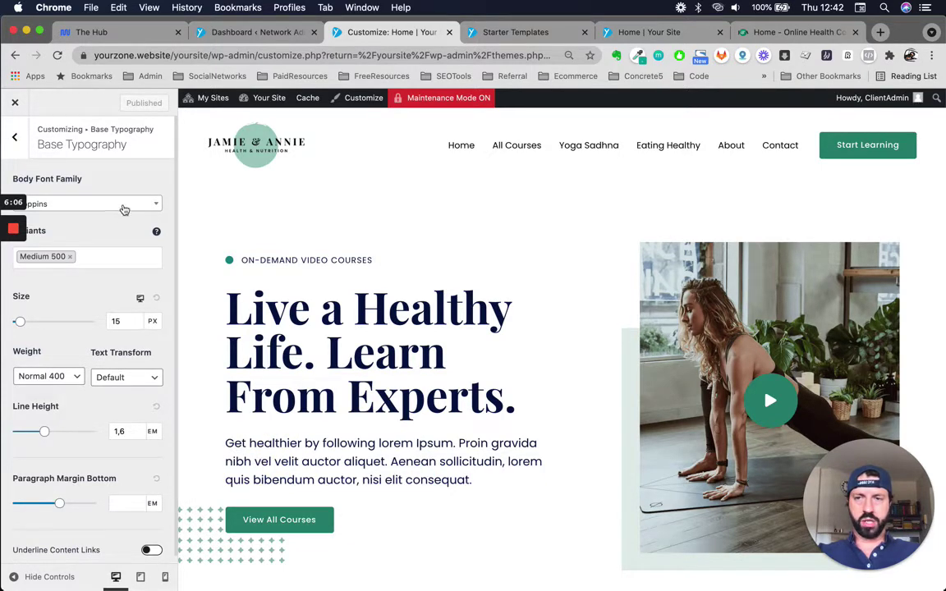
# Step: Browse the body font families and search them for "robo" without choosing a different font
pyautogui.click(121, 205)
pyautogui.scroll(-2, 101, 340)
pyautogui.scroll(-5, 101, 340)
pyautogui.scroll(10, 101, 340)
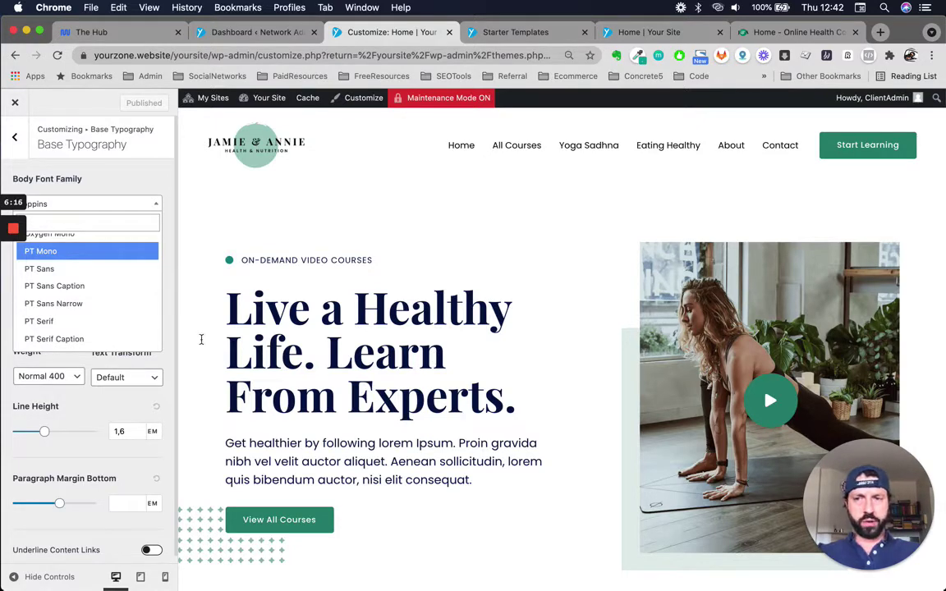
pyautogui.click(117, 223)
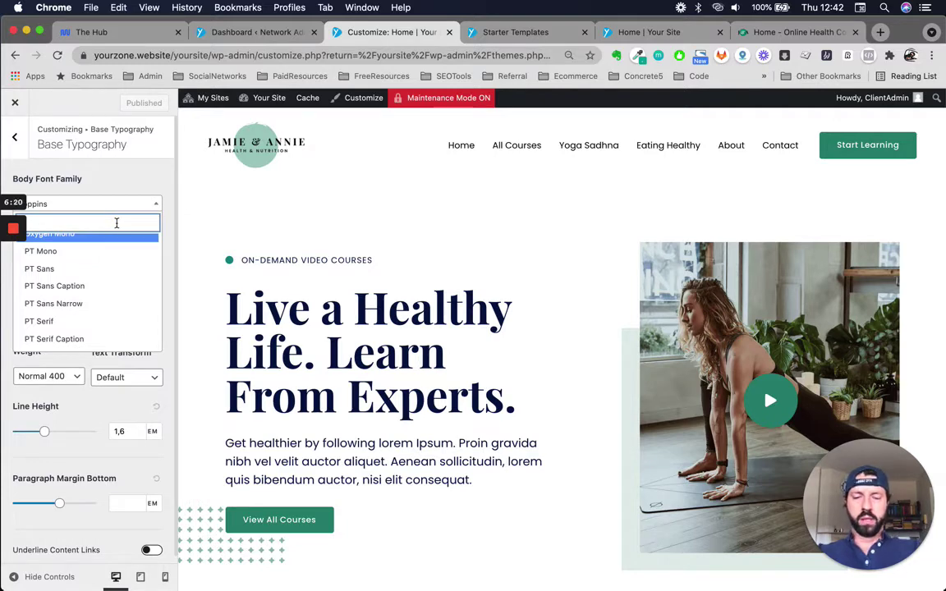
pyautogui.write('robo')
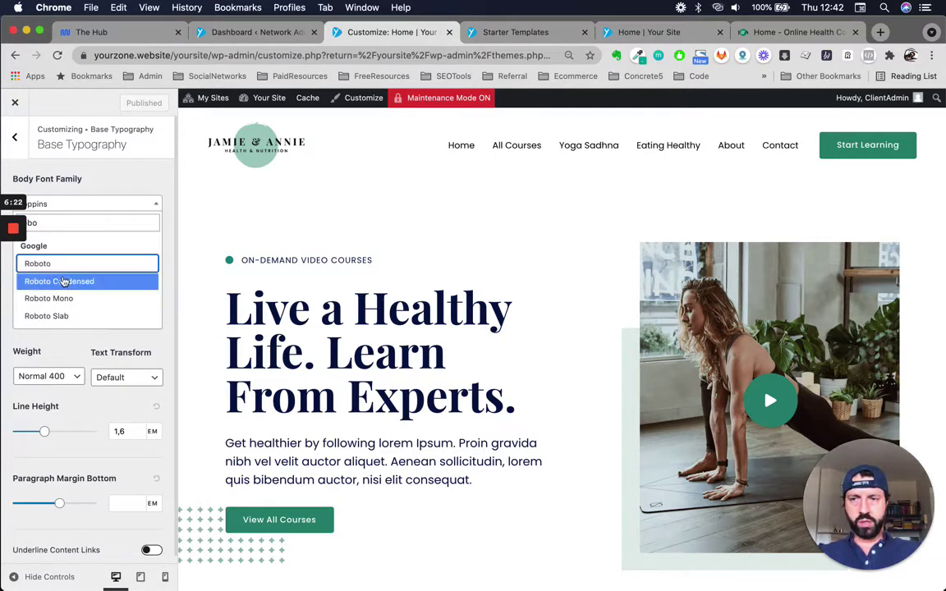
pyautogui.click(139, 184)
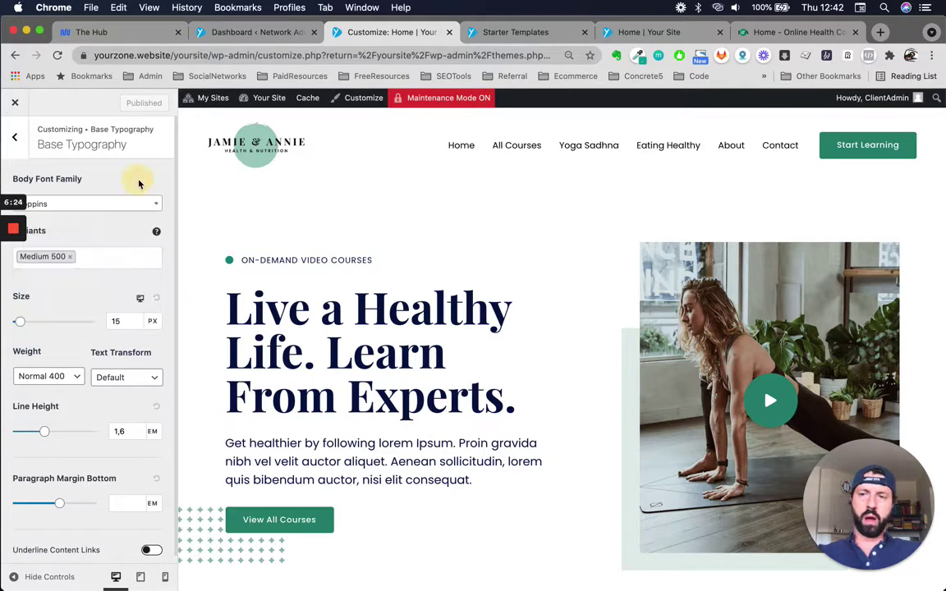
pyautogui.scroll(-2, 376, 439)
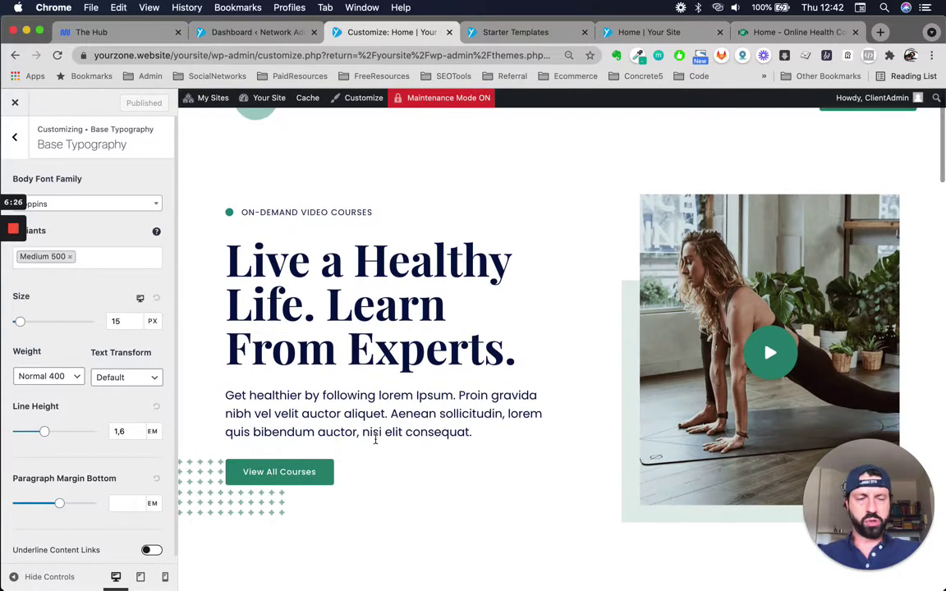
pyautogui.scroll(2, 376, 439)
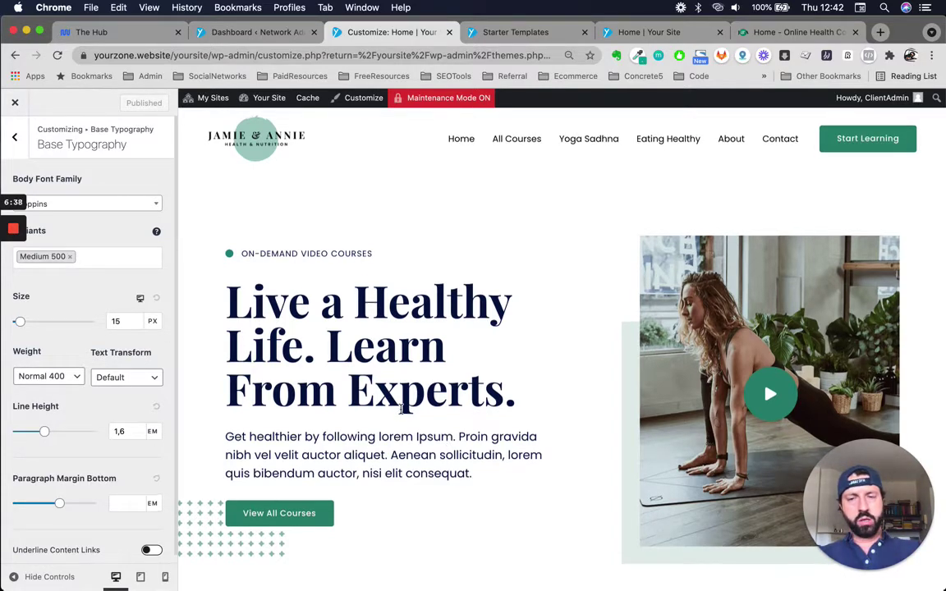
pyautogui.scroll(-1, 401, 410)
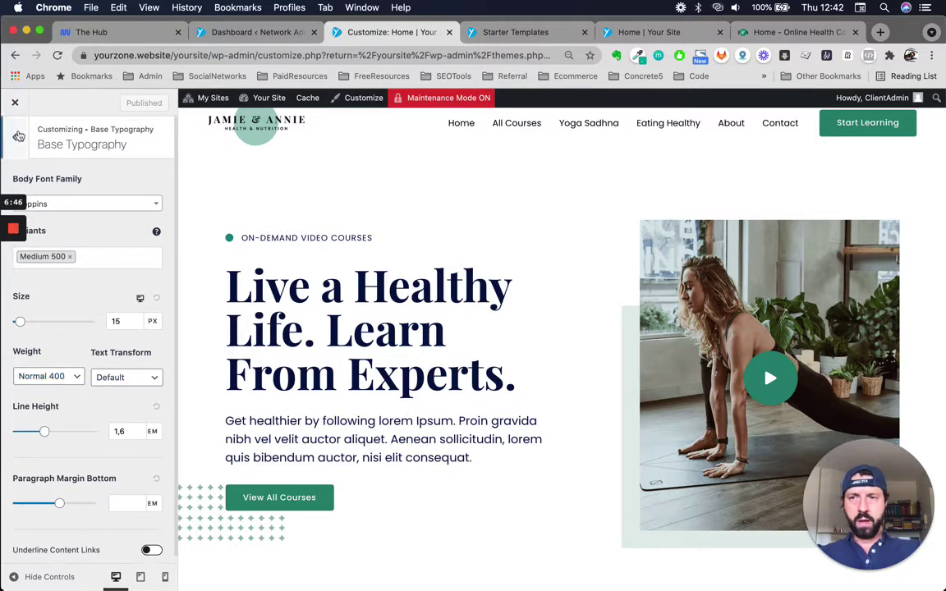
# Step: Examine the global Headings typography settings, comparing the Heading 1 and Heading 2 options with the headings in the home page preview
pyautogui.click(14, 137)
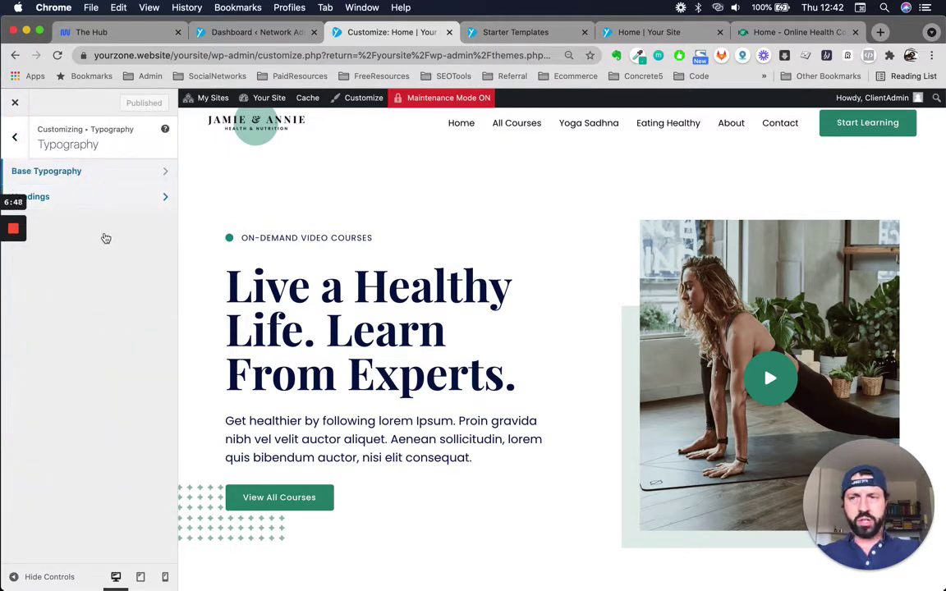
pyautogui.click(117, 197)
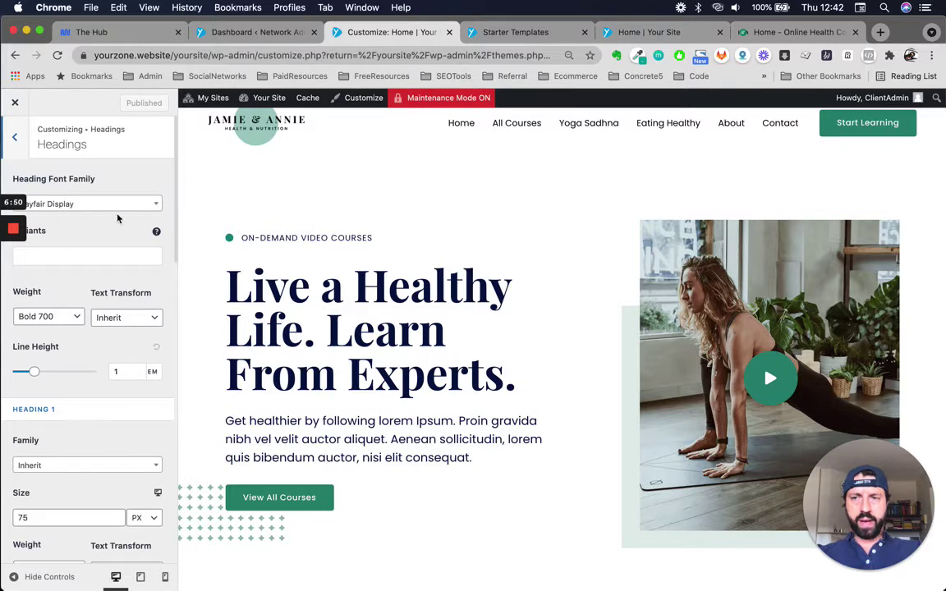
pyautogui.scroll(-3, 102, 320)
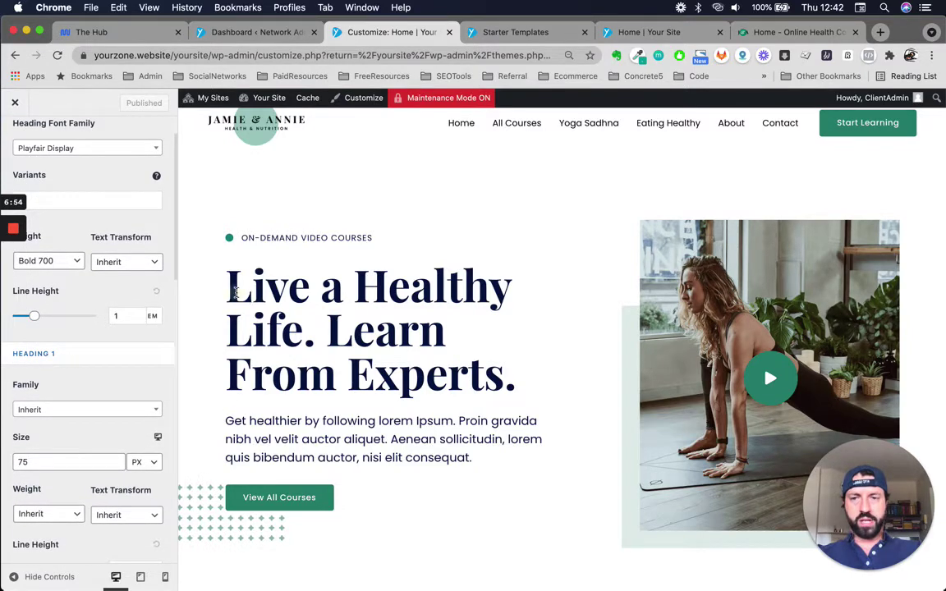
pyautogui.moveTo(235, 292); pyautogui.dragTo(527, 380)
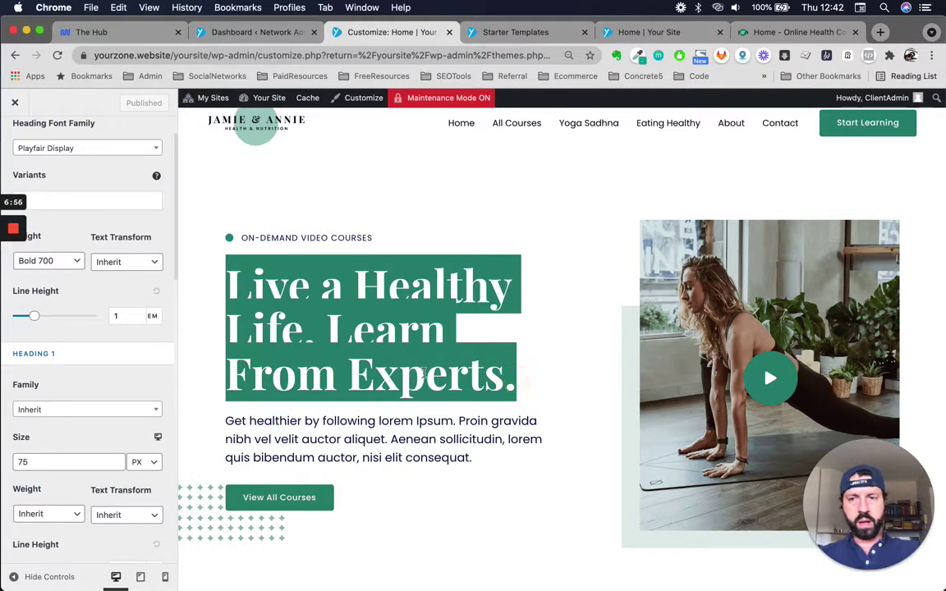
pyautogui.scroll(-3, 387, 349)
pyautogui.scroll(3, 388, 349)
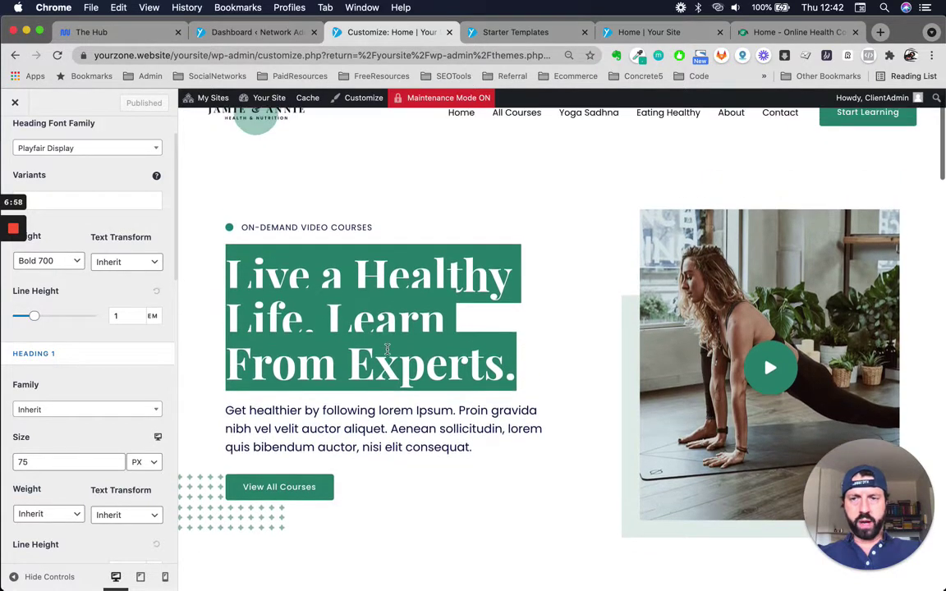
pyautogui.scroll(-3, 57, 361)
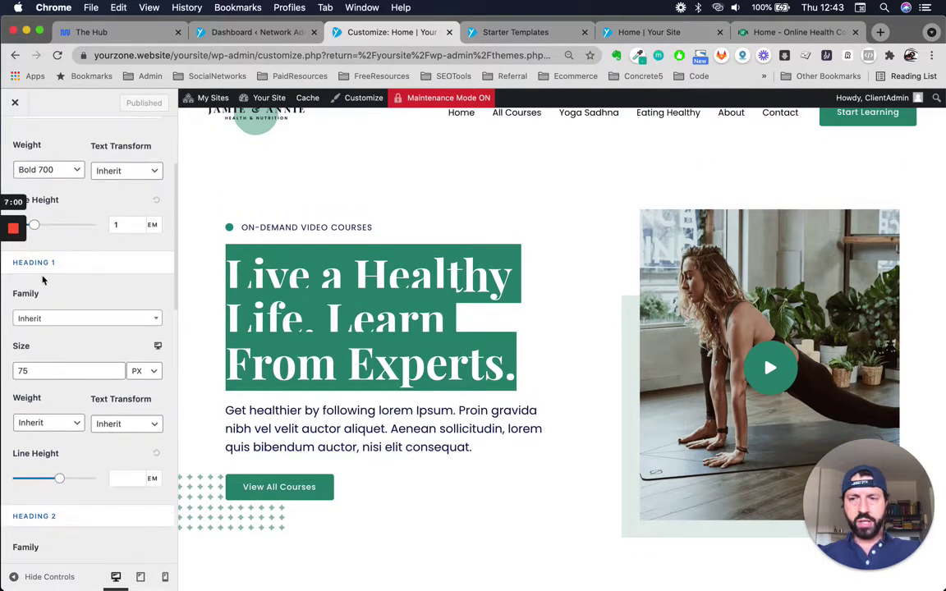
pyautogui.scroll(-3, 32, 439)
pyautogui.scroll(-6, 539, 545)
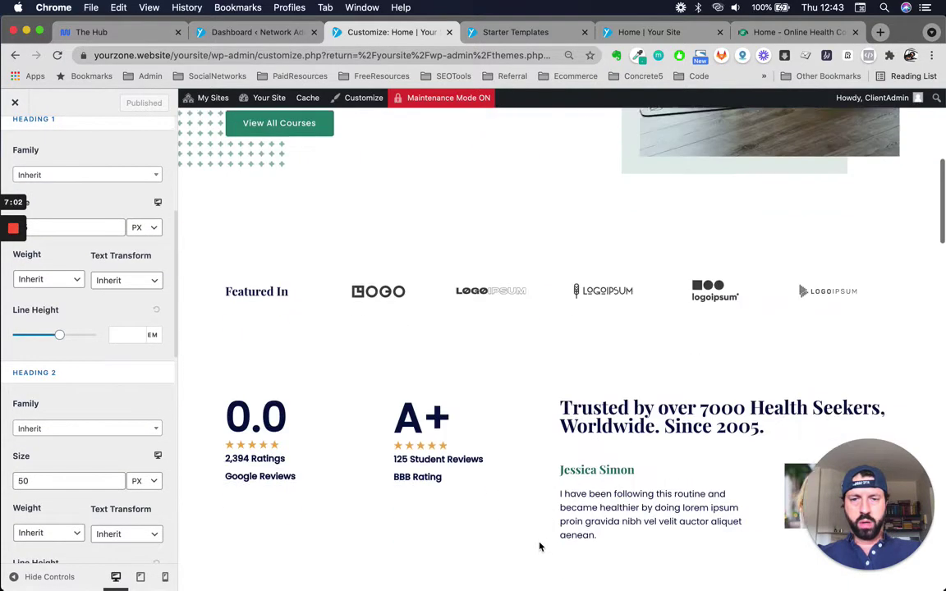
pyautogui.scroll(-5, 617, 263)
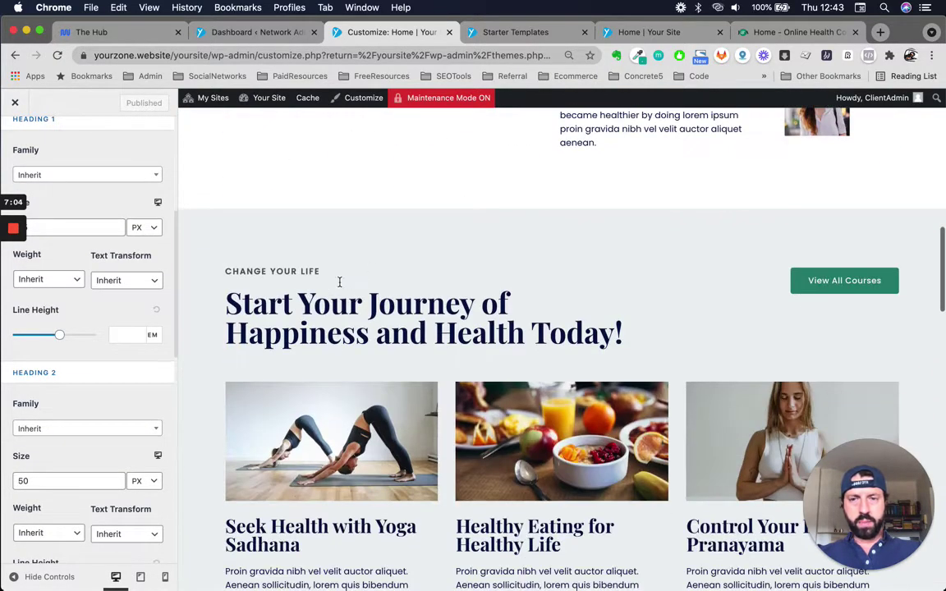
pyautogui.scroll(-1, 337, 320)
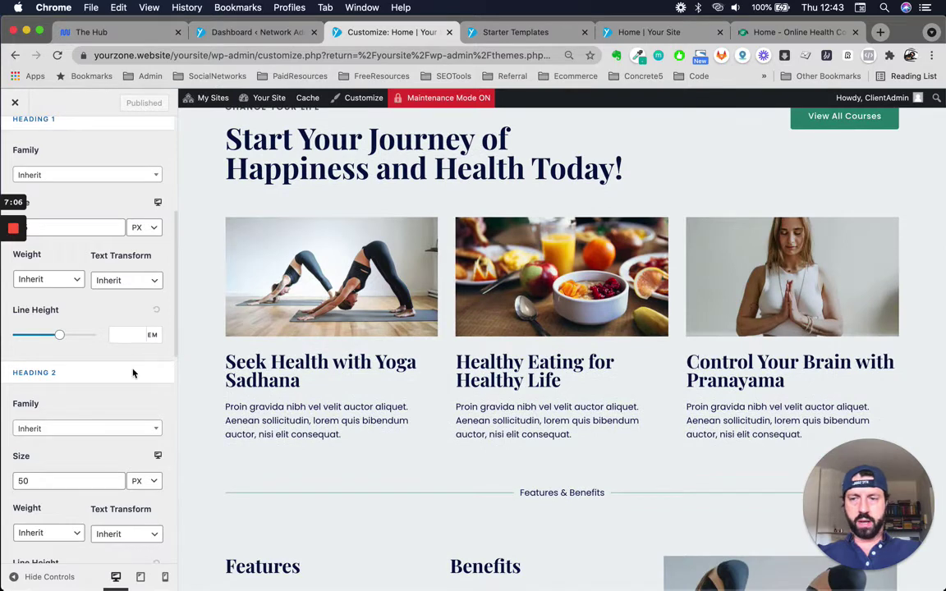
# Step: Leave the Headings typography settings and open the global Colors settings beside the home page hero section
pyautogui.scroll(5, 133, 374)
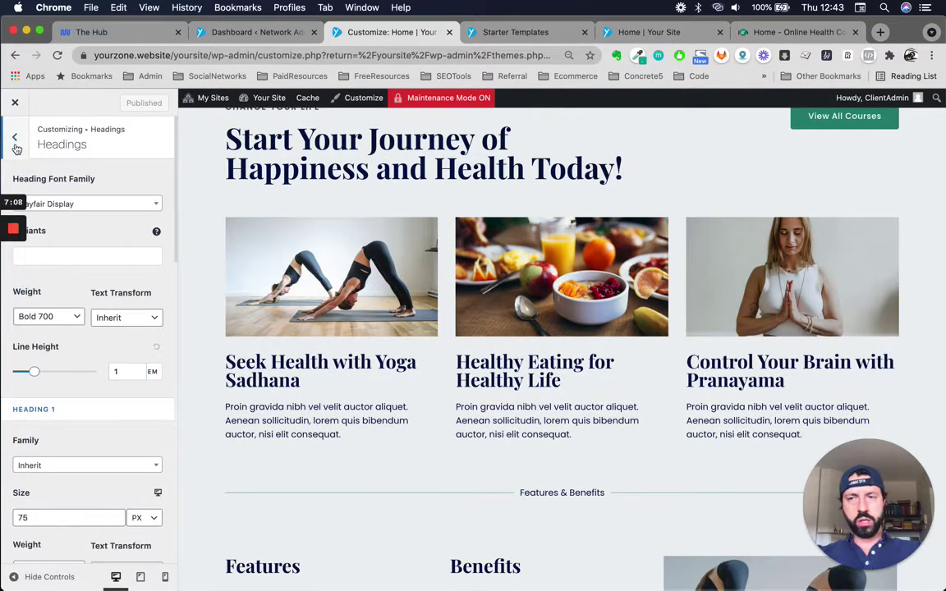
pyautogui.click(16, 144)
pyautogui.click(15, 136)
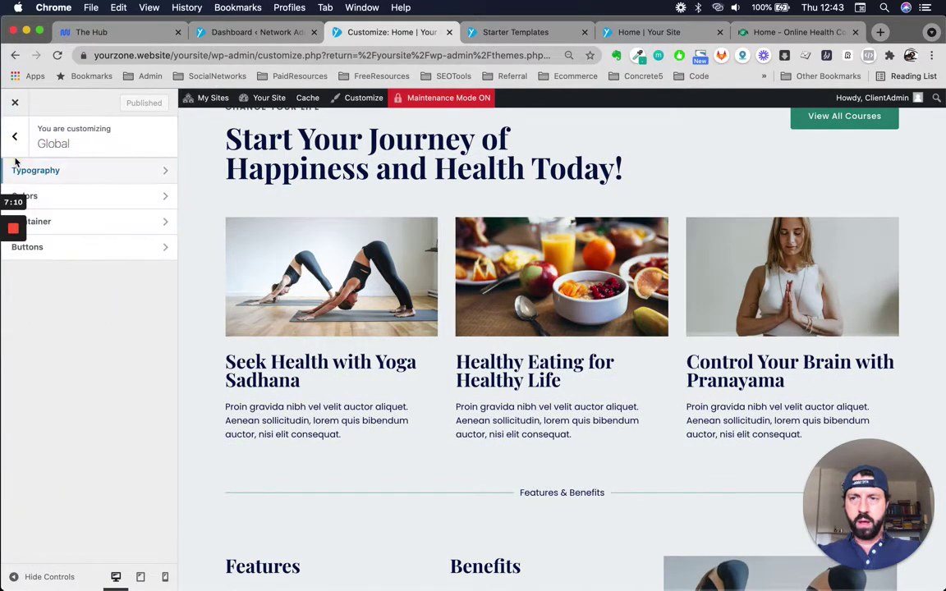
pyautogui.click(145, 201)
pyautogui.scroll(3, 340, 329)
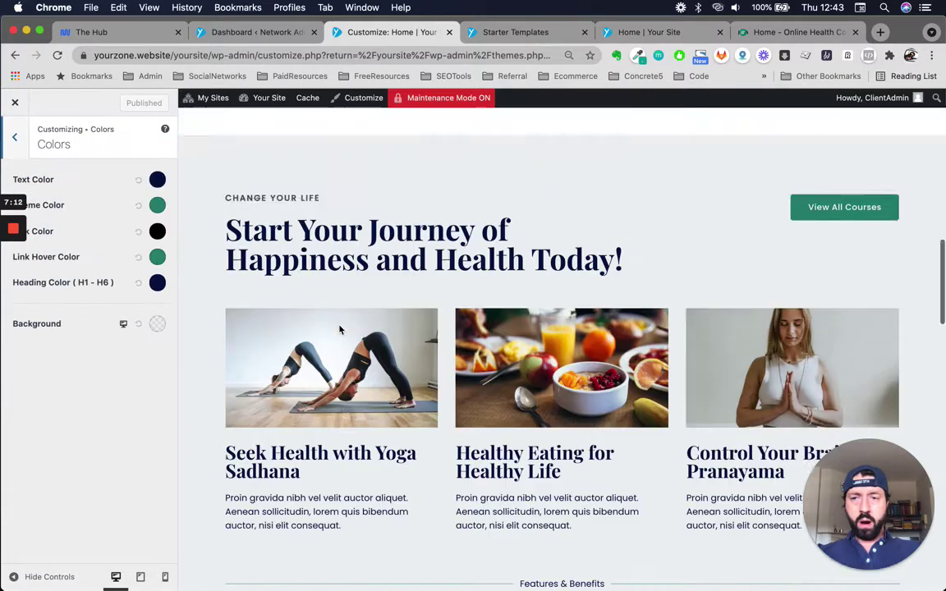
pyautogui.scroll(10, 340, 329)
pyautogui.click(338, 326)
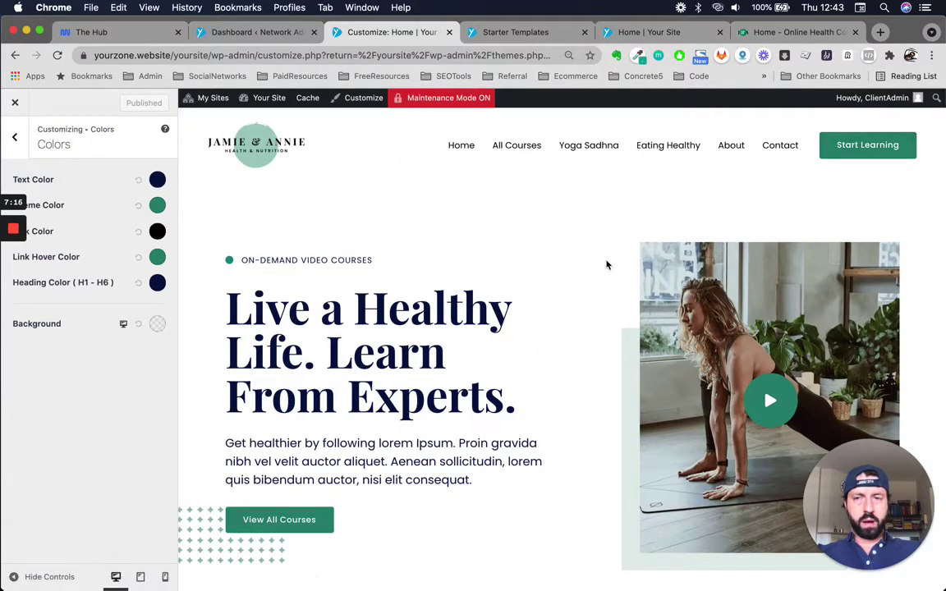
# Step: Copy the Theme Color's hexadecimal digits 278575 and paste them into the address bar of a new browser tab
pyautogui.click(156, 204)
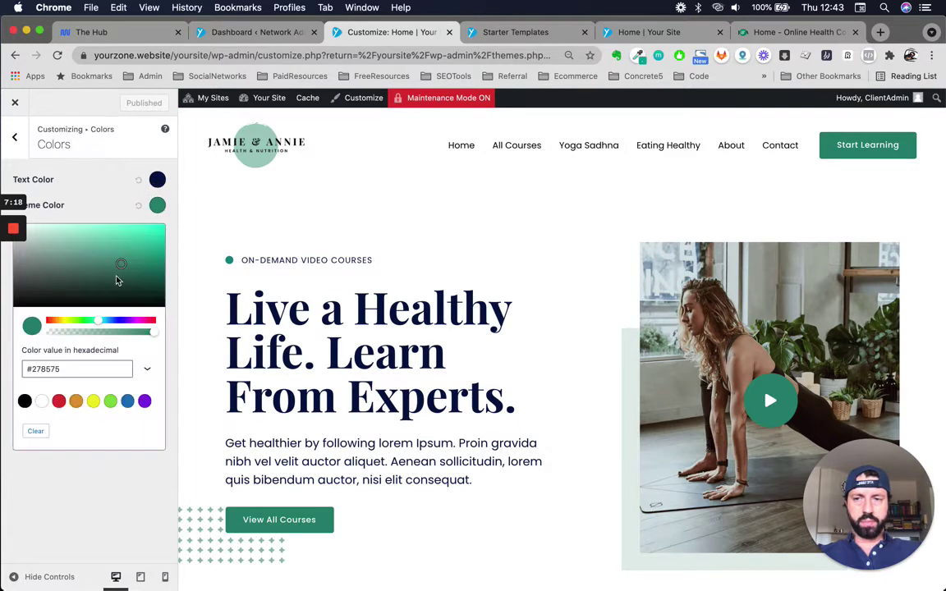
pyautogui.tripleClick(96, 369)
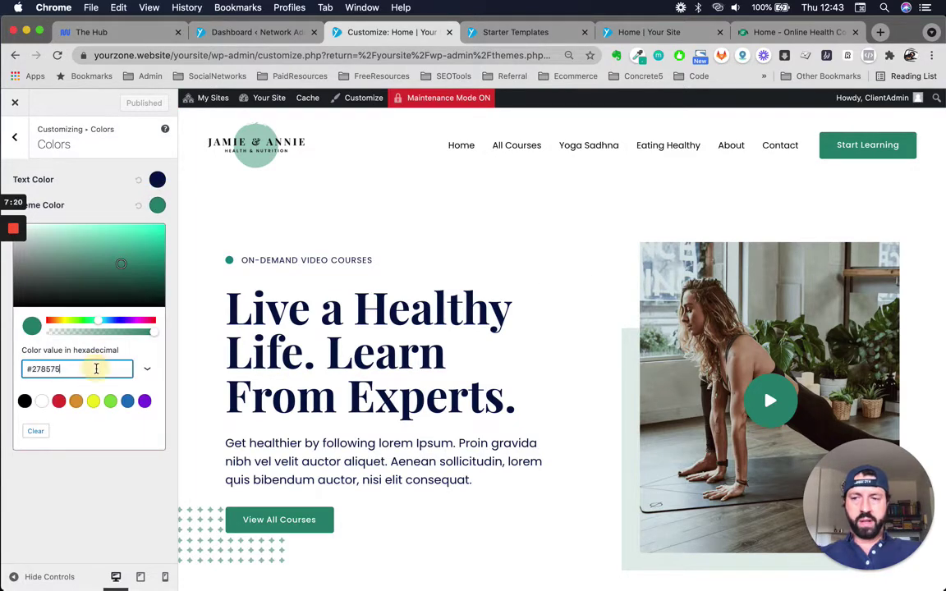
pyautogui.doubleClick(96, 369)
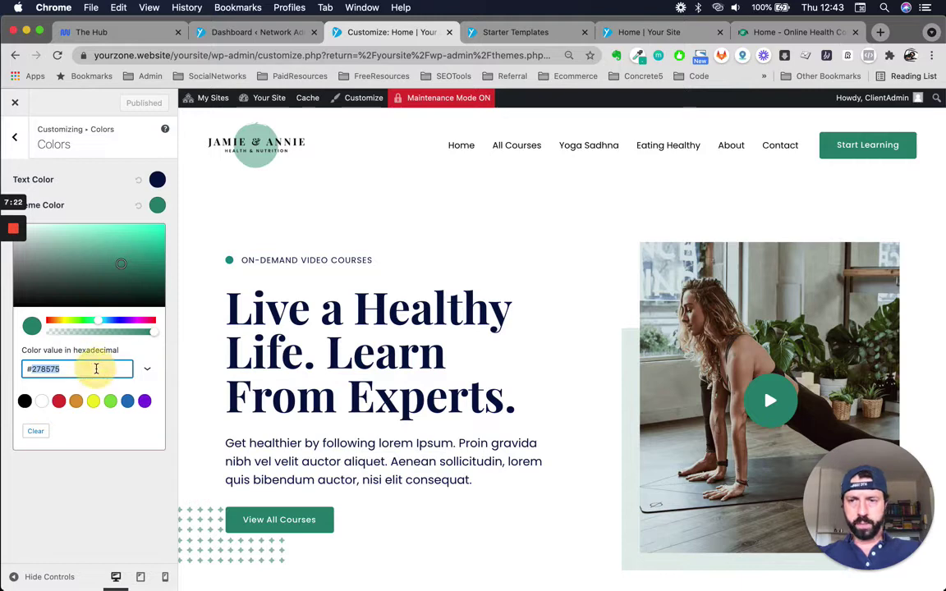
pyautogui.click(96, 368)
pyautogui.moveTo(96, 368); pyautogui.dragTo(48, 364)
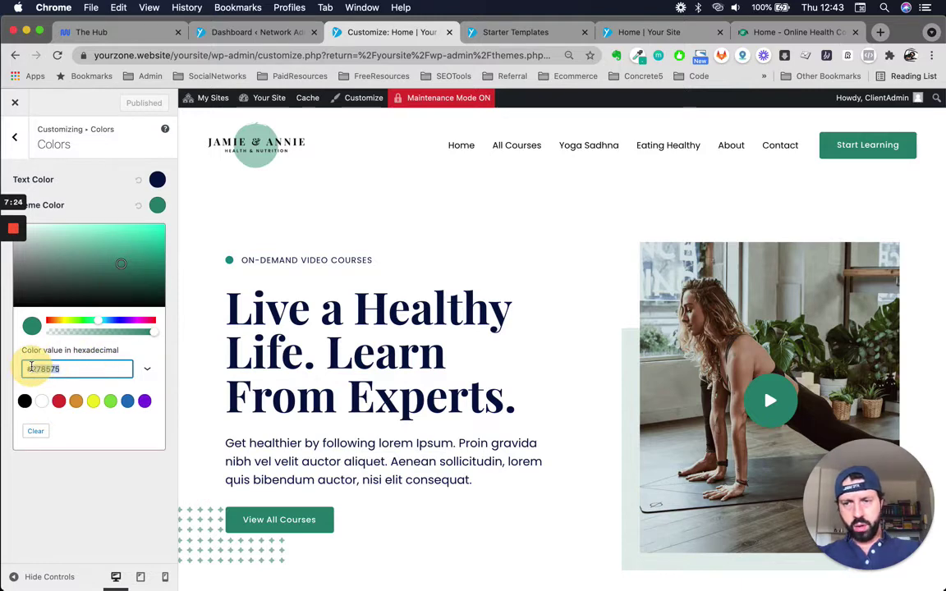
pyautogui.press('super+c')
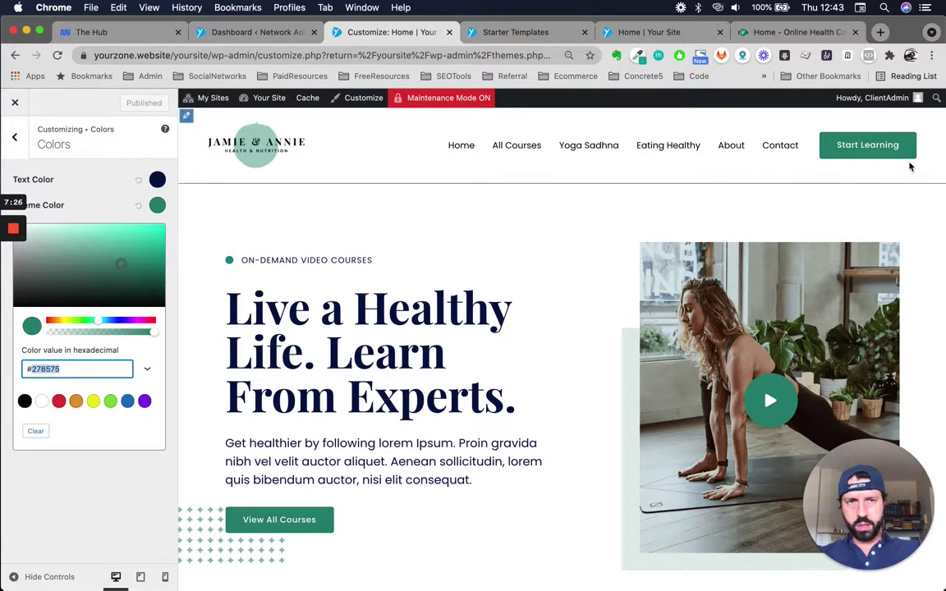
pyautogui.click(880, 32)
pyautogui.press('super+v')
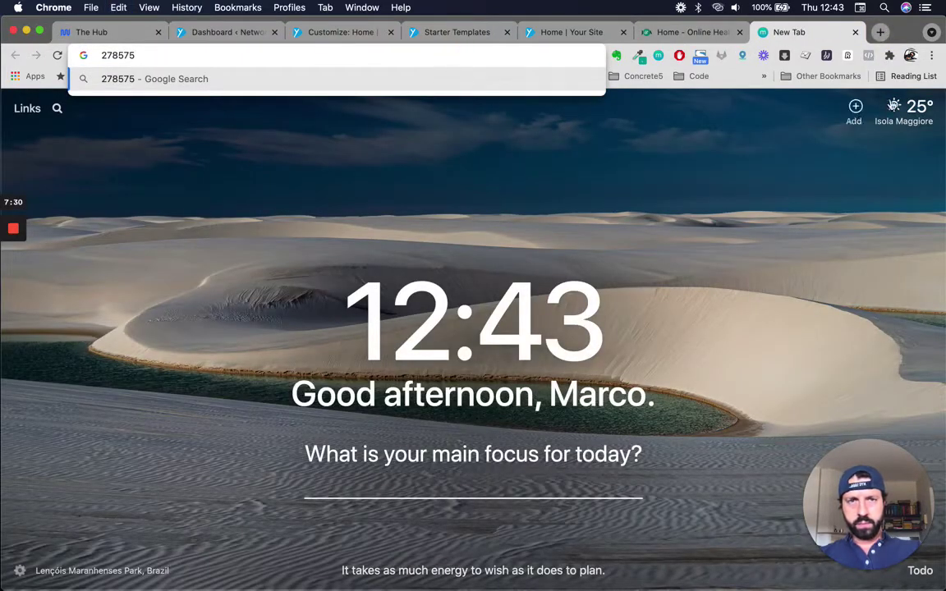
# Step: Close the Starter Templates browser tab and return to the Colors settings in the customizer
pyautogui.click(702, 32)
pyautogui.click(571, 33)
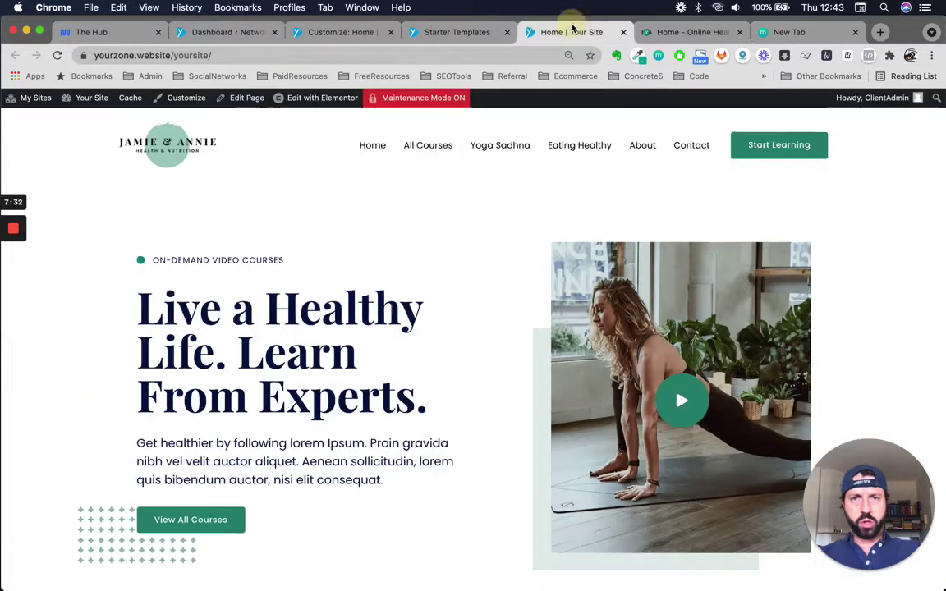
pyautogui.click(461, 34)
pyautogui.click(568, 33)
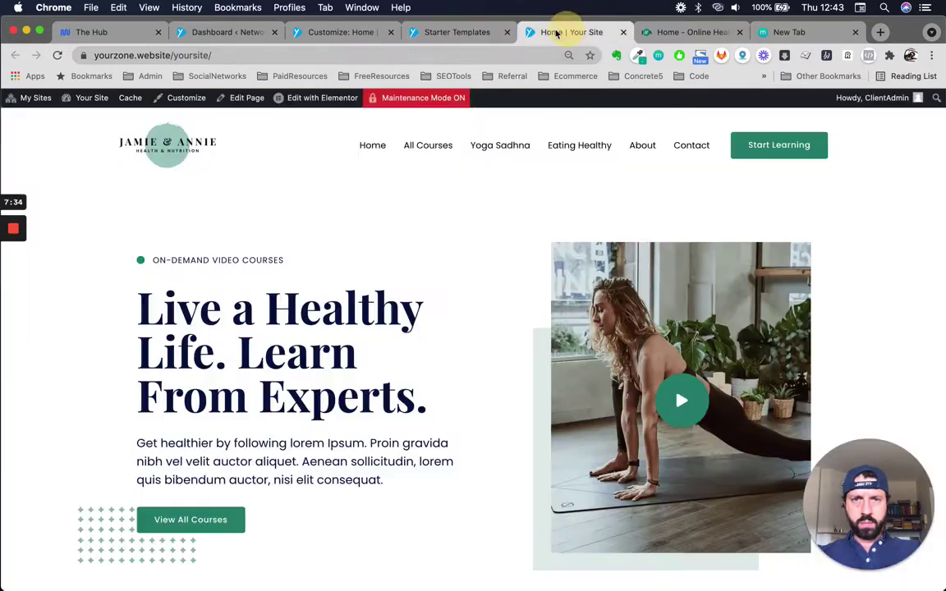
pyautogui.click(507, 32)
pyautogui.click(349, 30)
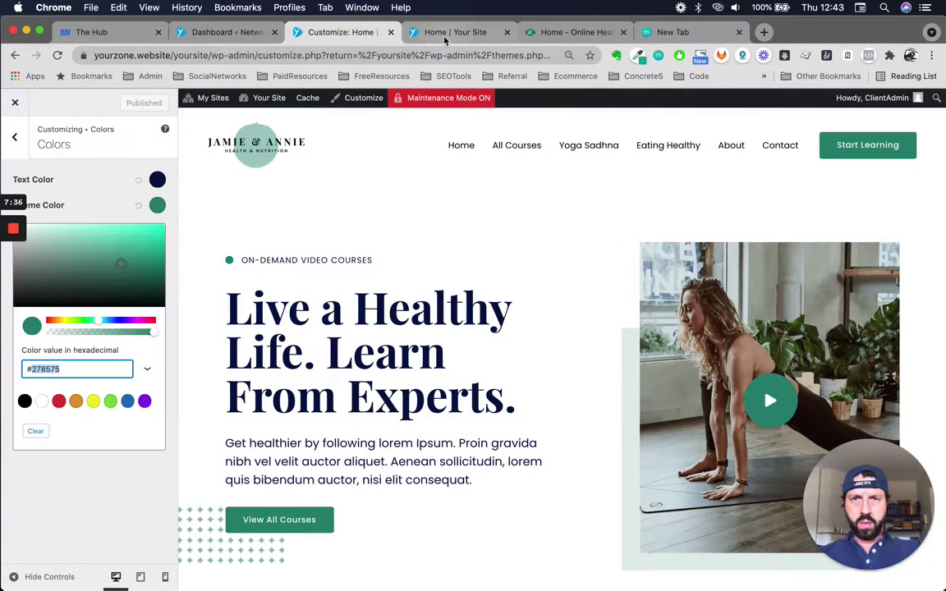
pyautogui.click(499, 36)
pyautogui.click(308, 32)
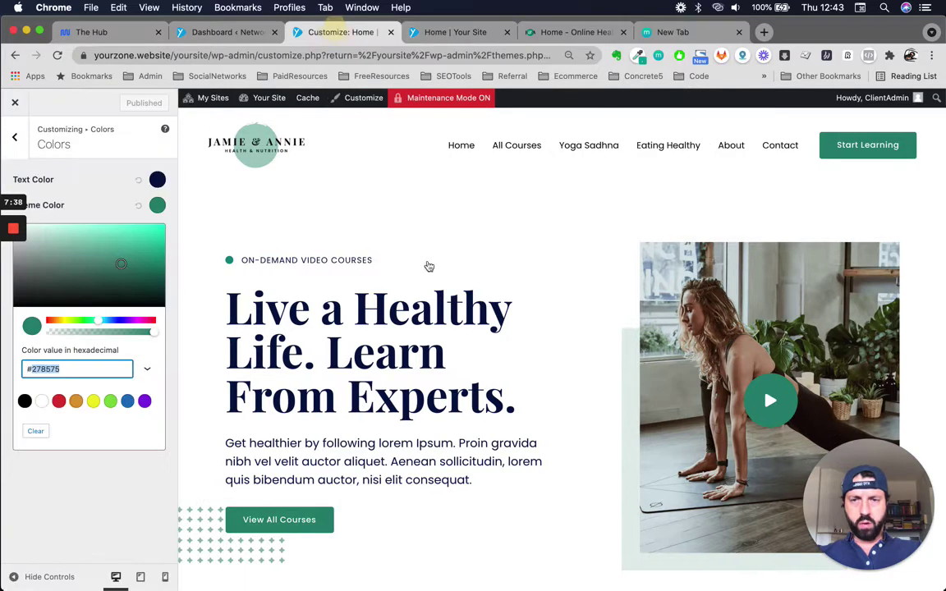
# Step: Close the Theme Color picker and inspect the global Text Color in its own picker
pyautogui.click(94, 194)
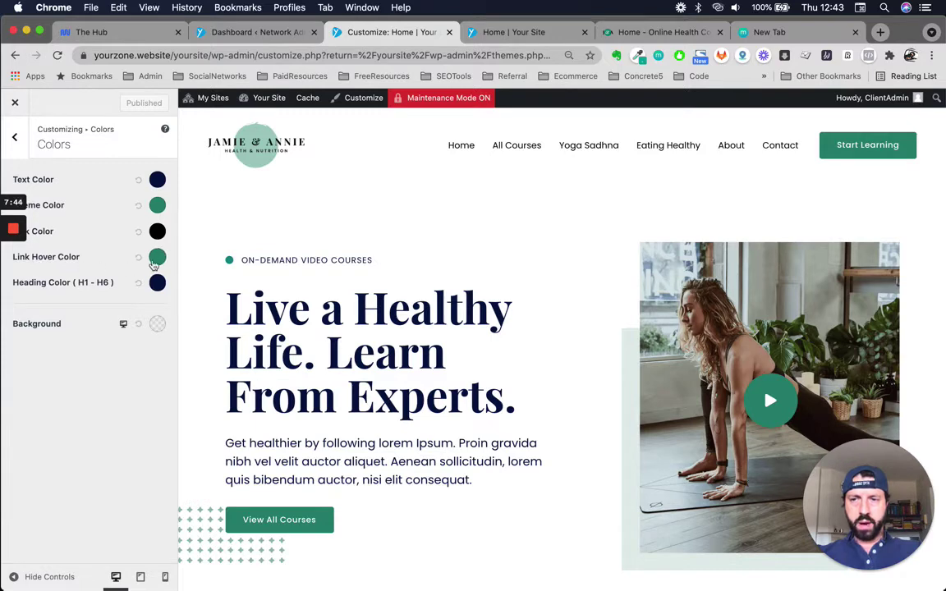
pyautogui.scroll(-1, 293, 393)
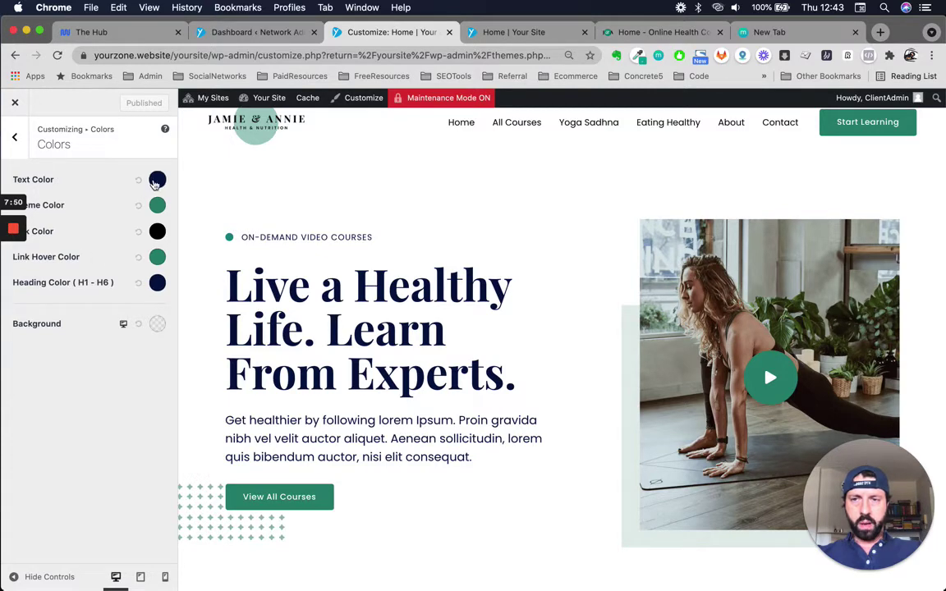
pyautogui.click(156, 181)
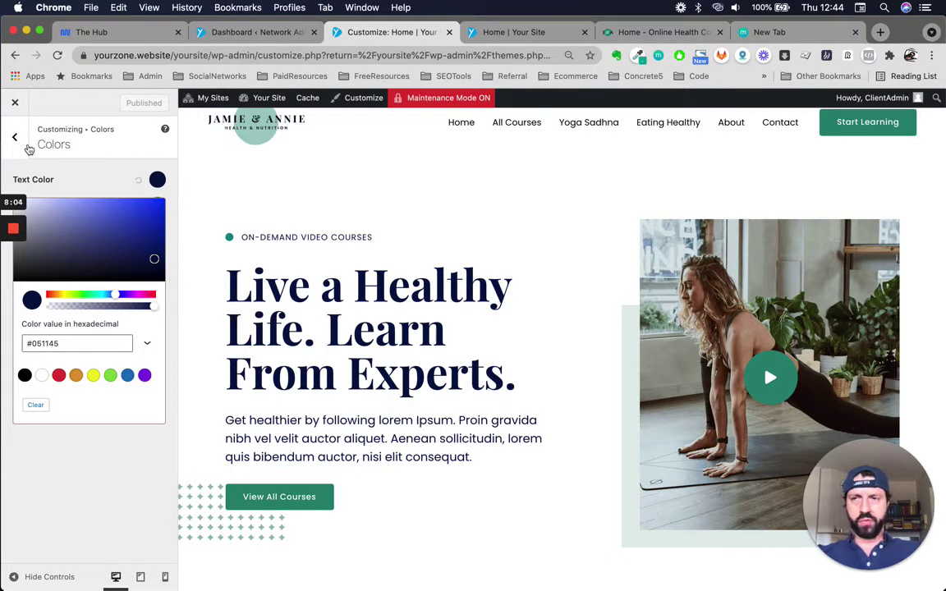
# Step: Examine the global Container width and layout settings, comparing the container width with the hero section's extent in the preview
pyautogui.click(16, 139)
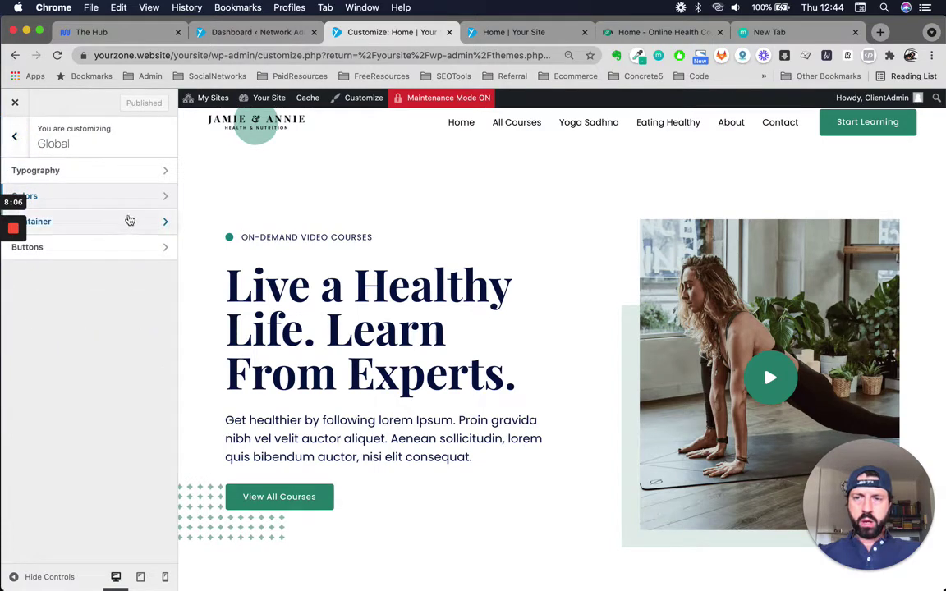
pyautogui.click(129, 219)
pyautogui.scroll(-3, 120, 497)
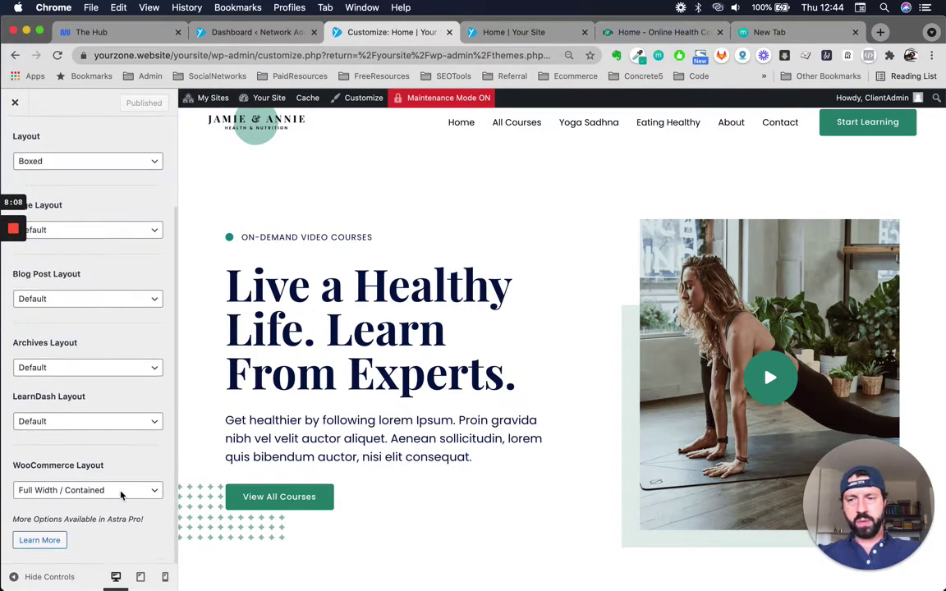
pyautogui.scroll(3, 121, 495)
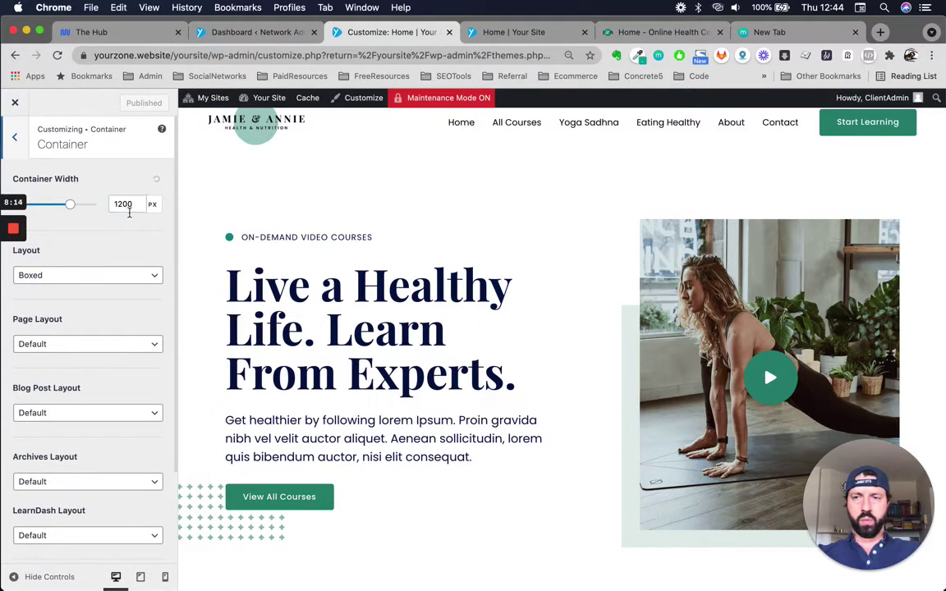
pyautogui.doubleClick(123, 204)
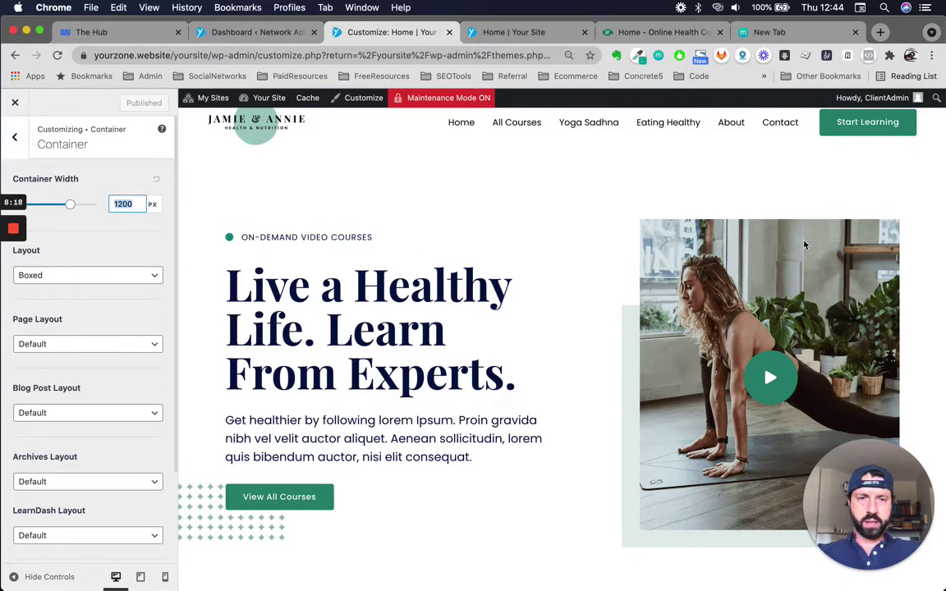
pyautogui.moveTo(210, 232); pyautogui.dragTo(896, 392)
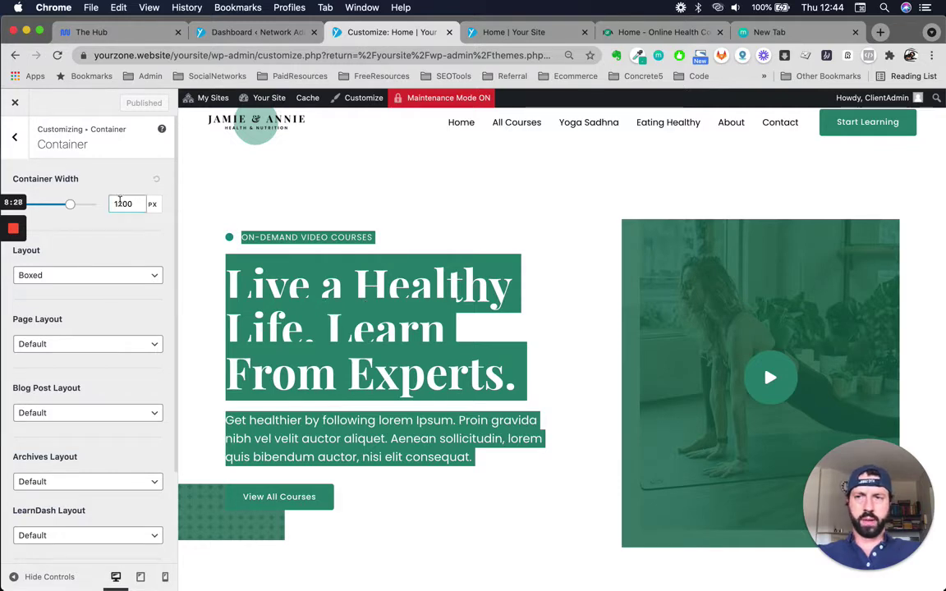
pyautogui.click(14, 137)
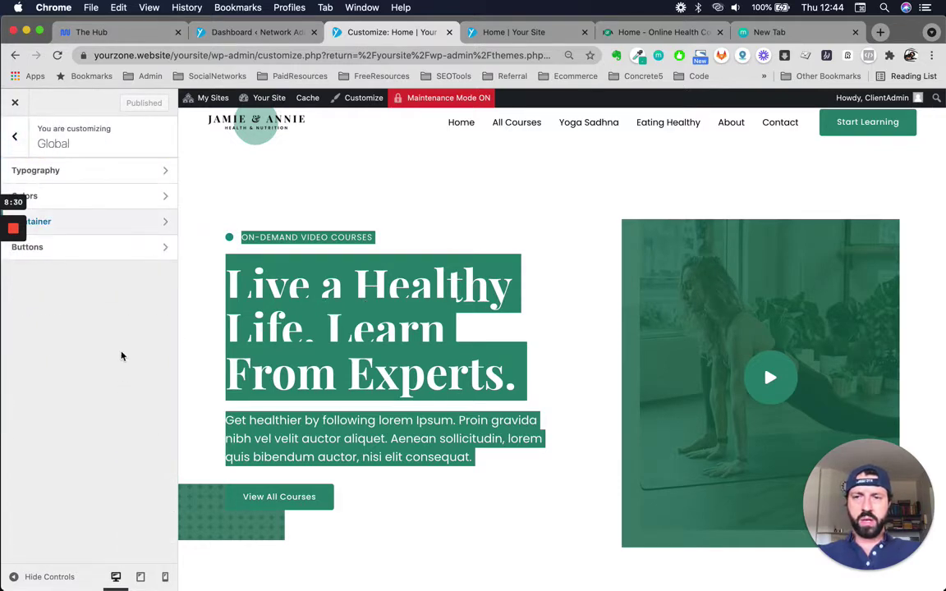
pyautogui.click(406, 310)
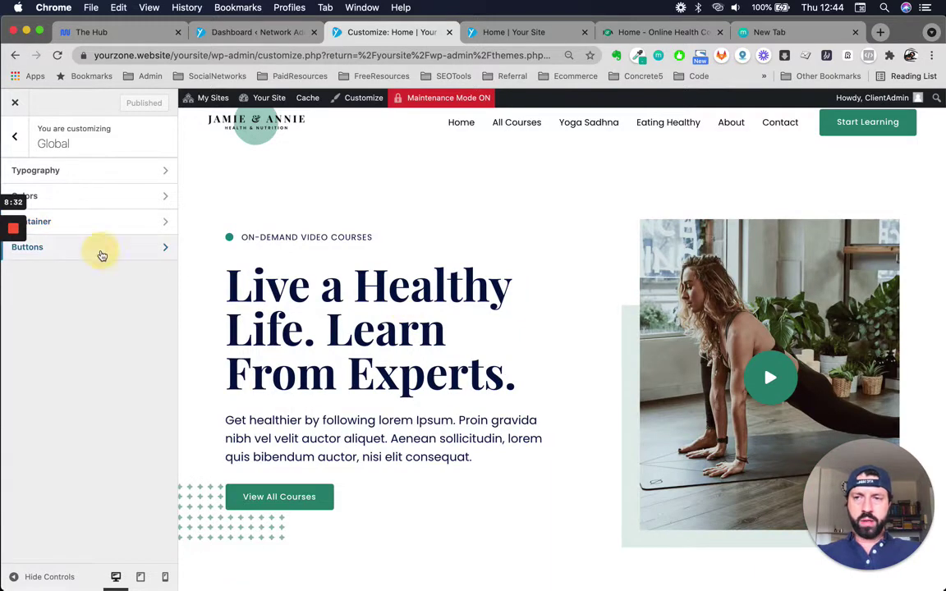
# Step: Open the global Buttons settings and inspect the hexadecimal value of the normal background color
pyautogui.click(97, 248)
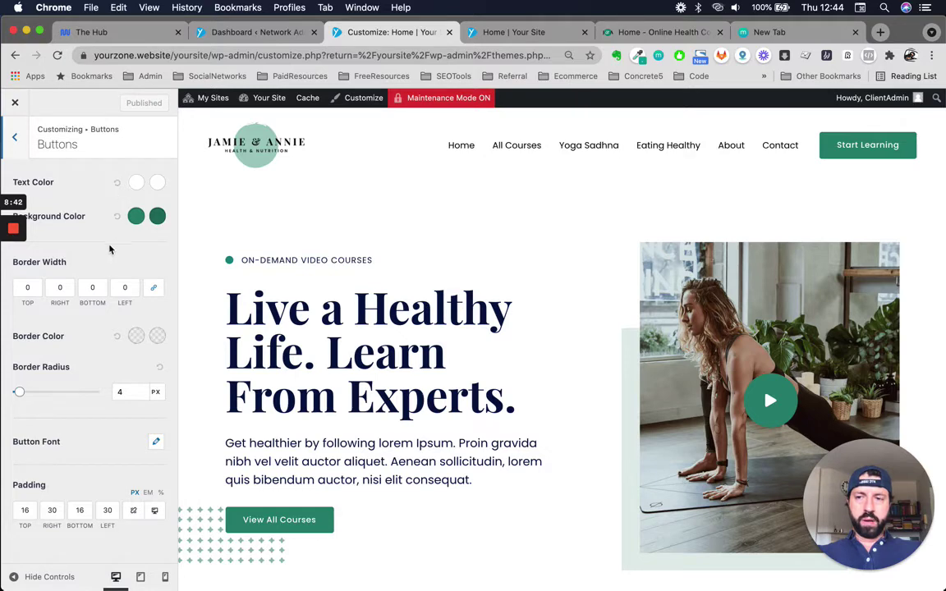
pyautogui.click(135, 217)
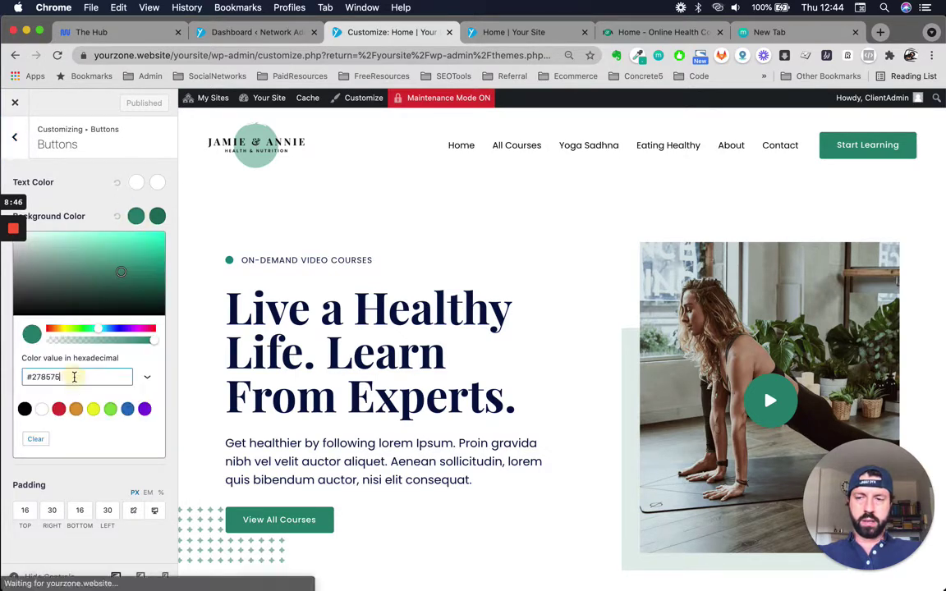
pyautogui.tripleClick(74, 377)
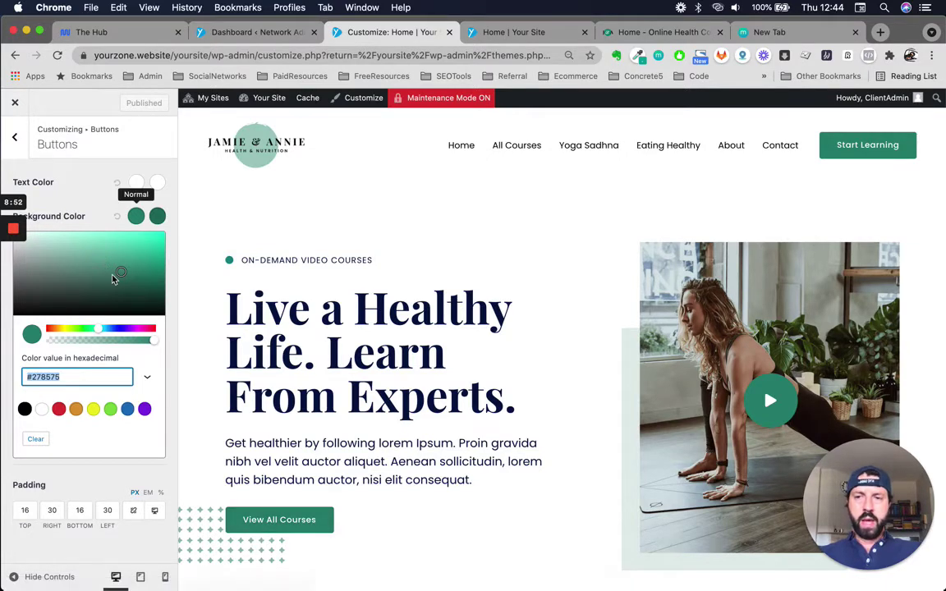
pyautogui.tripleClick(93, 380)
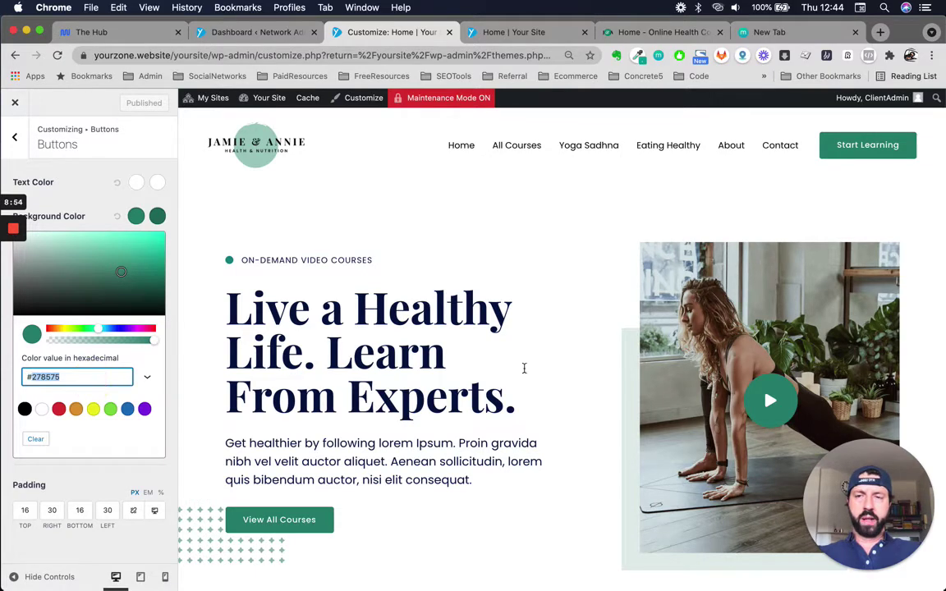
pyautogui.click(736, 174)
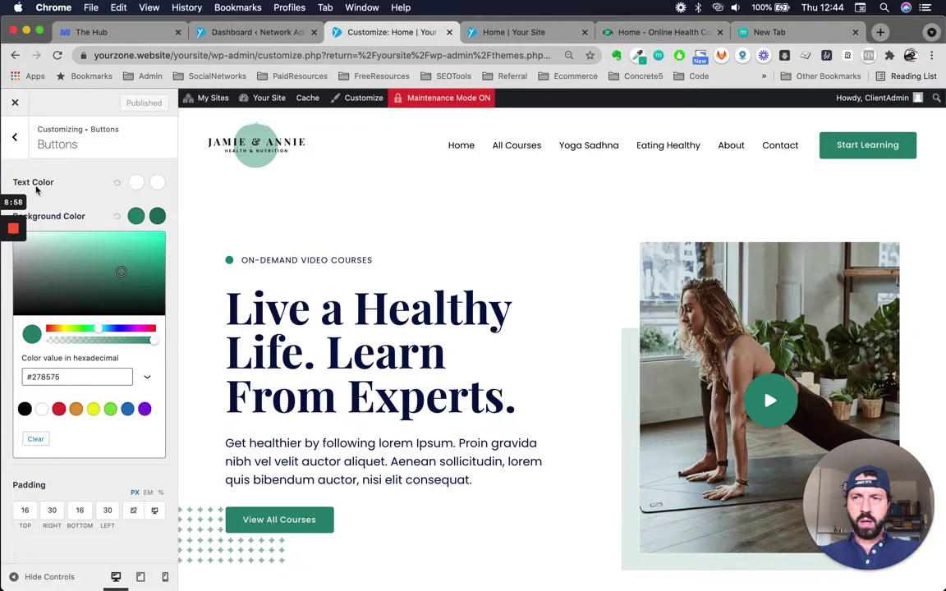
# Step: Leave the global Buttons settings, return to the main customizer list, and open the Header Builder
pyautogui.click(17, 143)
pyautogui.click(18, 144)
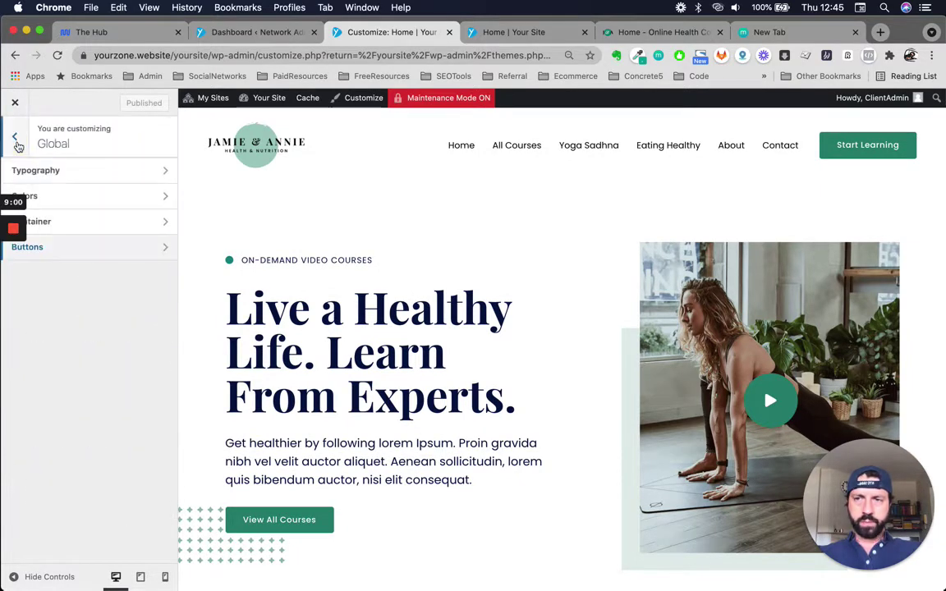
pyautogui.click(17, 144)
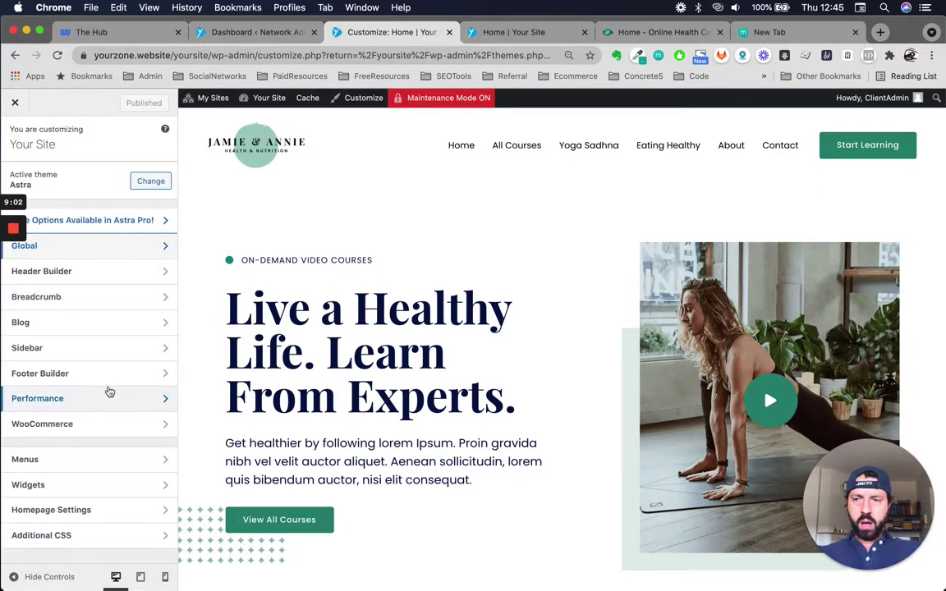
pyautogui.click(132, 278)
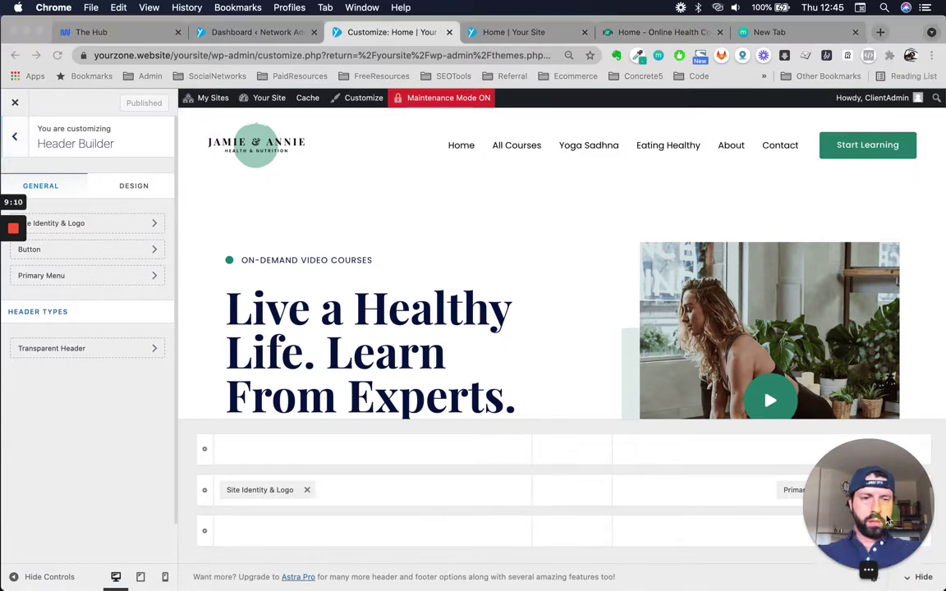
pyautogui.moveTo(900, 510); pyautogui.dragTo(900, 335)
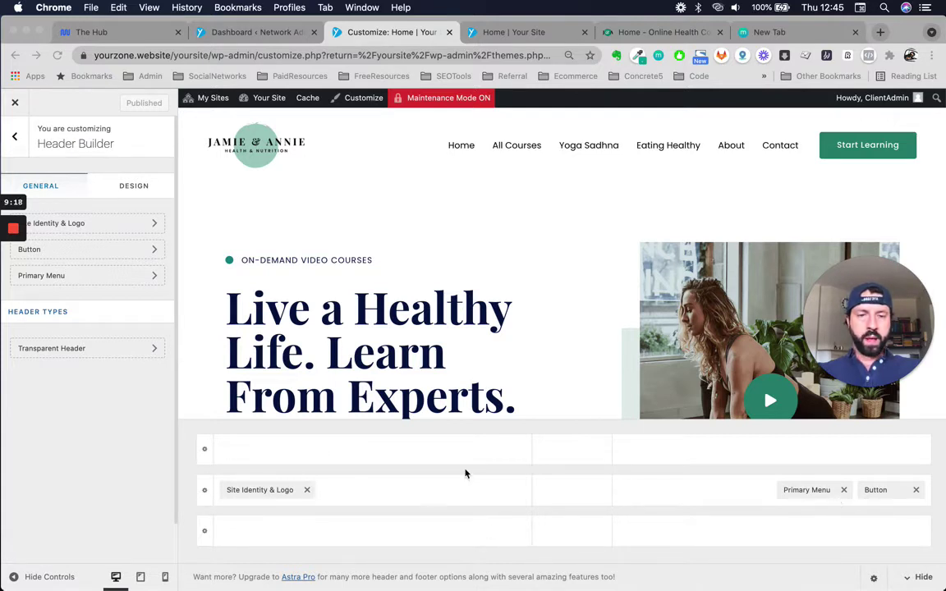
# Step: Add a Social element to the right-hand section of the empty row above the main header row
pyautogui.click(519, 457)
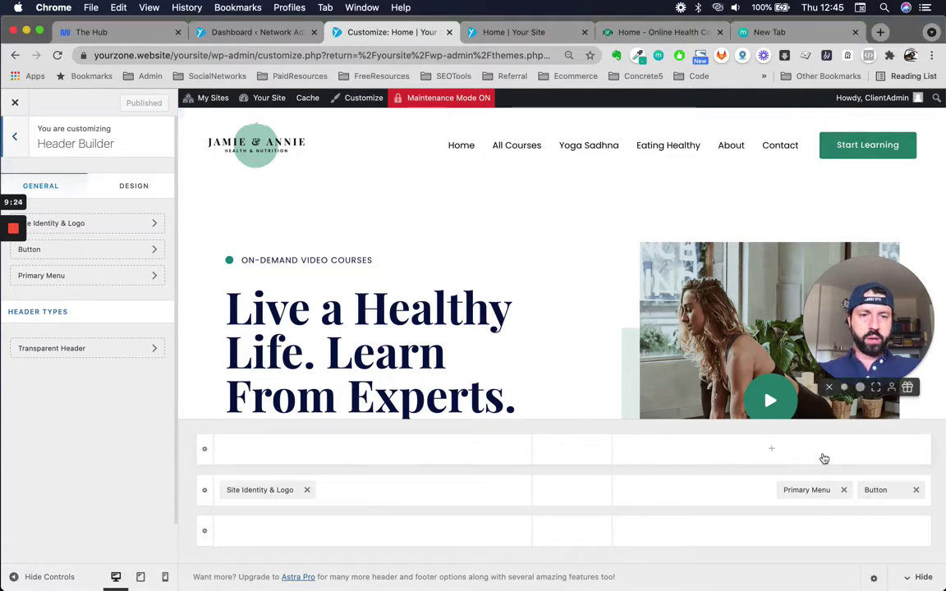
pyautogui.click(772, 450)
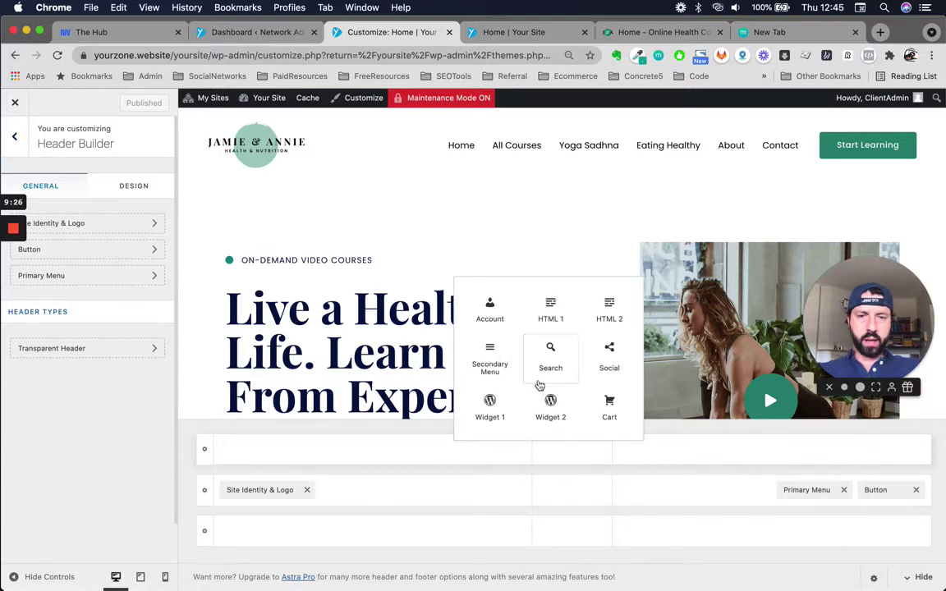
pyautogui.click(608, 359)
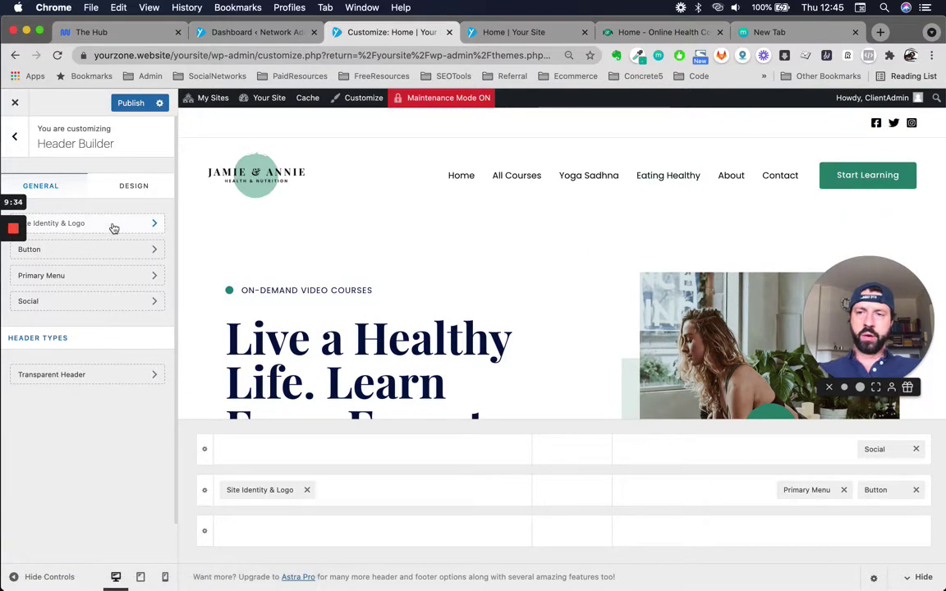
# Step: Open the Social element's settings and inspect the label, URL and icon options of its Facebook entry
pyautogui.click(873, 450)
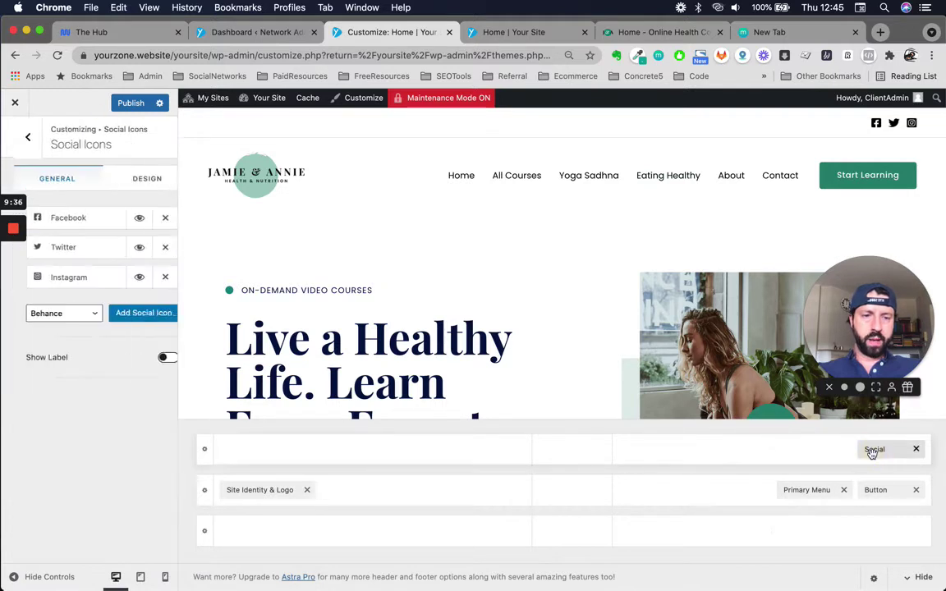
pyautogui.click(70, 220)
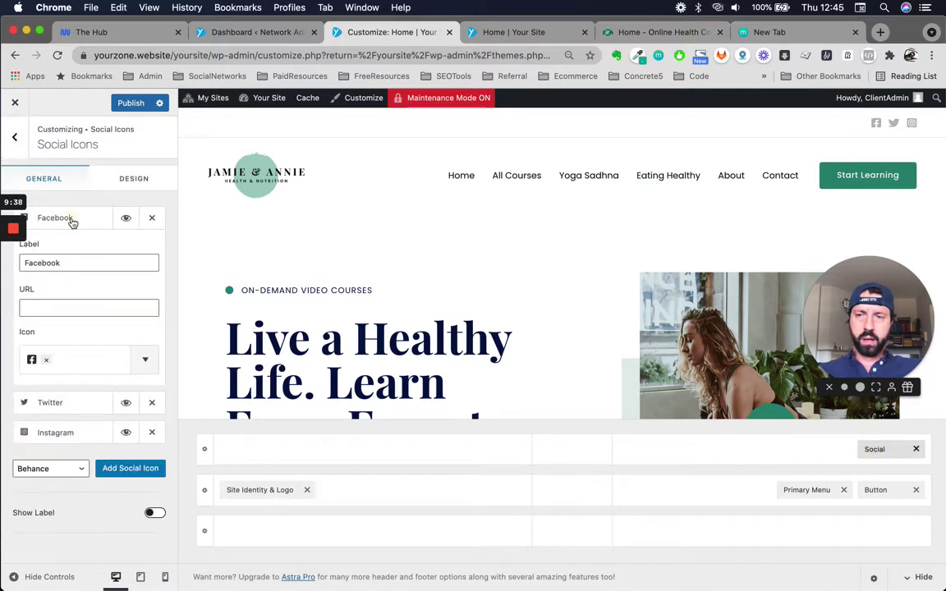
pyautogui.doubleClick(68, 264)
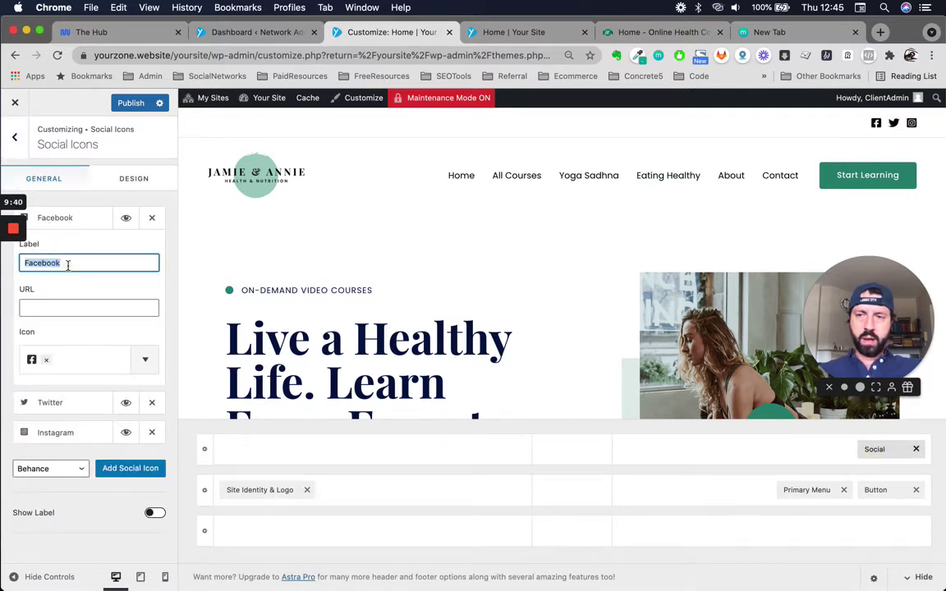
pyautogui.click(89, 307)
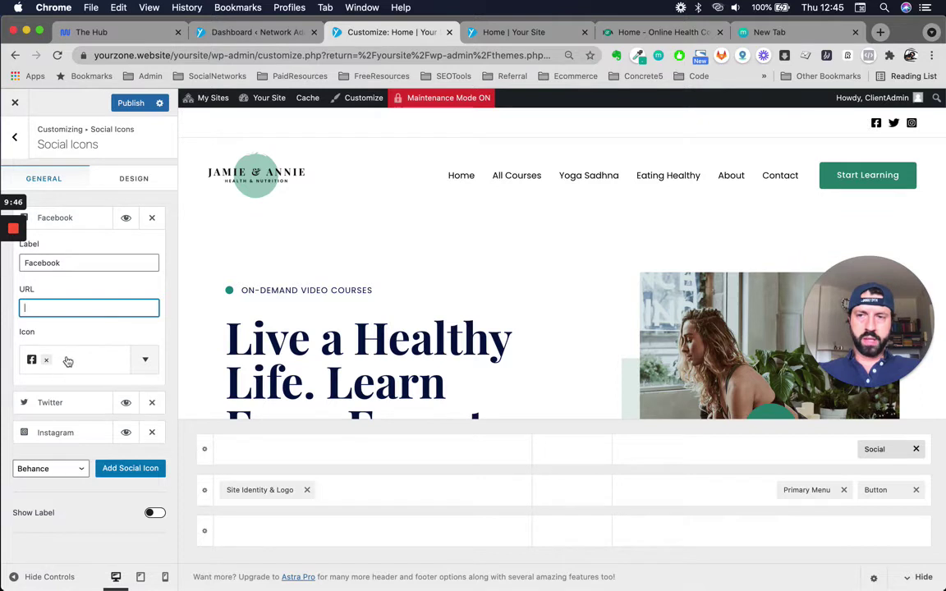
# Step: Examine the design options of the social icons, from icon size and spacing to colors and margin
pyautogui.click(127, 180)
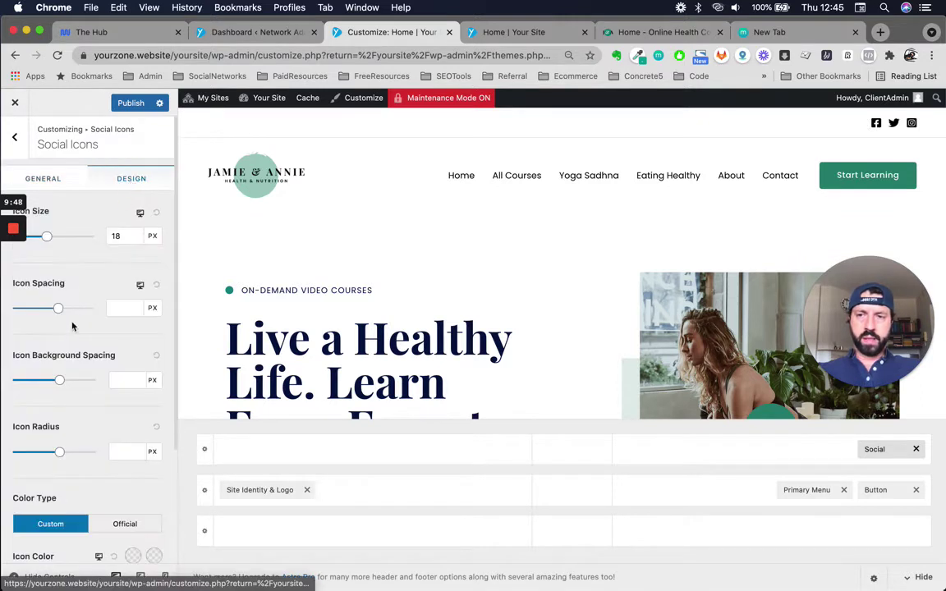
pyautogui.scroll(-4, 70, 345)
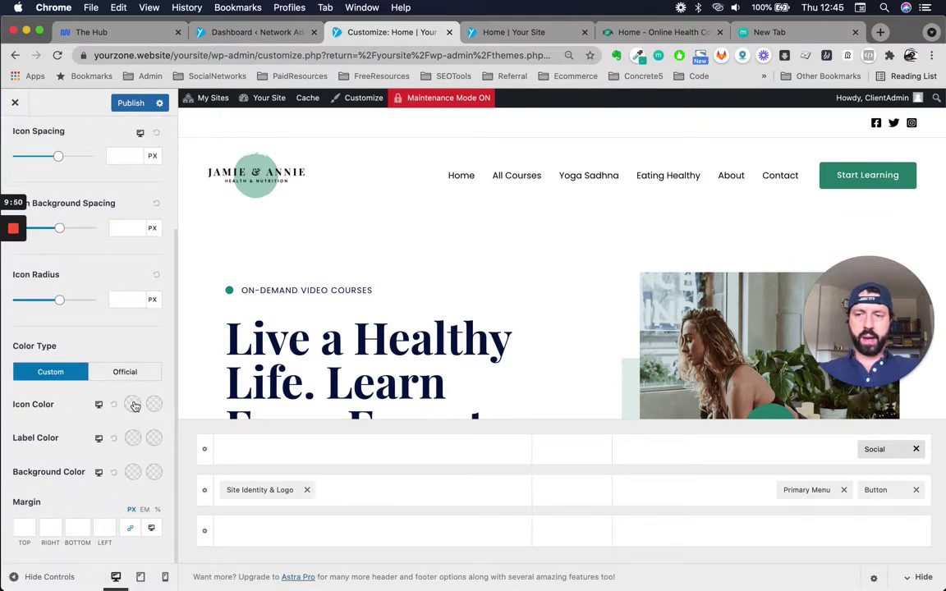
pyautogui.scroll(5, 119, 395)
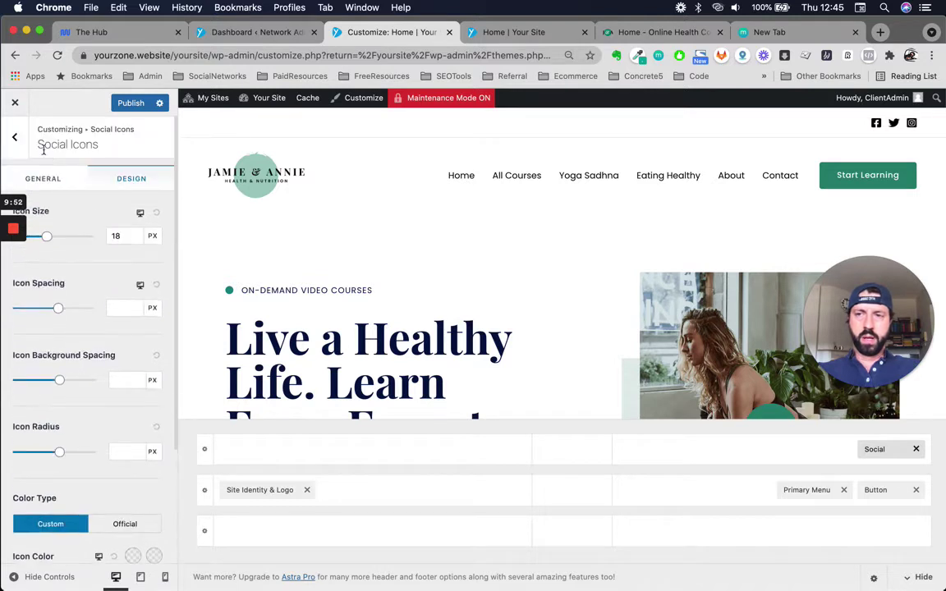
# Step: Return to the Header Builder overview and remove the Social element from the upper header row
pyautogui.click(14, 136)
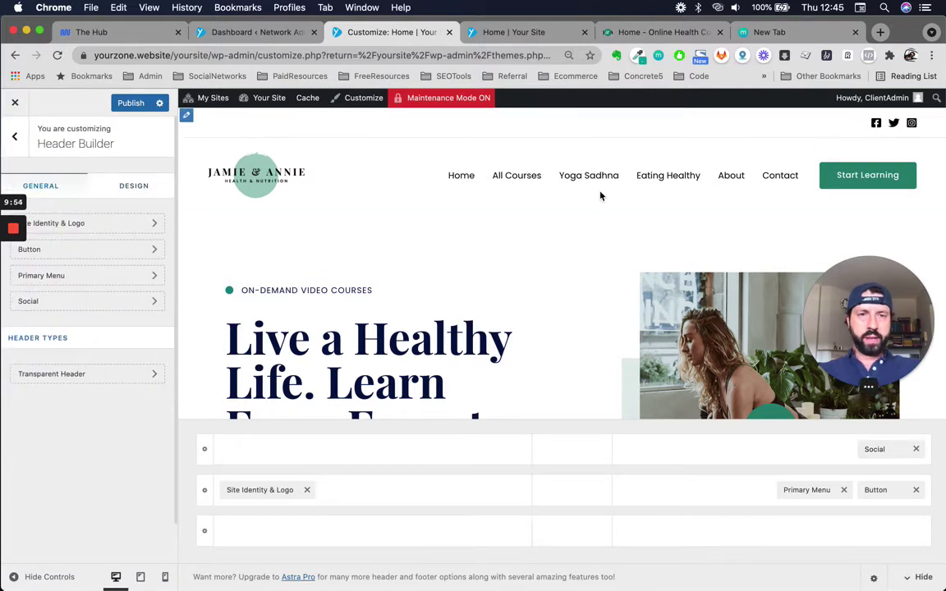
pyautogui.click(918, 449)
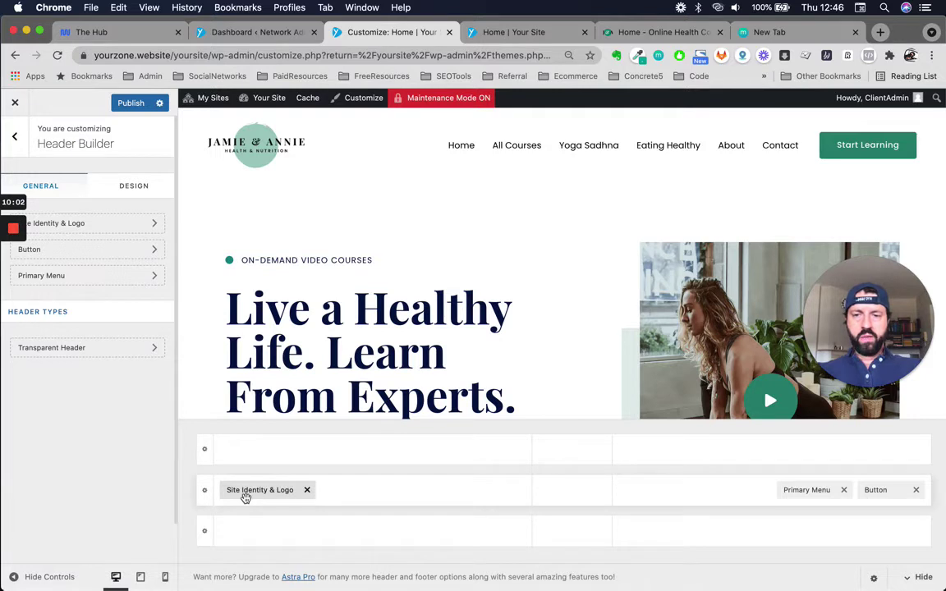
# Step: Open the settings of the Site Identity & Logo element and review its logo and retina logo options
pyautogui.click(252, 490)
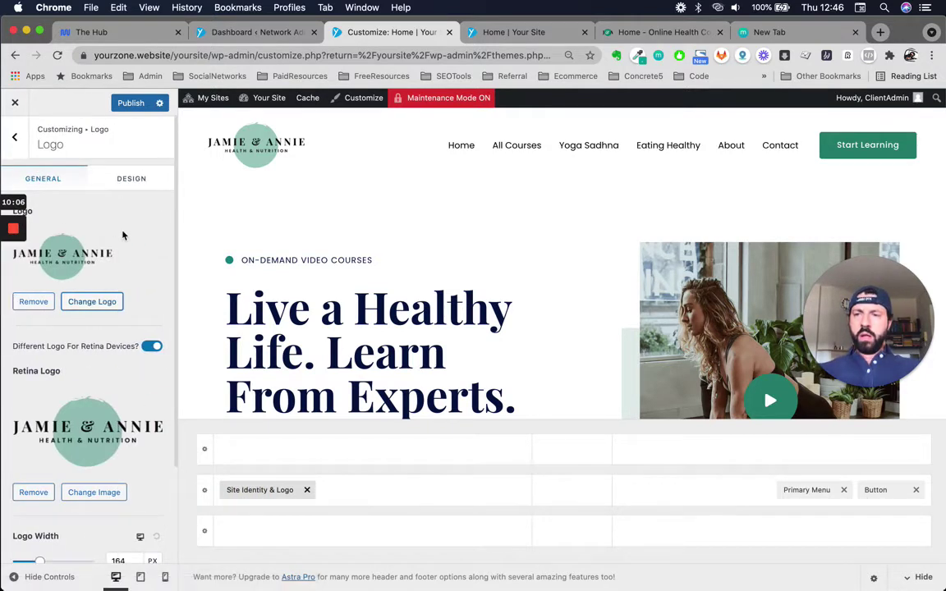
pyautogui.scroll(-1, 124, 236)
pyautogui.scroll(1, 123, 236)
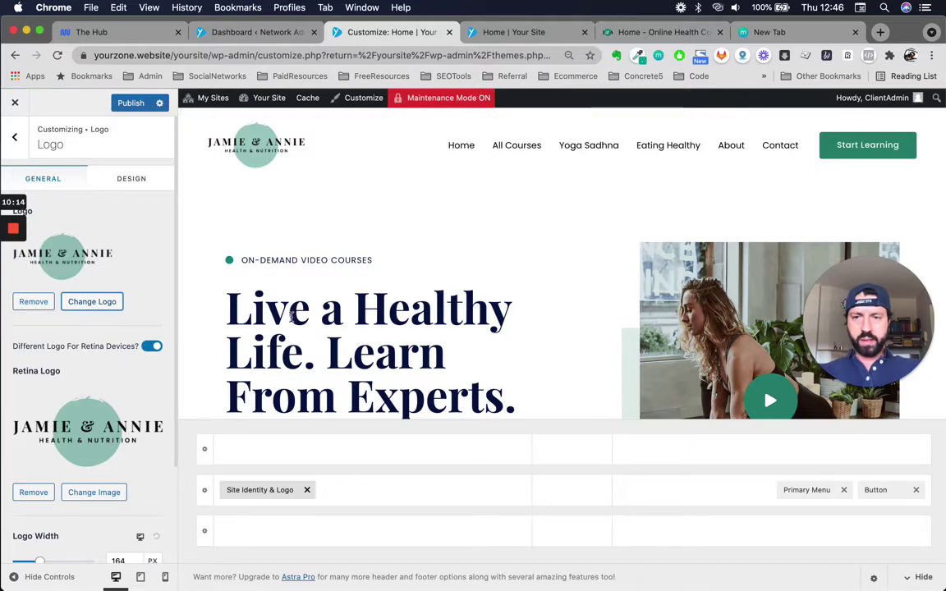
# Step: Examine the hero heading in the page preview, highlighting its first line "Live a Healthy" as selectable text
pyautogui.scroll(-2, 264, 284)
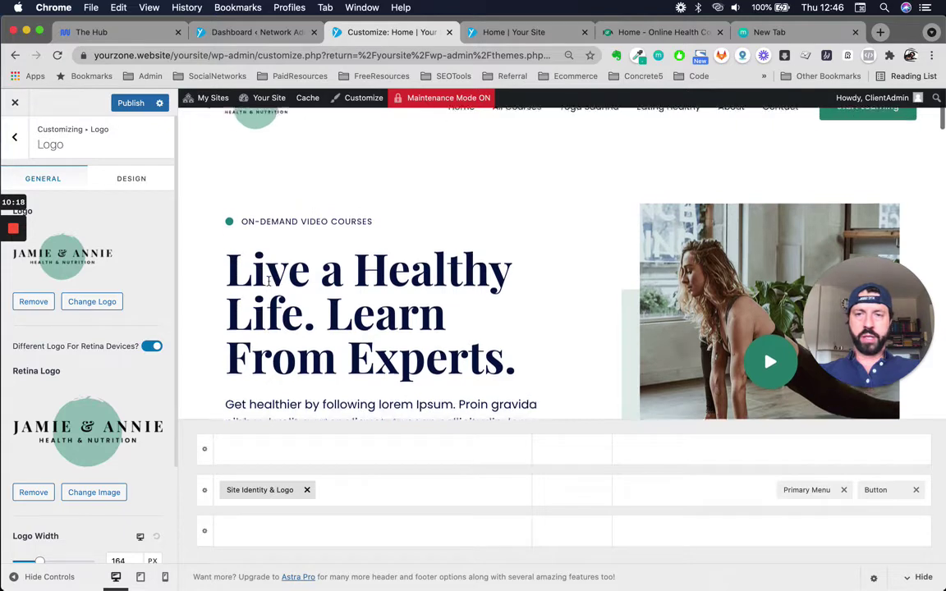
pyautogui.scroll(1, 266, 281)
pyautogui.scroll(1, 268, 282)
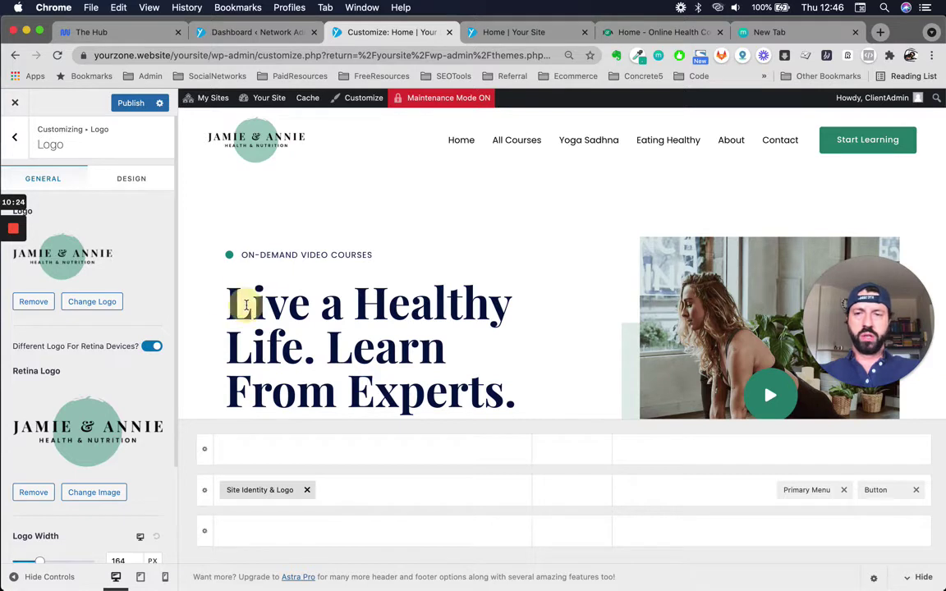
pyautogui.doubleClick(246, 305)
pyautogui.click(305, 311)
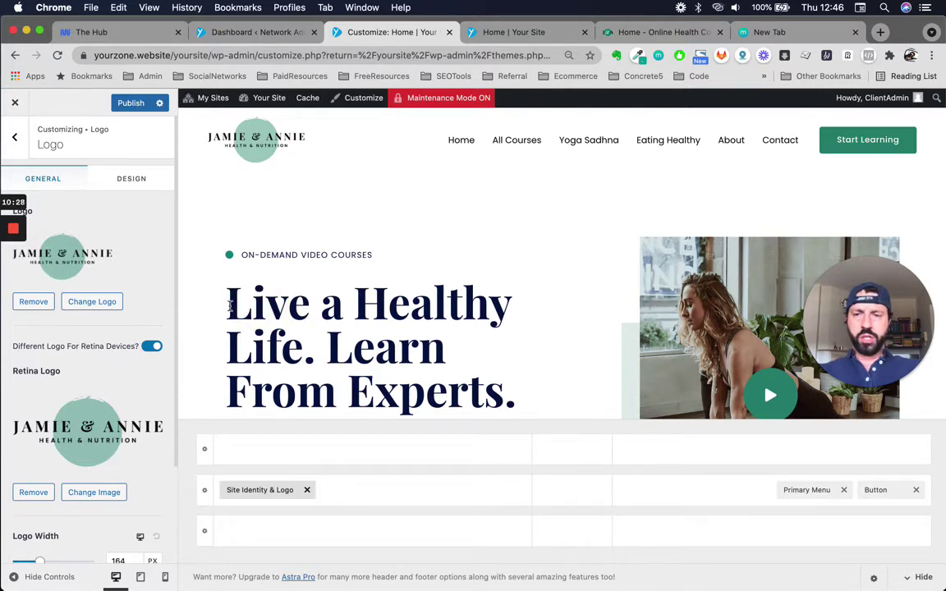
pyautogui.moveTo(229, 302); pyautogui.dragTo(509, 318)
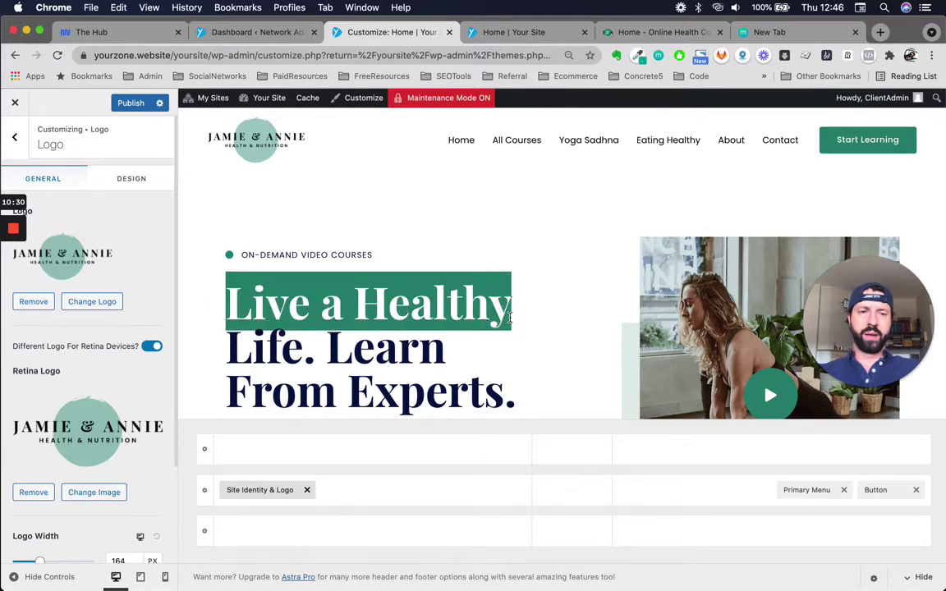
pyautogui.click(367, 311)
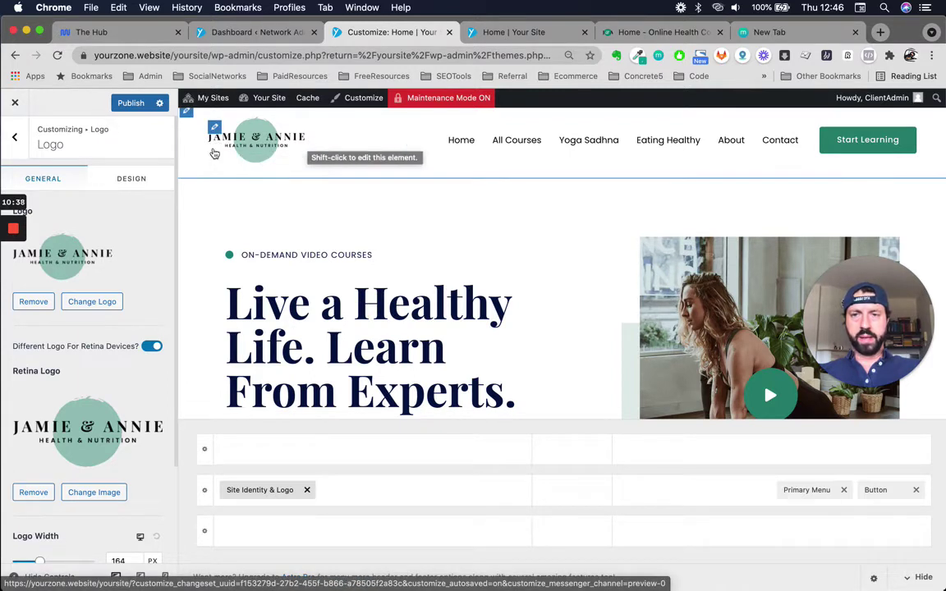
# Step: Compare the header logo image with the hero's live text, highlighting the word "Live" and the paragraph below the heading
pyautogui.doubleClick(256, 309)
pyautogui.scroll(-2, 293, 162)
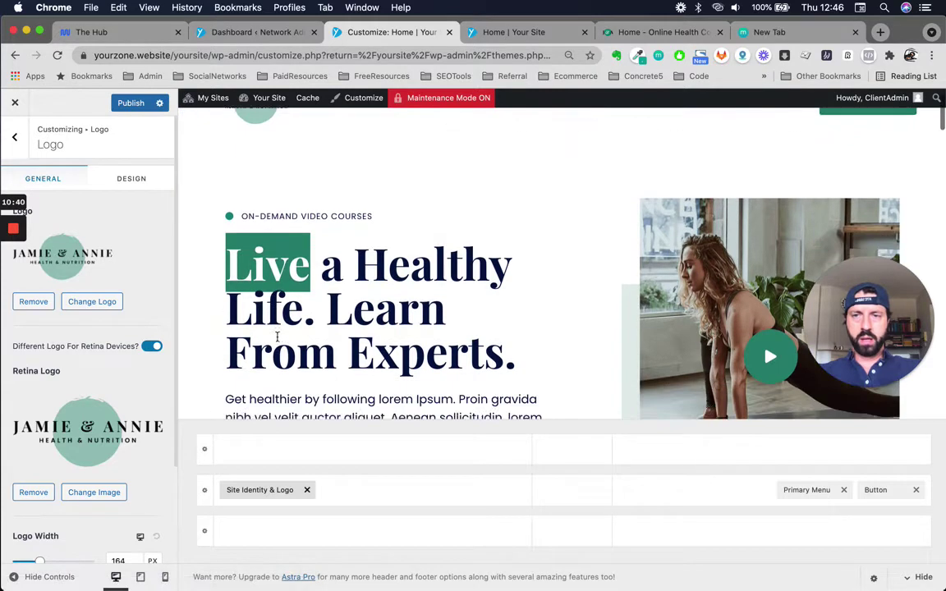
pyautogui.scroll(1, 295, 152)
pyautogui.scroll(-2, 298, 148)
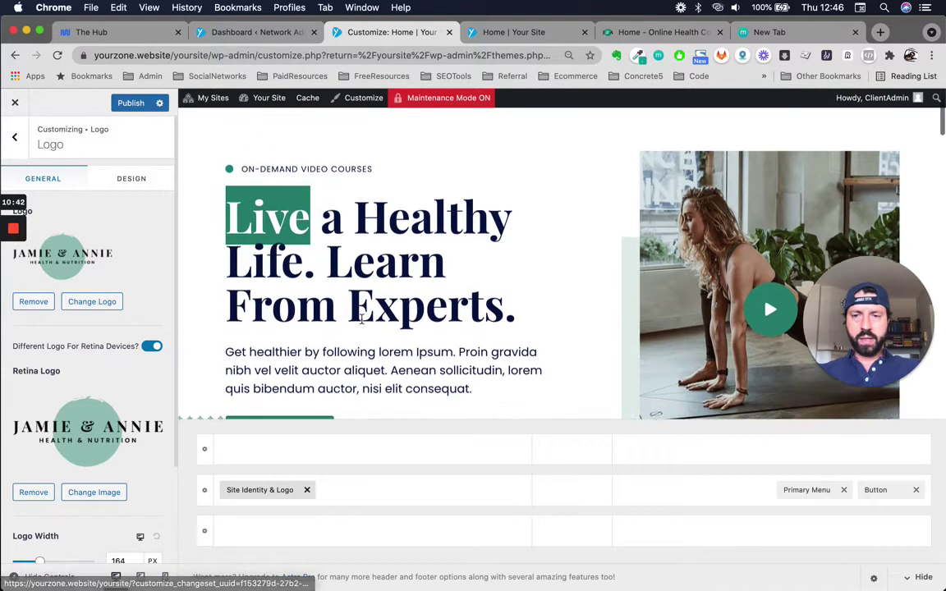
pyautogui.tripleClick(338, 348)
pyautogui.scroll(2, 320, 279)
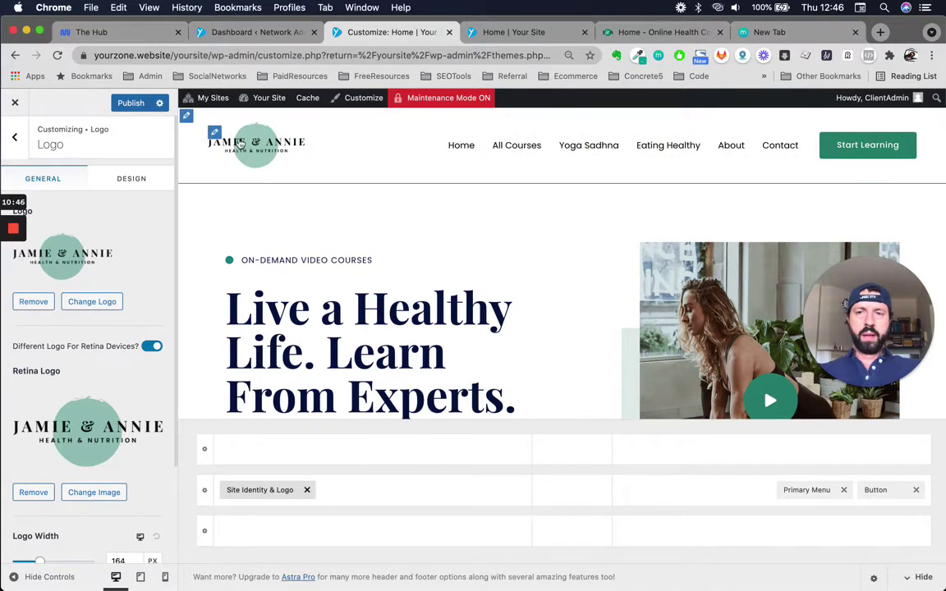
pyautogui.scroll(-1, 362, 327)
pyautogui.scroll(-1, 362, 328)
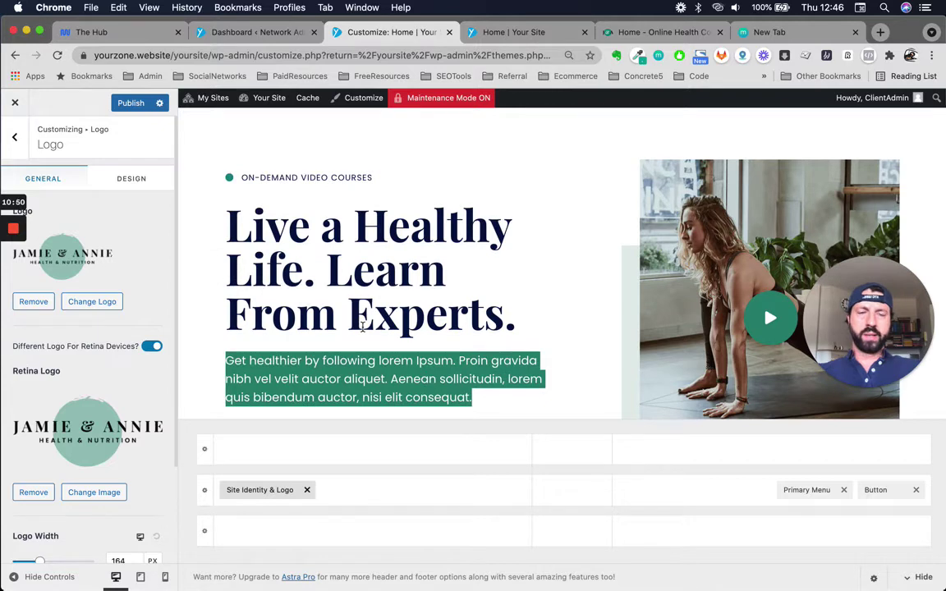
pyautogui.scroll(2, 362, 328)
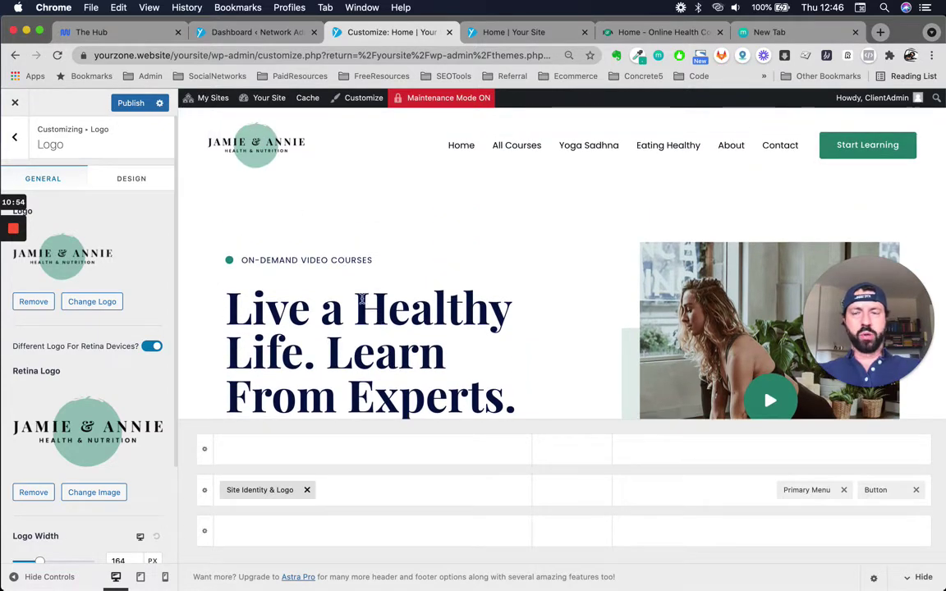
pyautogui.scroll(-3, 438, 373)
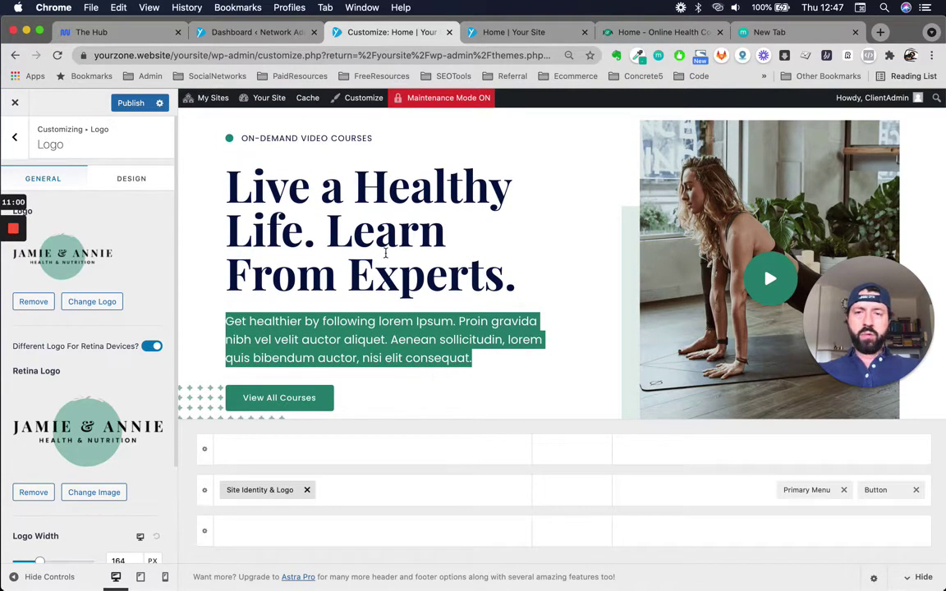
pyautogui.scroll(3, 385, 252)
pyautogui.scroll(-1, 385, 252)
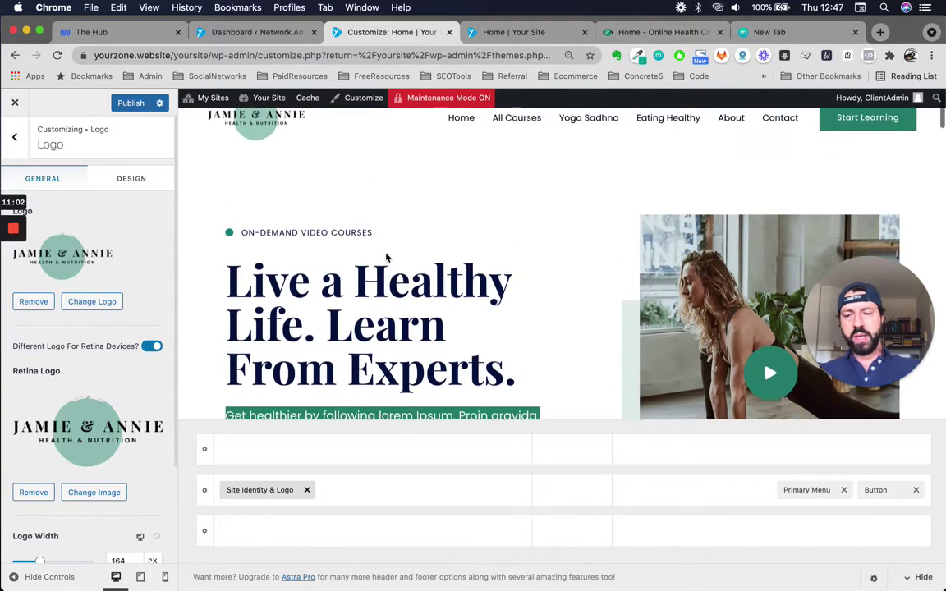
pyautogui.scroll(1, 387, 258)
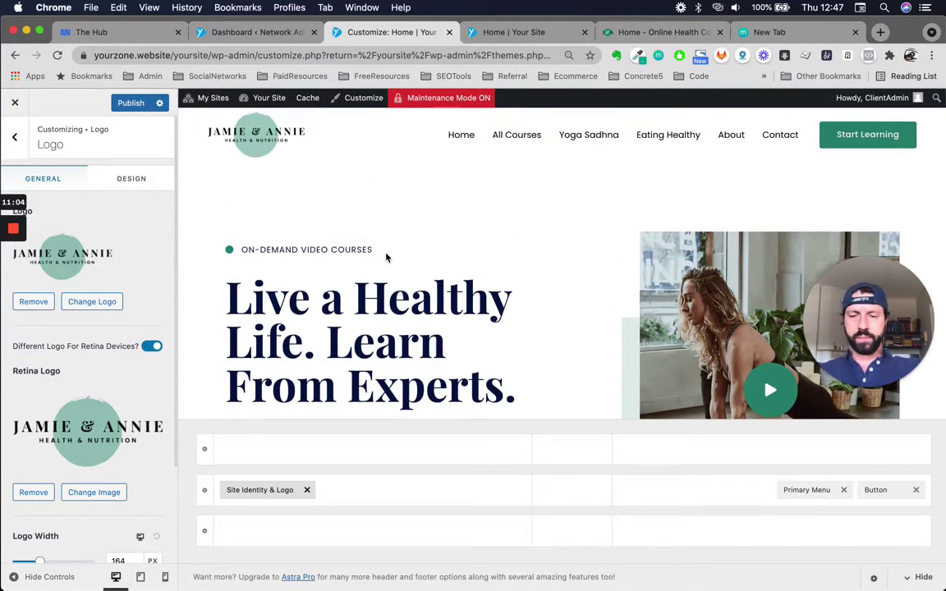
# Step: Mark out a screen capture region of about 500 by 162 pixels over the hero heading in the preview
pyautogui.press('super+shift+4')
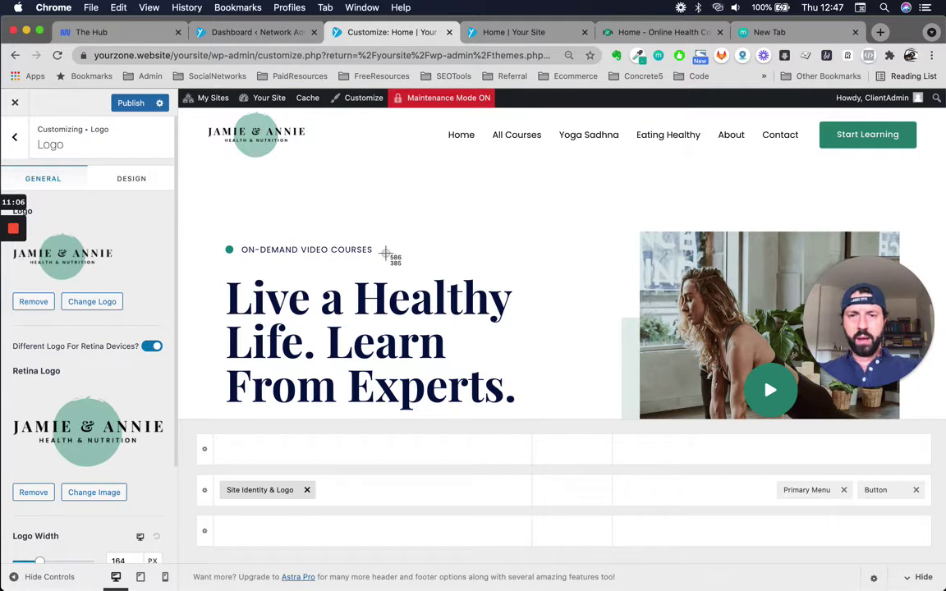
pyautogui.moveTo(207, 264); pyautogui.dragTo(534, 371)
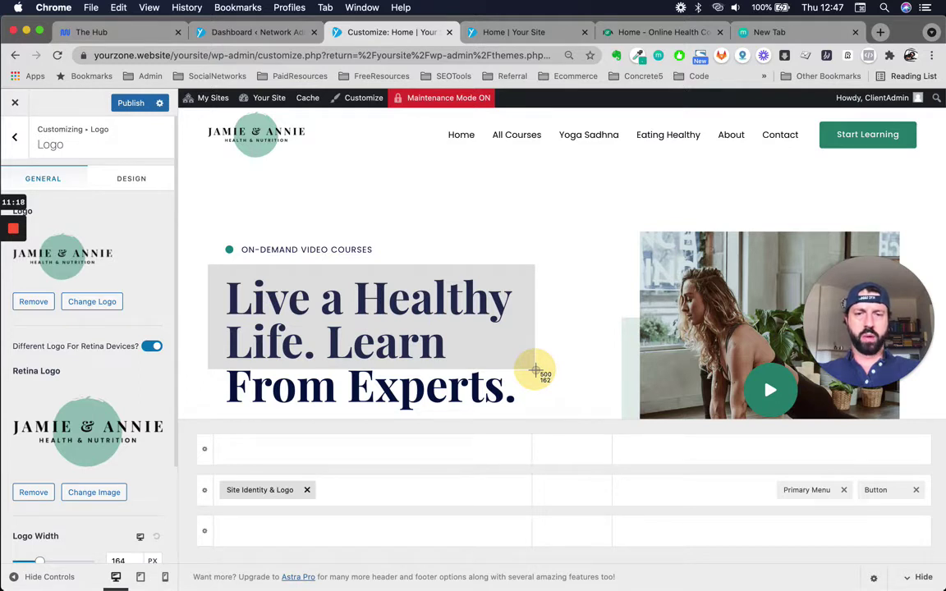
pyautogui.moveTo(535, 371); pyautogui.dragTo(536, 372)
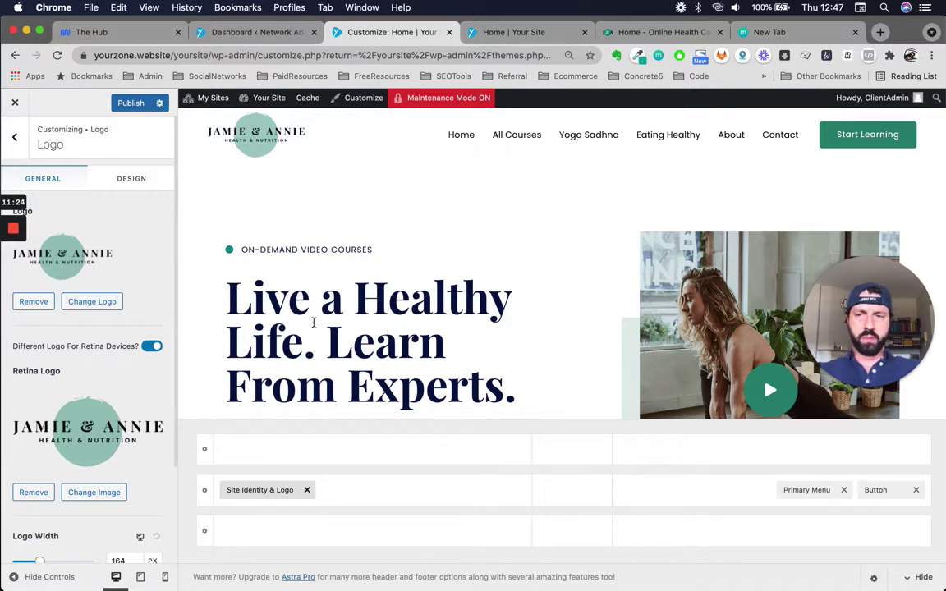
pyautogui.scroll(-1, 125, 426)
pyautogui.scroll(1, 125, 426)
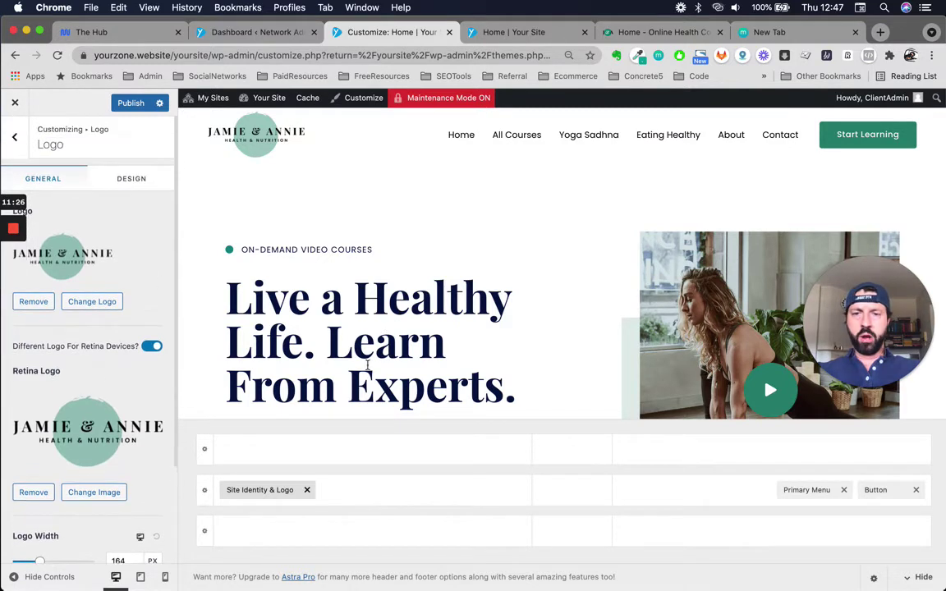
# Step: Review the logo, retina logo, logo width, site title and tagline options in the logo settings
pyautogui.scroll(-1, 106, 352)
pyautogui.scroll(1, 112, 351)
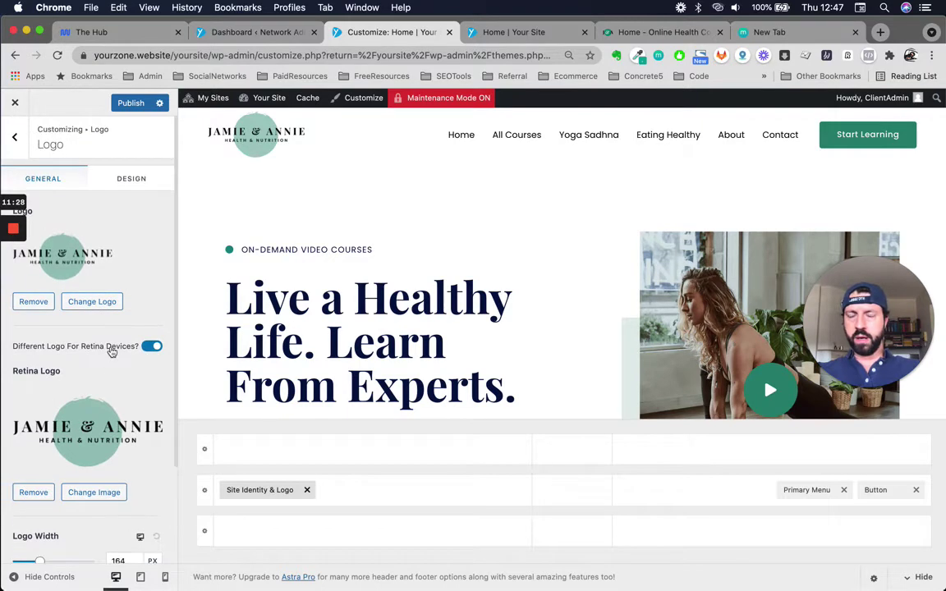
pyautogui.scroll(-3, 49, 310)
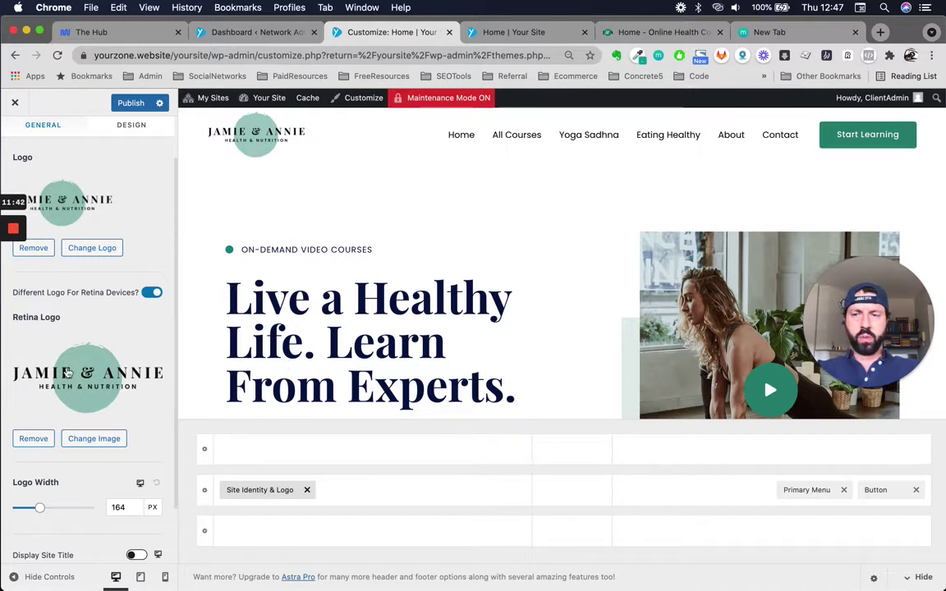
pyautogui.scroll(-3, 67, 371)
pyautogui.scroll(5, 67, 372)
pyautogui.scroll(-3, 67, 371)
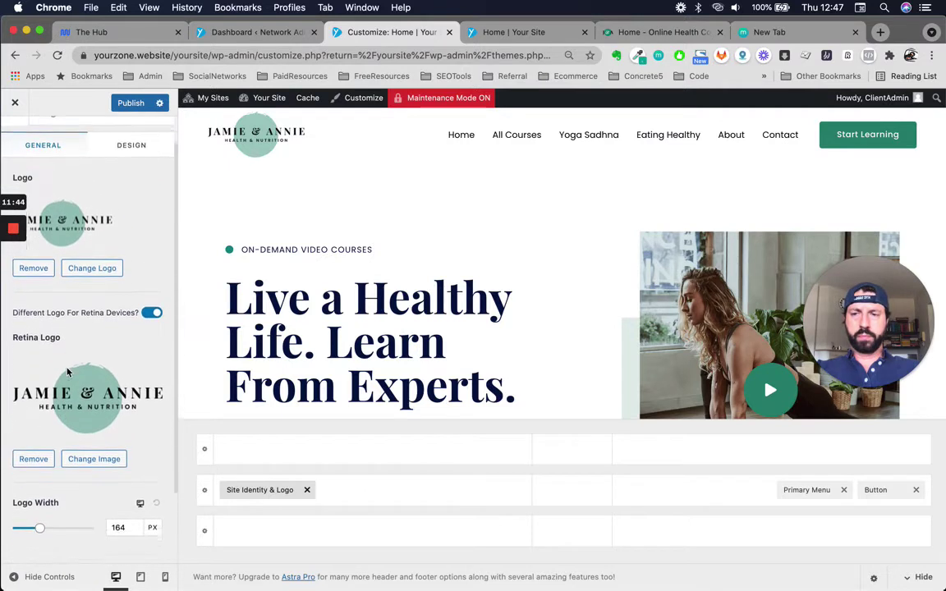
pyautogui.scroll(-1, 70, 375)
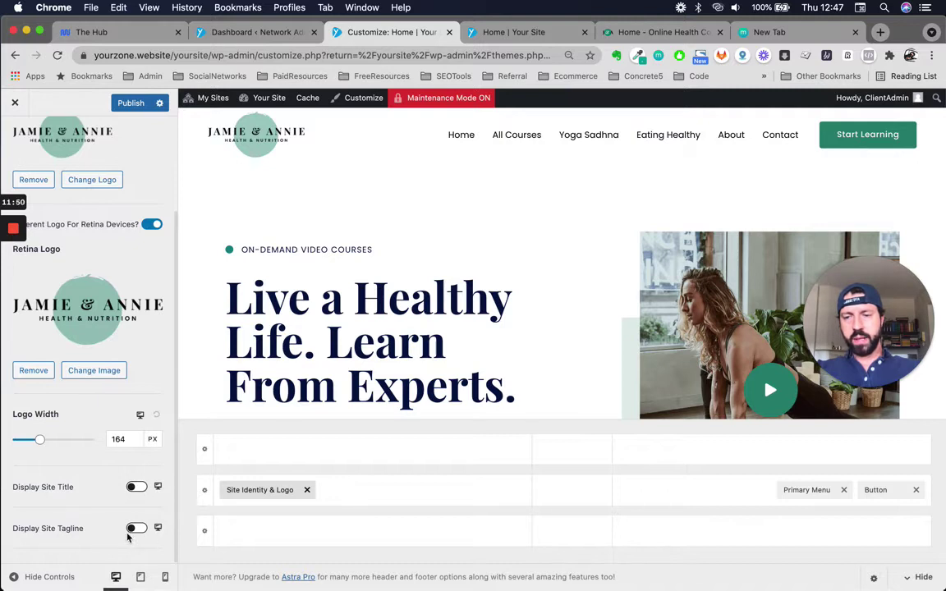
pyautogui.scroll(3, 105, 454)
pyautogui.scroll(-3, 105, 456)
# Step: Display the site title beside the header logo and set it to "Jamie & Annie"
pyautogui.click(136, 488)
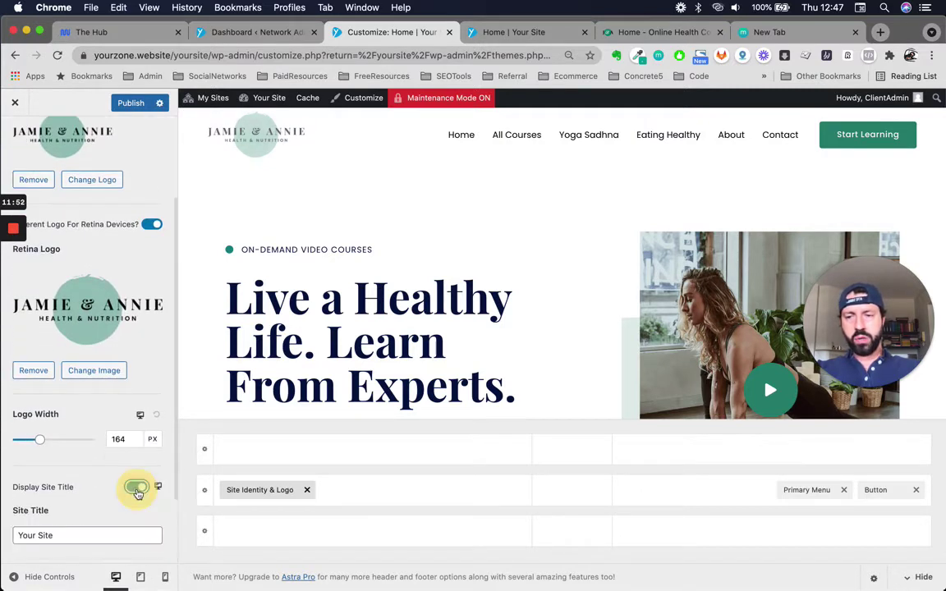
pyautogui.scroll(3, 73, 400)
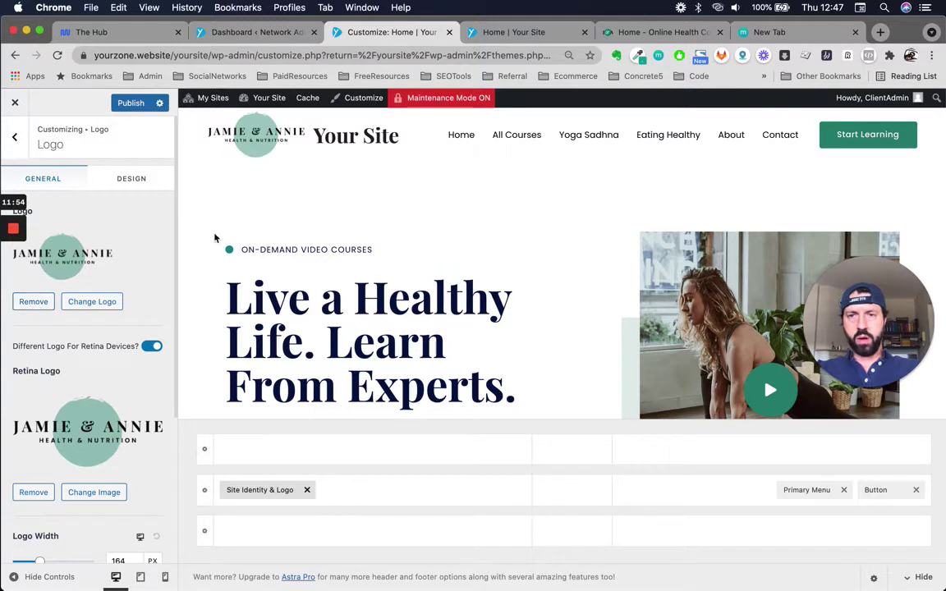
pyautogui.scroll(-5, 122, 420)
pyautogui.scroll(-1, 95, 494)
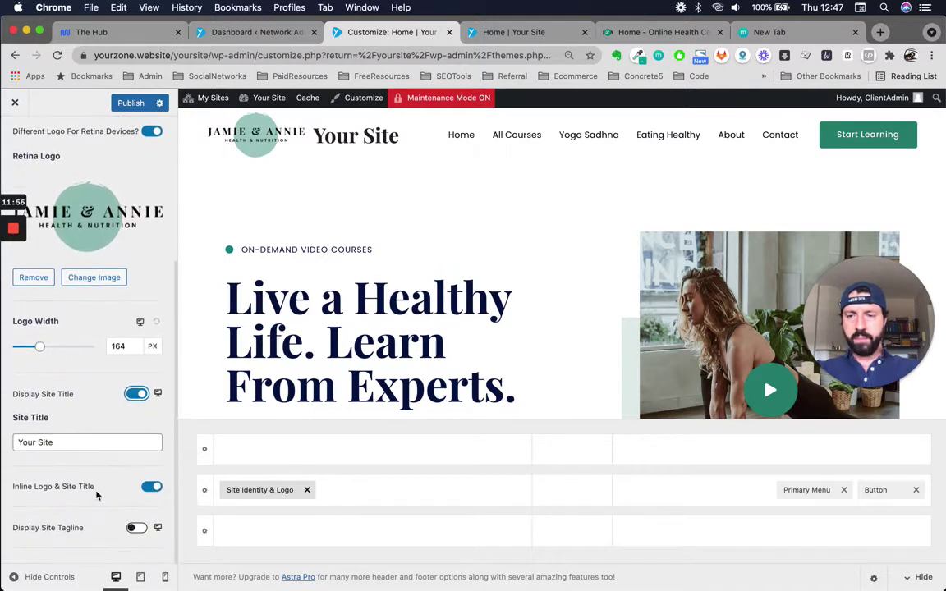
pyautogui.tripleClick(100, 444)
pyautogui.write('Jamie & Annie')
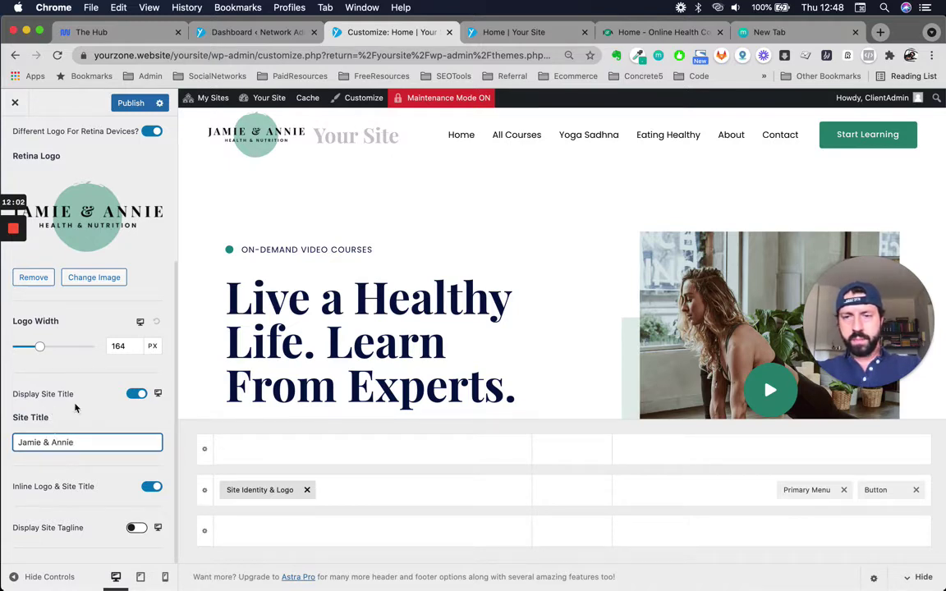
pyautogui.scroll(5, 78, 406)
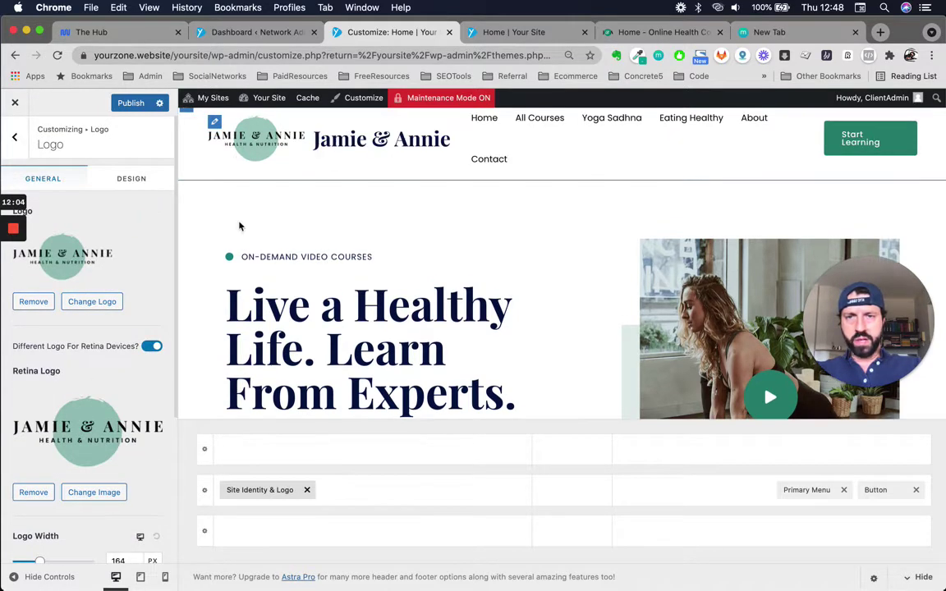
# Step: Remove both the logo image and the retina logo image from the header
pyautogui.click(34, 301)
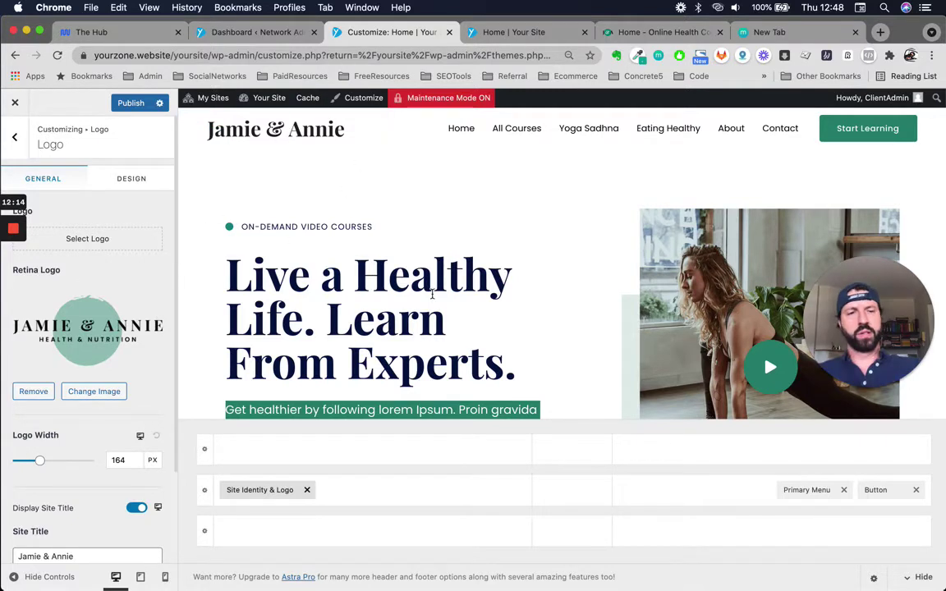
pyautogui.scroll(-3, 66, 386)
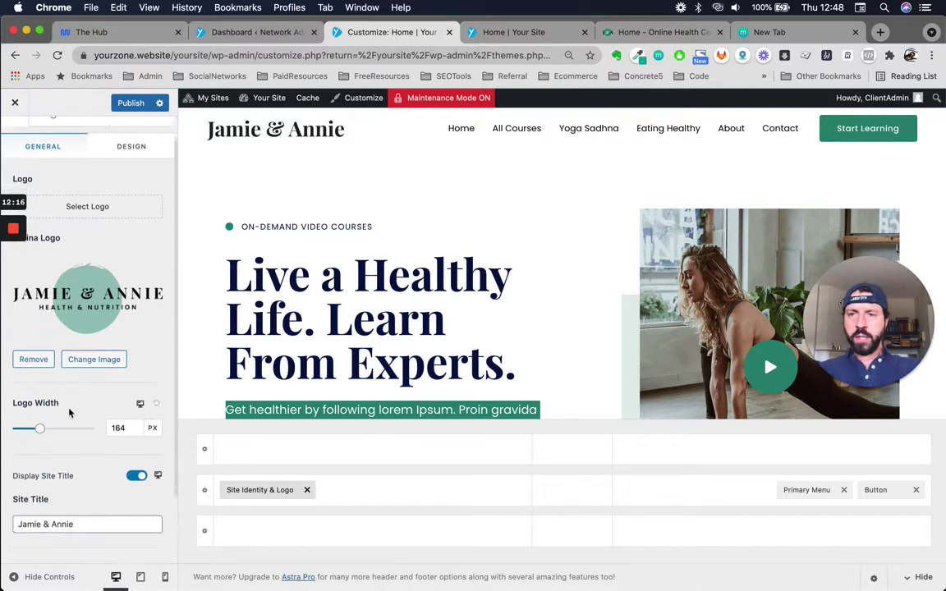
pyautogui.scroll(3, 114, 452)
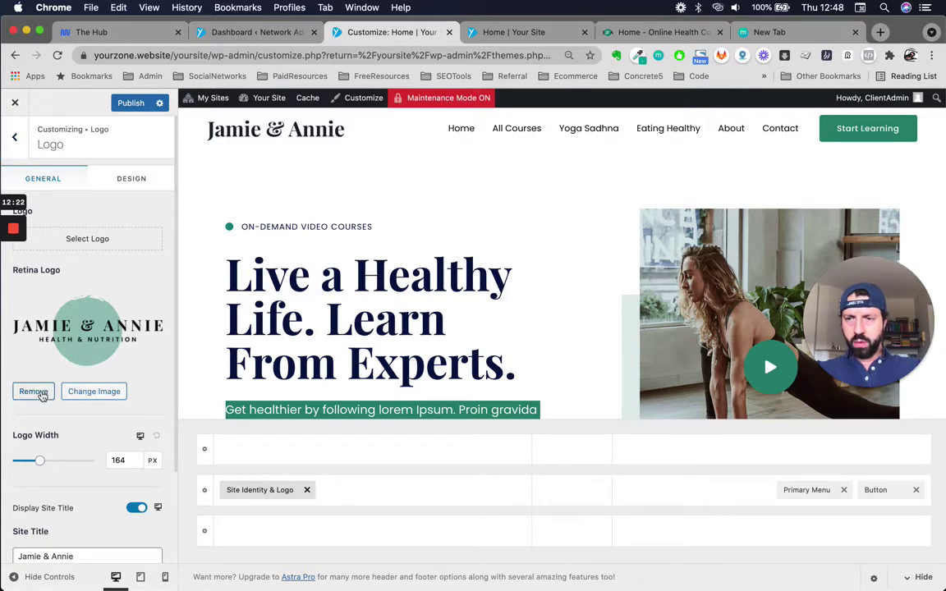
pyautogui.click(32, 391)
pyautogui.scroll(-1, 111, 376)
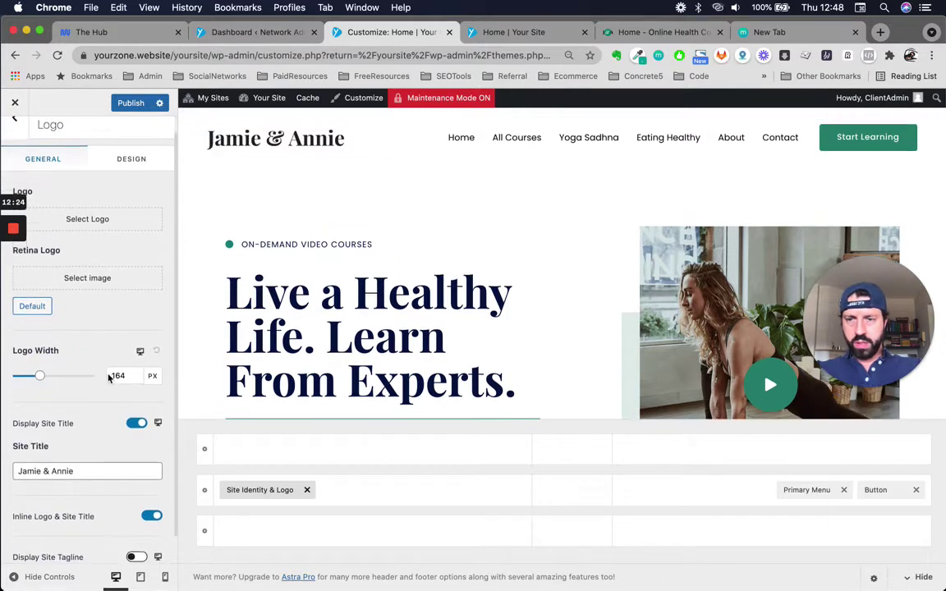
pyautogui.scroll(1, 108, 375)
pyautogui.click(108, 375)
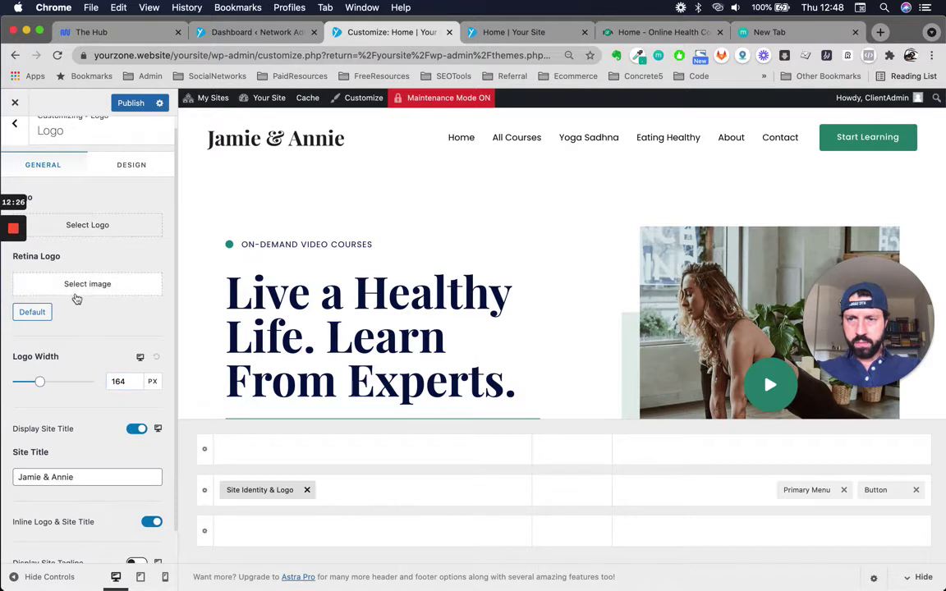
# Step: Display the site tagline beneath the site title in the header
pyautogui.scroll(-1, 83, 357)
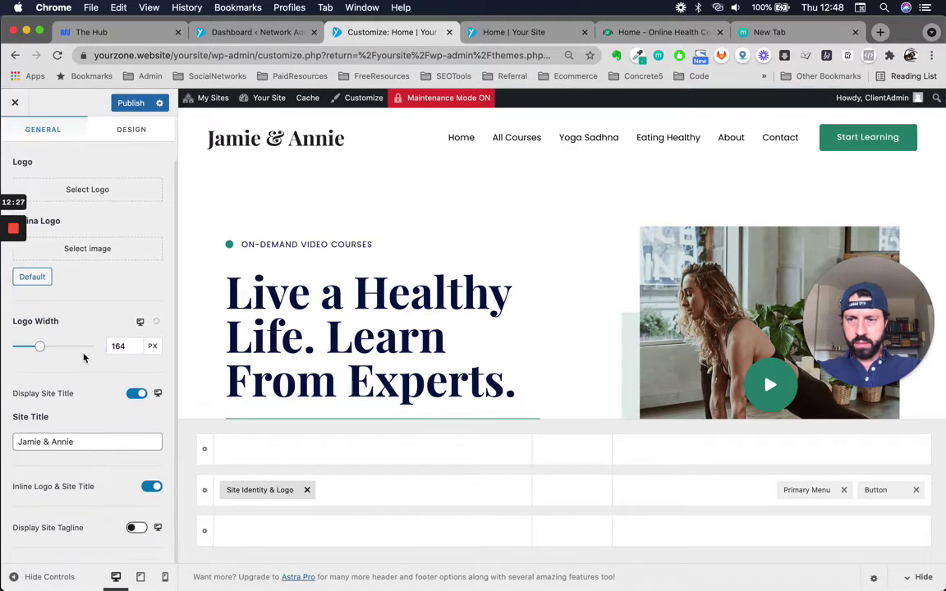
pyautogui.click(135, 527)
pyautogui.scroll(-2, 94, 505)
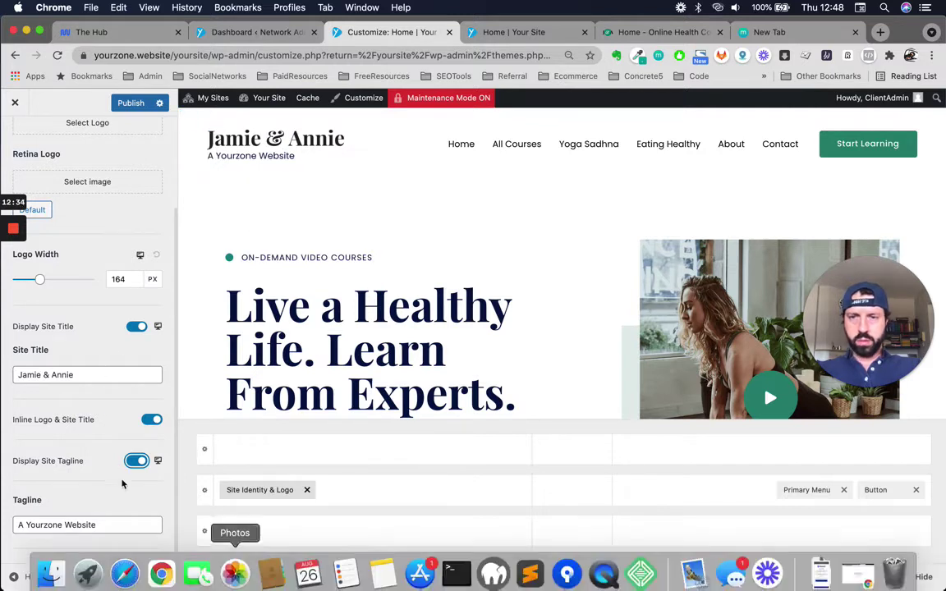
pyautogui.scroll(3, 73, 270)
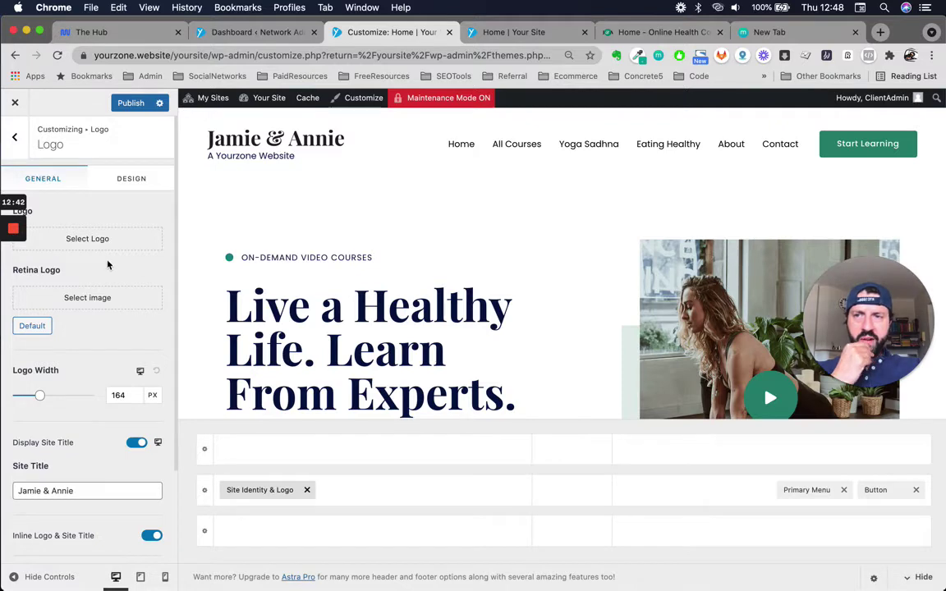
# Step: Check the Save Draft alternative, set the save action back to Publish and publish the customizer changes
pyautogui.click(158, 104)
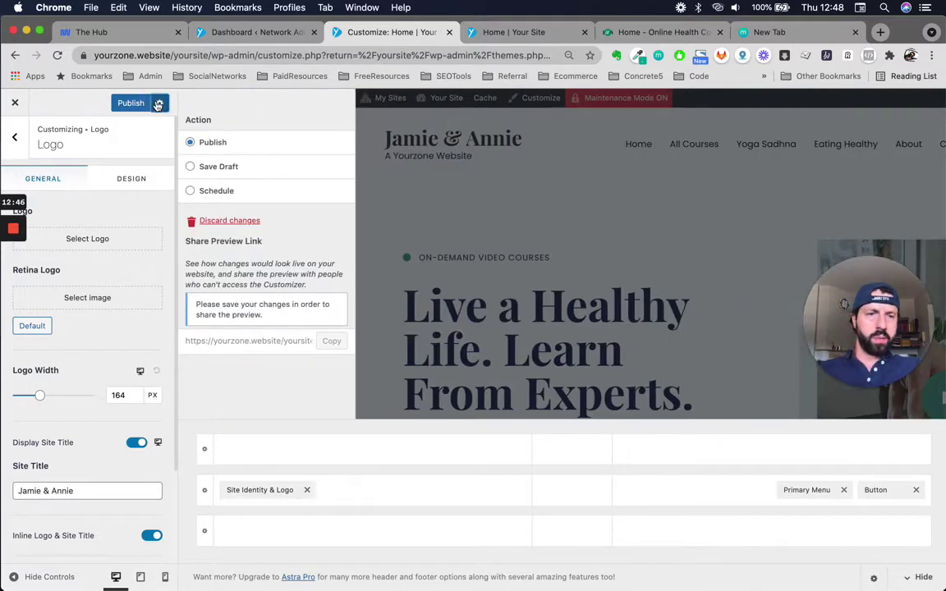
pyautogui.click(192, 168)
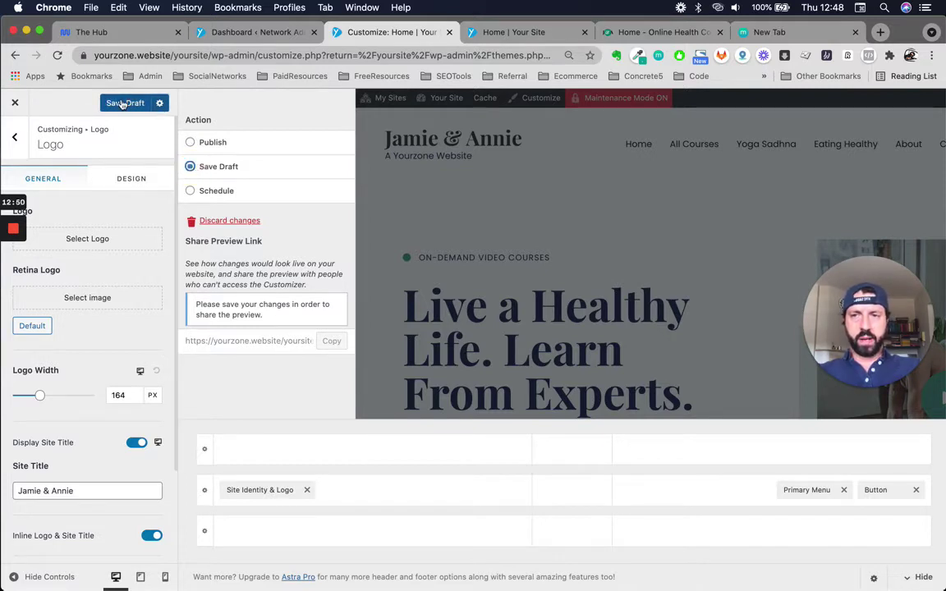
pyautogui.click(189, 144)
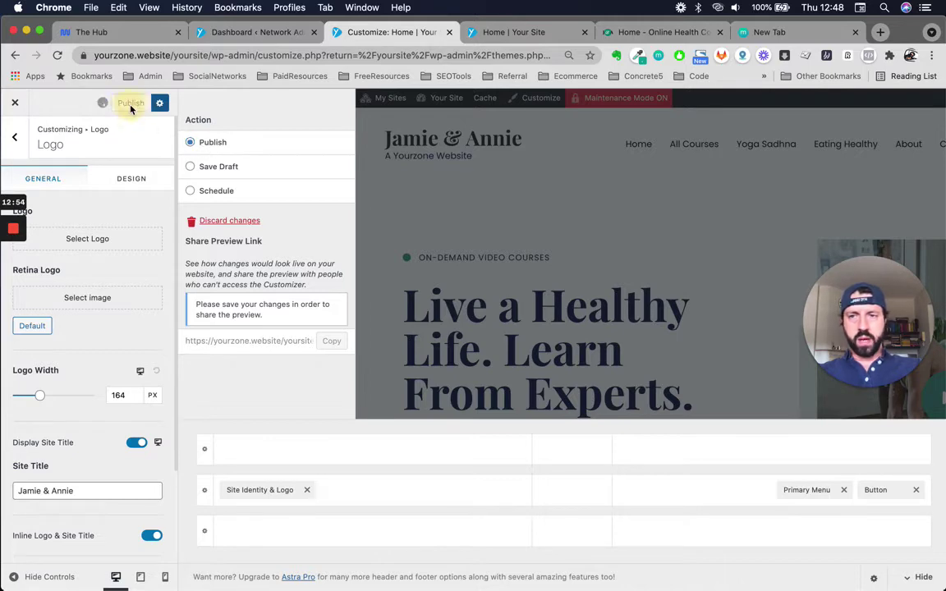
pyautogui.click(130, 105)
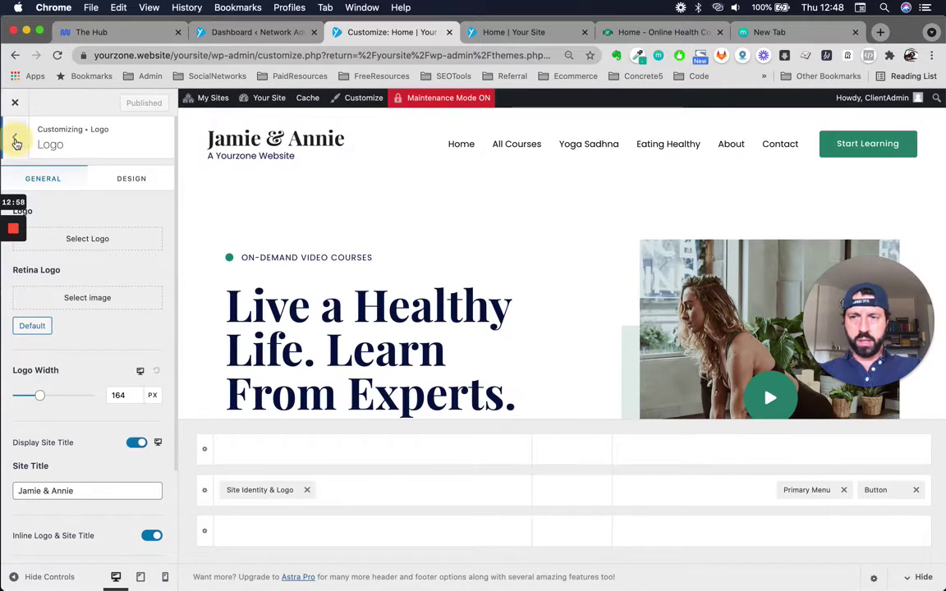
# Step: Leave the logo settings, open the header's Primary Menu configuration and bring up the menu assigned to the Primary Menu location for editing
pyautogui.click(16, 143)
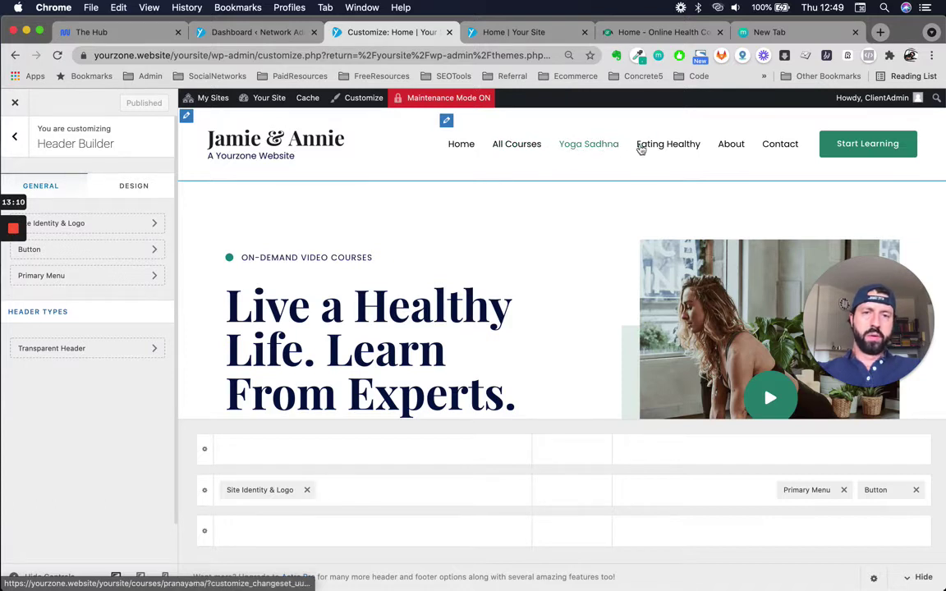
pyautogui.click(800, 489)
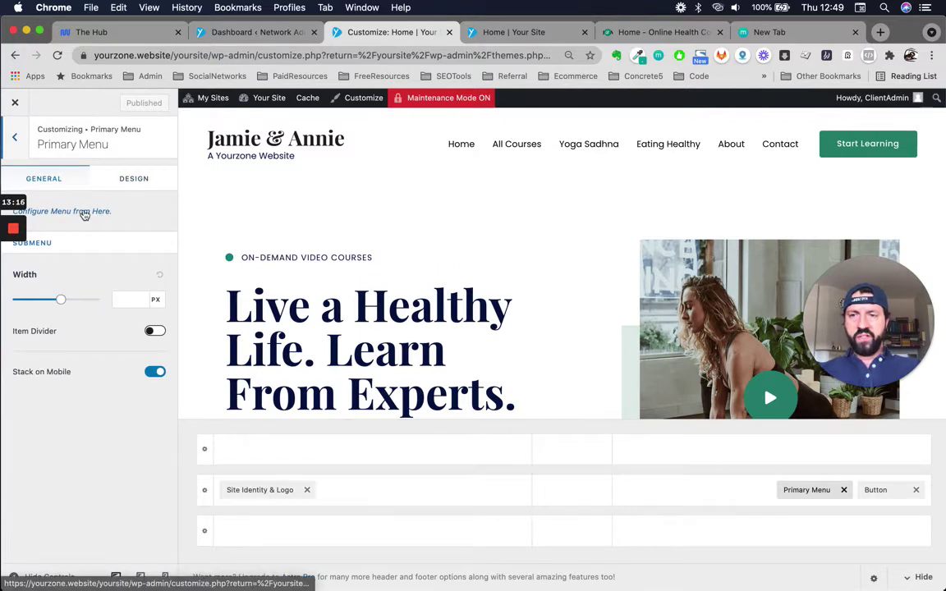
pyautogui.click(83, 212)
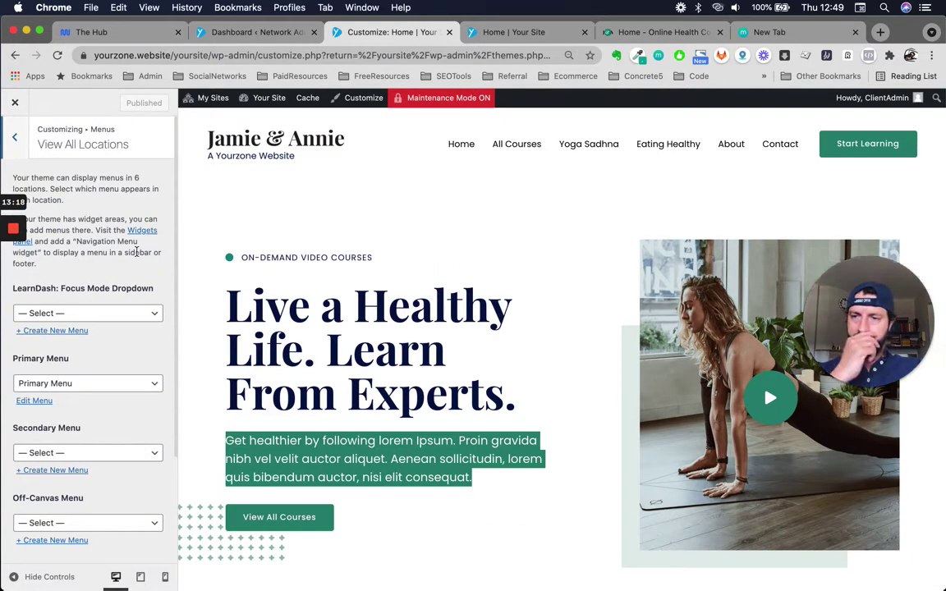
pyautogui.scroll(-1, 136, 252)
pyautogui.scroll(1, 133, 271)
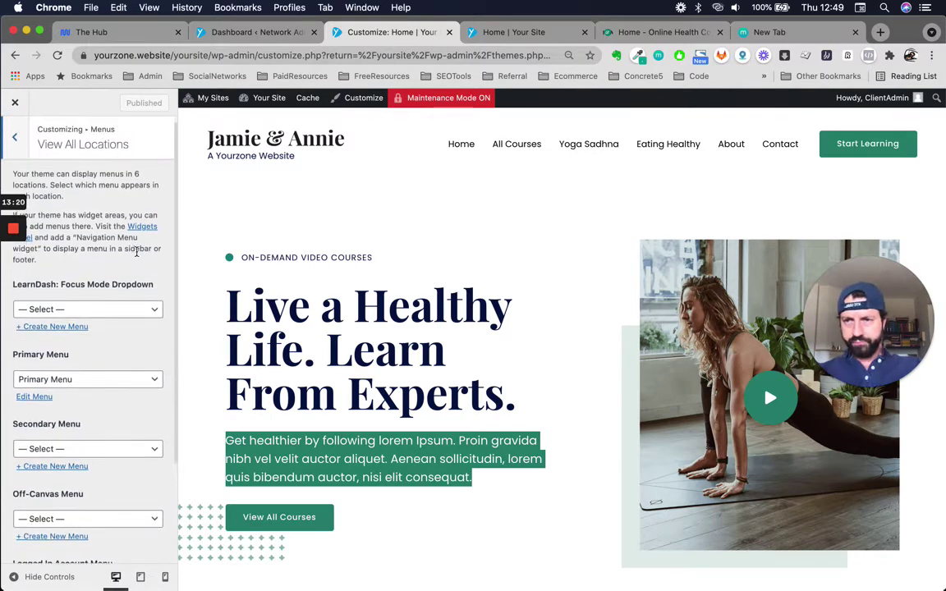
pyautogui.scroll(-2, 127, 312)
pyautogui.scroll(-3, 120, 349)
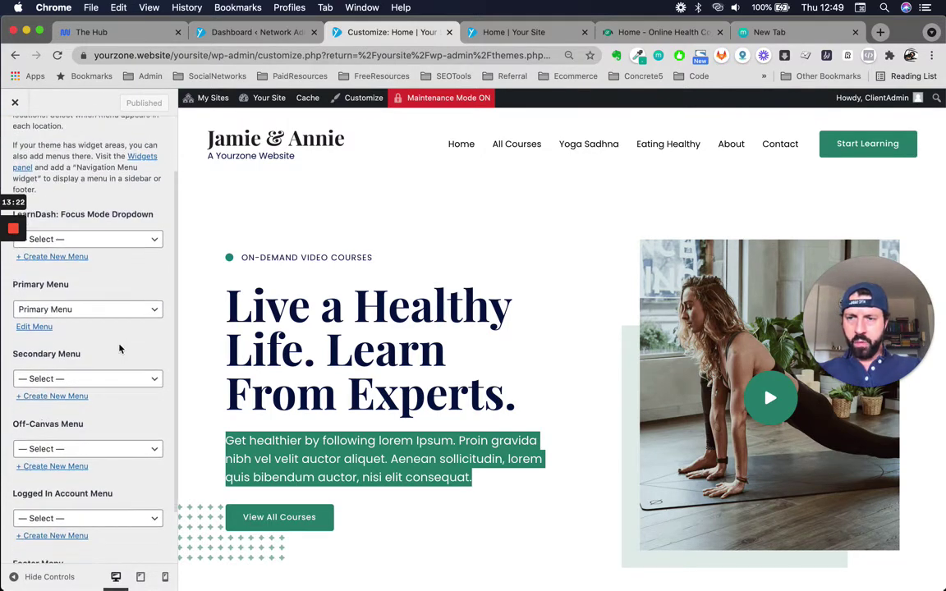
pyautogui.click(40, 327)
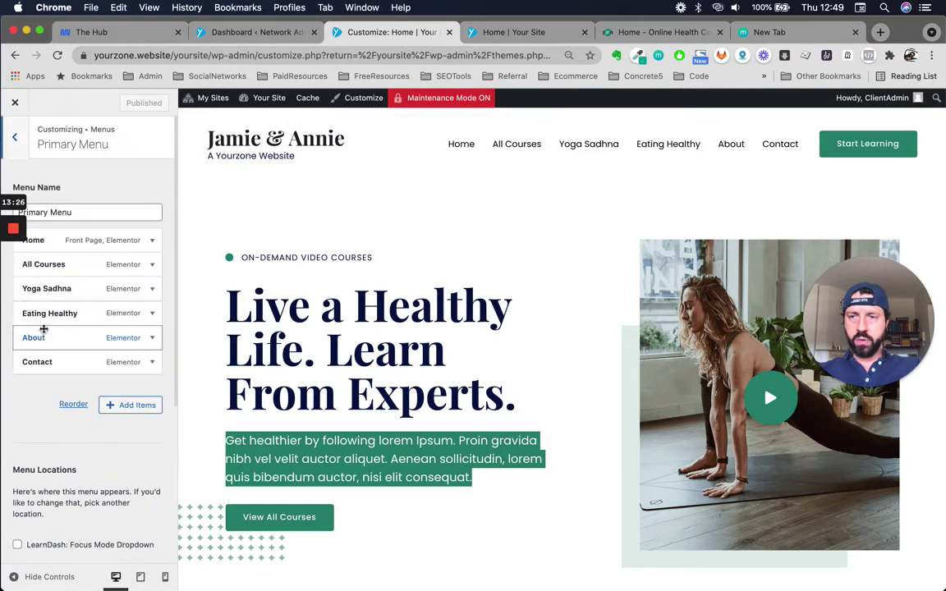
# Step: Change the navigation label of the Yoga Sadhna menu item to "Mindset 101"
pyautogui.click(151, 291)
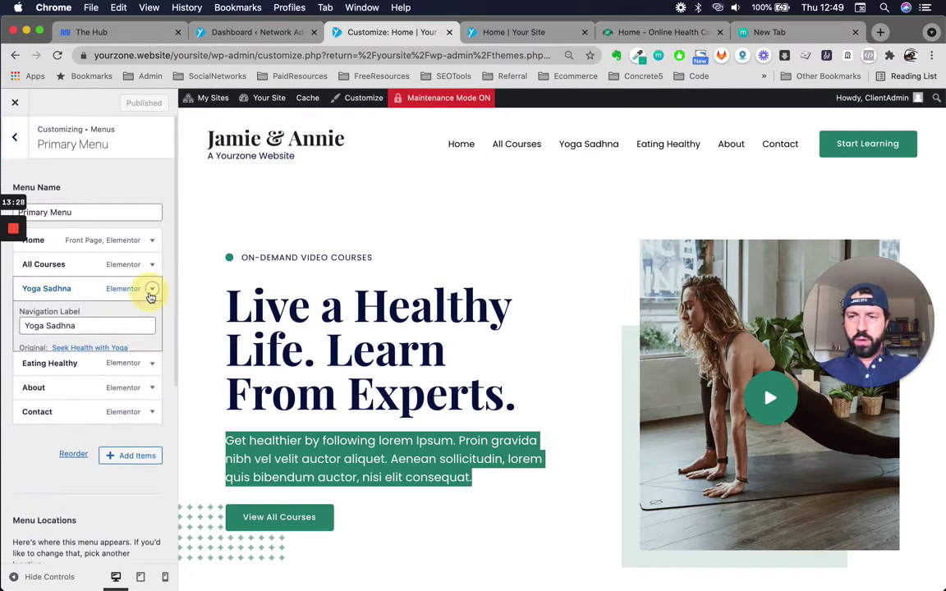
pyautogui.tripleClick(124, 324)
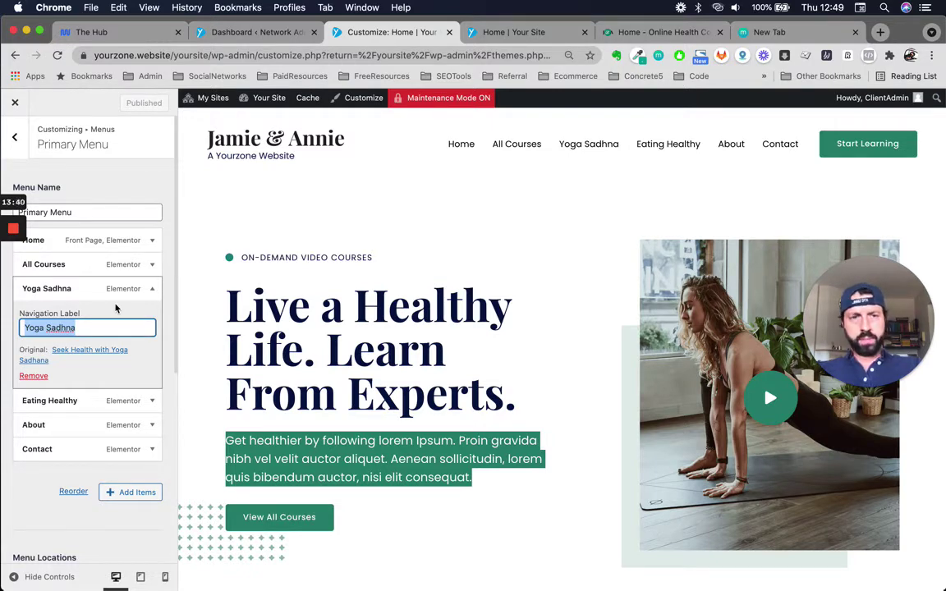
pyautogui.moveTo(94, 330); pyautogui.dragTo(49, 329)
pyautogui.press('BackSpace')
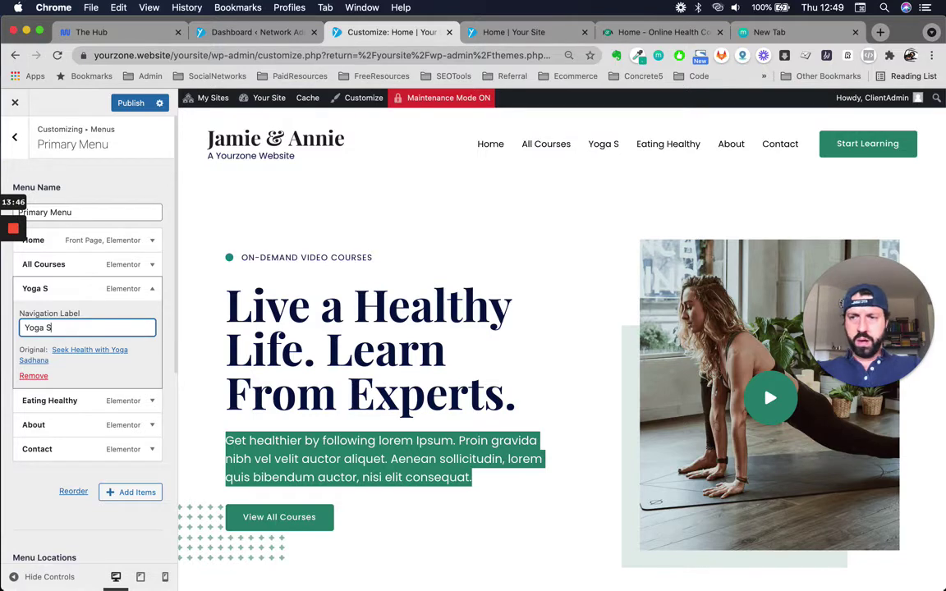
pyautogui.press('BackSpace')
pyautogui.press('BackSpace')
pyautogui.press('BackSpace')
pyautogui.press('BackSpace')
pyautogui.press('BackSpace')
pyautogui.press('BackSpace')
pyautogui.write('M')
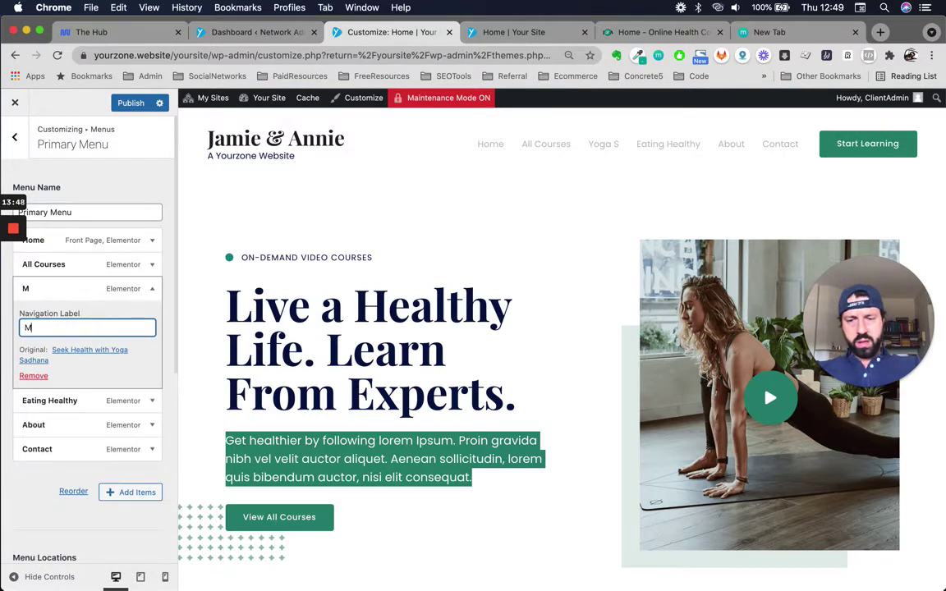
pyautogui.write('indset 101')
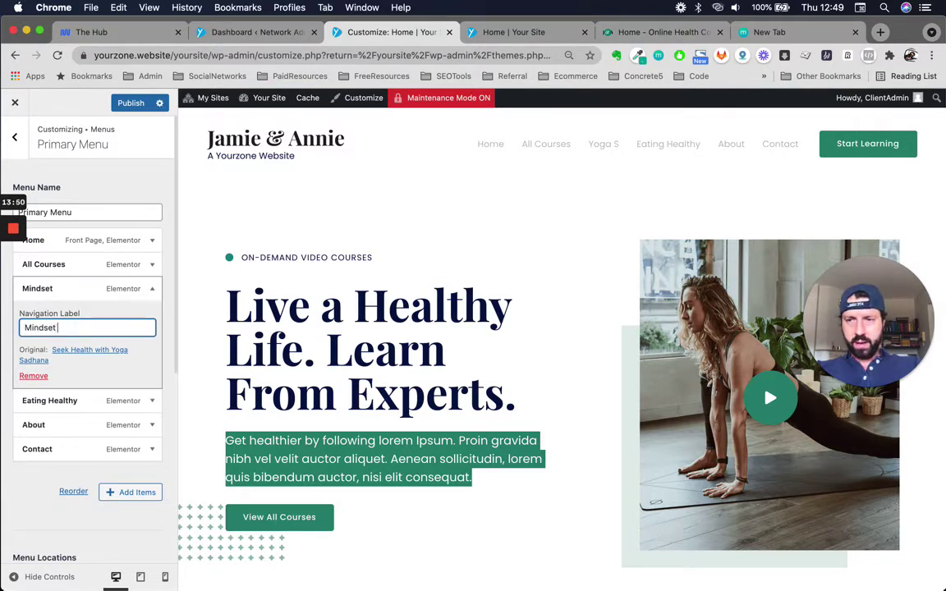
pyautogui.click(43, 495)
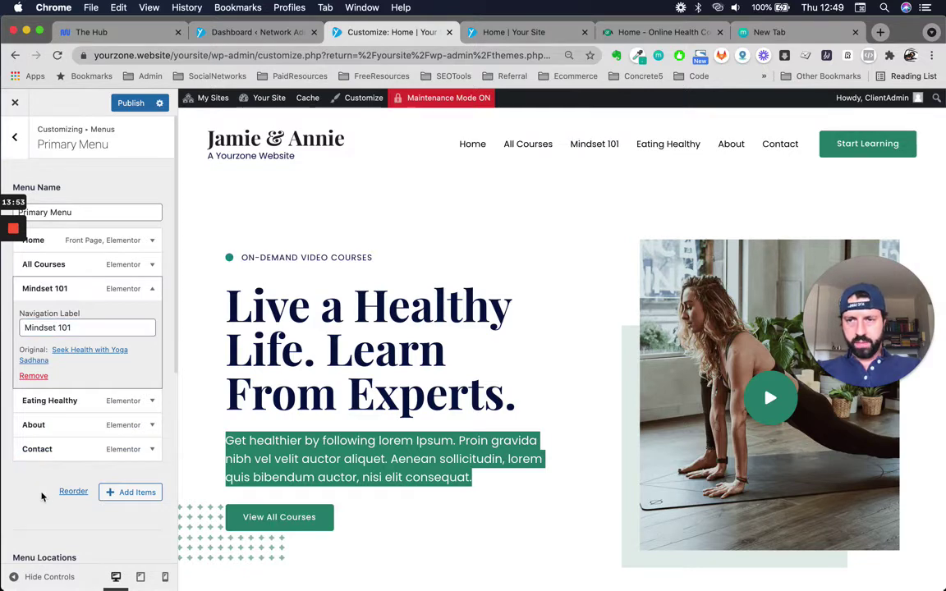
# Step: Remove the Mindset 101 item from the primary menu
pyautogui.click(93, 327)
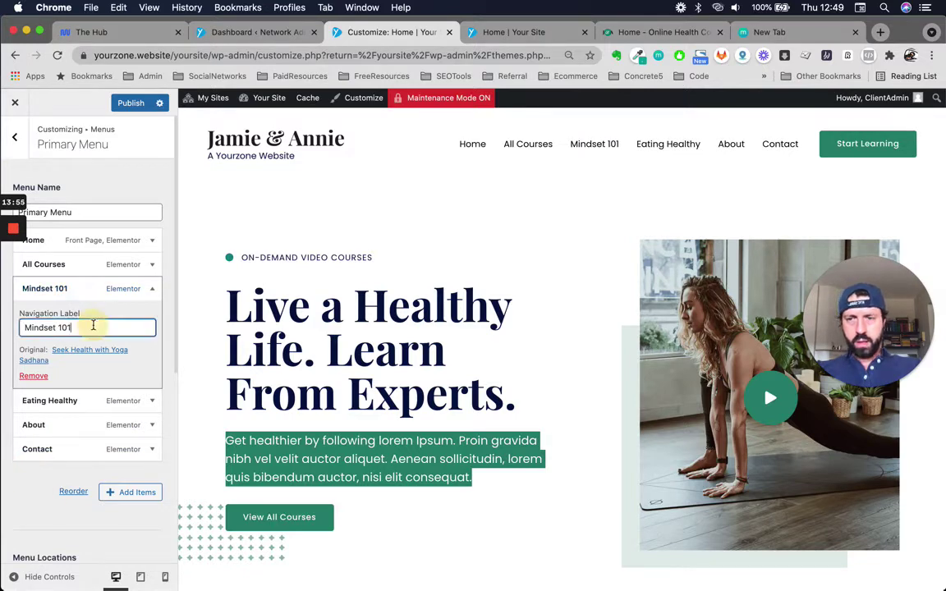
pyautogui.click(41, 377)
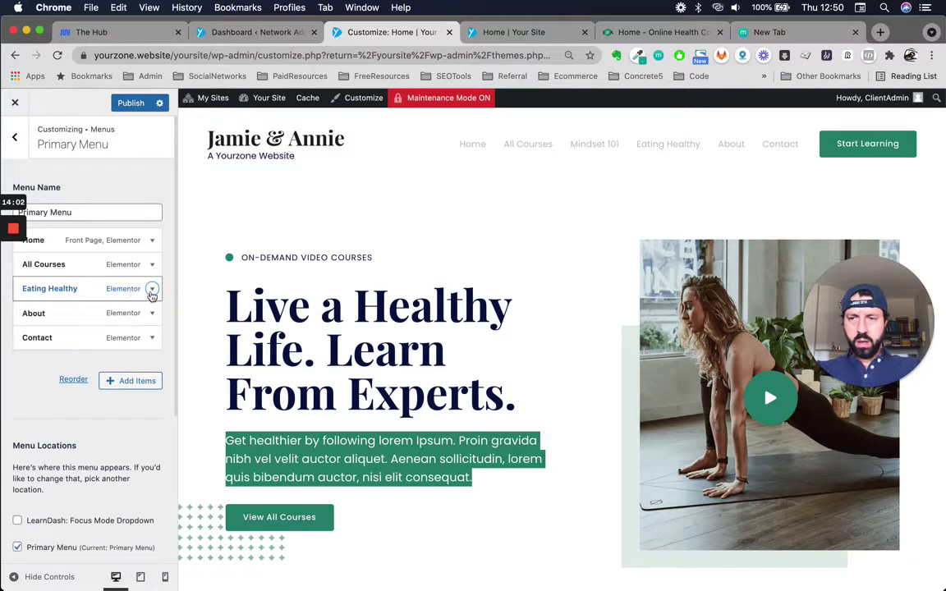
# Step: Remove the Eating Healthy item from the primary menu
pyautogui.click(152, 290)
pyautogui.click(30, 377)
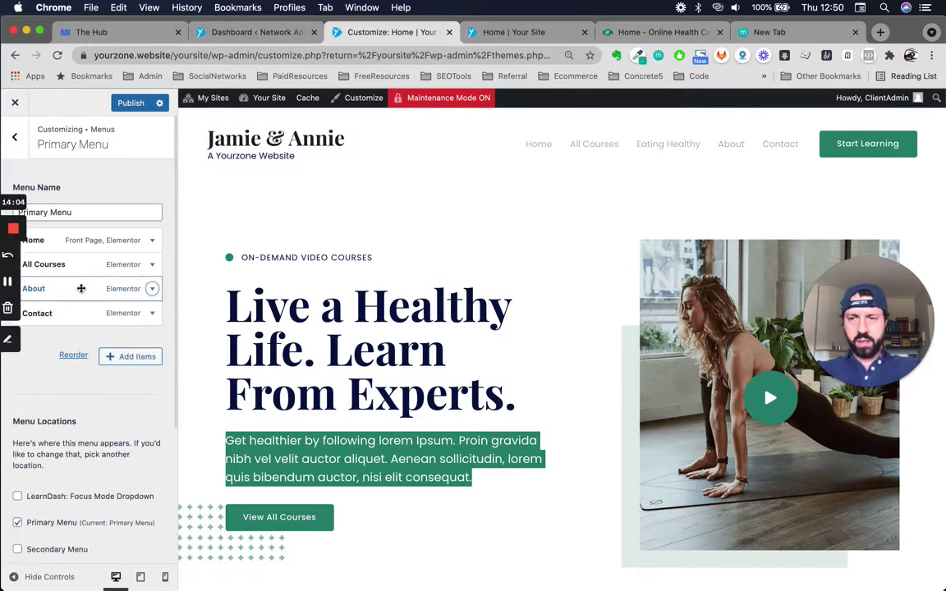
# Step: Create a new course named "Mindset 101" as a primary menu item and place it between All Courses and About
pyautogui.click(123, 358)
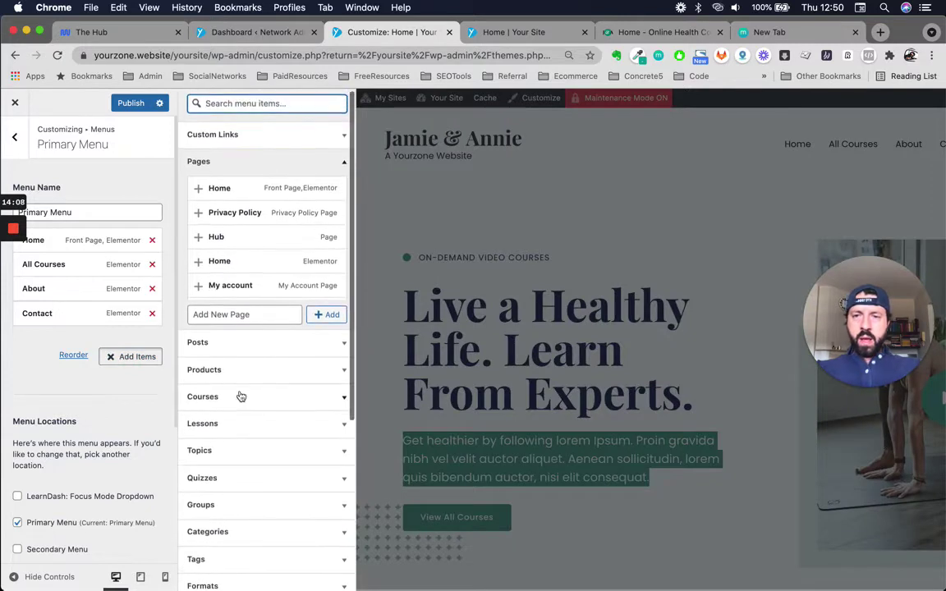
pyautogui.click(344, 406)
pyautogui.scroll(-1, 248, 345)
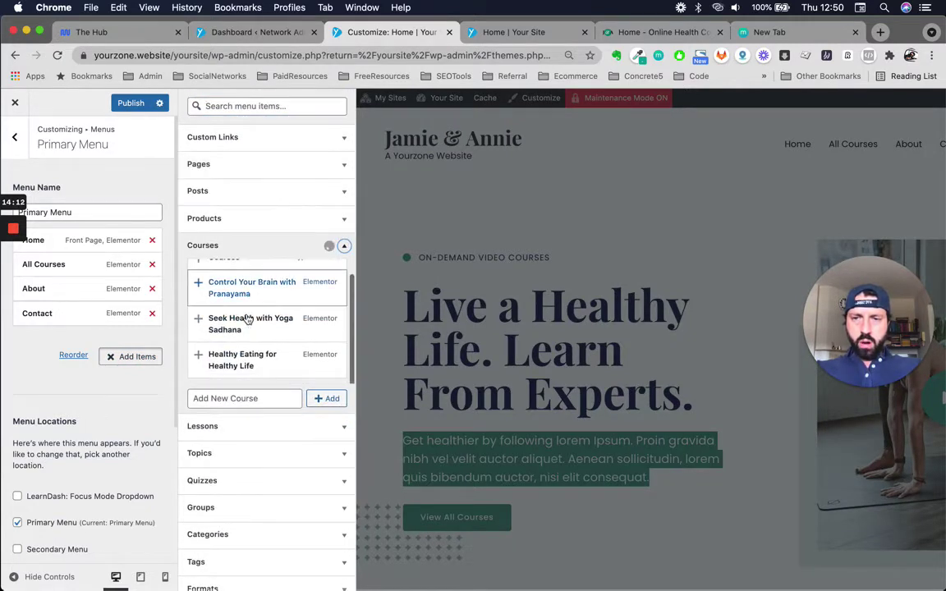
pyautogui.scroll(1, 247, 320)
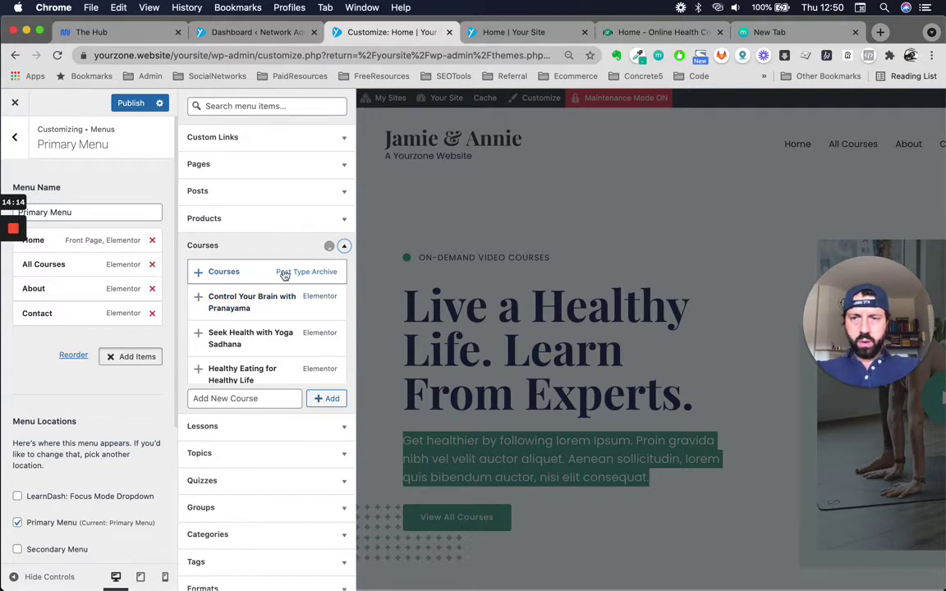
pyautogui.scroll(-1, 233, 321)
pyautogui.scroll(1, 233, 321)
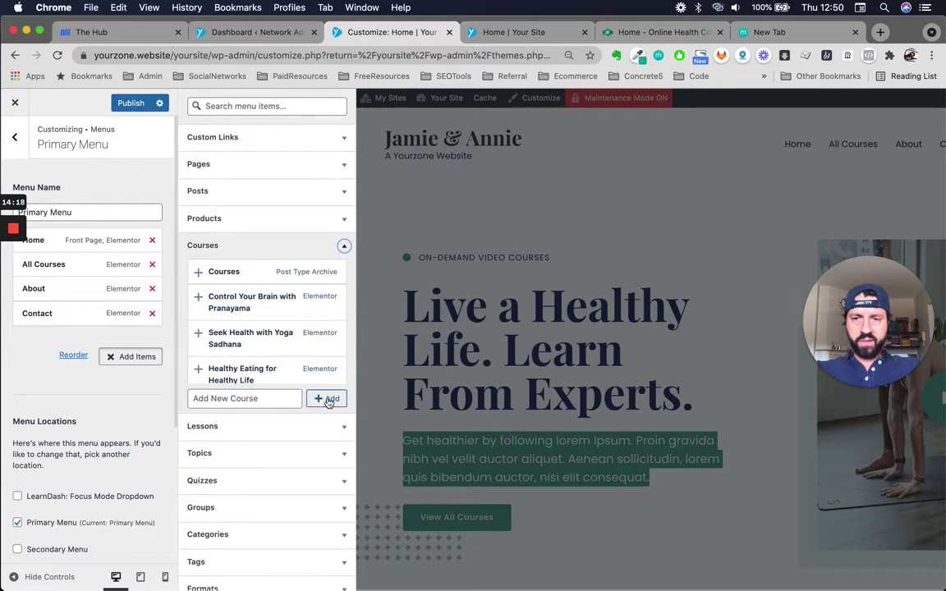
pyautogui.click(250, 398)
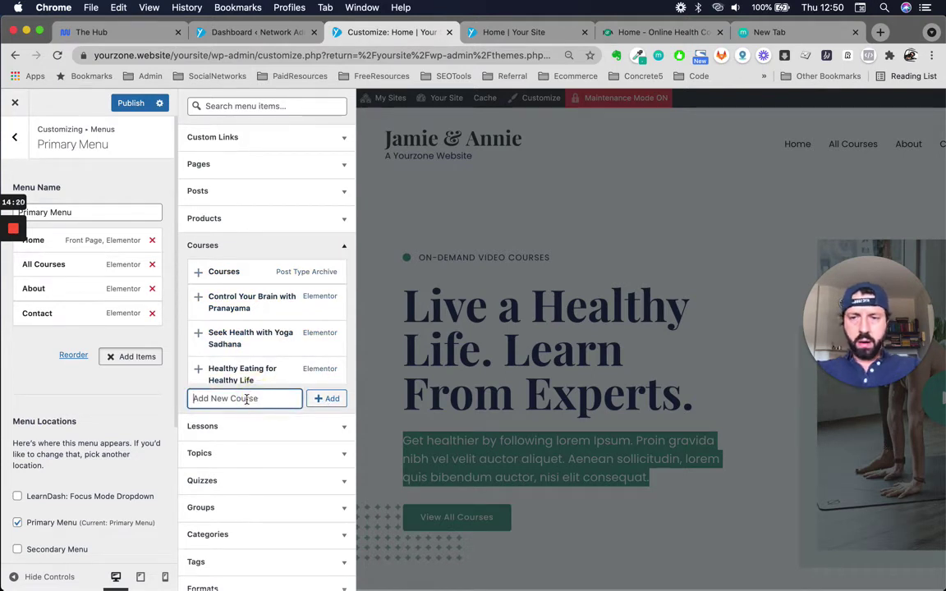
pyautogui.write('Mindset 101')
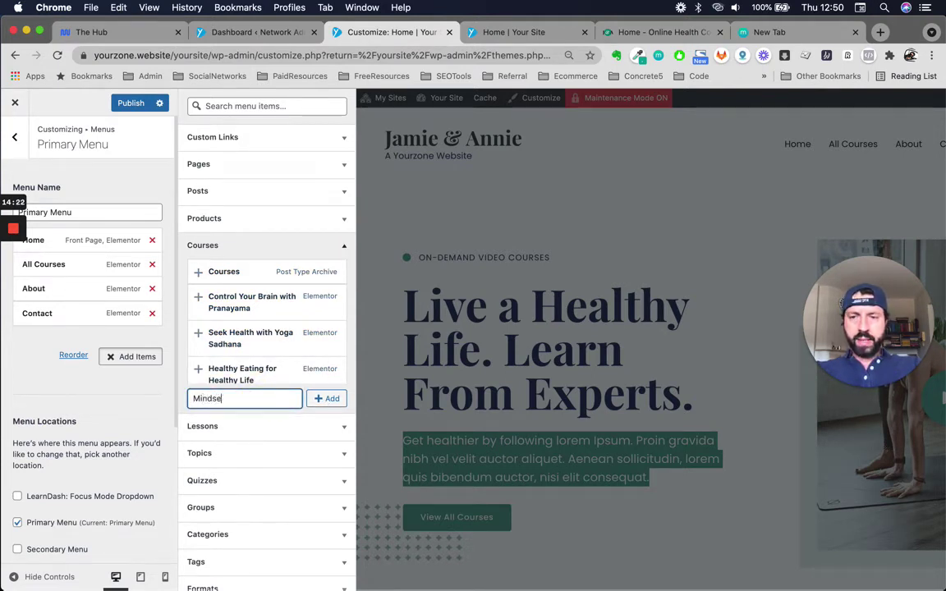
pyautogui.click(326, 398)
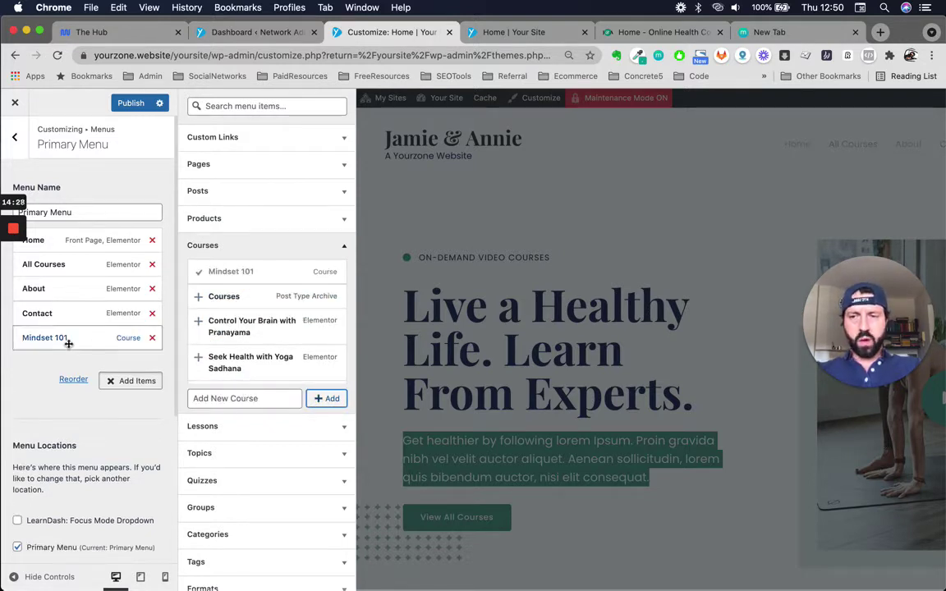
pyautogui.moveTo(64, 342); pyautogui.dragTo(52, 288)
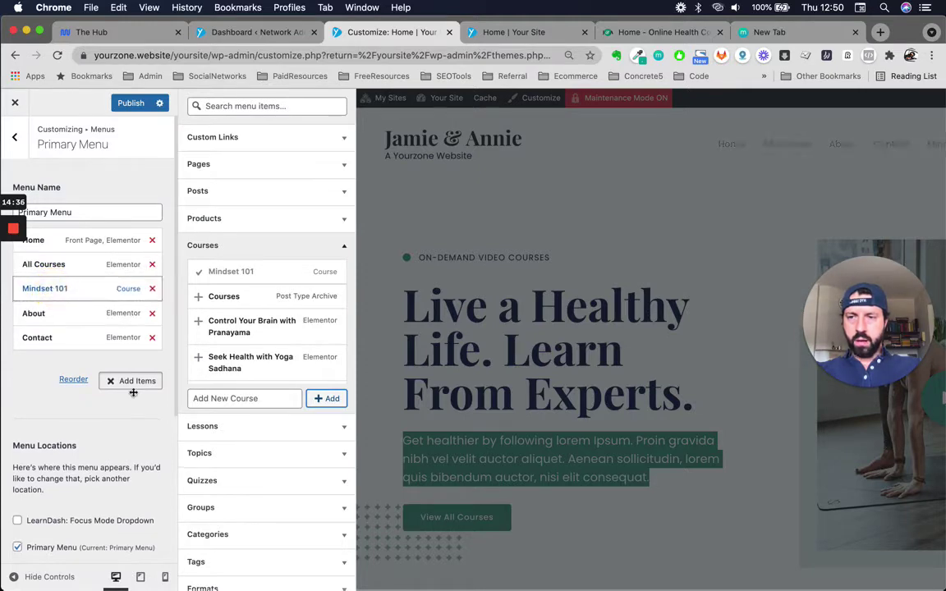
pyautogui.click(50, 397)
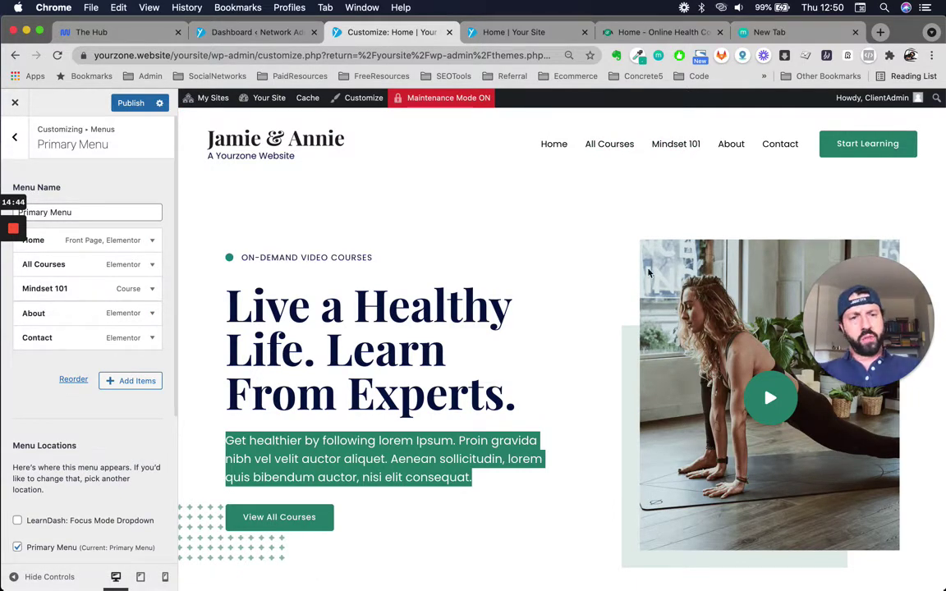
# Step: Review the updated header in the preview and the menu locations, and publish the primary menu changes
pyautogui.scroll(-1, 437, 344)
pyautogui.scroll(1, 439, 332)
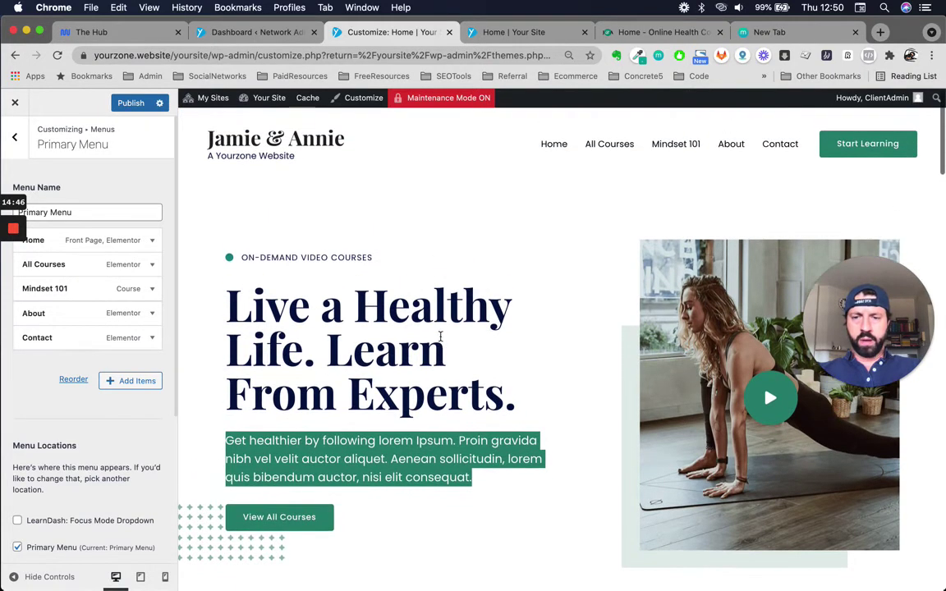
pyautogui.click(386, 449)
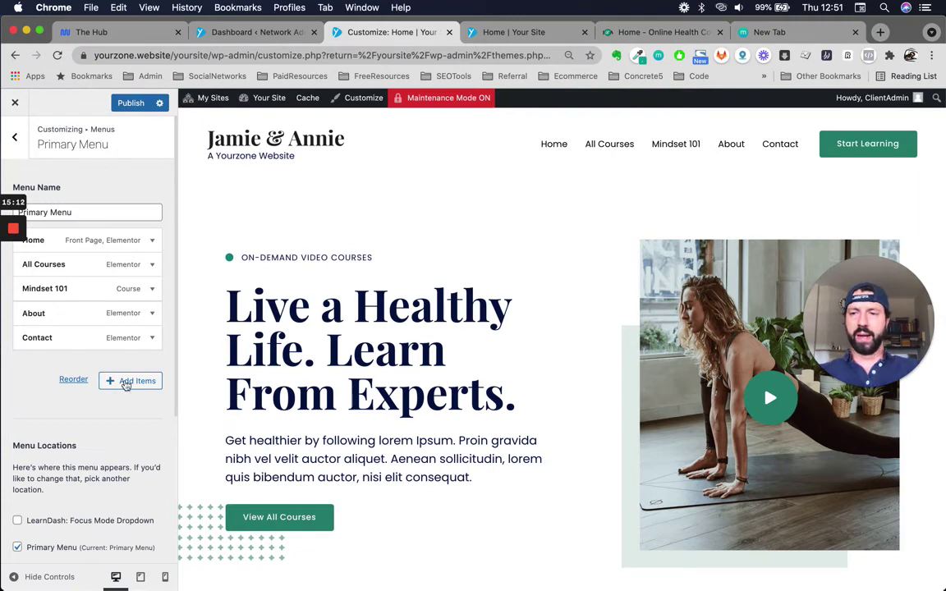
pyautogui.scroll(-2, 55, 431)
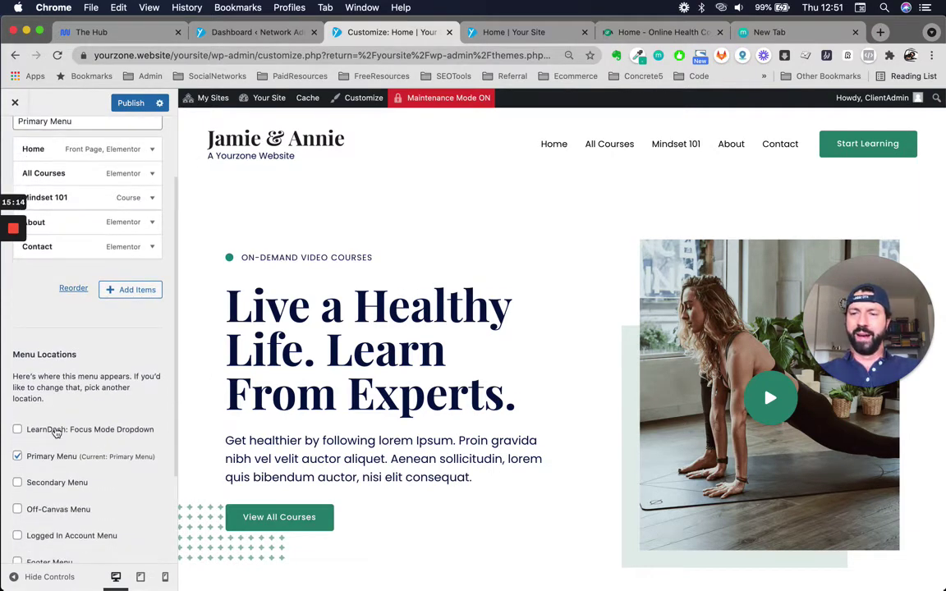
pyautogui.scroll(2, 53, 390)
pyautogui.click(123, 110)
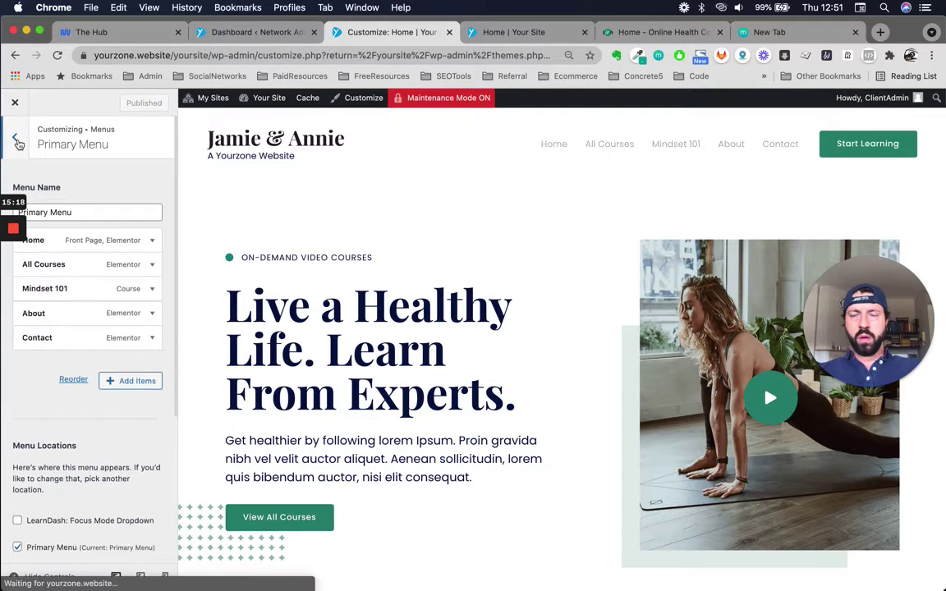
# Step: Leave the menu settings, return to the Header Builder and open the settings of the header's Button element
pyautogui.click(16, 141)
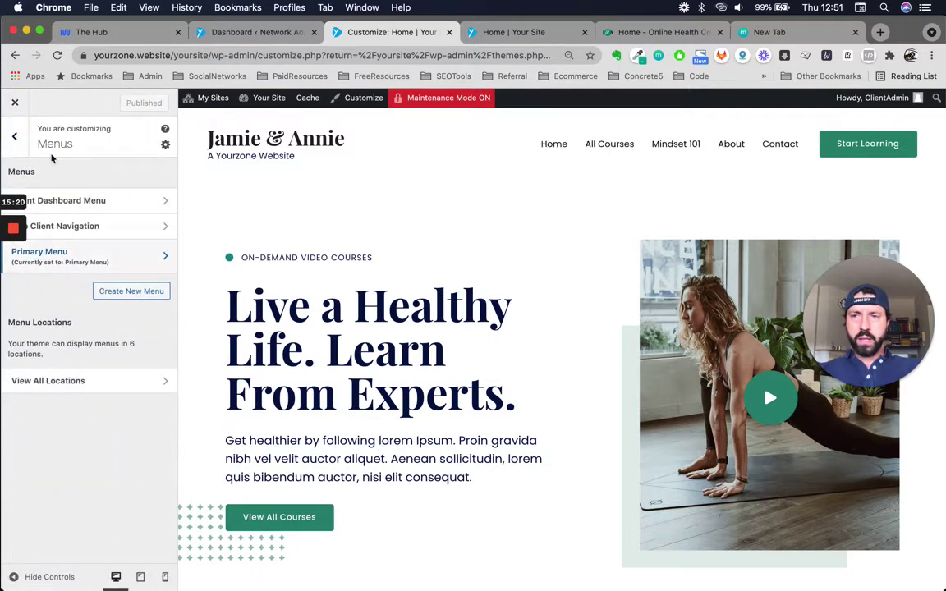
pyautogui.click(14, 137)
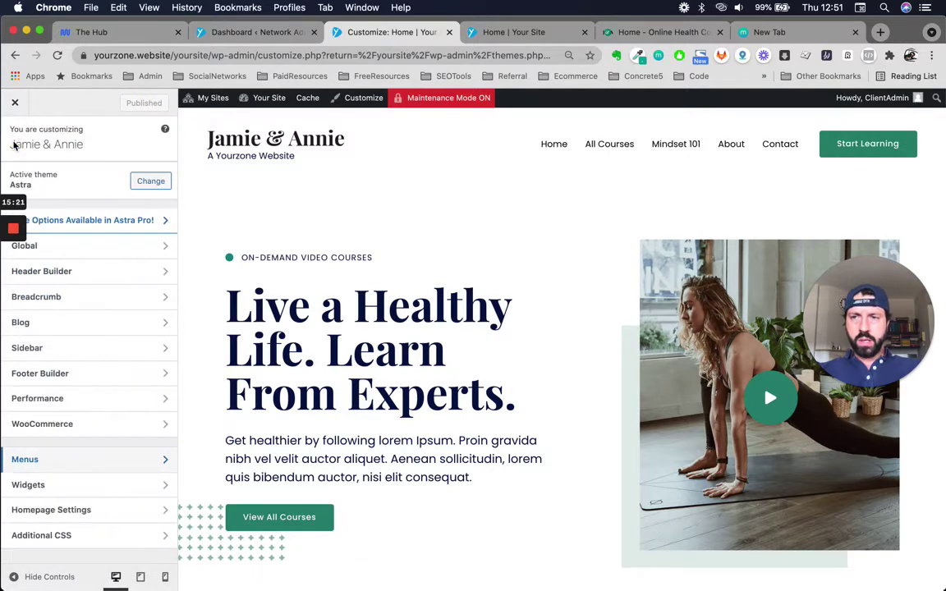
pyautogui.click(73, 279)
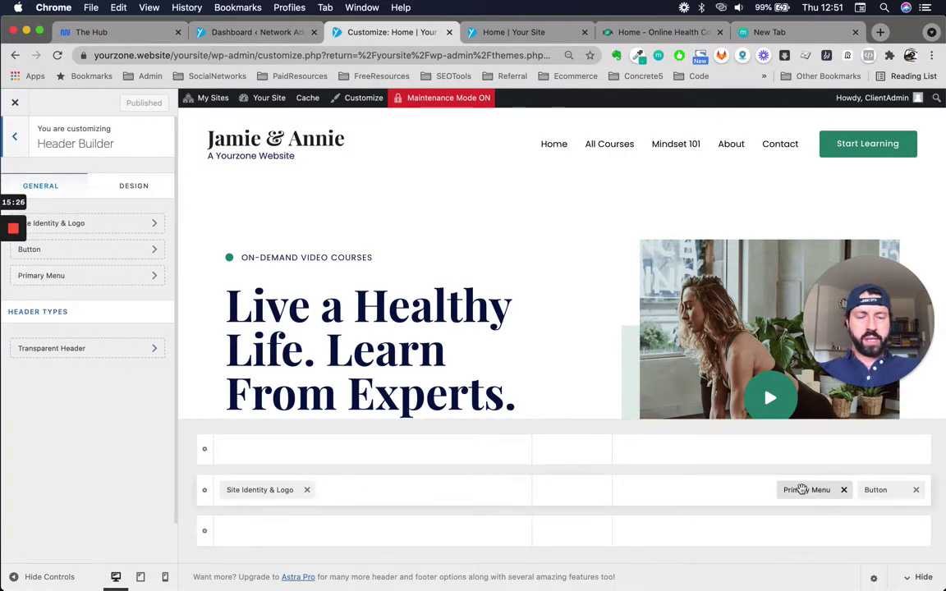
pyautogui.click(875, 491)
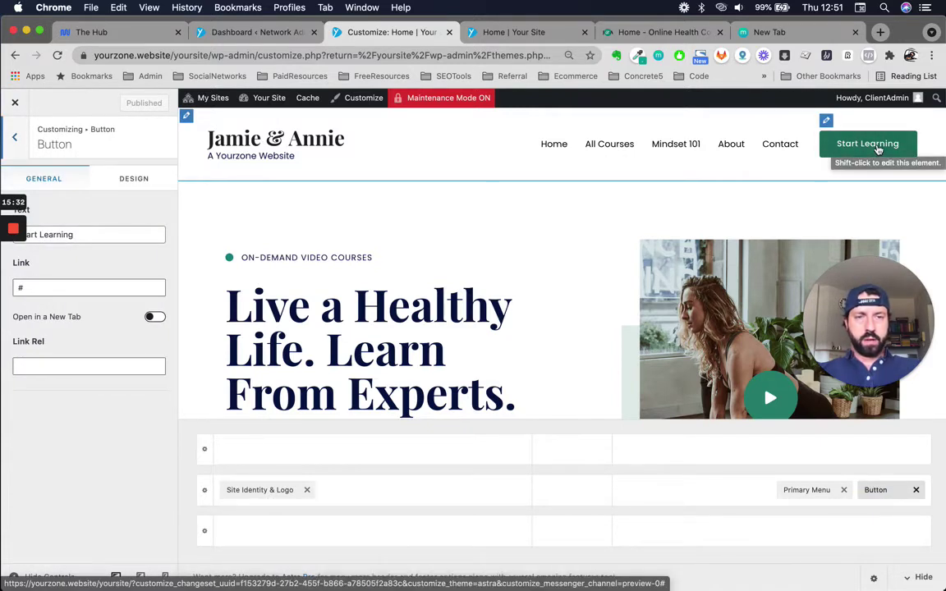
# Step: Replace the header button's text with "upgarde Your Moind"
pyautogui.click(56, 283)
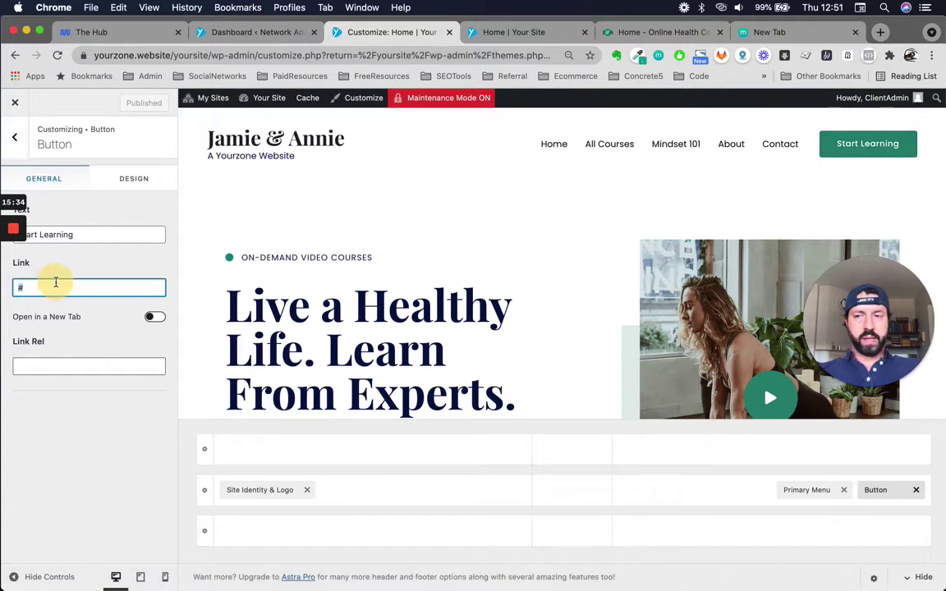
pyautogui.tripleClick(91, 242)
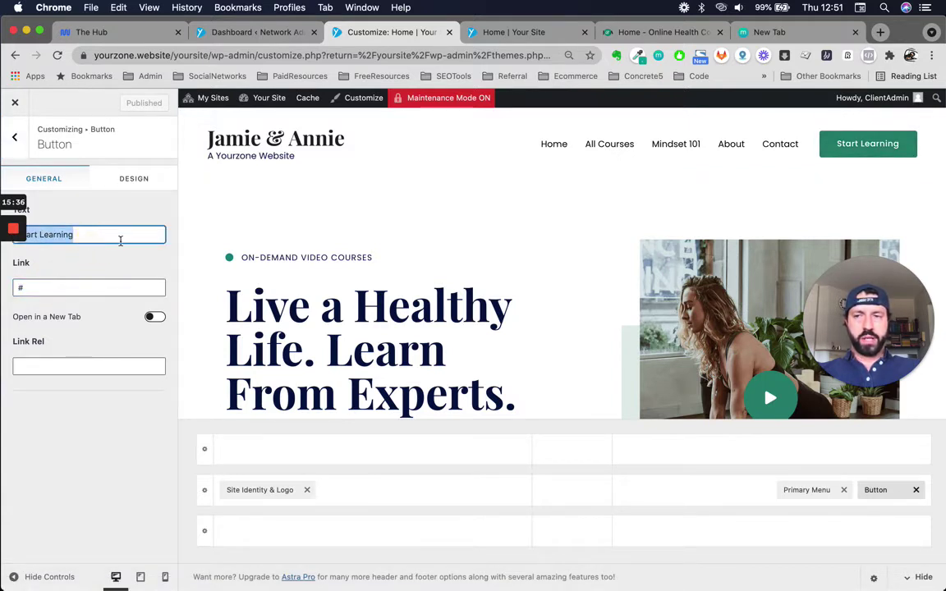
pyautogui.click(120, 240)
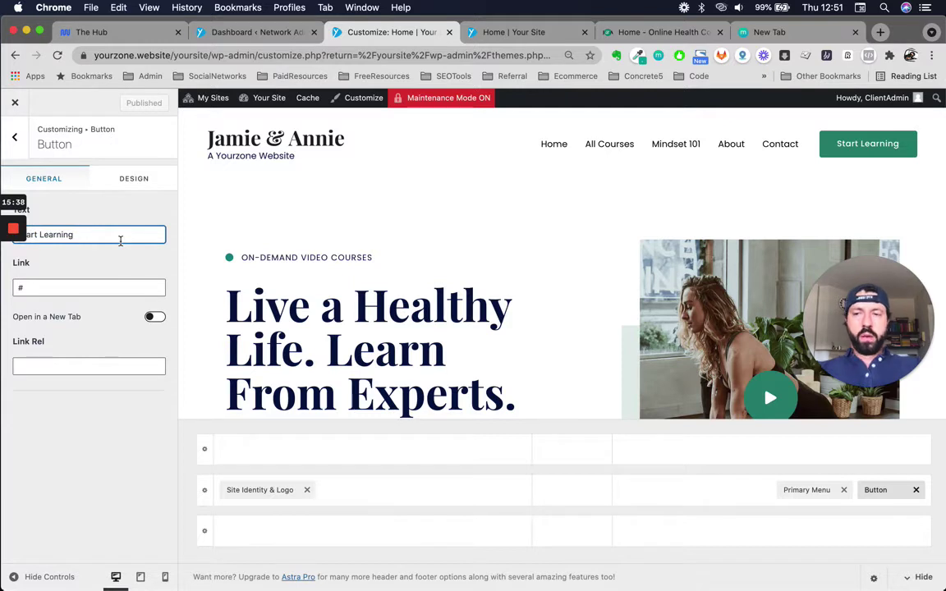
pyautogui.press('BackSpace')
pyautogui.press('BackSpace')
pyautogui.press('BackSpace')
pyautogui.press('BackSpace')
pyautogui.press('BackSpace')
pyautogui.press('BackSpace')
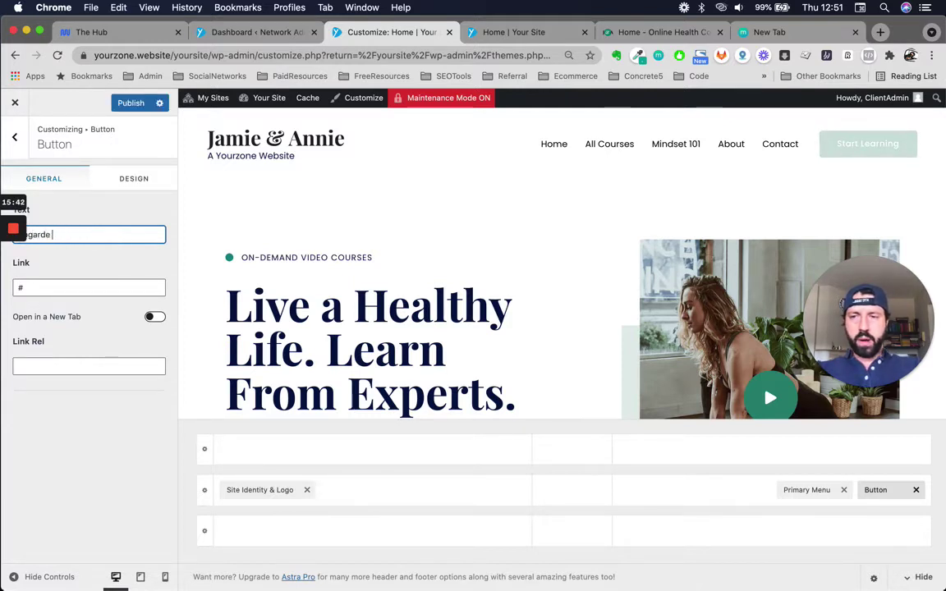
pyautogui.write('Your Moind')
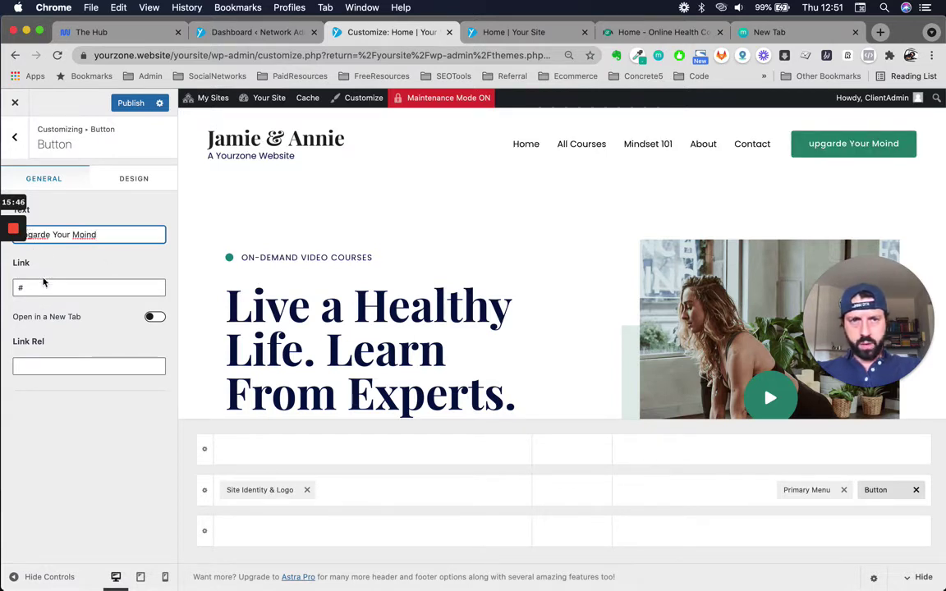
# Step: Replace the button's # link with "course" and correct the last word of its text to "Mind"
pyautogui.click(50, 288)
pyautogui.press('BackSpace')
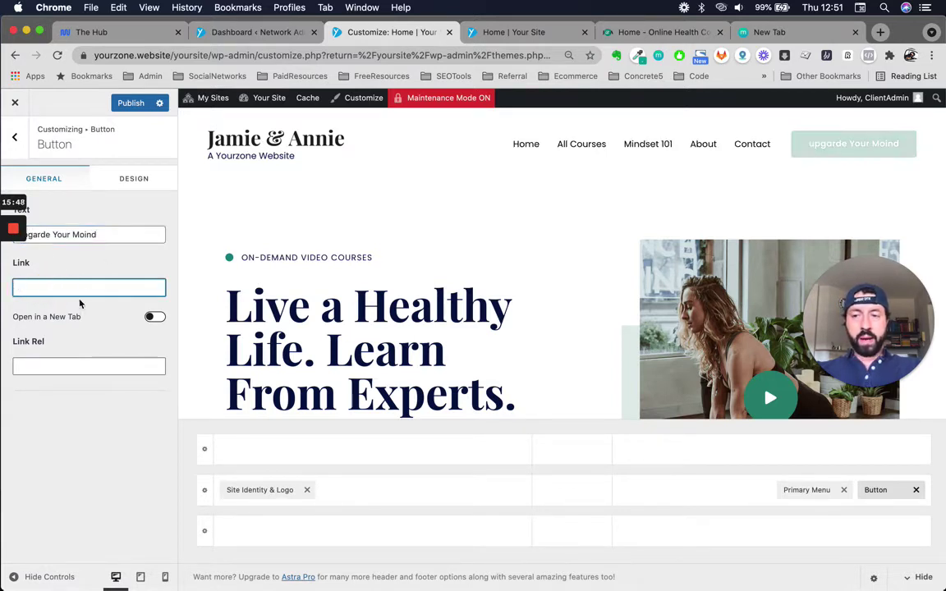
pyautogui.click(88, 235)
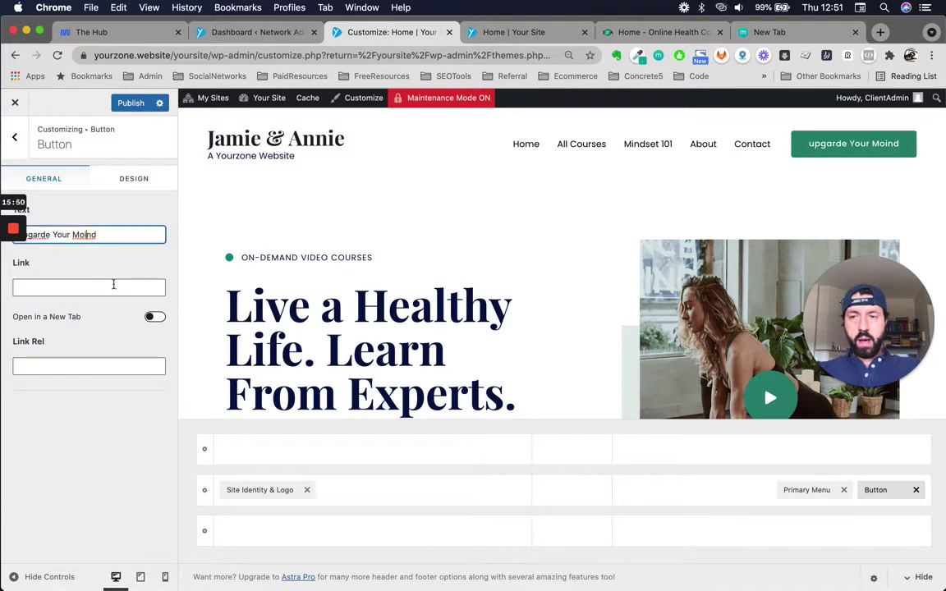
pyautogui.press('BackSpace')
pyautogui.press('BackSpace')
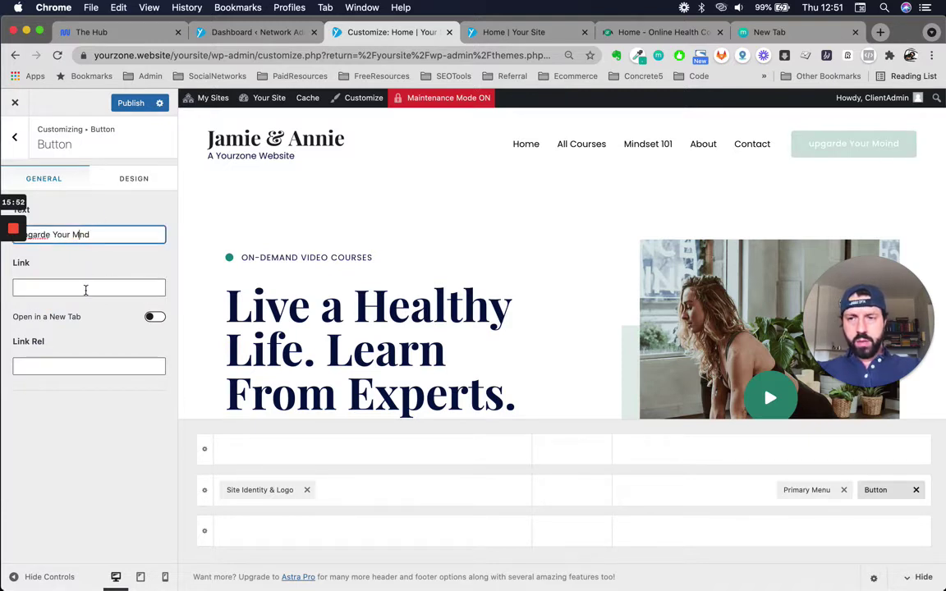
pyautogui.click(85, 287)
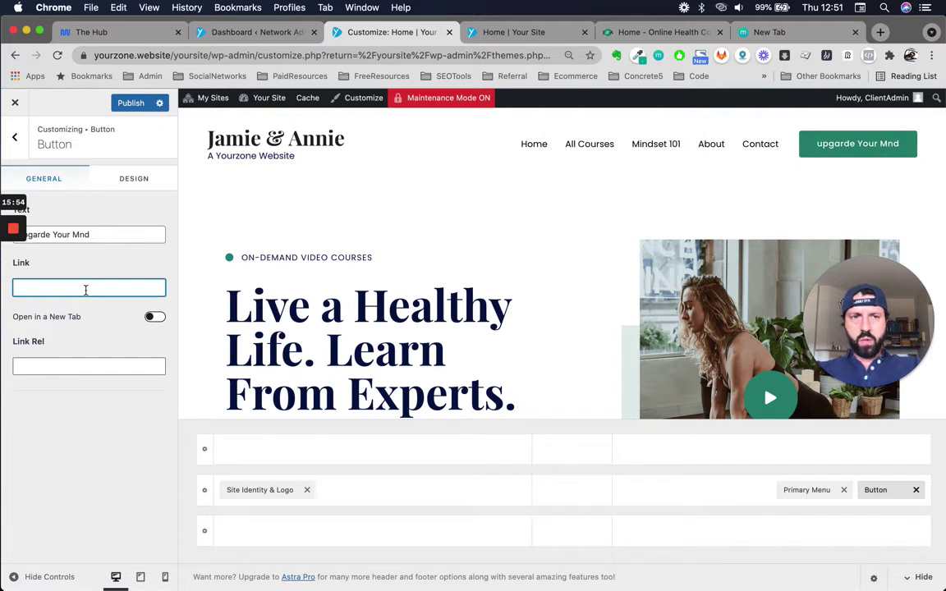
pyautogui.write('course')
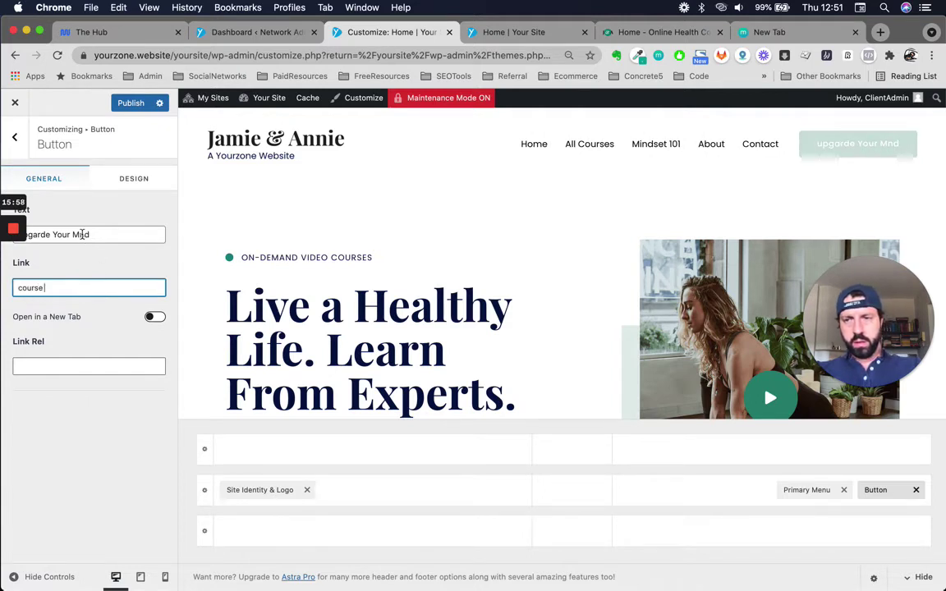
pyautogui.click(83, 235)
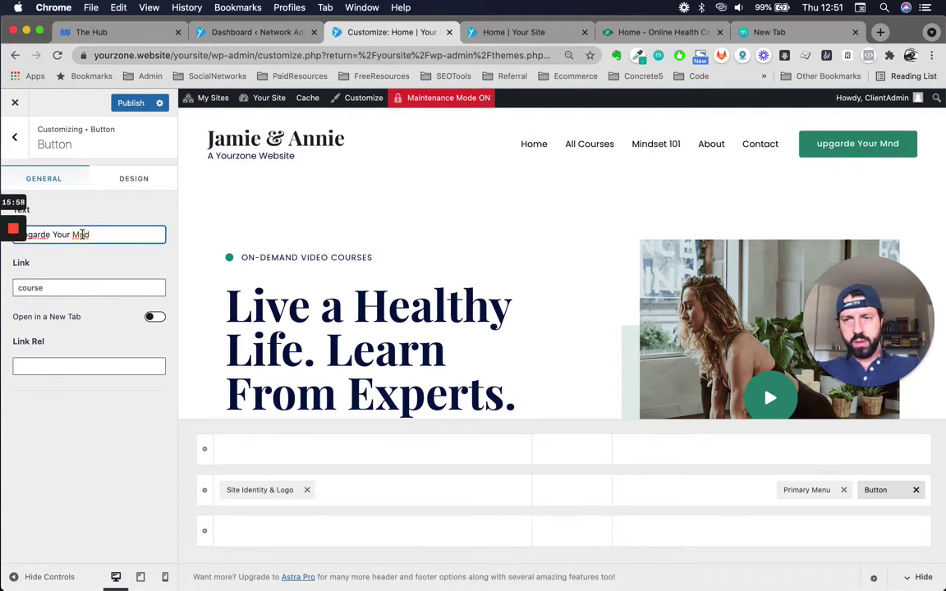
pyautogui.write('i')
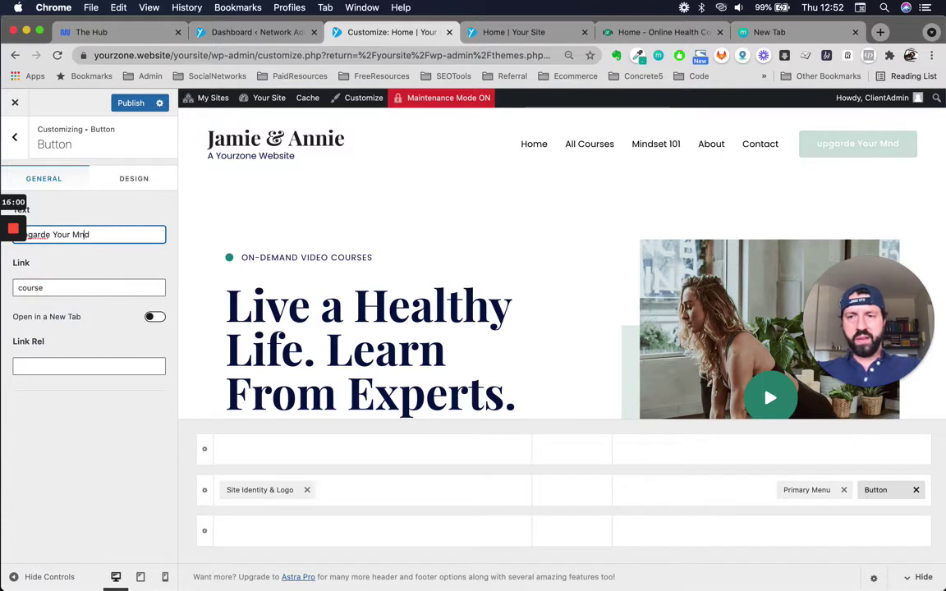
# Step: Close the network dashboard tab, move the live site's tab ahead of the customizer and open that site's own admin dashboard
pyautogui.doubleClick(96, 291)
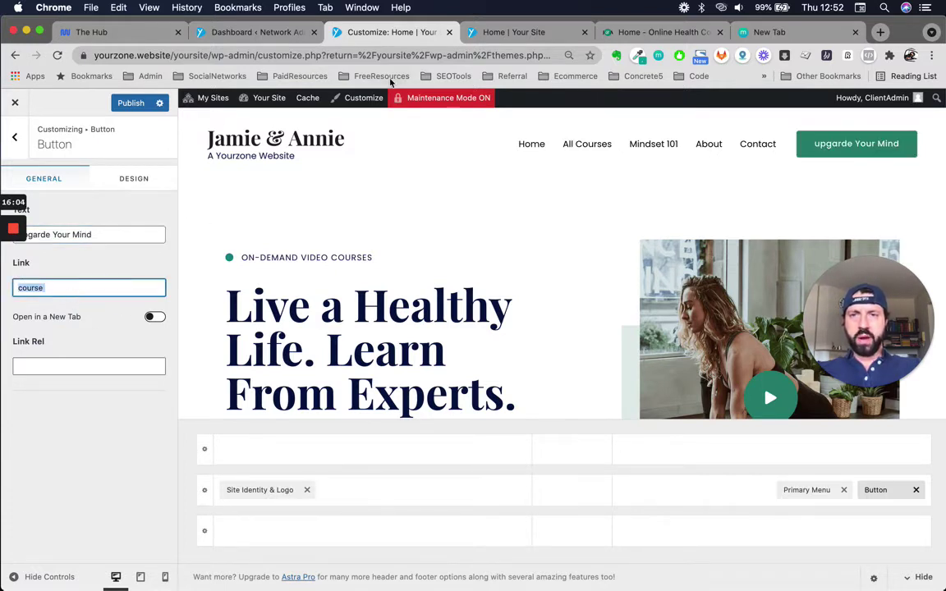
pyautogui.click(238, 32)
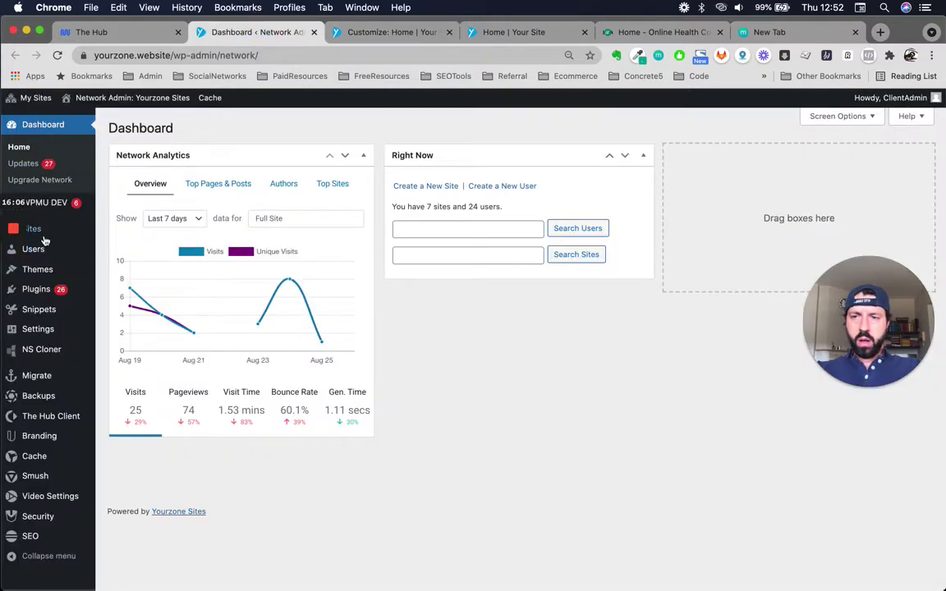
pyautogui.click(486, 33)
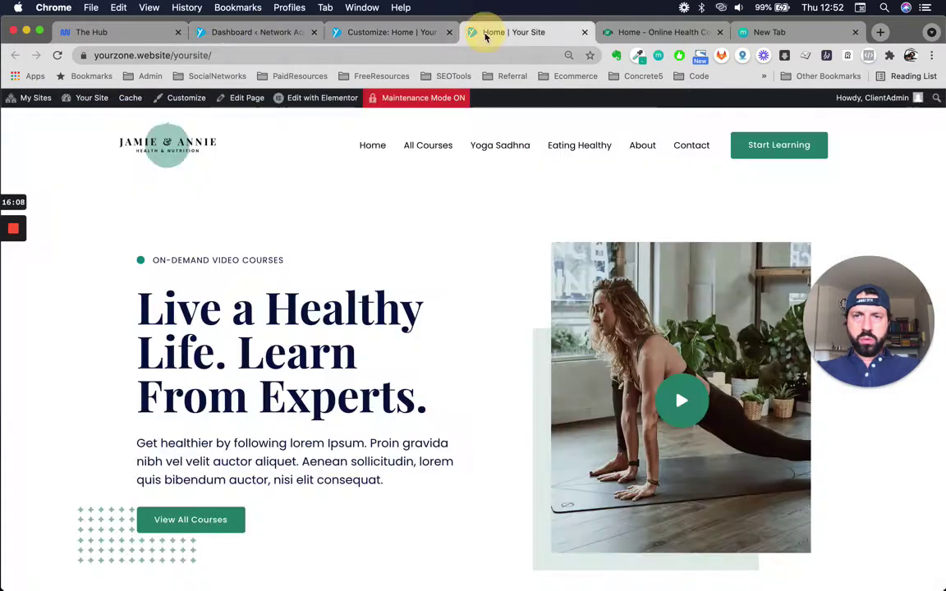
pyautogui.click(314, 32)
pyautogui.moveTo(380, 37); pyautogui.dragTo(258, 40)
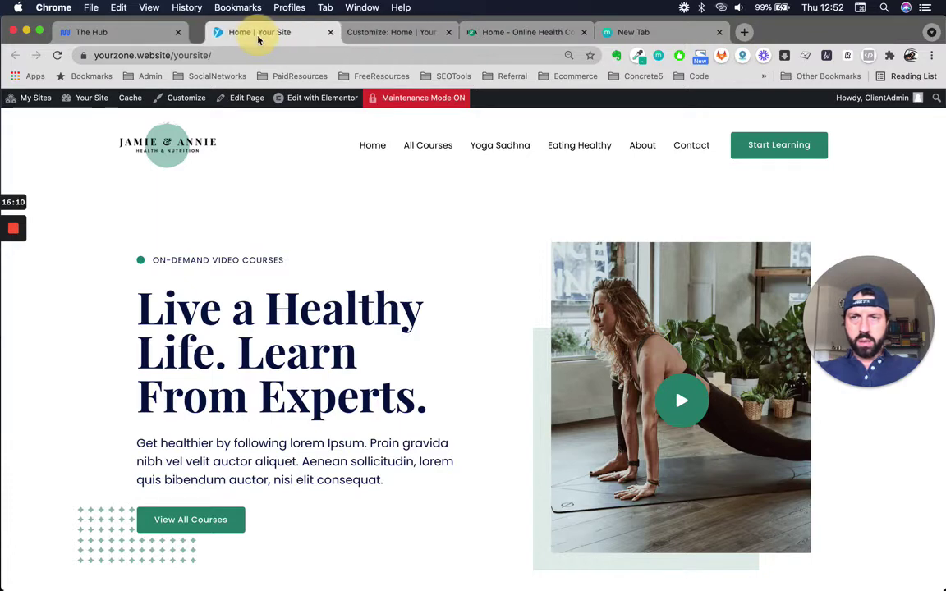
pyautogui.moveTo(83, 100)
pyautogui.click(82, 120)
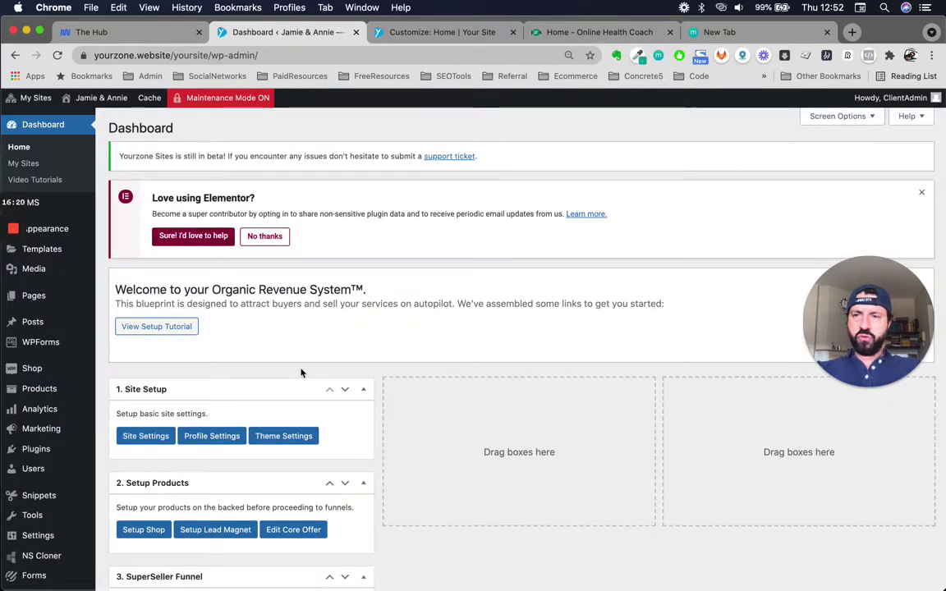
# Step: Open the site's list of all pages in a new browser tab and switch to it
pyautogui.moveTo(39, 302)
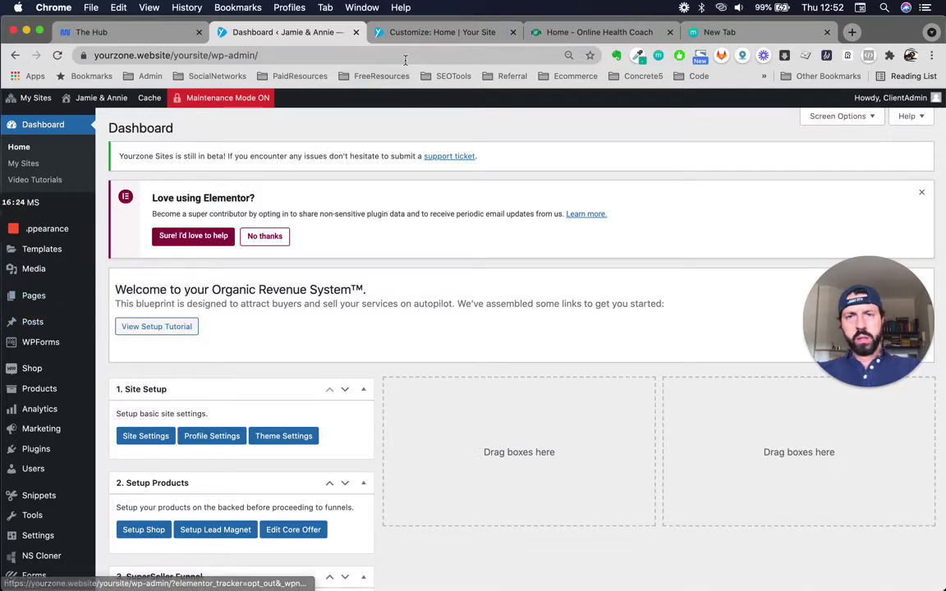
pyautogui.click(449, 33)
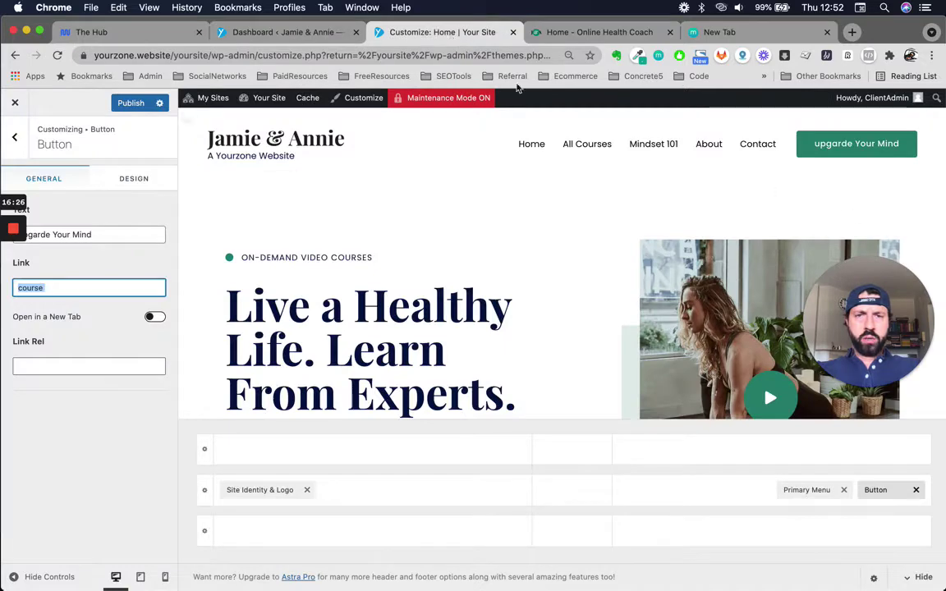
pyautogui.click(310, 34)
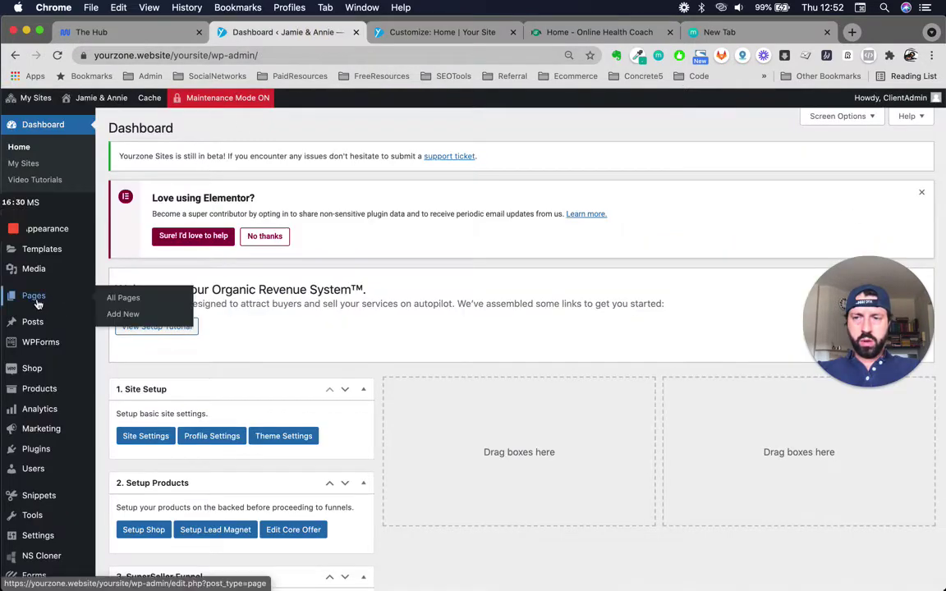
pyautogui.rightClick(46, 297)
pyautogui.click(76, 305)
pyautogui.click(404, 35)
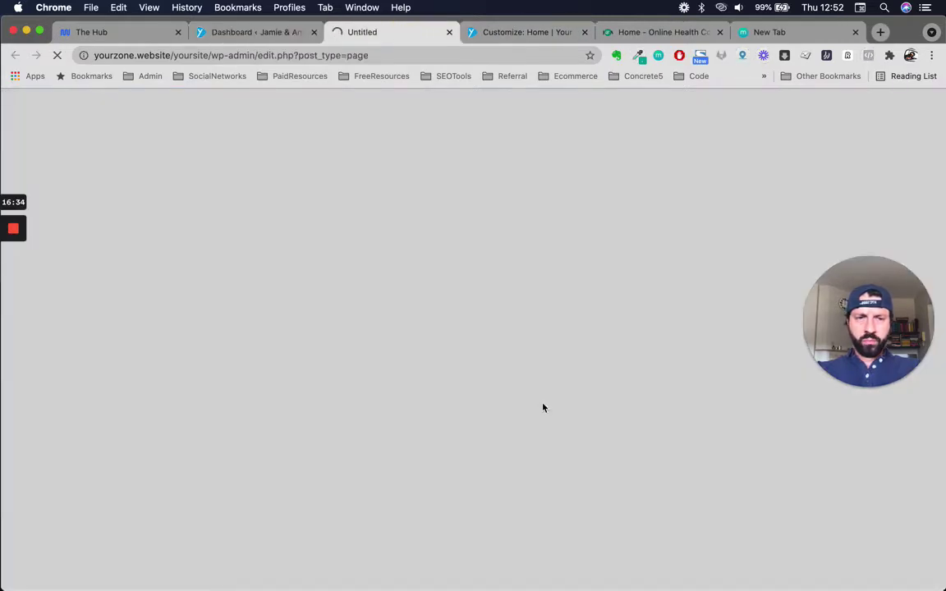
# Step: Copy the view link address of the All Courses page from the page list
pyautogui.scroll(-3, 312, 379)
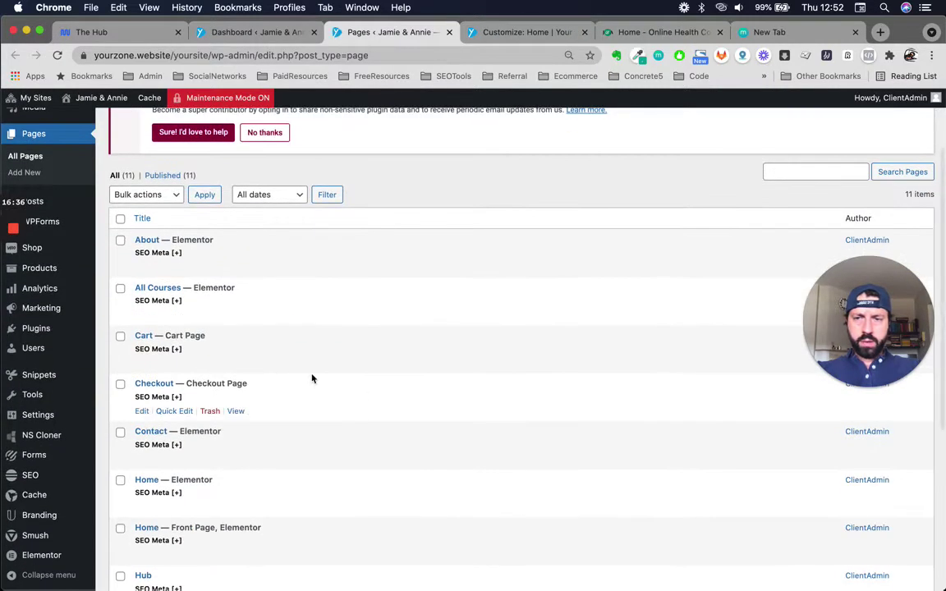
pyautogui.moveTo(235, 320)
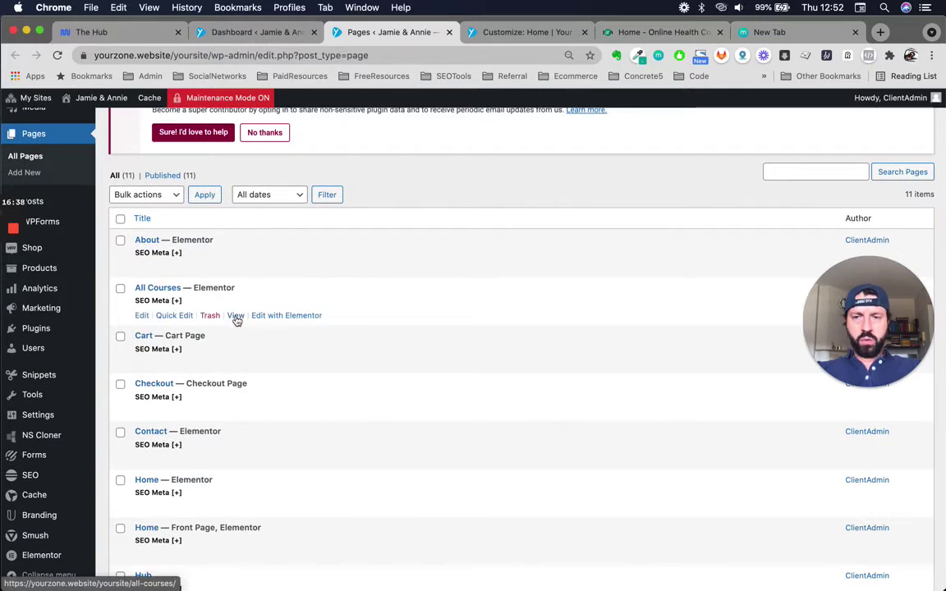
pyautogui.rightClick(236, 319)
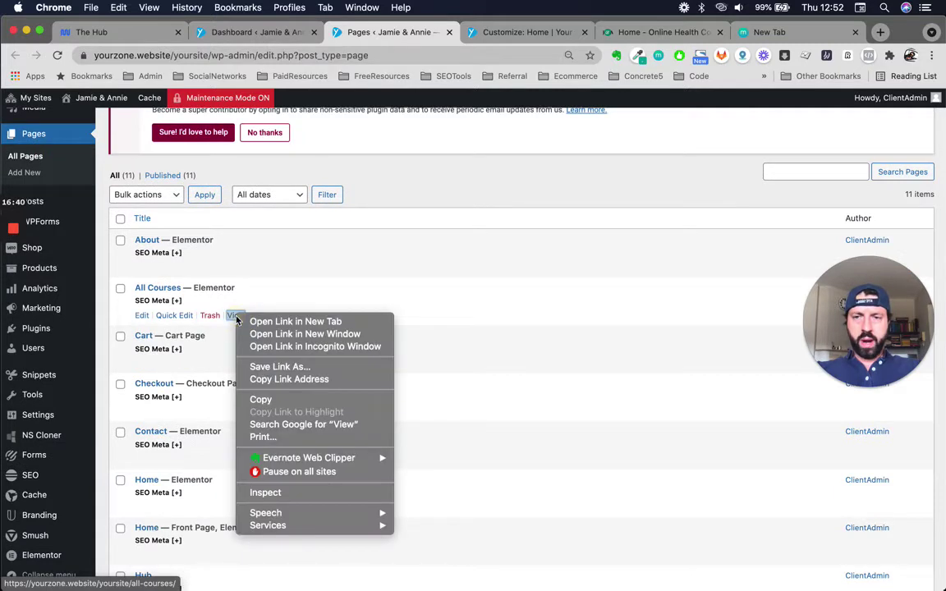
pyautogui.click(271, 341)
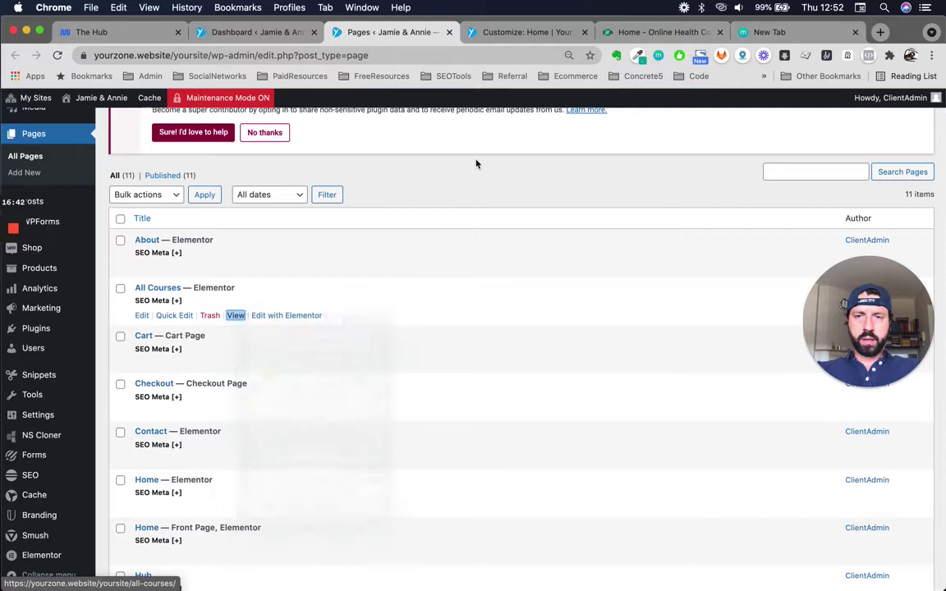
pyautogui.click(518, 32)
pyautogui.click(132, 285)
pyautogui.press('super+a')
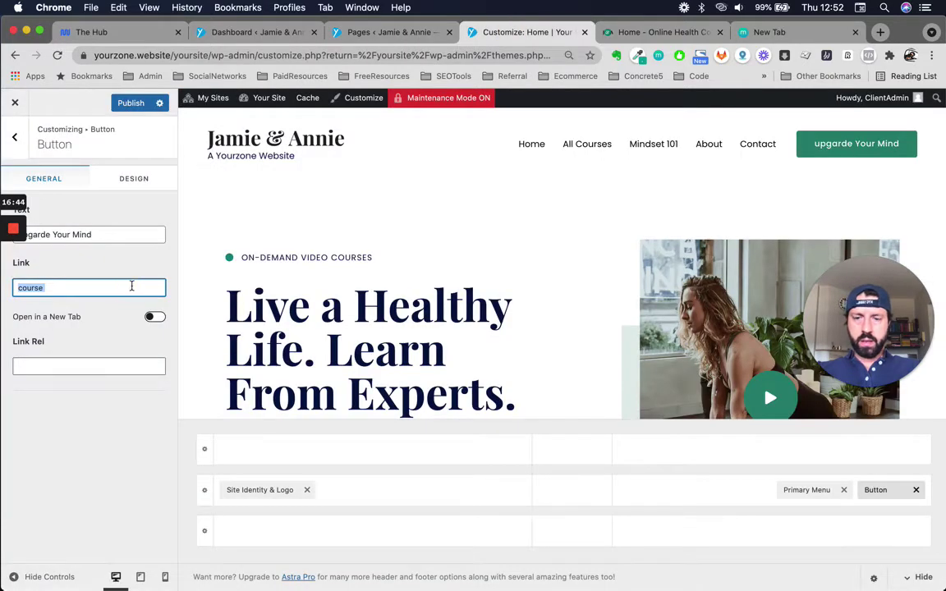
pyautogui.press('super+v')
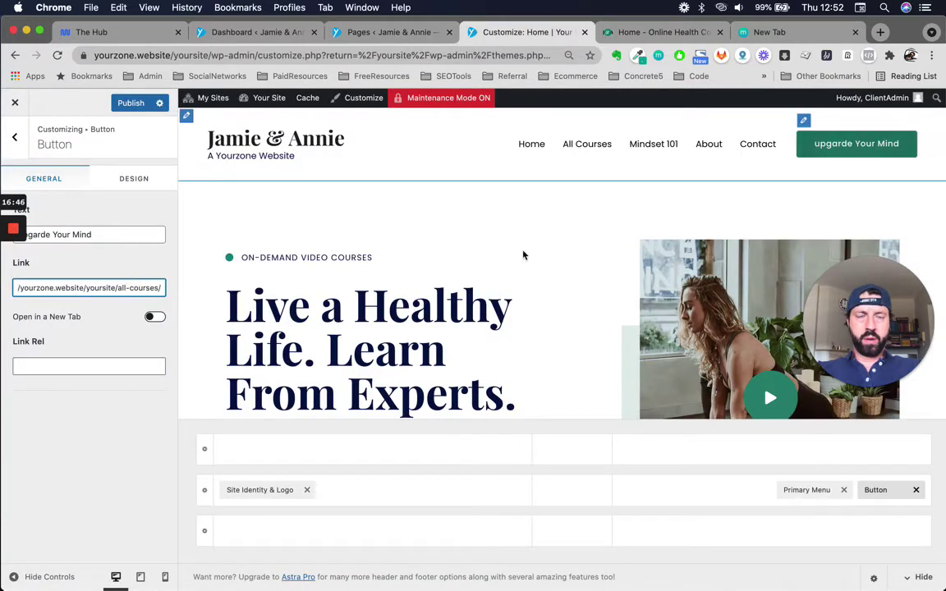
pyautogui.click(79, 316)
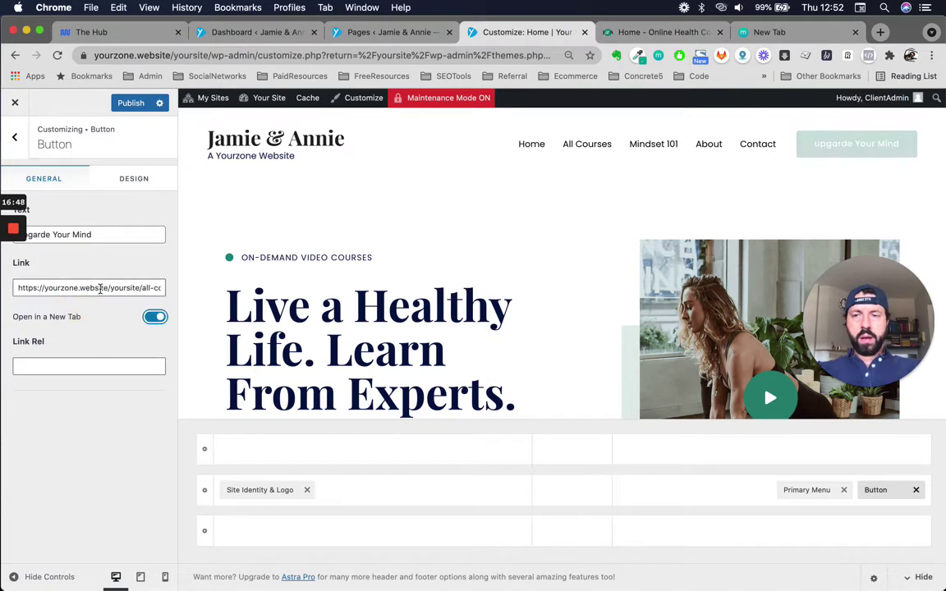
pyautogui.click(80, 287)
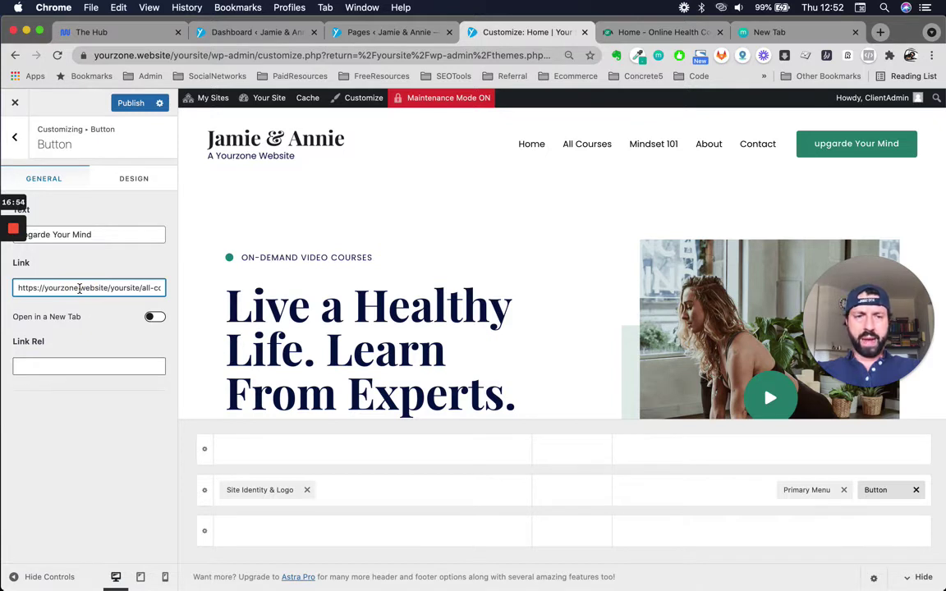
pyautogui.doubleClick(88, 288)
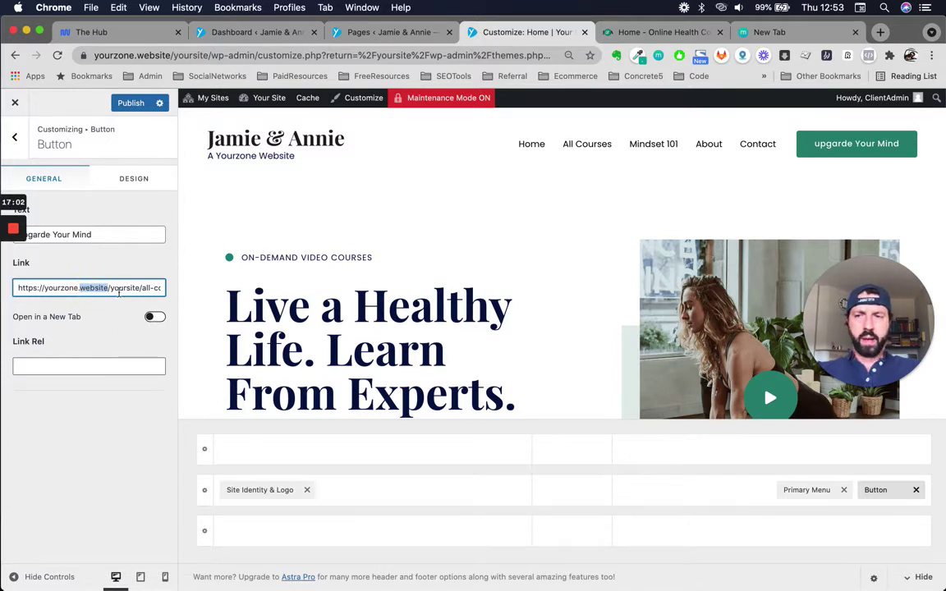
pyautogui.press('super+a')
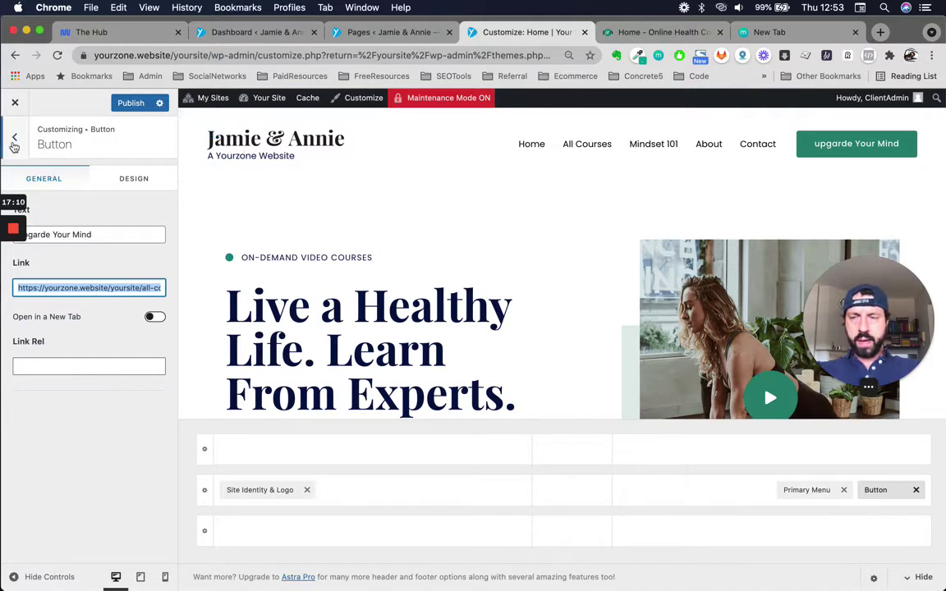
# Step: Publish the header changes, return to the main customizer options and open the Footer Builder
pyautogui.click(131, 103)
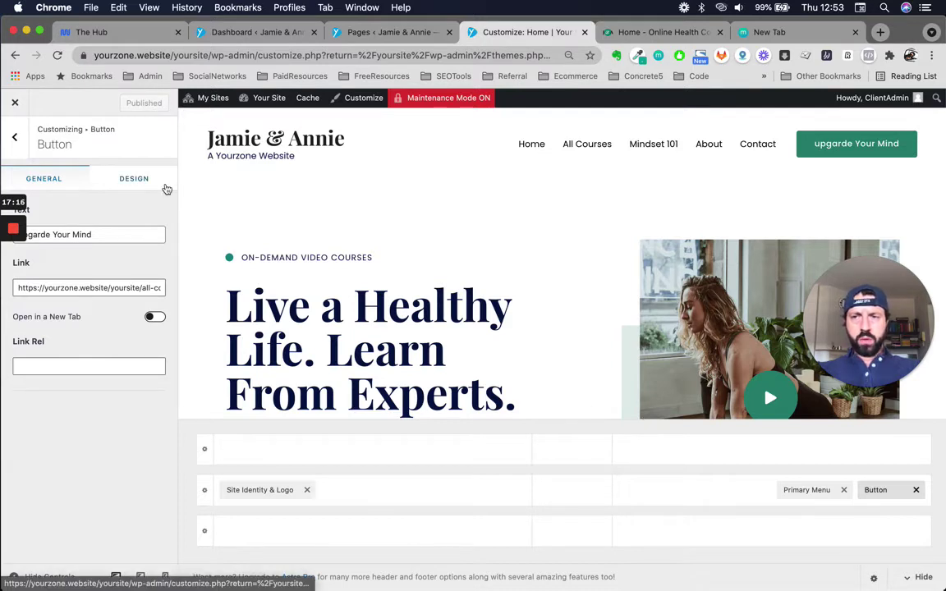
pyautogui.click(21, 142)
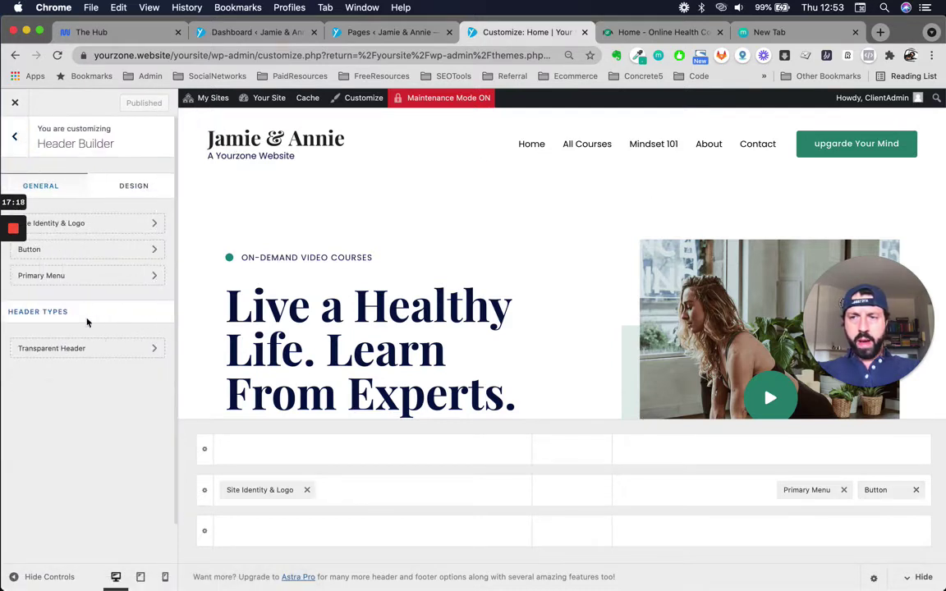
pyautogui.click(15, 135)
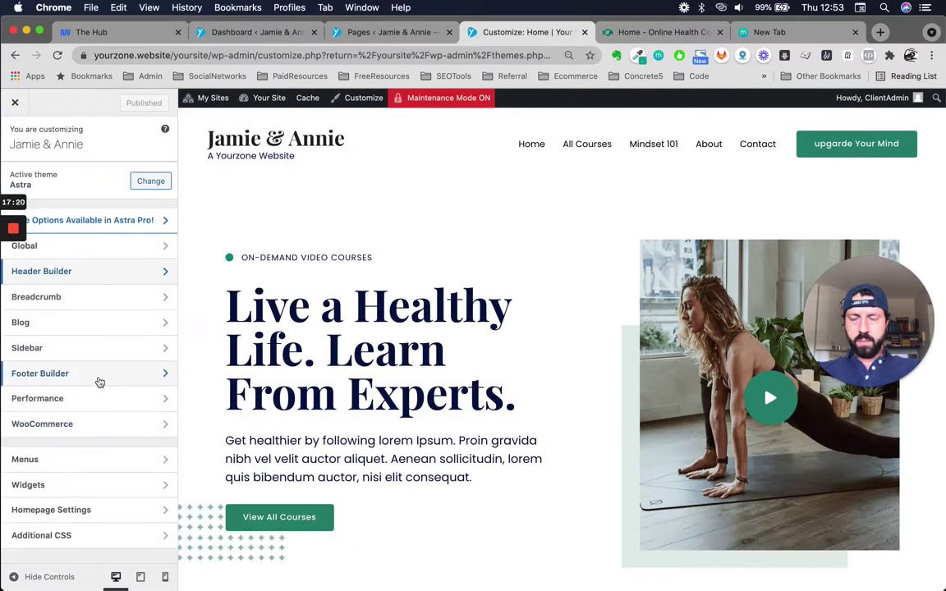
pyautogui.click(99, 373)
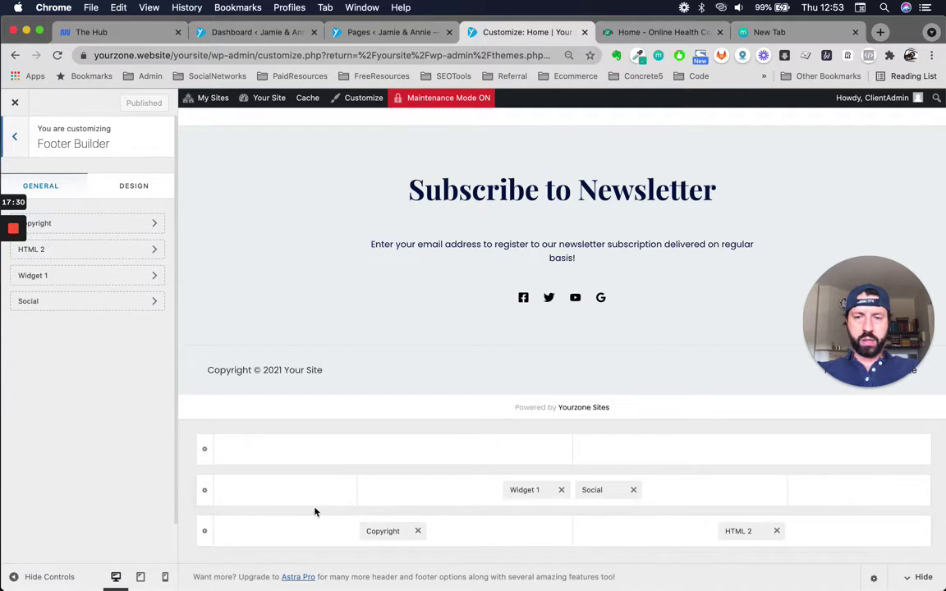
# Step: Look through the elements that can be added to the empty areas of the footer's upper two rows
pyautogui.click(284, 492)
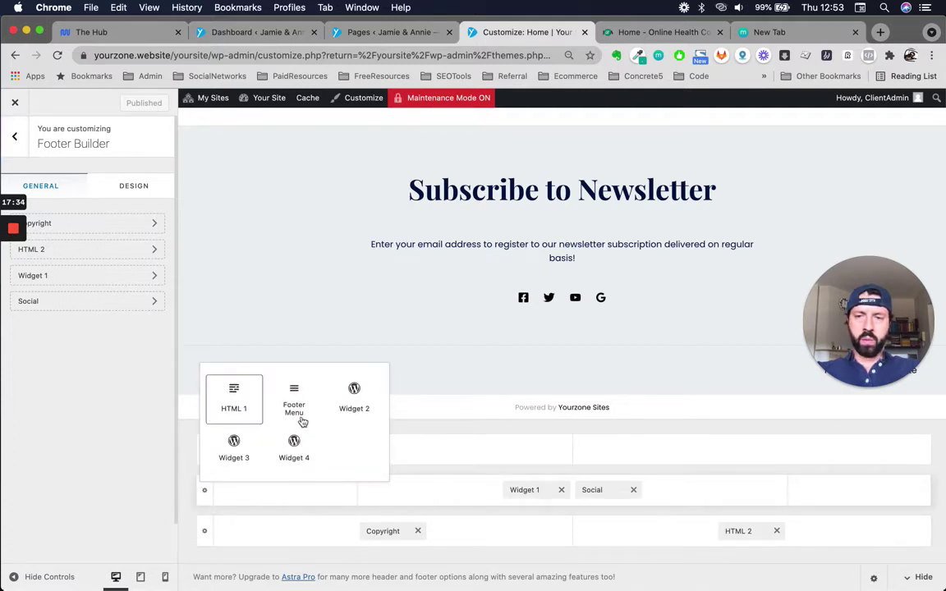
pyautogui.click(500, 450)
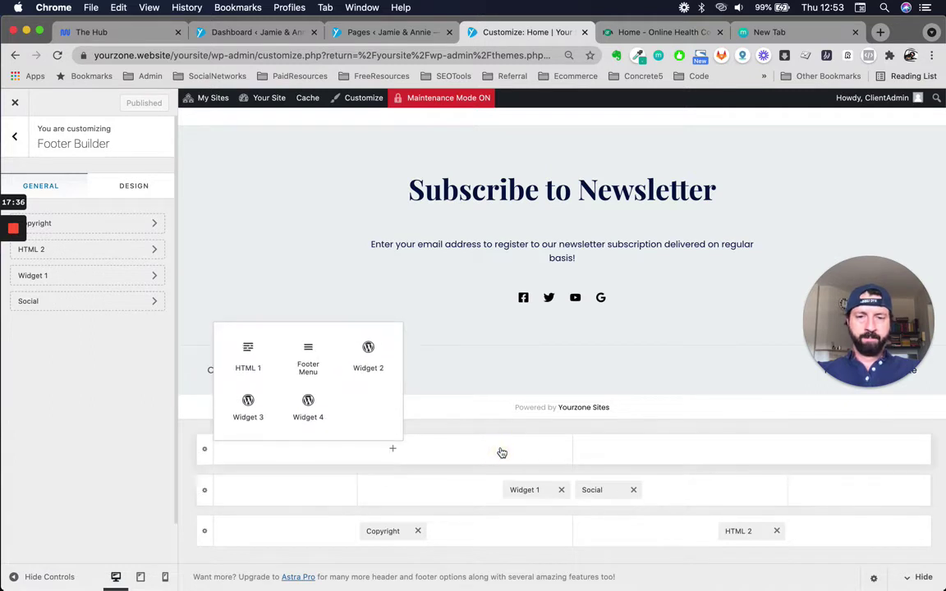
pyautogui.click(395, 490)
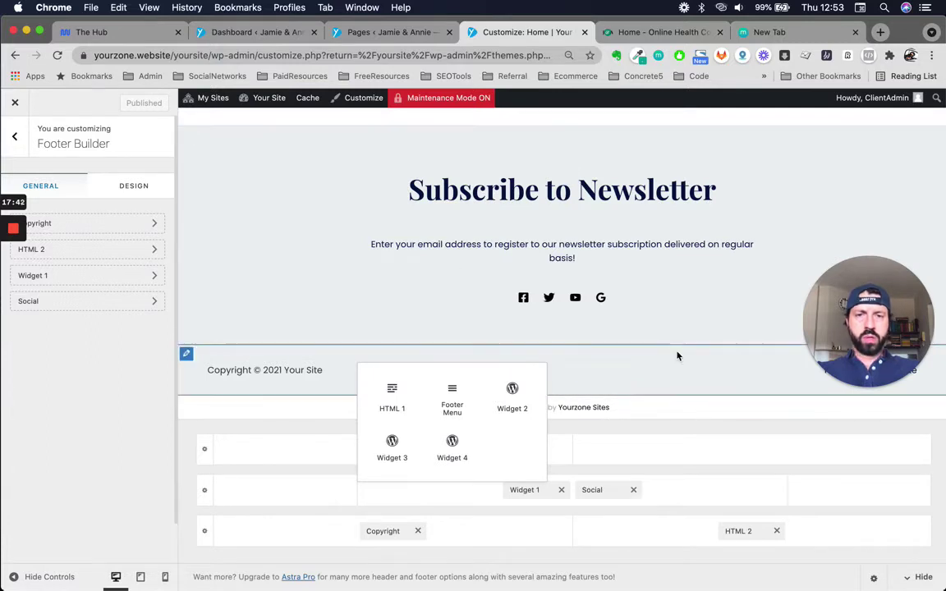
pyautogui.click(465, 498)
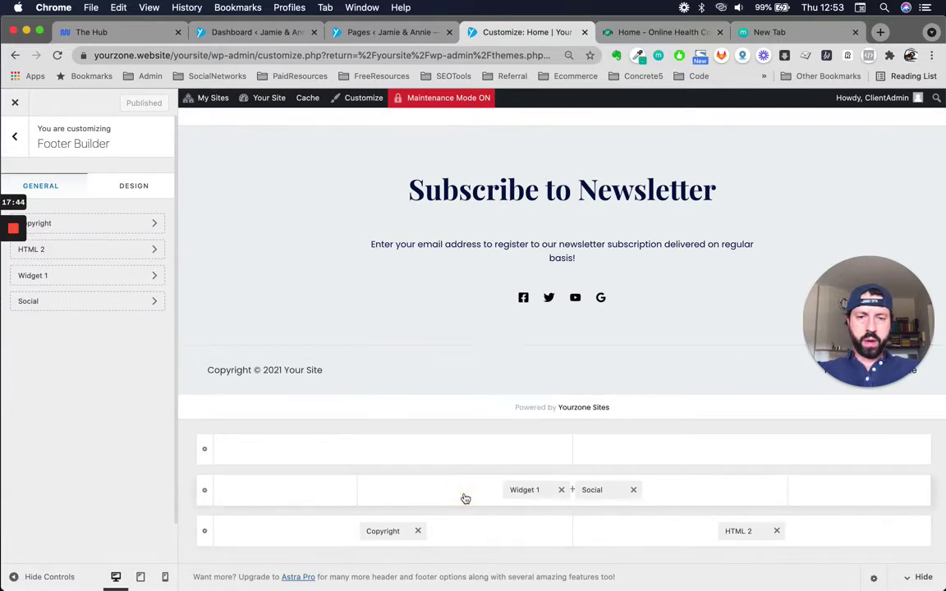
# Step: Open the footer's Widget 1 and set the form of its WPForms widget to Simple Contact Form
pyautogui.click(525, 491)
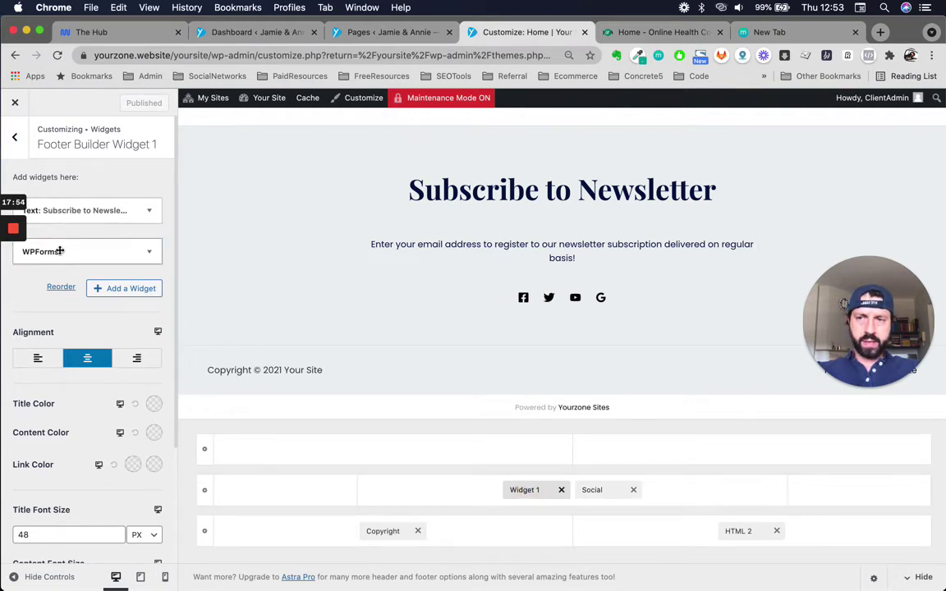
pyautogui.click(130, 253)
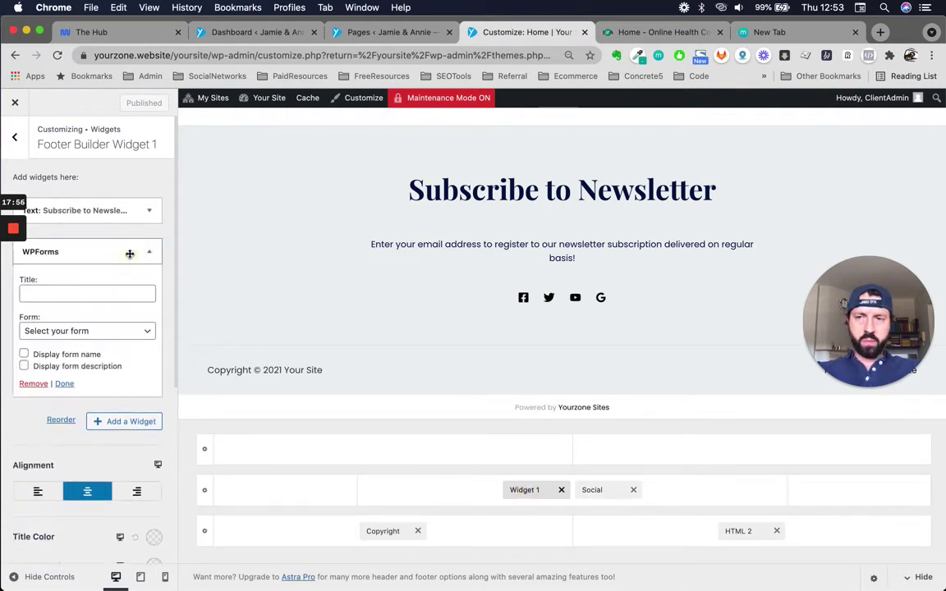
pyautogui.click(86, 332)
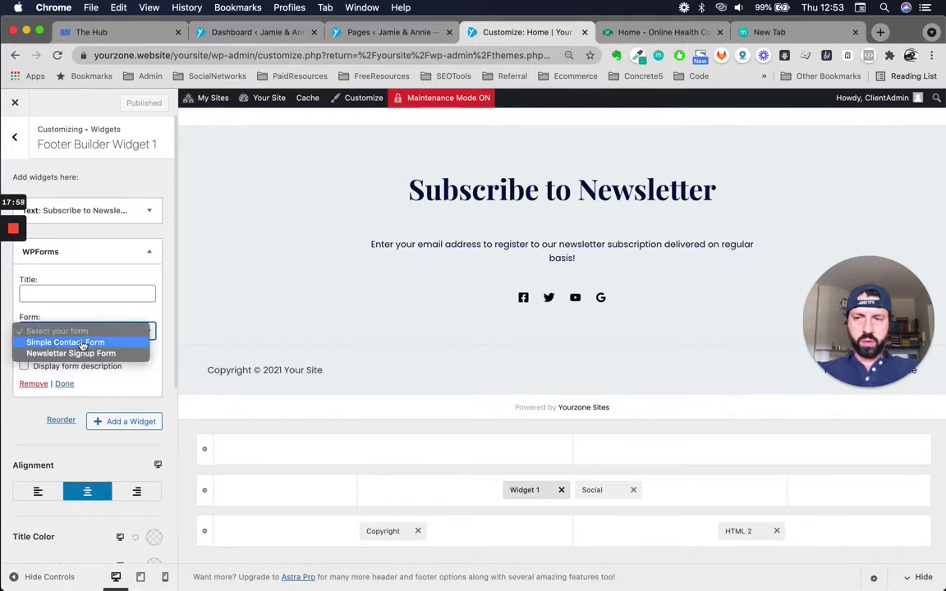
pyautogui.click(82, 343)
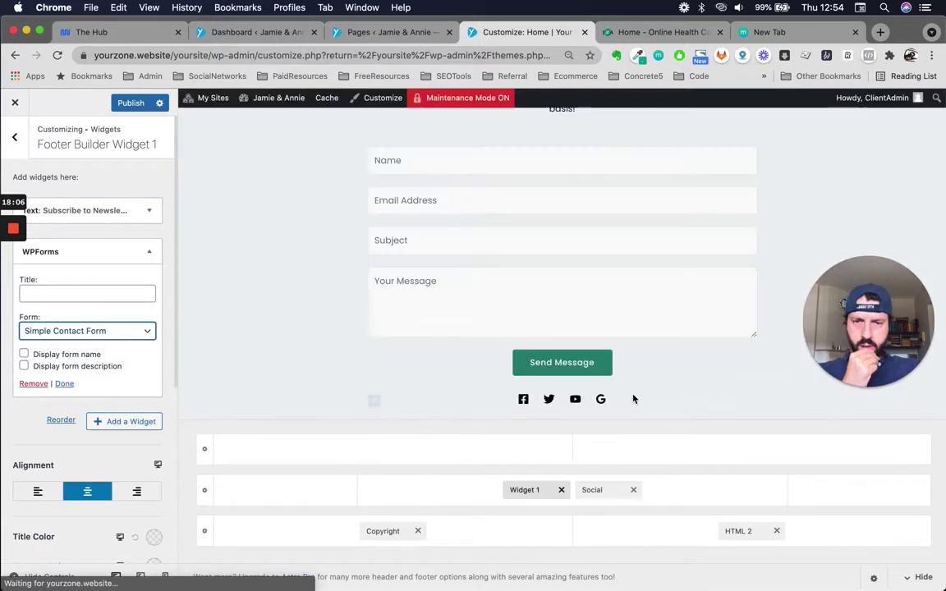
# Step: Examine the footer preview from the Subscribe to Newsletter heading through the form fields to the social icons and copyright row
pyautogui.scroll(1, 468, 207)
pyautogui.scroll(1, 469, 207)
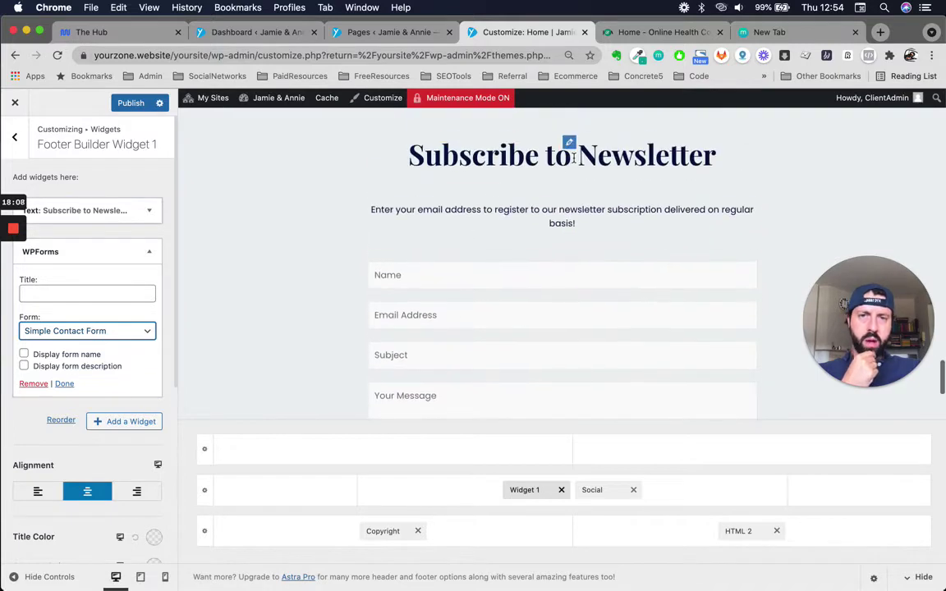
pyautogui.scroll(-2, 566, 344)
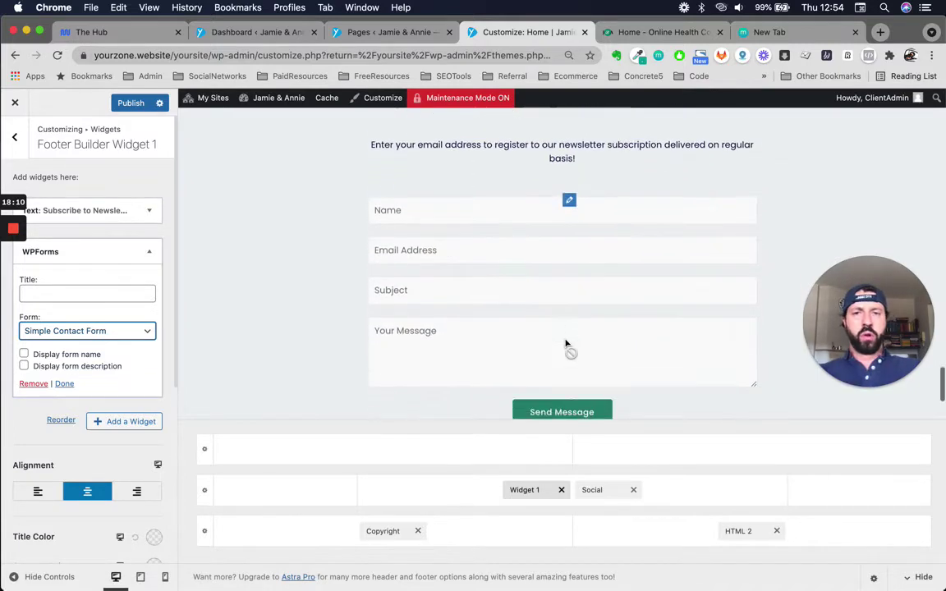
pyautogui.scroll(1, 483, 268)
pyautogui.scroll(-1, 483, 269)
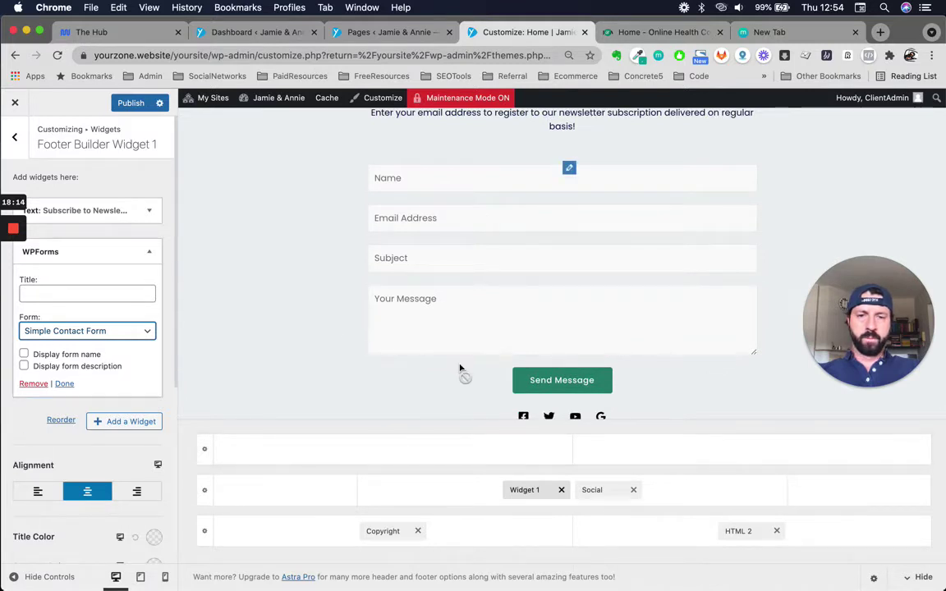
pyautogui.scroll(2, 463, 371)
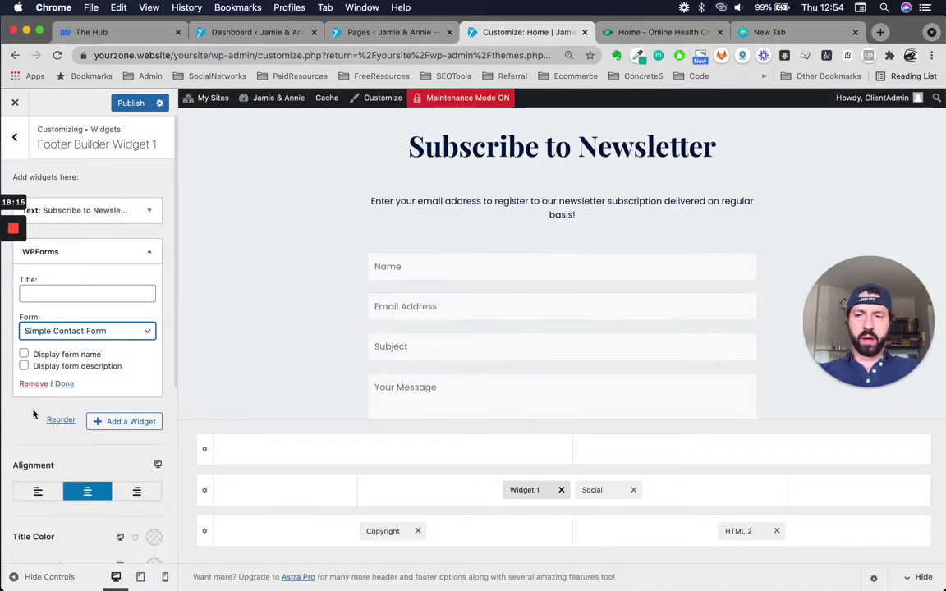
pyautogui.scroll(-1, 508, 378)
pyautogui.scroll(-1, 508, 378)
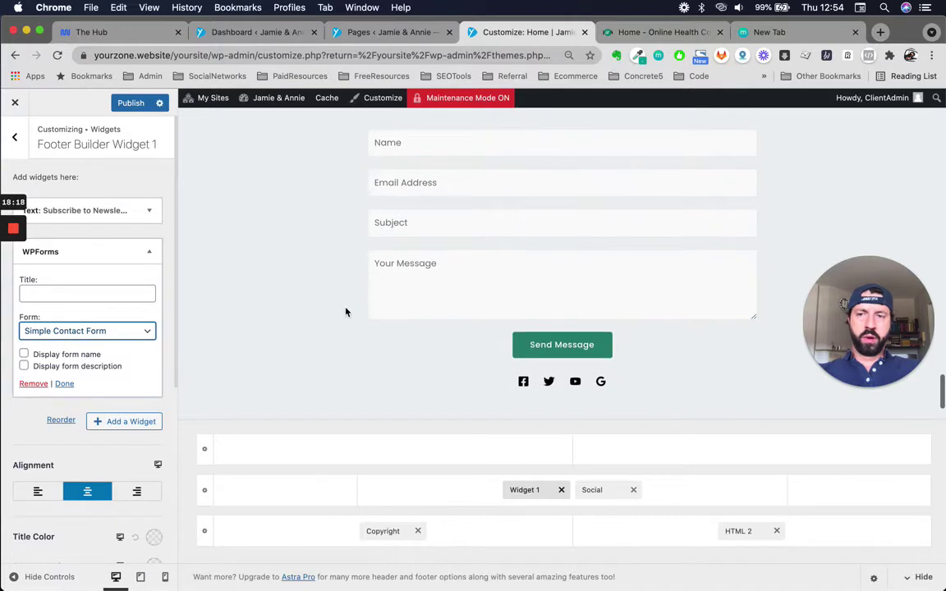
pyautogui.scroll(2, 346, 312)
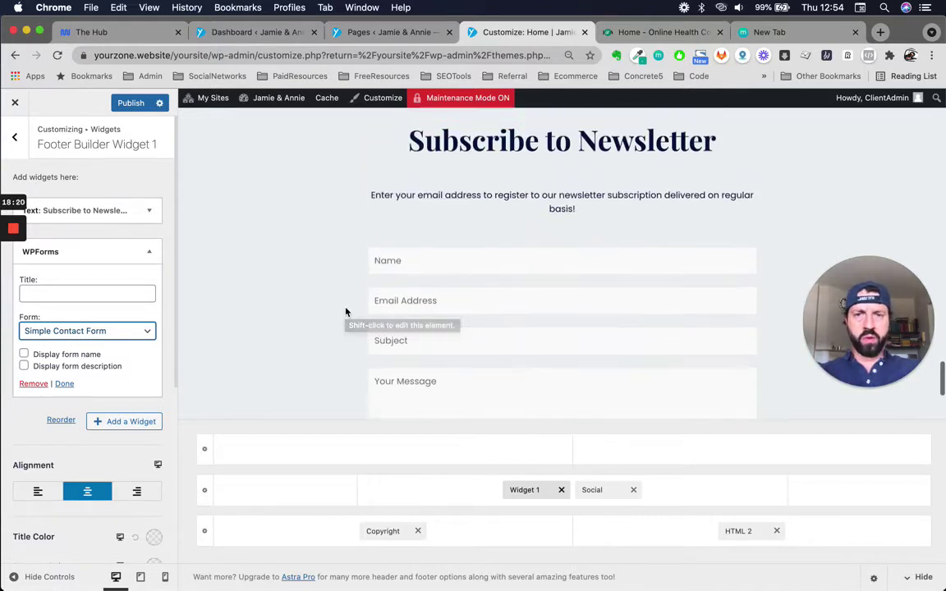
pyautogui.scroll(-1, 515, 321)
pyautogui.scroll(1, 514, 321)
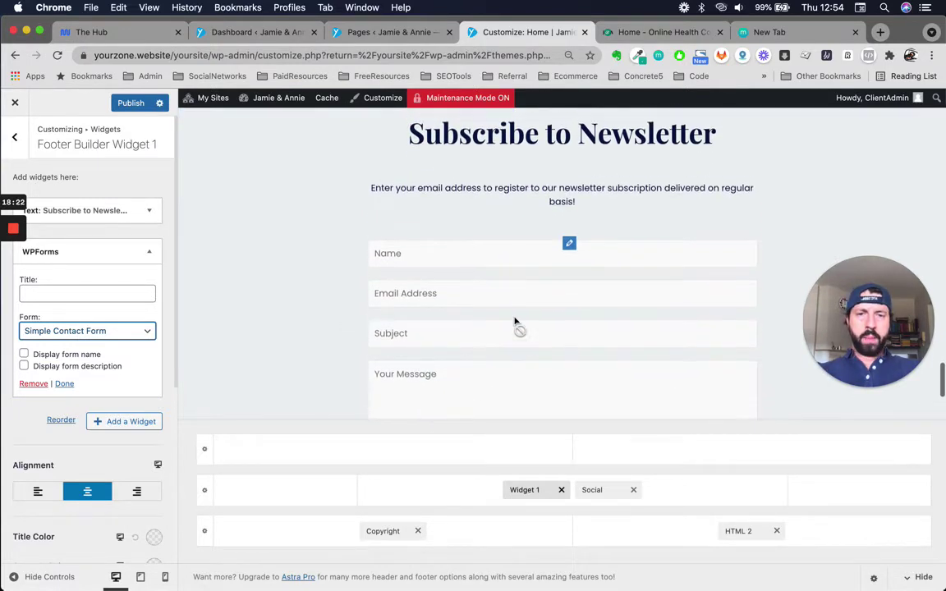
pyautogui.scroll(-3, 517, 332)
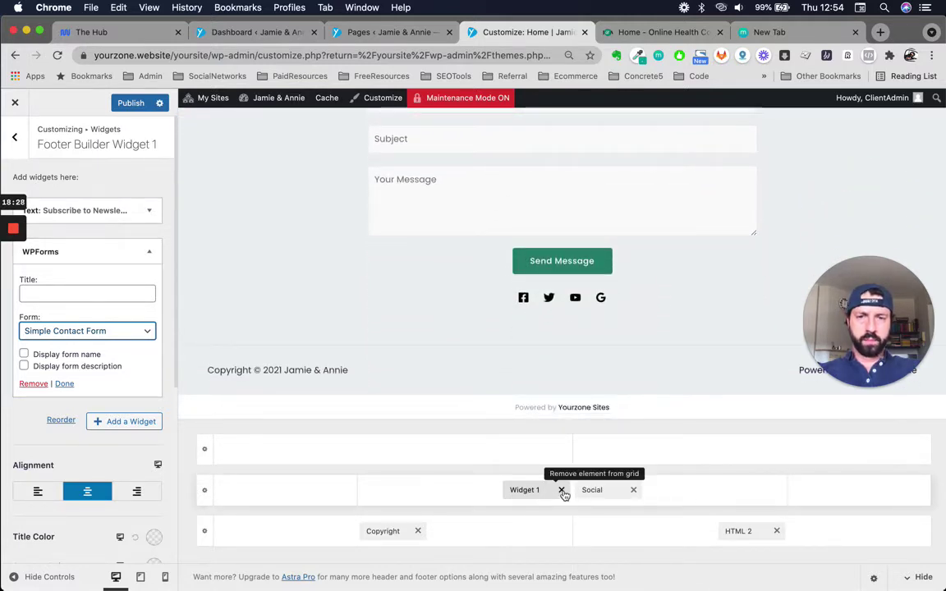
pyautogui.scroll(3, 449, 358)
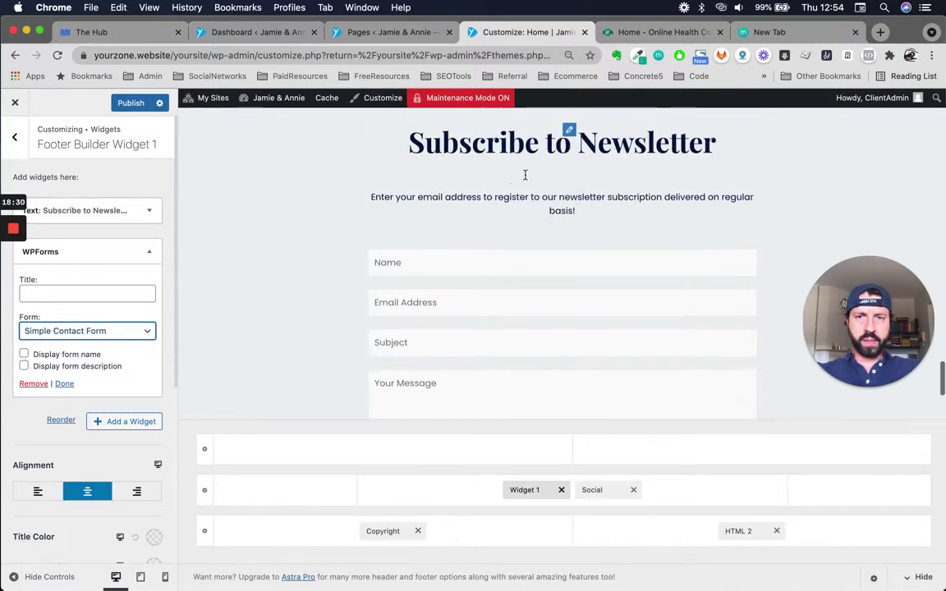
# Step: Change the title of the text widget in the footer's Widget 1 to "Contact Us"
pyautogui.click(82, 210)
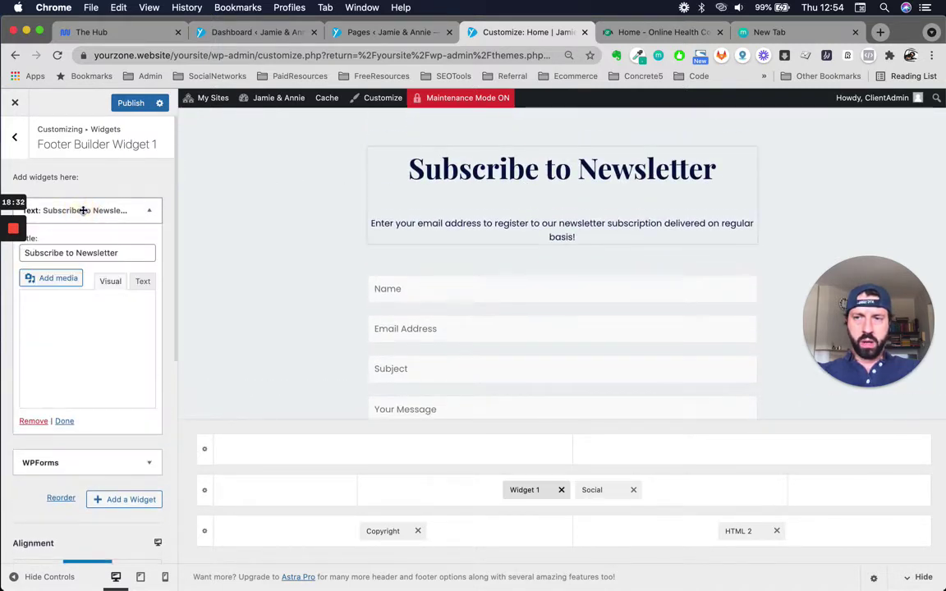
pyautogui.click(74, 256)
pyautogui.click(110, 255)
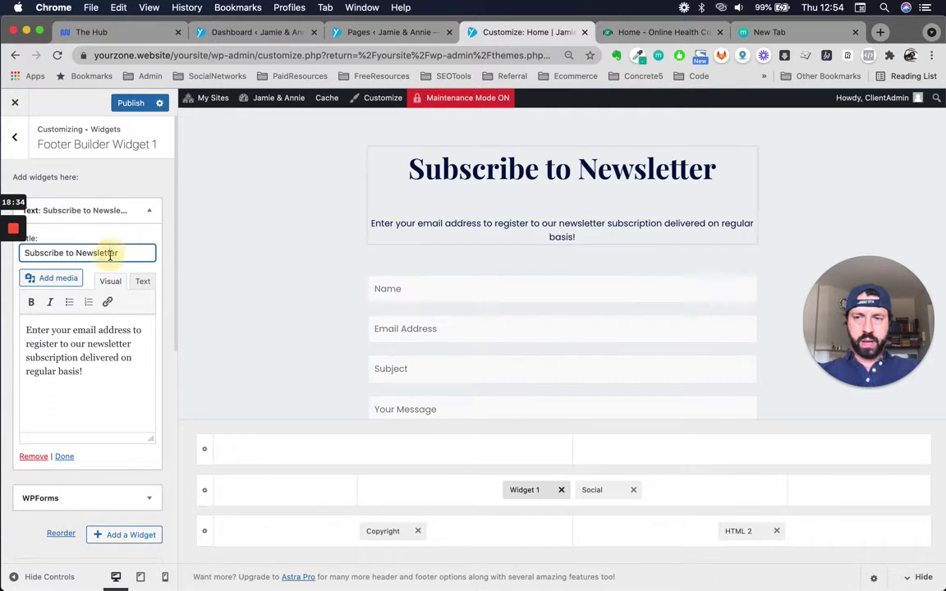
pyautogui.doubleClick(110, 256)
pyautogui.click(124, 250)
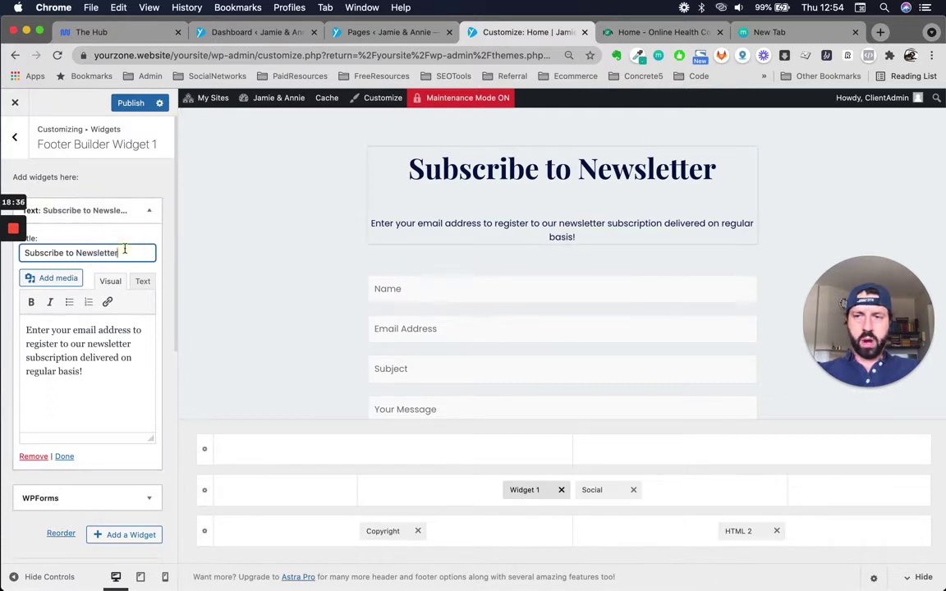
pyautogui.tripleClick(124, 250)
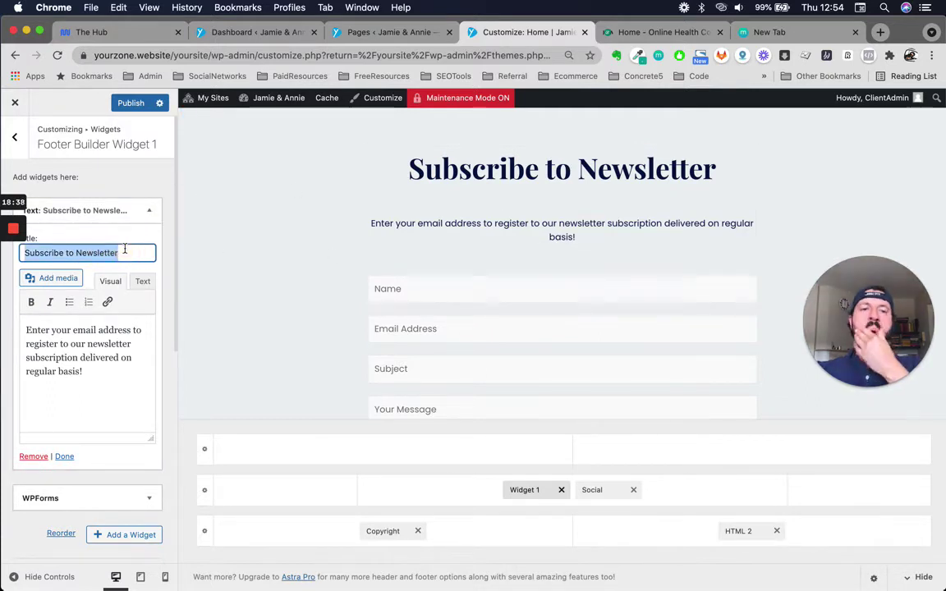
pyautogui.write('Contact Us')
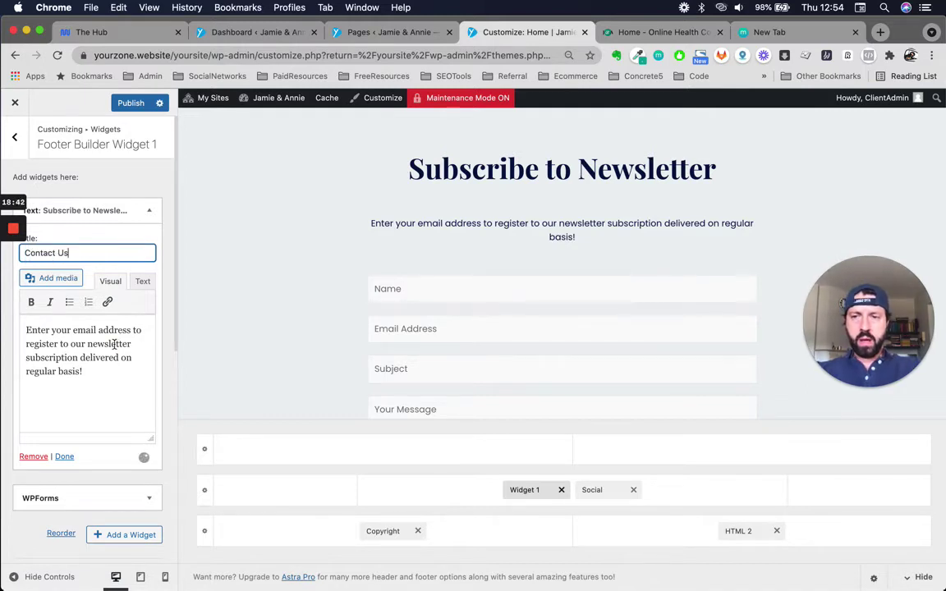
# Step: Remove the Widget 1 element, with its newsletter text and contact form, from the footer's middle row
pyautogui.click(114, 345)
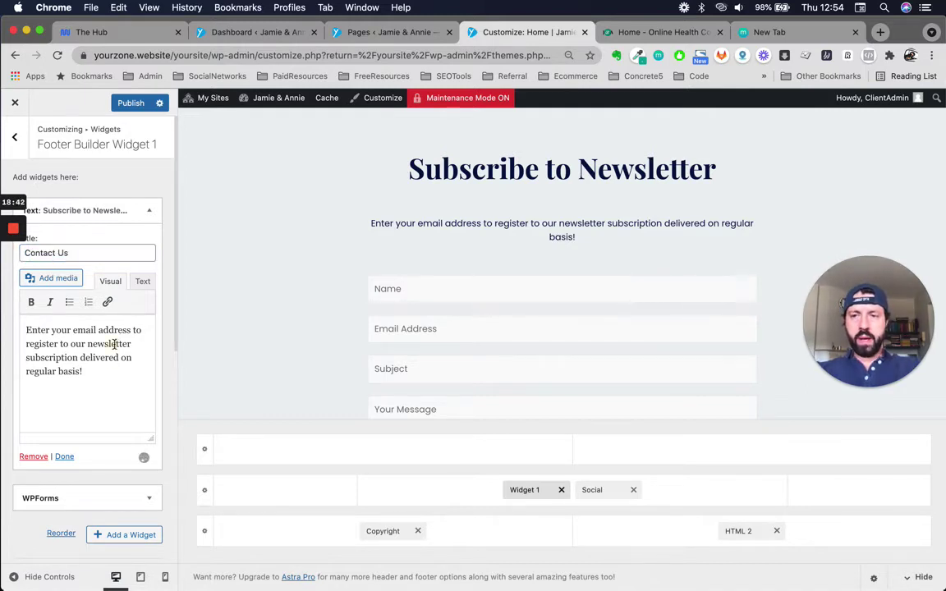
pyautogui.moveTo(28, 334); pyautogui.dragTo(127, 376)
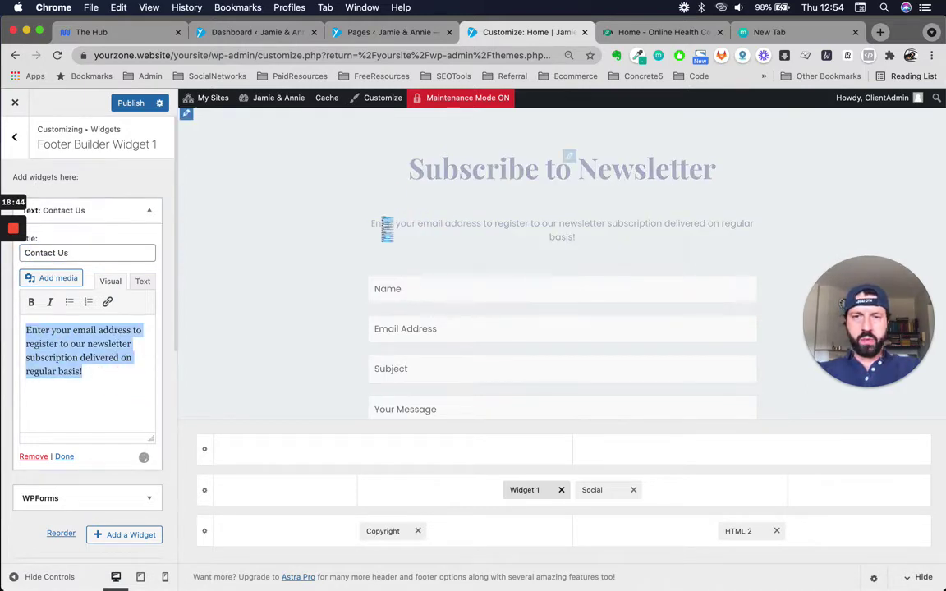
pyautogui.scroll(-4, 526, 277)
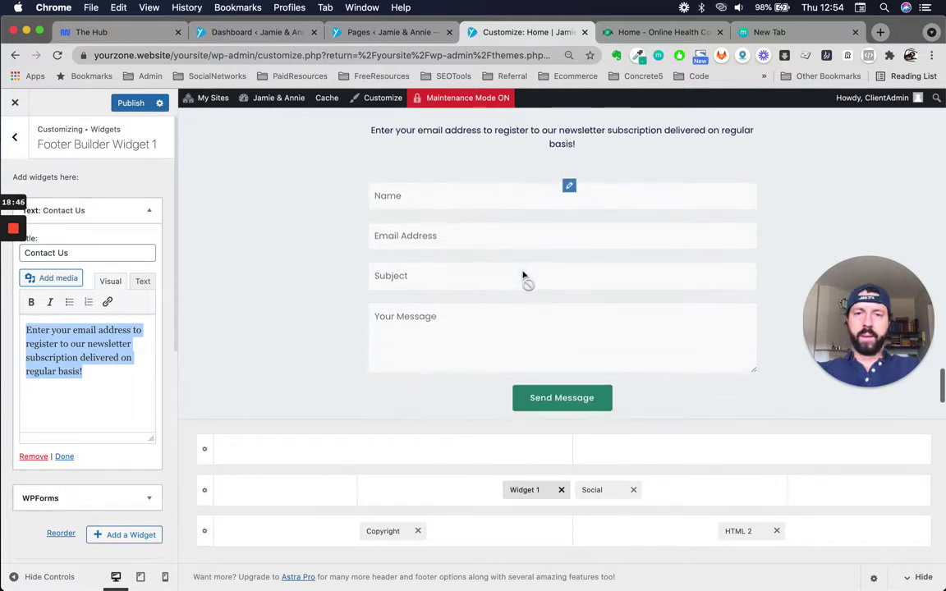
pyautogui.scroll(-2, 493, 300)
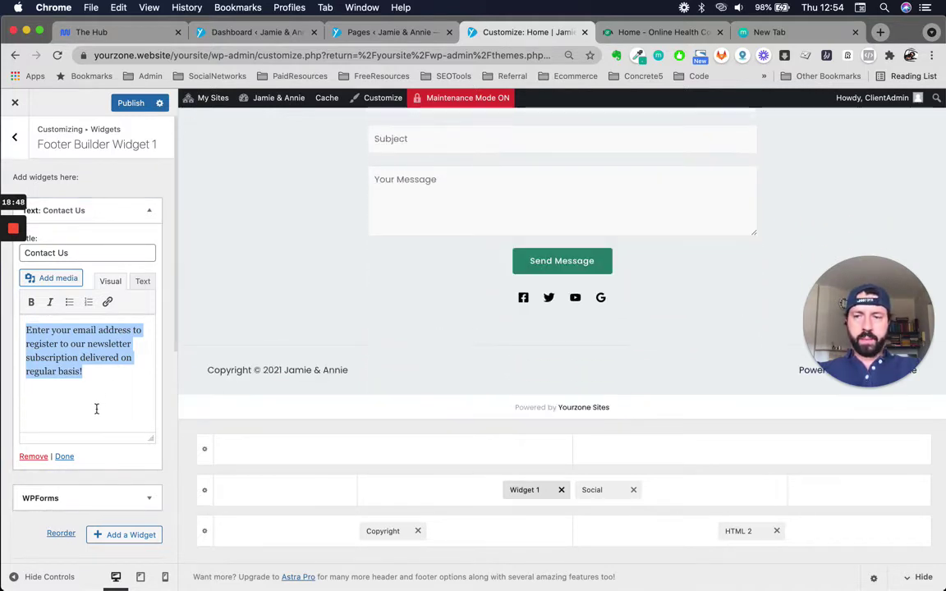
pyautogui.click(561, 490)
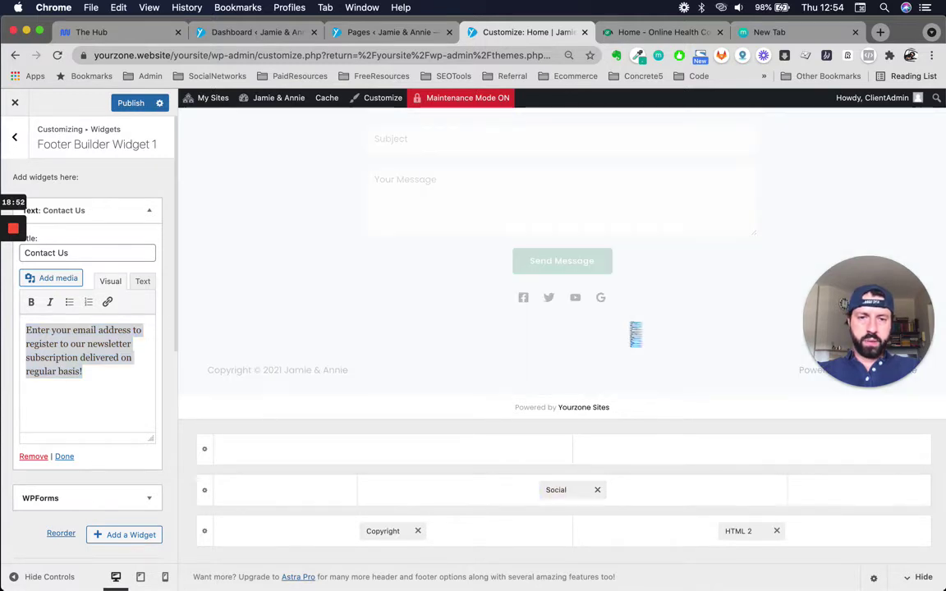
# Step: Try to move the Social element from the footer's middle row into the bottom row beside HTML 2
pyautogui.moveTo(568, 490); pyautogui.dragTo(661, 530)
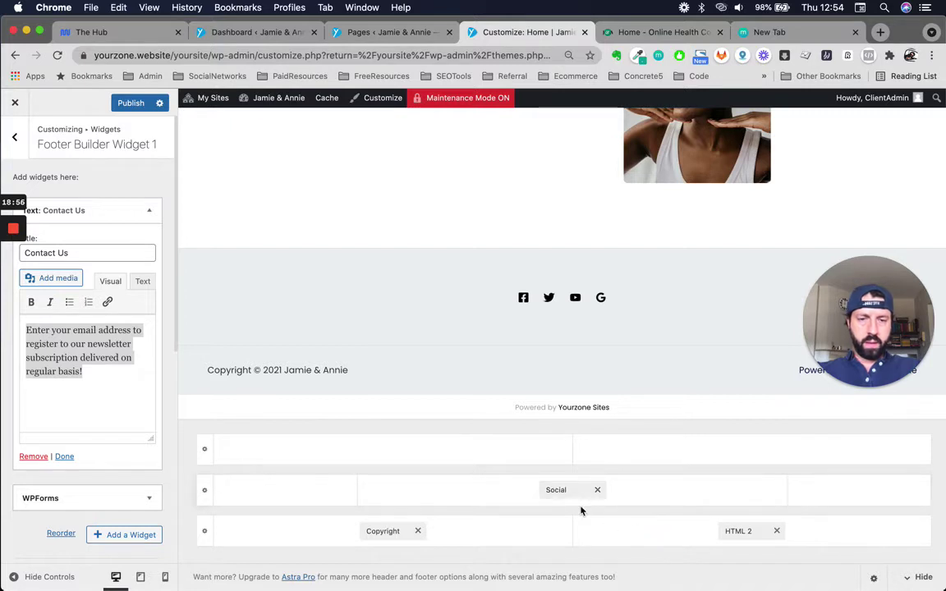
pyautogui.moveTo(574, 490); pyautogui.dragTo(678, 542)
pyautogui.click(708, 539)
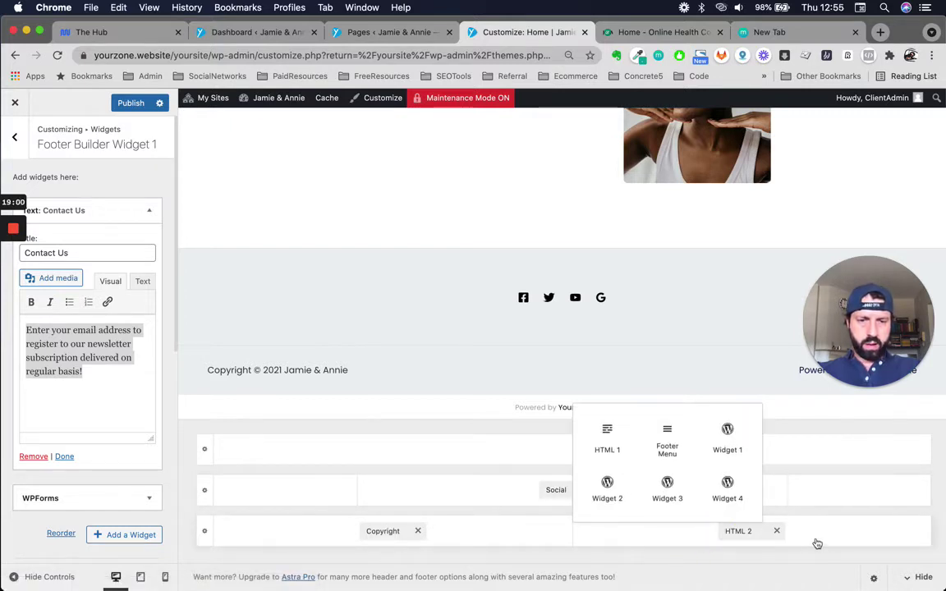
pyautogui.click(524, 521)
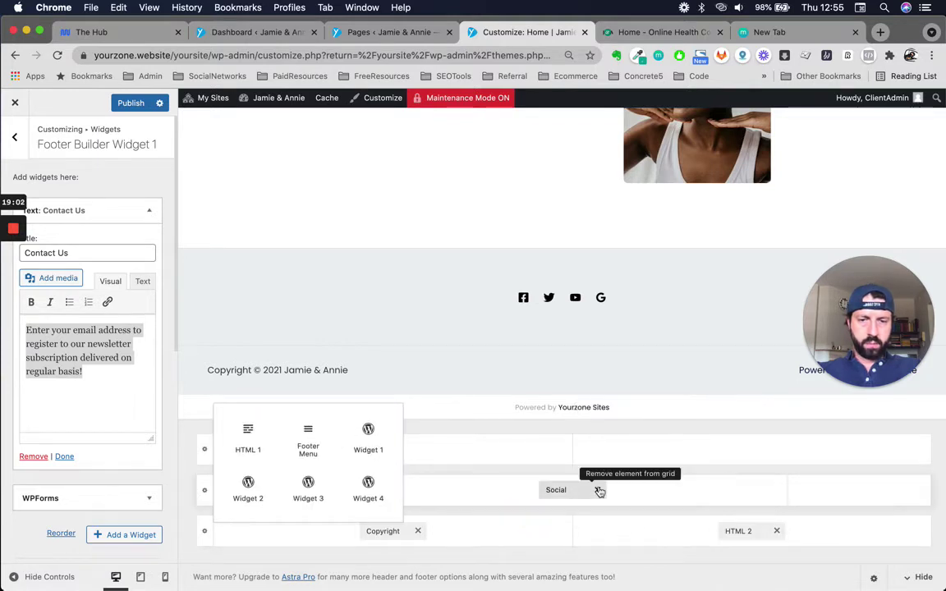
# Step: Remove the Social and HTML 2 elements from the footer, then add Social to the bottom row's second column
pyautogui.click(599, 491)
pyautogui.click(776, 530)
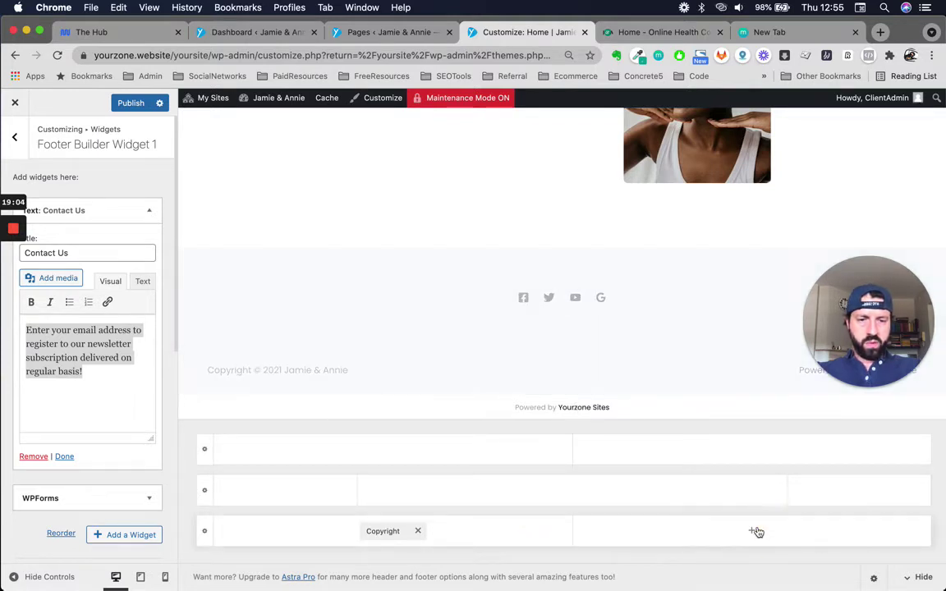
pyautogui.click(756, 532)
pyautogui.click(606, 389)
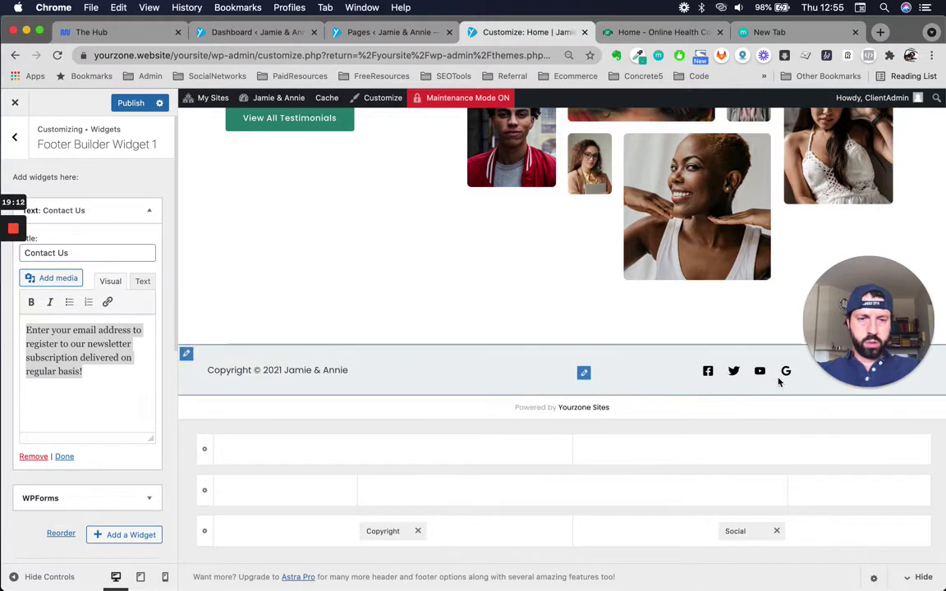
# Step: Replace the Google Reviews icon with a Behance icon in the footer's Social element
pyautogui.click(738, 532)
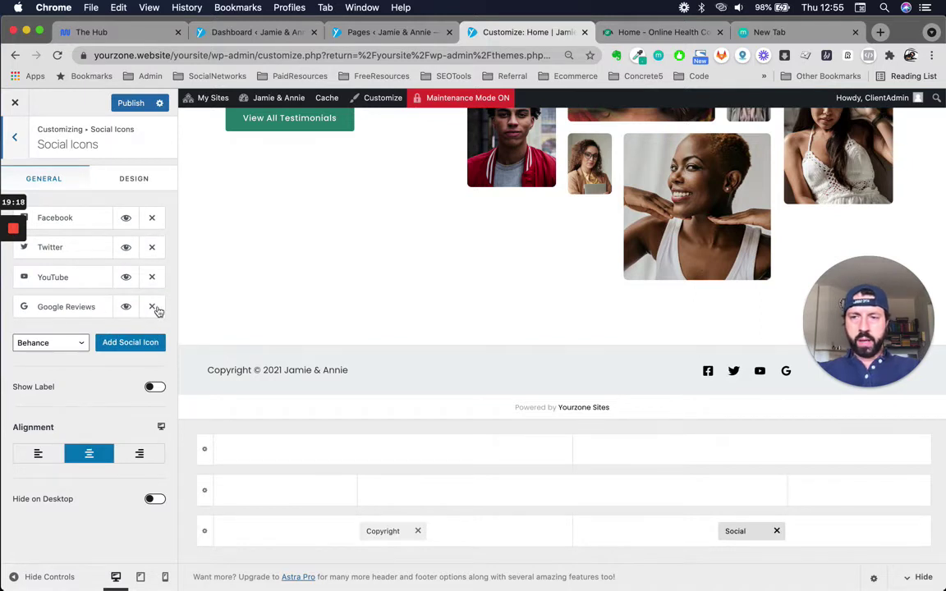
pyautogui.click(152, 307)
pyautogui.click(130, 313)
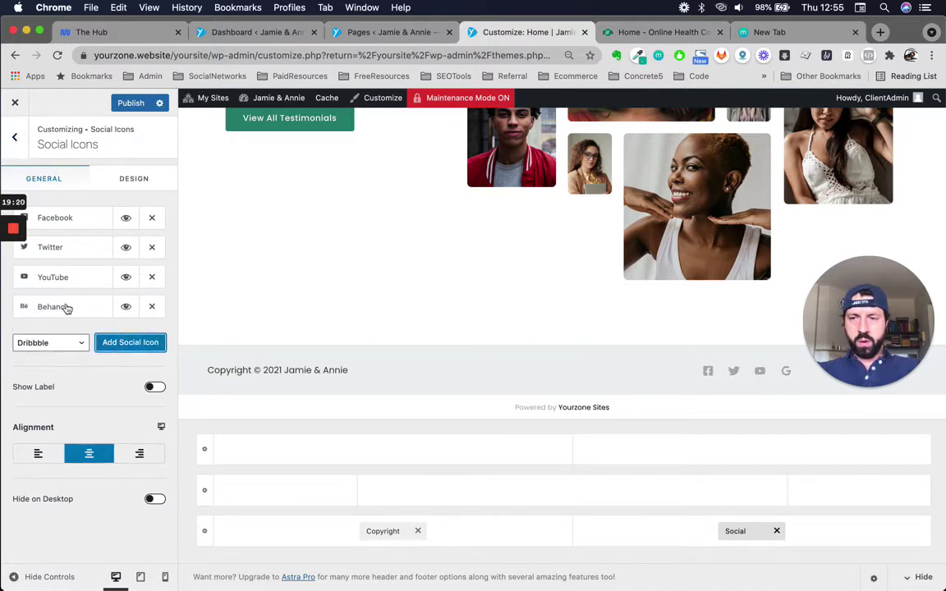
# Step: Add an Instagram icon to the footer's social icons and start filling in its URL
pyautogui.click(59, 345)
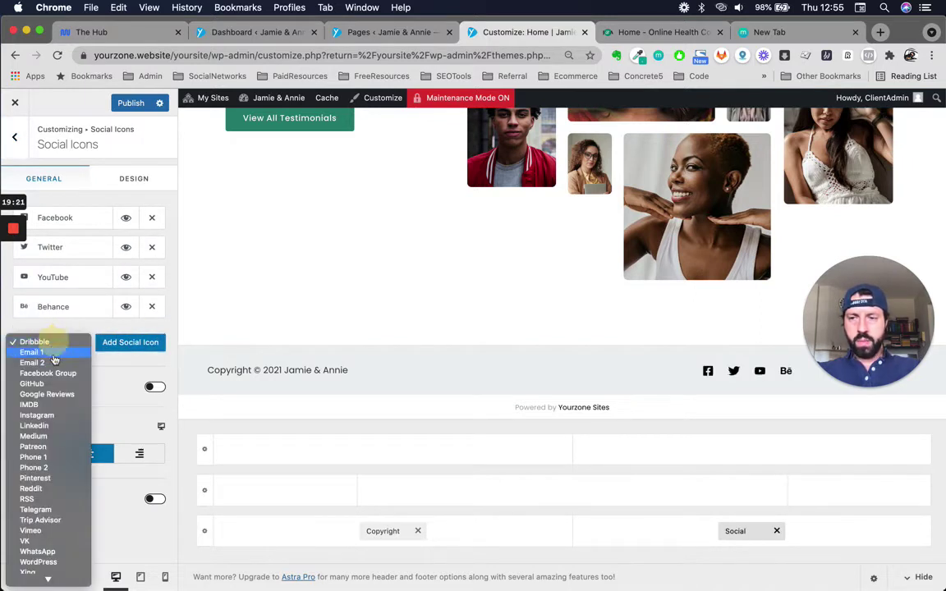
pyautogui.click(37, 415)
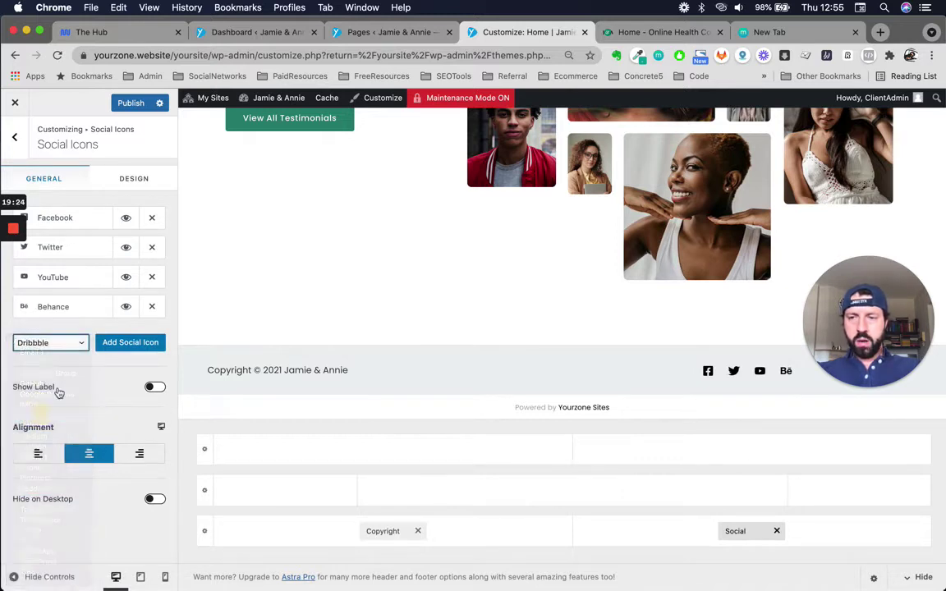
pyautogui.click(119, 351)
pyautogui.click(71, 344)
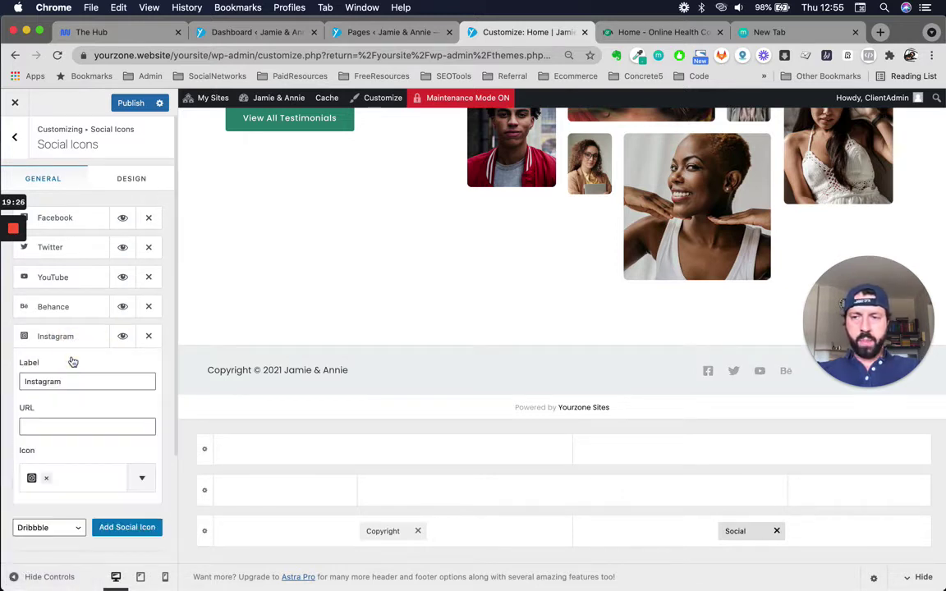
pyautogui.click(68, 426)
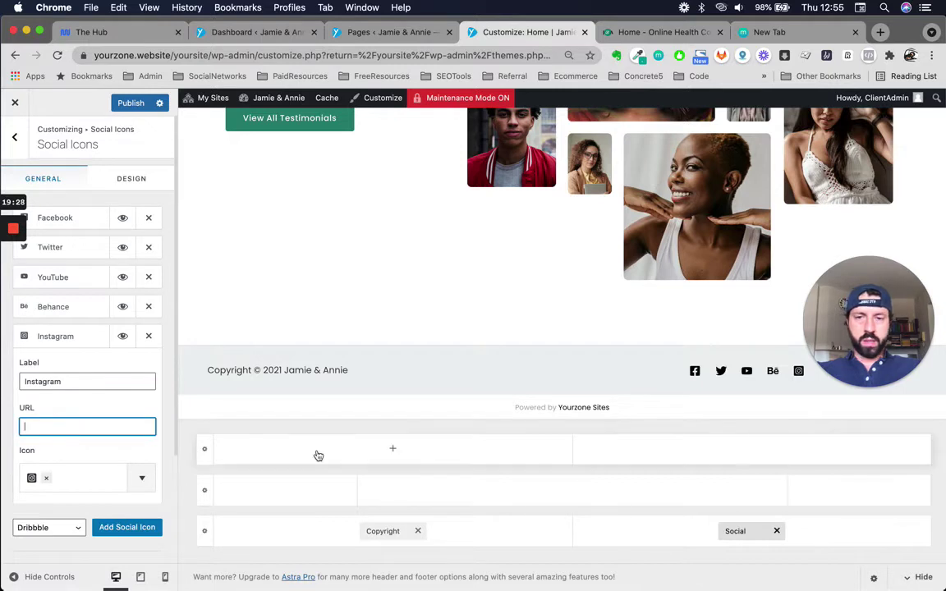
# Step: Append "| Upgrading Your Mind" after [site_title] in the footer's Copyright text
pyautogui.click(382, 531)
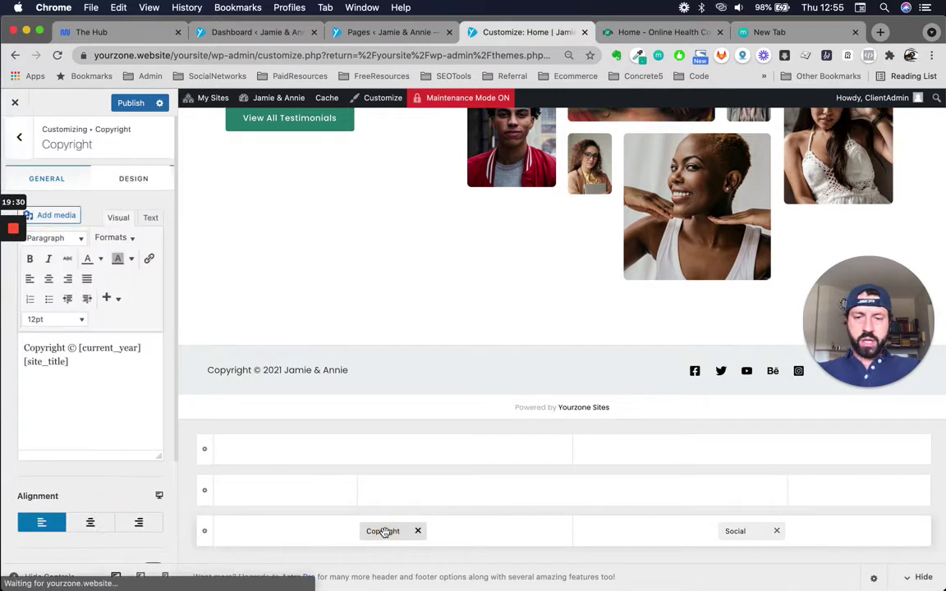
pyautogui.click(99, 388)
pyautogui.press('super+a')
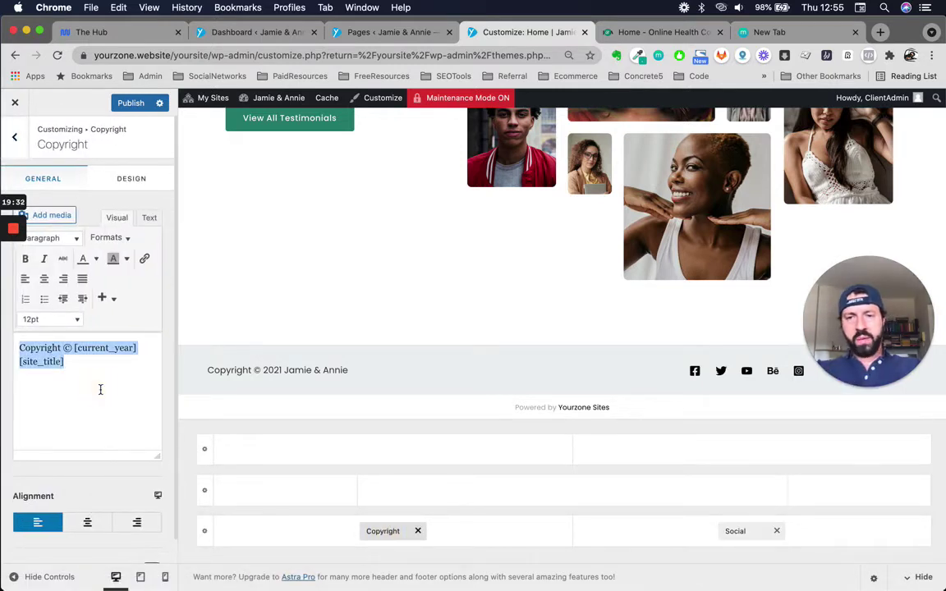
pyautogui.click(117, 361)
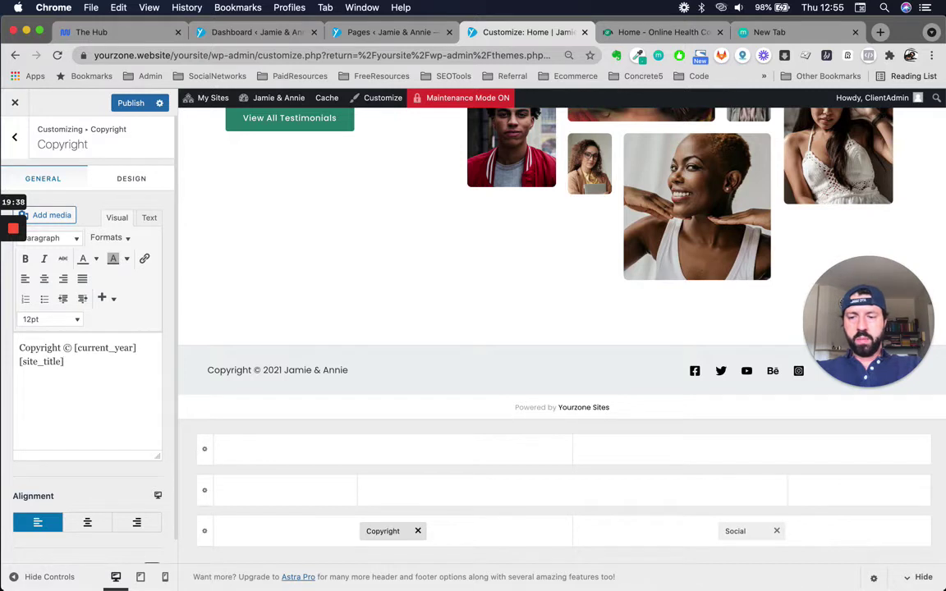
pyautogui.write('|')
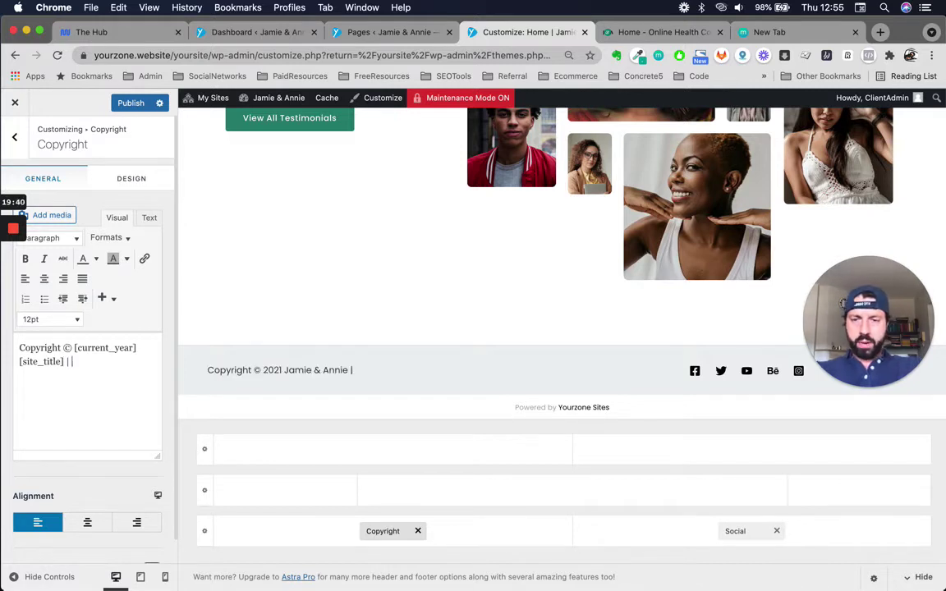
pyautogui.write(' Upgrading Your Mind')
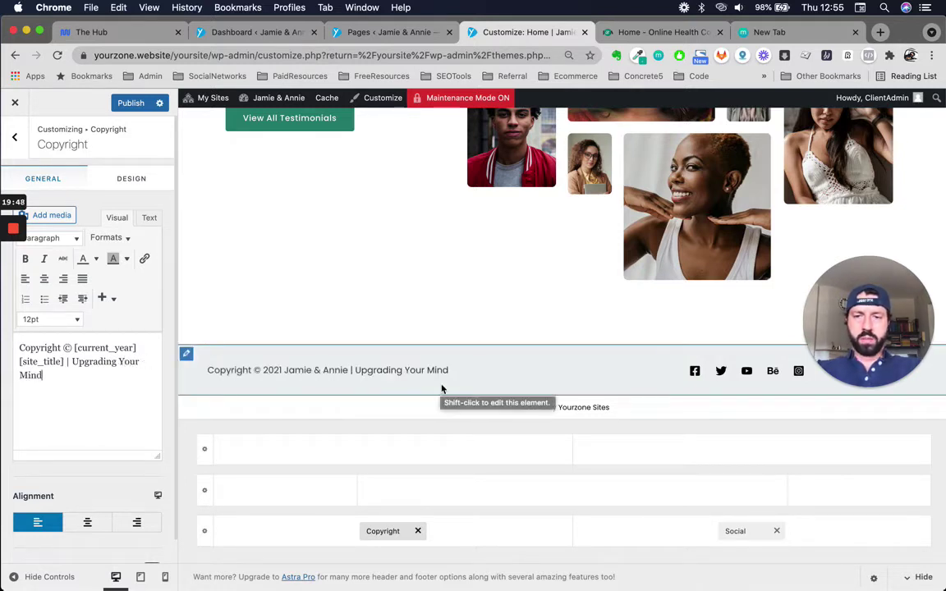
# Step: Publish the footer changes and return to the main customizer options with the preview showing the page header
pyautogui.click(128, 103)
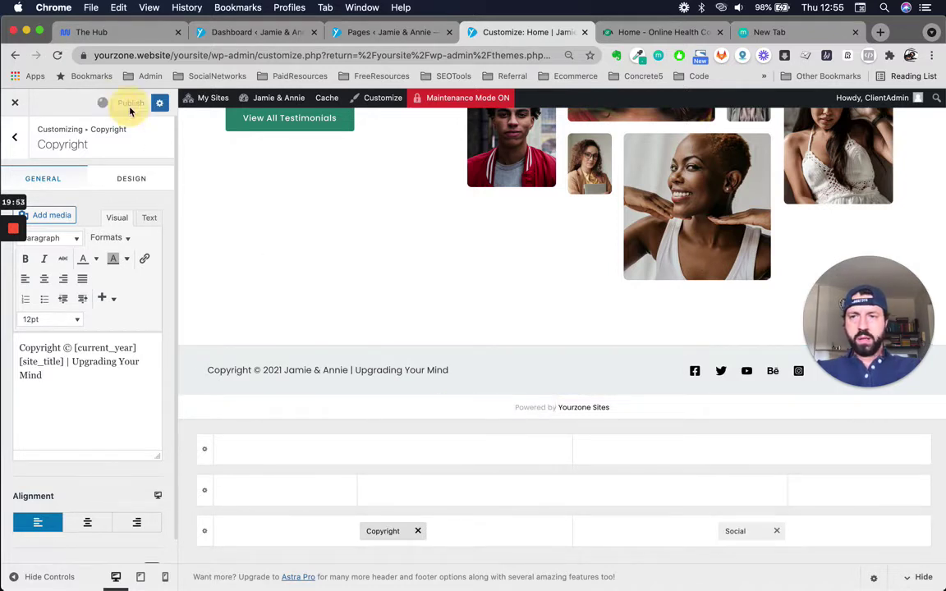
pyautogui.click(17, 142)
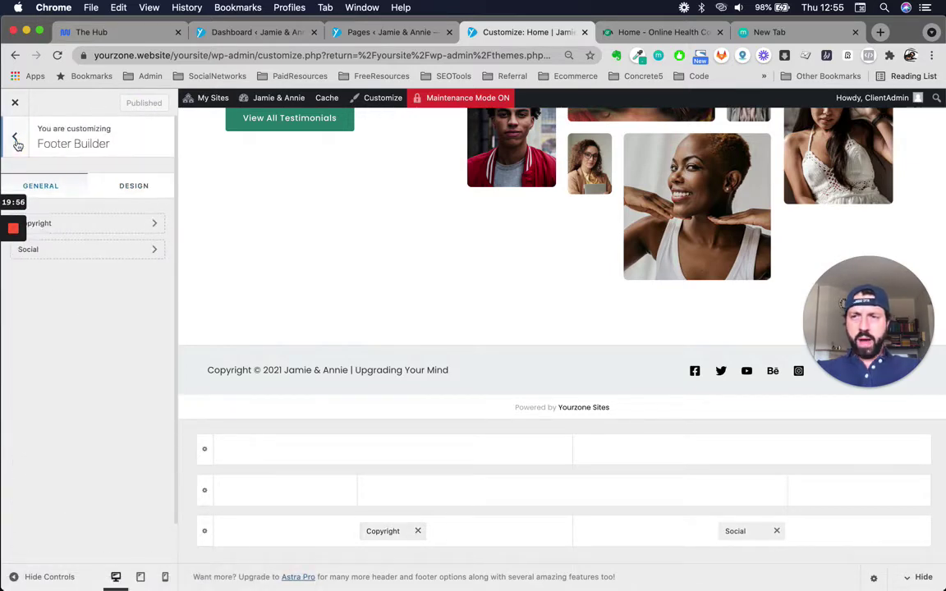
pyautogui.click(15, 138)
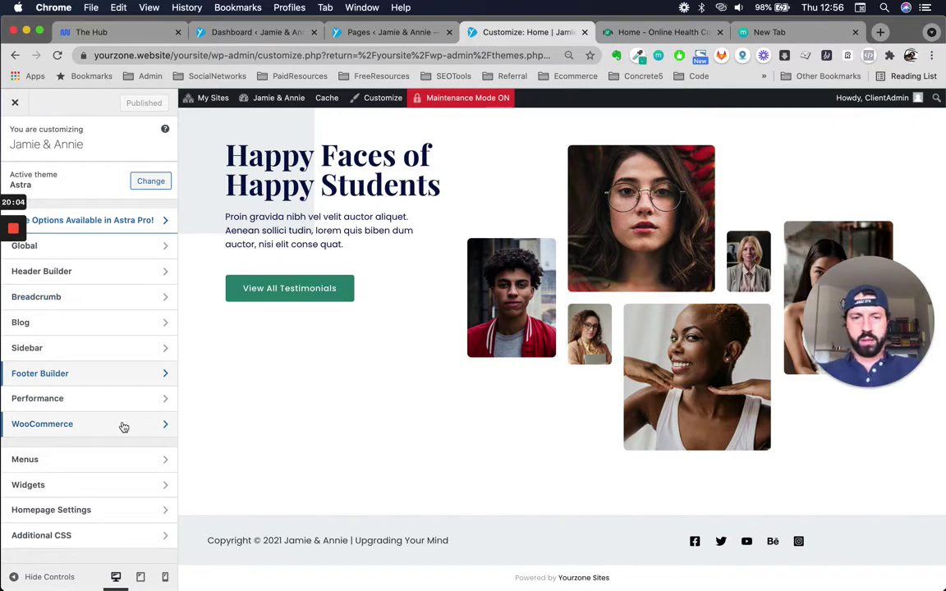
pyautogui.scroll(15, 521, 420)
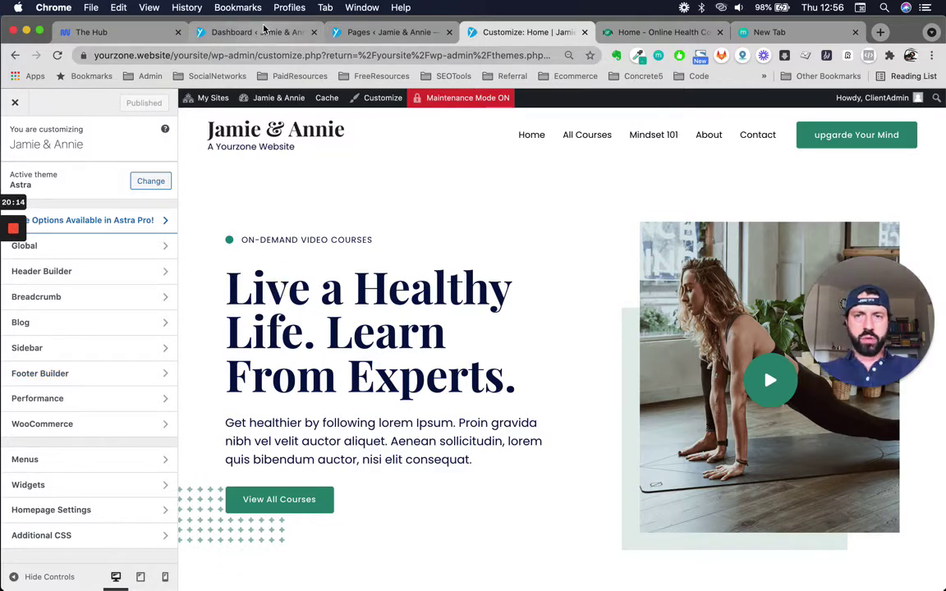
# Step: Close the customizer, open the live site in a new browser tab and look through its home page
pyautogui.click(14, 104)
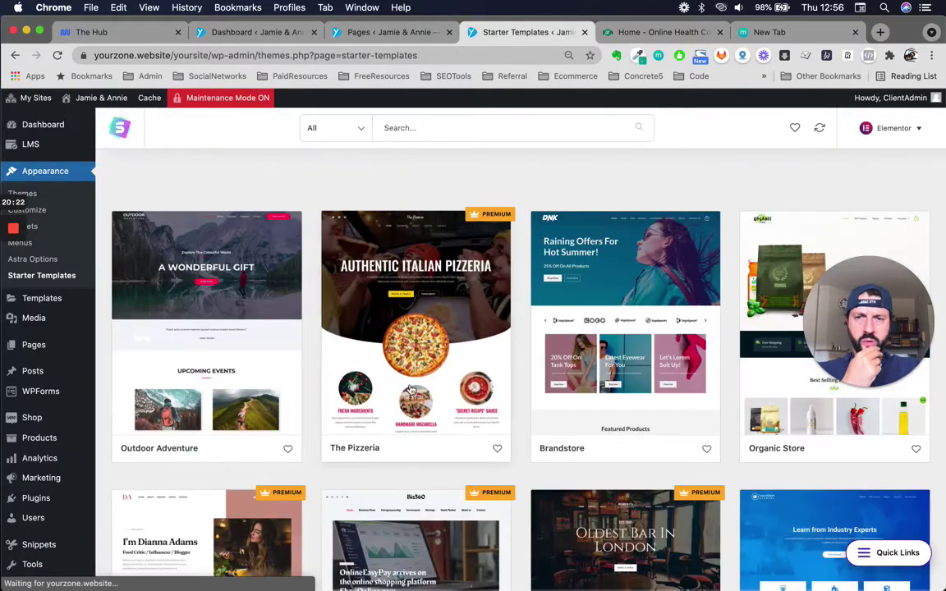
pyautogui.moveTo(86, 105)
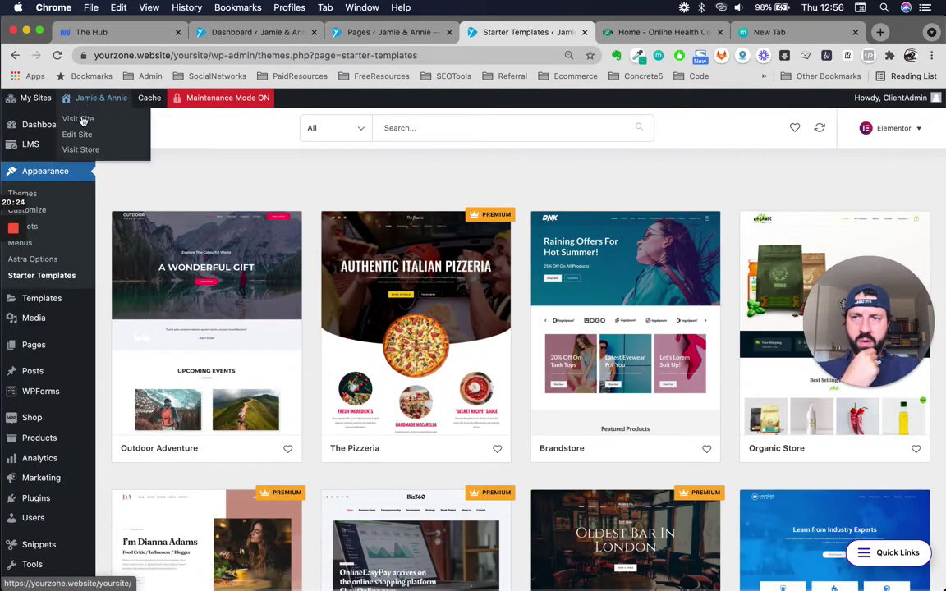
pyautogui.rightClick(81, 120)
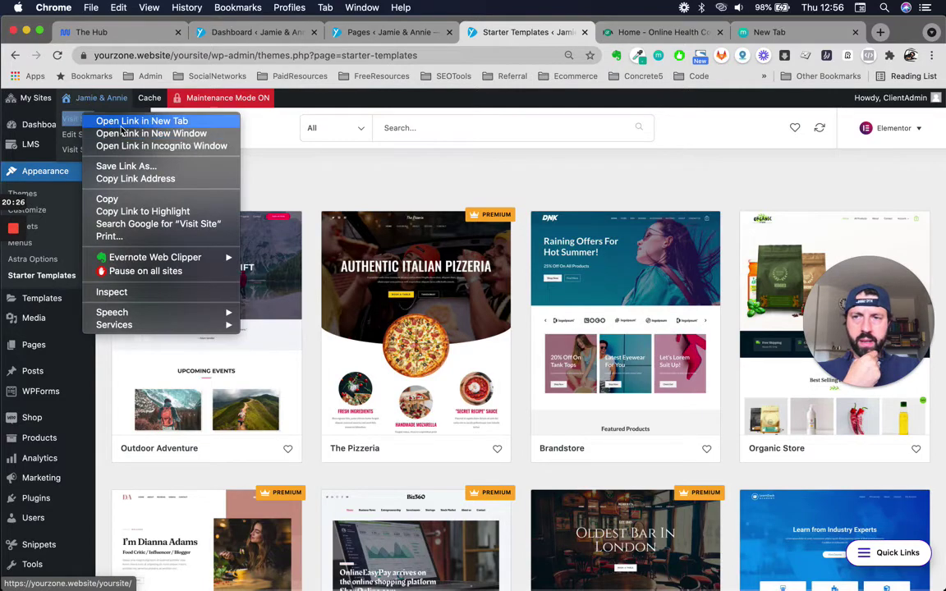
pyautogui.click(135, 121)
pyautogui.click(587, 33)
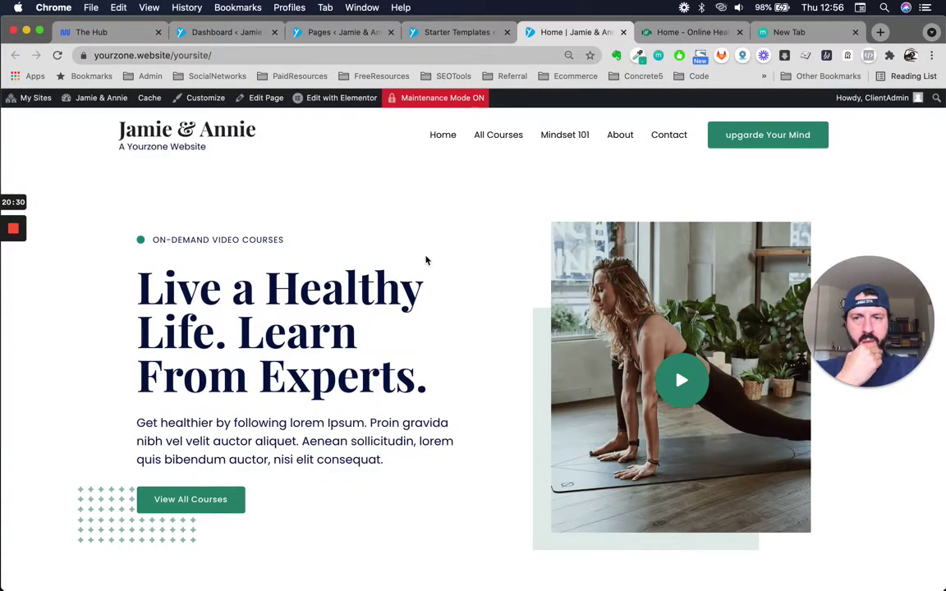
pyautogui.scroll(-15, 425, 260)
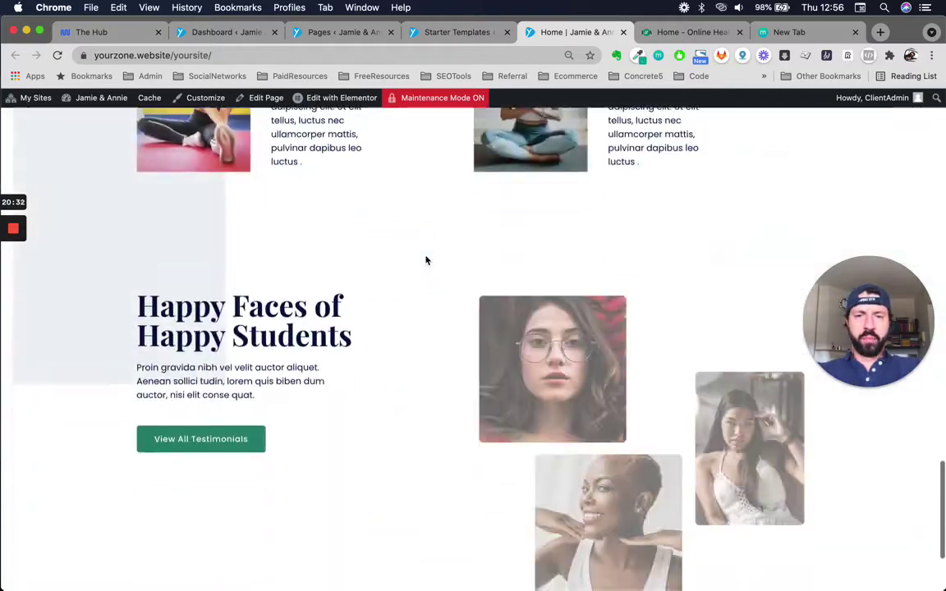
# Step: Finish looking through the live home page and open it for editing in Elementor
pyautogui.scroll(-5, 425, 260)
pyautogui.scroll(20, 426, 260)
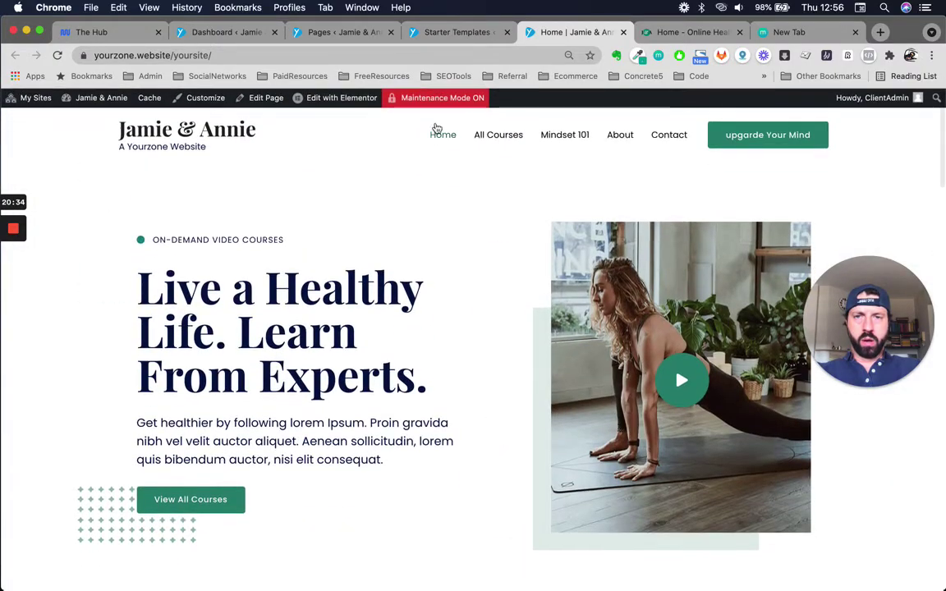
pyautogui.moveTo(335, 104)
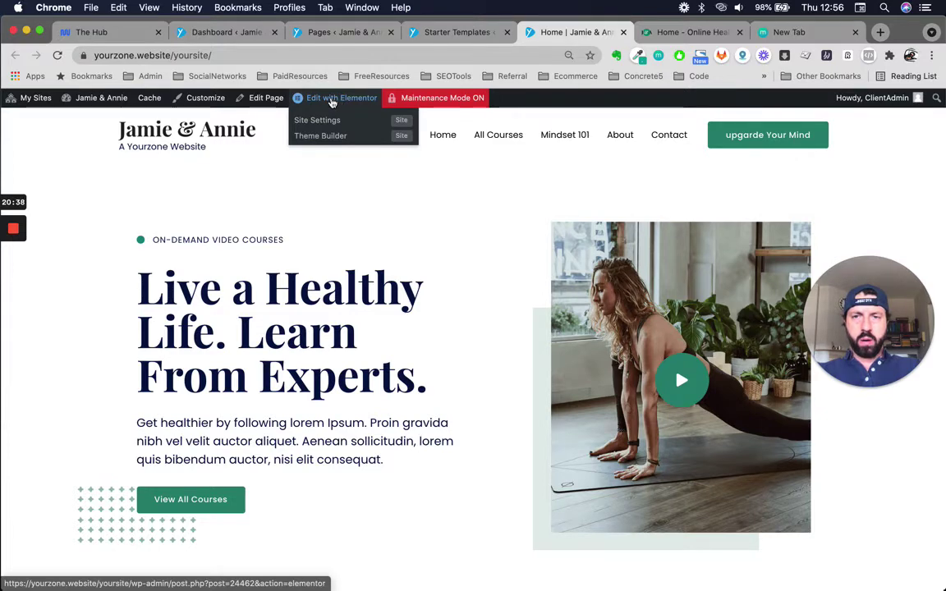
pyautogui.click(333, 100)
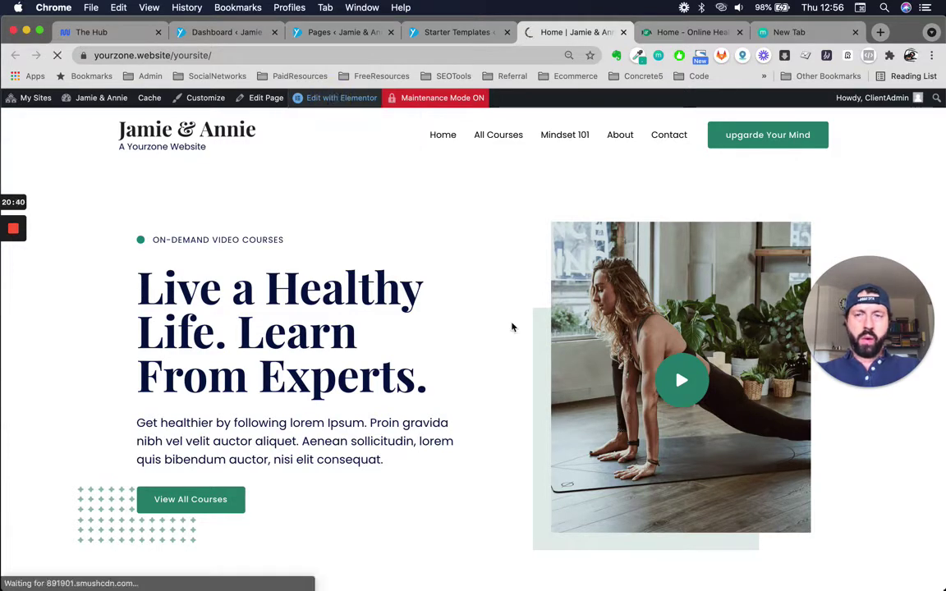
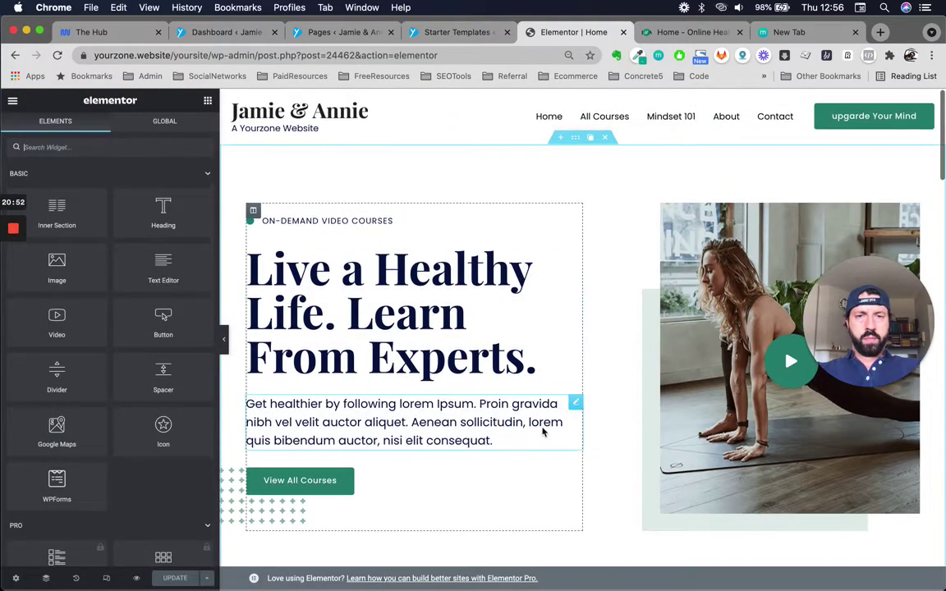
# Step: Open the section settings of the hero section and of the Featured In section below it
pyautogui.scroll(-2, 542, 432)
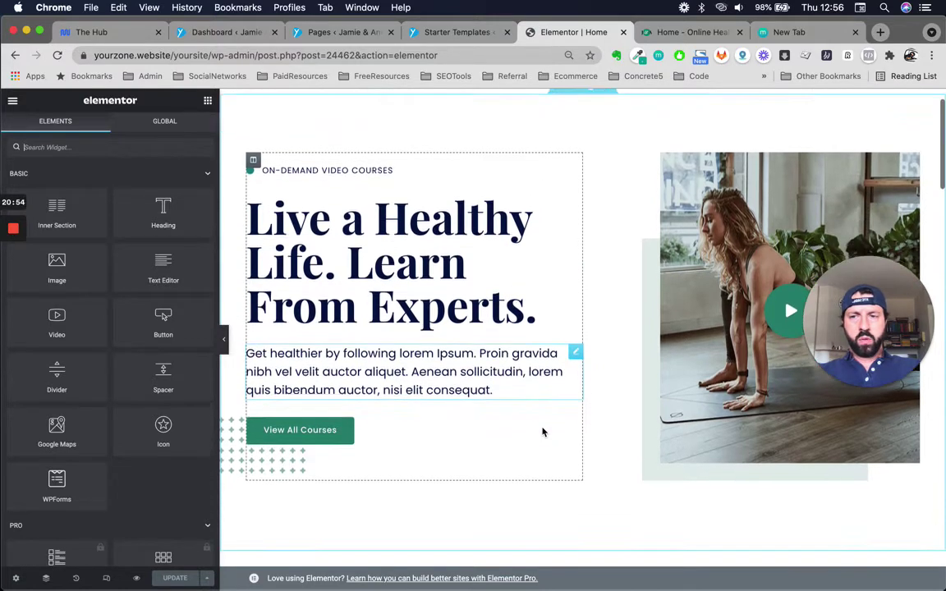
pyautogui.scroll(1, 542, 433)
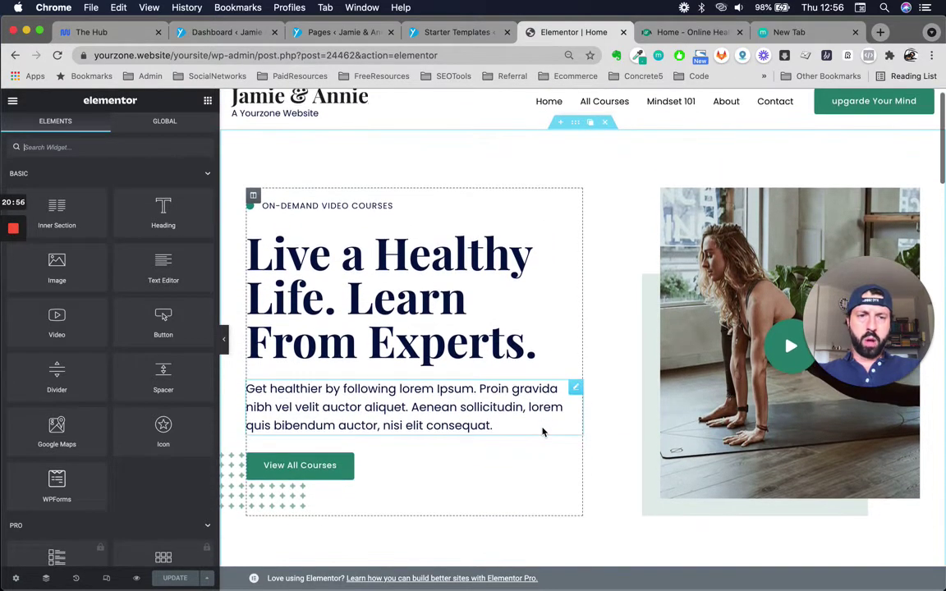
pyautogui.click(573, 123)
pyautogui.scroll(-3, 517, 333)
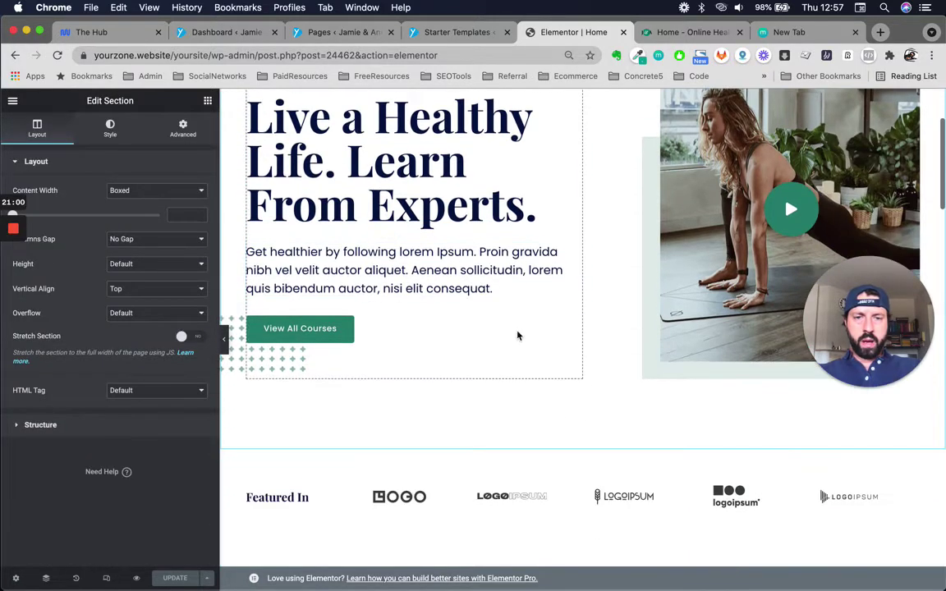
pyautogui.click(577, 445)
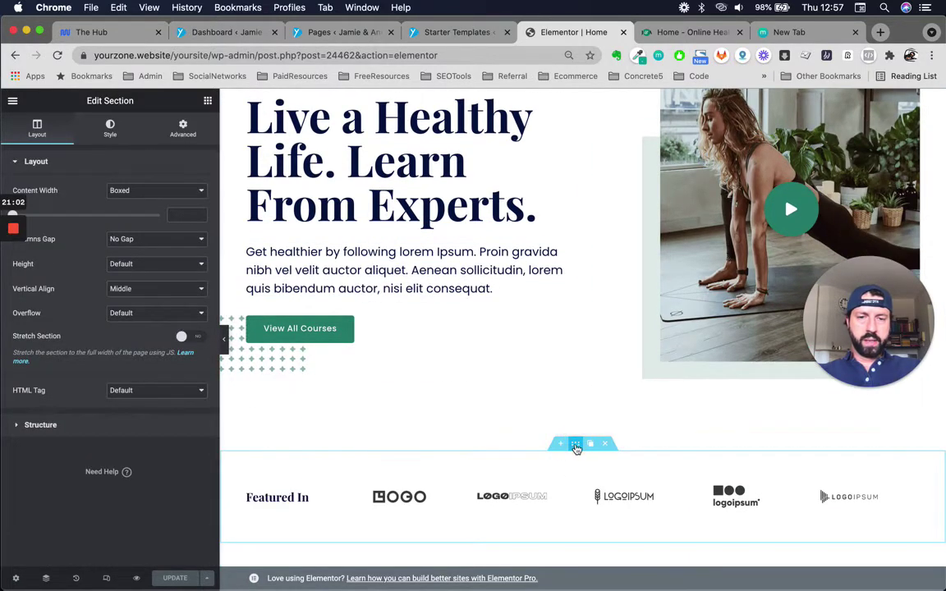
pyautogui.scroll(-2, 462, 393)
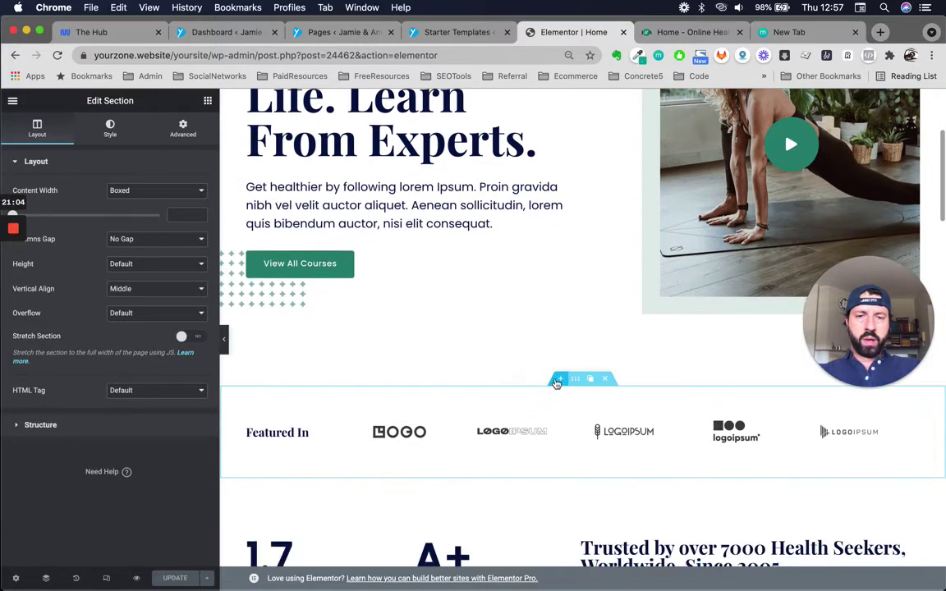
# Step: Add an empty three-column section above the Featured In section and delete it again
pyautogui.click(559, 380)
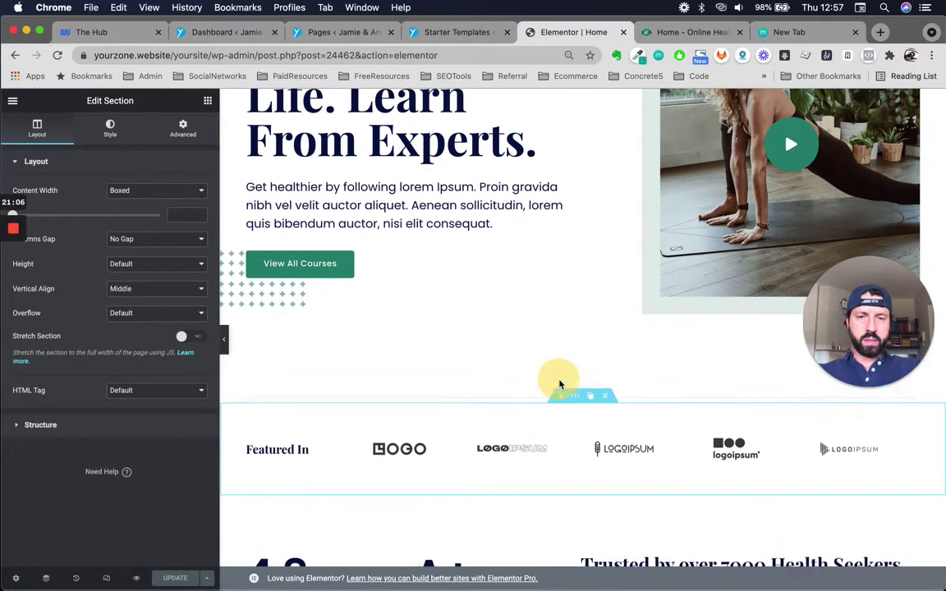
pyautogui.click(554, 441)
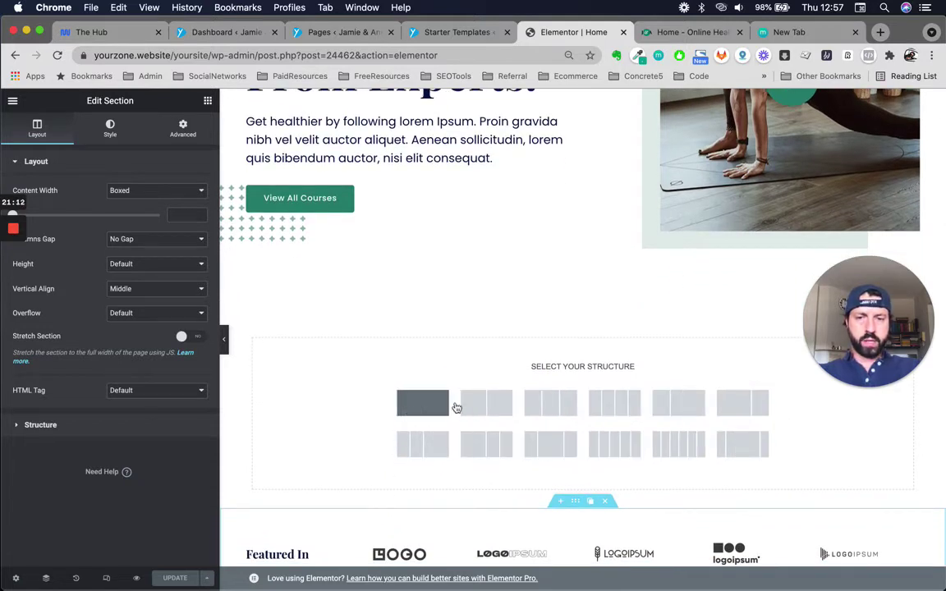
pyautogui.click(529, 403)
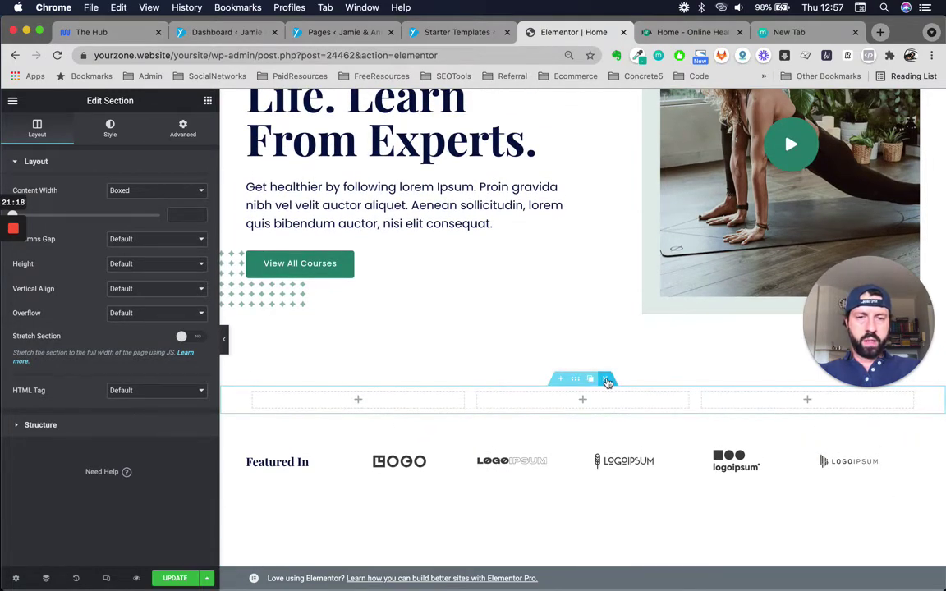
pyautogui.click(605, 380)
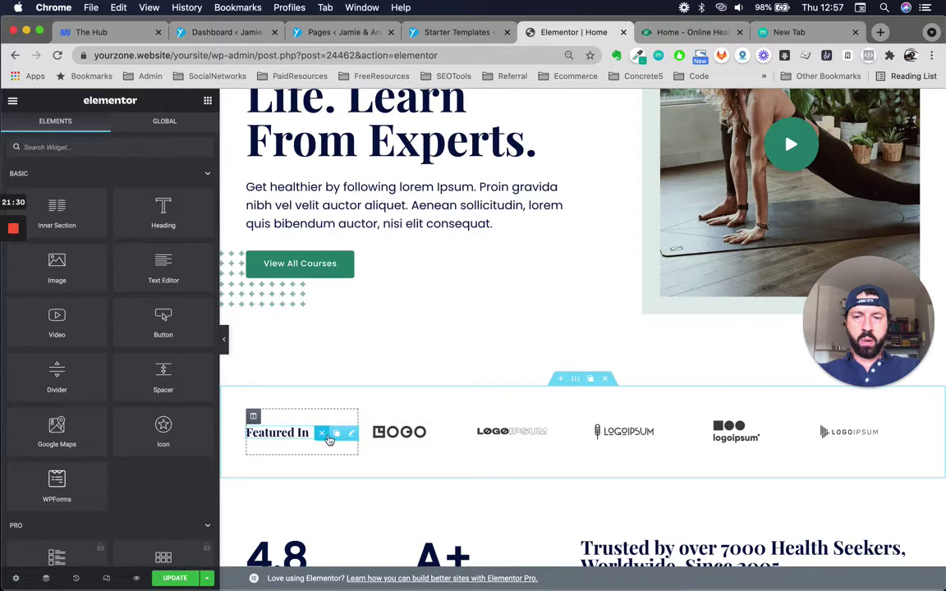
# Step: Open the Featured In heading's title for editing
pyautogui.click(351, 434)
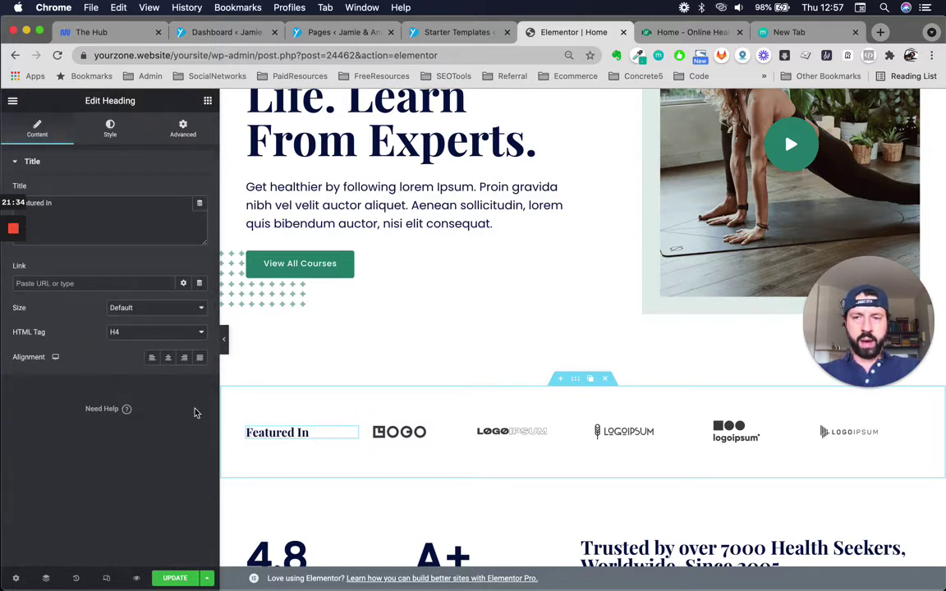
pyautogui.click(74, 220)
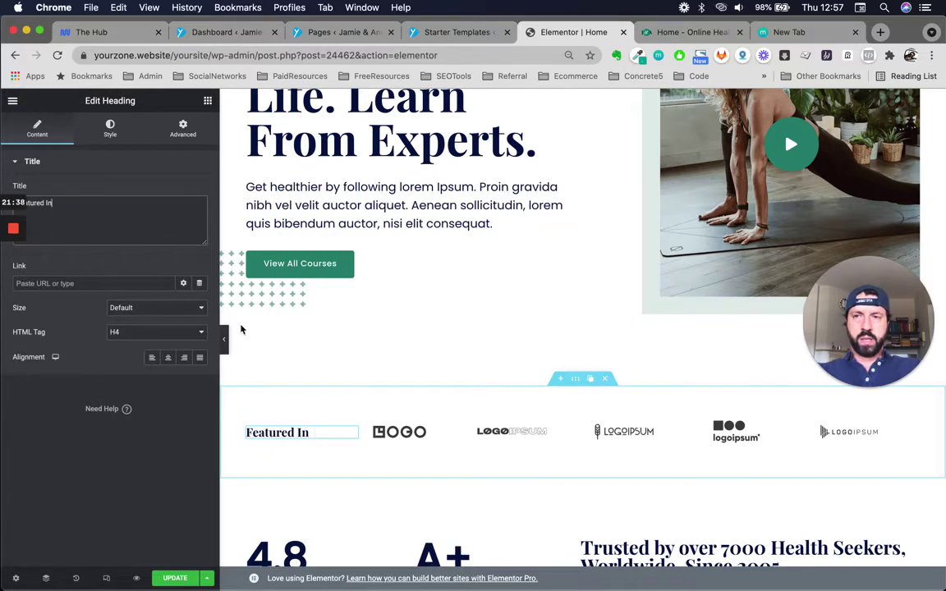
# Step: Insert "Hi!" after "Life." in the hero headline
pyautogui.scroll(3, 334, 253)
pyautogui.click(334, 254)
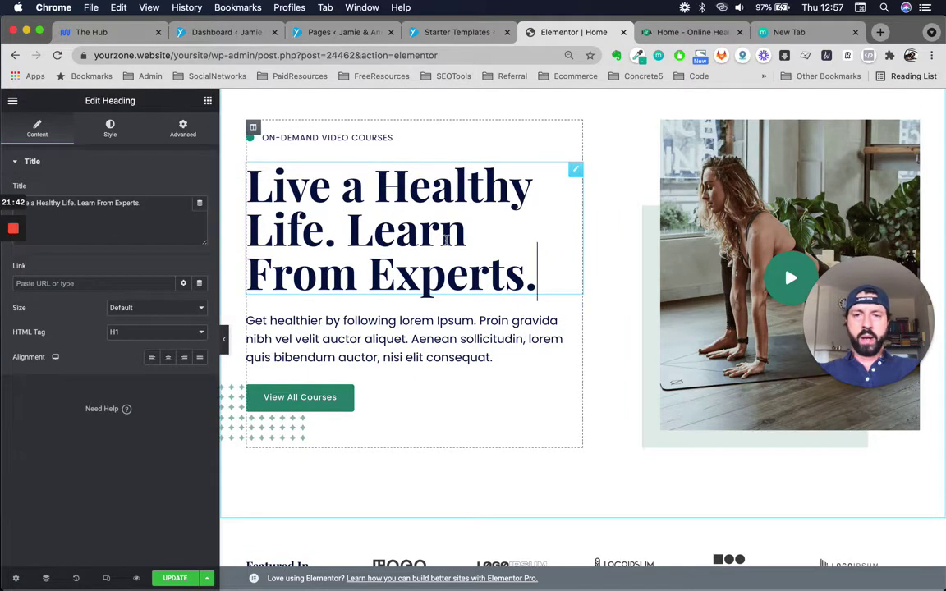
pyautogui.click(446, 240)
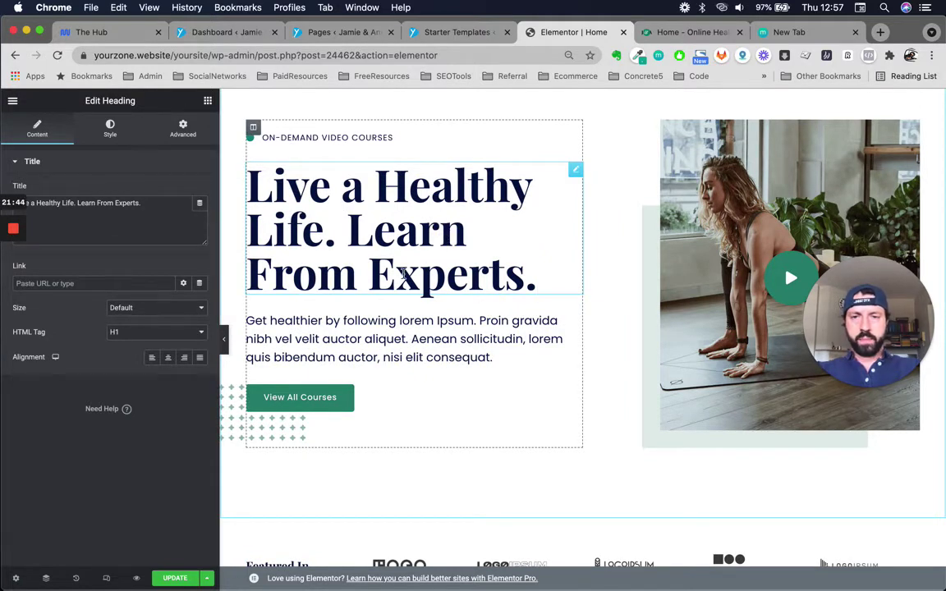
pyautogui.click(337, 237)
pyautogui.write('Hi!')
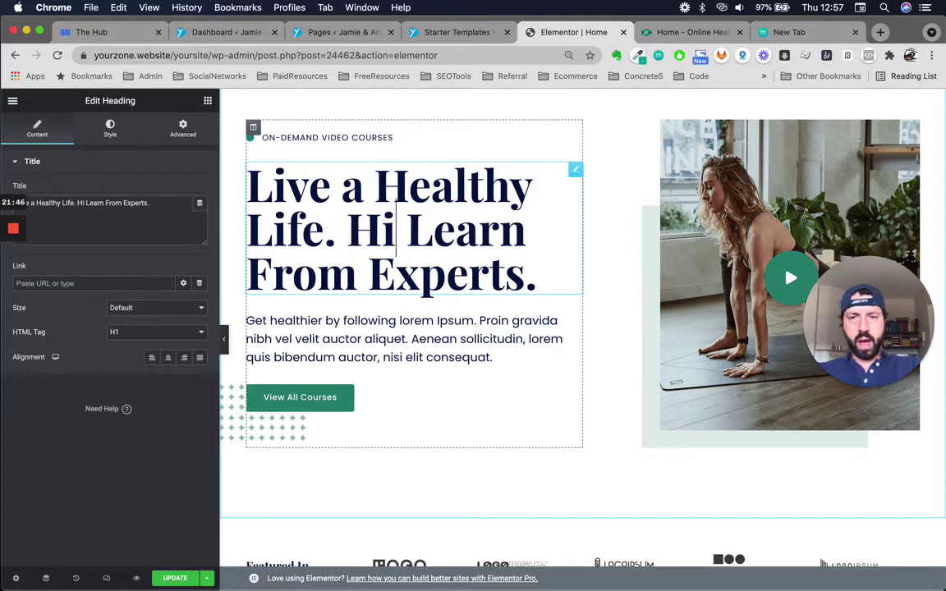
# Step: Open the hero paragraph beneath the headline for text editing
pyautogui.click(380, 317)
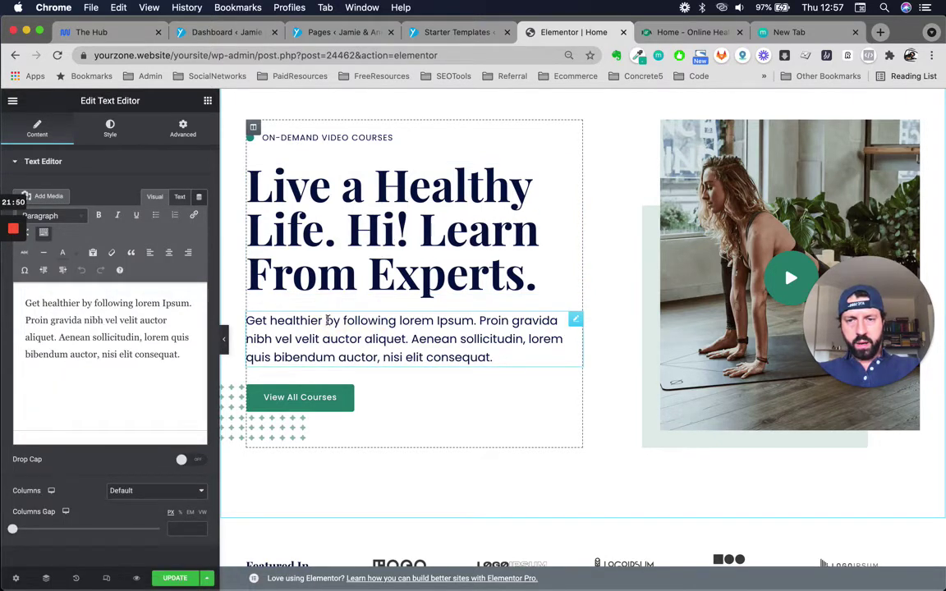
pyautogui.click(105, 312)
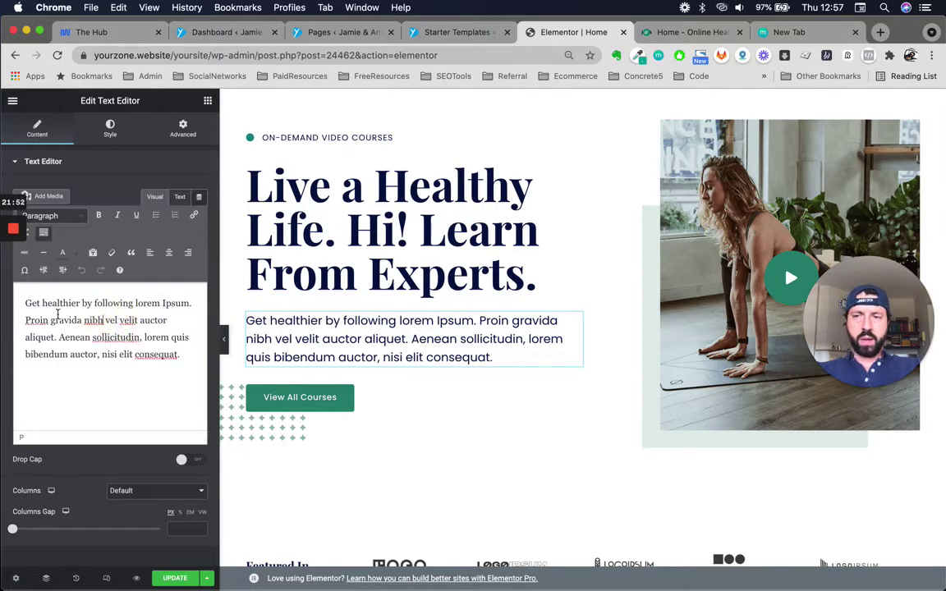
pyautogui.scroll(-2, 420, 365)
pyautogui.scroll(1, 421, 365)
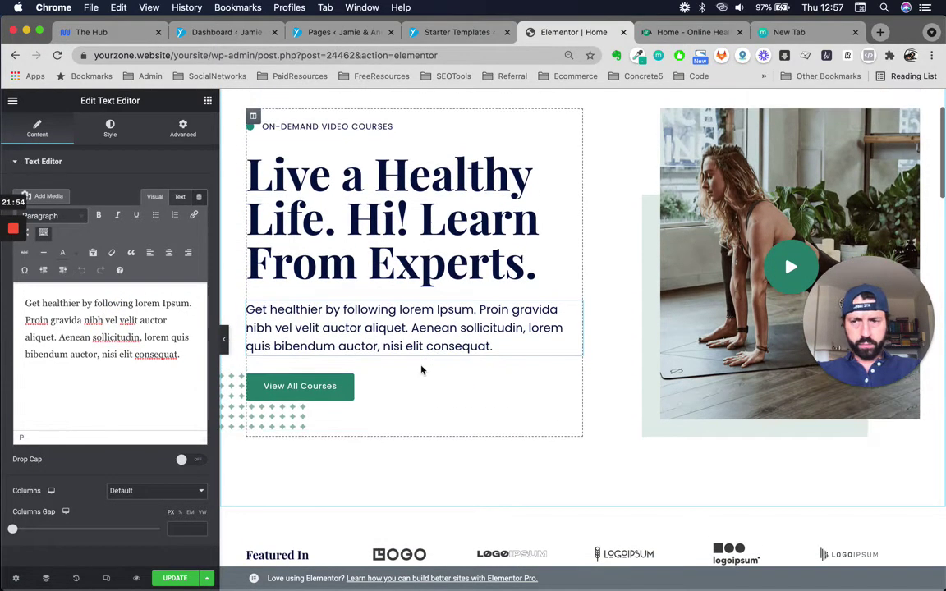
# Step: Link the hero's View All Courses button to the All Courses page by searching for "course", and show the additional link options
pyautogui.scroll(-1, 424, 380)
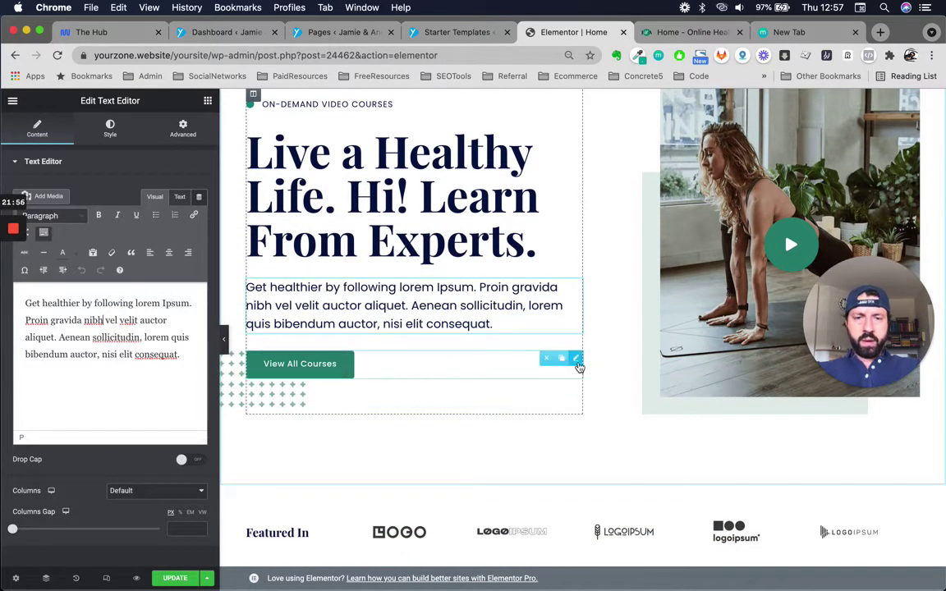
pyautogui.click(576, 363)
pyautogui.scroll(3, 411, 284)
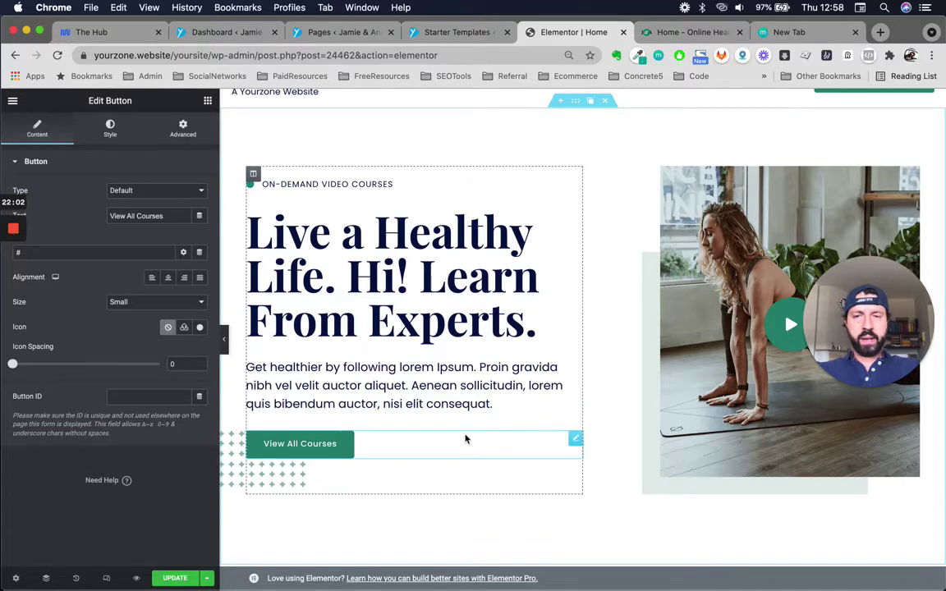
pyautogui.click(133, 252)
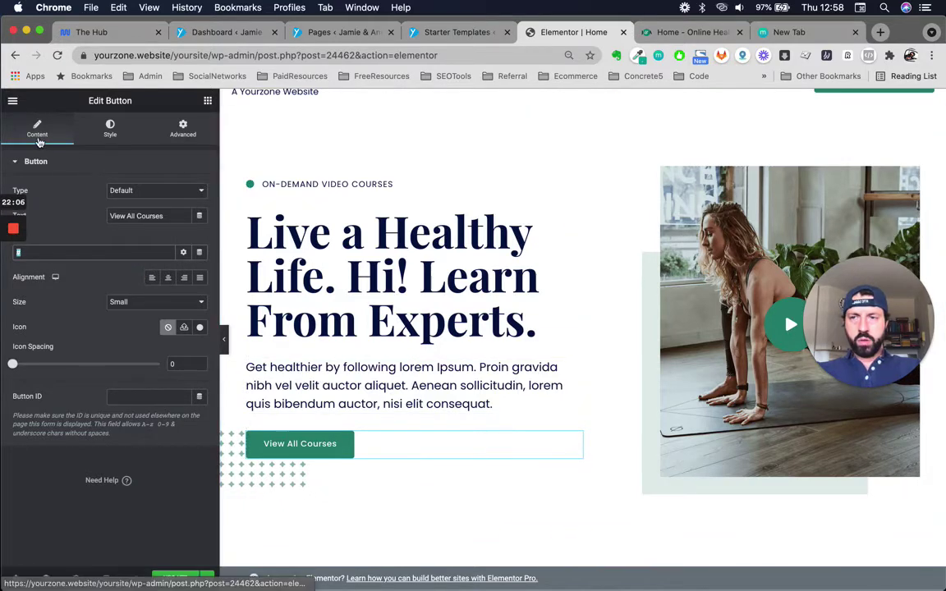
pyautogui.click(16, 163)
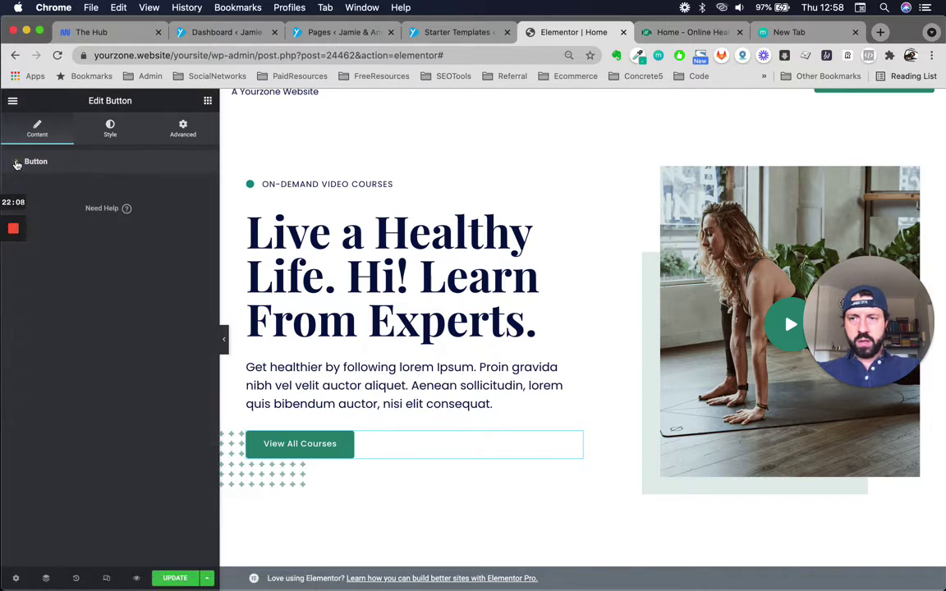
pyautogui.click(16, 164)
pyautogui.click(122, 254)
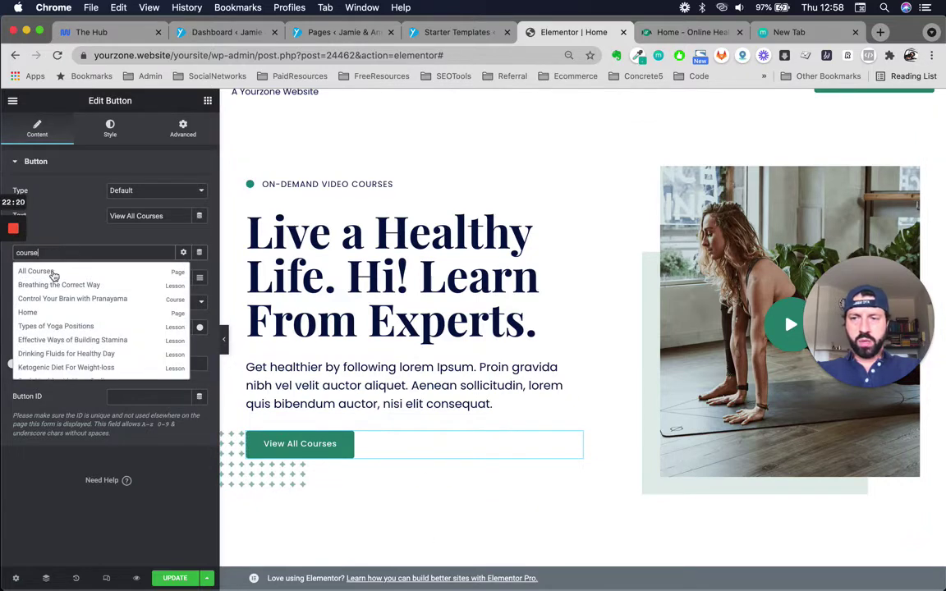
pyautogui.click(53, 272)
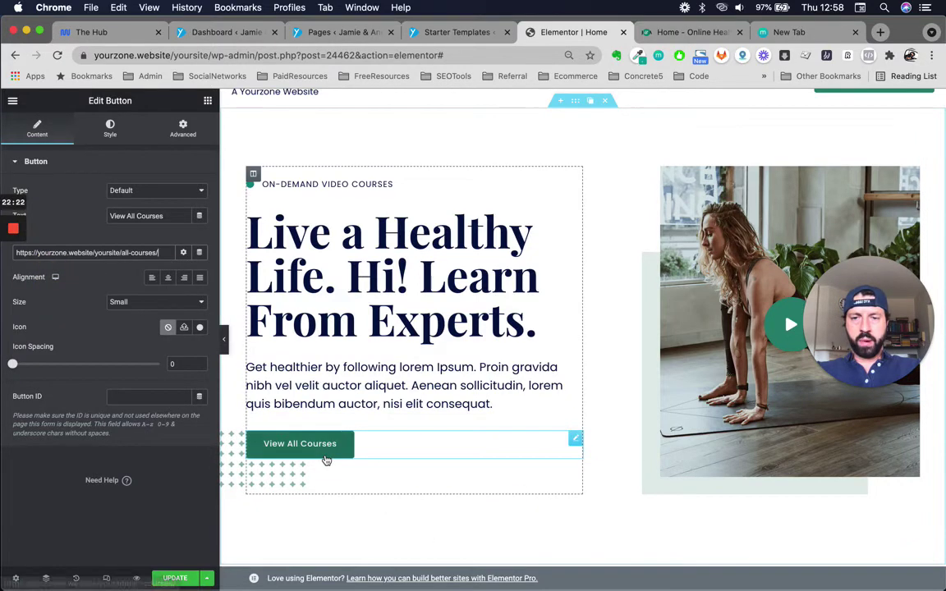
pyautogui.click(183, 253)
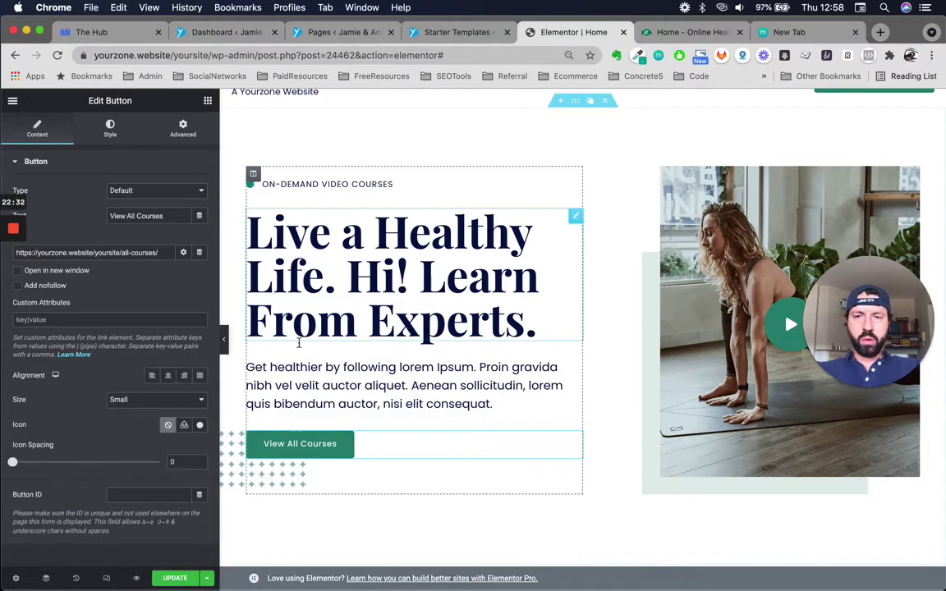
# Step: Open the hero image's settings, browse the media library for a replacement image and close it without choosing one
pyautogui.scroll(-1, 495, 385)
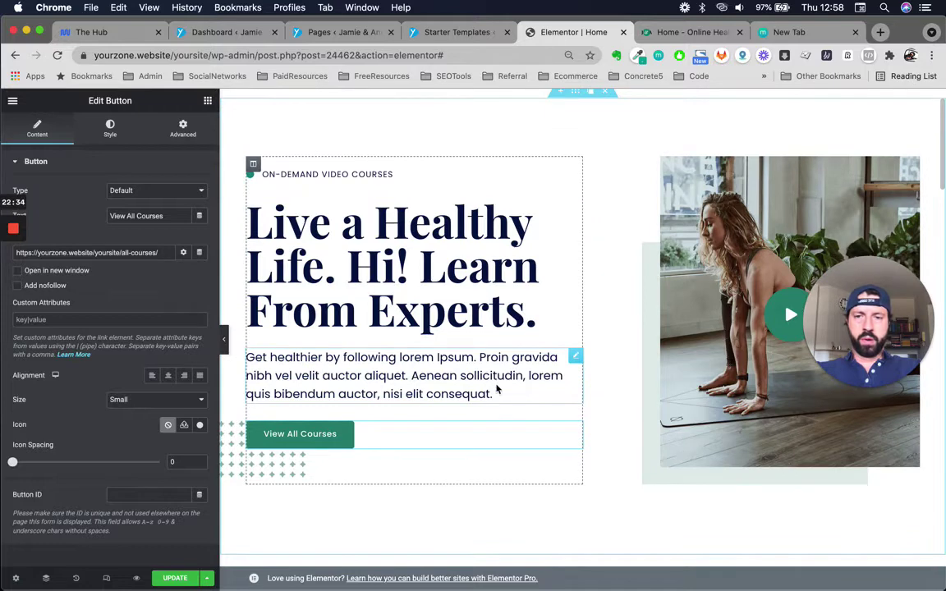
pyautogui.moveTo(820, 327); pyautogui.dragTo(486, 475)
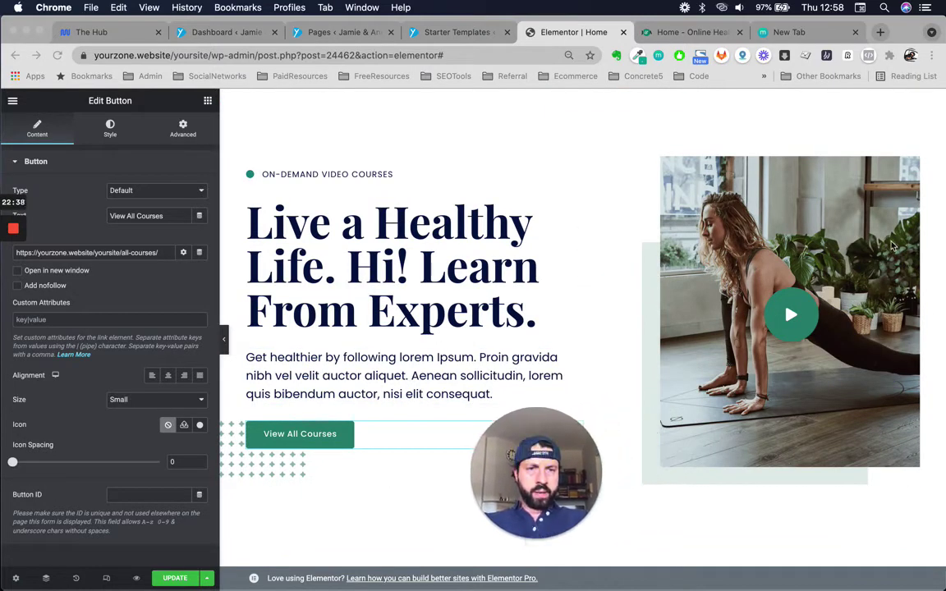
pyautogui.click(638, 198)
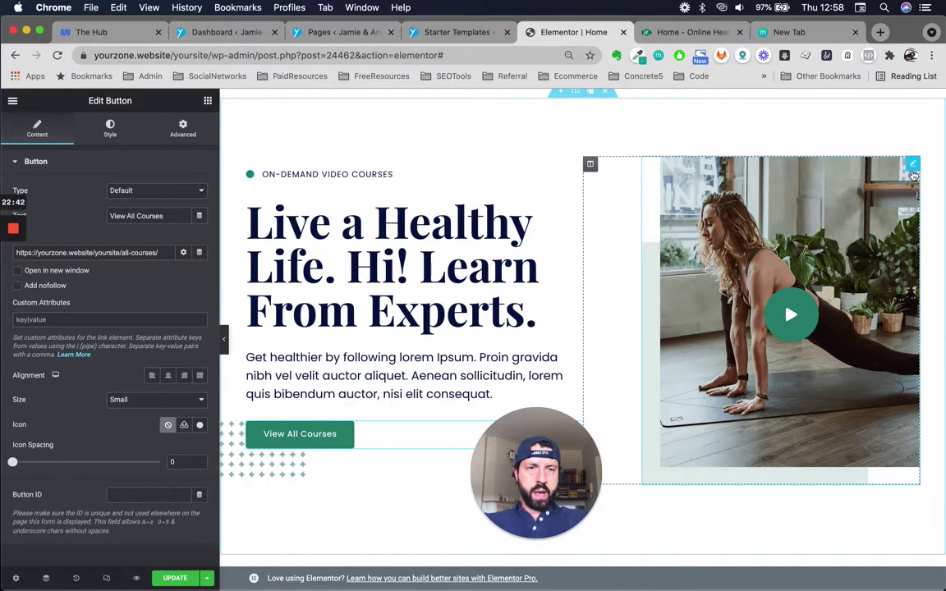
pyautogui.click(912, 163)
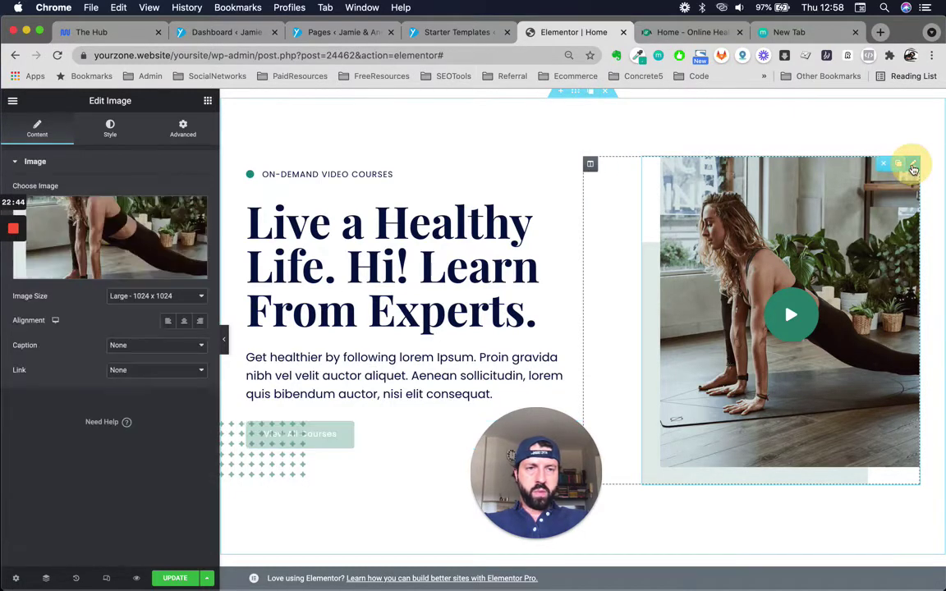
pyautogui.click(109, 236)
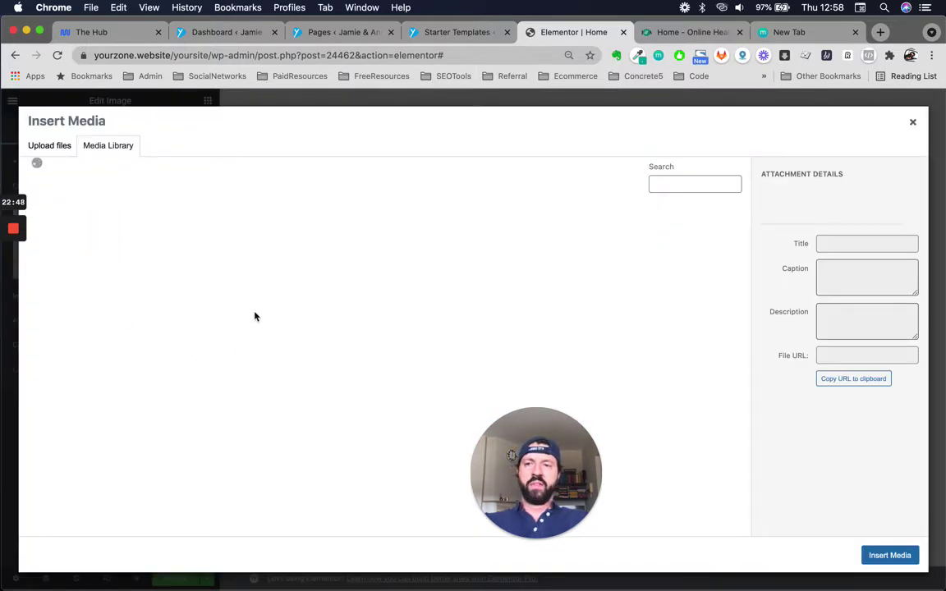
pyautogui.scroll(-3, 337, 372)
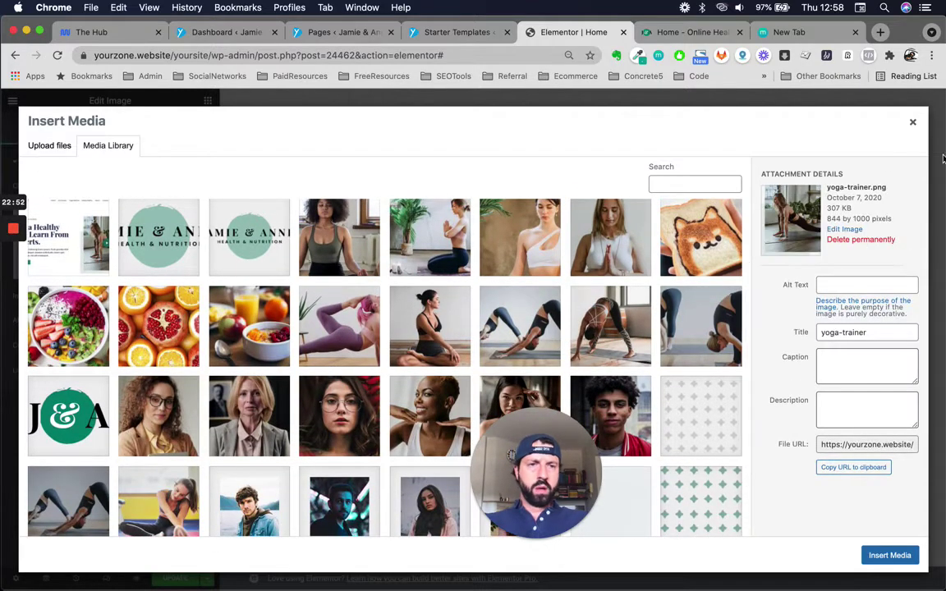
pyautogui.click(913, 125)
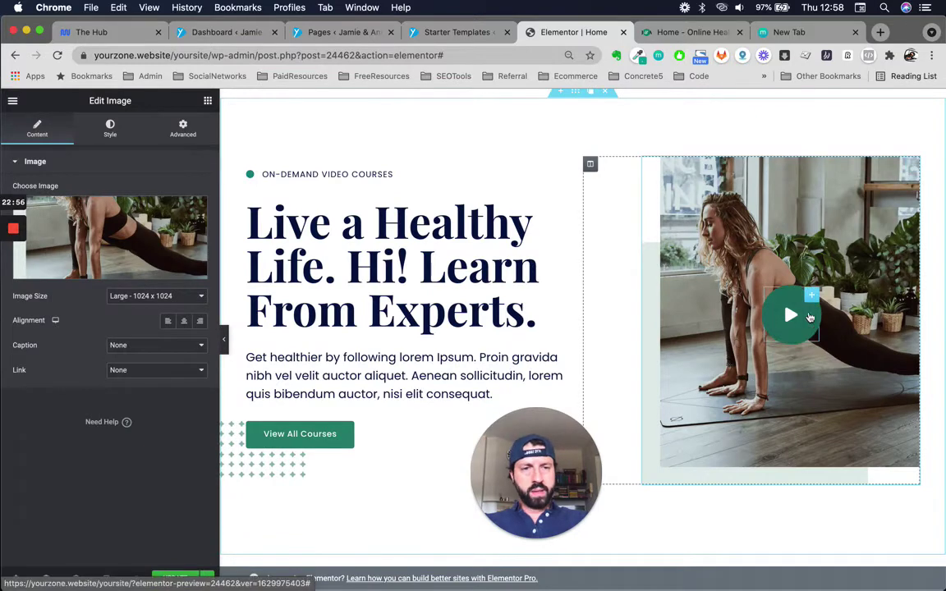
# Step: Link the play icon over the hero image to the All Courses page by searching for "cours"
pyautogui.click(812, 303)
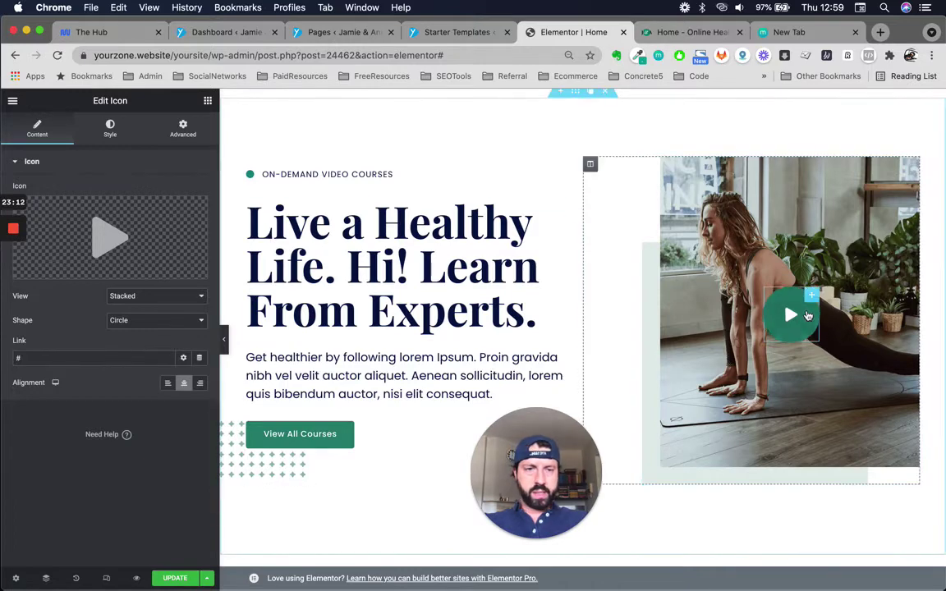
pyautogui.click(105, 358)
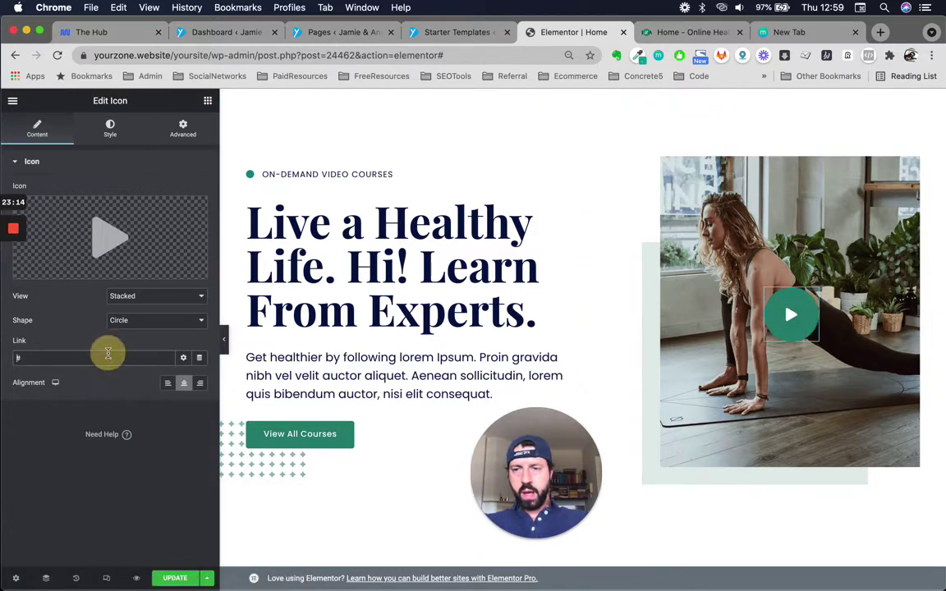
pyautogui.press('BackSpace')
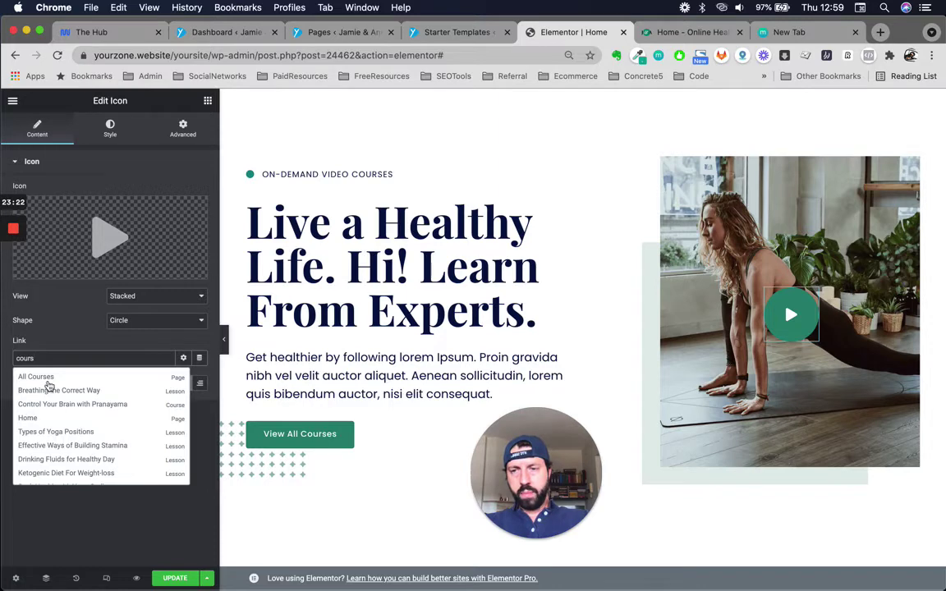
pyautogui.click(37, 377)
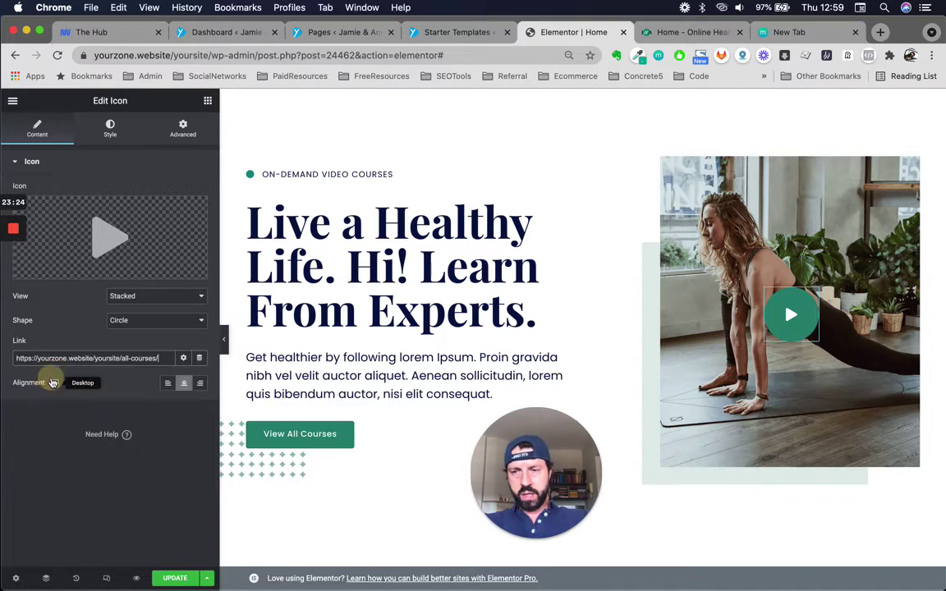
pyautogui.click(151, 358)
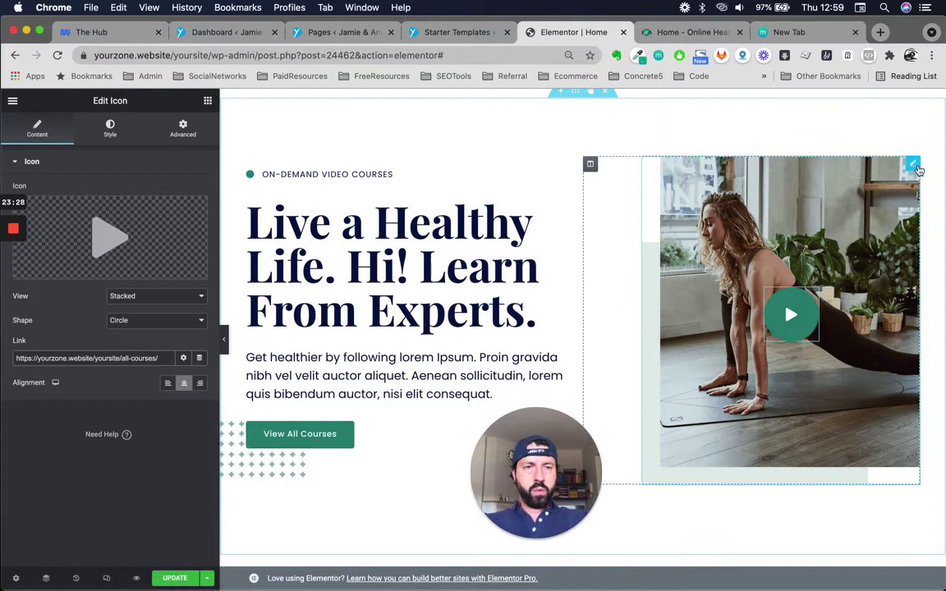
# Step: Give the hero image a Custom URL link to the All Courses page, found by searching for "cours"
pyautogui.click(913, 168)
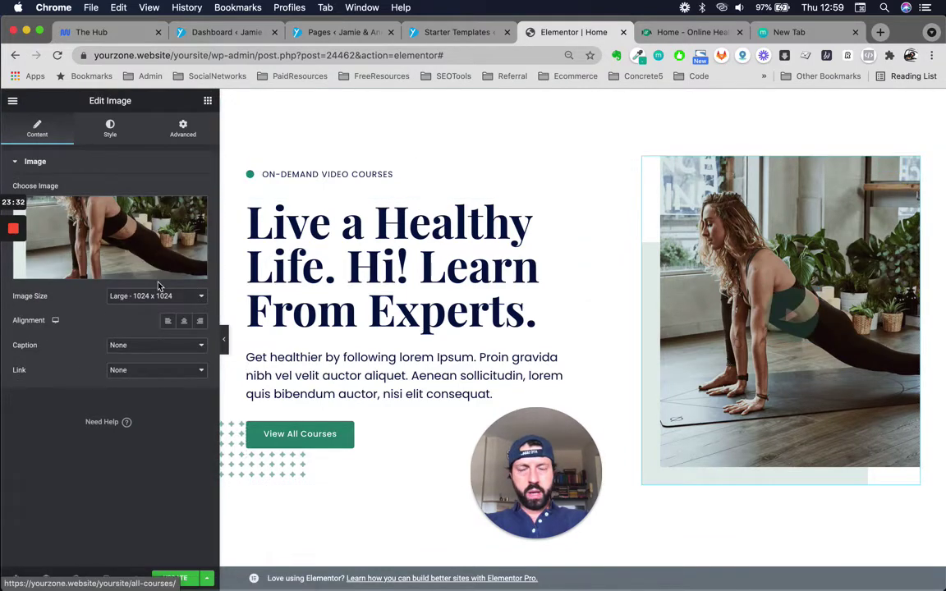
pyautogui.click(41, 126)
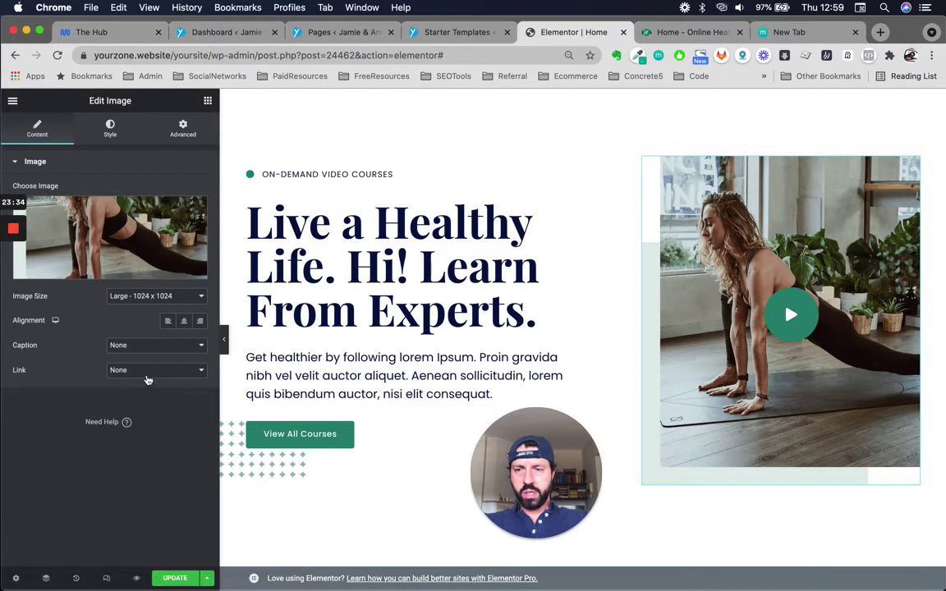
pyautogui.click(132, 370)
pyautogui.click(143, 388)
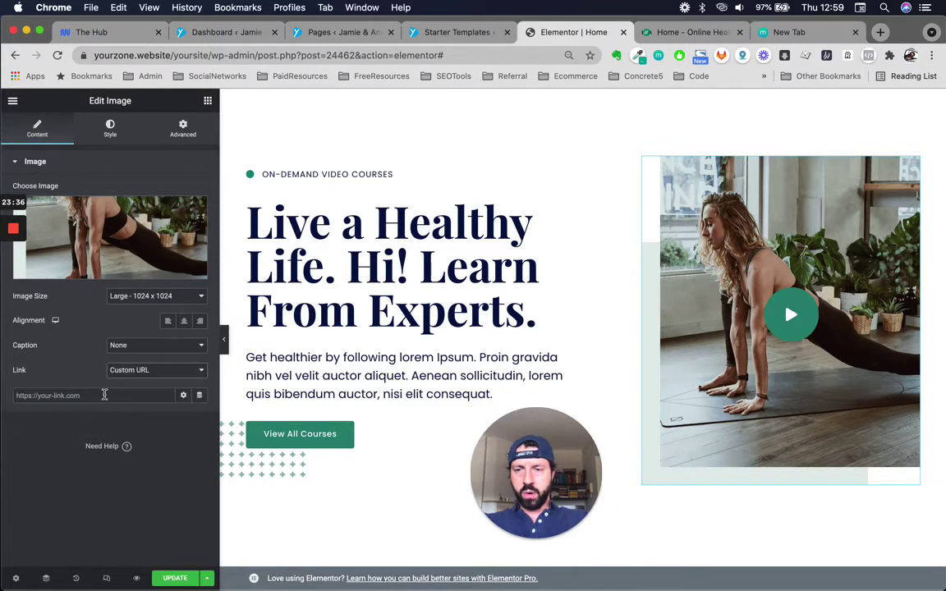
pyautogui.click(95, 395)
pyautogui.write('cour')
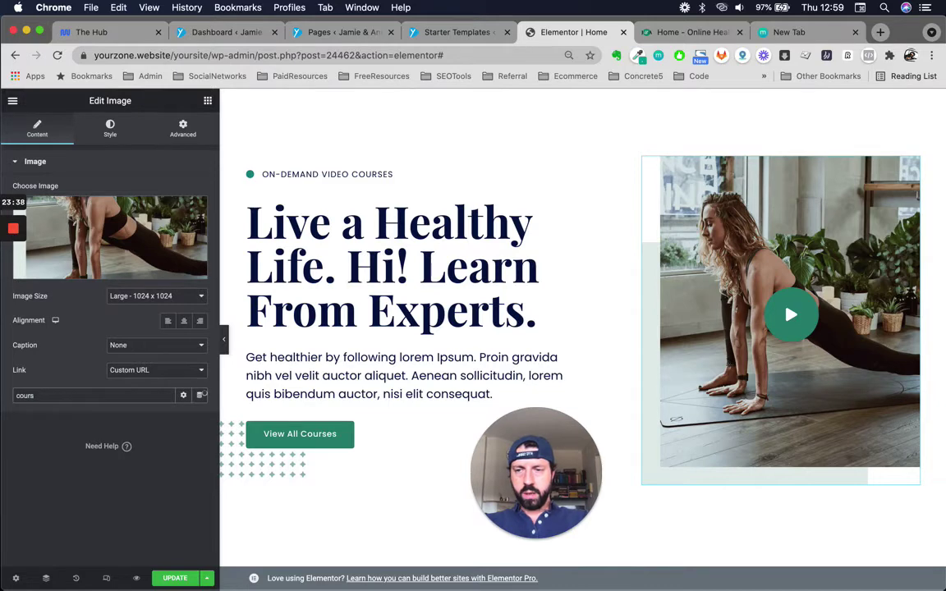
pyautogui.write('s')
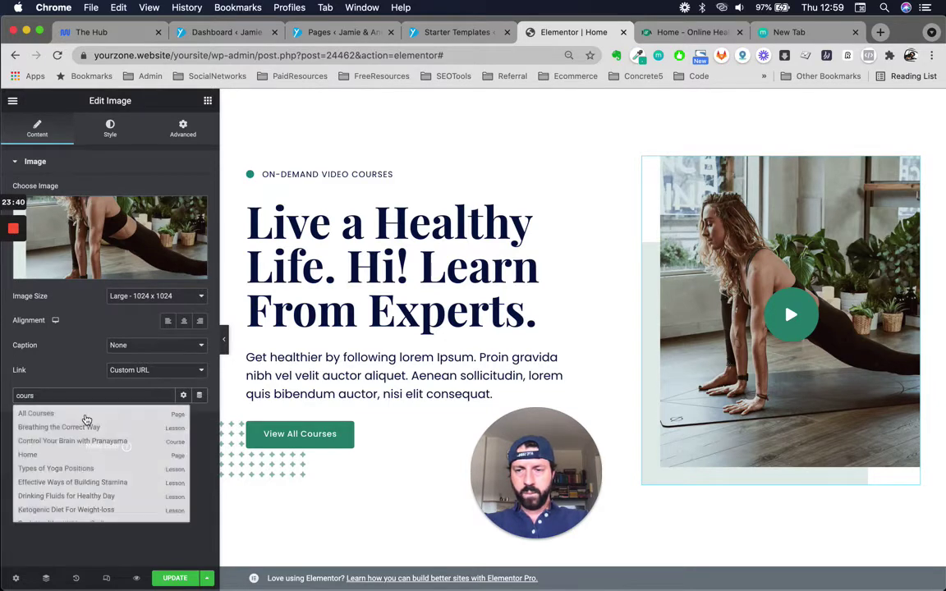
pyautogui.click(82, 412)
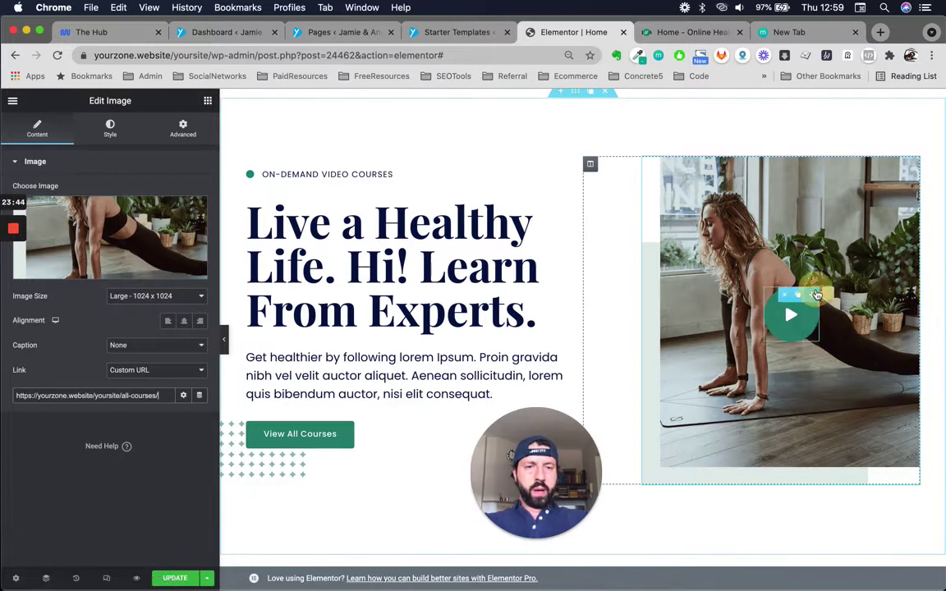
# Step: Move the play icon up beside the woman's shoulder in the hero image, and back down below her waist
pyautogui.click(816, 294)
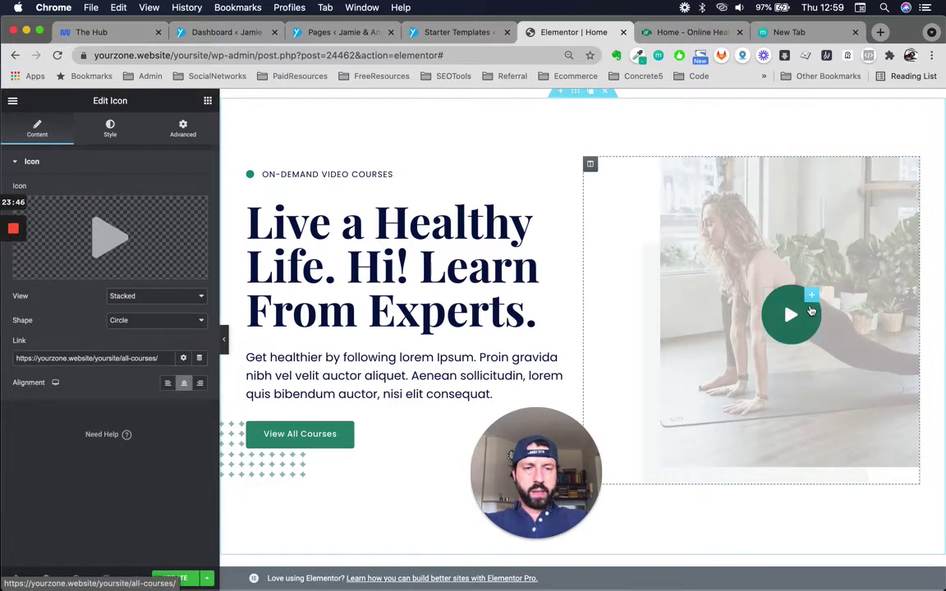
pyautogui.moveTo(813, 294); pyautogui.dragTo(773, 238)
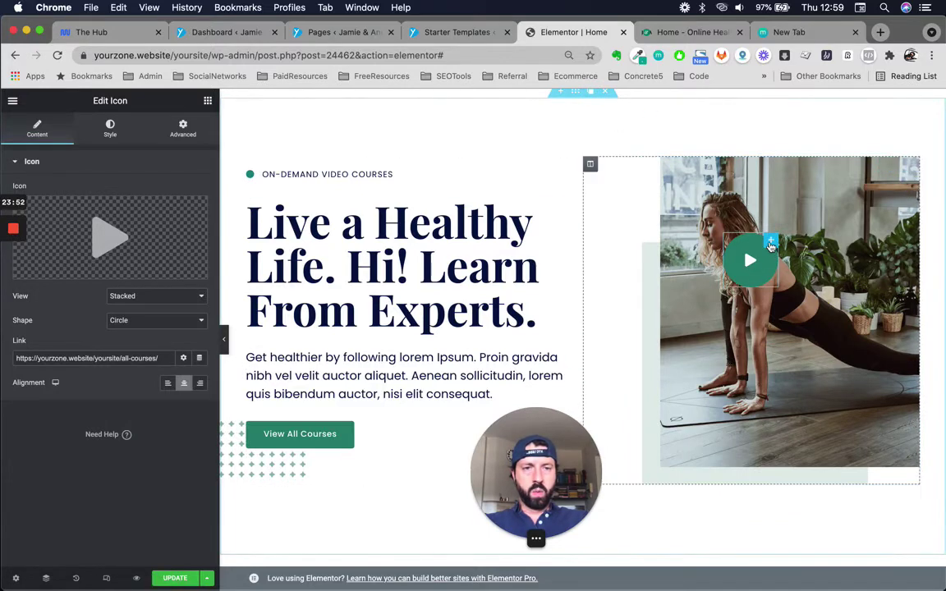
pyautogui.moveTo(770, 246); pyautogui.dragTo(822, 330)
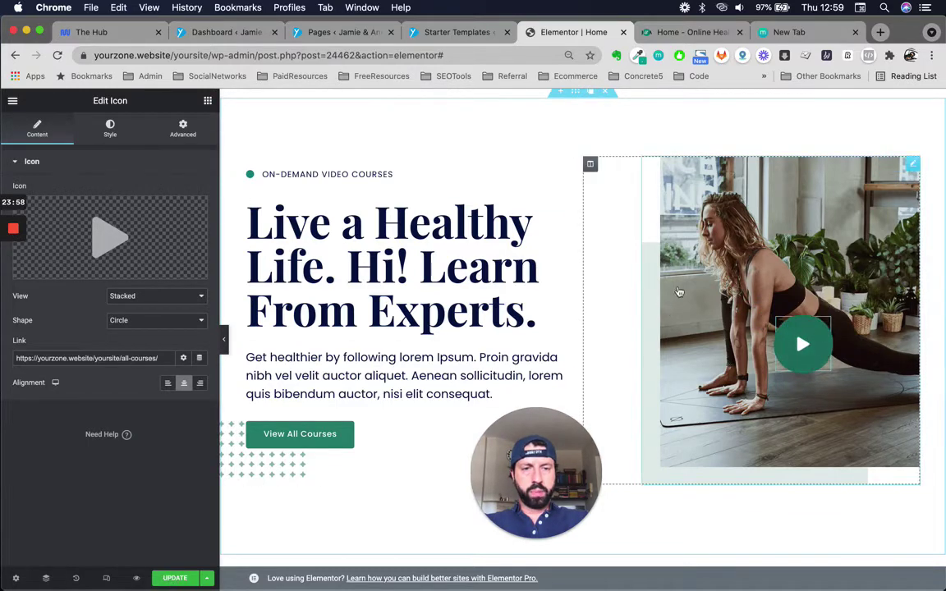
# Step: Check the play icon's Positioning settings and move it up on the hero image to offsets of about 48.03 horizontal and 38.62 vertical
pyautogui.click(186, 126)
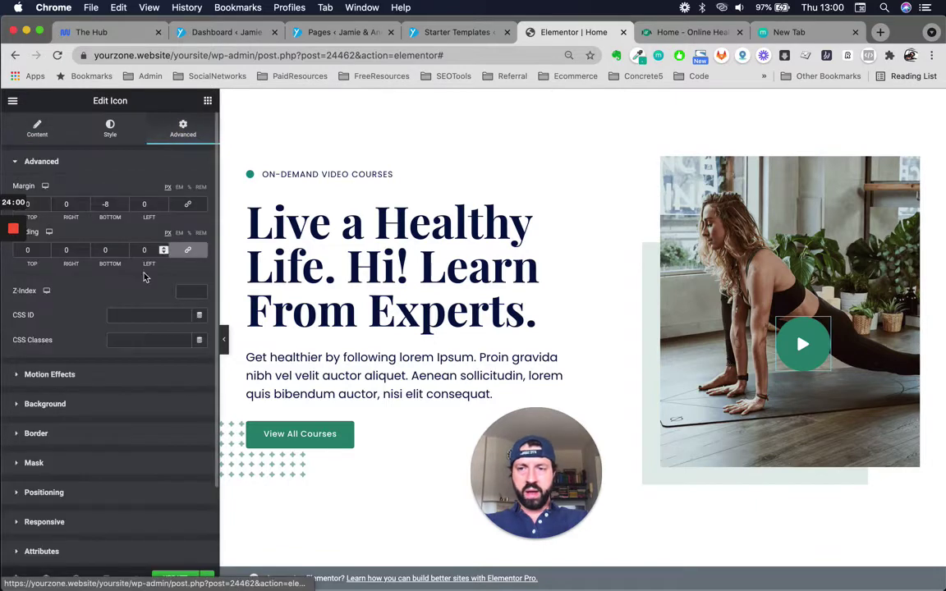
pyautogui.scroll(-3, 137, 283)
pyautogui.click(39, 395)
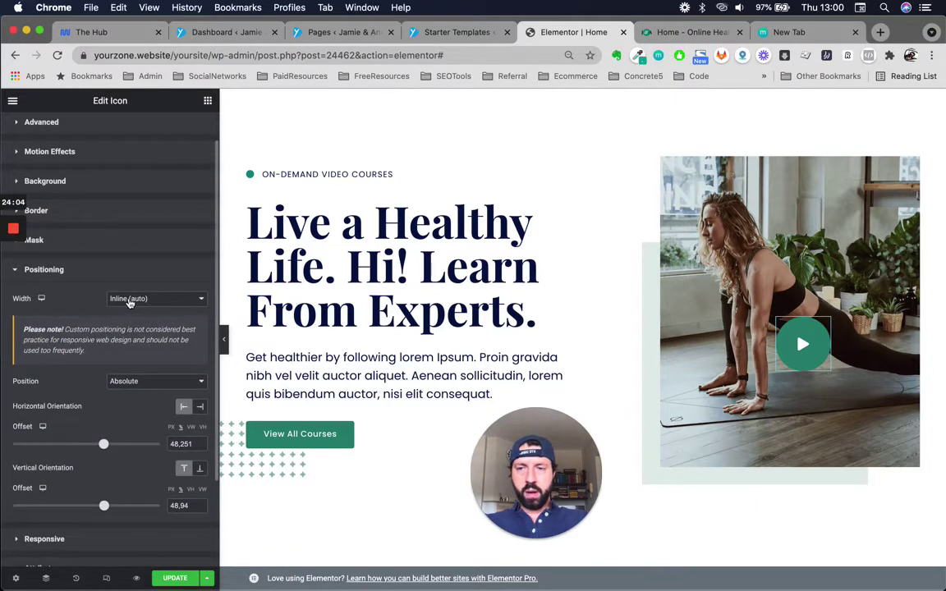
pyautogui.click(128, 301)
pyautogui.click(128, 302)
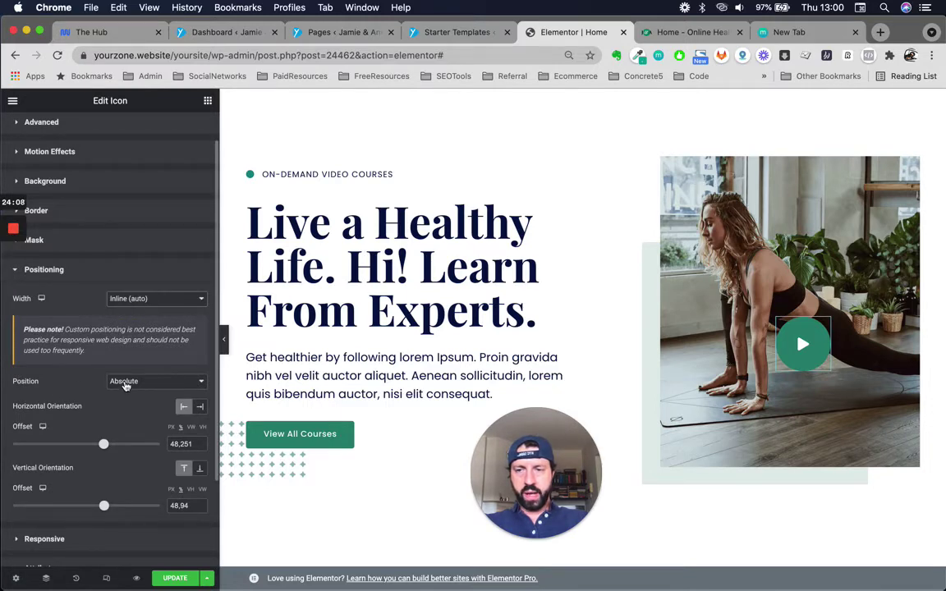
pyautogui.scroll(-1, 131, 410)
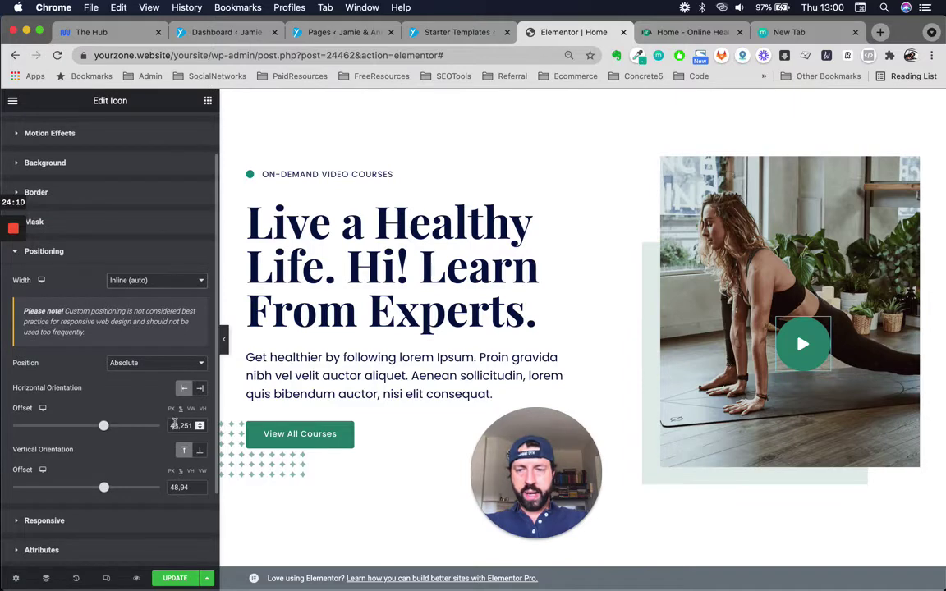
pyautogui.doubleClick(174, 425)
pyautogui.doubleClick(174, 488)
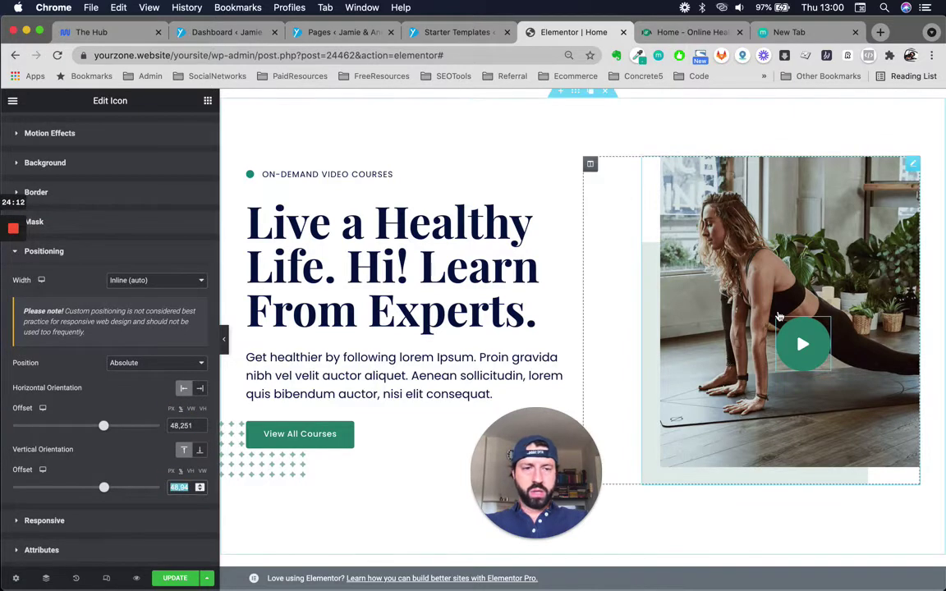
pyautogui.moveTo(813, 321); pyautogui.dragTo(826, 290)
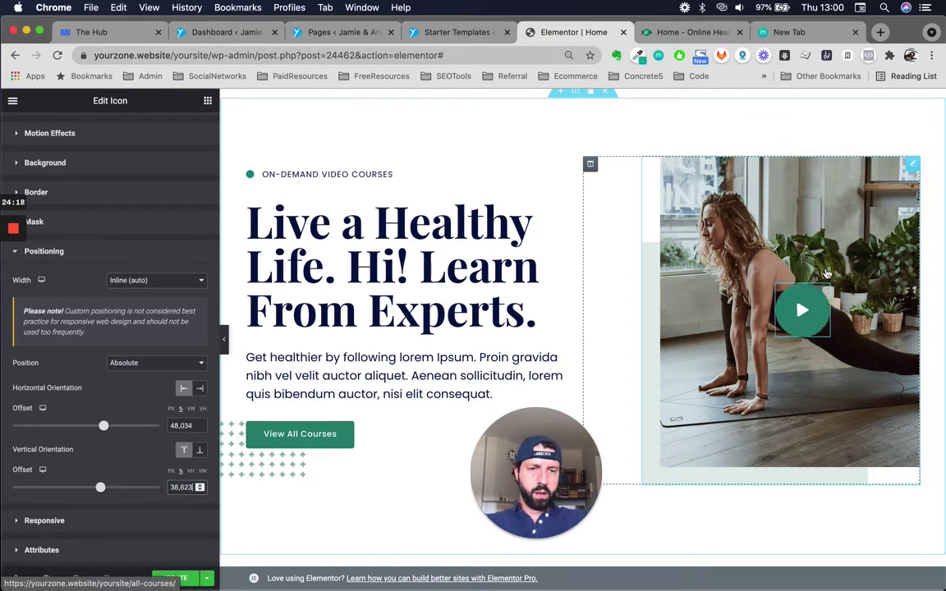
# Step: Open the image settings of the first logo in the Featured In row below the hero section
pyautogui.scroll(-2, 679, 367)
pyautogui.scroll(-4, 680, 367)
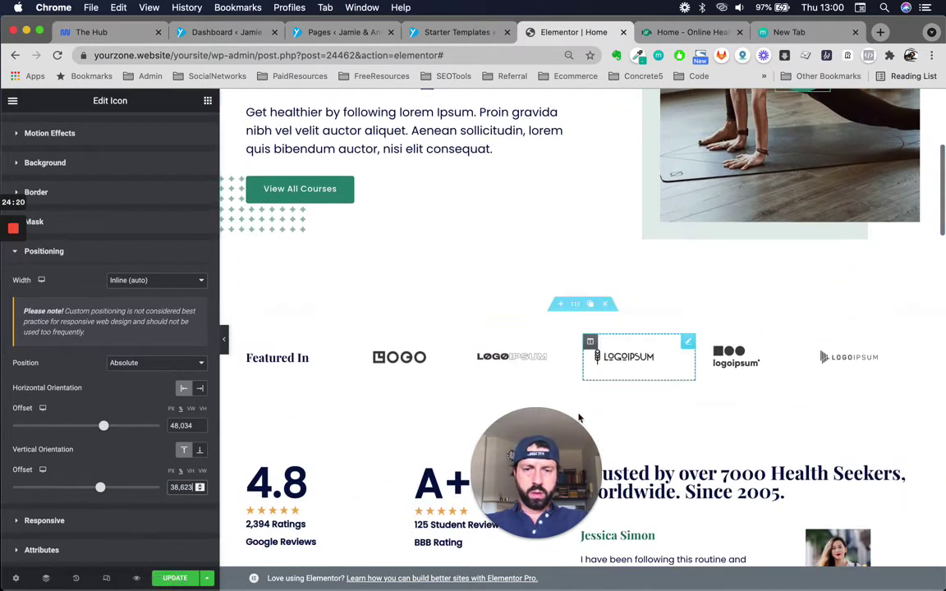
pyautogui.scroll(-3, 476, 328)
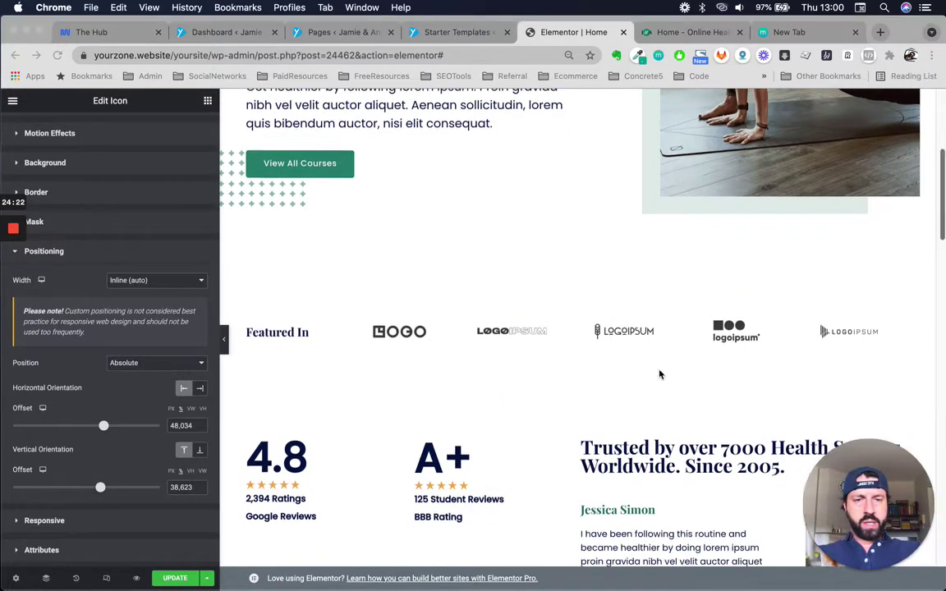
pyautogui.click(417, 260)
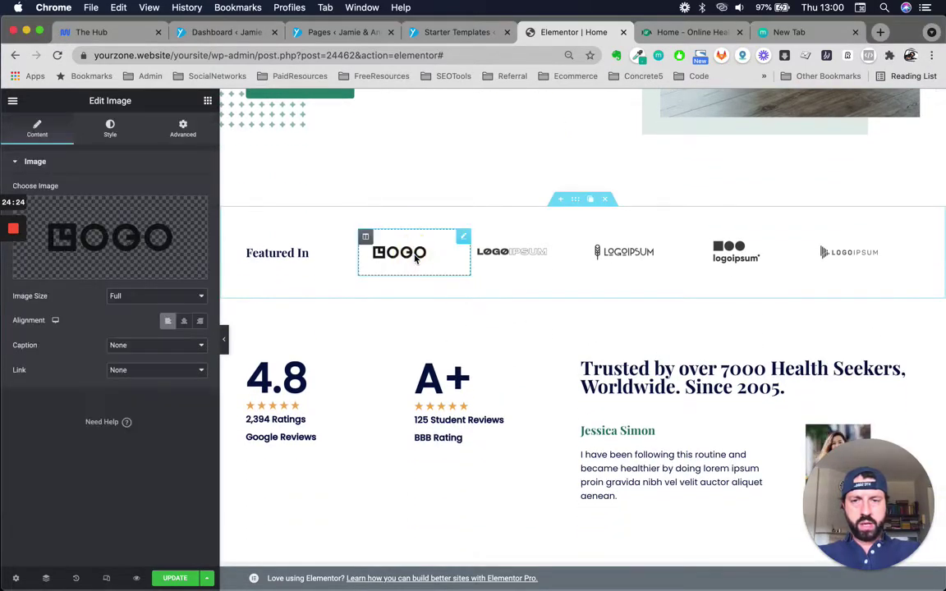
# Step: View the media library images available for the first logo in the Featured In row, leaving the logo as it is
pyautogui.click(114, 228)
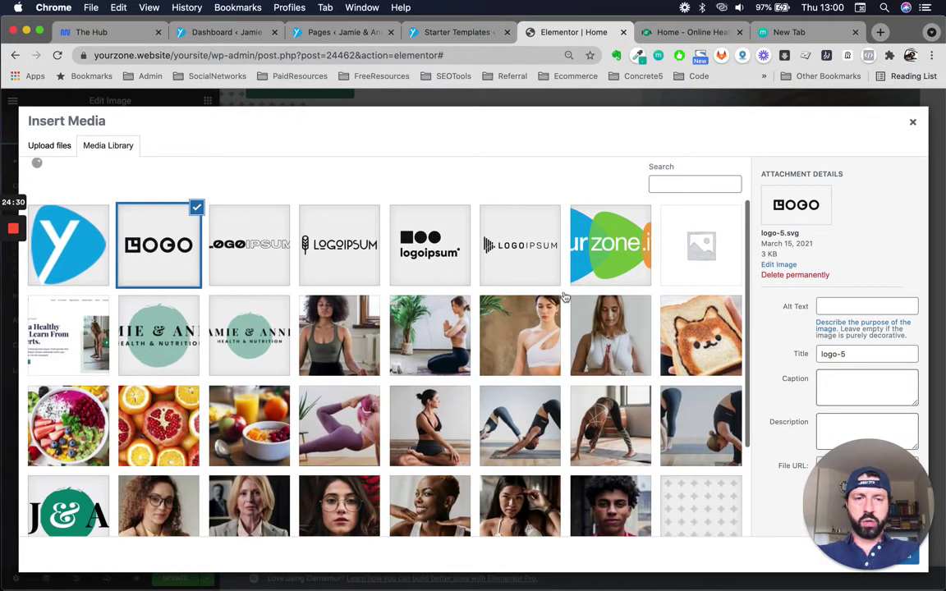
pyautogui.click(911, 126)
pyautogui.scroll(-3, 410, 328)
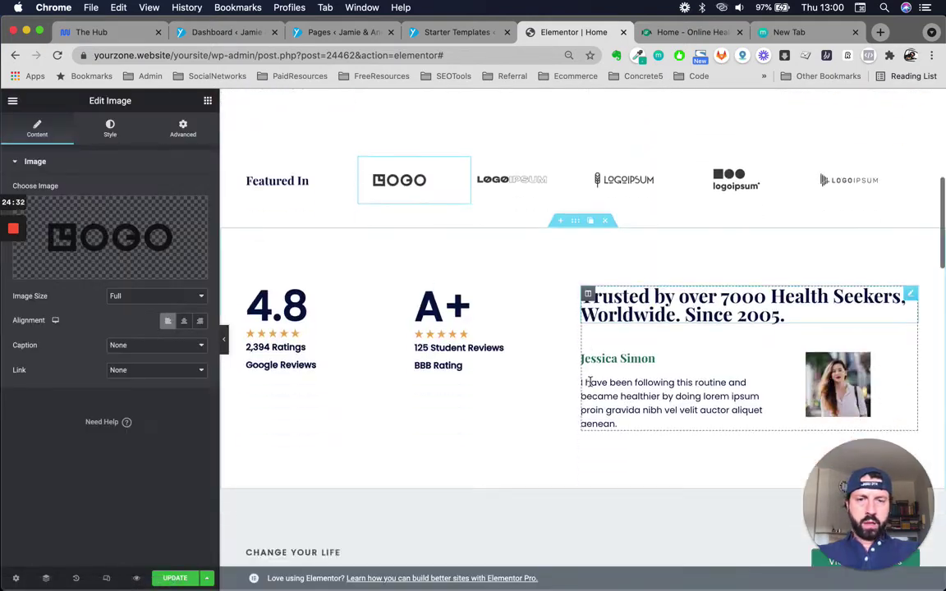
# Step: Review the settings of the counter, star rating and two text headings in the Google Reviews rating column
pyautogui.click(298, 267)
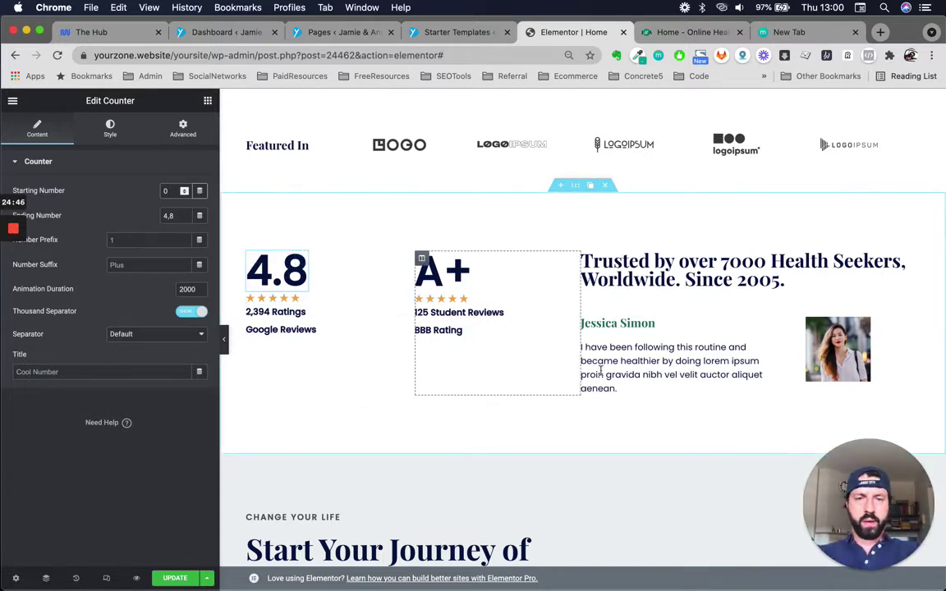
pyautogui.click(306, 298)
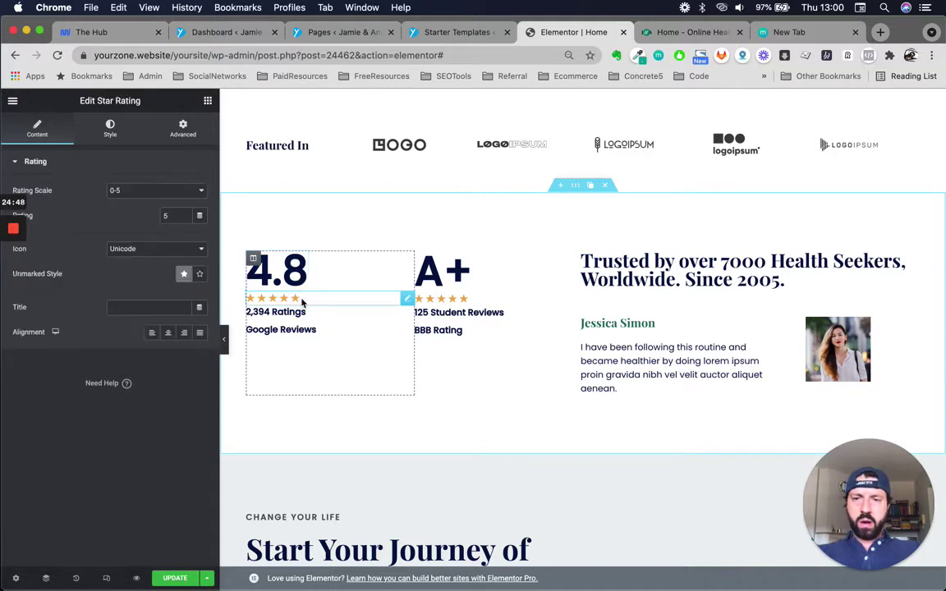
pyautogui.click(287, 314)
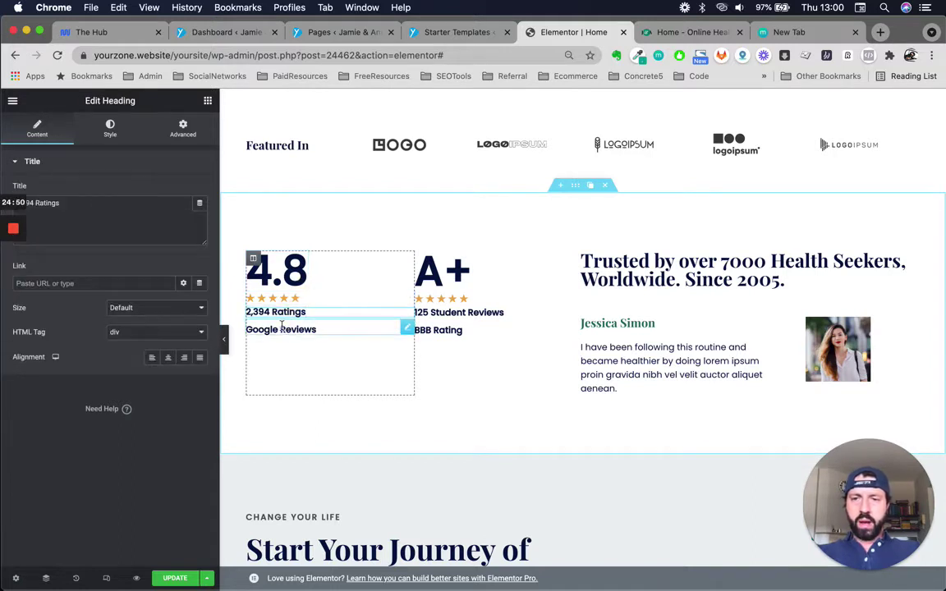
pyautogui.click(275, 329)
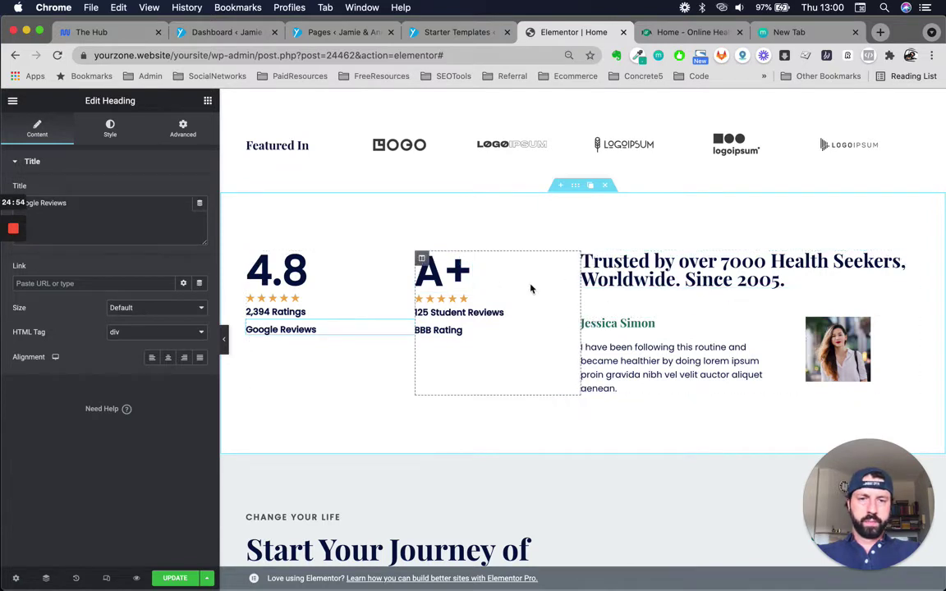
# Step: Widen the Google Reviews rating column slightly by moving its border with the A+ column
pyautogui.click(253, 259)
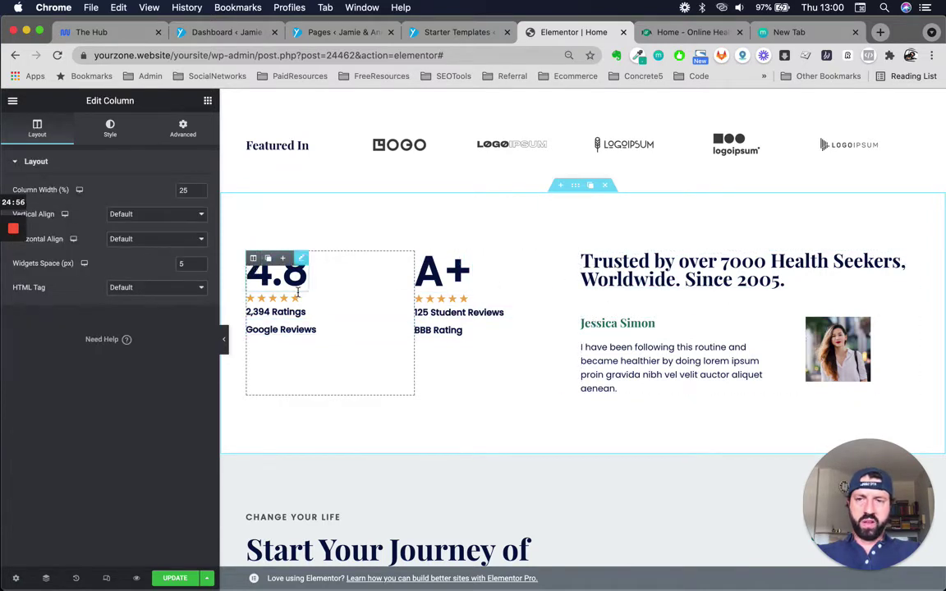
pyautogui.moveTo(415, 354)
pyautogui.mouseDown()
pyautogui.moveTo(352, 354)
pyautogui.moveTo(444, 359)
pyautogui.moveTo(380, 359)
pyautogui.moveTo(421, 363)
pyautogui.mouseUp()
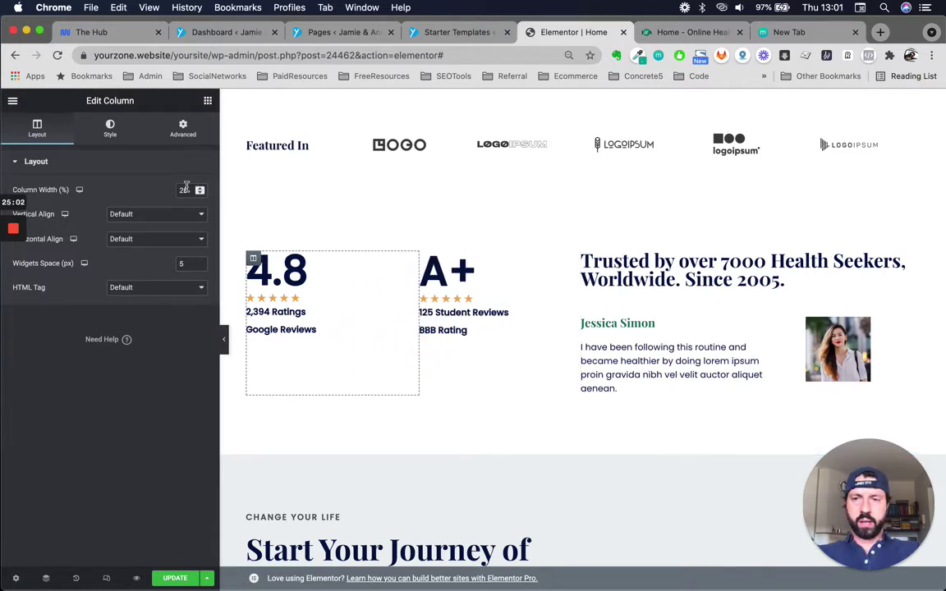
pyautogui.doubleClick(185, 189)
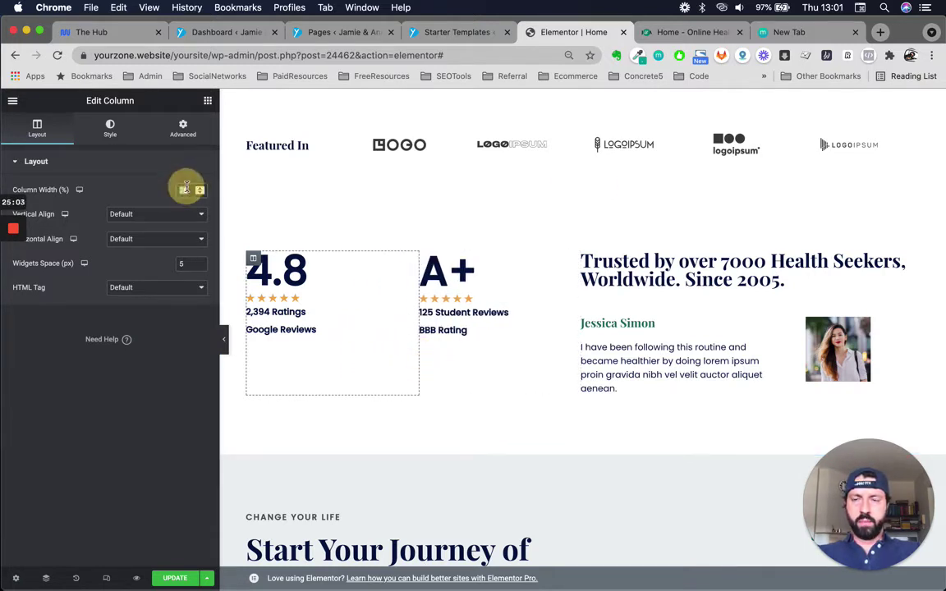
# Step: Review the settings of the "Trusted by over 7000 Health Seekers" heading and the testimonial inner section below it
pyautogui.click(612, 274)
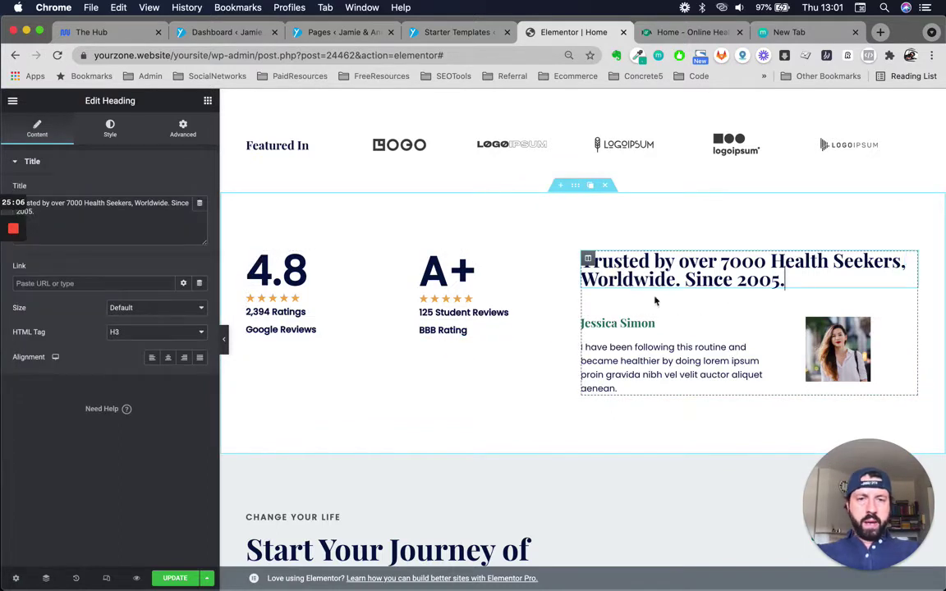
pyautogui.click(735, 314)
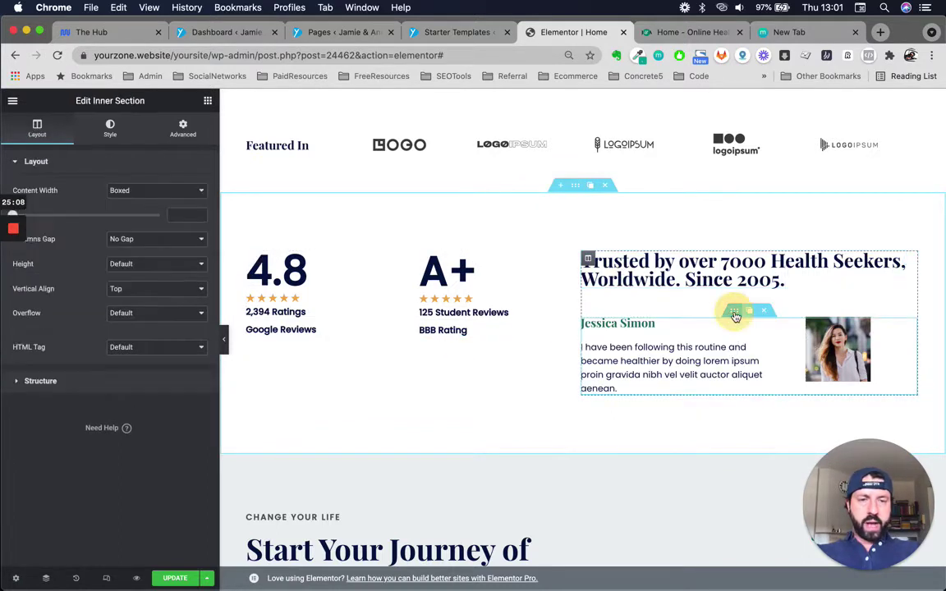
# Step: Browse the available widgets and collapse the Basic, Pro and General categories
pyautogui.click(208, 101)
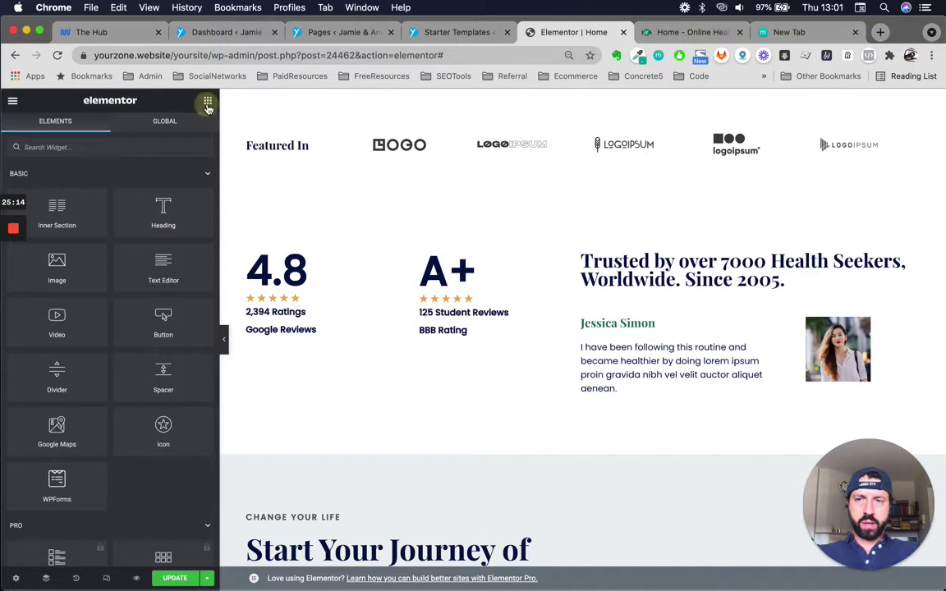
pyautogui.click(205, 177)
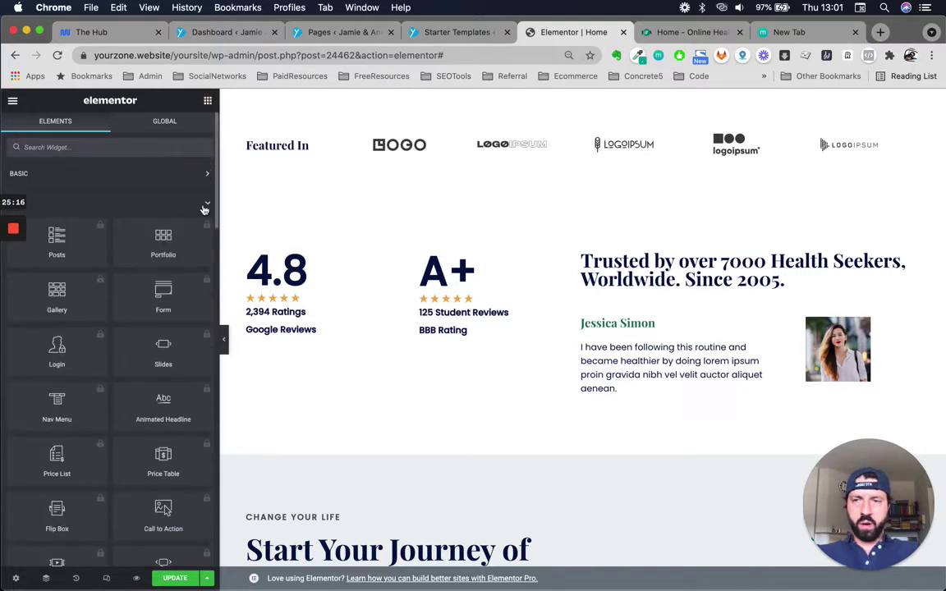
pyautogui.click(206, 205)
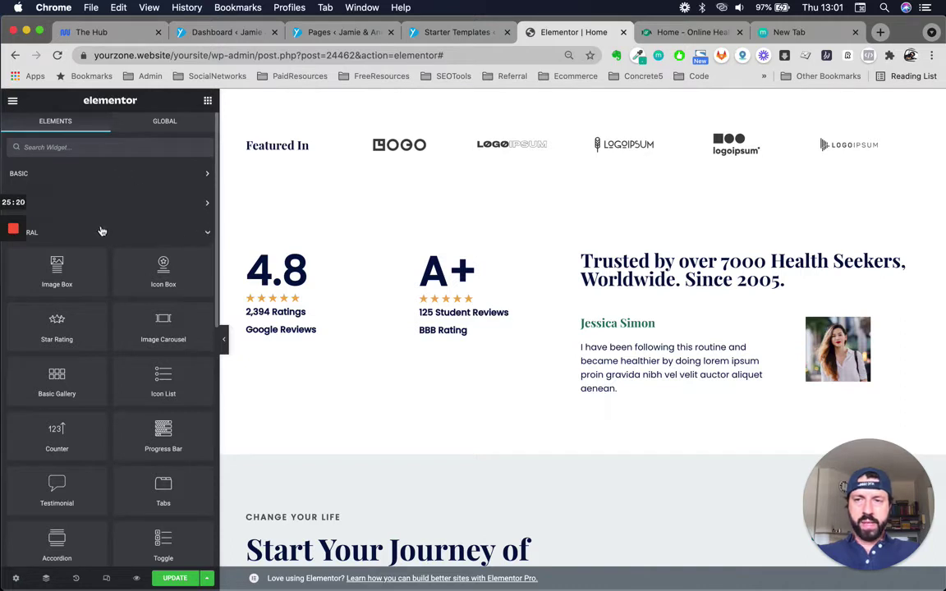
pyautogui.click(207, 234)
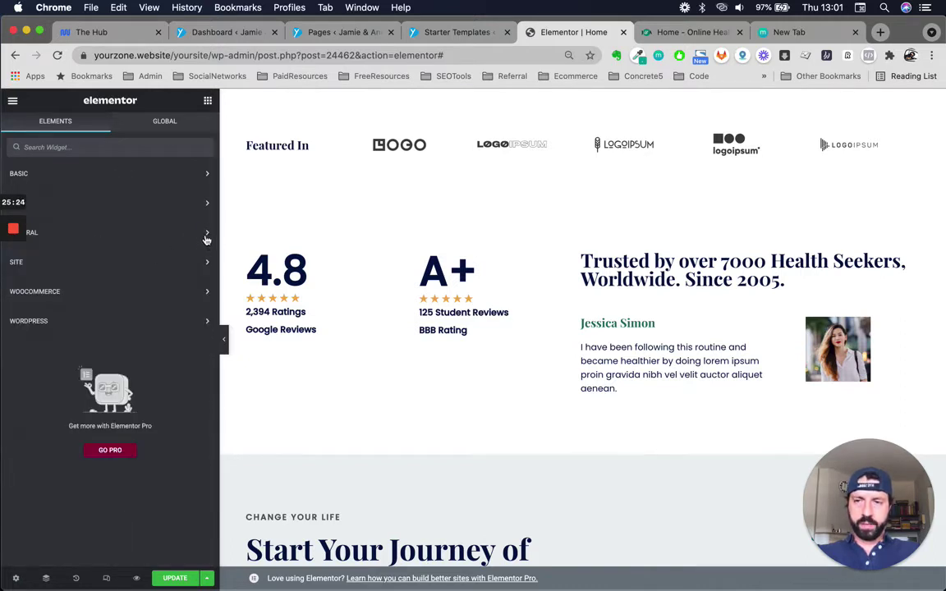
# Step: Examine the structure of the "Start Your Journey" section, including its outer section, inner section and the two headings
pyautogui.scroll(-2, 721, 365)
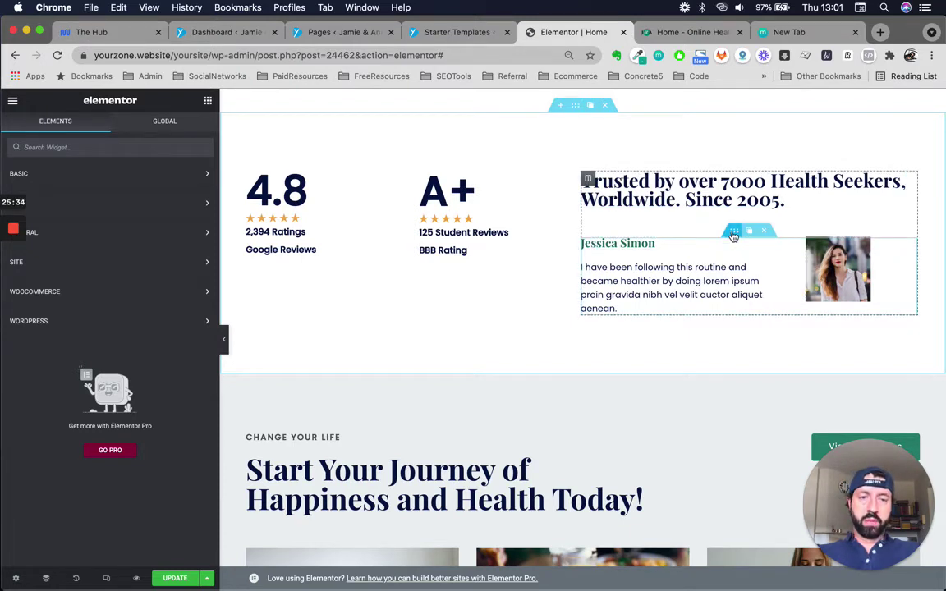
pyautogui.scroll(2, 733, 238)
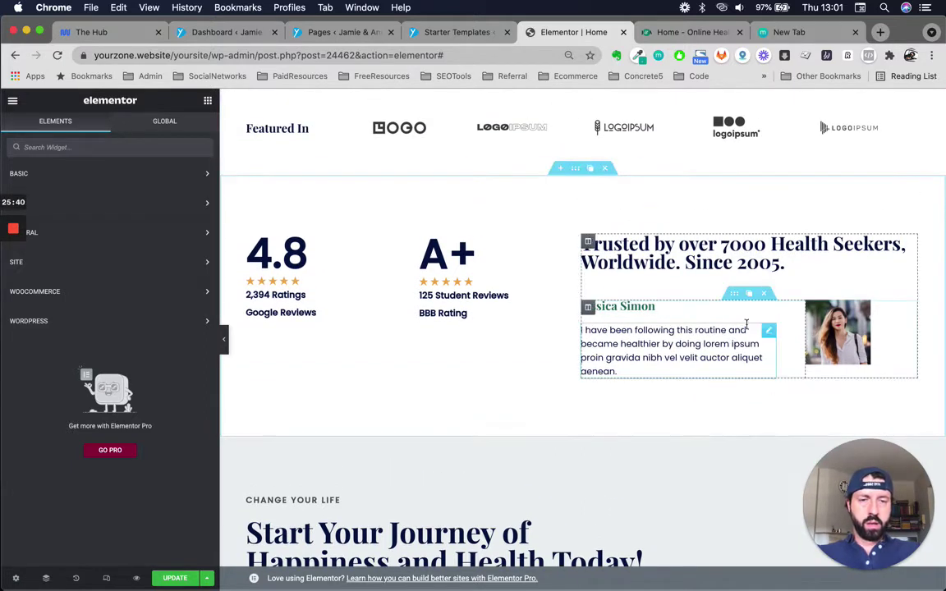
pyautogui.scroll(-2, 793, 359)
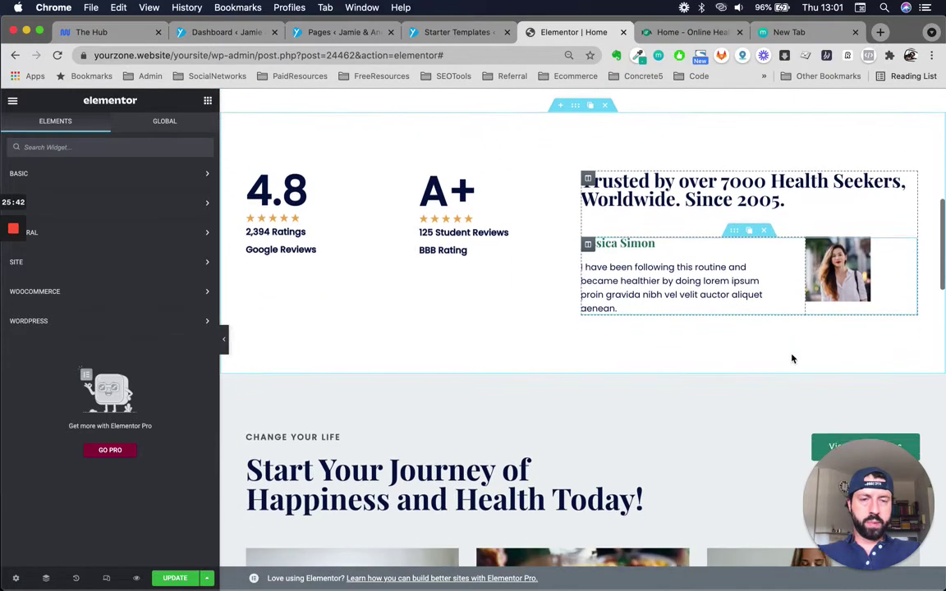
pyautogui.scroll(-6, 644, 353)
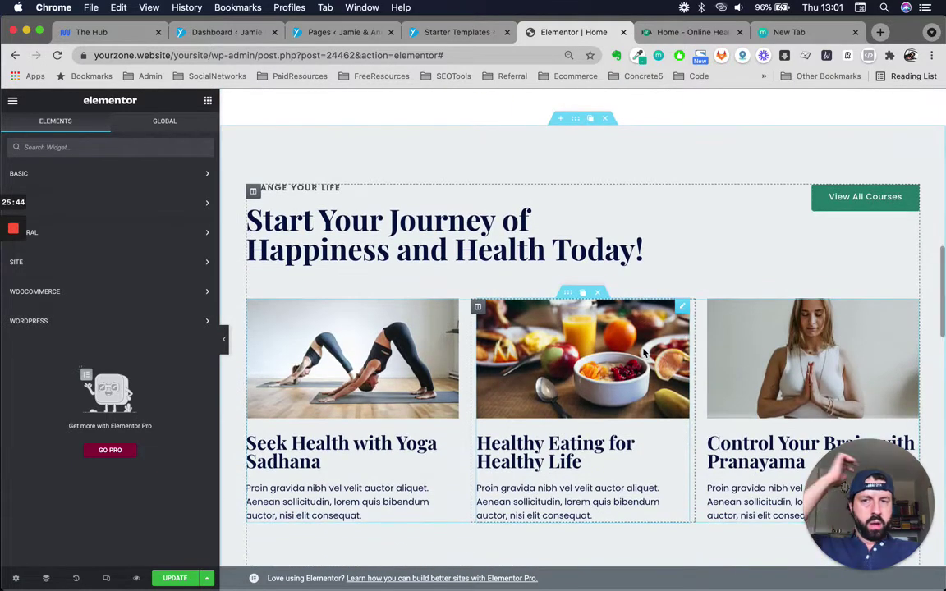
pyautogui.scroll(-1, 644, 353)
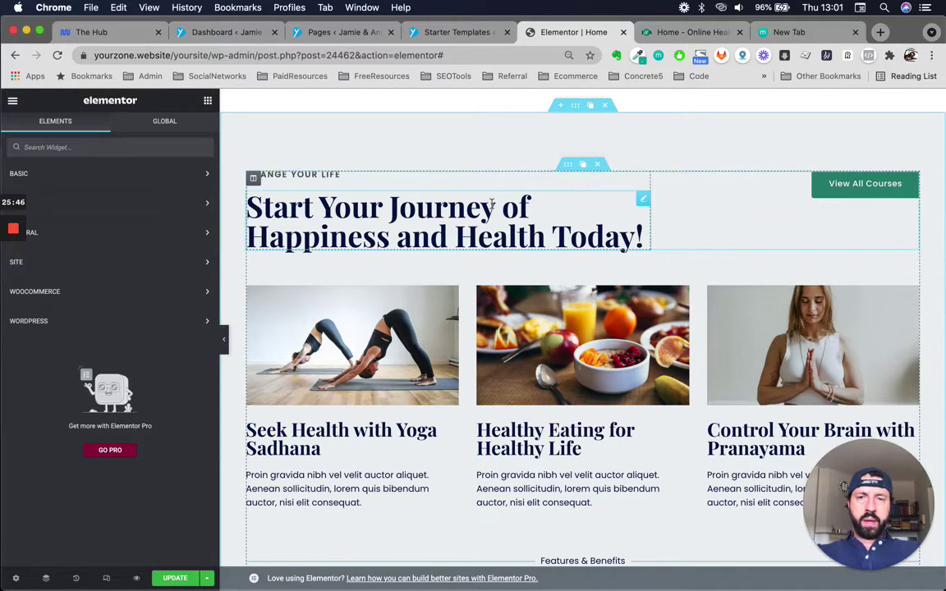
pyautogui.click(576, 107)
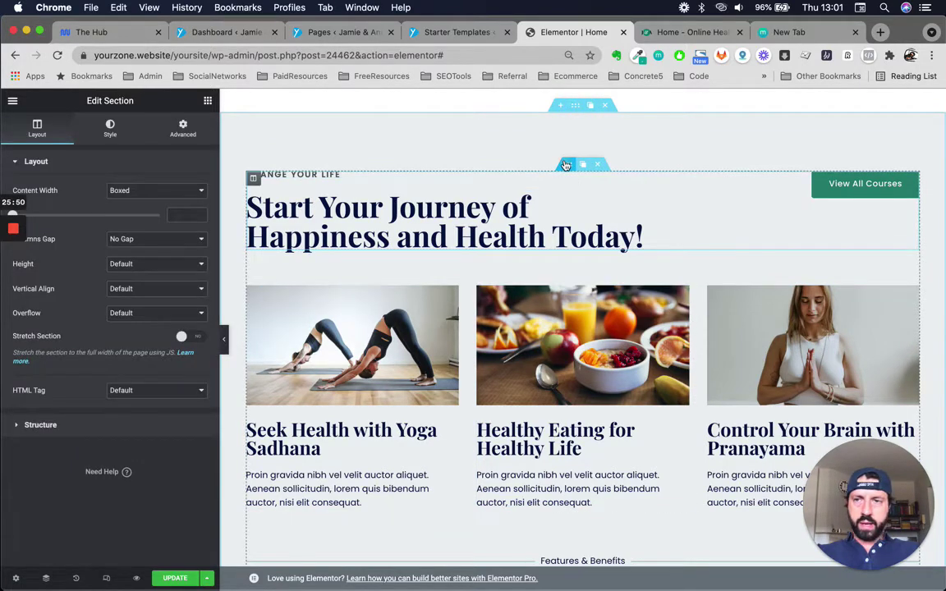
pyautogui.click(565, 165)
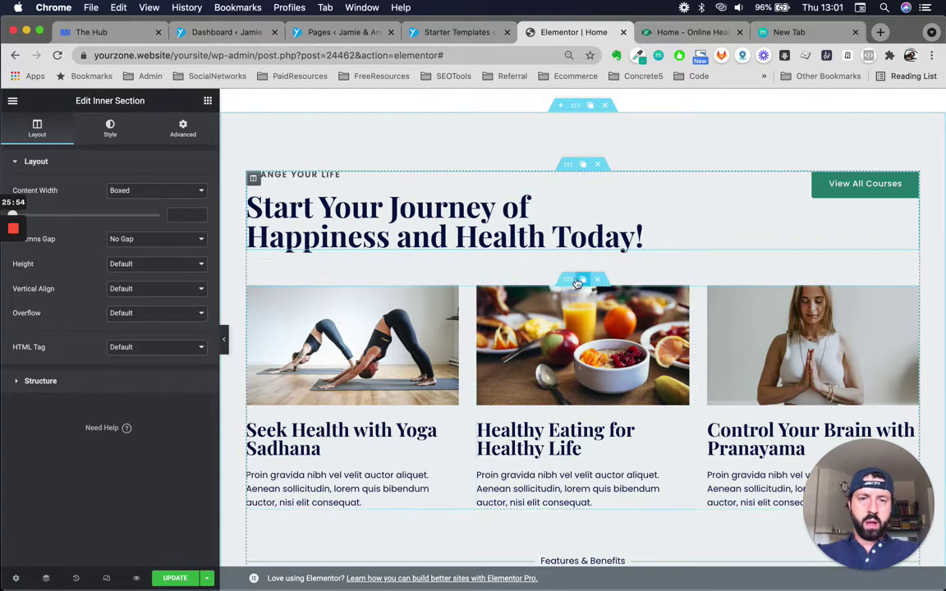
pyautogui.click(306, 171)
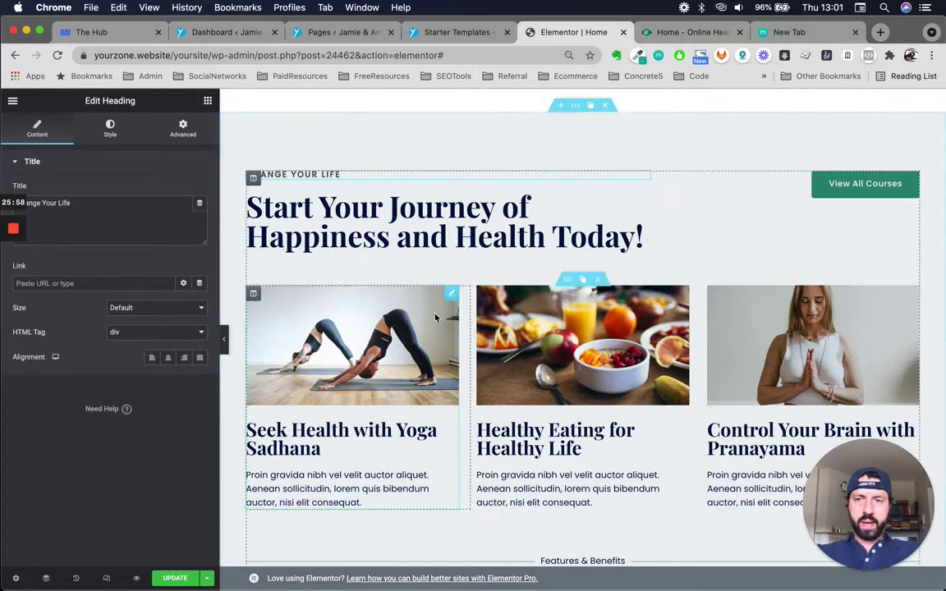
pyautogui.click(461, 236)
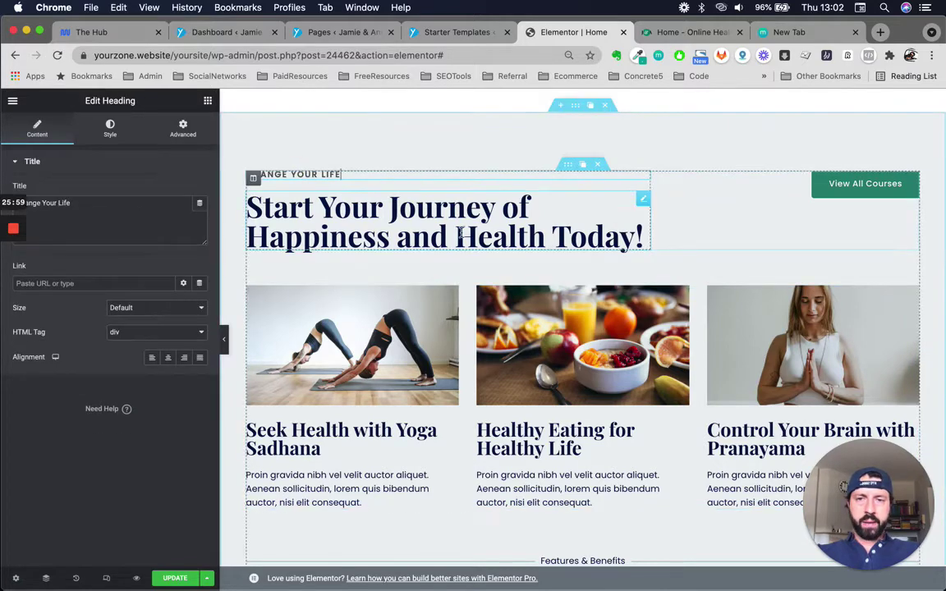
# Step: Search for "course" in the View All Courses button's link and point it to the All Courses page
pyautogui.click(917, 187)
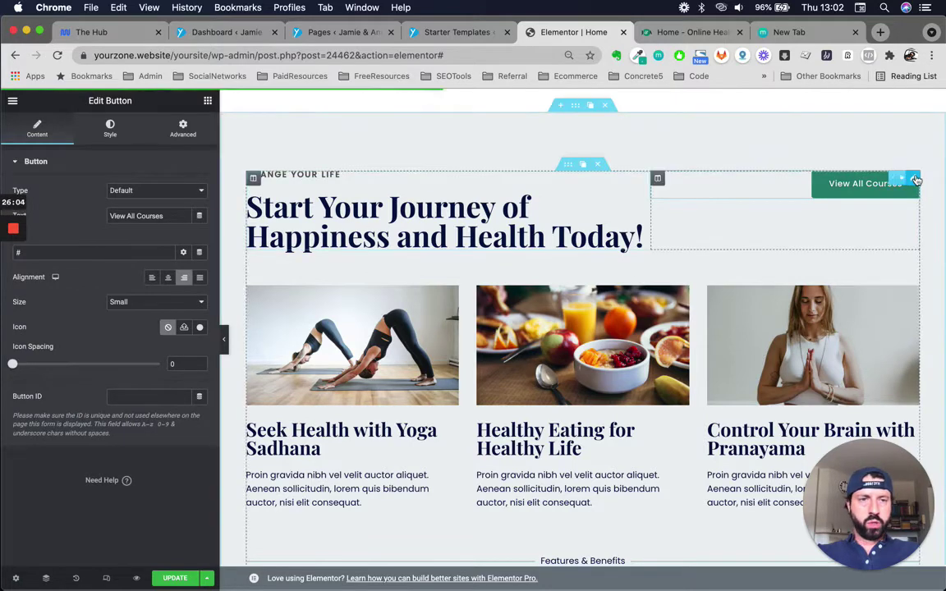
pyautogui.tripleClick(156, 215)
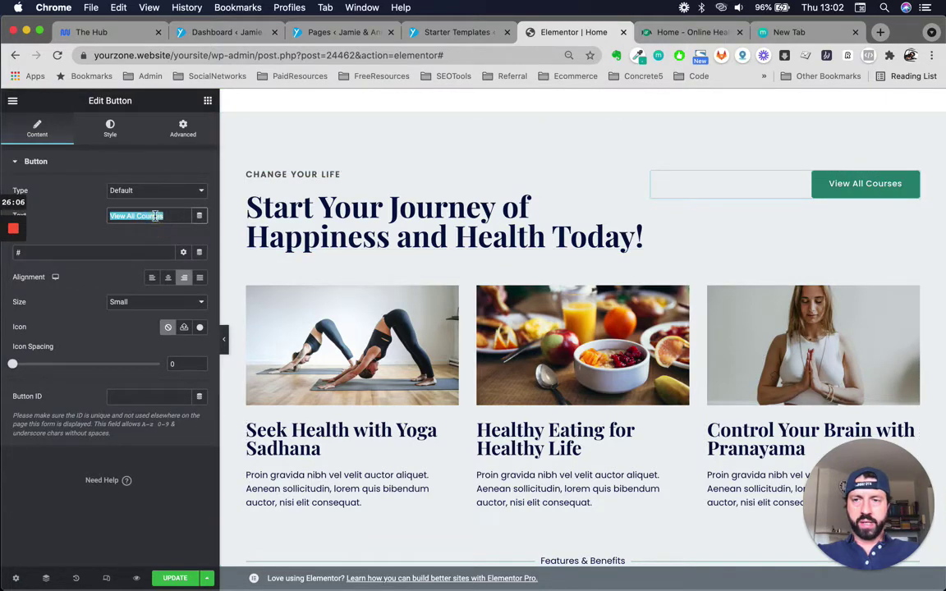
pyautogui.tripleClick(101, 254)
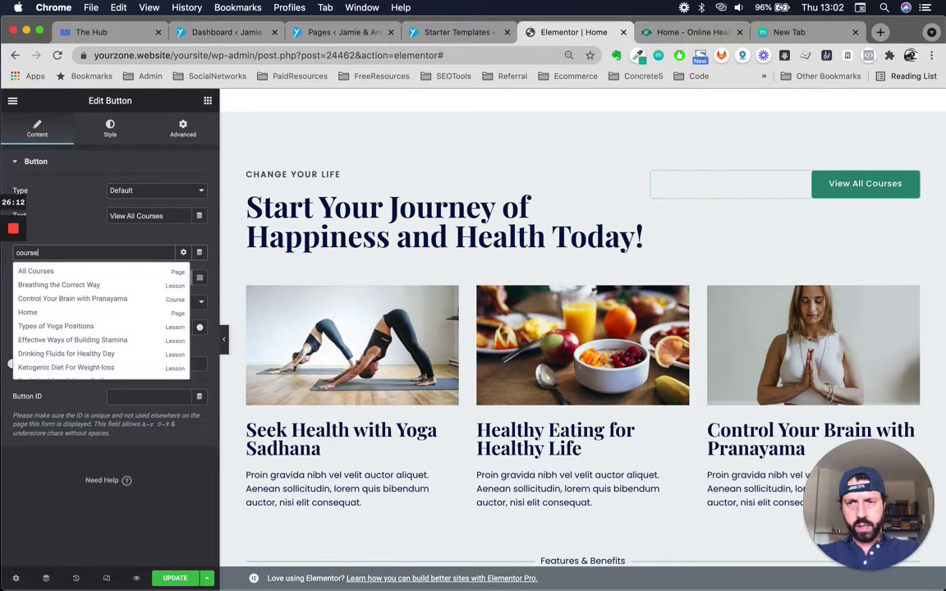
pyautogui.click(80, 274)
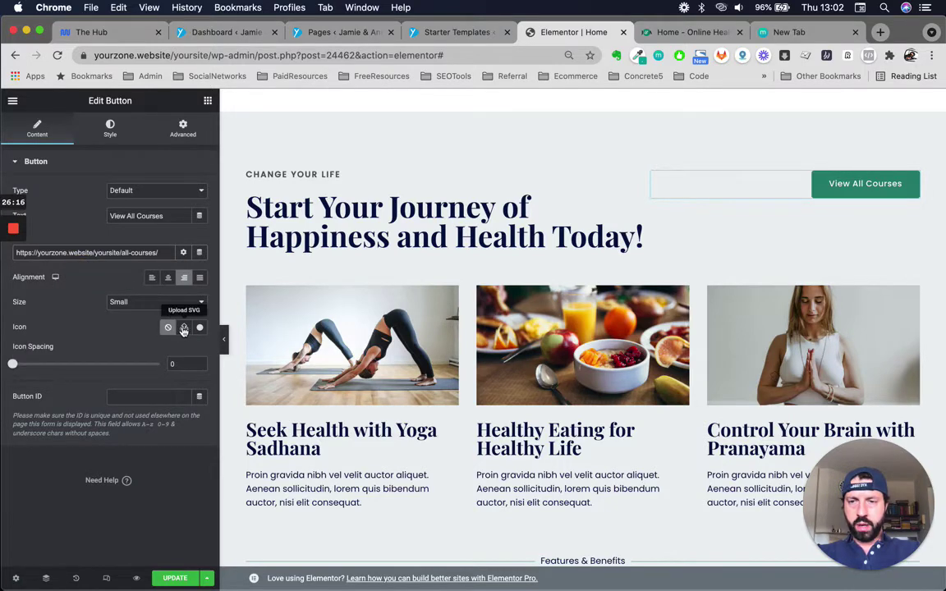
# Step: Add the Bell icon from the icon library to the View All Courses button with an icon spacing of 7
pyautogui.click(200, 327)
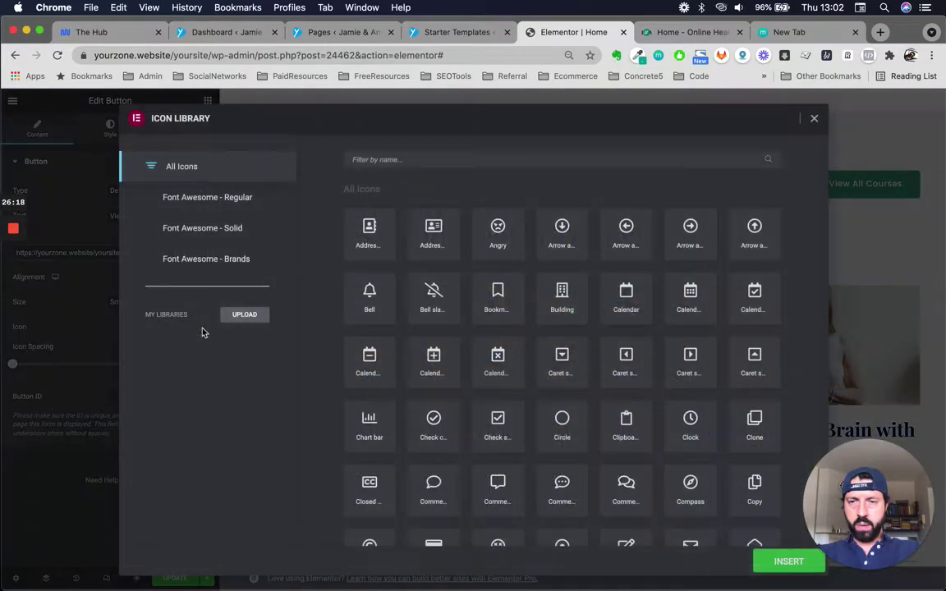
pyautogui.click(371, 299)
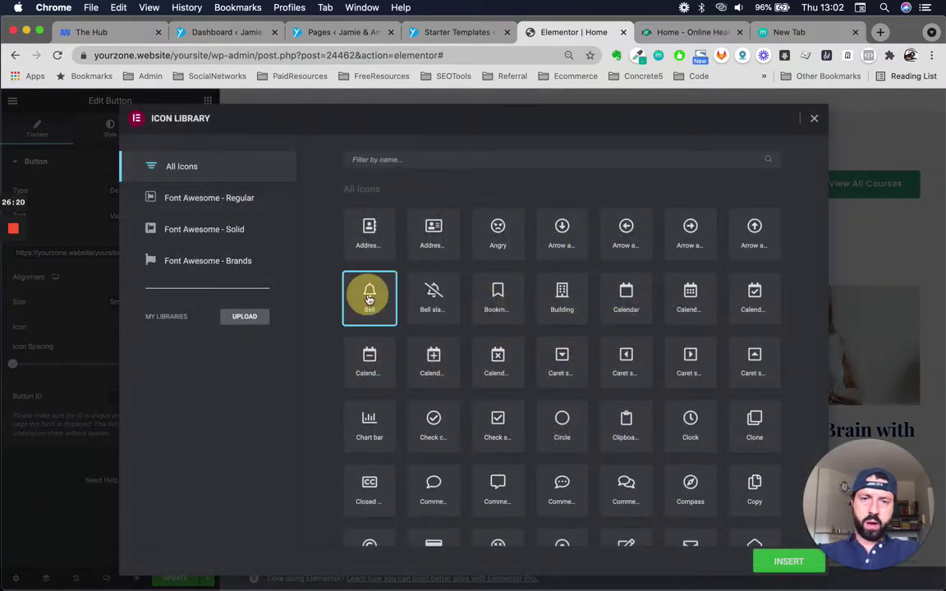
pyautogui.click(767, 561)
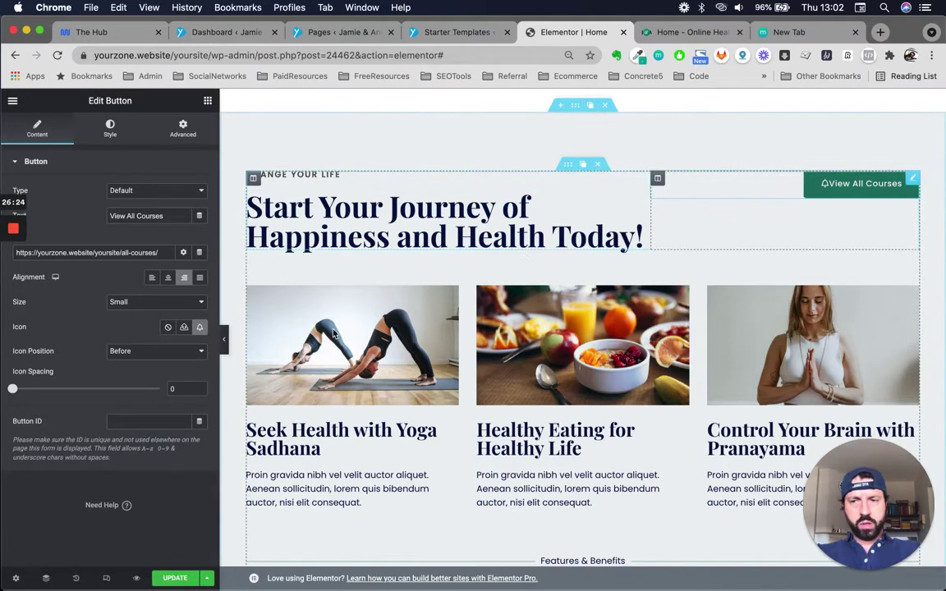
pyautogui.click(177, 389)
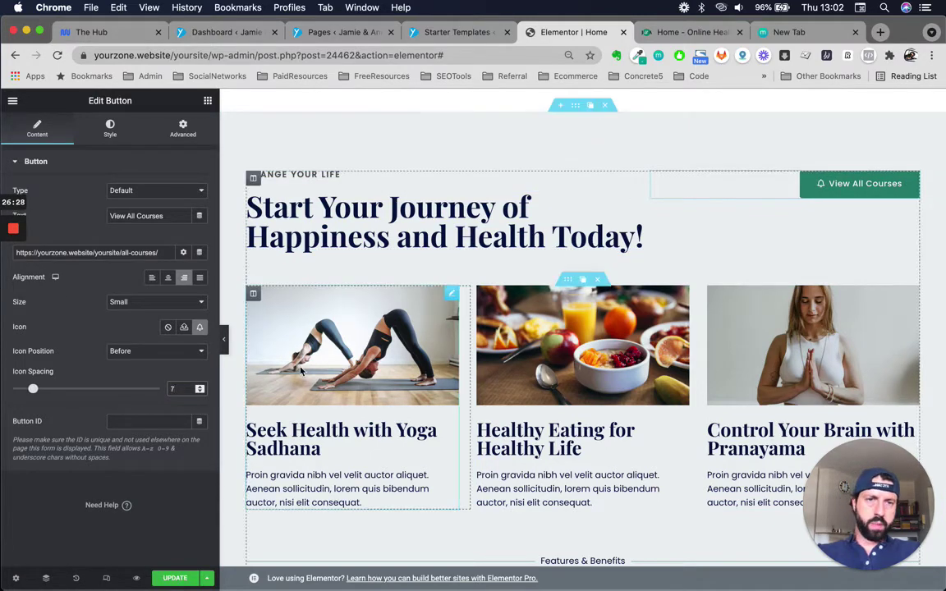
# Step: Examine the "Seek Health with Yoga Sadhana" image box, including its image, title, description and link settings
pyautogui.scroll(-2, 435, 364)
pyautogui.scroll(-1, 346, 309)
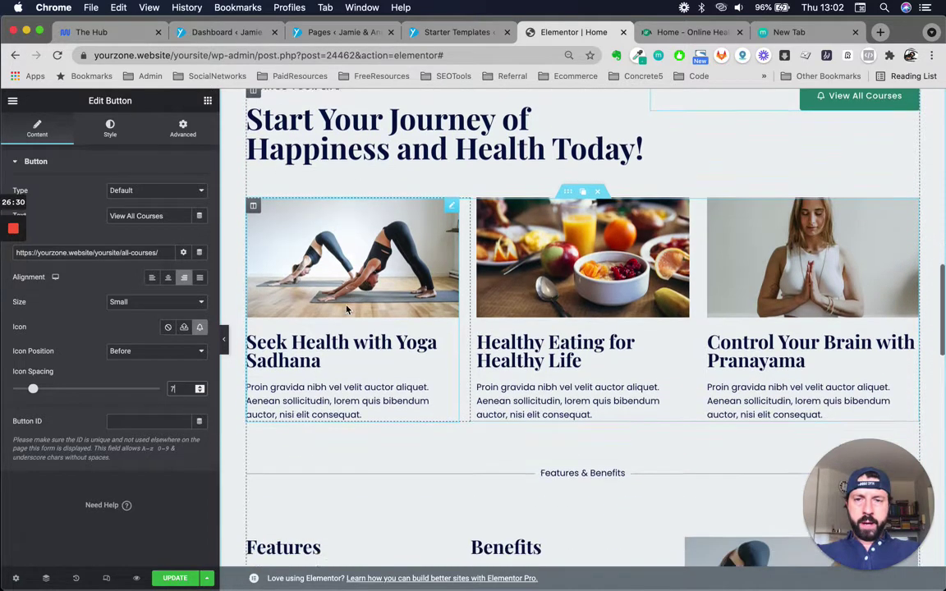
pyautogui.click(453, 193)
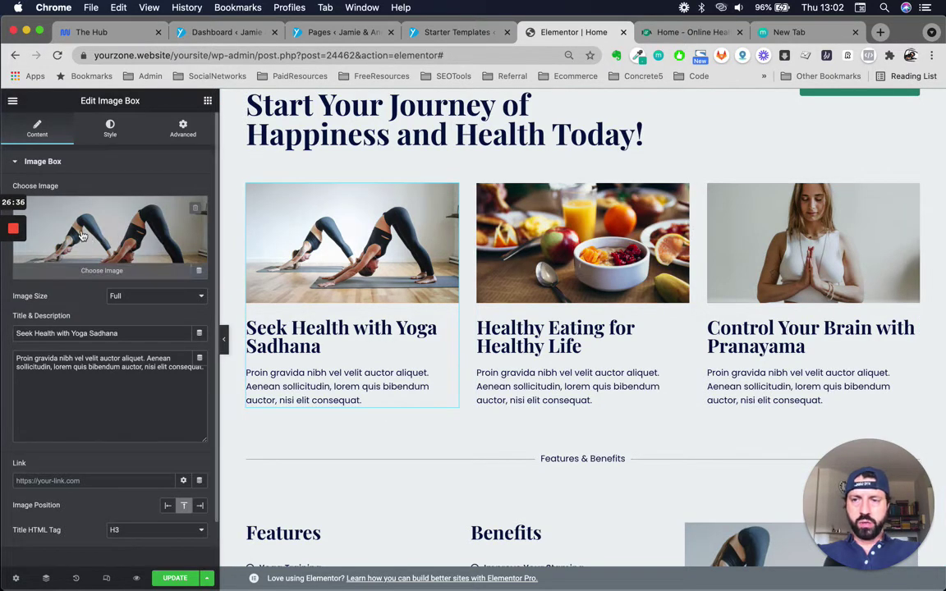
pyautogui.doubleClick(44, 333)
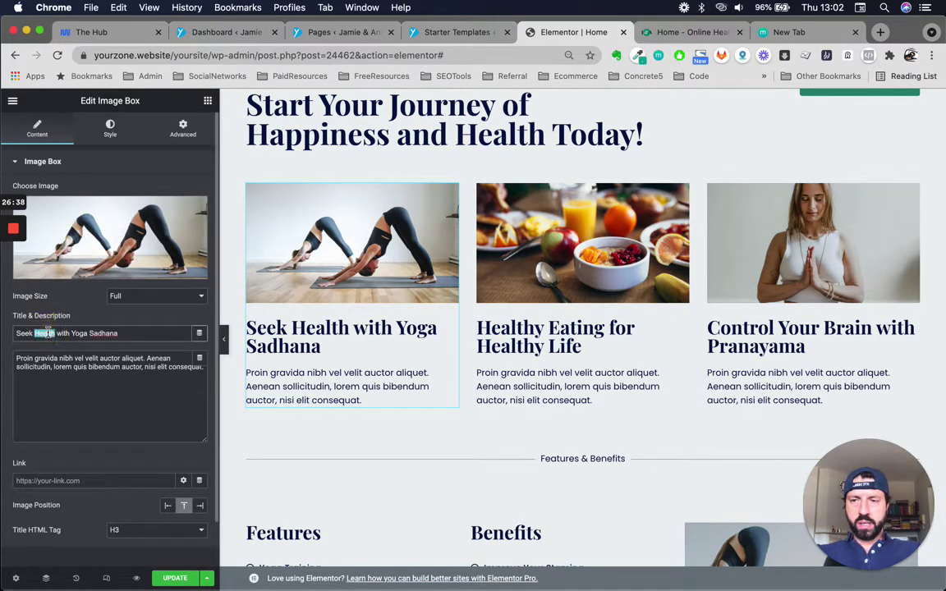
pyautogui.tripleClick(79, 359)
pyautogui.scroll(-1, 445, 410)
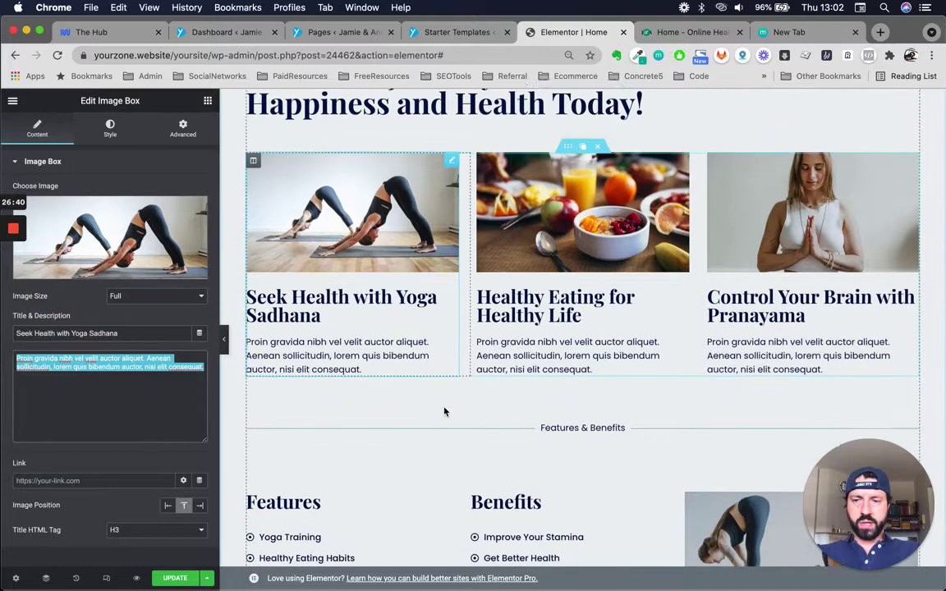
pyautogui.click(96, 484)
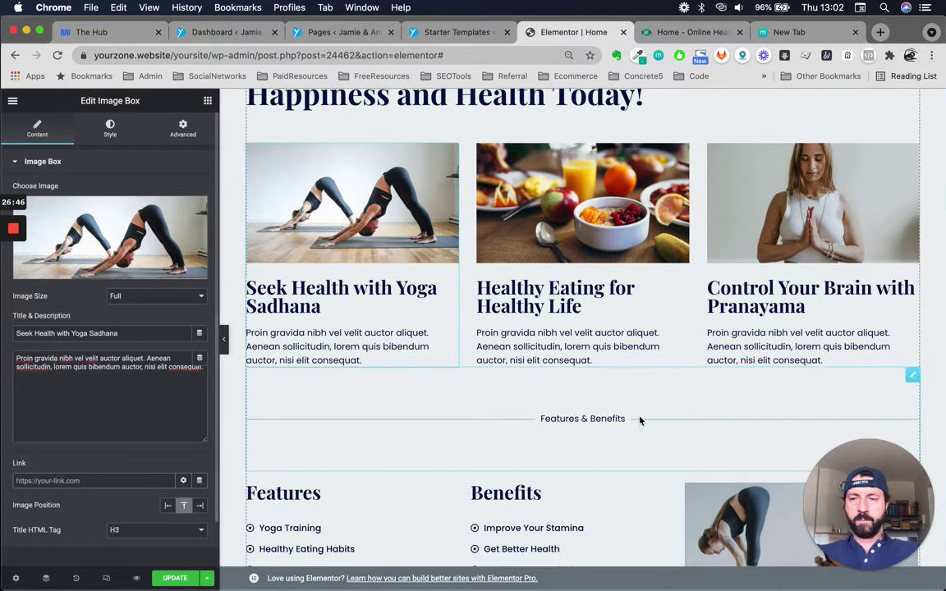
# Step: Inspect the Features & Benefits divider and search the widget library for "divi" to locate its widget
pyautogui.scroll(-5, 612, 416)
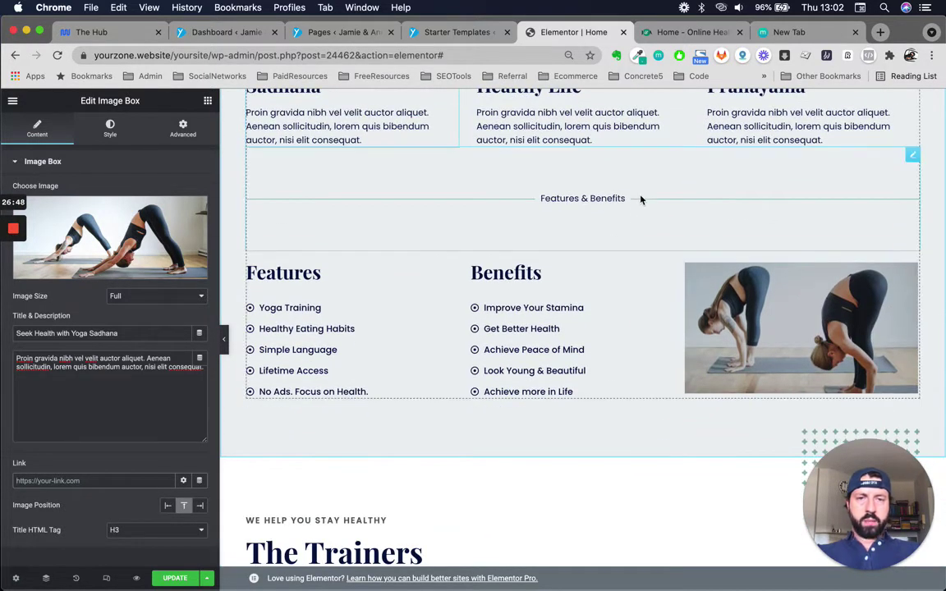
pyautogui.click(640, 199)
pyautogui.scroll(1, 642, 199)
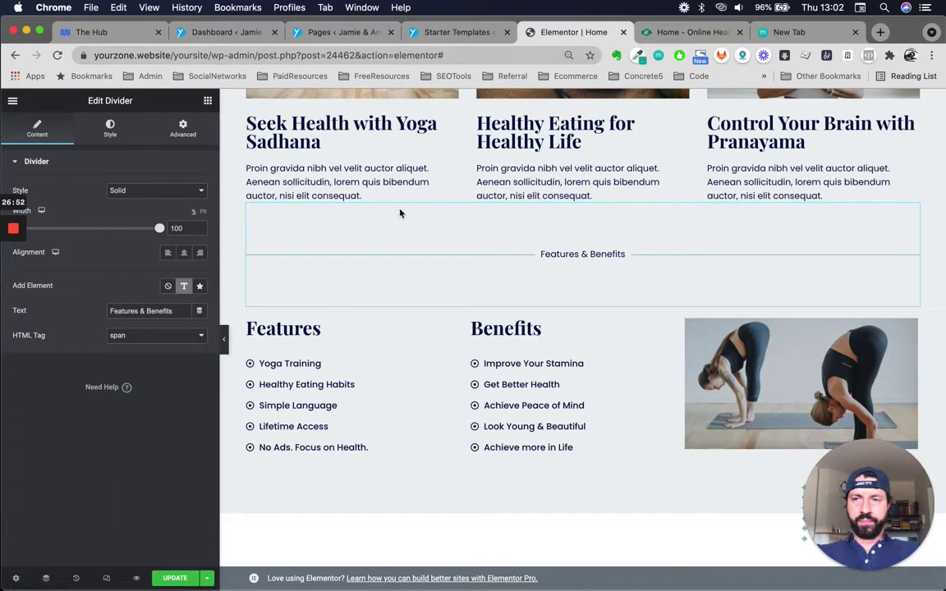
pyautogui.click(207, 101)
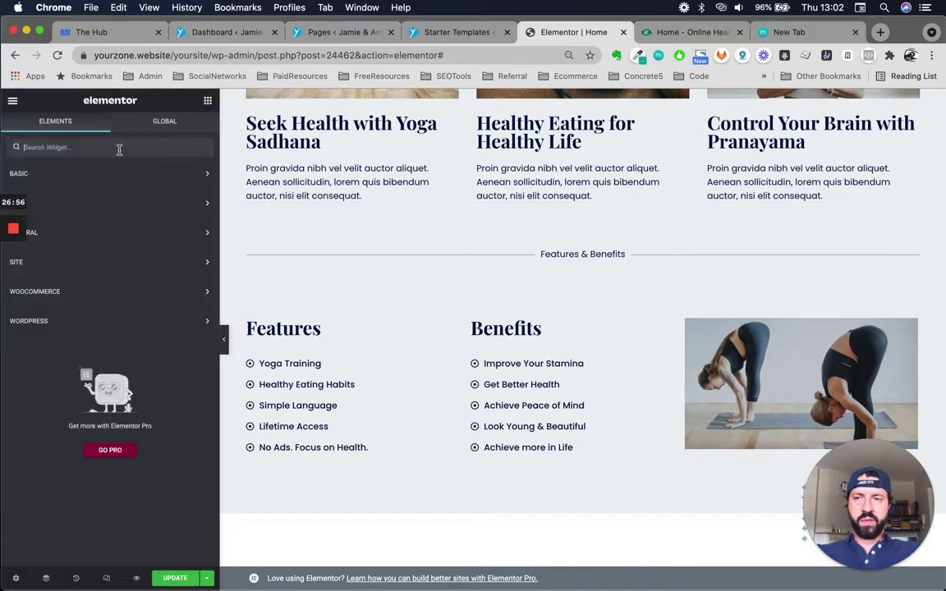
pyautogui.write('divi')
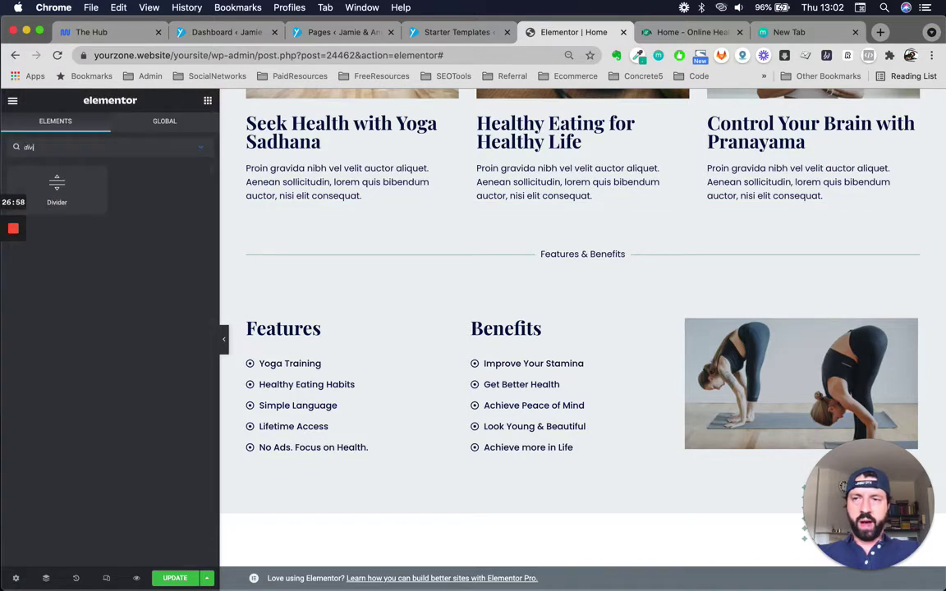
pyautogui.moveTo(56, 189); pyautogui.dragTo(567, 256)
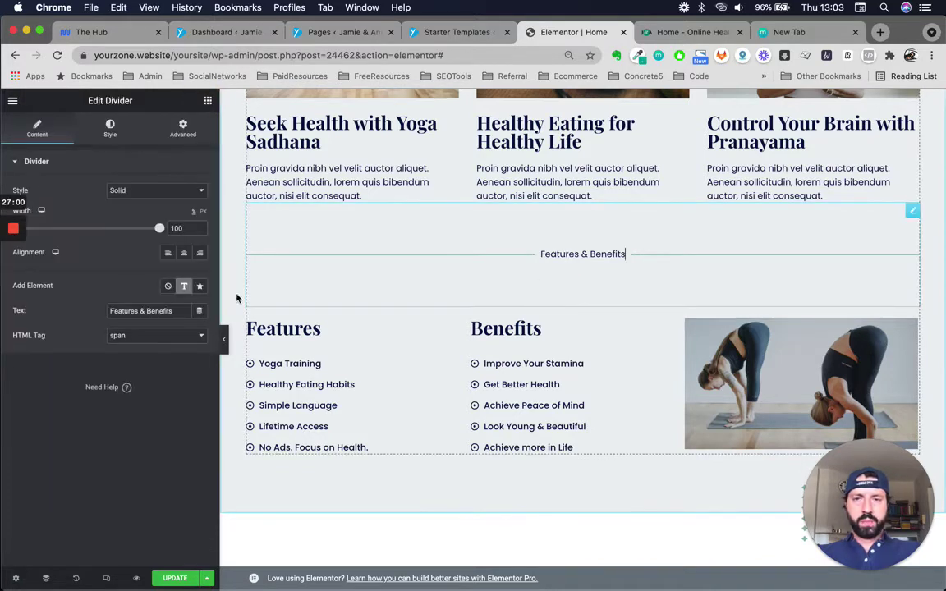
# Step: Replace the Features & Benefits divider's text with the heart icon and set its line style to Slashes
pyautogui.moveTo(139, 310); pyautogui.dragTo(171, 313)
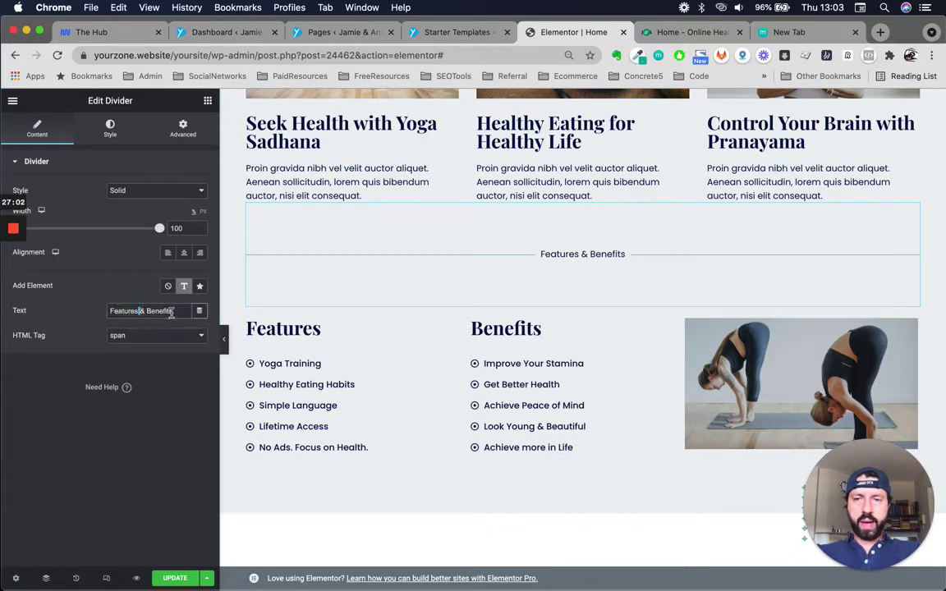
pyautogui.click(168, 287)
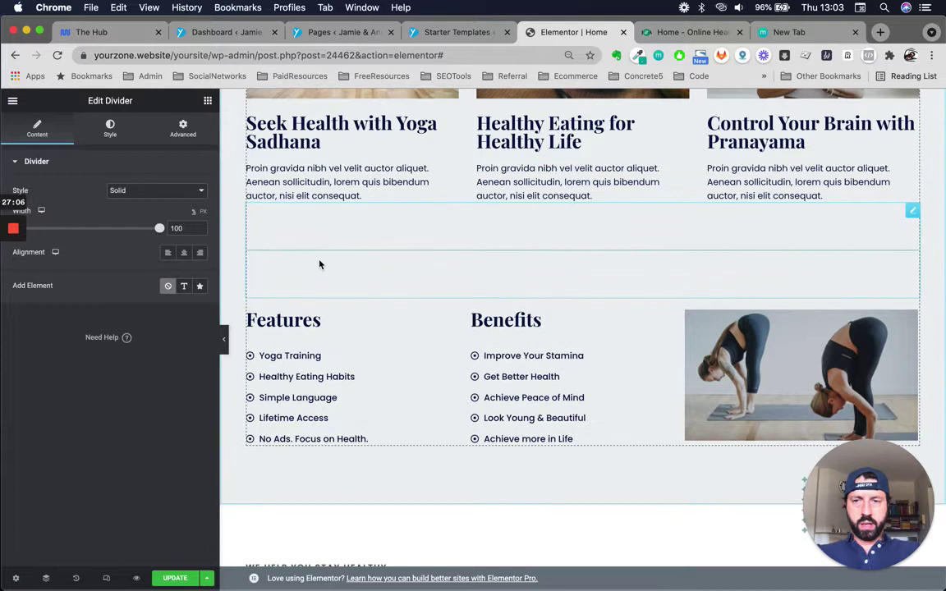
pyautogui.click(199, 286)
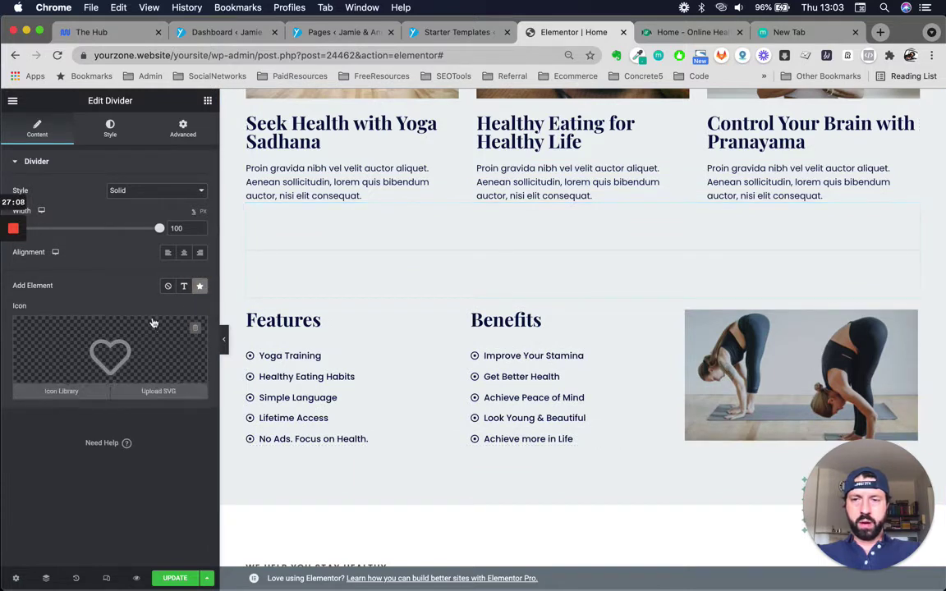
pyautogui.click(157, 194)
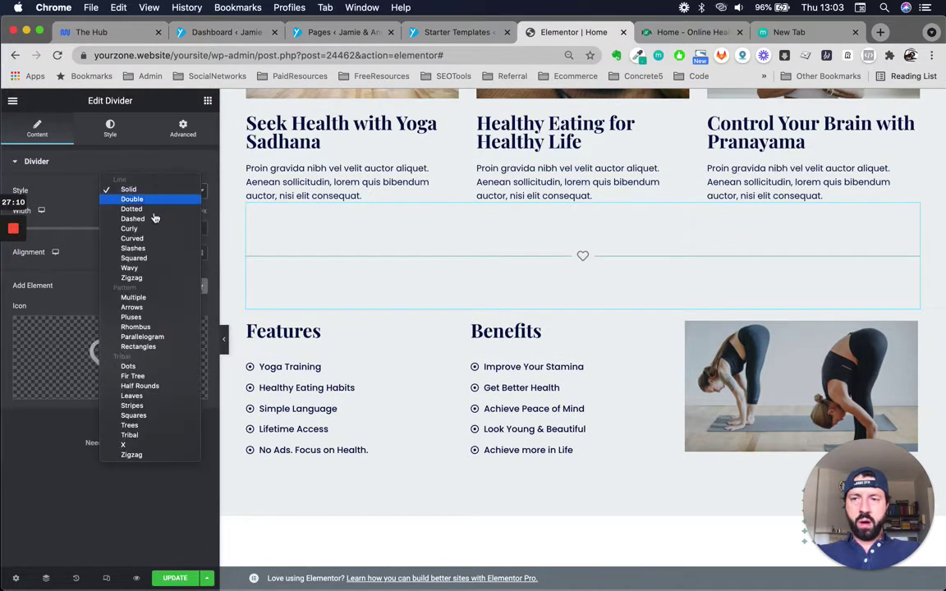
pyautogui.click(167, 254)
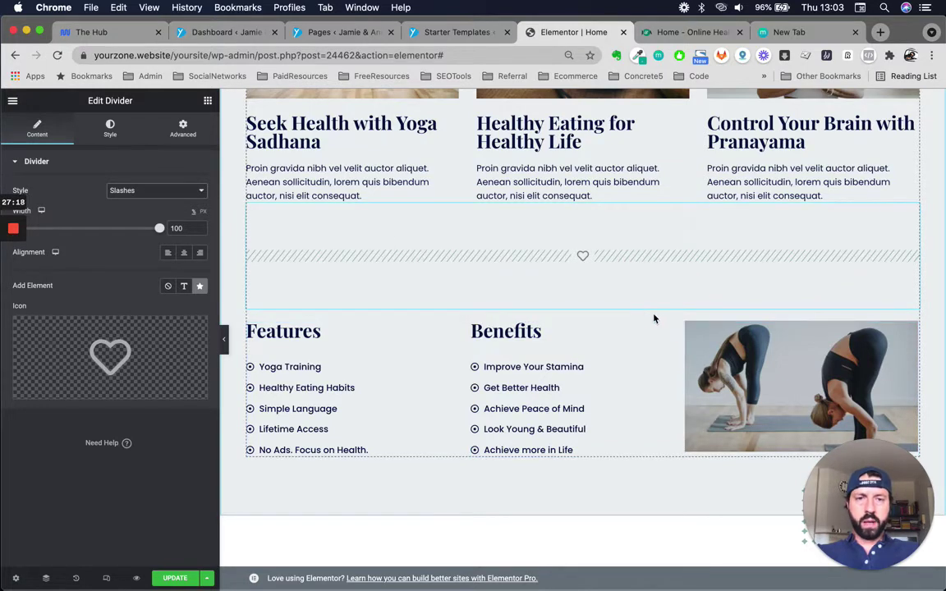
# Step: Delete the "No Ads. Focus on Health." item from the icon list under the Features heading
pyautogui.scroll(-2, 655, 318)
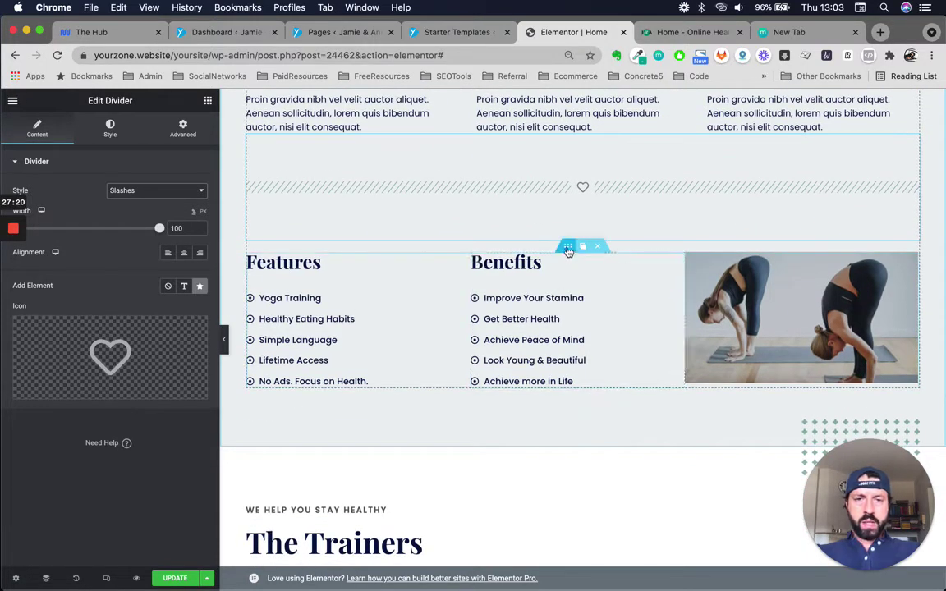
pyautogui.click(567, 248)
pyautogui.click(321, 269)
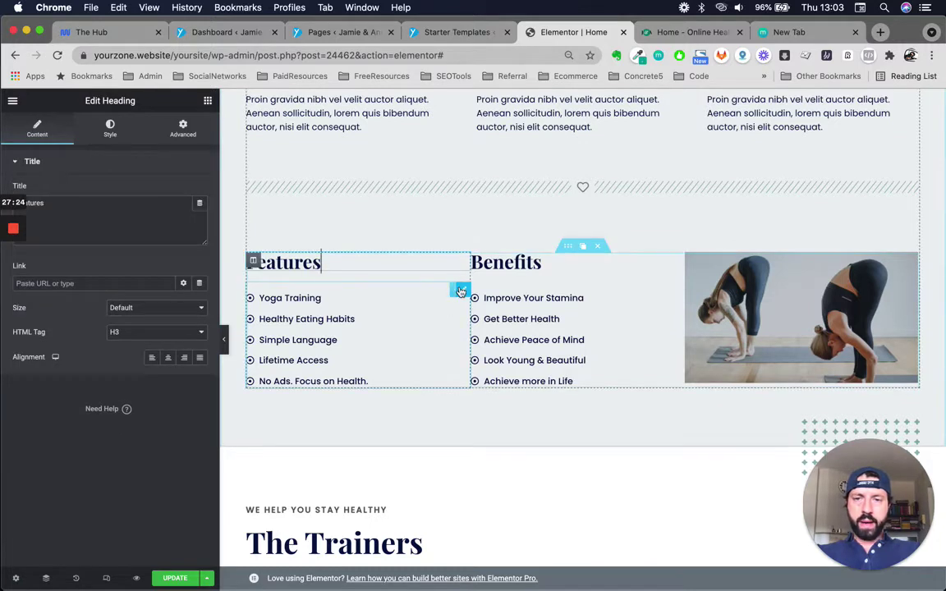
pyautogui.click(460, 291)
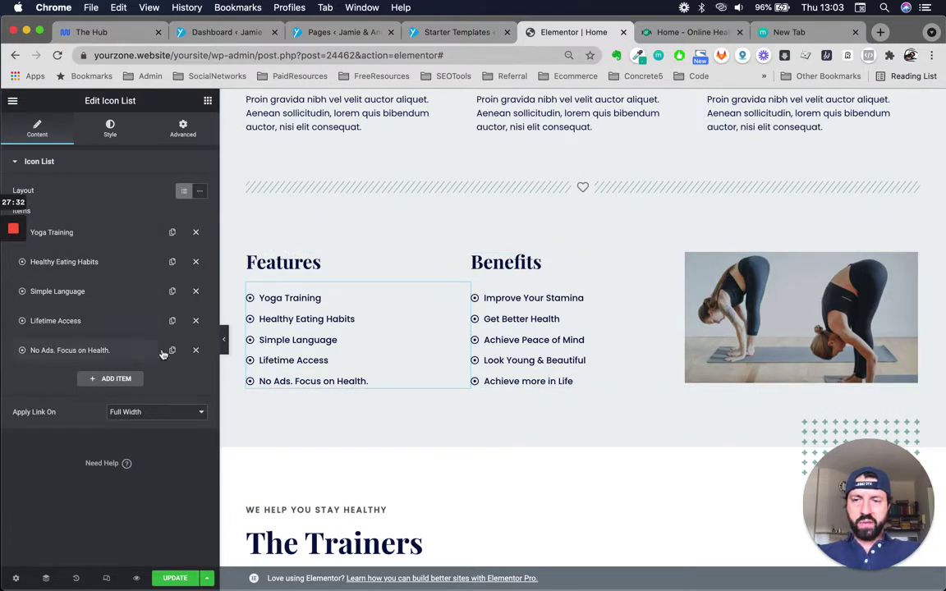
pyautogui.click(197, 351)
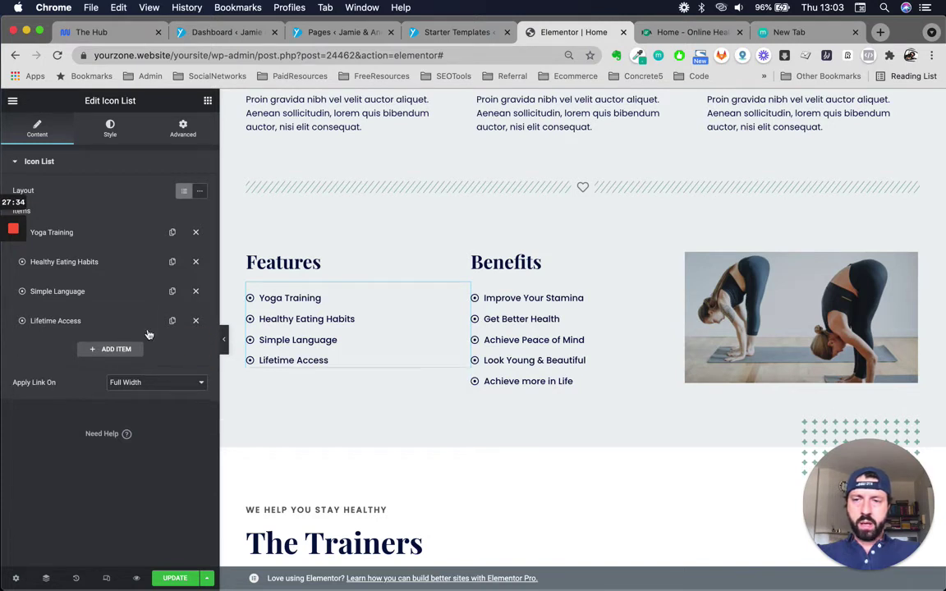
# Step: Duplicate the Lifetime Access item in the Features icon list and open the copy's text, icon and link settings
pyautogui.click(170, 321)
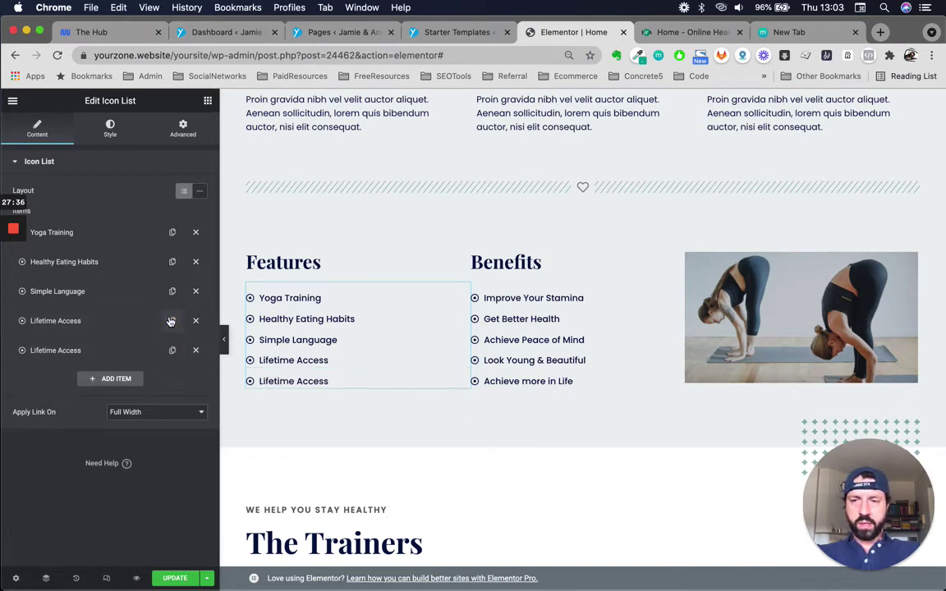
pyautogui.click(50, 349)
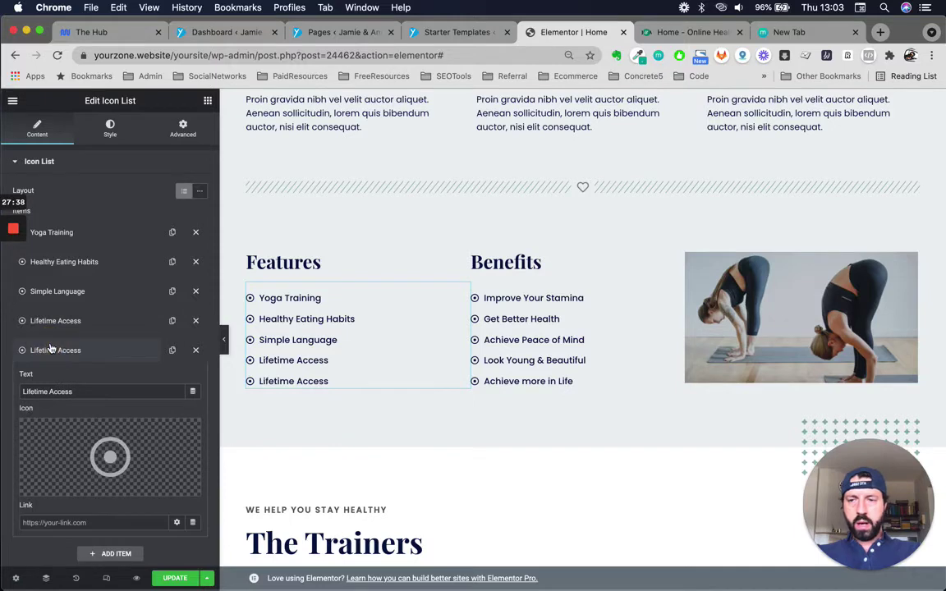
pyautogui.tripleClick(78, 385)
pyautogui.moveTo(107, 449)
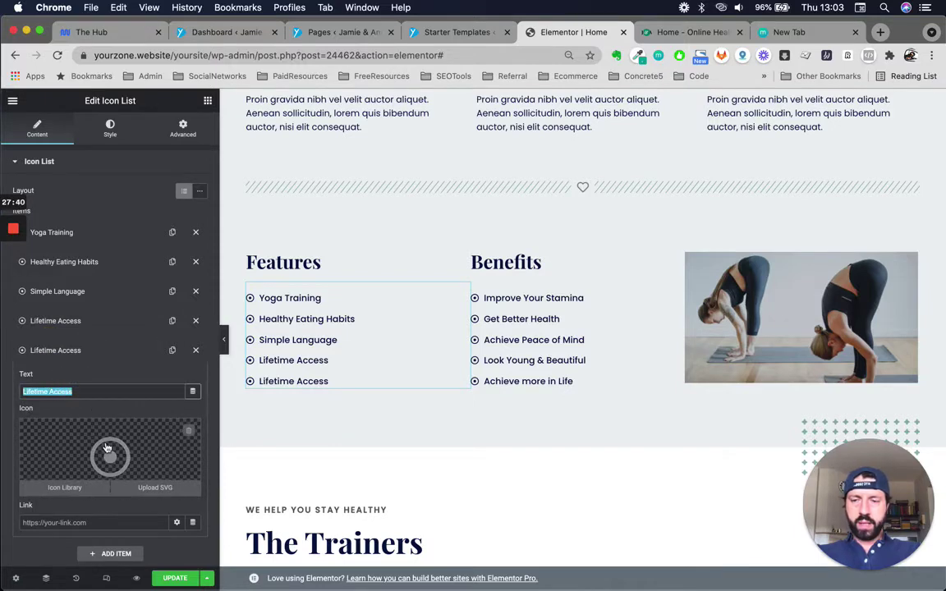
# Step: In the "Happy Faces of Happy Students" section, slightly narrow the first photo column and the inner column holding the portrait with glasses
pyautogui.scroll(-1, 486, 374)
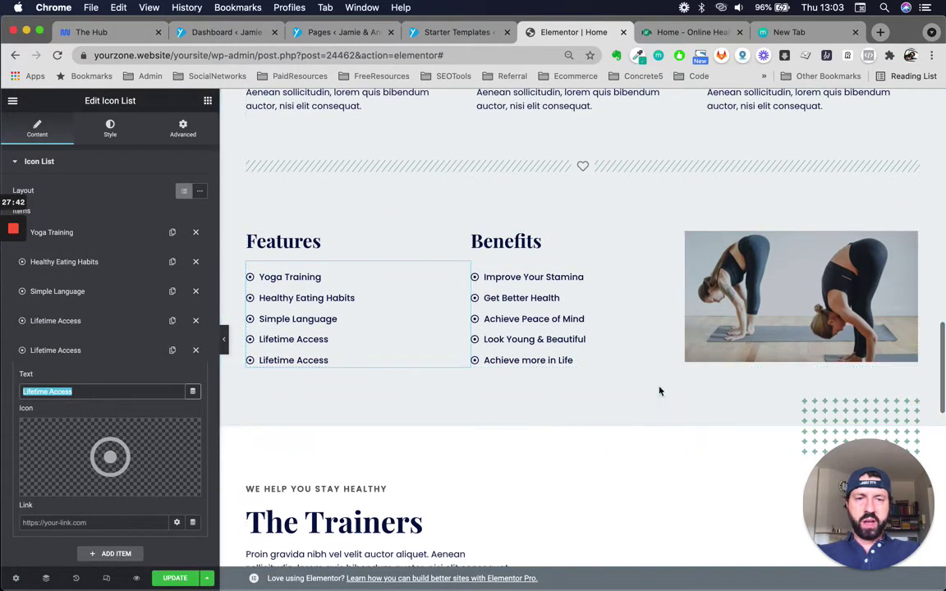
pyautogui.scroll(-5, 532, 355)
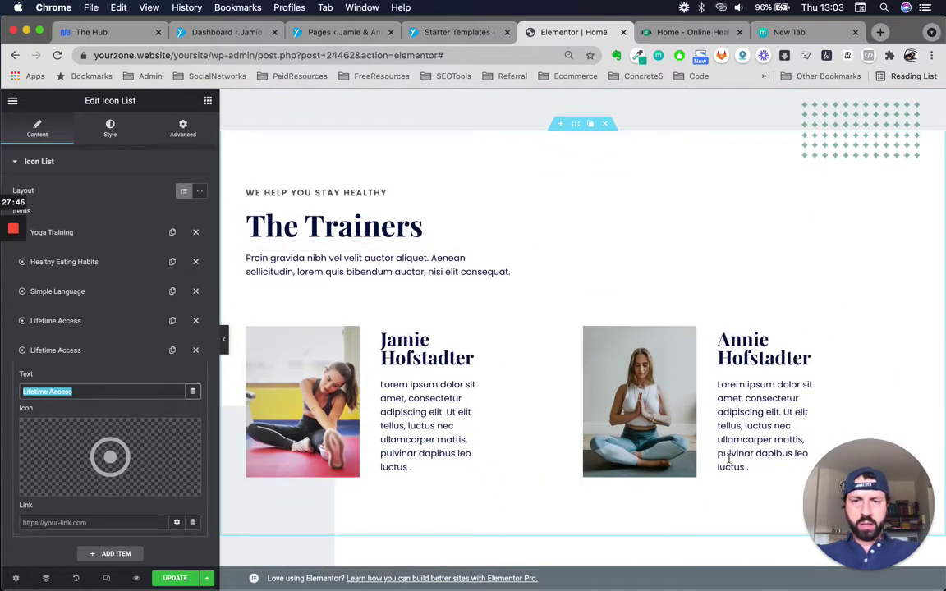
pyautogui.scroll(-4, 409, 417)
pyautogui.scroll(-3, 409, 417)
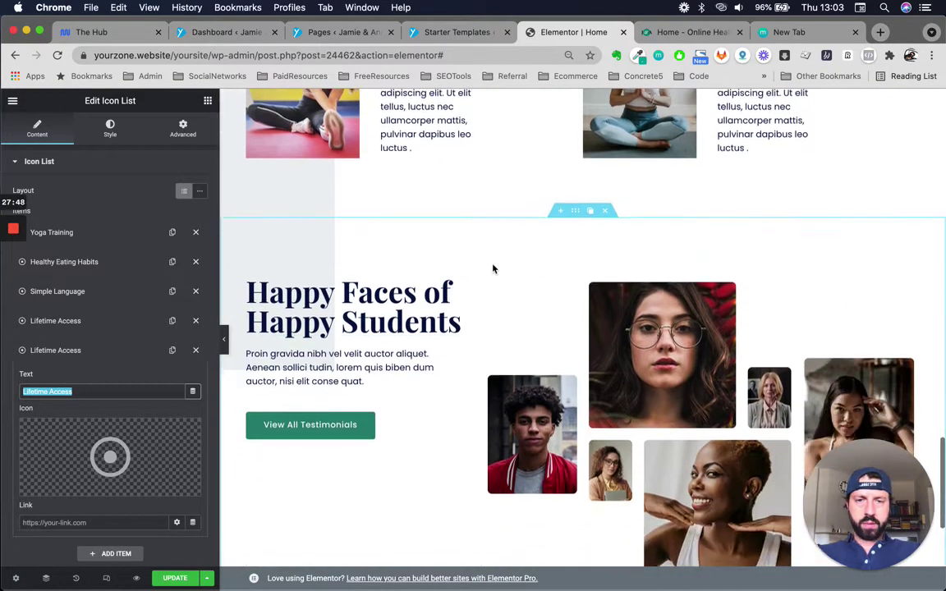
pyautogui.scroll(-1, 492, 269)
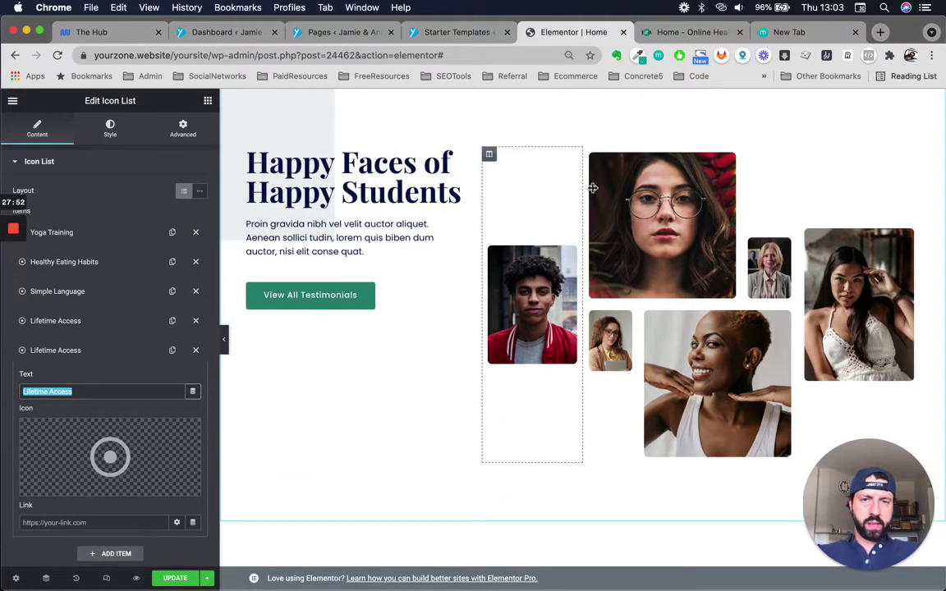
pyautogui.scroll(1, 510, 167)
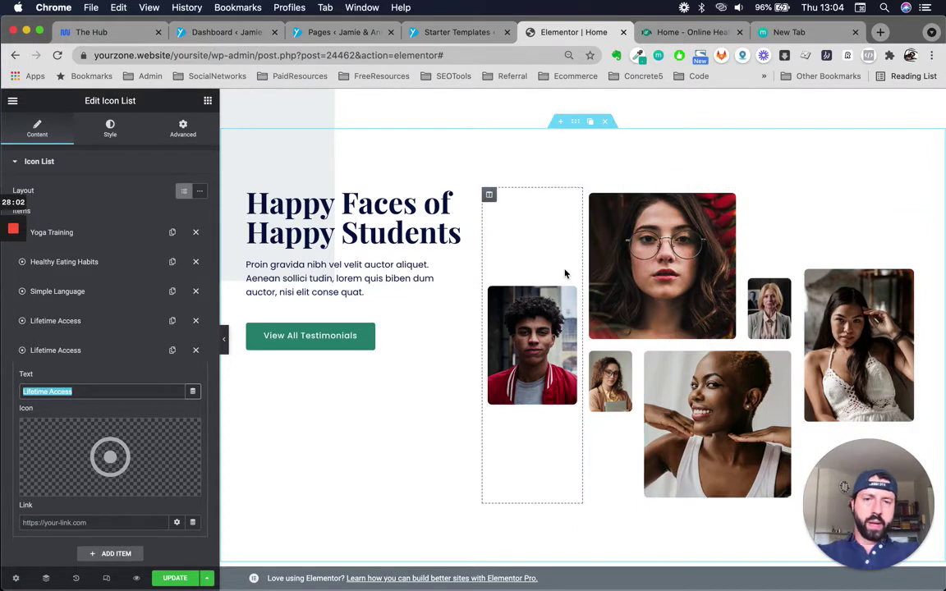
pyautogui.moveTo(581, 265)
pyautogui.mouseDown()
pyautogui.moveTo(622, 264)
pyautogui.moveTo(598, 277)
pyautogui.moveTo(574, 274)
pyautogui.mouseUp()
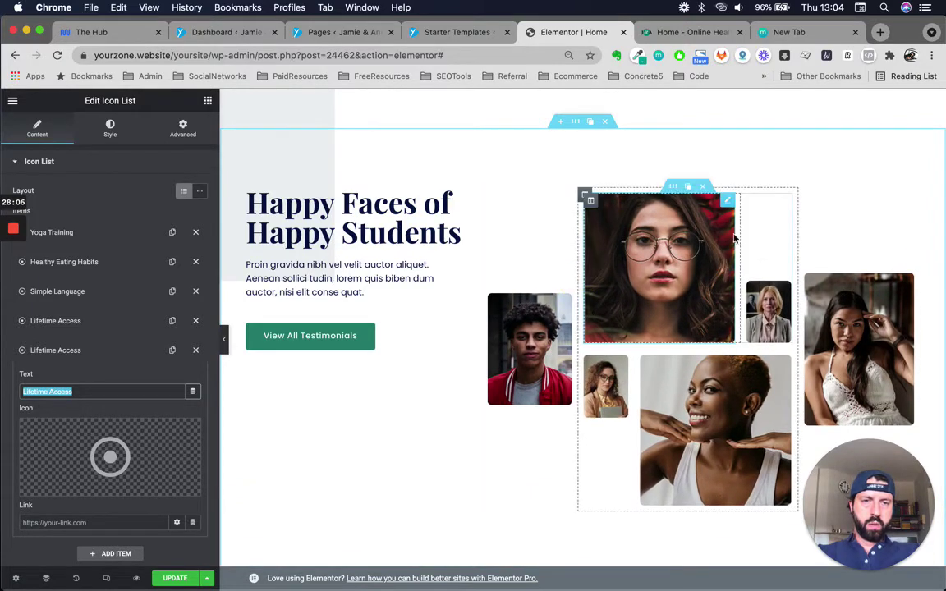
pyautogui.moveTo(739, 234)
pyautogui.mouseDown()
pyautogui.moveTo(672, 236)
pyautogui.moveTo(724, 243)
pyautogui.mouseUp()
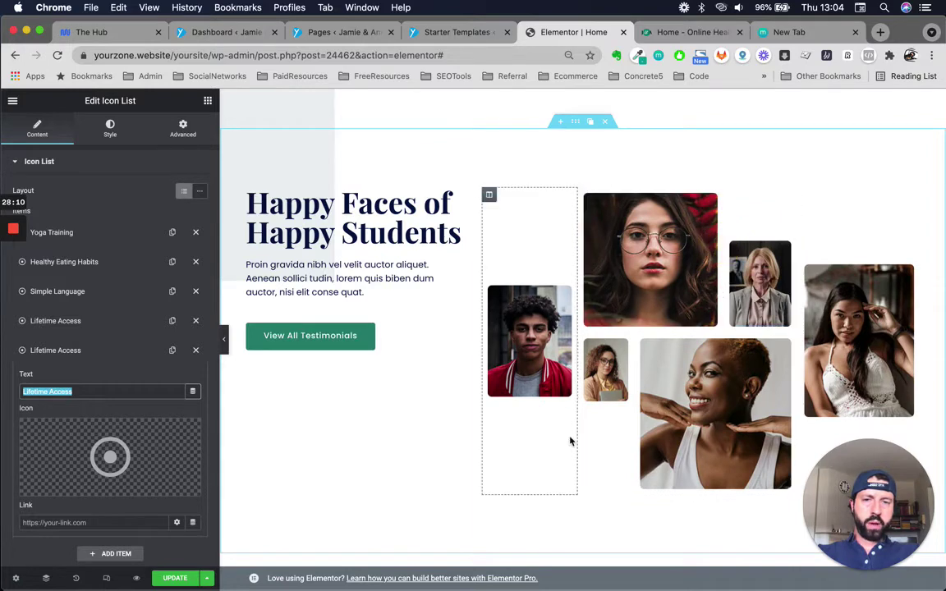
pyautogui.scroll(1, 570, 440)
pyautogui.scroll(-1, 829, 369)
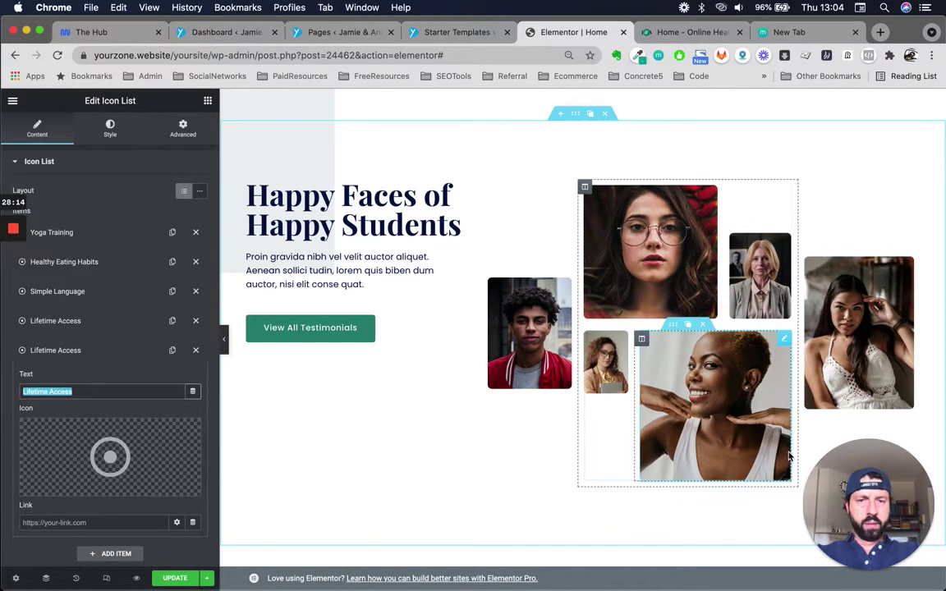
# Step: Try the Top and Bottom vertical alignments on the first photo column of the Happy Faces section, and settle on Middle
pyautogui.scroll(-2, 789, 456)
pyautogui.scroll(1, 713, 320)
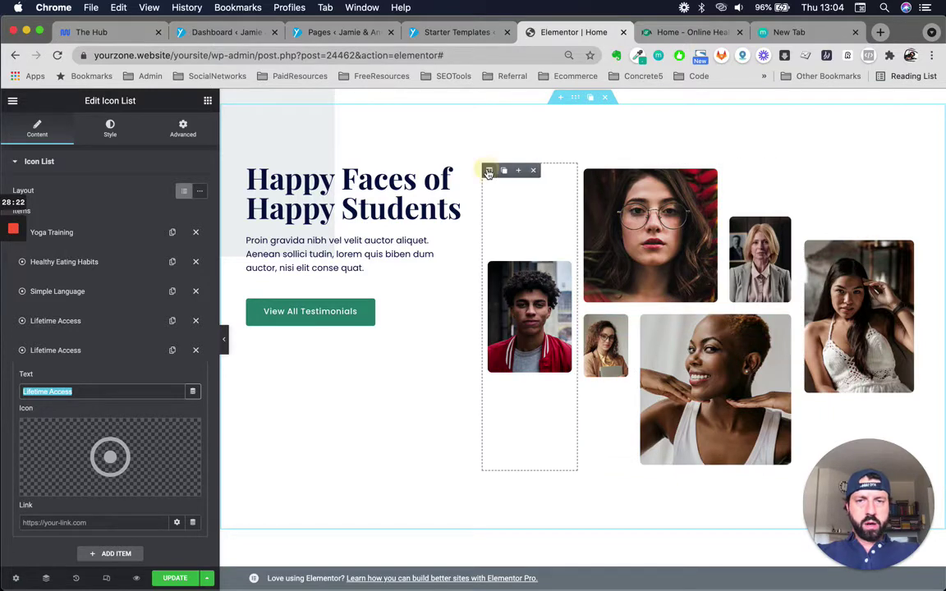
pyautogui.click(488, 170)
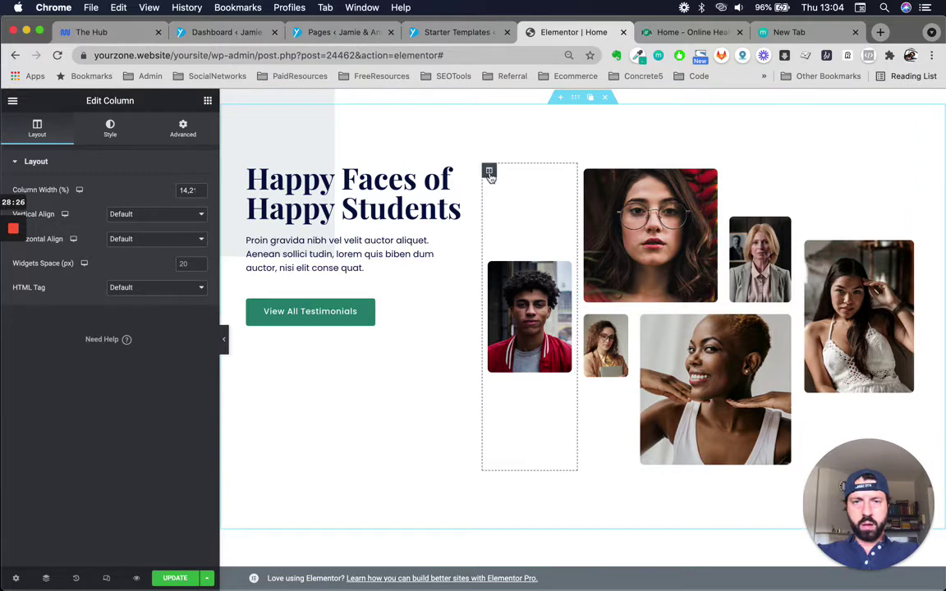
pyautogui.click(32, 164)
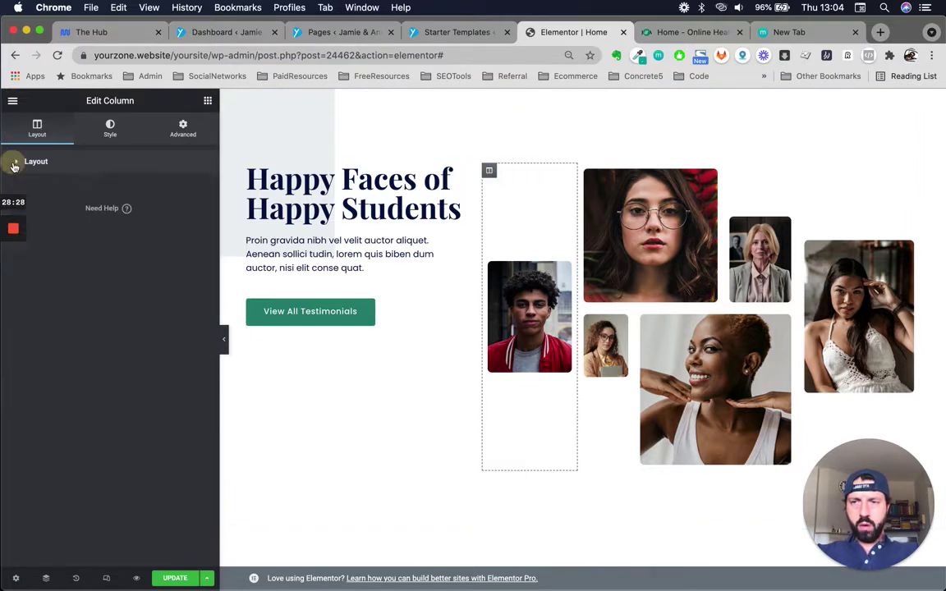
pyautogui.click(15, 161)
pyautogui.click(137, 215)
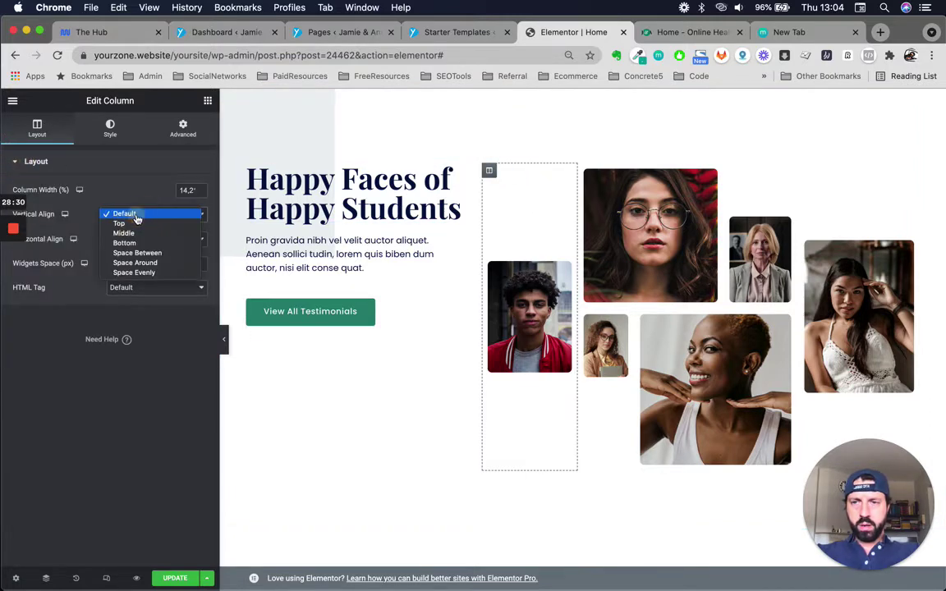
pyautogui.click(128, 224)
pyautogui.click(142, 213)
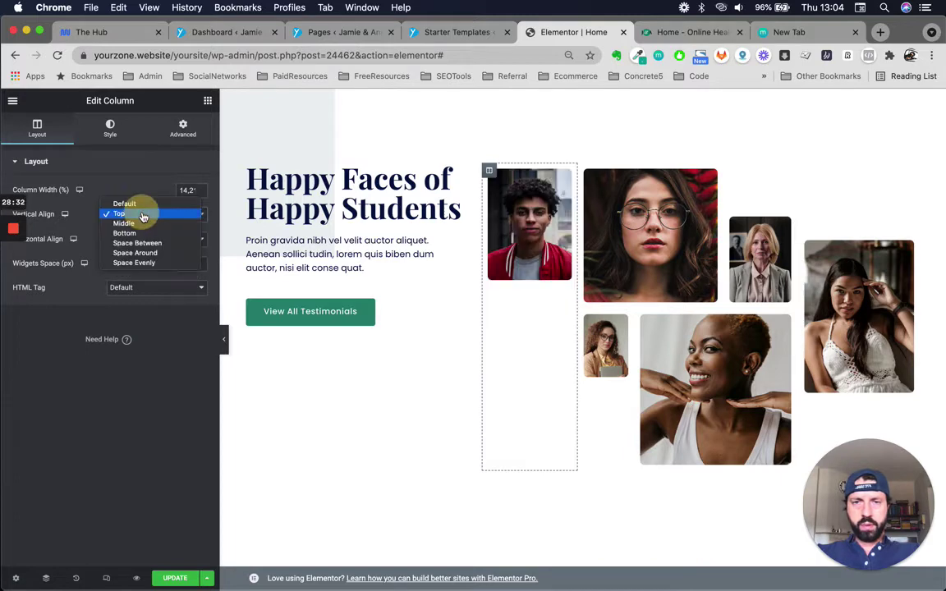
pyautogui.click(144, 233)
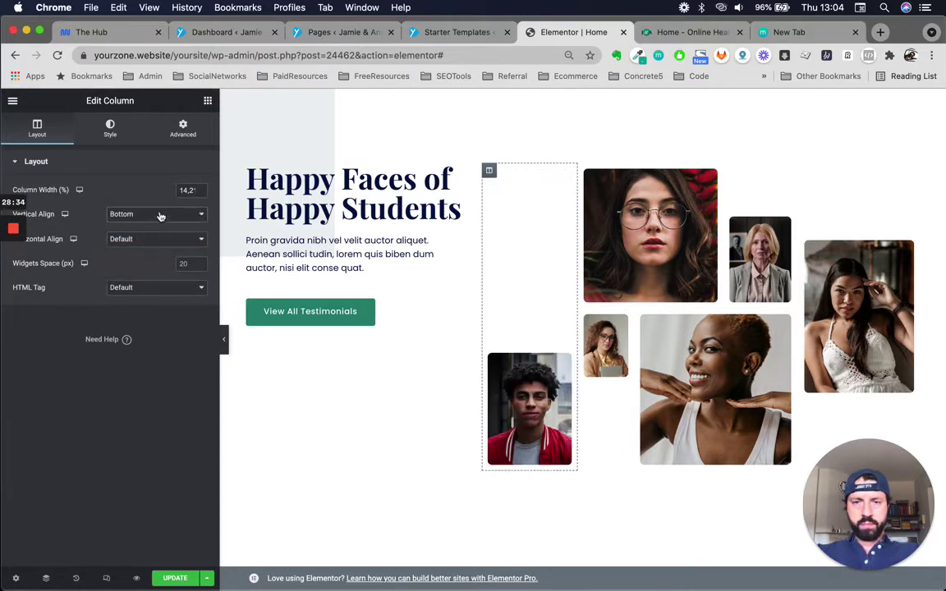
pyautogui.click(161, 216)
pyautogui.click(159, 202)
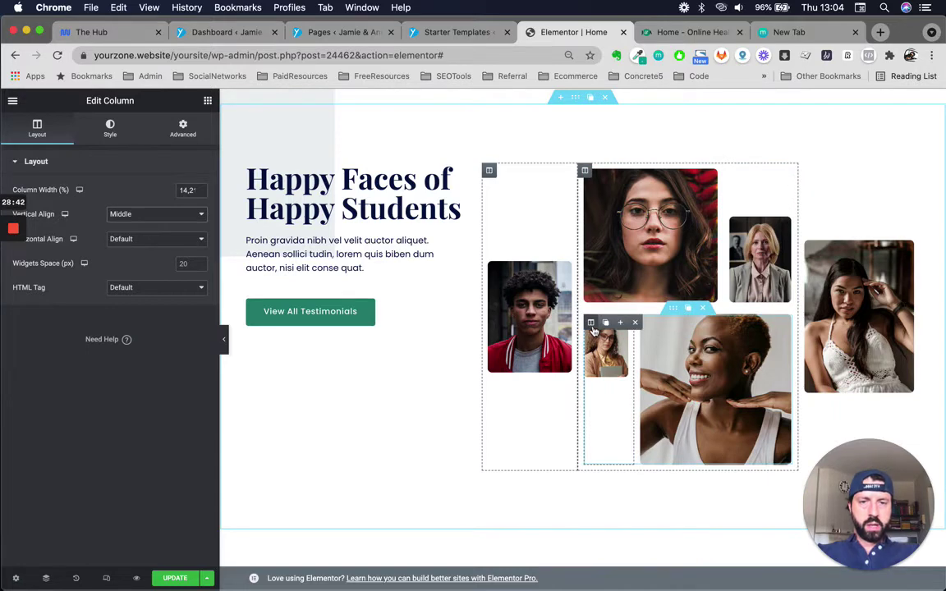
# Step: Set the vertical alignment of the inner column holding the small portrait with the laptop to Bottom
pyautogui.click(591, 323)
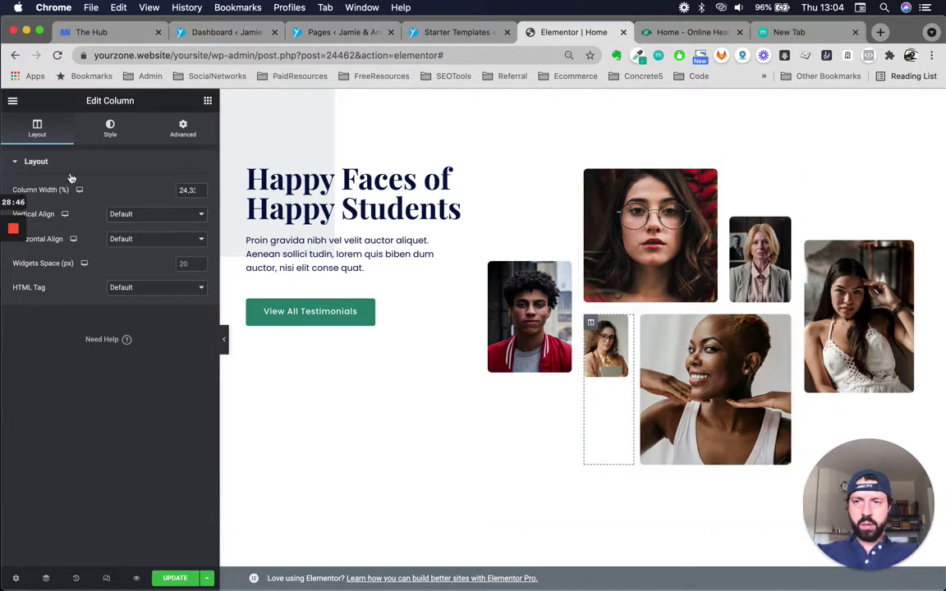
pyautogui.click(168, 216)
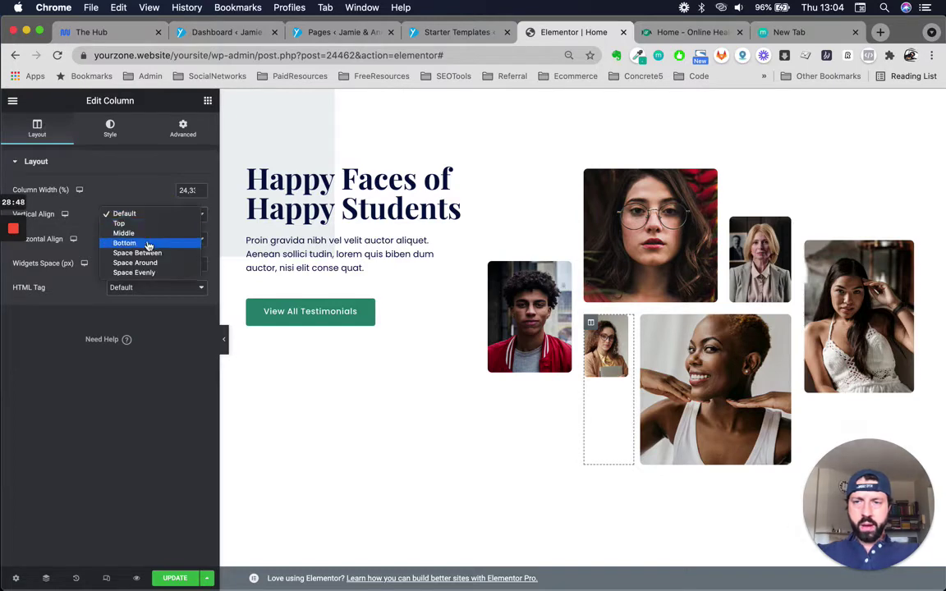
pyautogui.click(149, 243)
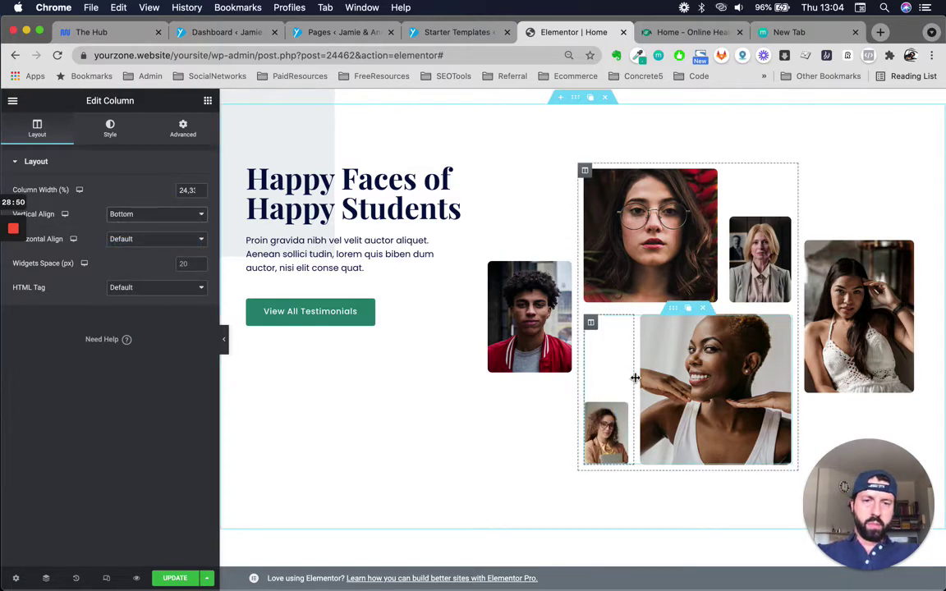
# Step: Widen the lower row's first photo column to about three quarters and narrow the upper row's first column to about 40% of their rows
pyautogui.moveTo(634, 377); pyautogui.dragTo(713, 396)
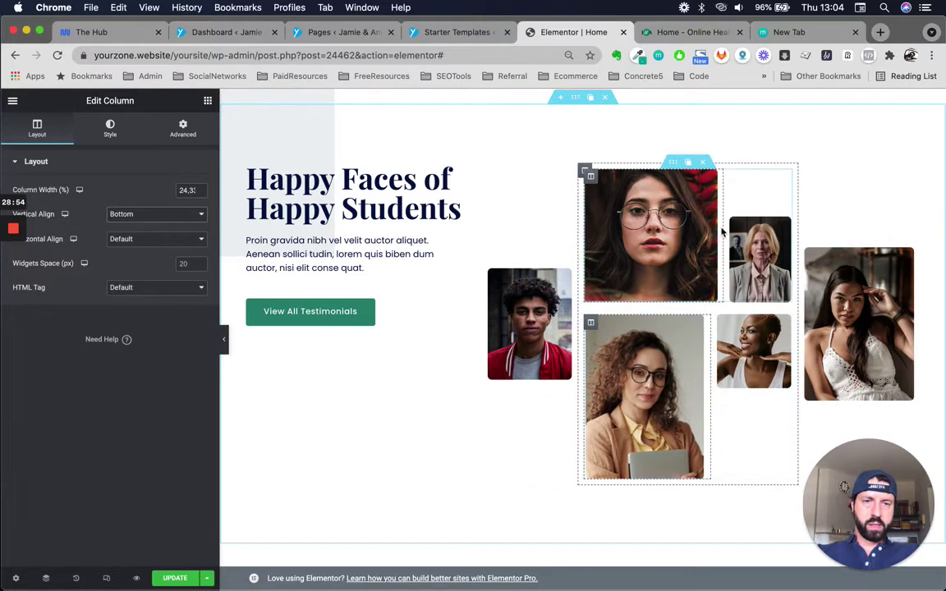
pyautogui.moveTo(722, 225); pyautogui.dragTo(669, 238)
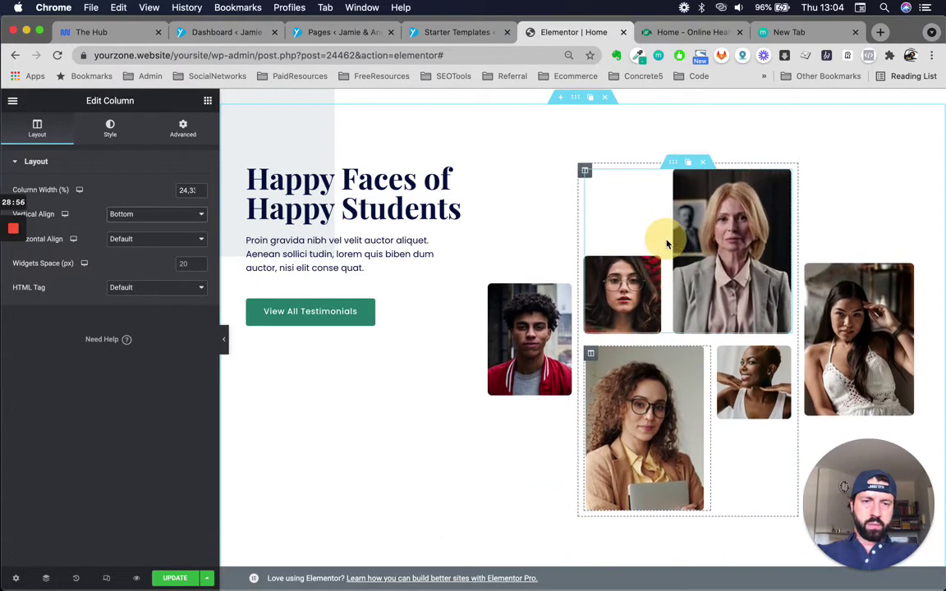
# Step: Open the column structure choices for a new section at the end of the page
pyautogui.scroll(-6, 636, 479)
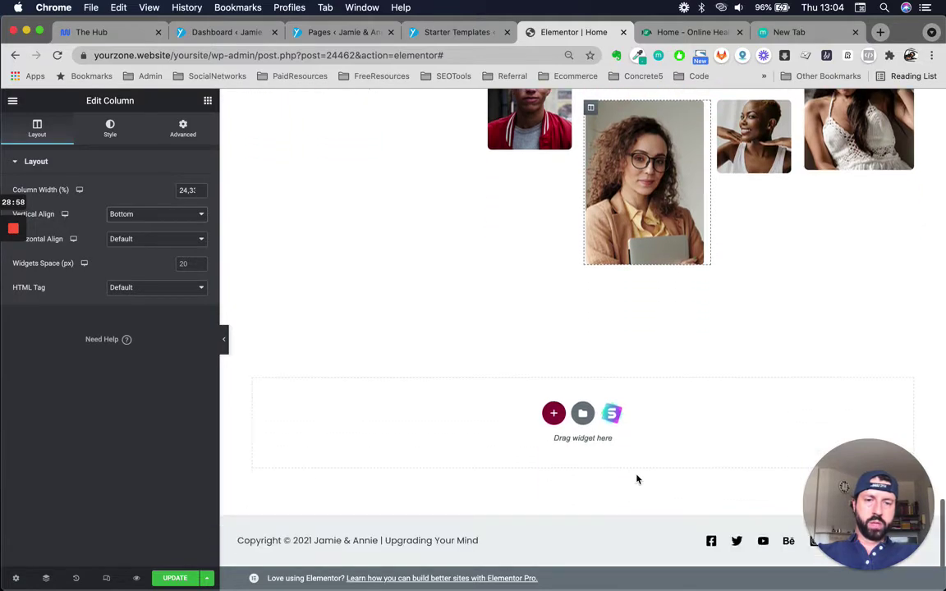
pyautogui.scroll(4, 636, 479)
pyautogui.scroll(-4, 636, 478)
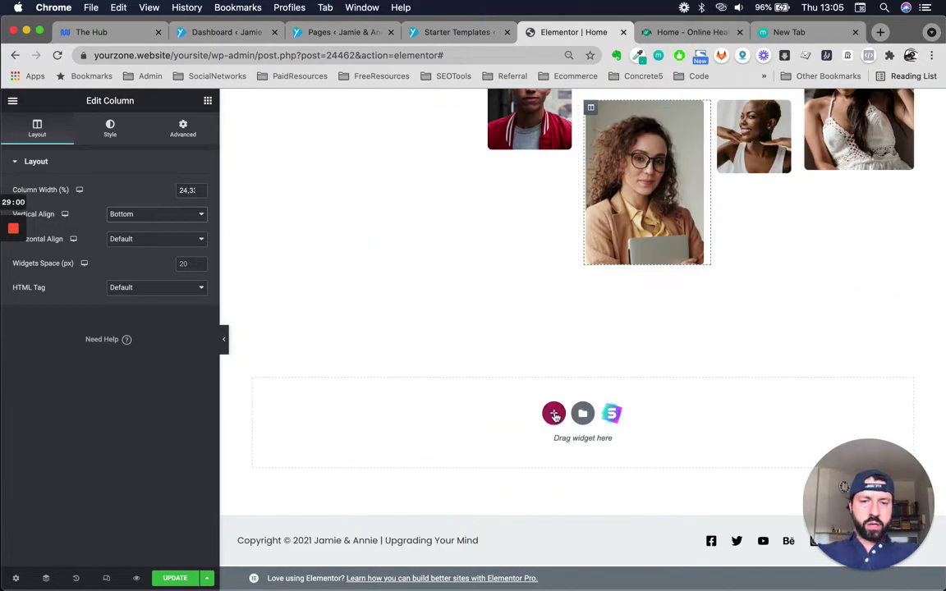
pyautogui.click(554, 416)
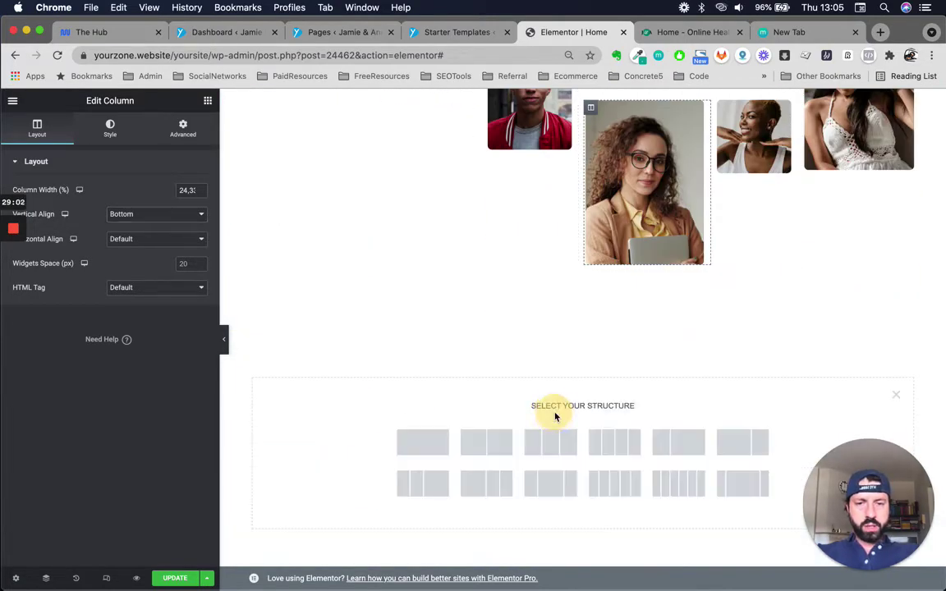
# Step: Duplicate The Trainers section and move one copy below the Happy Faces of Happy Students section
pyautogui.scroll(1, 453, 411)
pyautogui.scroll(7, 453, 410)
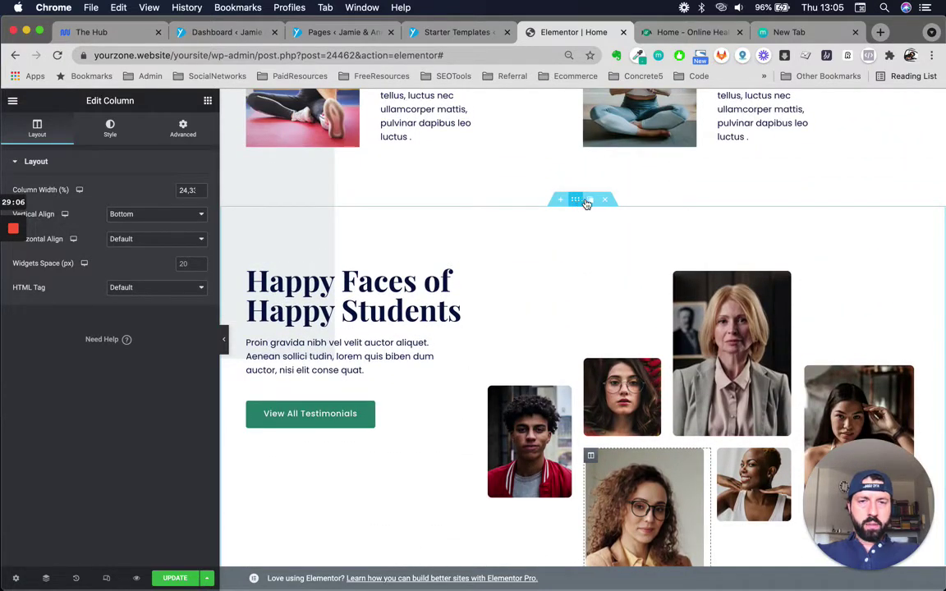
pyautogui.scroll(7, 590, 204)
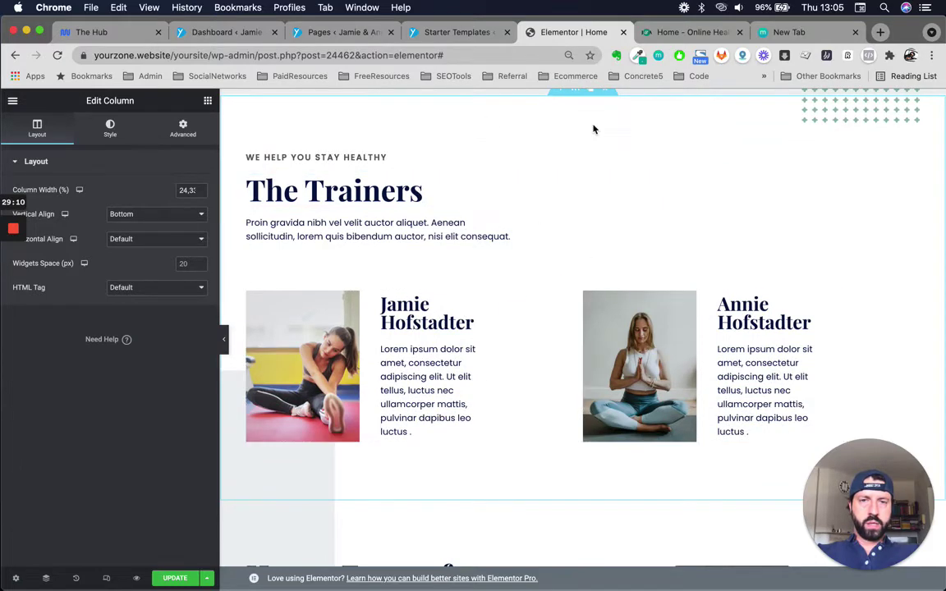
pyautogui.scroll(1, 592, 125)
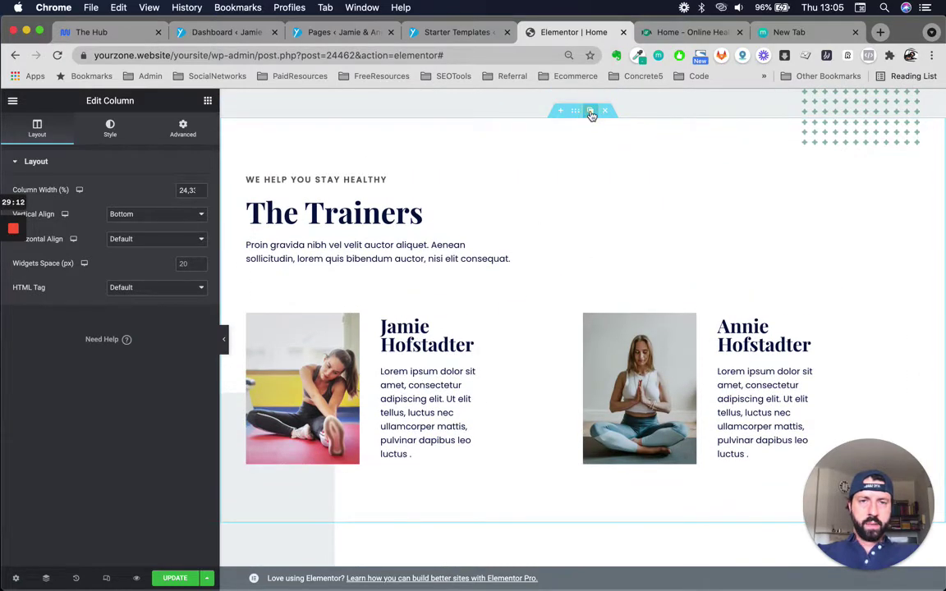
pyautogui.click(589, 112)
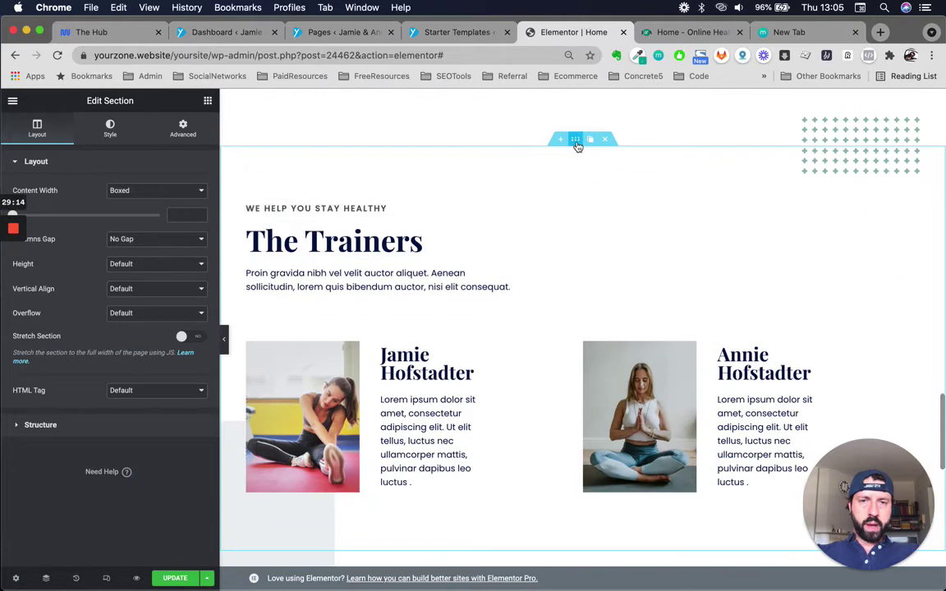
pyautogui.moveTo(577, 146); pyautogui.dragTo(548, 401)
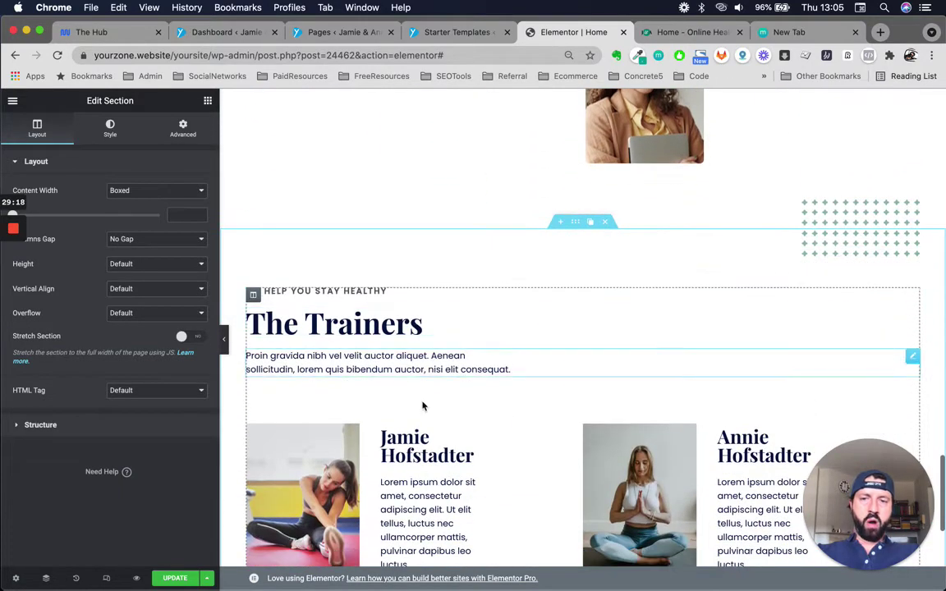
# Step: Close the new section's structure choices and delete the Trainers section placed below Happy Faces
pyautogui.scroll(-8, 423, 406)
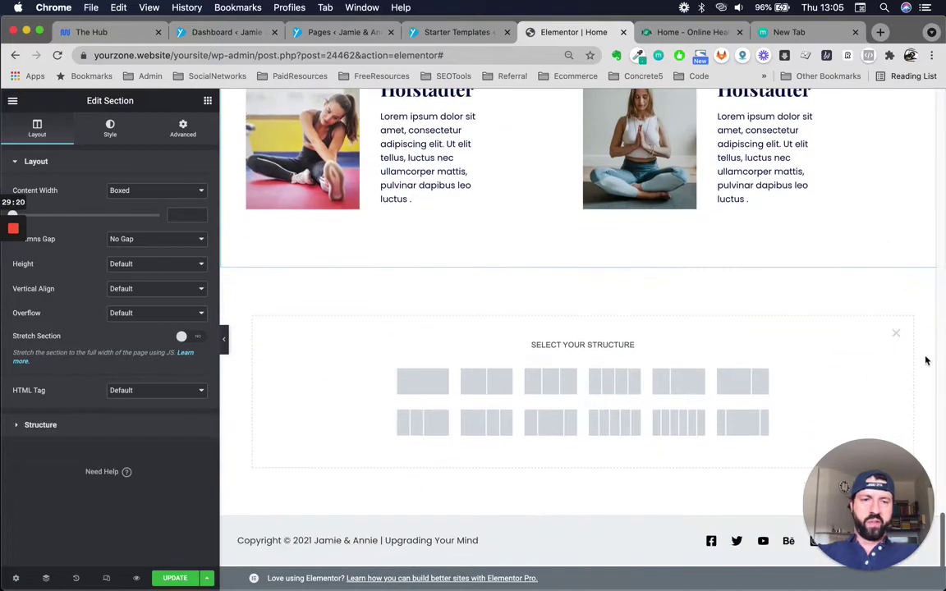
pyautogui.click(897, 335)
pyautogui.scroll(4, 672, 279)
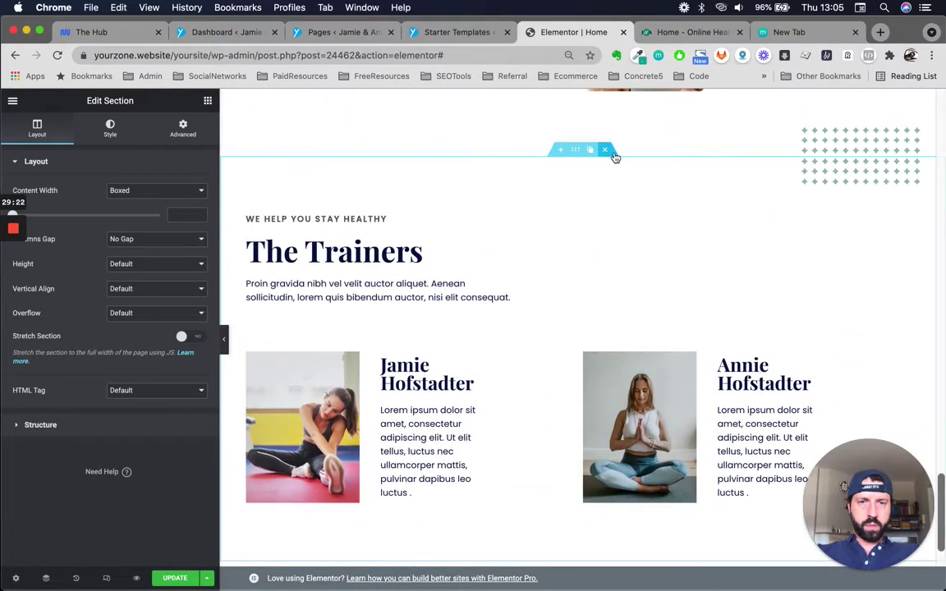
pyautogui.click(608, 159)
# Step: Exit the Elementor editor to the Home page's WordPress edit screen
pyautogui.scroll(15, 607, 159)
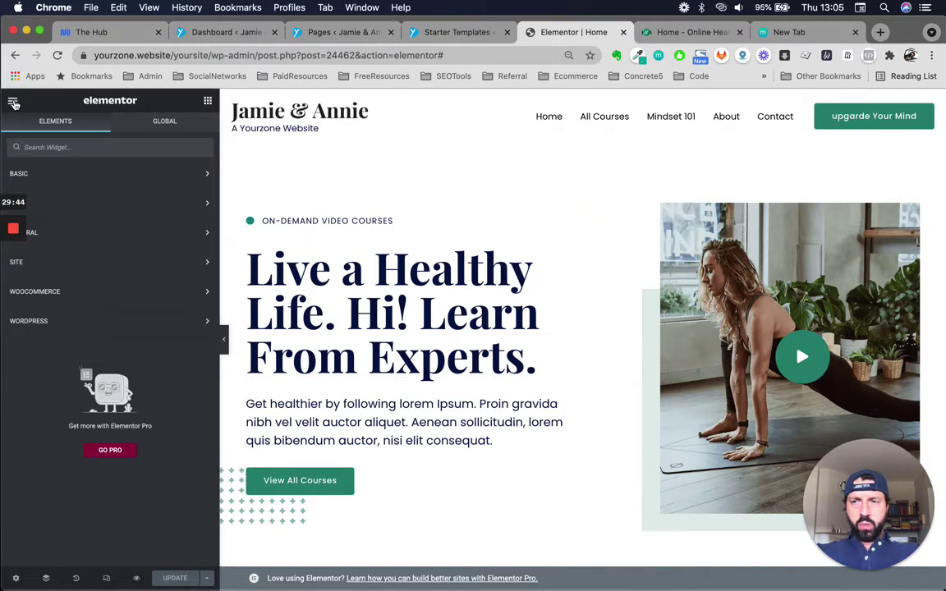
pyautogui.click(13, 103)
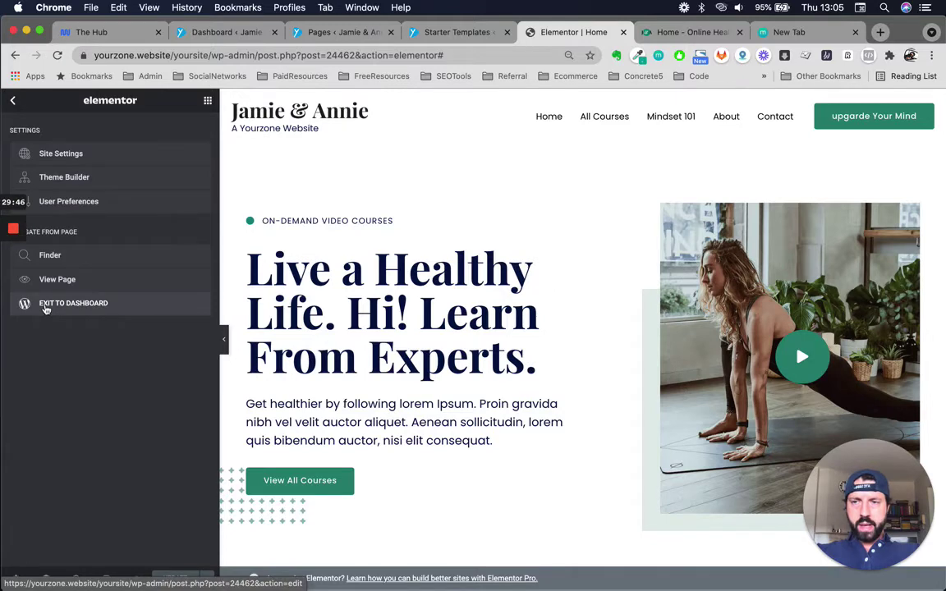
pyautogui.click(45, 305)
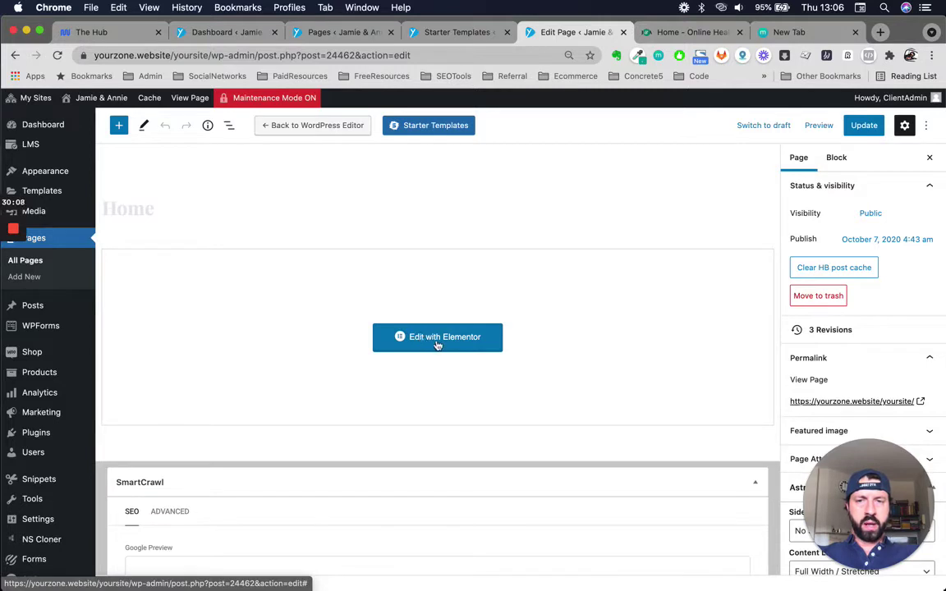
# Step: Open the Home page's SmartCrawl meta for editing and enter "Upgrade Your Mind |" as the SEO title
pyautogui.scroll(-2, 693, 267)
pyautogui.scroll(-3, 693, 266)
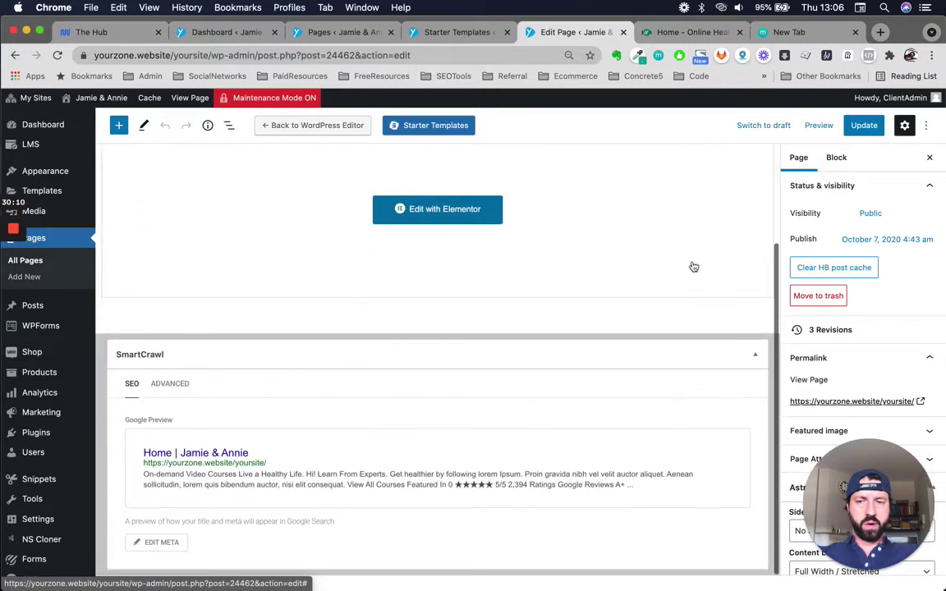
pyautogui.scroll(-1, 220, 414)
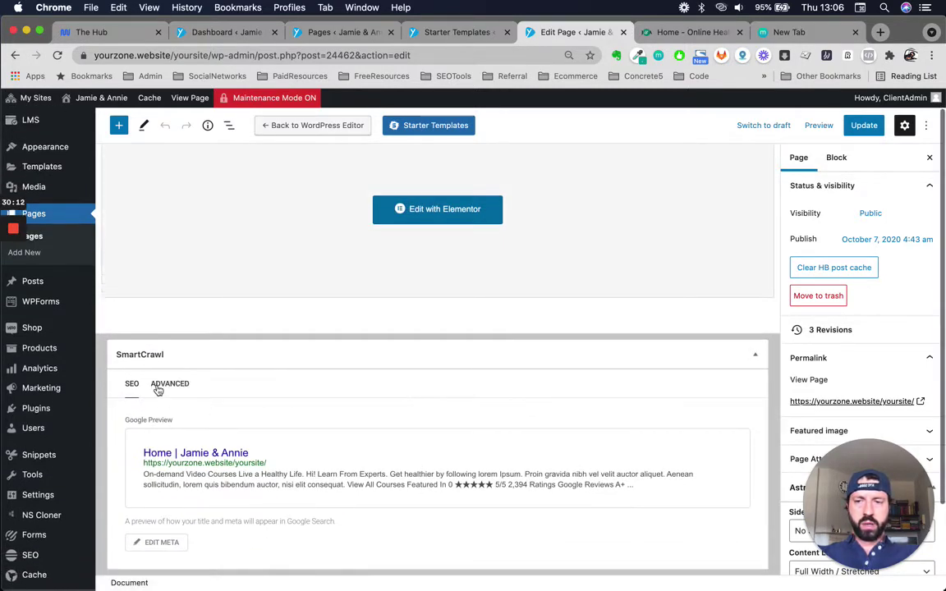
pyautogui.click(162, 543)
pyautogui.scroll(-4, 288, 436)
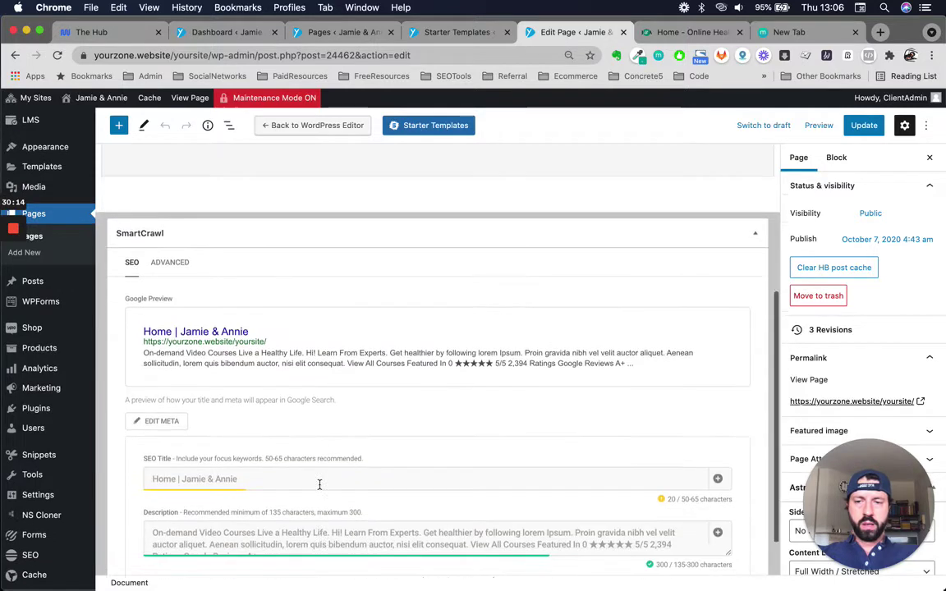
pyautogui.click(236, 423)
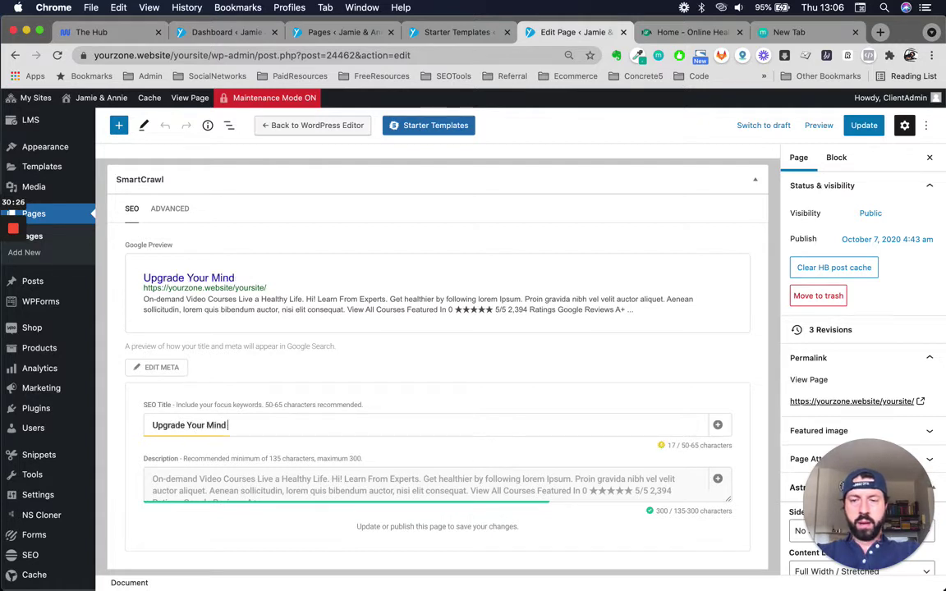
# Step: Append the Site's name variable (%%sitename%%) to the SEO title
pyautogui.click(717, 425)
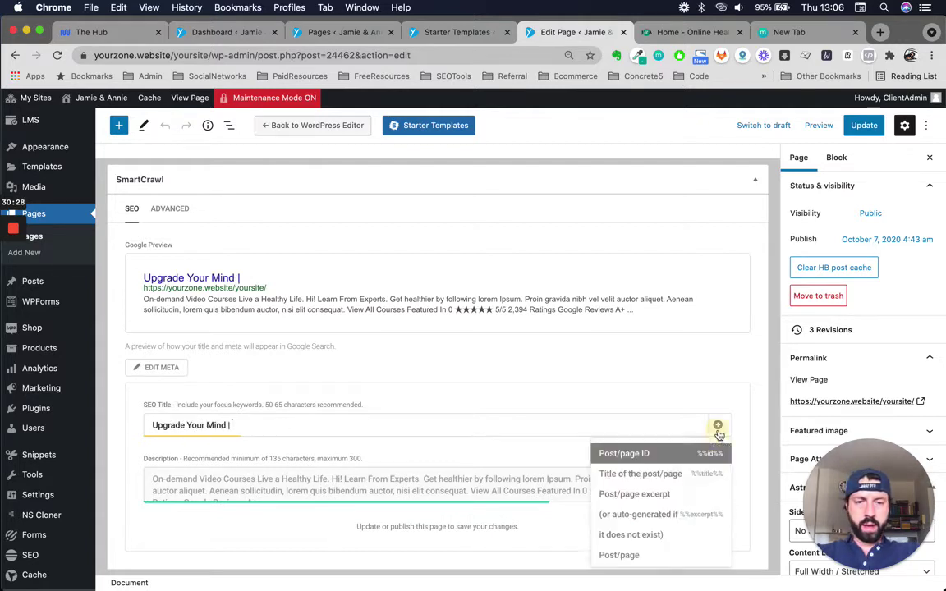
pyautogui.scroll(-5, 655, 505)
pyautogui.scroll(-5, 655, 505)
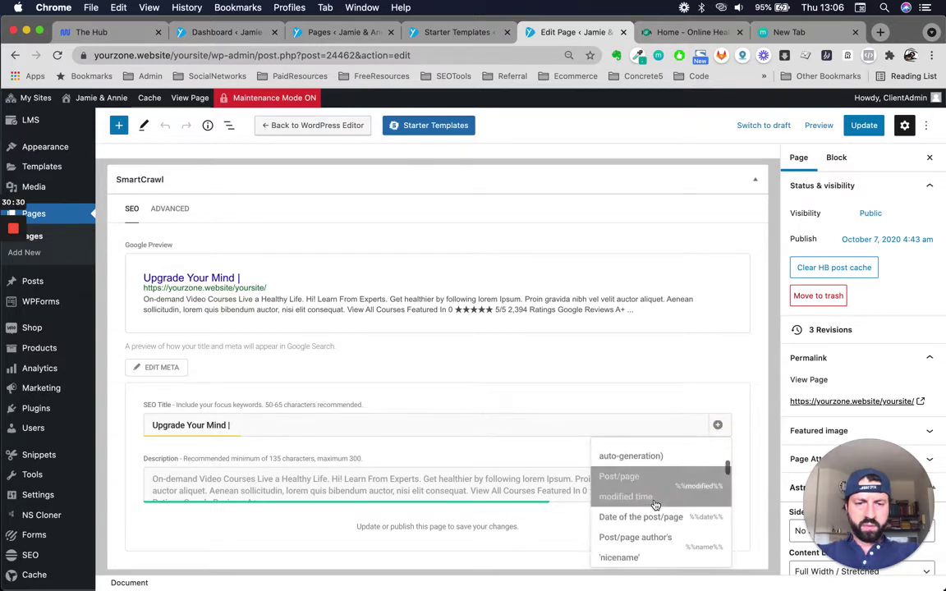
pyautogui.scroll(-3, 655, 505)
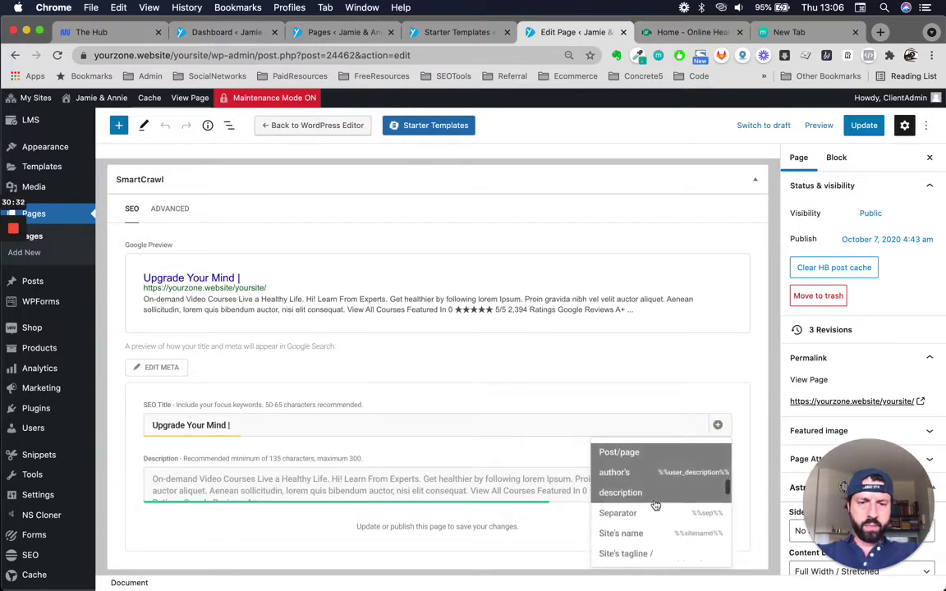
pyautogui.click(634, 510)
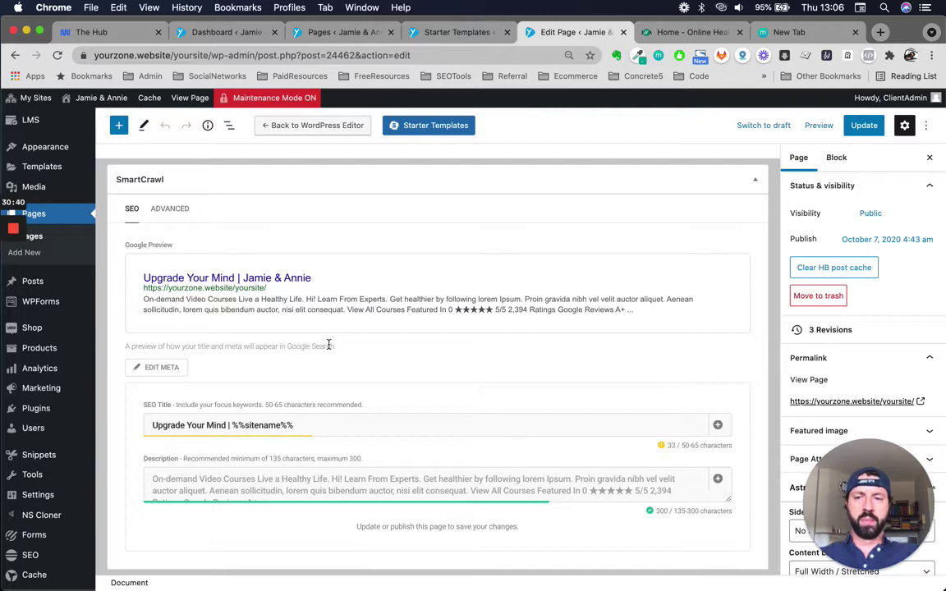
# Step: Review the Home page's permalink and Astra settings, then update the page to save the SEO title
pyautogui.scroll(3, 462, 365)
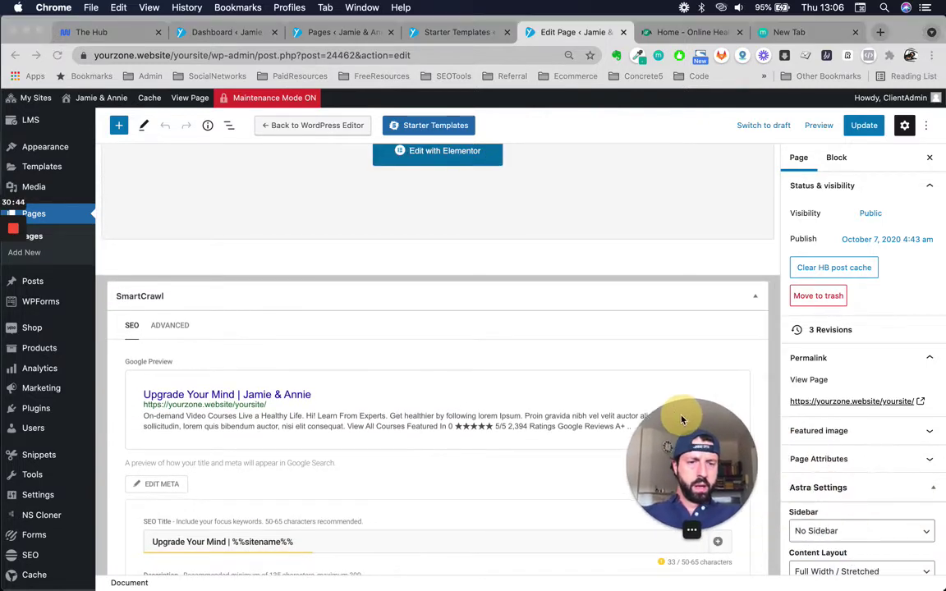
pyautogui.scroll(-3, 902, 384)
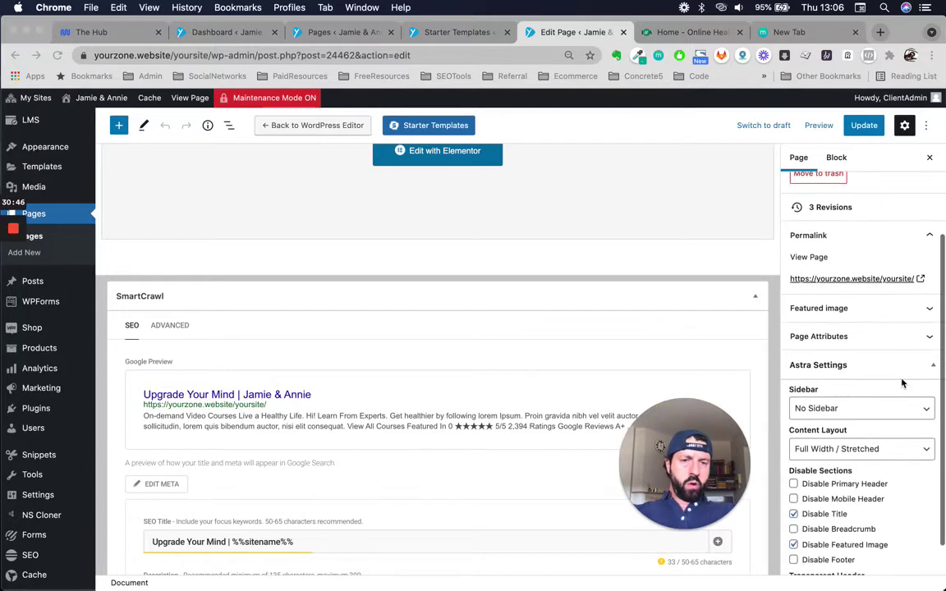
pyautogui.click(931, 312)
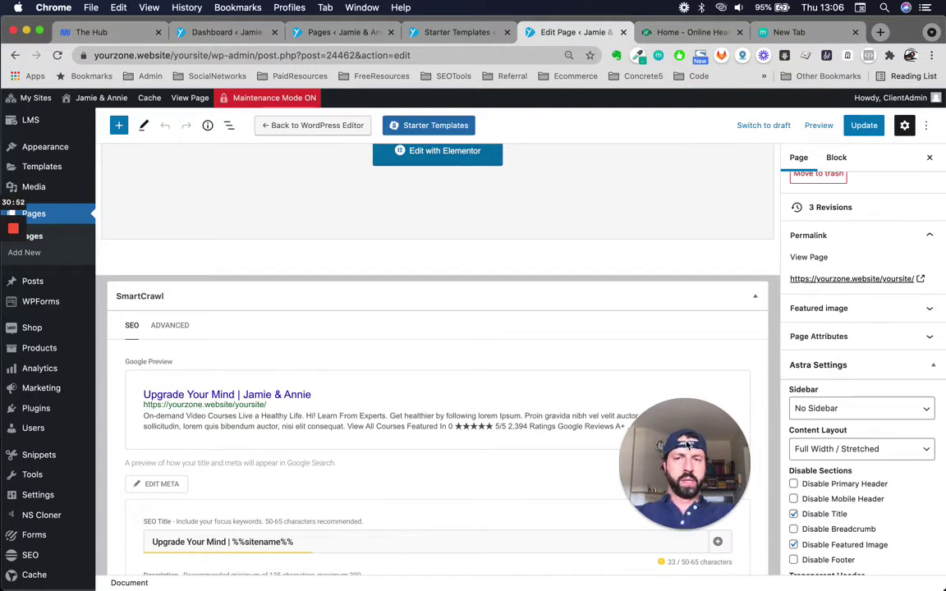
pyautogui.moveTo(688, 444); pyautogui.dragTo(872, 471)
pyautogui.scroll(5, 526, 363)
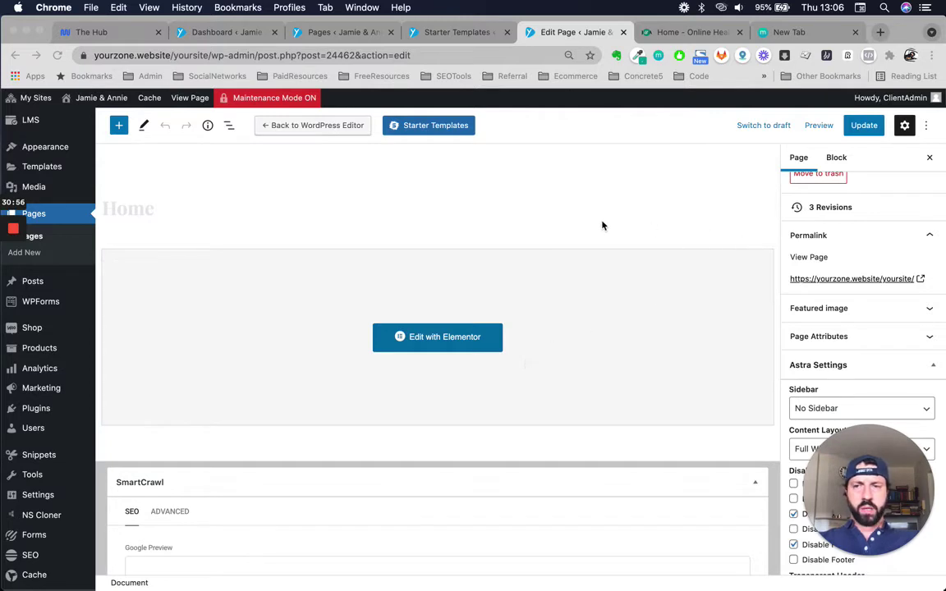
pyautogui.click(862, 123)
pyautogui.click(862, 123)
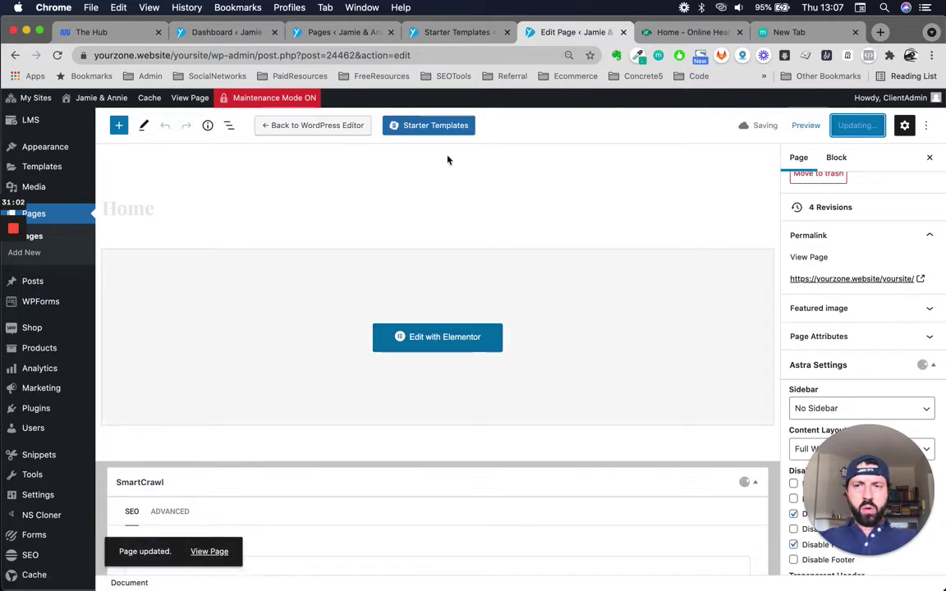
# Step: Open the live site in a new tab and close the Home page's edit tab
pyautogui.moveTo(98, 98)
pyautogui.rightClick(78, 119)
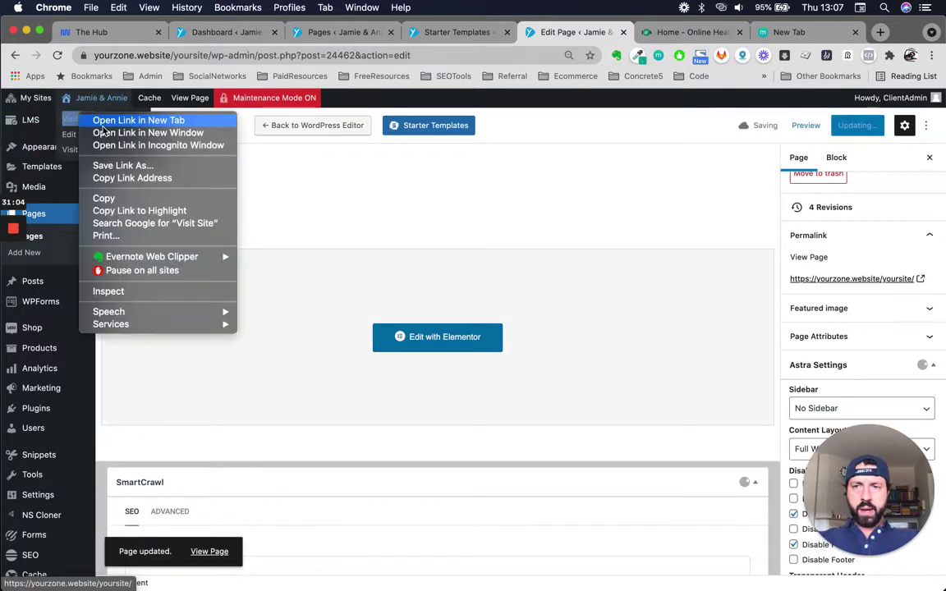
pyautogui.click(137, 120)
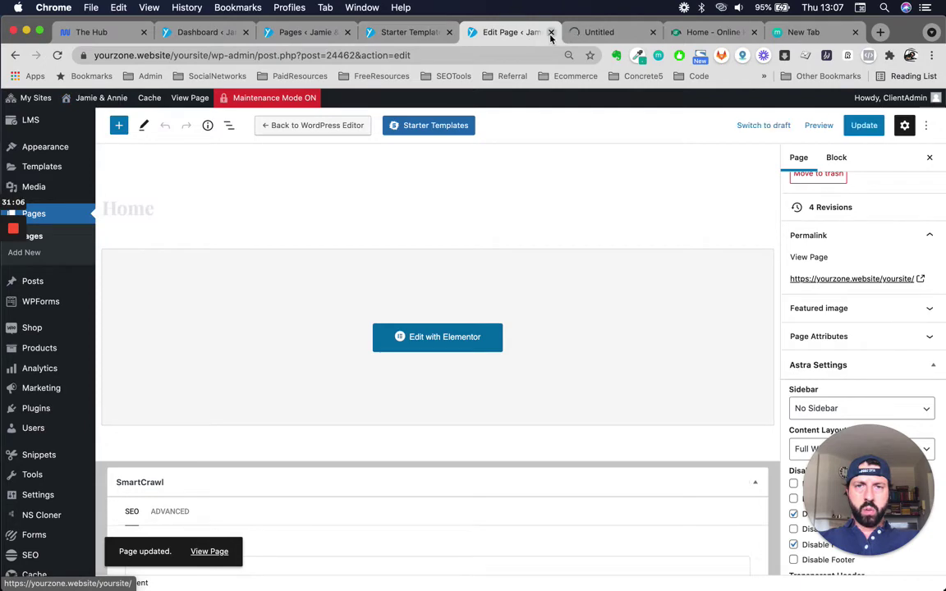
pyautogui.click(551, 32)
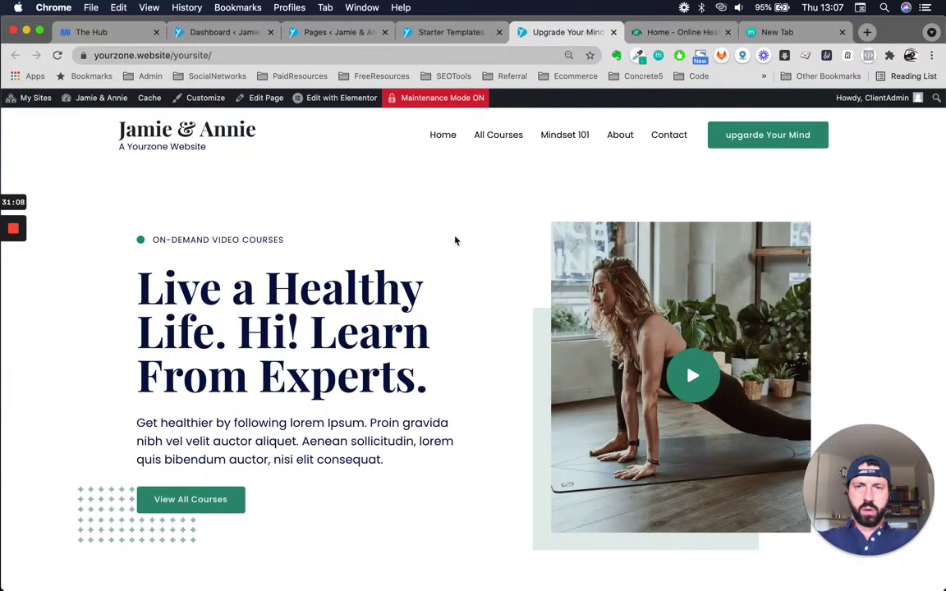
# Step: Go to the site's About page and open its WordPress edit screen in a new tab
pyautogui.click(618, 134)
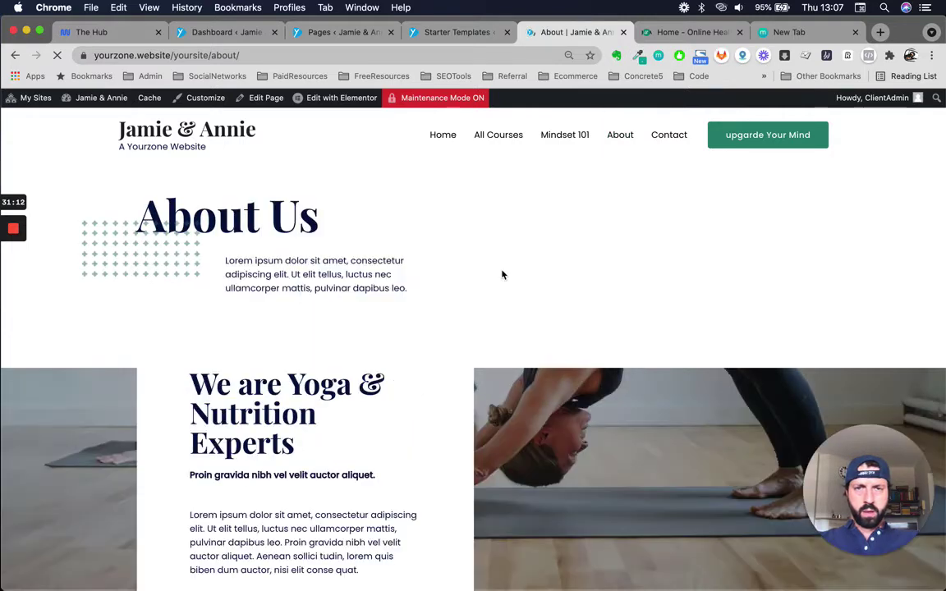
pyautogui.rightClick(262, 98)
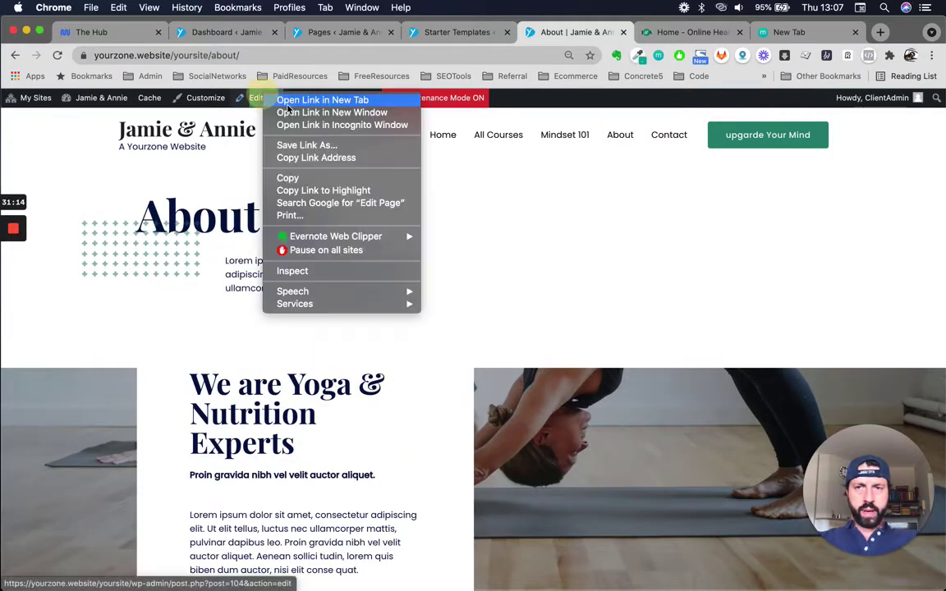
pyautogui.click(292, 104)
pyautogui.click(607, 32)
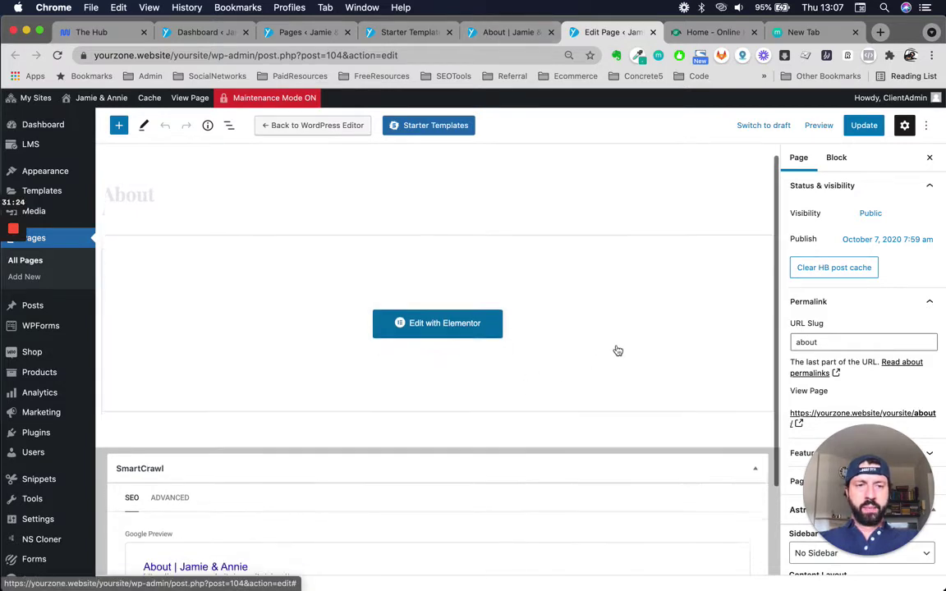
# Step: Look over the About page's edit screen and launch its Elementor editor
pyautogui.scroll(-2, 616, 349)
pyautogui.scroll(2, 617, 351)
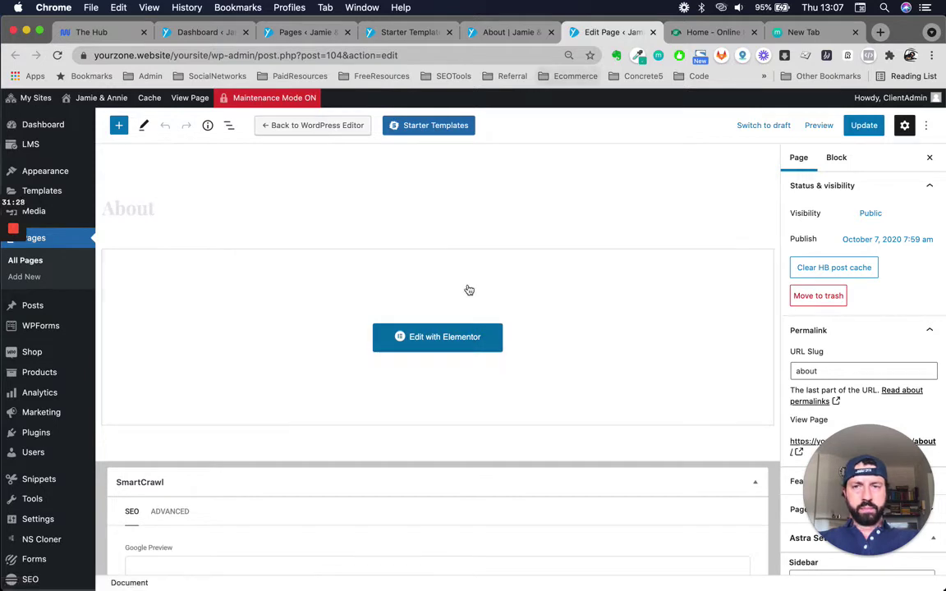
pyautogui.click(442, 338)
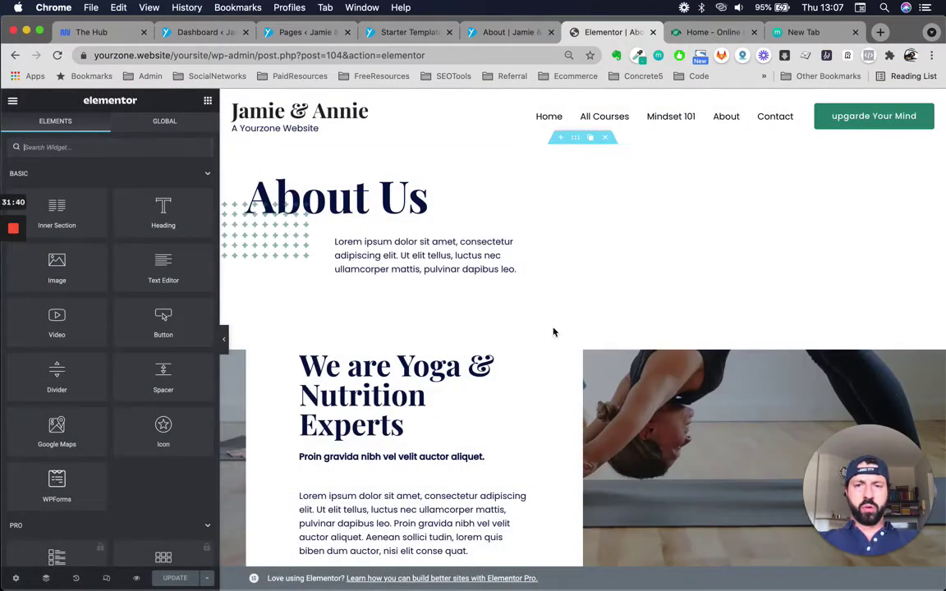
# Step: Examine the content settings of the "About Us" and "We are Yoga & Nutrition Experts" headings
pyautogui.scroll(-3, 580, 333)
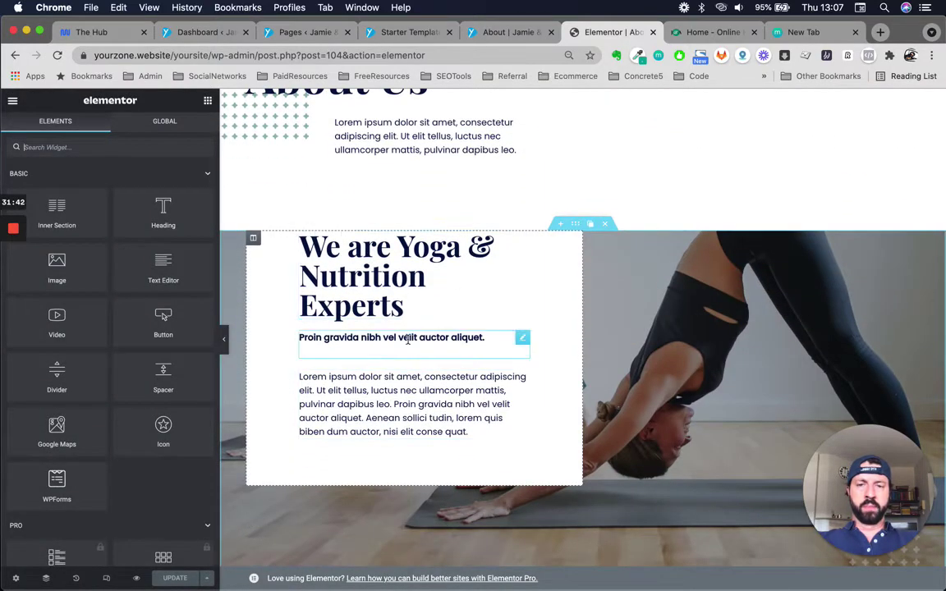
pyautogui.click(354, 238)
pyautogui.scroll(3, 431, 352)
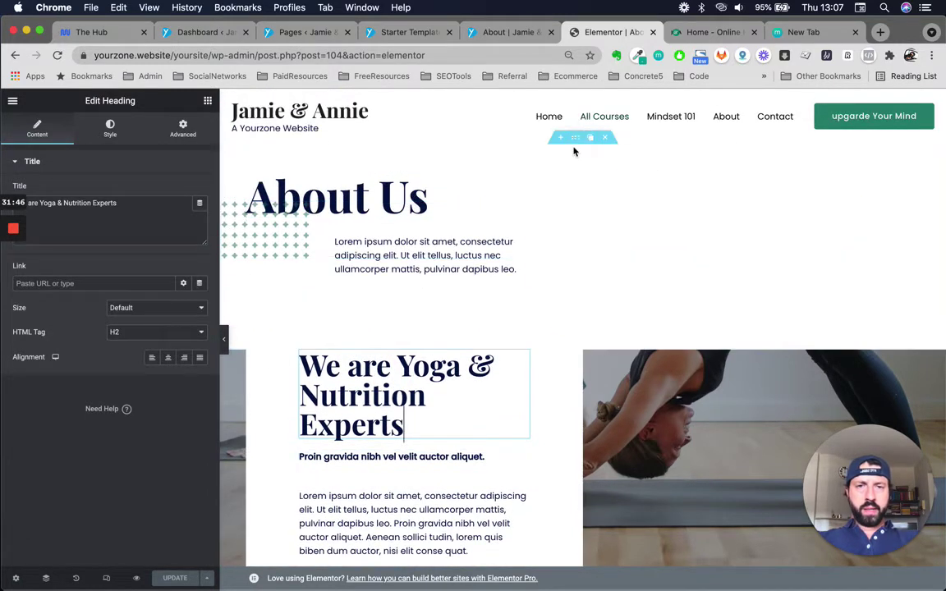
pyautogui.click(575, 137)
pyautogui.click(383, 188)
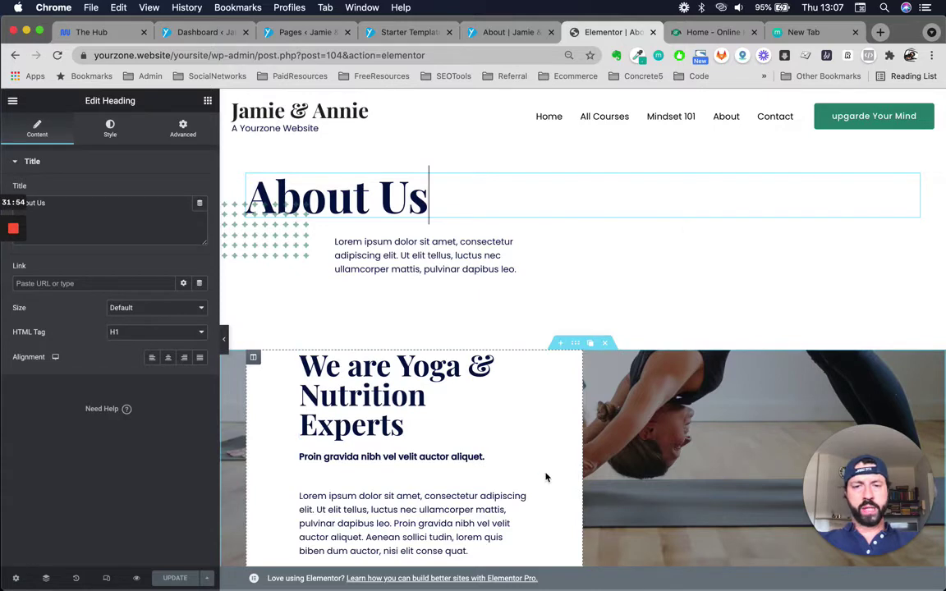
pyautogui.scroll(-2, 546, 476)
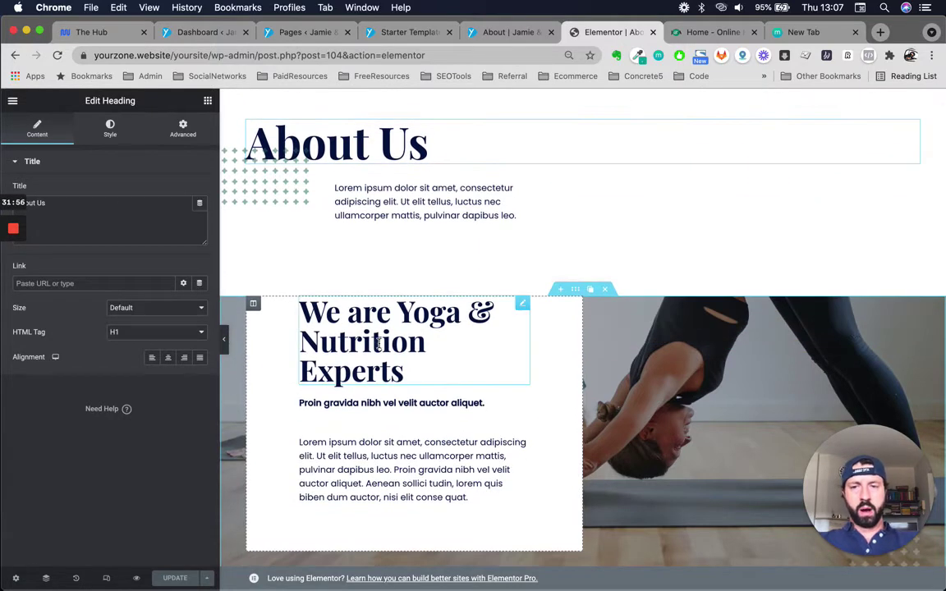
pyautogui.click(336, 351)
pyautogui.scroll(-6, 379, 417)
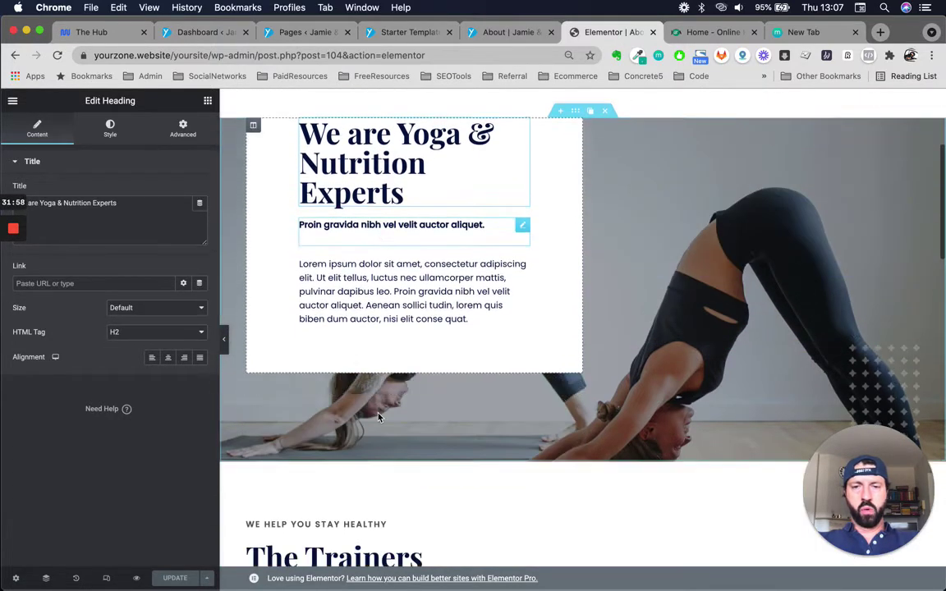
pyautogui.scroll(10, 379, 417)
pyautogui.click(371, 206)
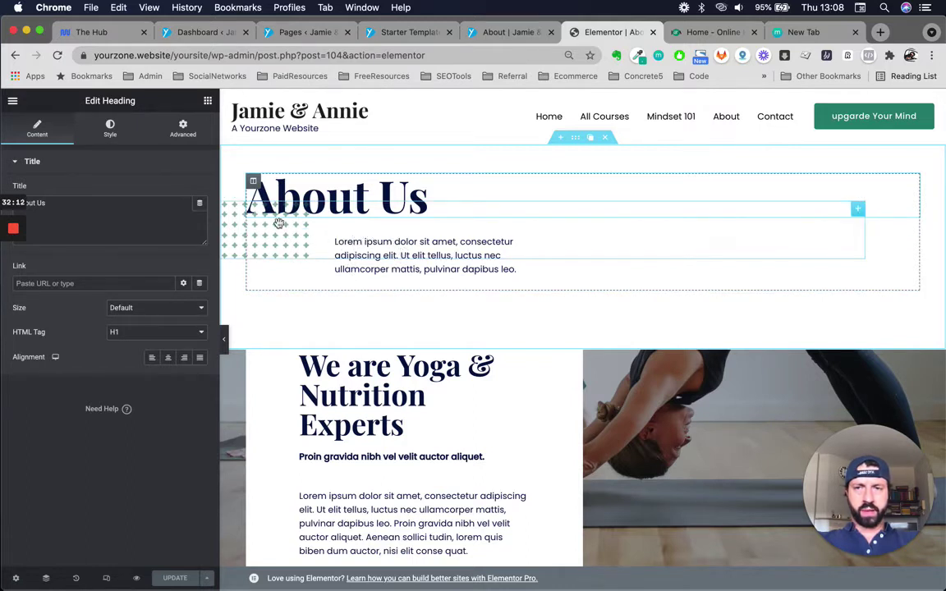
# Step: Set the positioning width of the dotted pattern image behind "About Us" to Inline (auto) and shift the image slightly up and right
pyautogui.click(854, 211)
pyautogui.click(170, 134)
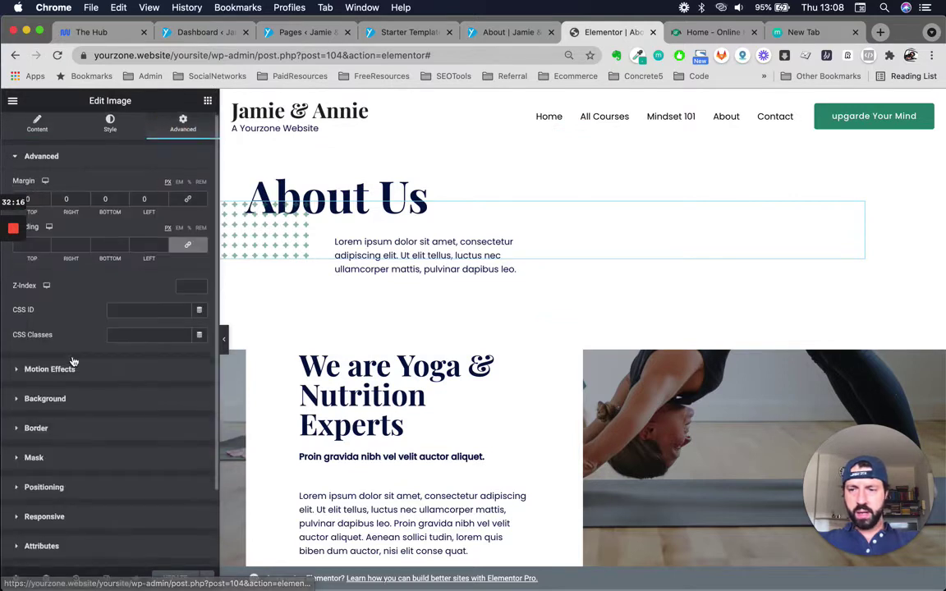
pyautogui.scroll(-3, 58, 361)
pyautogui.click(47, 353)
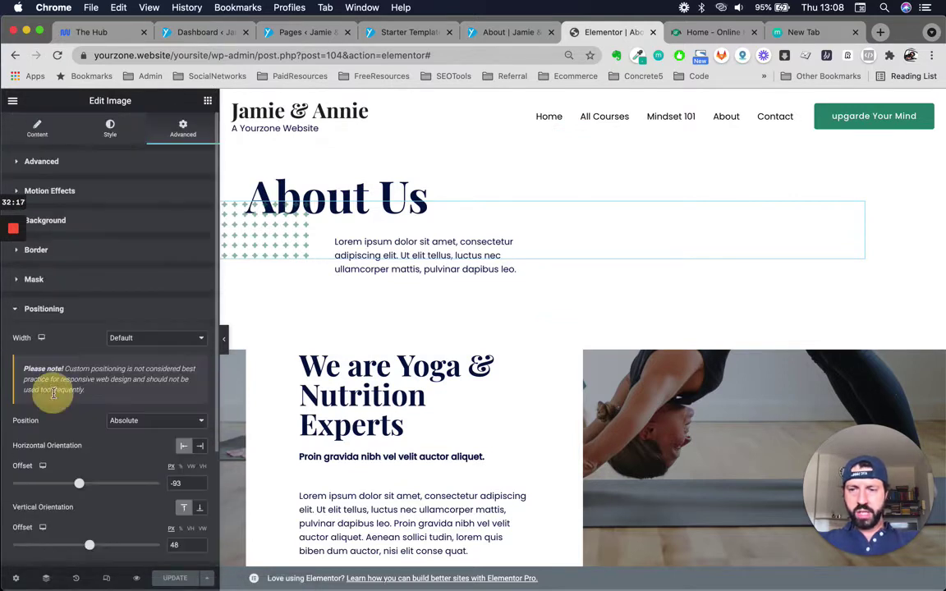
pyautogui.click(139, 345)
pyautogui.click(123, 355)
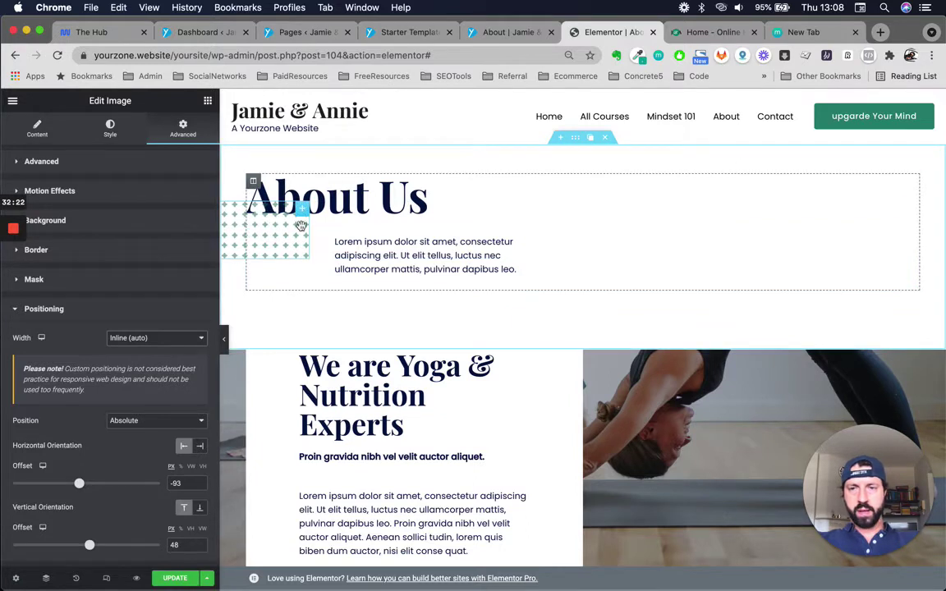
pyautogui.moveTo(302, 216)
pyautogui.mouseDown()
pyautogui.moveTo(298, 224)
pyautogui.moveTo(318, 226)
pyautogui.moveTo(314, 208)
pyautogui.mouseUp()
# Step: Inspect the content settings of the paragraph under "About Us" and the "We are Yoga & Nutrition Experts" heading
pyautogui.click(394, 246)
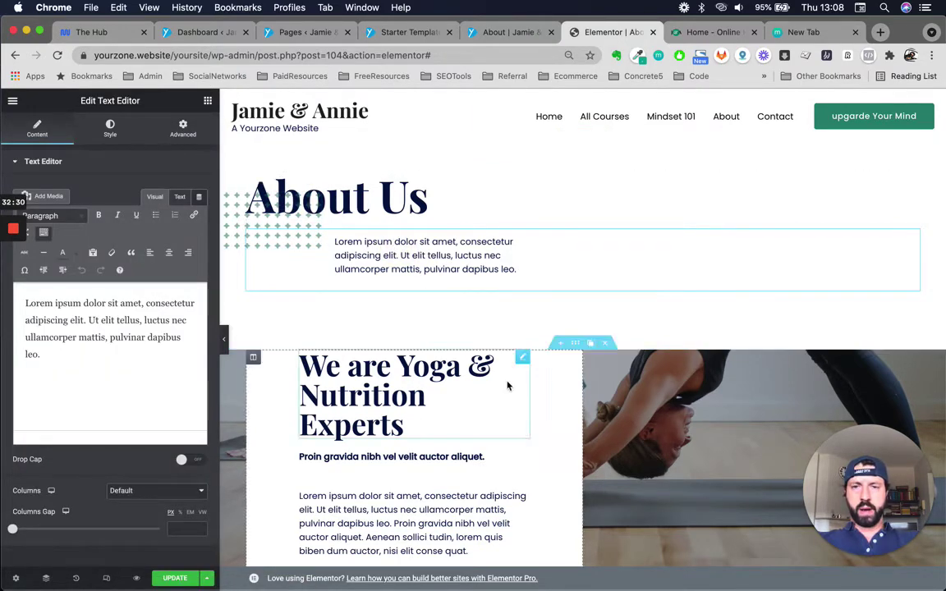
pyautogui.scroll(-1, 540, 258)
pyautogui.scroll(-3, 540, 258)
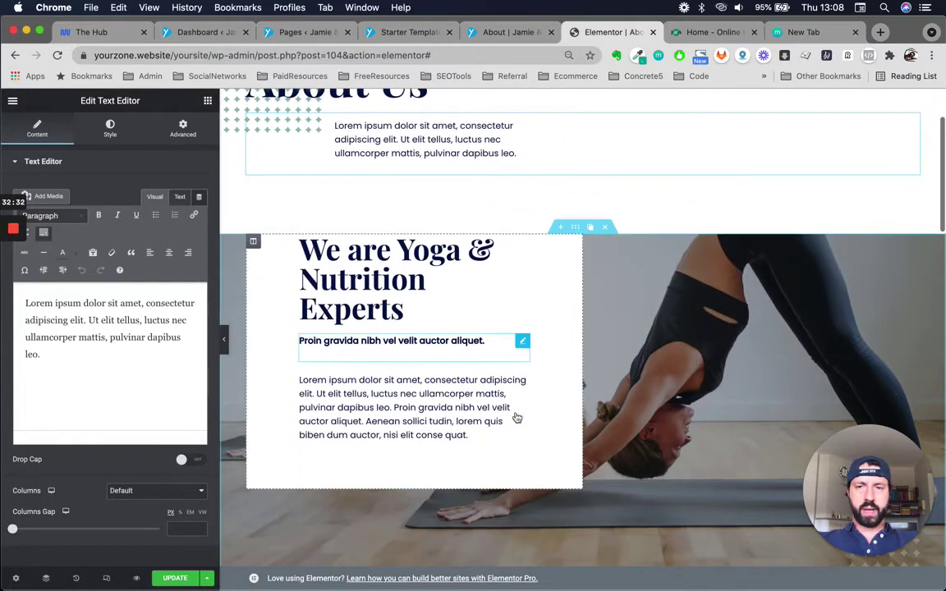
pyautogui.click(361, 214)
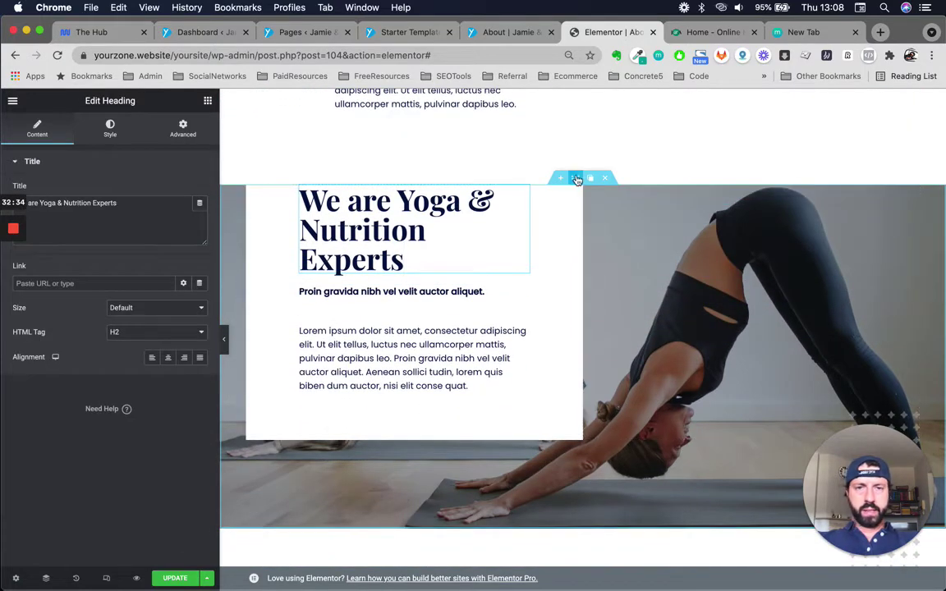
# Step: Examine the background style and background colour of the section containing "We are Yoga & Nutrition Experts"
pyautogui.click(574, 178)
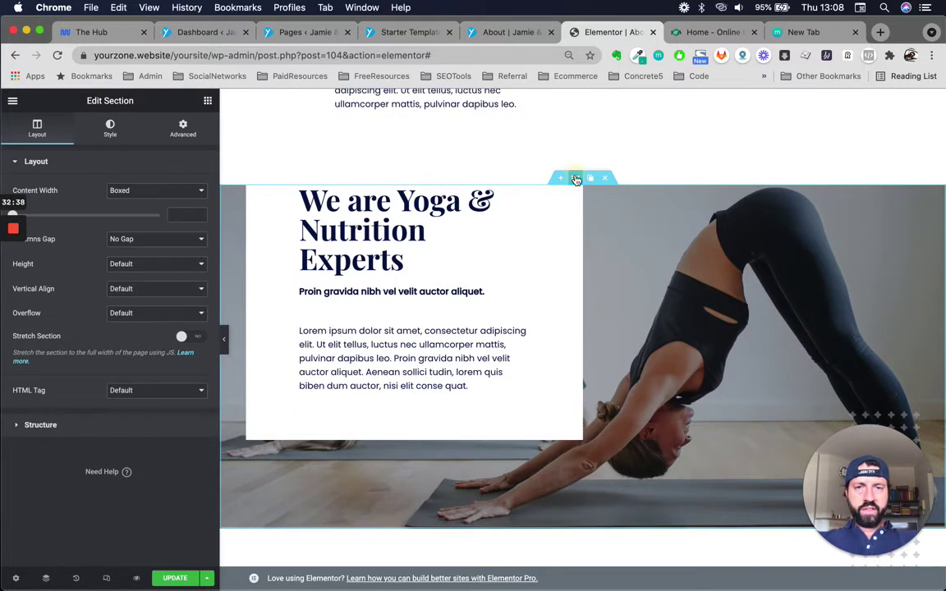
pyautogui.click(111, 133)
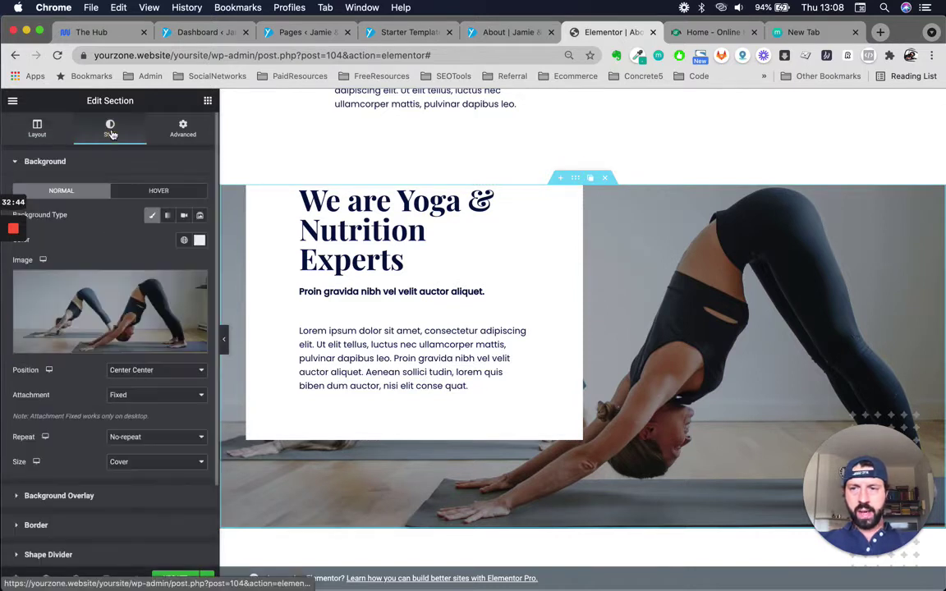
pyautogui.click(24, 161)
pyautogui.click(18, 160)
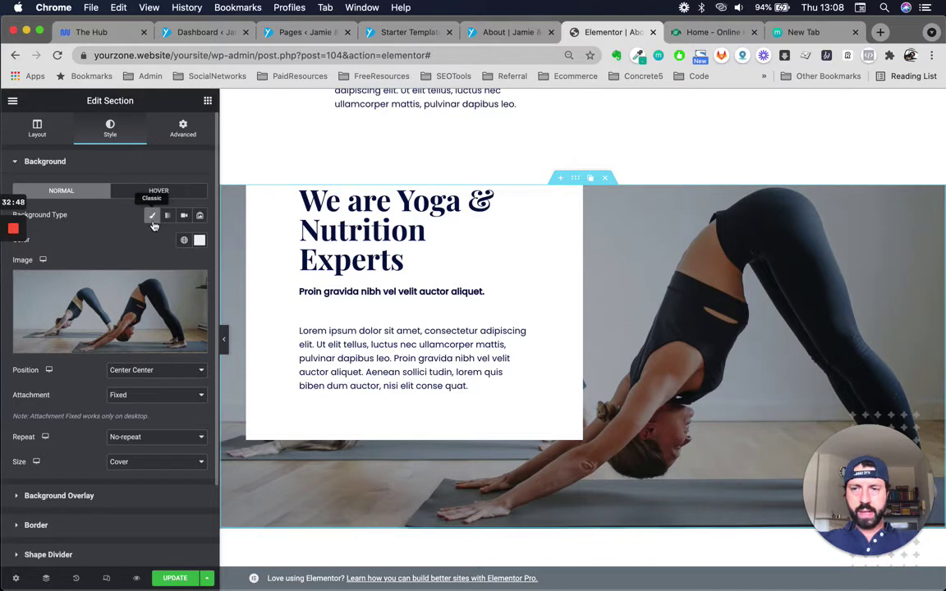
pyautogui.click(199, 242)
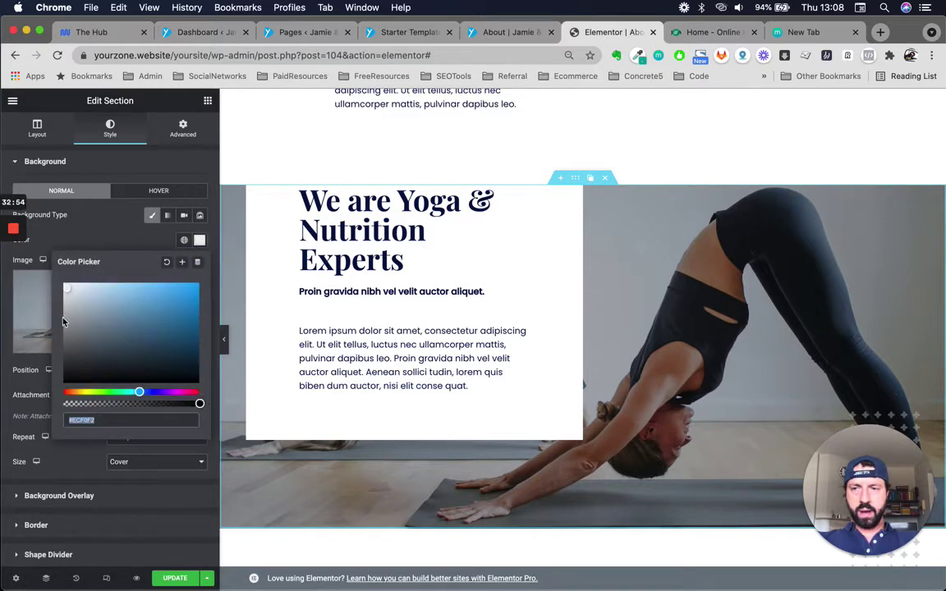
pyautogui.doubleClick(105, 423)
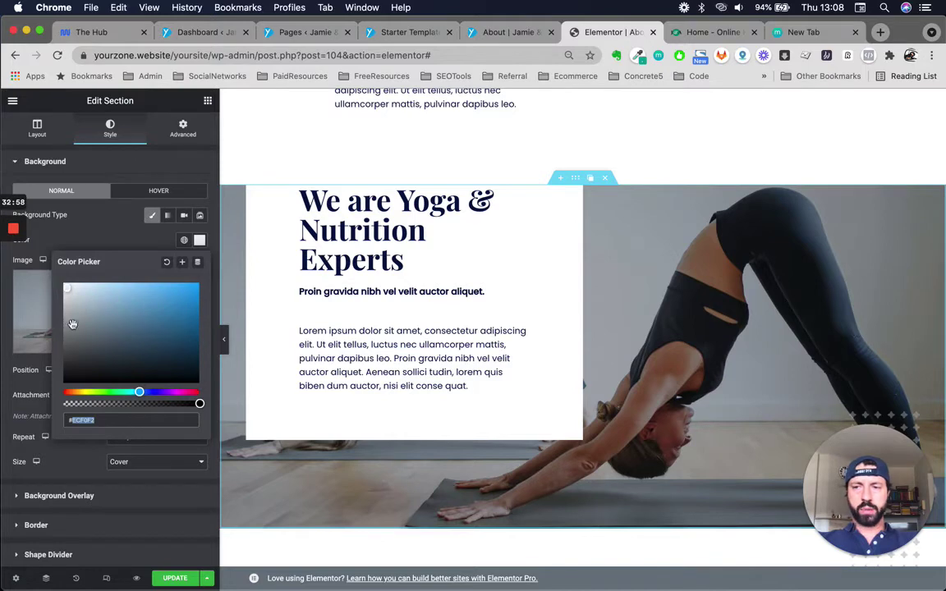
pyautogui.click(127, 243)
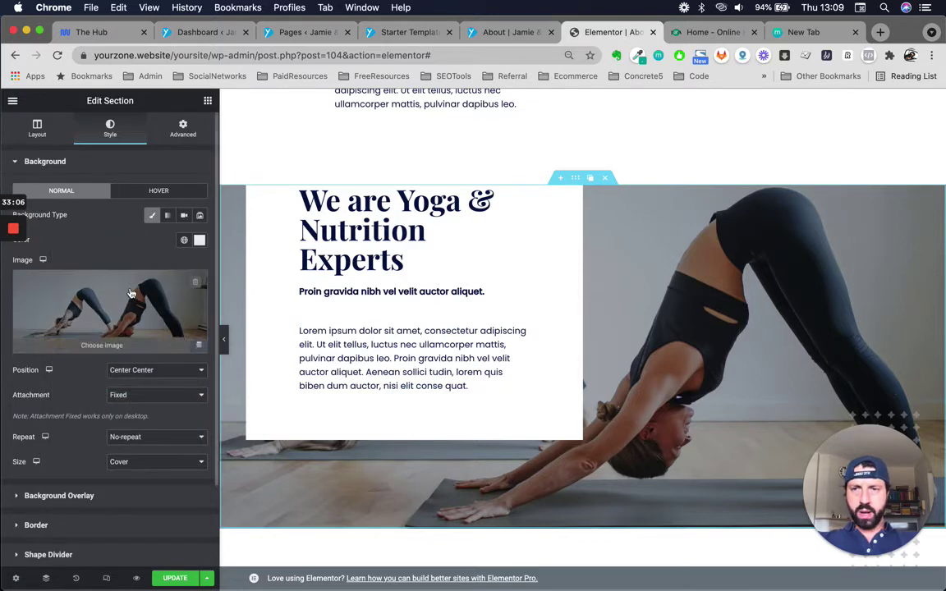
# Step: Check the section background image's attachment options, keep Fixed, and examine how the image behaves while the page scrolls
pyautogui.scroll(-1, 509, 419)
pyautogui.scroll(-1, 509, 418)
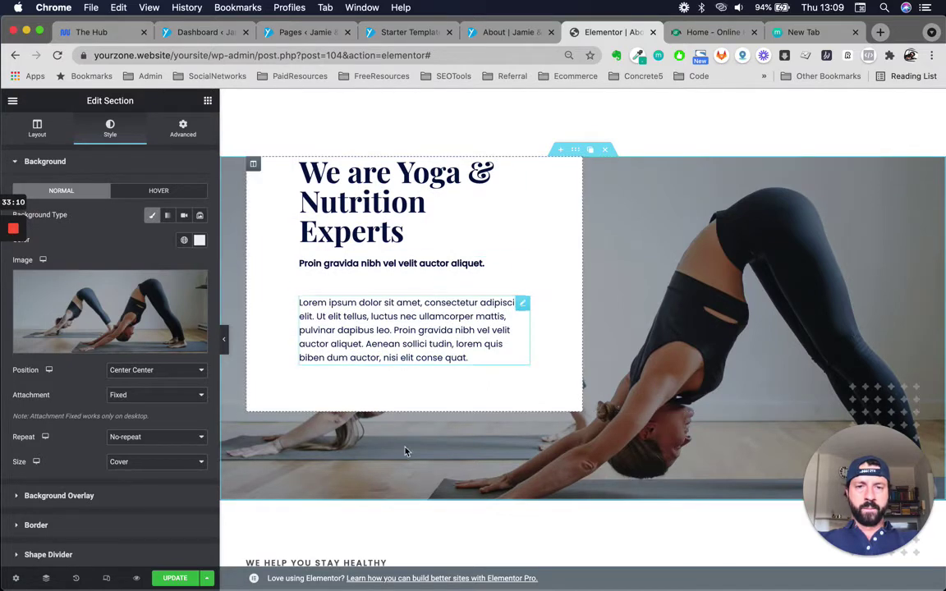
pyautogui.scroll(5, 627, 448)
pyautogui.scroll(-6, 628, 447)
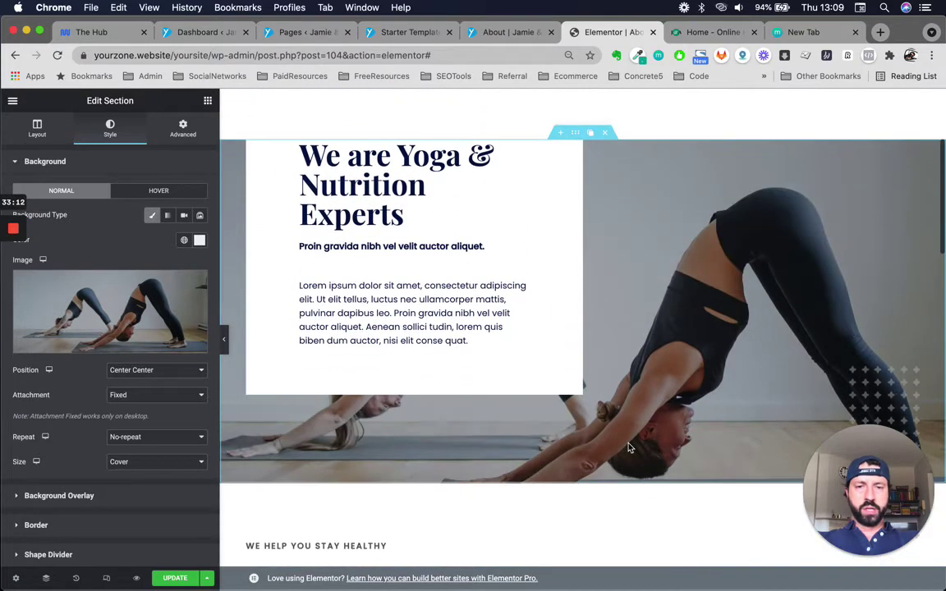
pyautogui.click(124, 398)
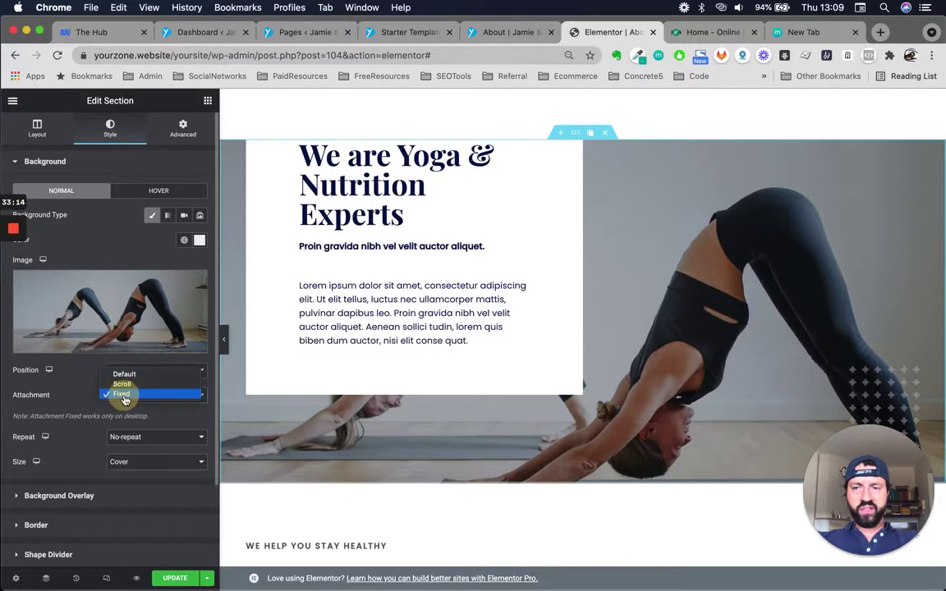
pyautogui.click(121, 395)
pyautogui.scroll(-3, 485, 422)
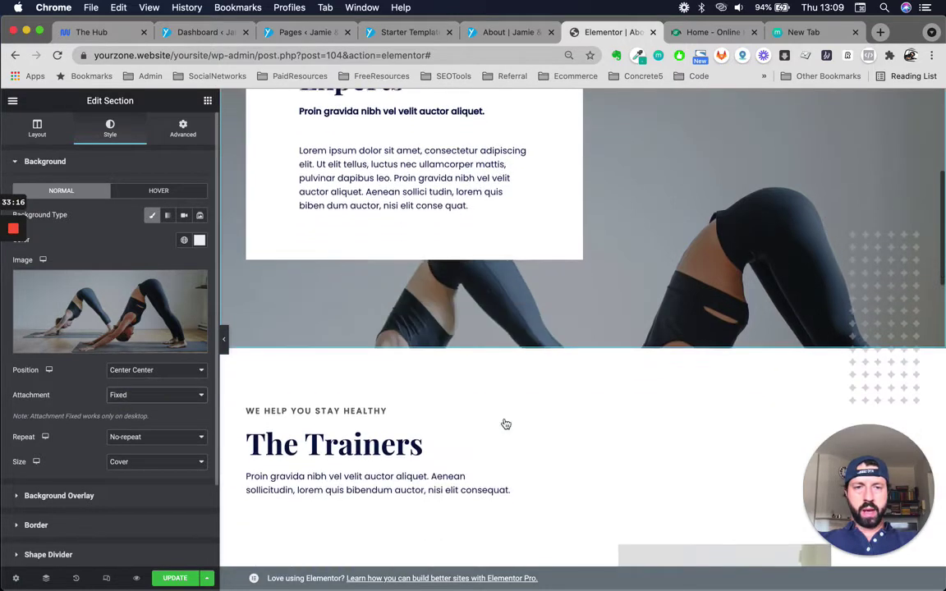
# Step: Compare the Scroll and Fixed attachments of the yoga section's background image while scrolling the page, leaving it set to Fixed
pyautogui.scroll(5, 503, 422)
pyautogui.scroll(-2, 503, 422)
pyautogui.scroll(2, 506, 423)
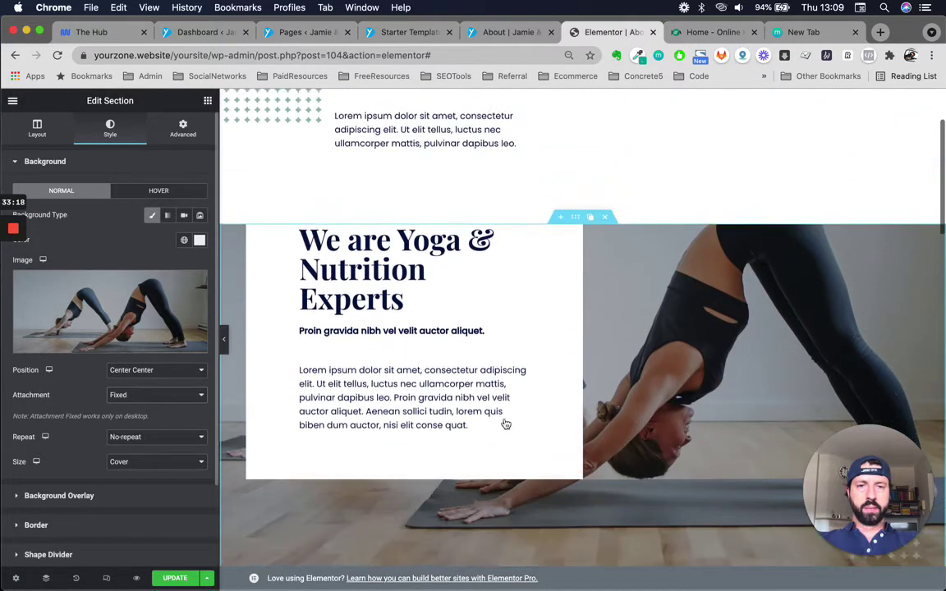
pyautogui.scroll(-1, 502, 425)
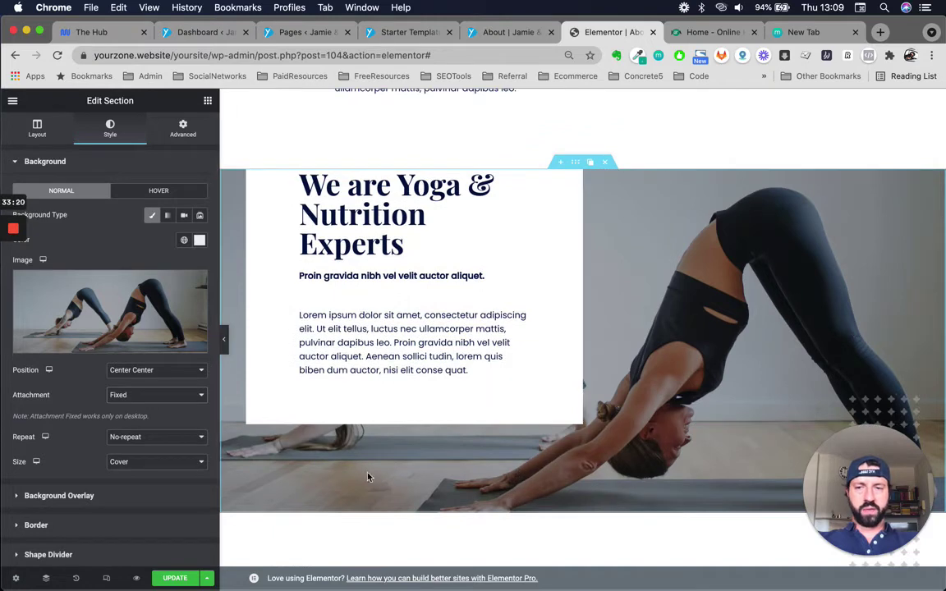
pyautogui.scroll(-1, 588, 318)
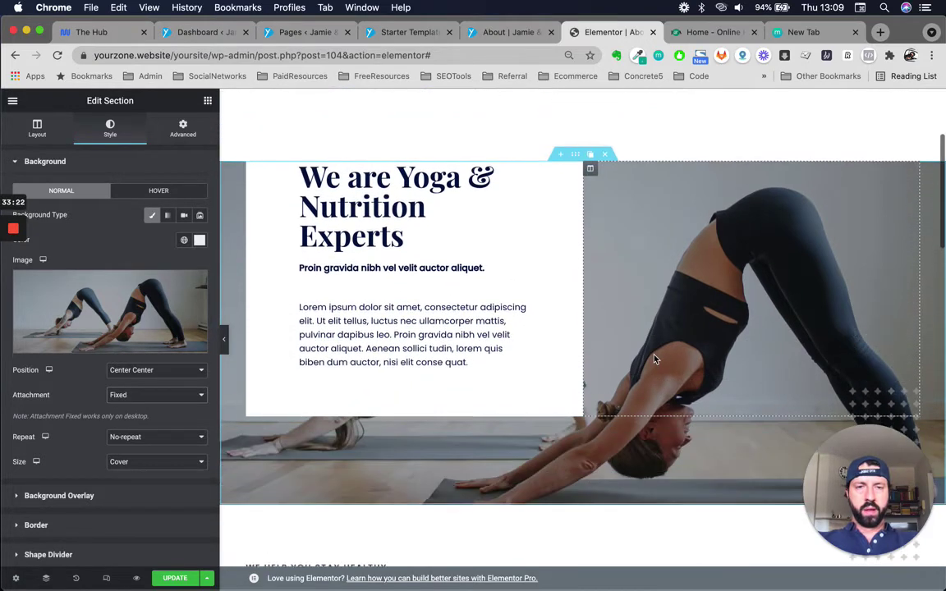
pyautogui.click(140, 395)
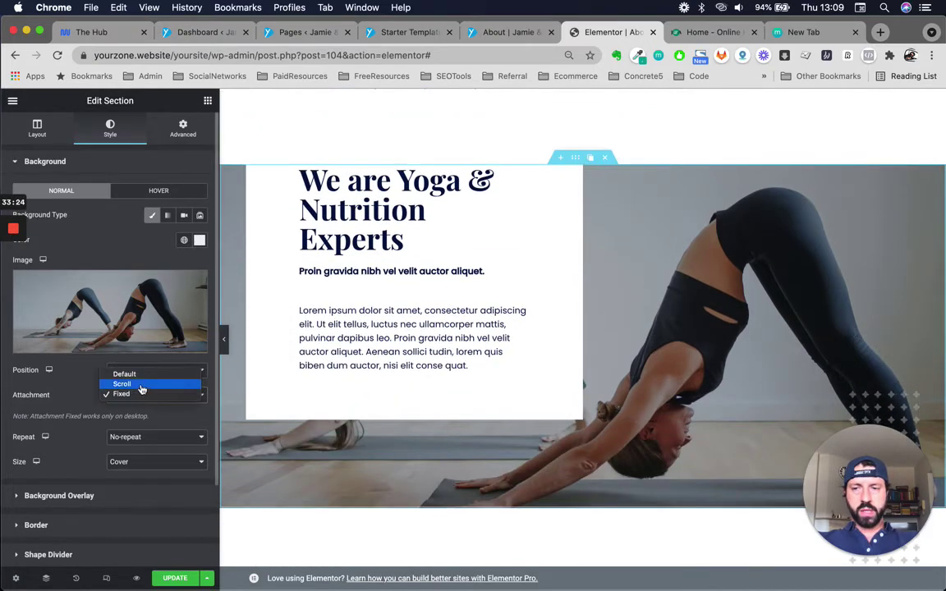
pyautogui.click(138, 383)
pyautogui.scroll(-1, 643, 417)
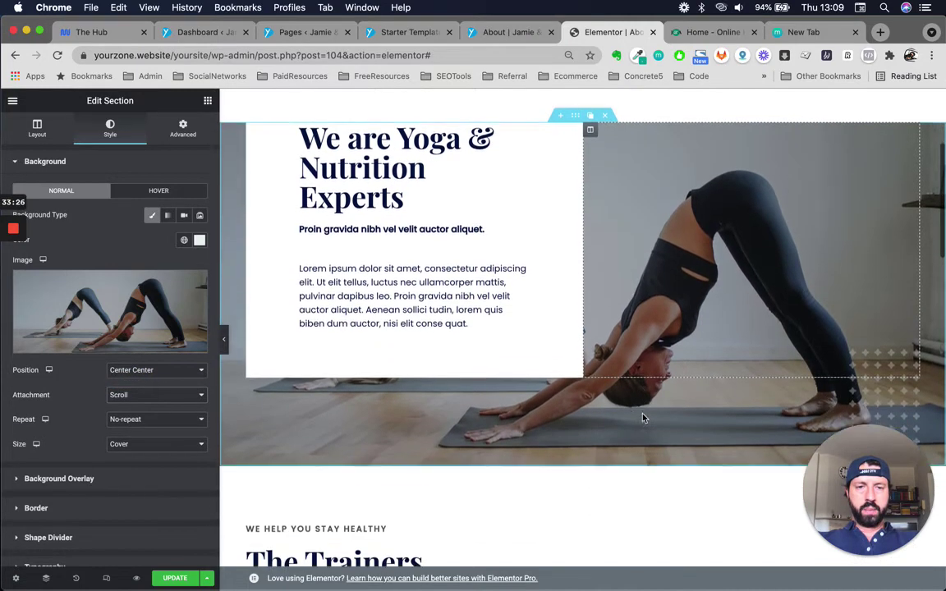
pyautogui.scroll(1, 643, 418)
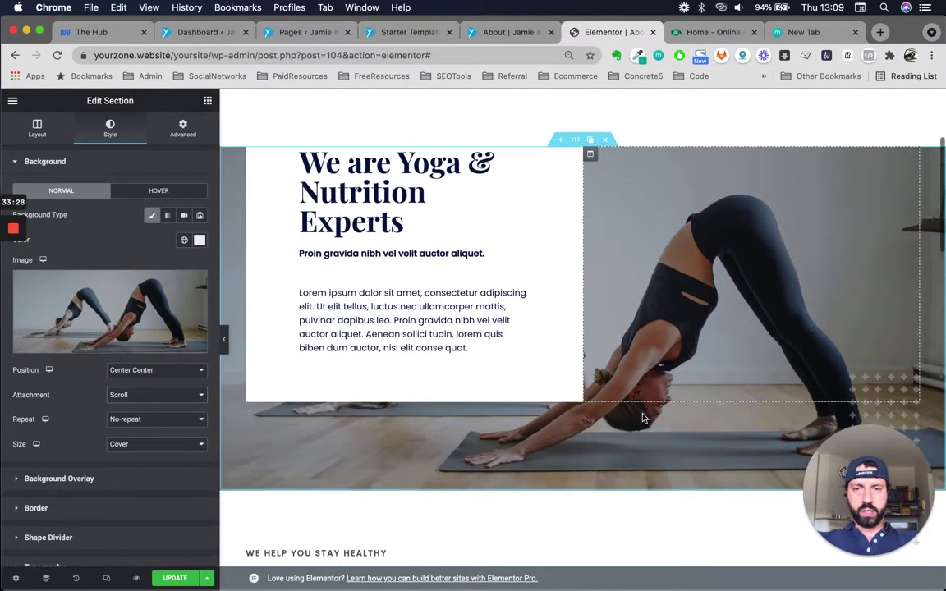
pyautogui.click(163, 395)
pyautogui.click(153, 403)
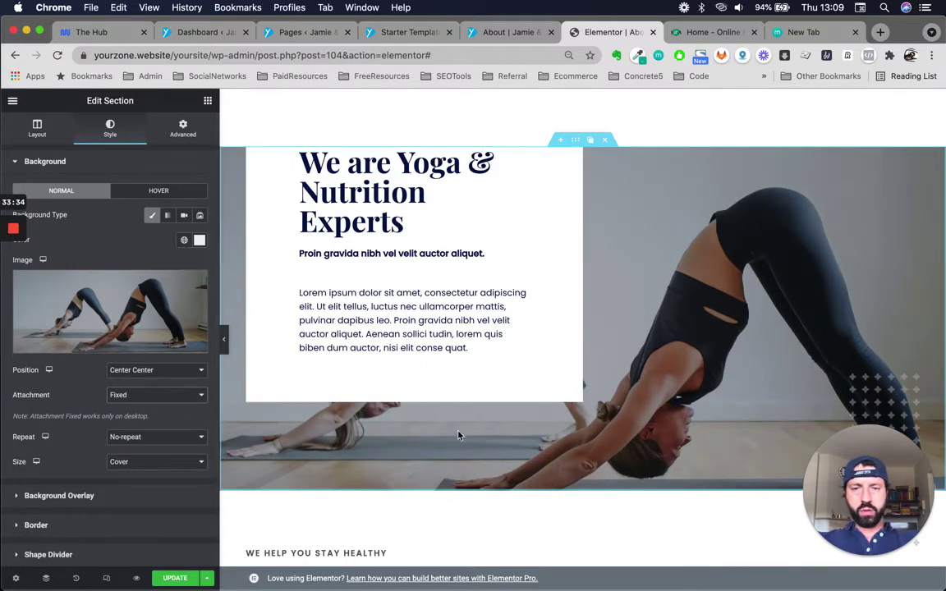
# Step: Examine the margin and padding of the "We are Yoga & Nutrition Experts" section and the background styles of its two columns
pyautogui.click(184, 131)
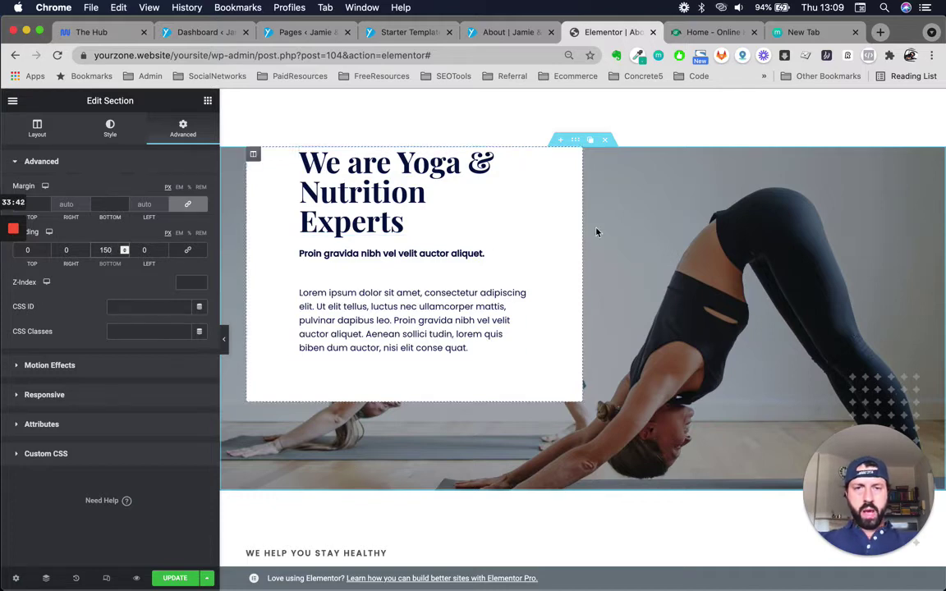
pyautogui.scroll(1, 672, 289)
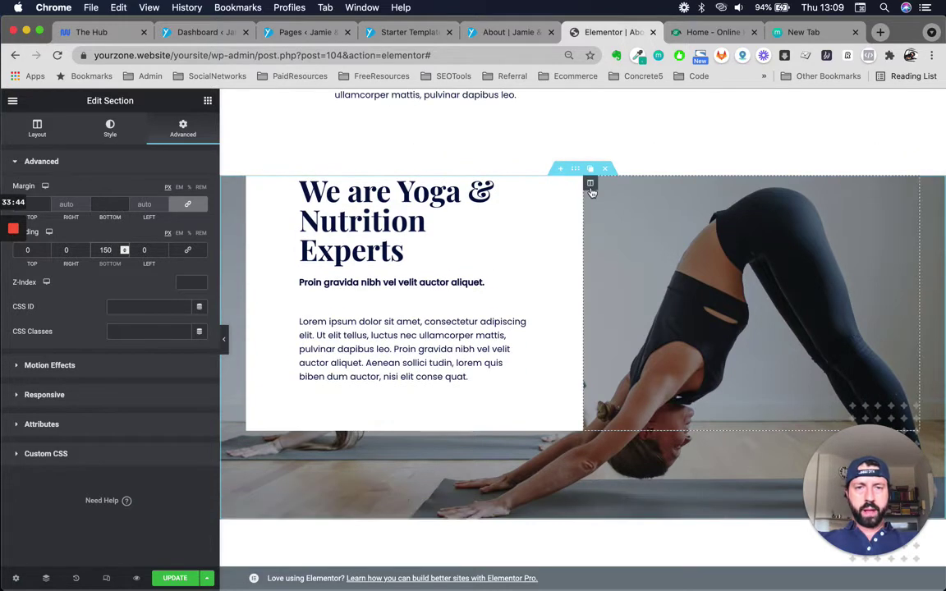
pyautogui.click(590, 184)
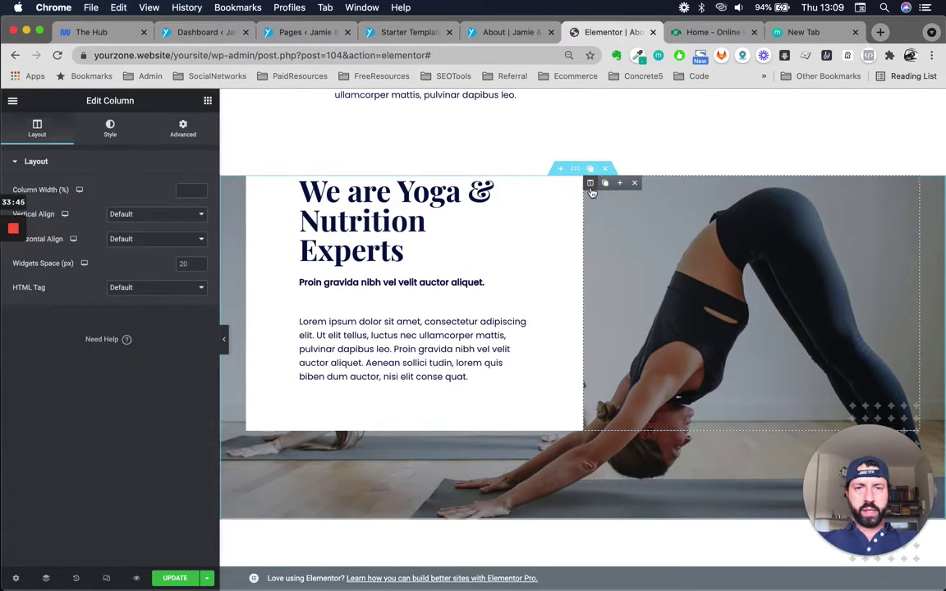
pyautogui.click(110, 128)
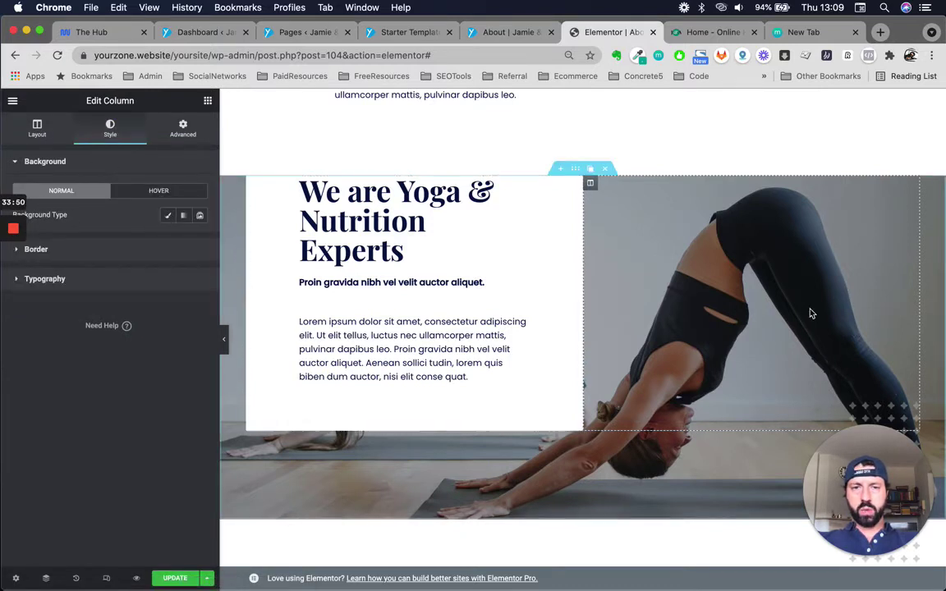
pyautogui.click(254, 187)
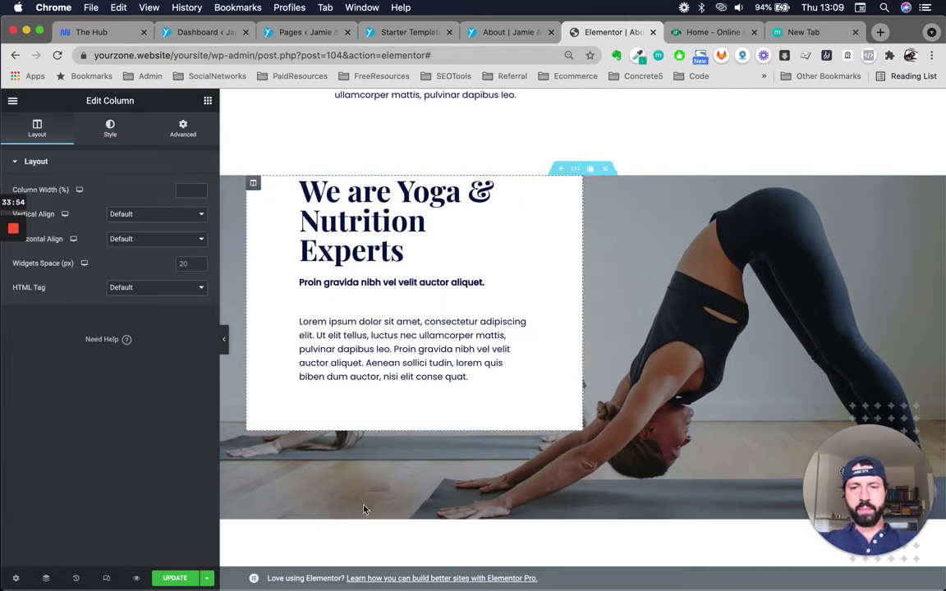
pyautogui.scroll(1, 416, 299)
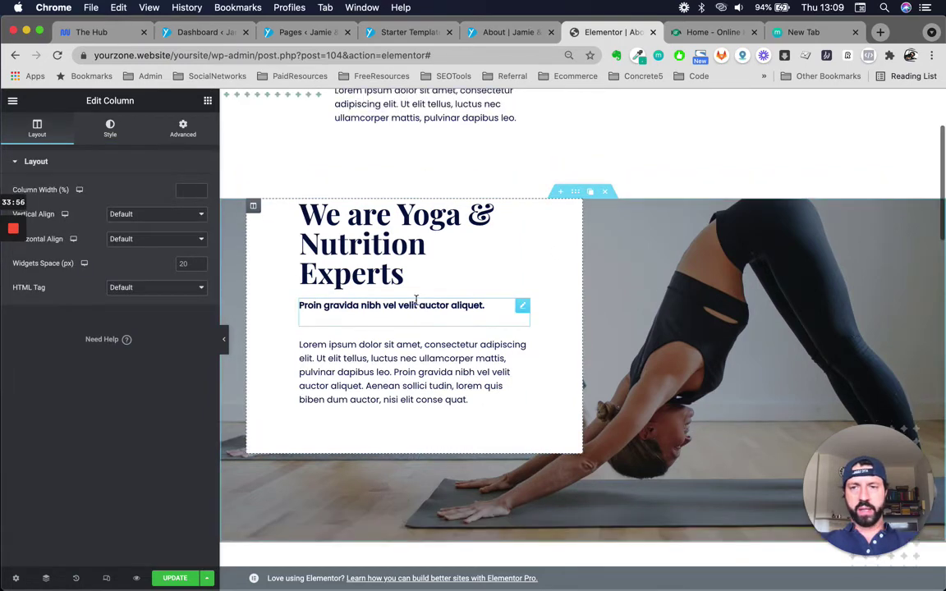
pyautogui.click(110, 128)
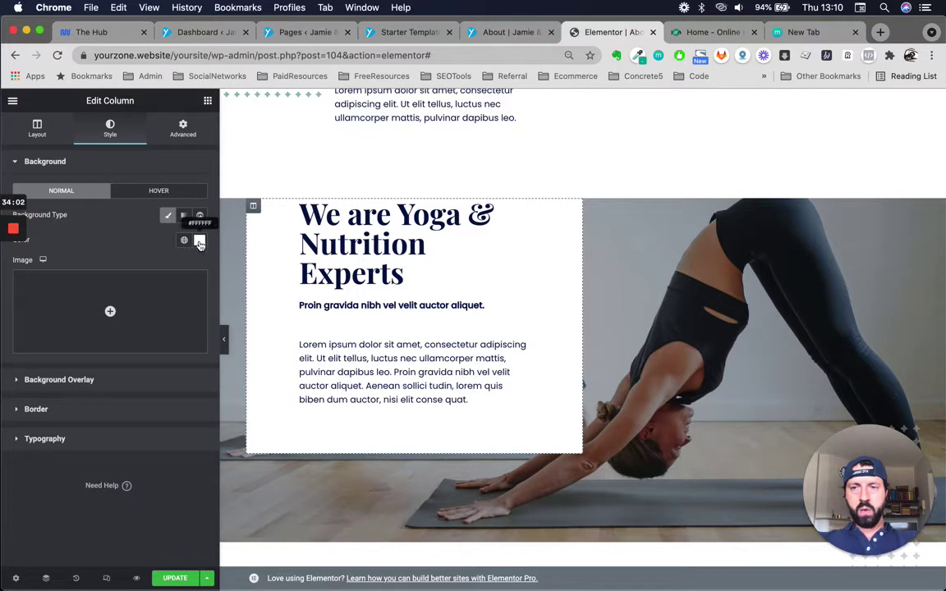
# Step: Inspect the content settings of the paragraph, bold subtitle and heading inside the white box over the yoga image
pyautogui.scroll(1, 401, 413)
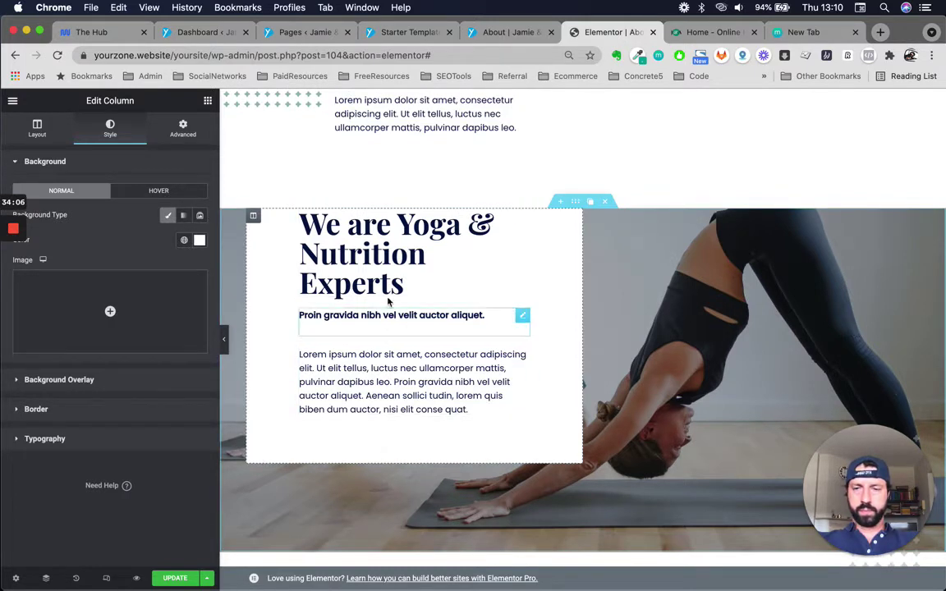
pyautogui.click(392, 389)
pyautogui.click(392, 317)
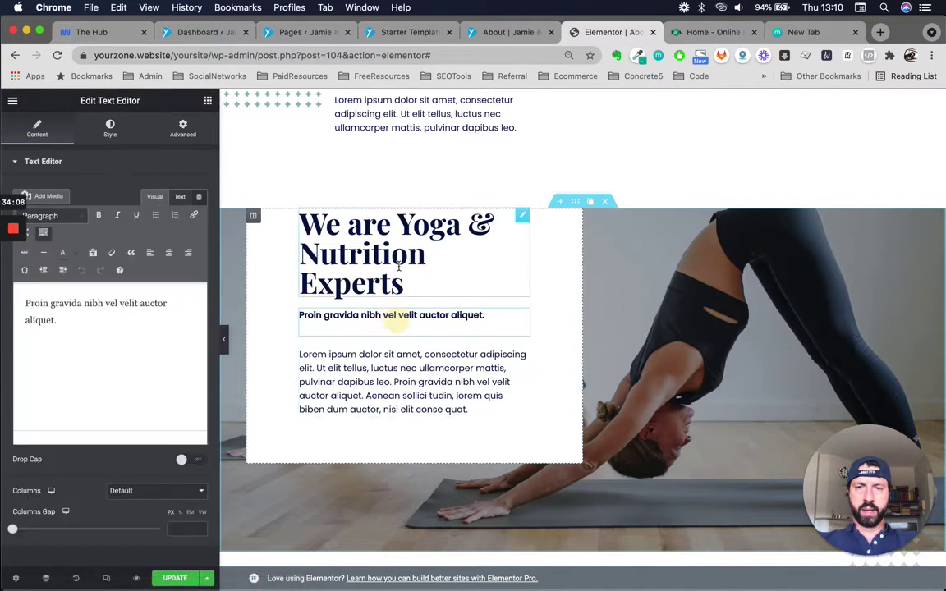
pyautogui.click(405, 280)
# Step: Review the rest of the About page, including the trainers and students sections and the "View All Testimonials" button's content settings
pyautogui.scroll(-2, 581, 402)
pyautogui.scroll(-5, 580, 402)
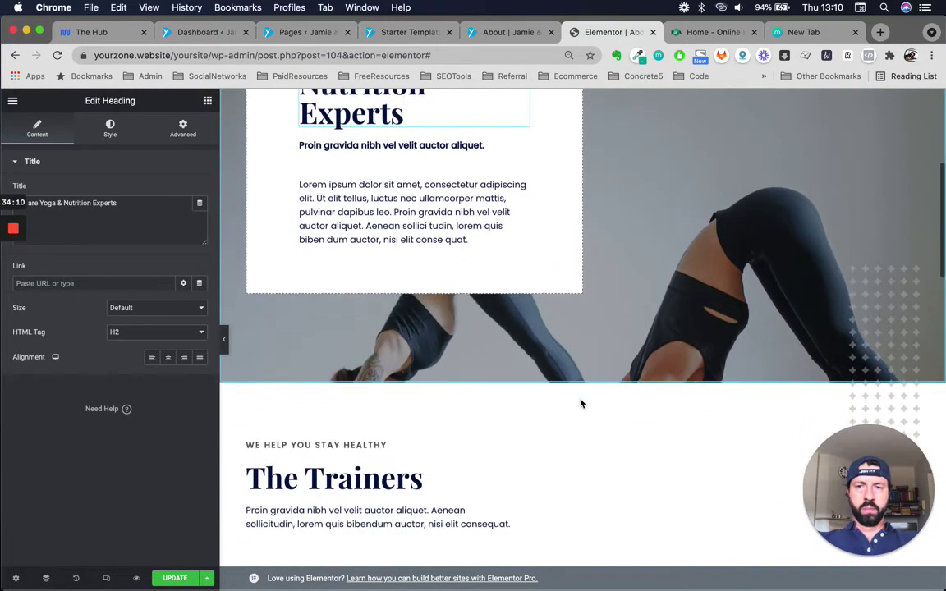
pyautogui.scroll(-12, 484, 415)
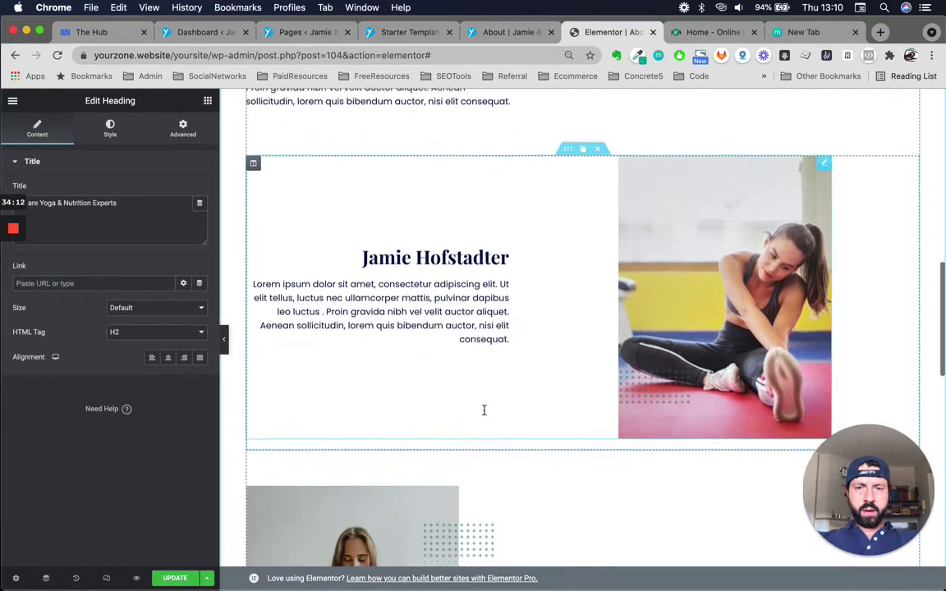
pyautogui.scroll(-1, 655, 432)
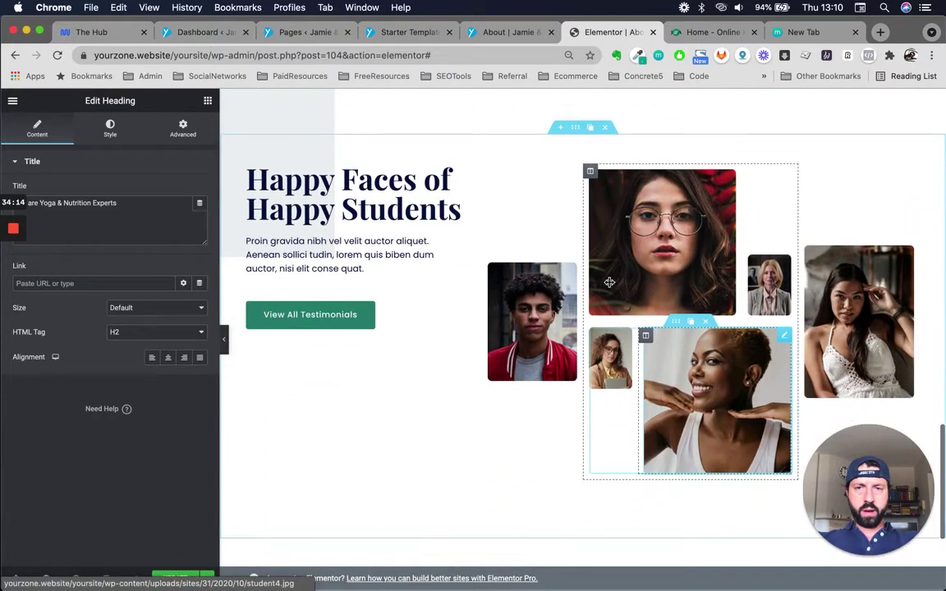
pyautogui.scroll(-4, 711, 500)
pyautogui.scroll(4, 711, 500)
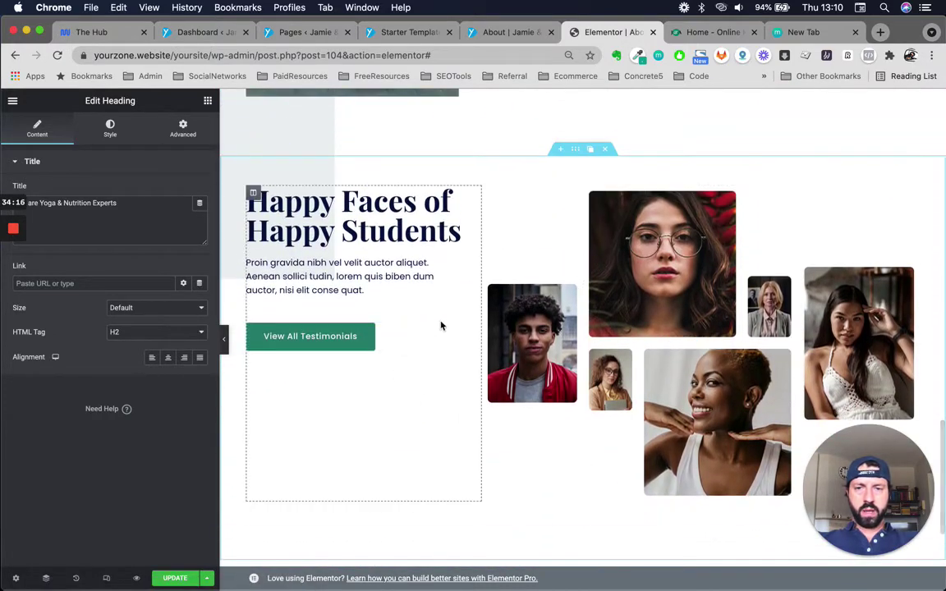
pyautogui.click(312, 338)
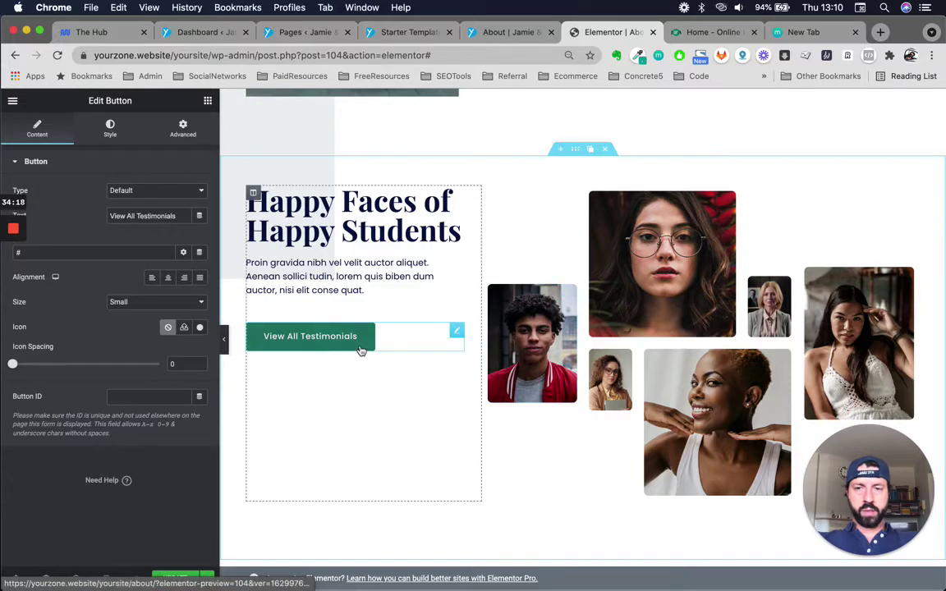
pyautogui.scroll(-5, 575, 392)
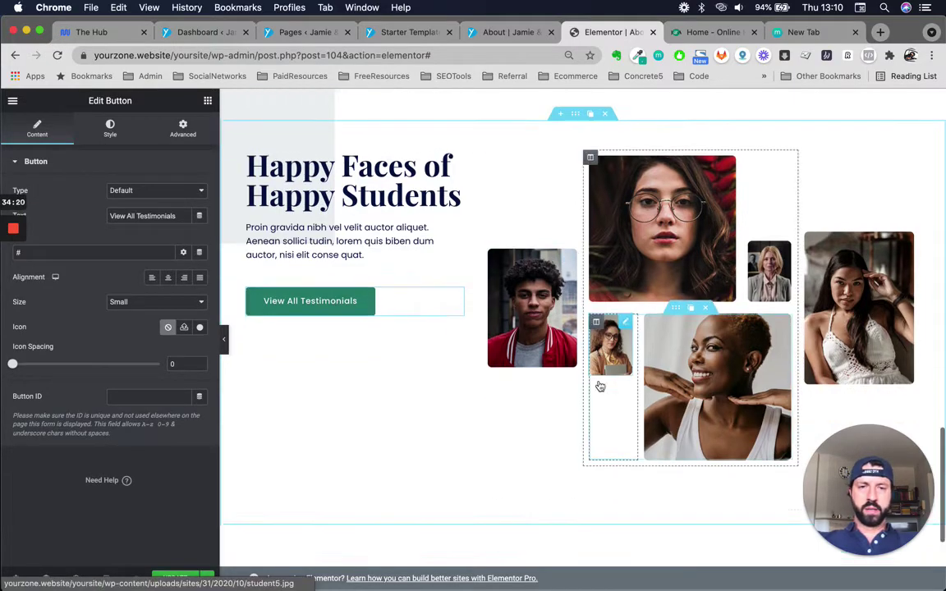
pyautogui.scroll(8, 599, 386)
pyautogui.scroll(10, 599, 385)
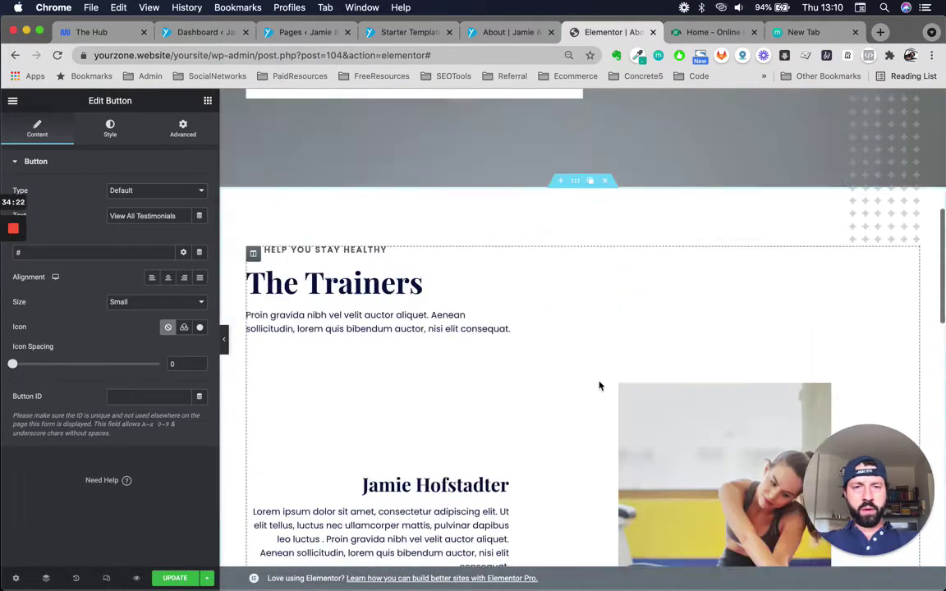
pyautogui.scroll(-1, 599, 385)
pyautogui.scroll(1, 600, 386)
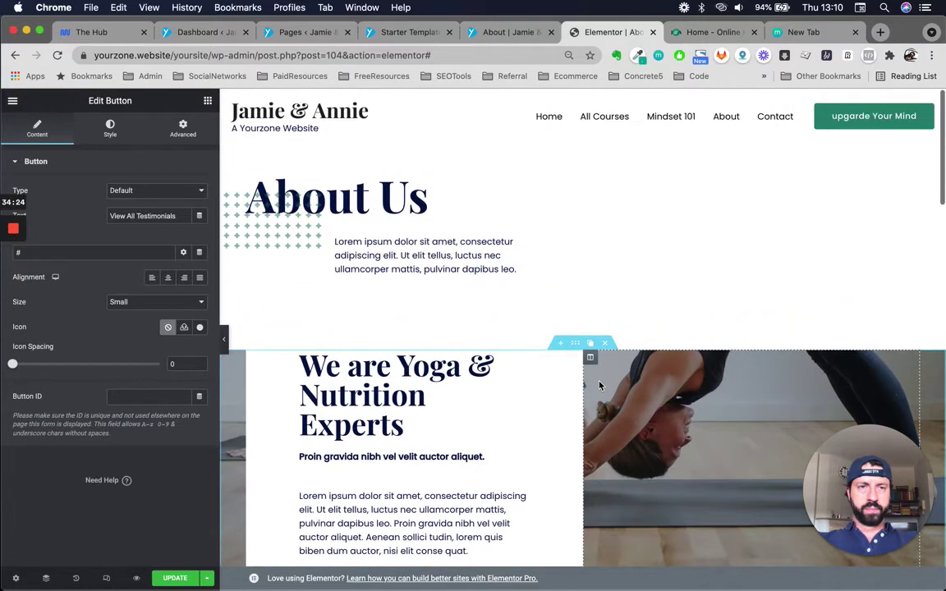
pyautogui.scroll(-12, 632, 499)
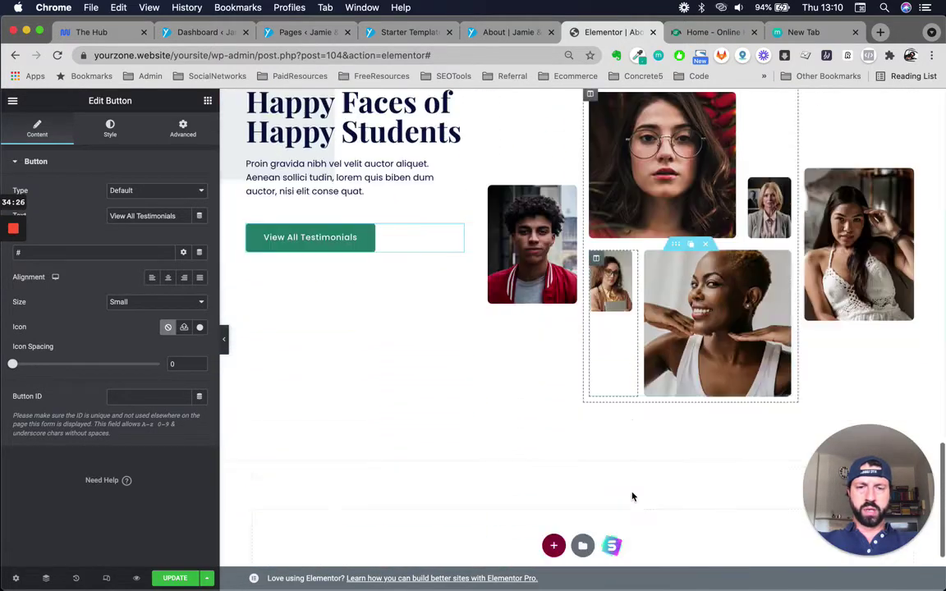
# Step: Save the About page and open the Contact page from the live site's navigation in a new browser tab
pyautogui.click(165, 583)
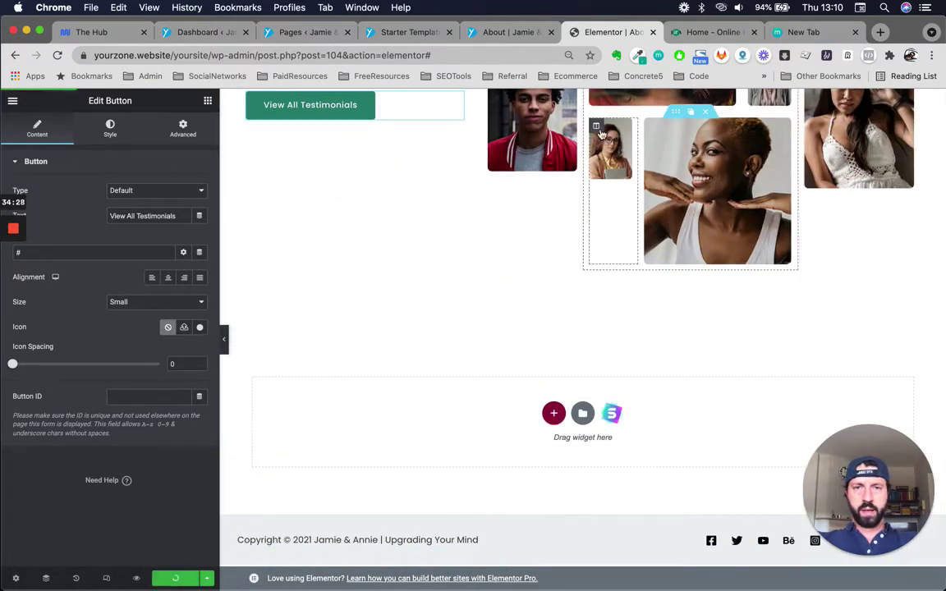
pyautogui.click(518, 30)
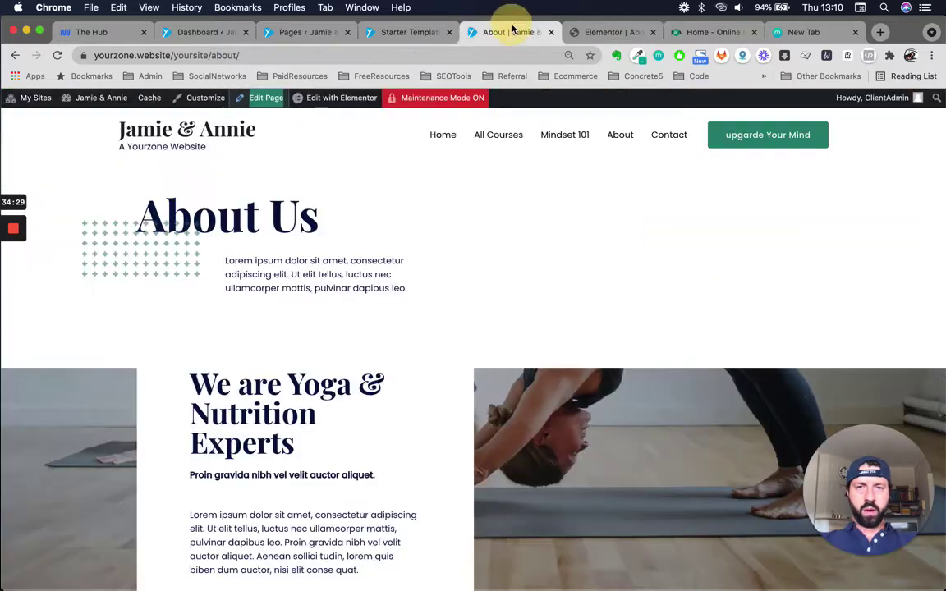
pyautogui.rightClick(660, 135)
pyautogui.click(684, 146)
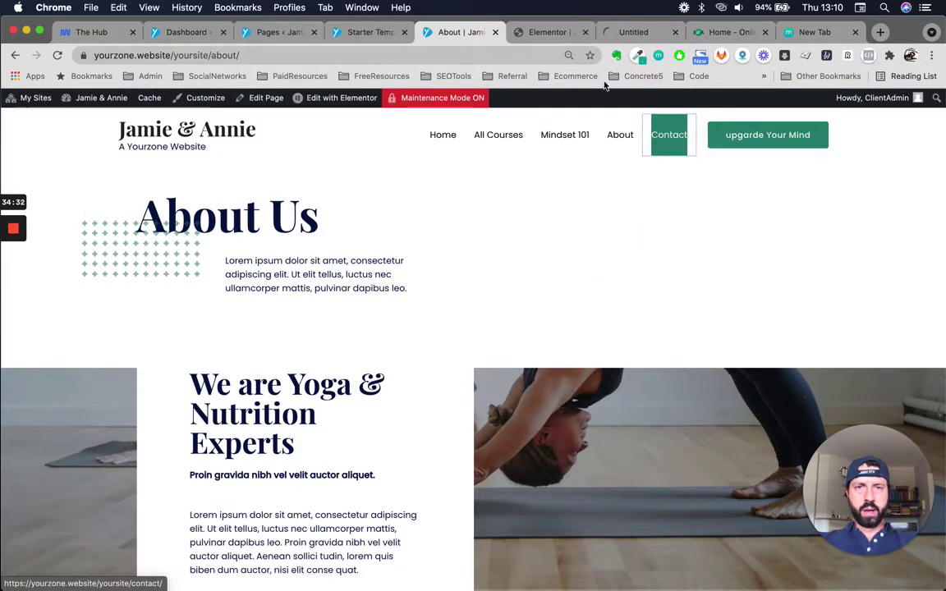
# Step: Close the About page's editor tab and open the Contact page for editing with Elementor
pyautogui.click(565, 33)
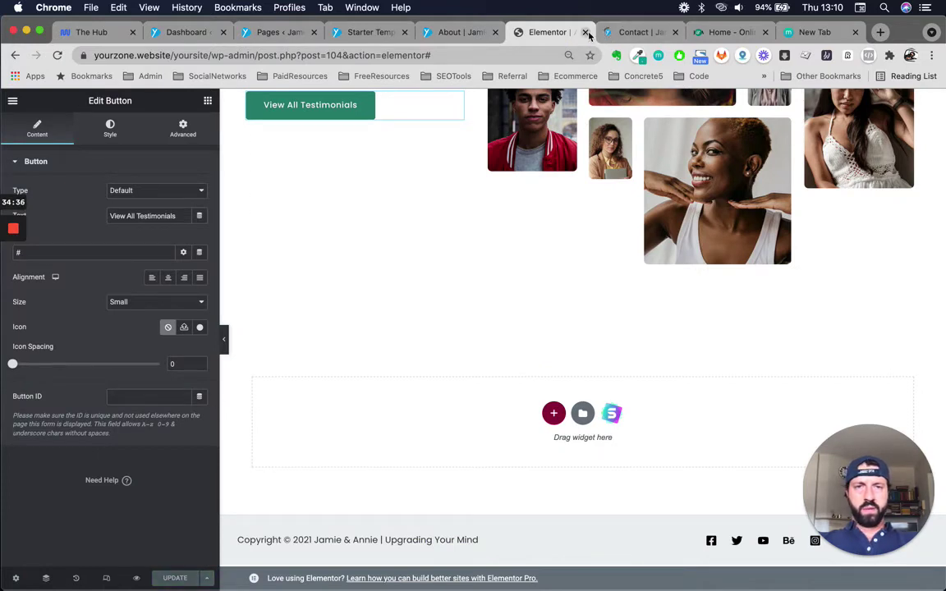
pyautogui.click(584, 32)
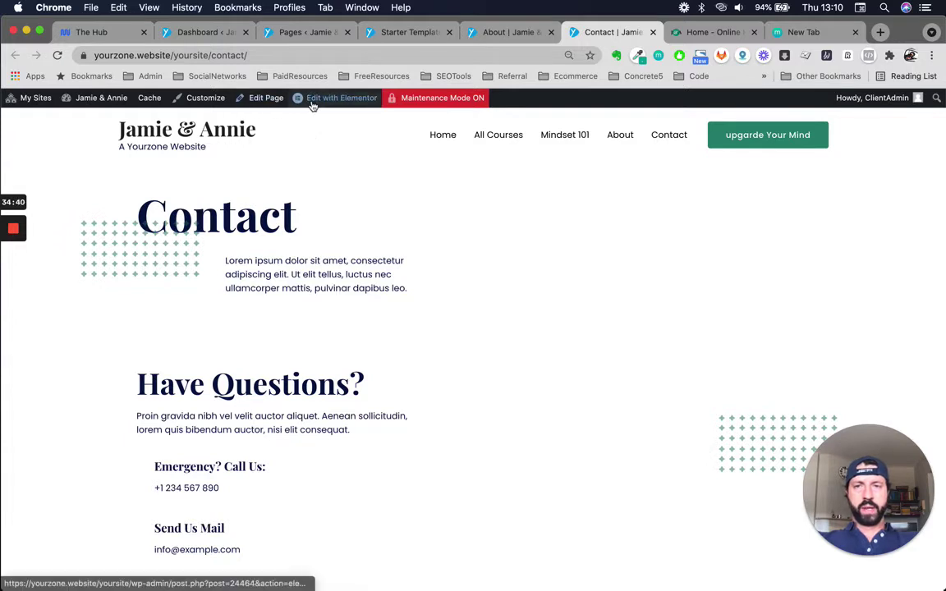
pyautogui.click(325, 102)
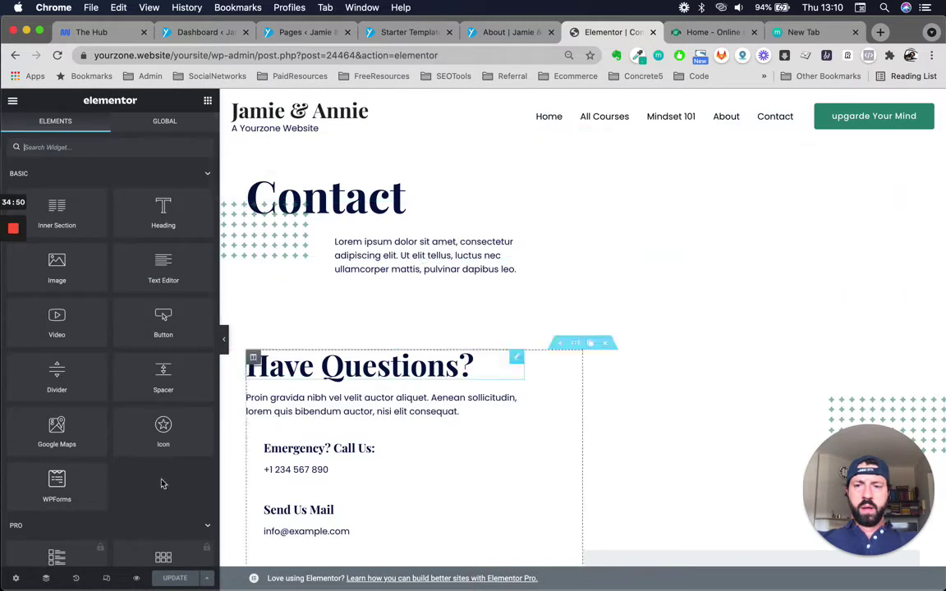
# Step: Examine the Contact page's general settings and its page title
pyautogui.click(16, 579)
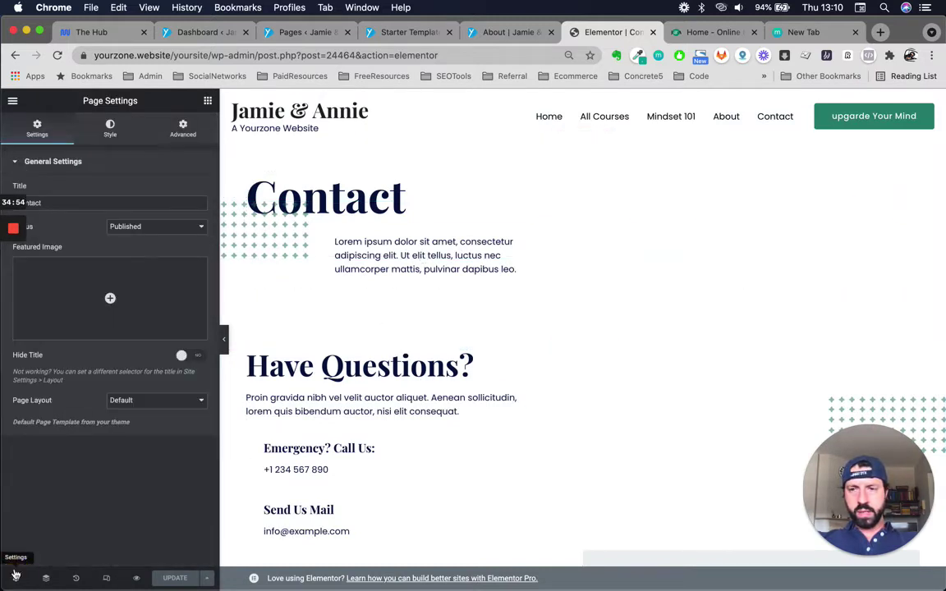
pyautogui.doubleClick(145, 205)
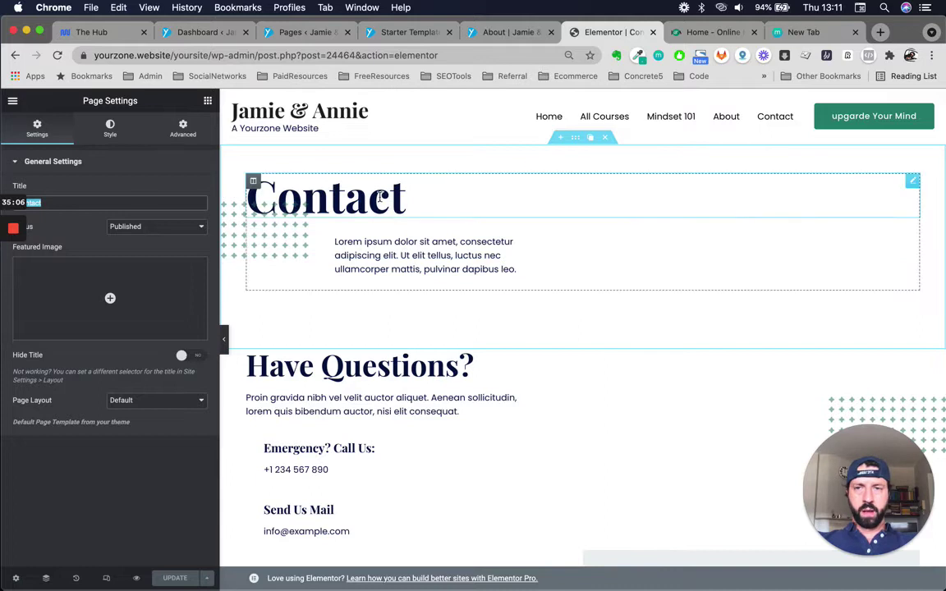
# Step: Place an Image widget below the Contact page's introductory text, and view the media library choices for it
pyautogui.click(206, 100)
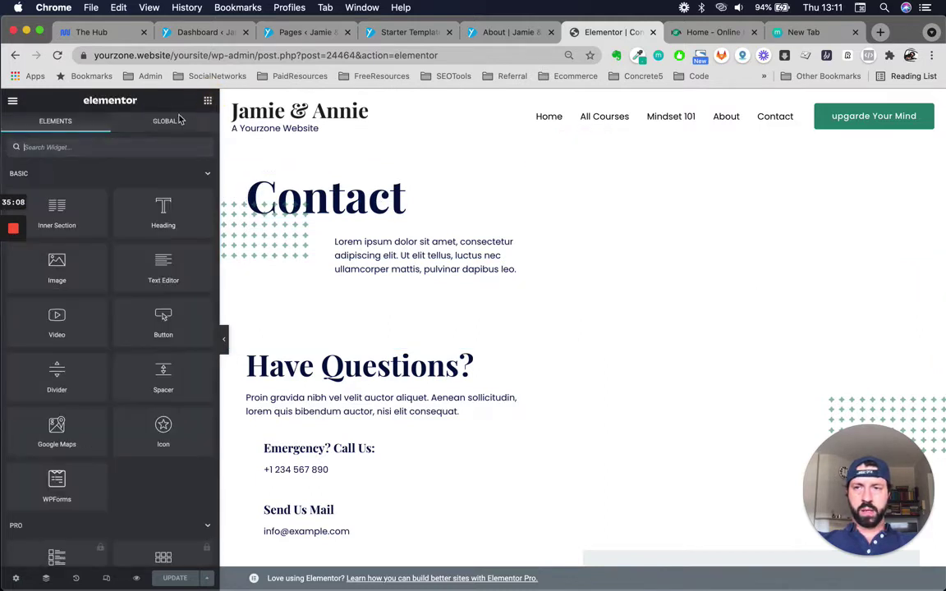
pyautogui.write('img')
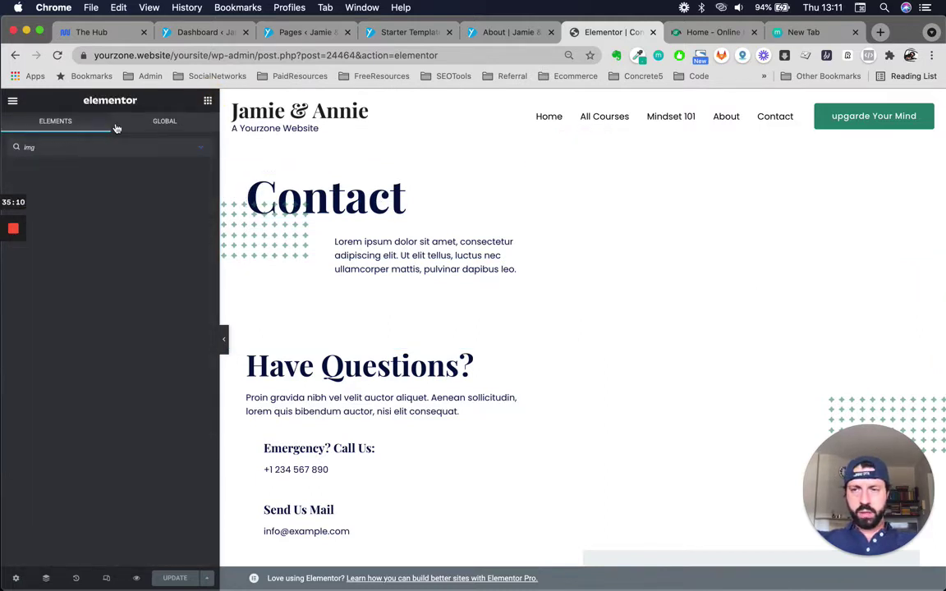
pyautogui.press('BackSpace')
pyautogui.moveTo(65, 189); pyautogui.dragTo(515, 281)
pyautogui.click(519, 389)
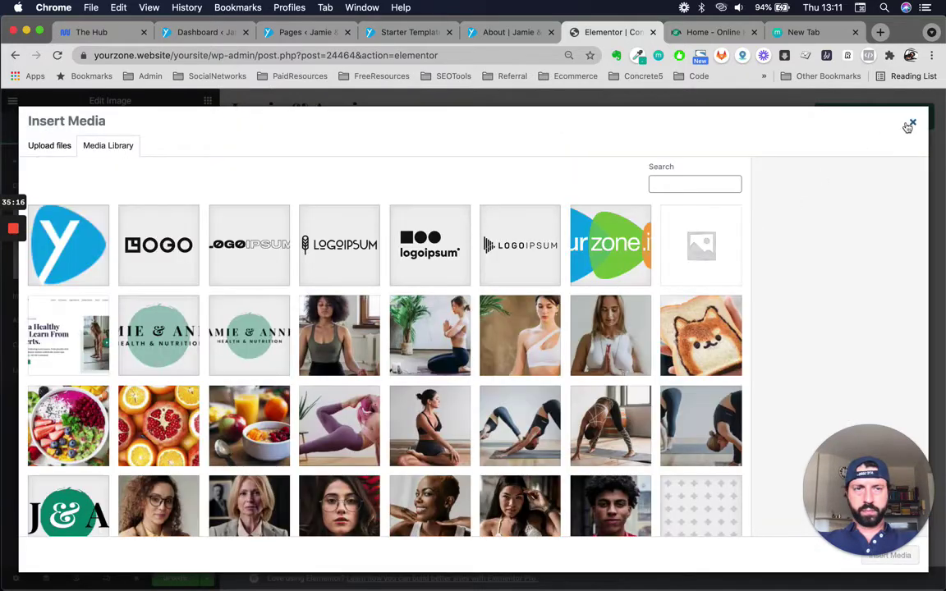
pyautogui.click(912, 125)
# Step: Delete the placeholder image from the Contact page's introductory section
pyautogui.scroll(-5, 614, 311)
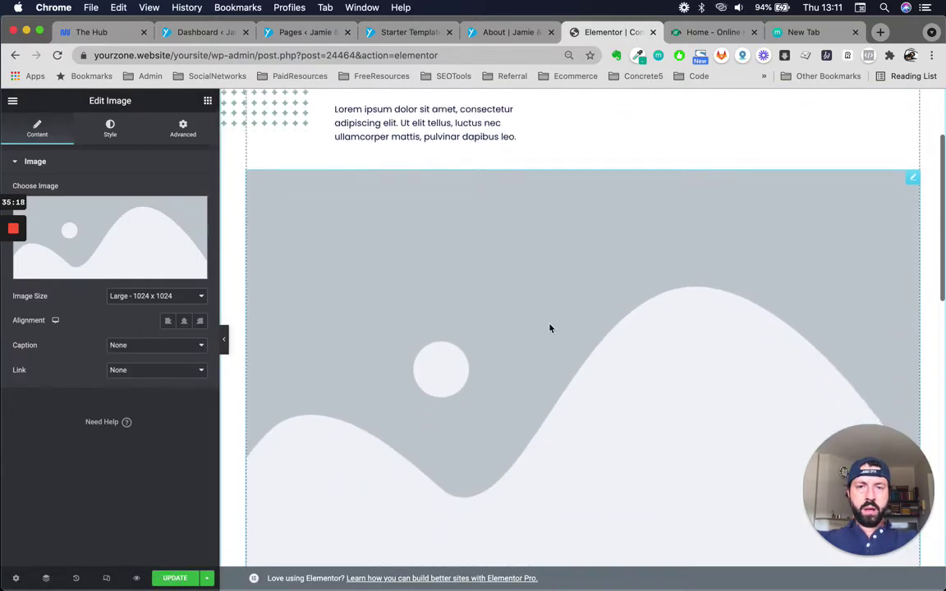
pyautogui.scroll(4, 532, 325)
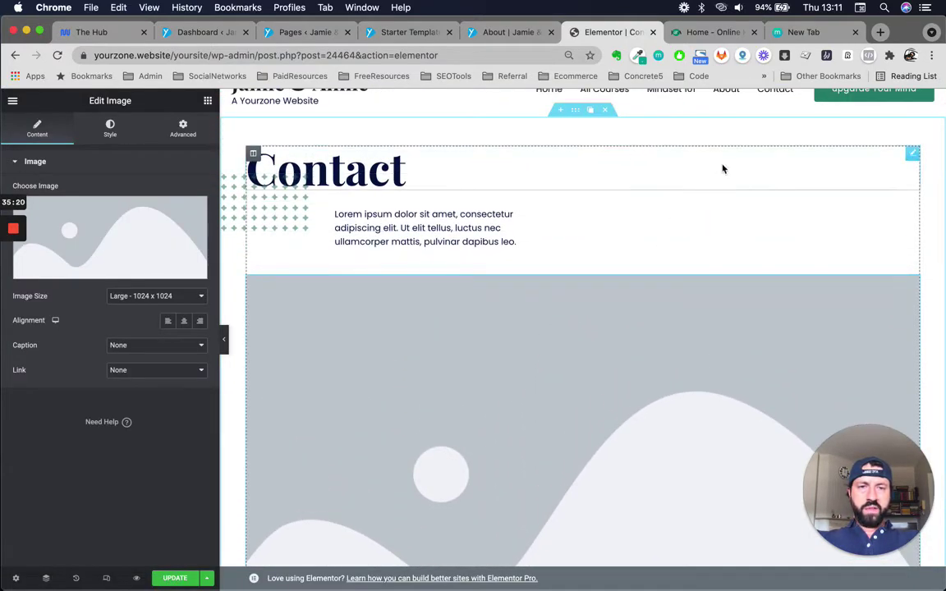
pyautogui.scroll(-1, 684, 312)
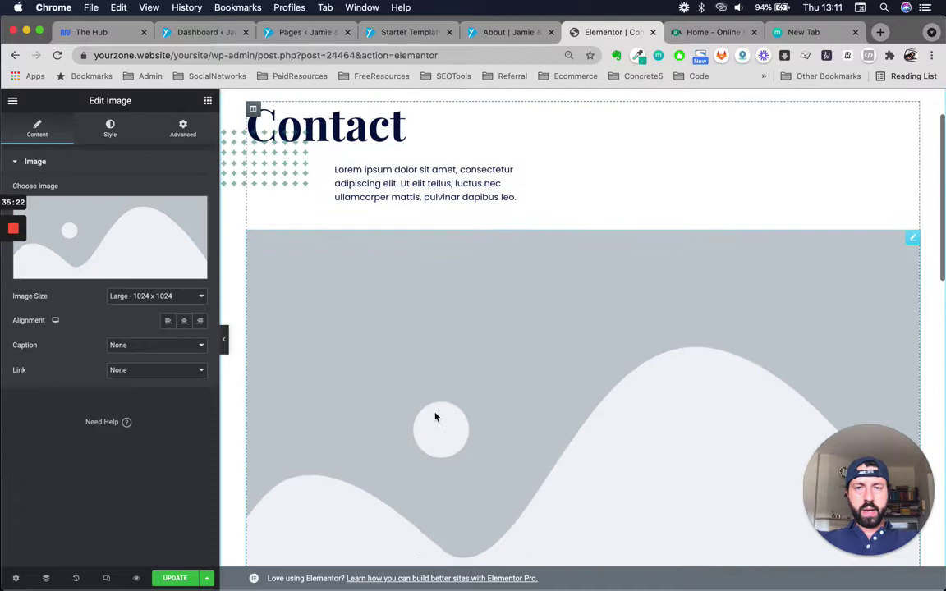
pyautogui.click(884, 236)
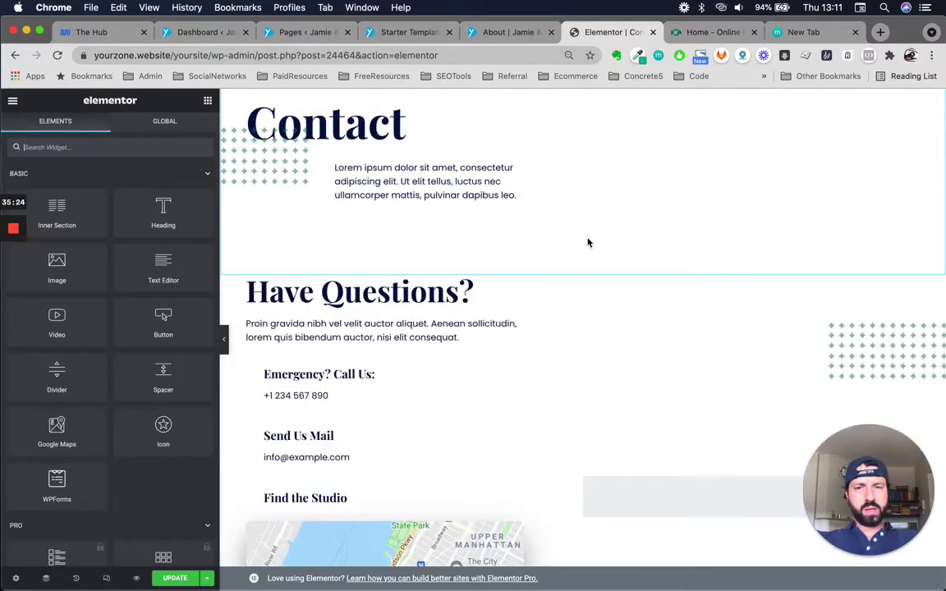
# Step: Review the "Have Questions?" section, including the content settings of its heading, paragraph text and "Emergency? Call Us:" heading
pyautogui.scroll(1, 587, 243)
pyautogui.scroll(-4, 491, 464)
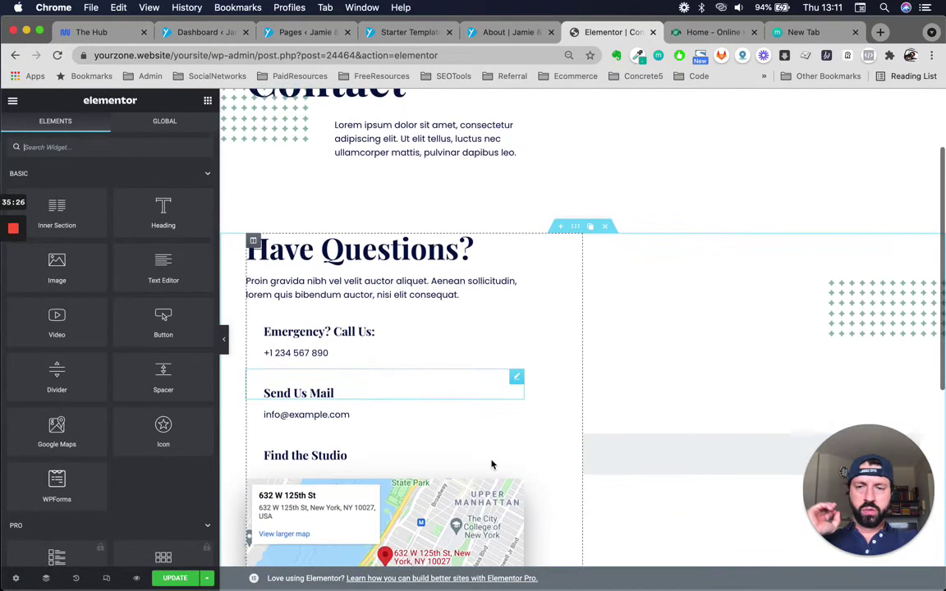
pyautogui.scroll(3, 411, 214)
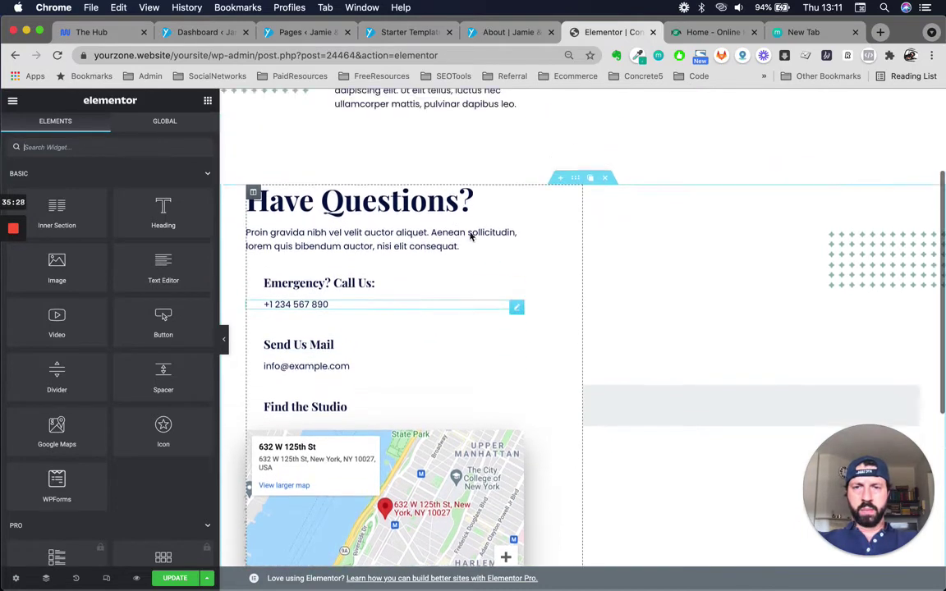
pyautogui.scroll(2, 530, 399)
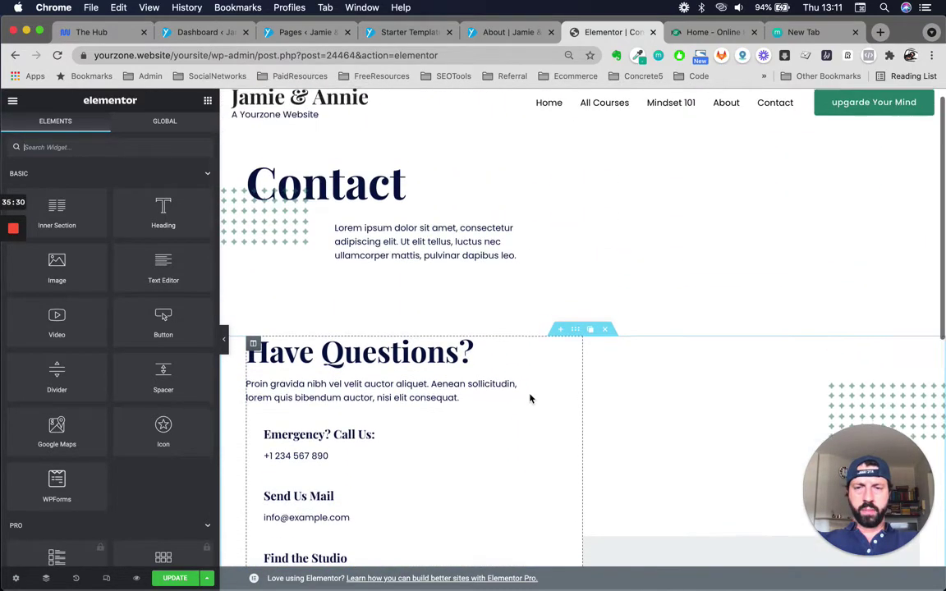
pyautogui.scroll(-4, 551, 336)
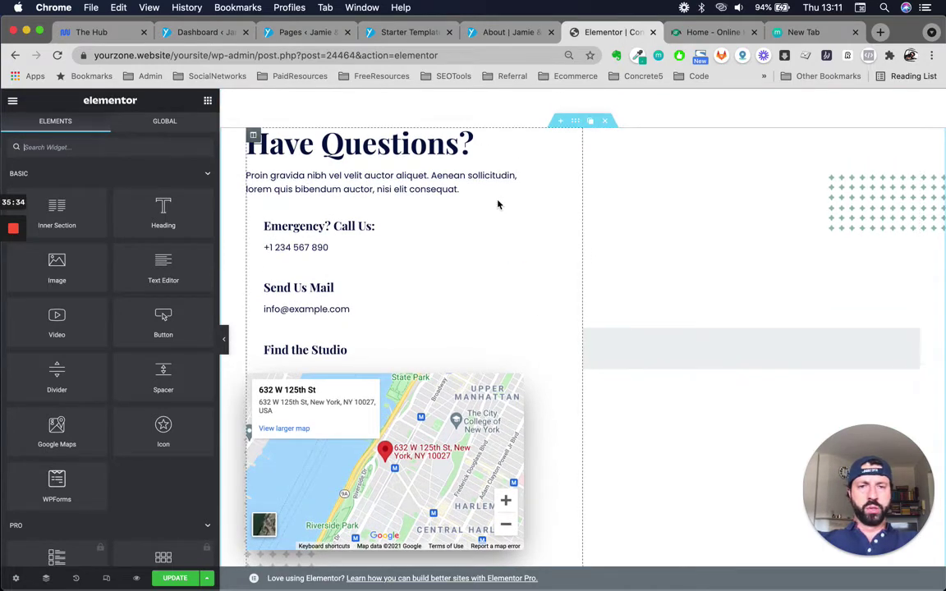
pyautogui.click(365, 134)
pyautogui.click(300, 168)
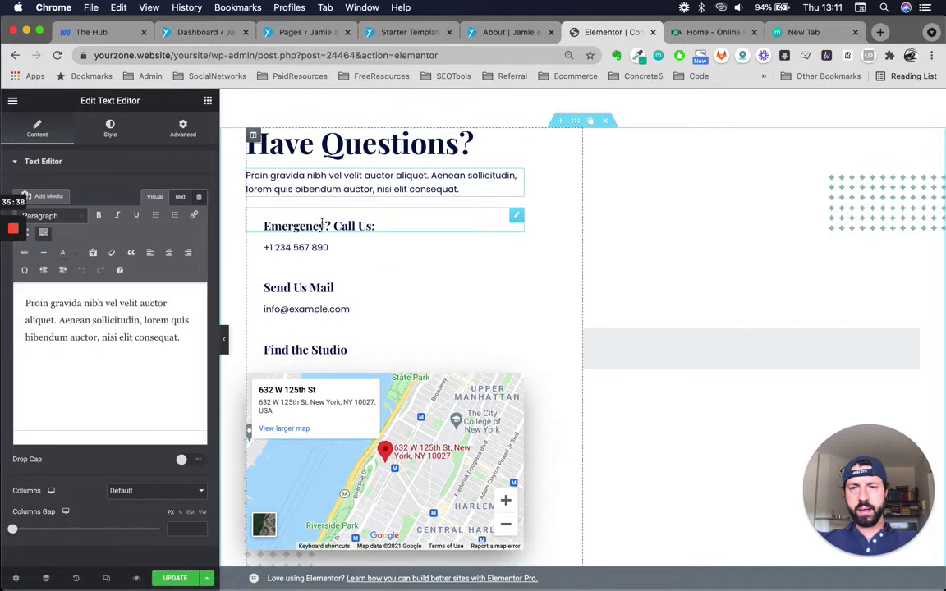
pyautogui.click(322, 223)
pyautogui.scroll(-2, 517, 279)
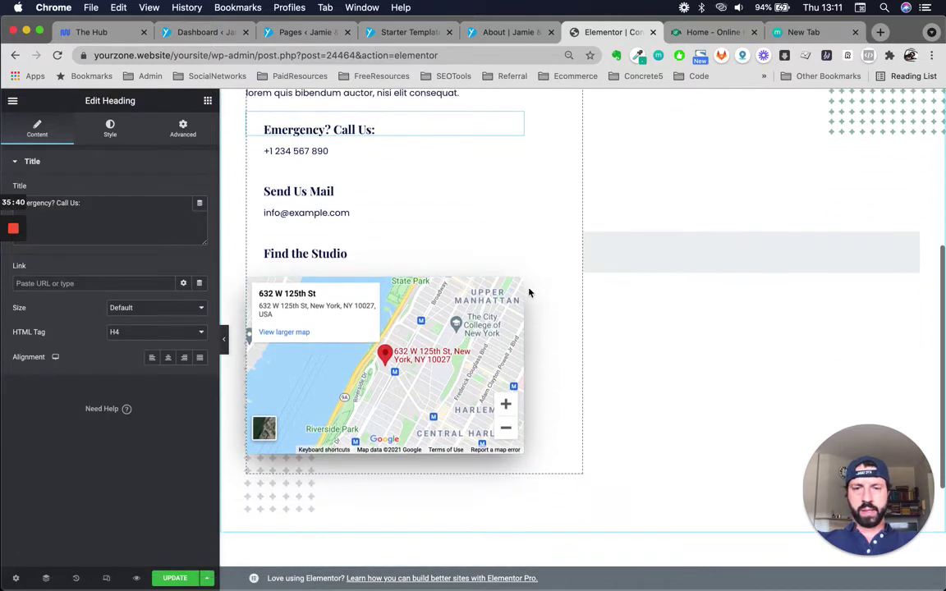
# Step: Examine the Google Maps widget's content settings under "Find the Studio" and highlight its location address
pyautogui.click(523, 282)
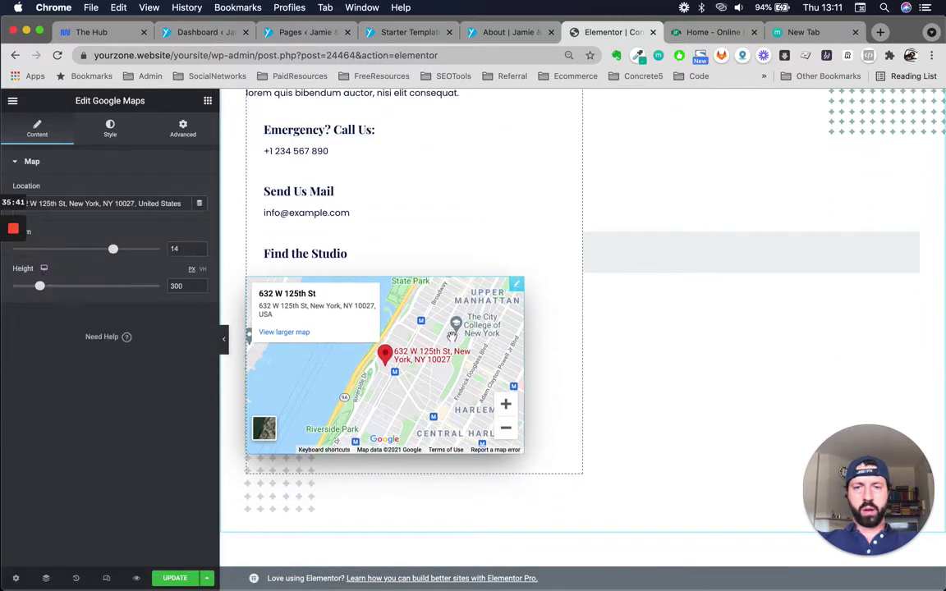
pyautogui.tripleClick(95, 202)
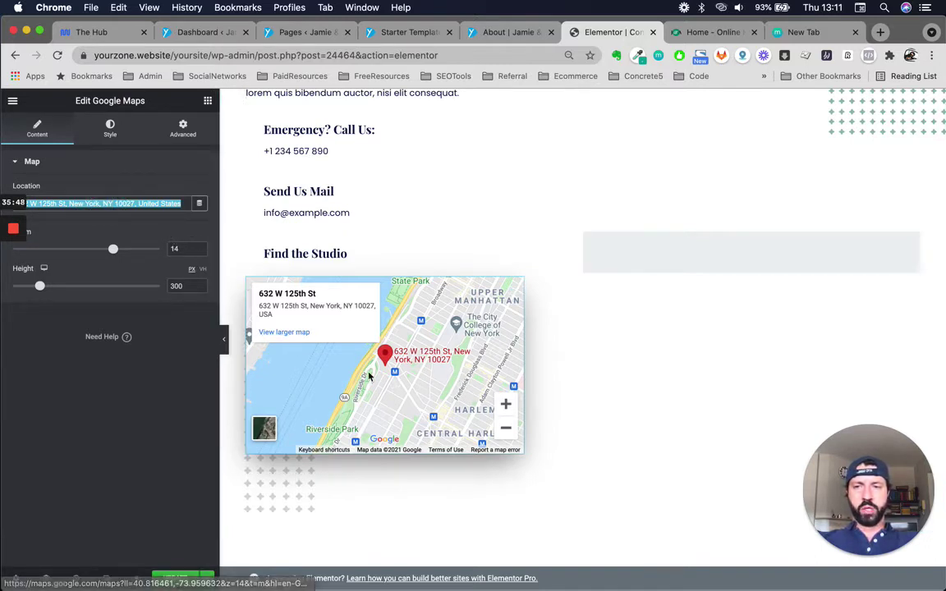
pyautogui.tripleClick(159, 202)
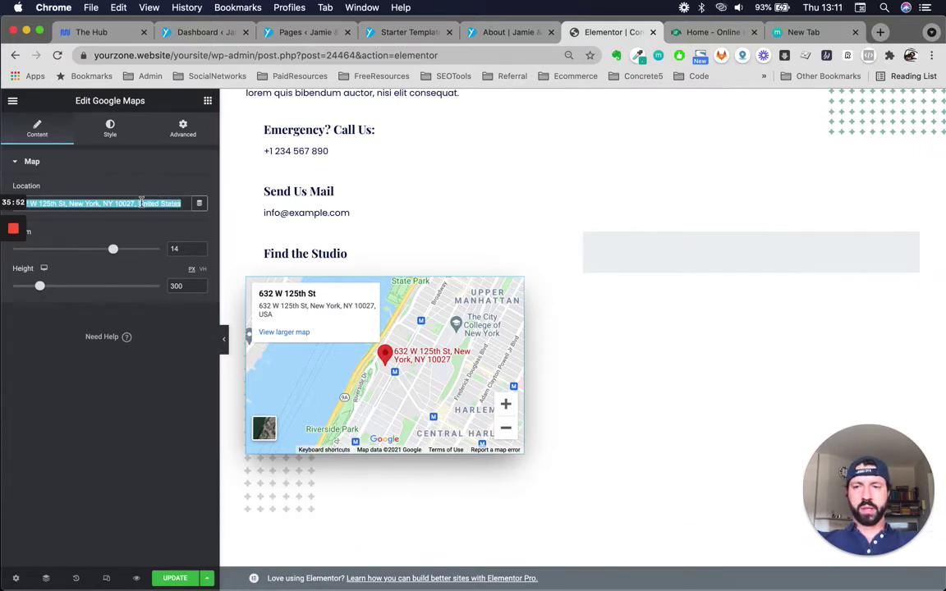
# Step: Assign the Simple Contact Form to the empty WPForms widget beside the contact details
pyautogui.scroll(-2, 564, 411)
pyautogui.scroll(1, 657, 345)
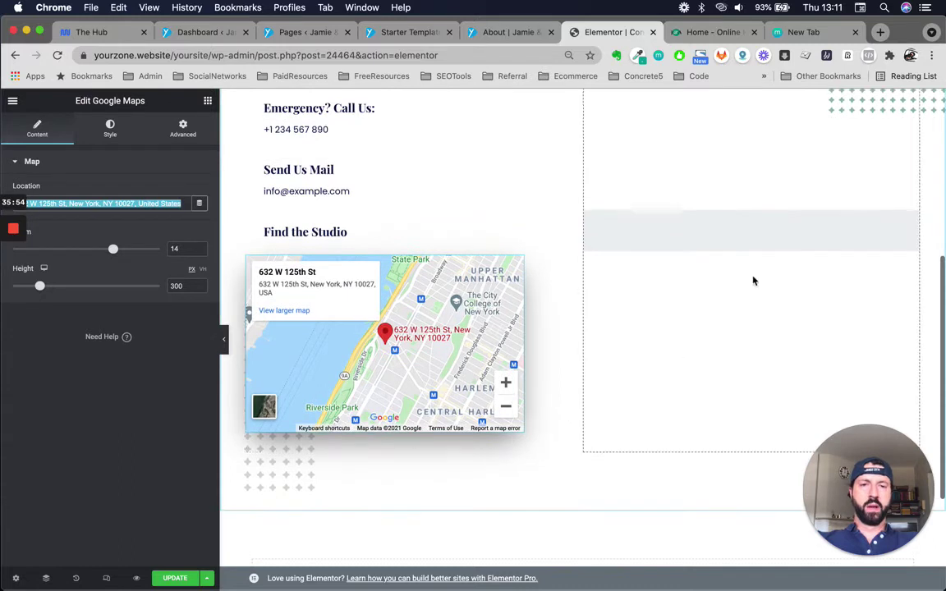
pyautogui.click(754, 243)
pyautogui.scroll(2, 695, 174)
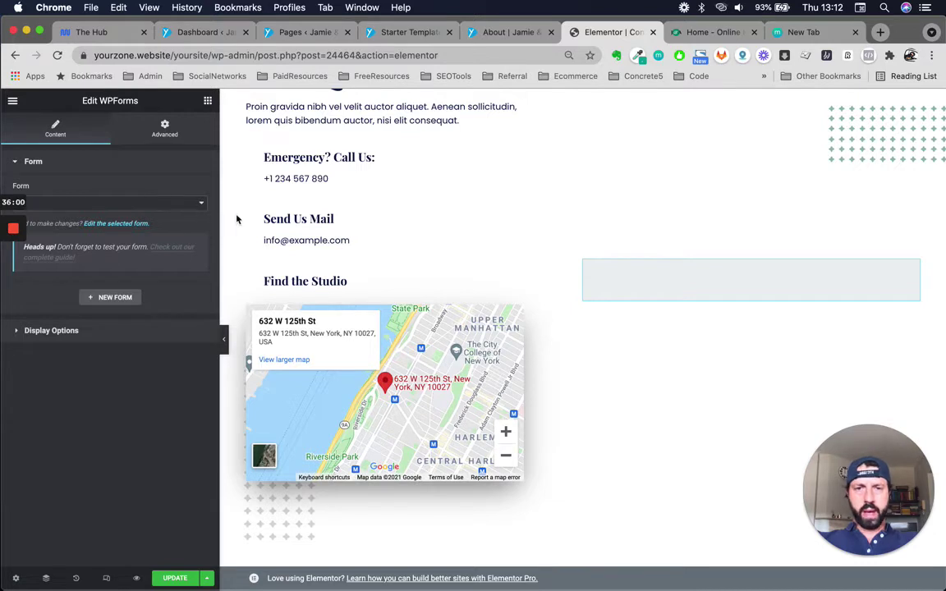
pyautogui.click(198, 204)
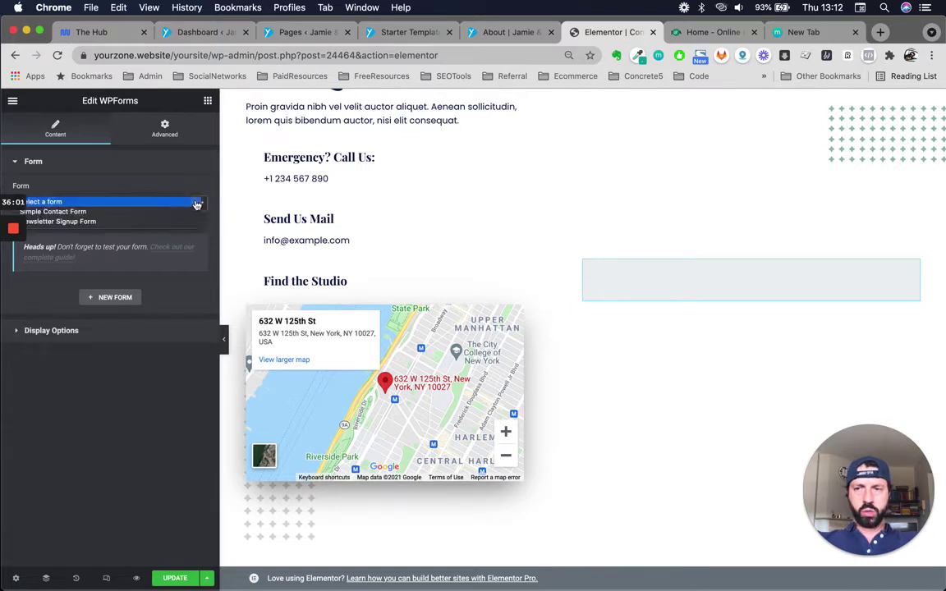
pyautogui.click(64, 213)
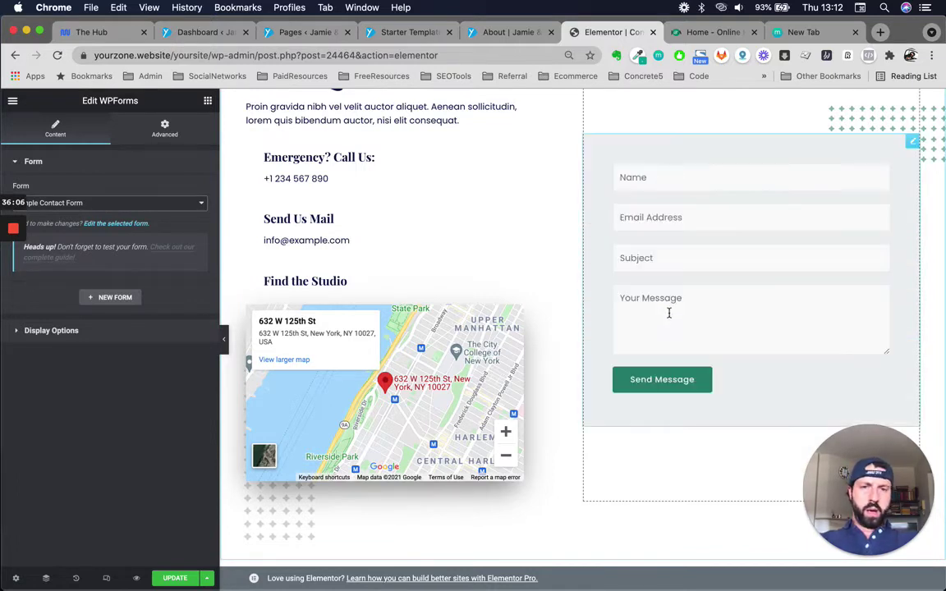
pyautogui.scroll(2, 696, 348)
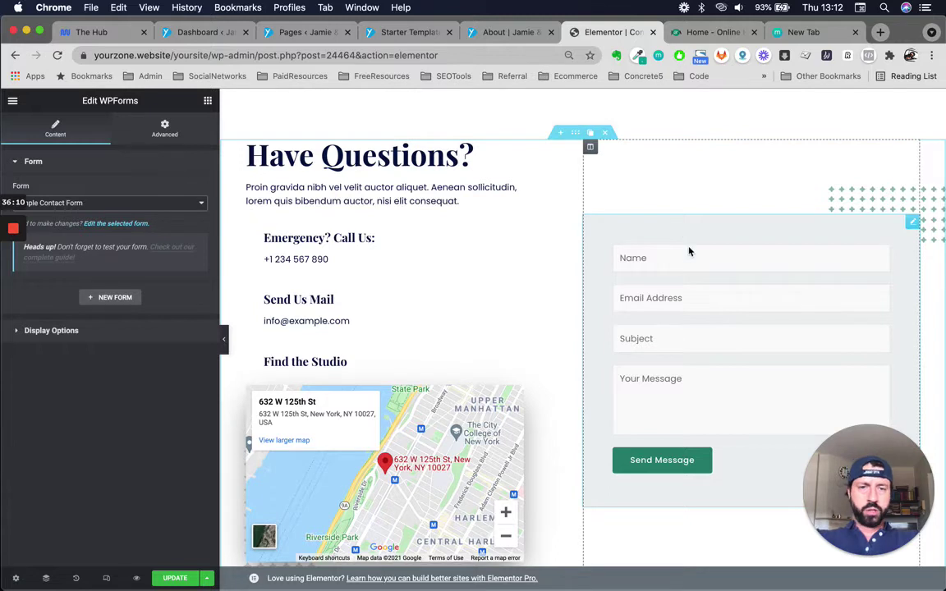
# Step: Move the "Have Questions?" heading above the contact form, and return it to the start of the contact details column
pyautogui.scroll(-1, 640, 279)
pyautogui.click(320, 117)
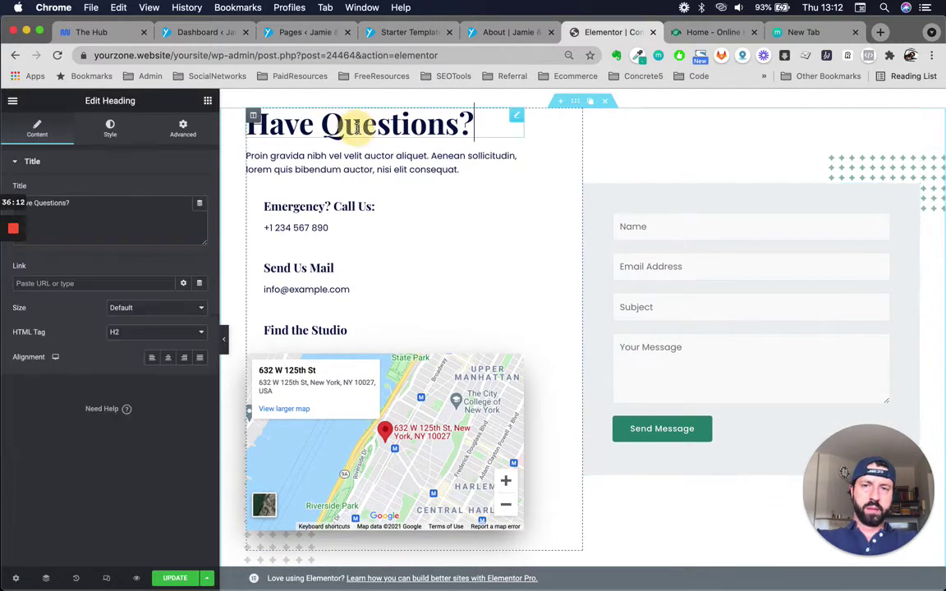
pyautogui.click(487, 119)
pyautogui.moveTo(516, 122); pyautogui.dragTo(706, 162)
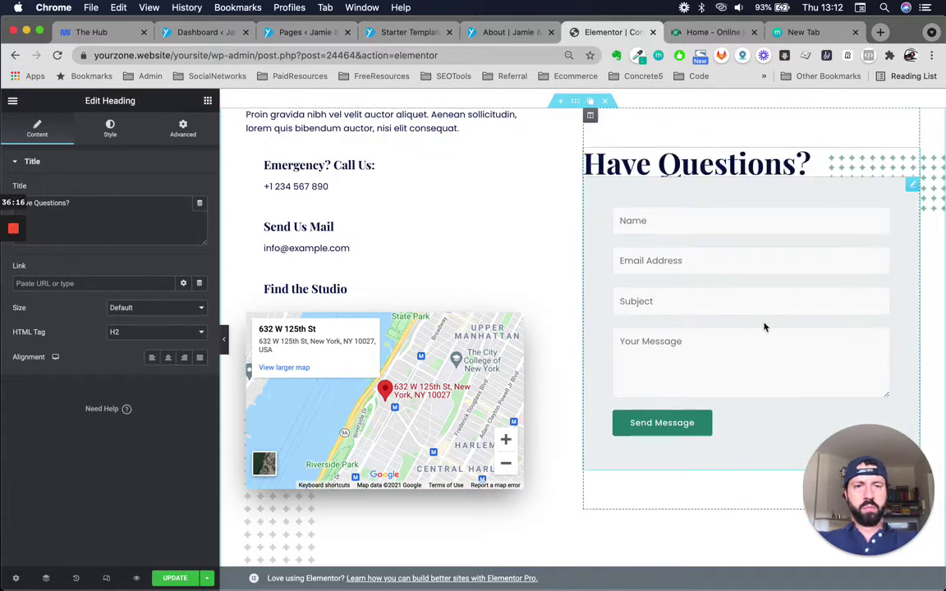
pyautogui.scroll(1, 765, 327)
pyautogui.scroll(1, 887, 199)
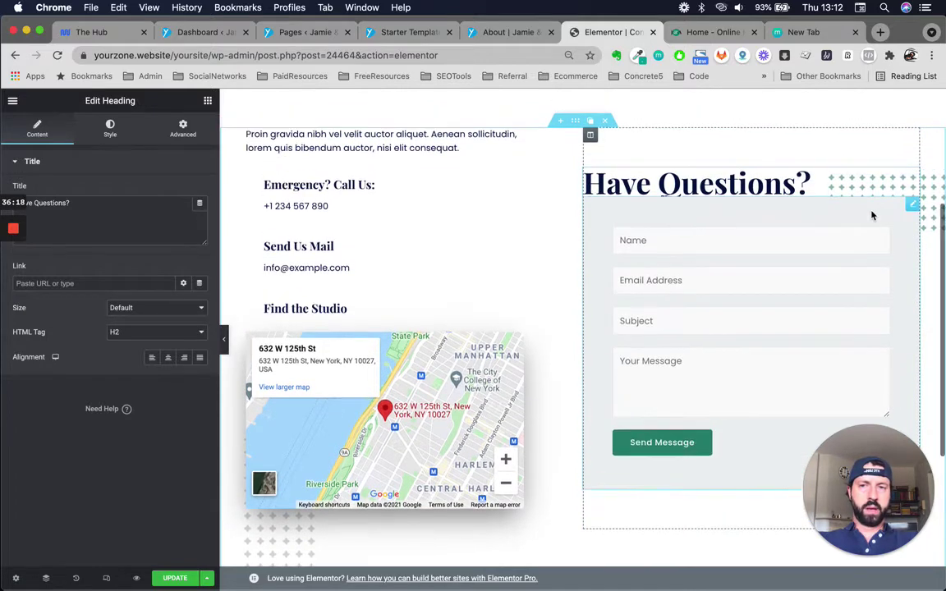
pyautogui.moveTo(914, 175); pyautogui.dragTo(328, 132)
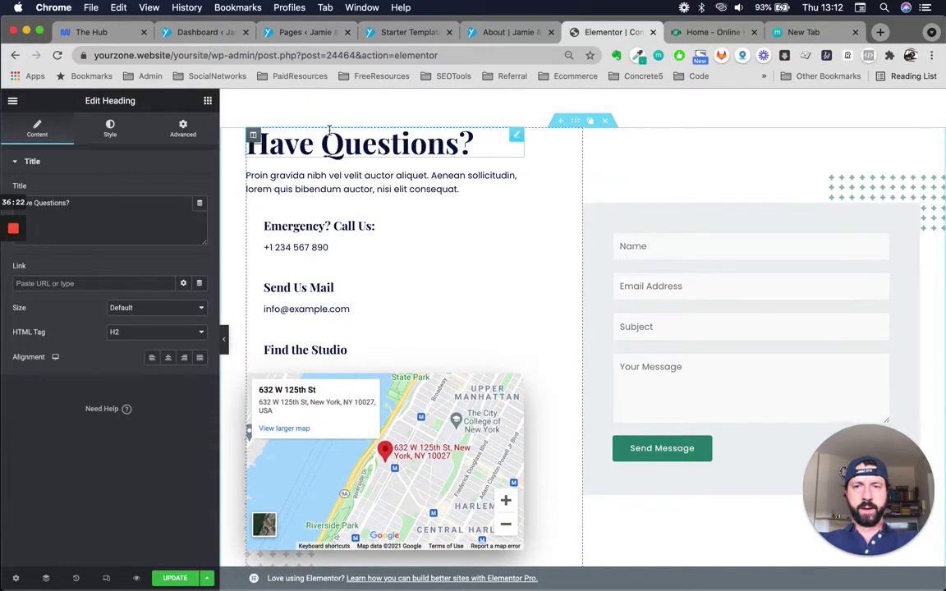
# Step: Save the Contact page and open the All Courses page from the live site's navigation
pyautogui.scroll(-5, 640, 321)
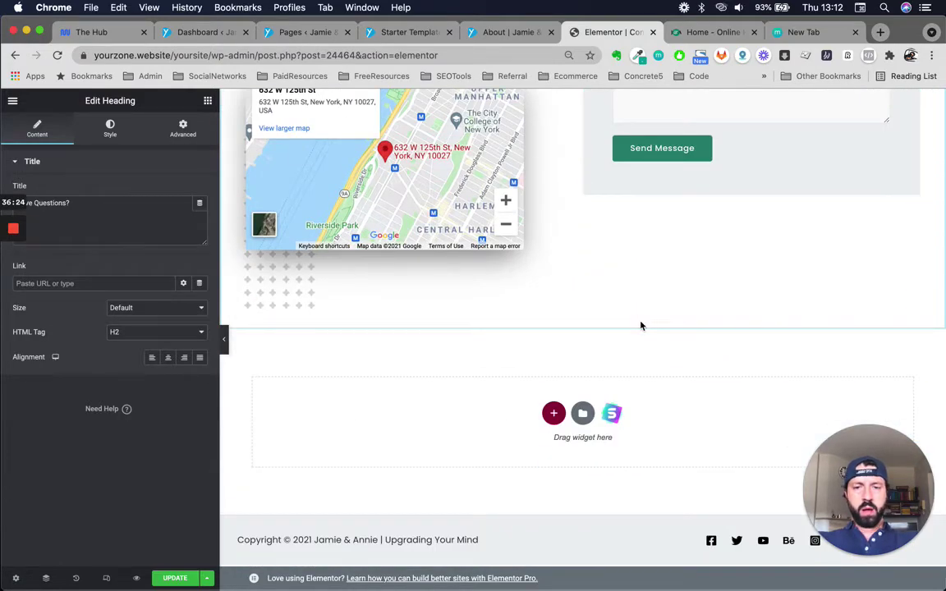
pyautogui.scroll(10, 640, 325)
pyautogui.scroll(-10, 639, 325)
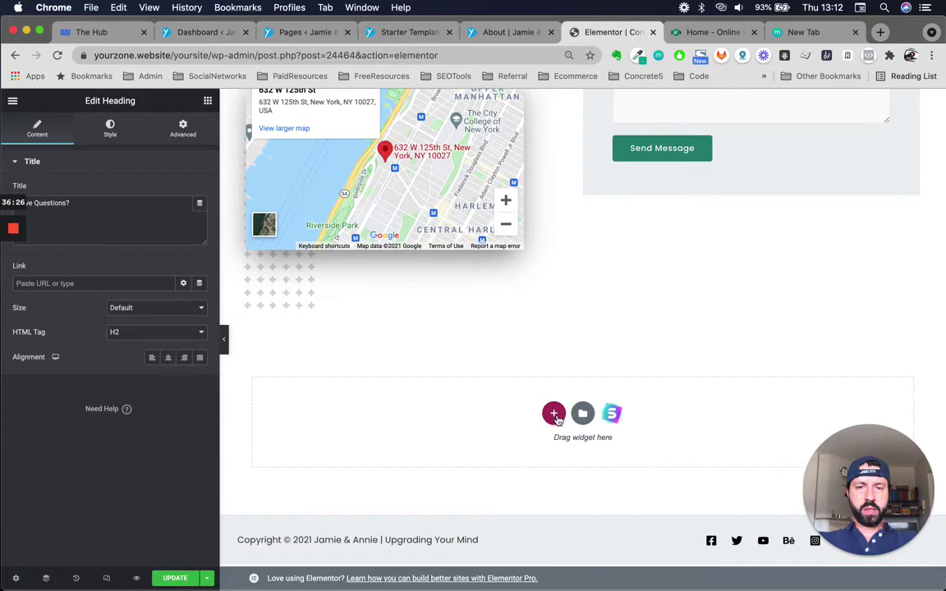
pyautogui.scroll(10, 596, 334)
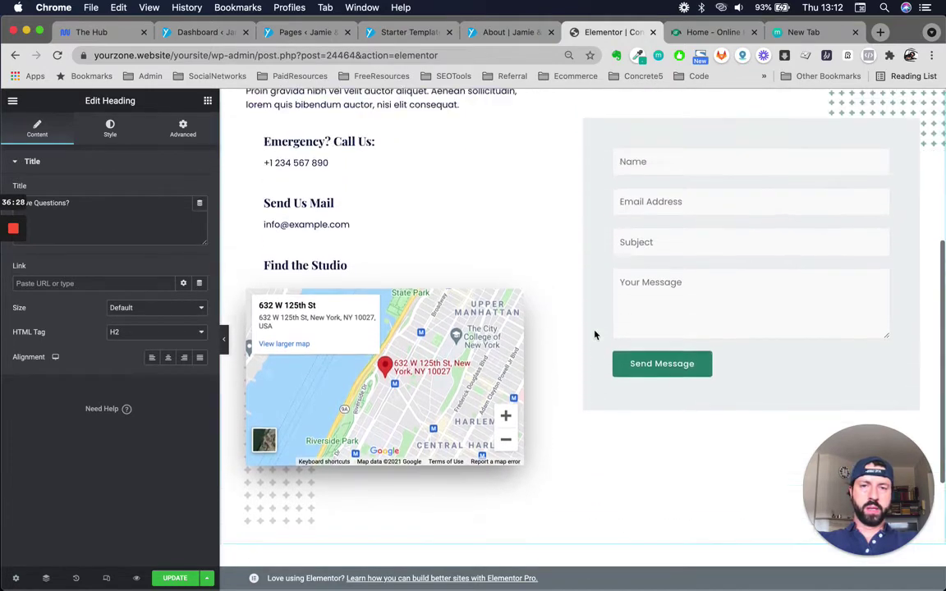
pyautogui.click(170, 578)
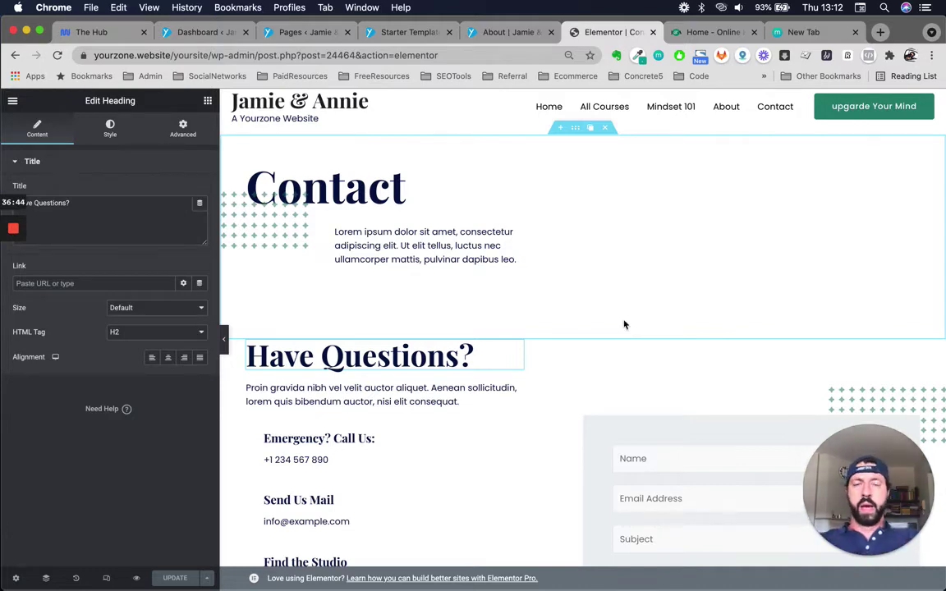
pyautogui.click(505, 32)
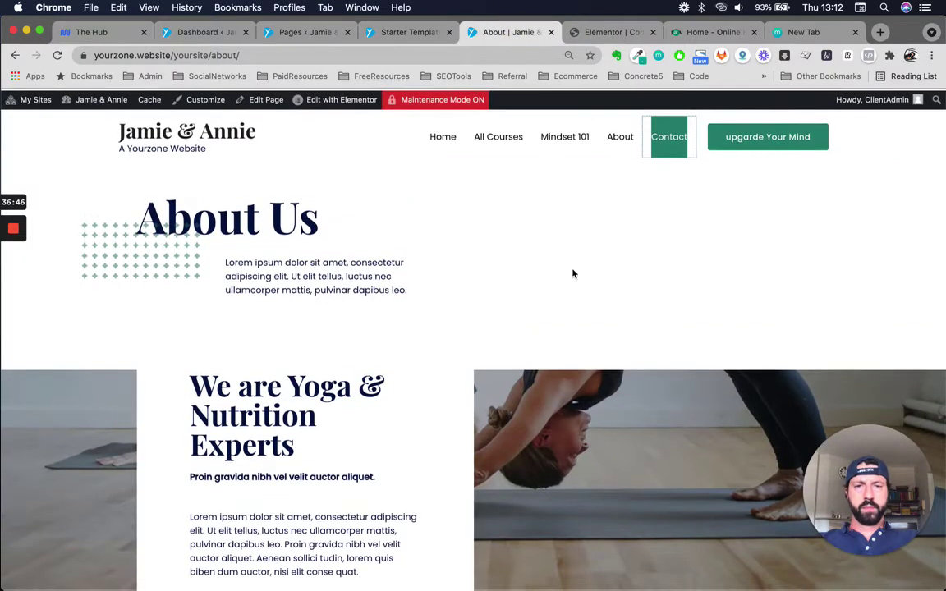
pyautogui.click(496, 133)
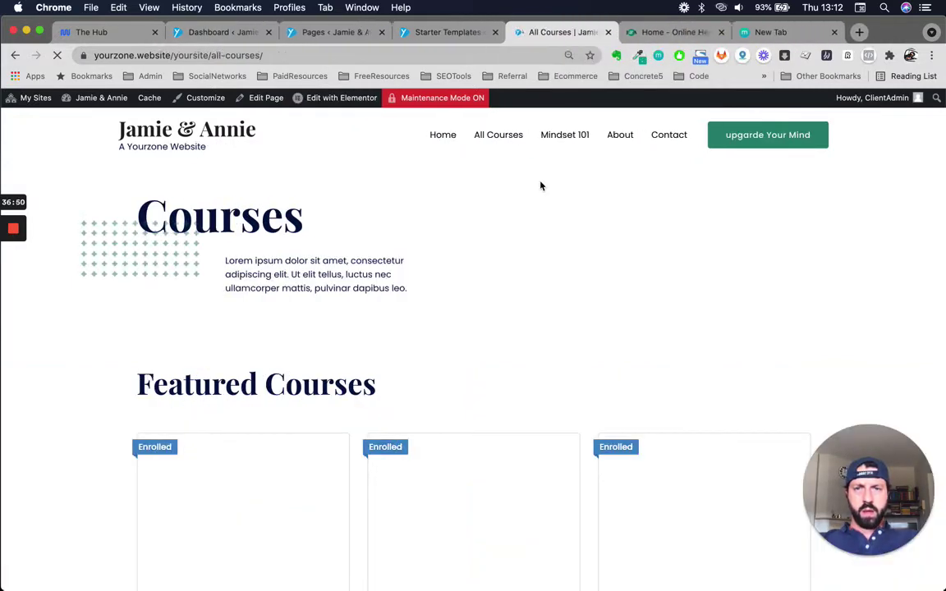
# Step: Examine the Featured Courses grid on the All Courses page, including each course's image, title and description
pyautogui.scroll(-2, 560, 280)
pyautogui.scroll(-5, 561, 277)
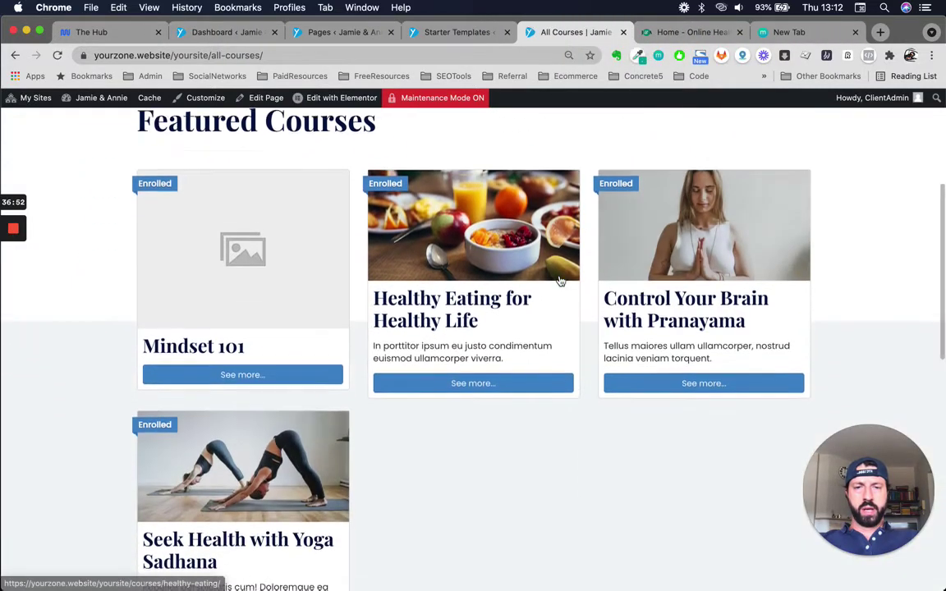
pyautogui.scroll(2, 568, 433)
pyautogui.scroll(1, 568, 435)
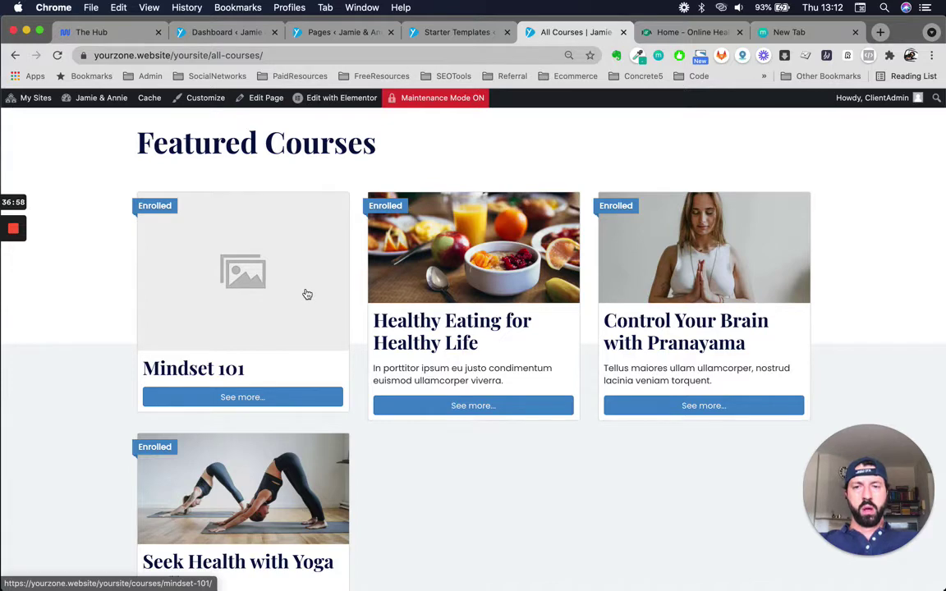
pyautogui.scroll(-4, 566, 391)
pyautogui.scroll(2, 565, 391)
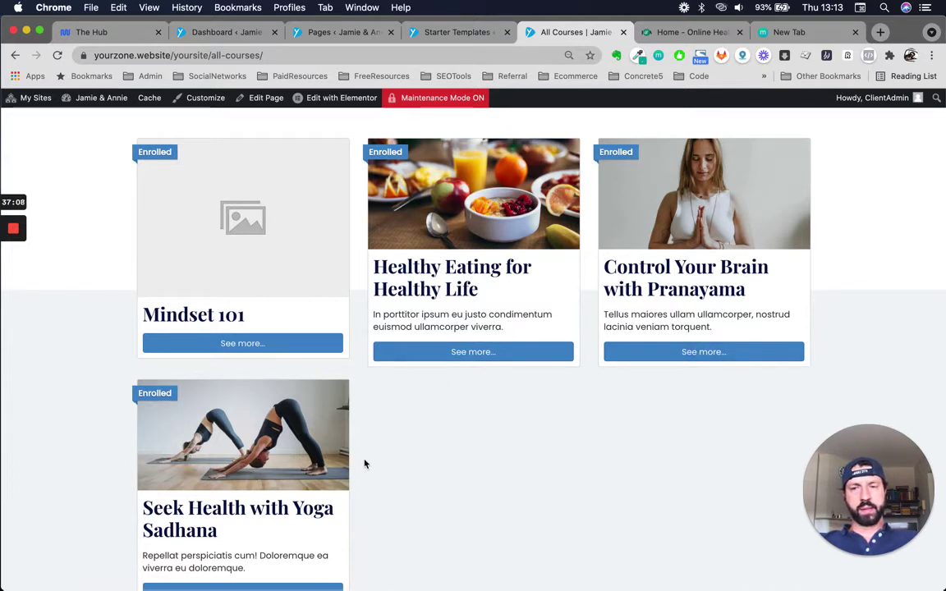
pyautogui.scroll(-1, 464, 416)
pyautogui.scroll(3, 462, 418)
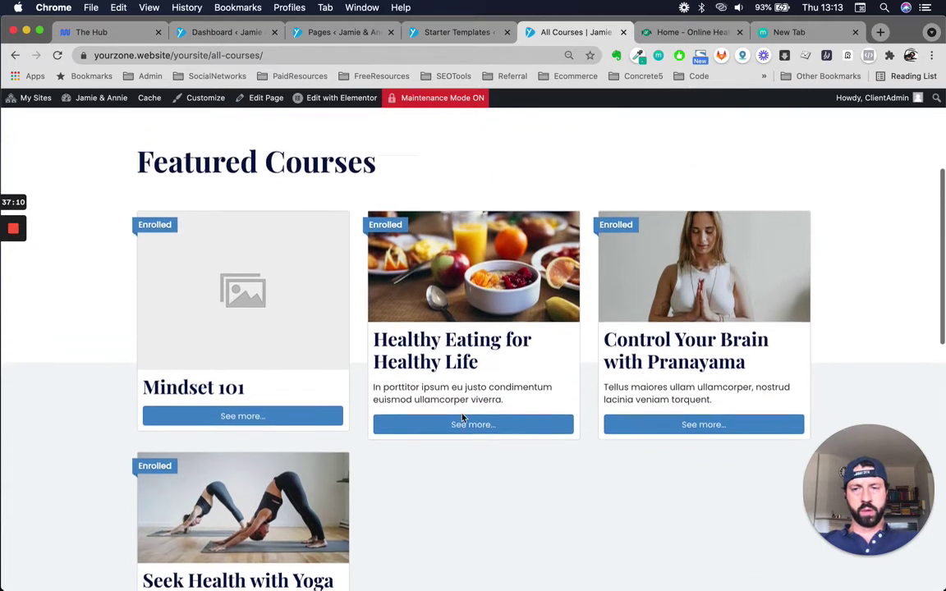
# Step: Review the rest of the All Courses page and open it for editing in Elementor in a new tab
pyautogui.scroll(1, 578, 542)
pyautogui.scroll(-5, 578, 541)
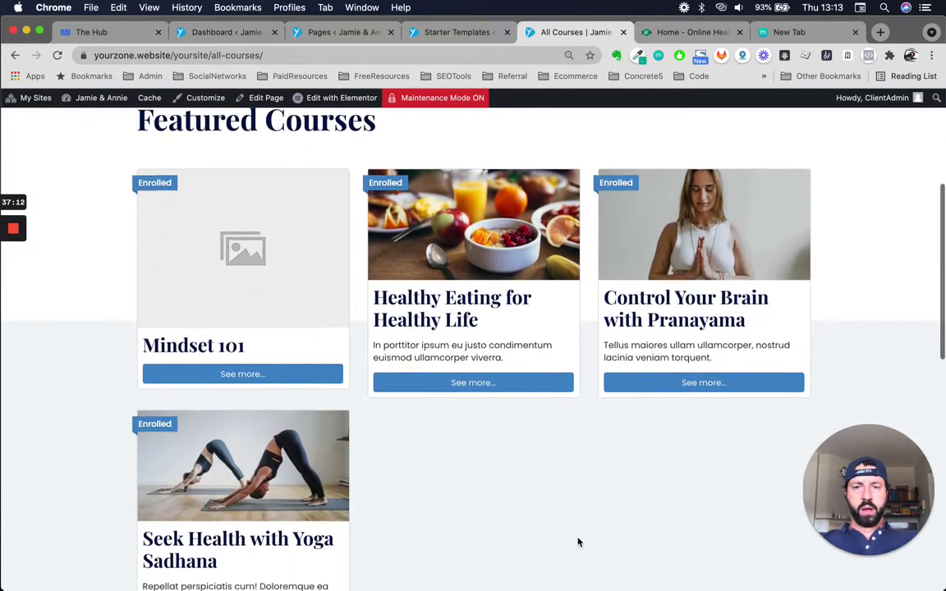
pyautogui.scroll(-6, 483, 281)
pyautogui.scroll(10, 483, 281)
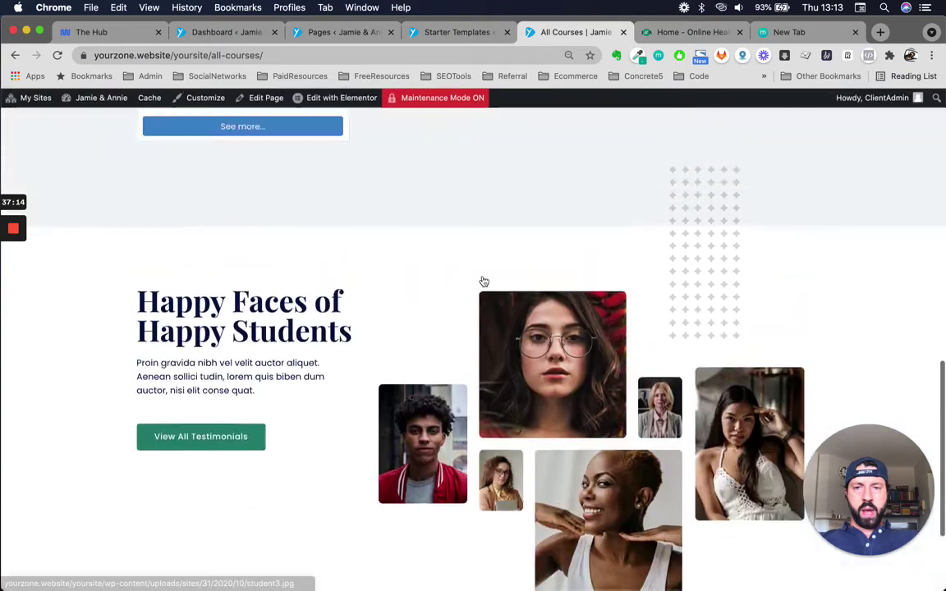
pyautogui.scroll(-2, 482, 281)
pyautogui.scroll(2, 482, 280)
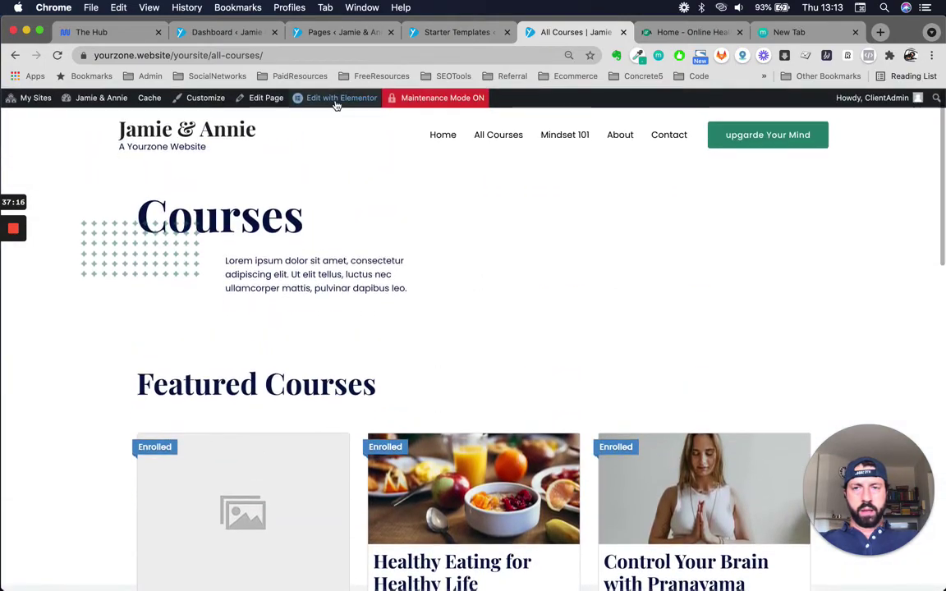
pyautogui.moveTo(336, 104)
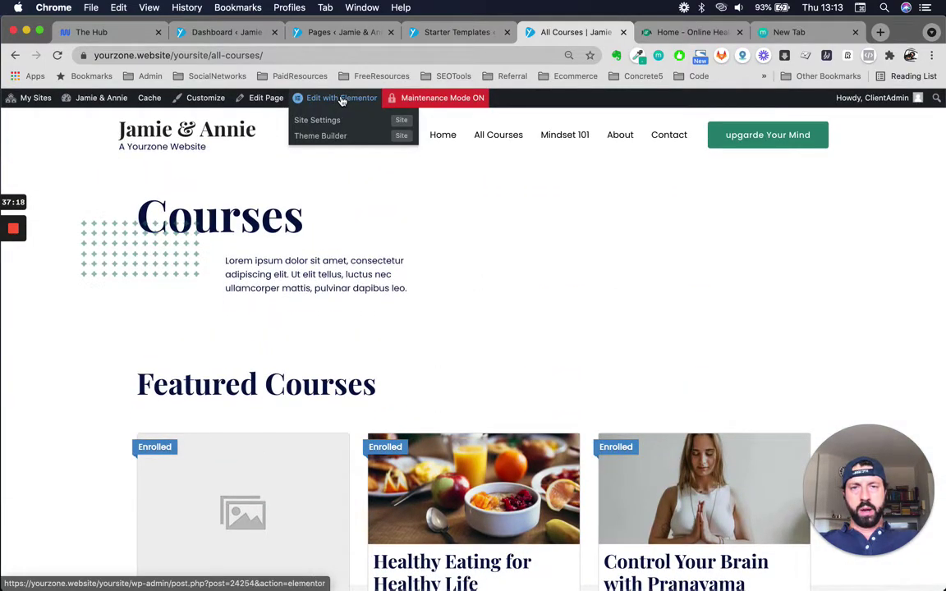
pyautogui.rightClick(341, 100)
pyautogui.click(353, 103)
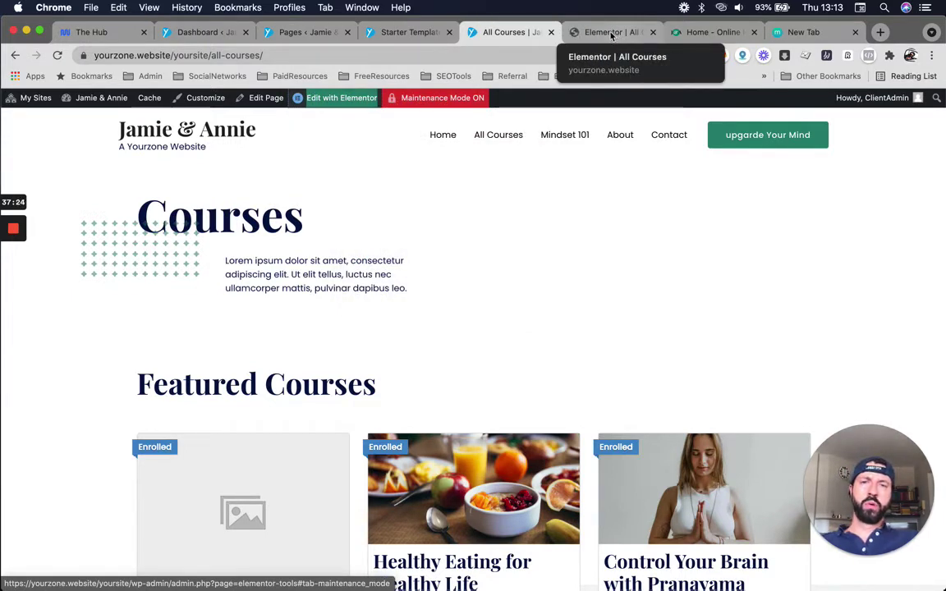
pyautogui.click(612, 33)
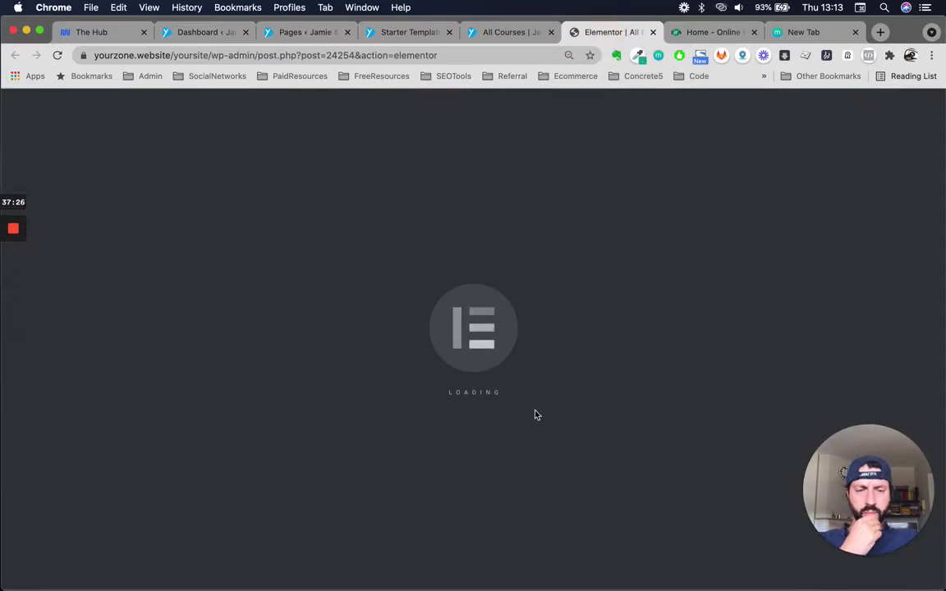
# Step: Open the Shortcode widget behind the Featured Courses grid and inspect its course list shortcode
pyautogui.scroll(-3, 474, 394)
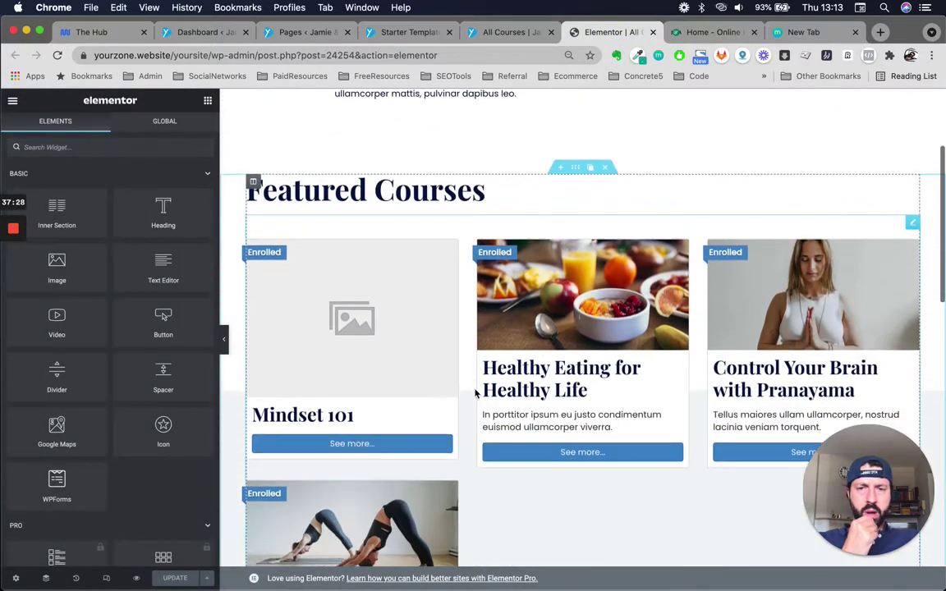
pyautogui.scroll(-2, 598, 544)
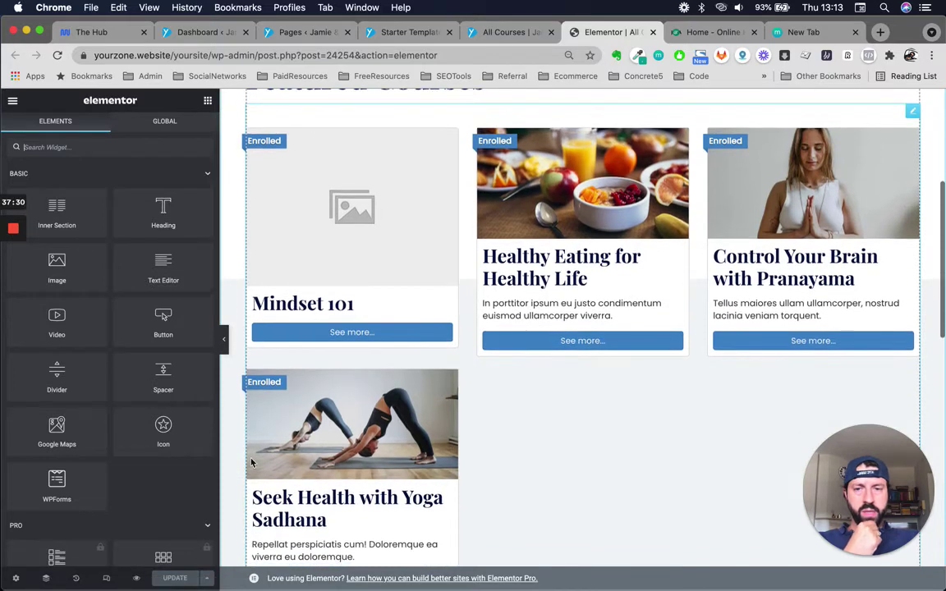
pyautogui.scroll(1, 376, 351)
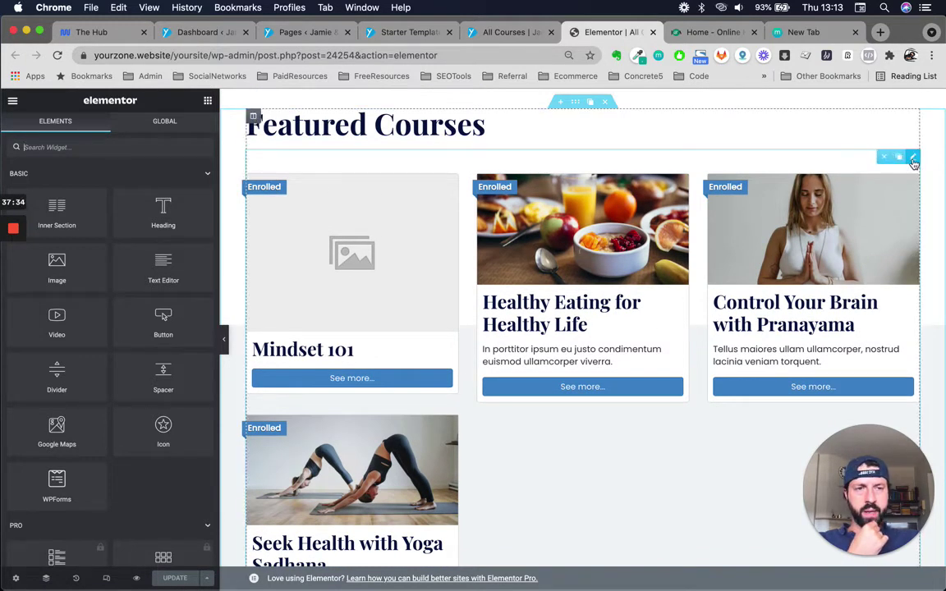
pyautogui.click(910, 159)
pyautogui.click(99, 236)
pyautogui.tripleClick(99, 235)
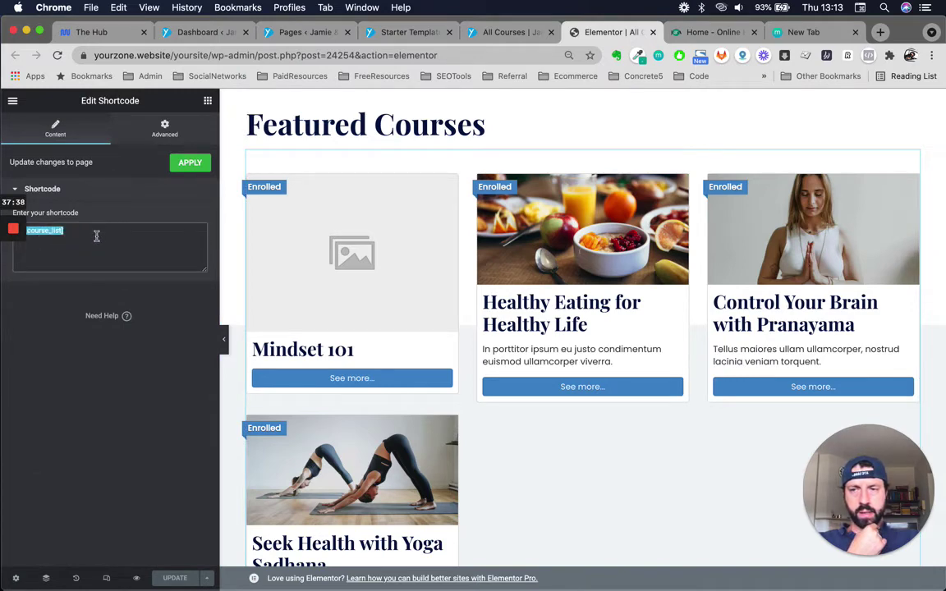
pyautogui.doubleClick(97, 237)
pyautogui.doubleClick(97, 237)
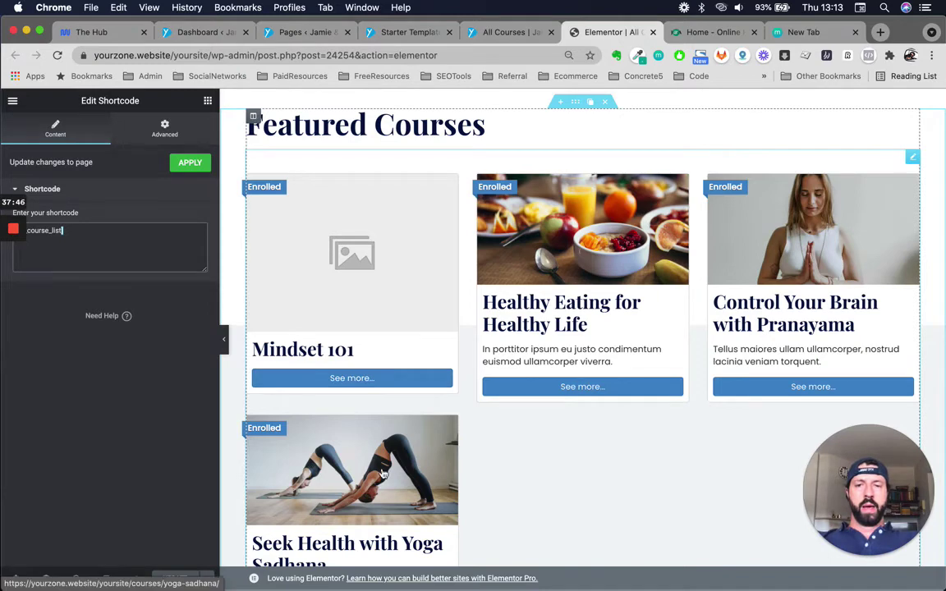
# Step: Add a Text Editor widget between the Featured Courses heading and the course grid, and delete it again
pyautogui.scroll(-2, 383, 474)
pyautogui.scroll(1, 382, 474)
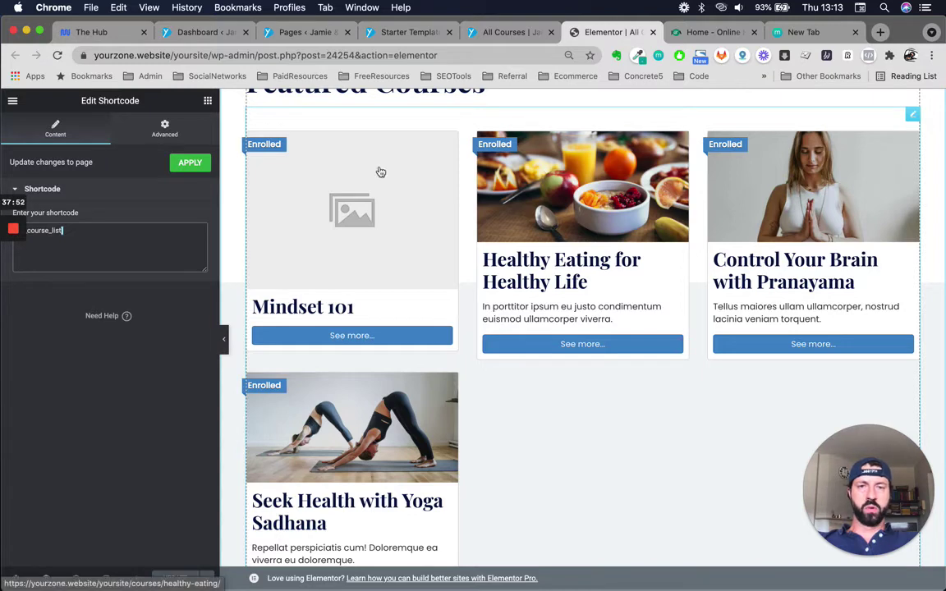
pyautogui.scroll(10, 339, 328)
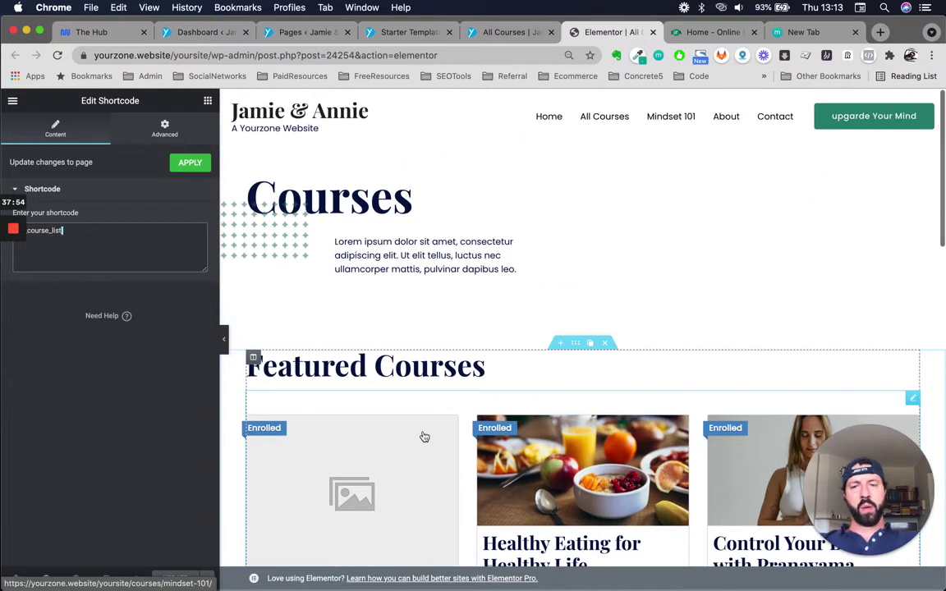
pyautogui.scroll(-10, 424, 437)
pyautogui.scroll(8, 425, 436)
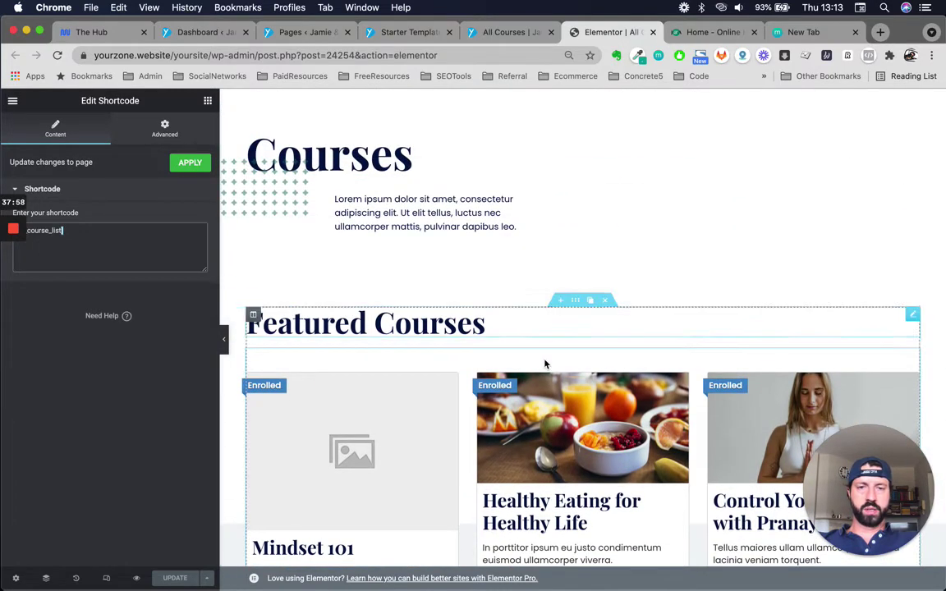
pyautogui.scroll(-2, 544, 363)
pyautogui.click(208, 101)
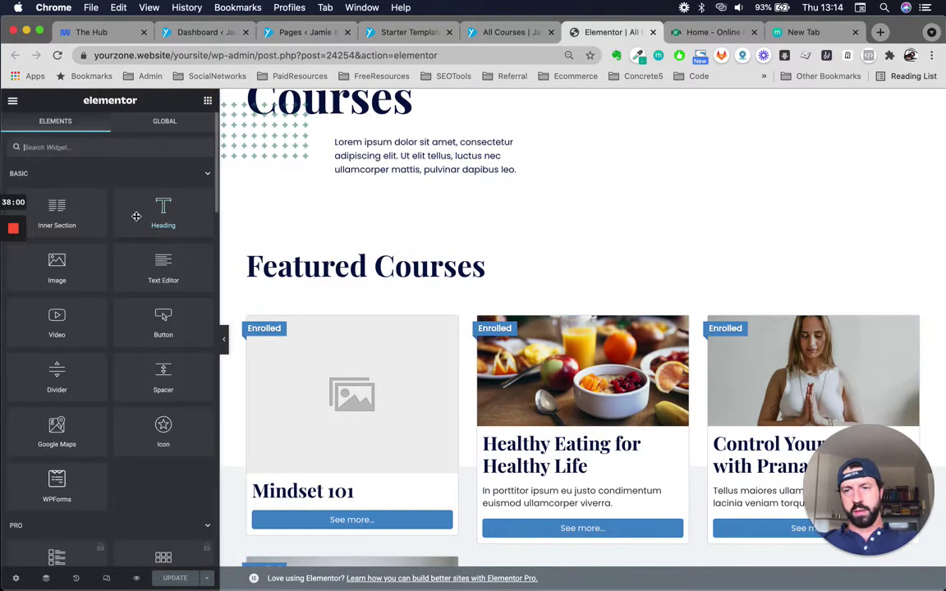
pyautogui.moveTo(145, 260); pyautogui.dragTo(493, 311)
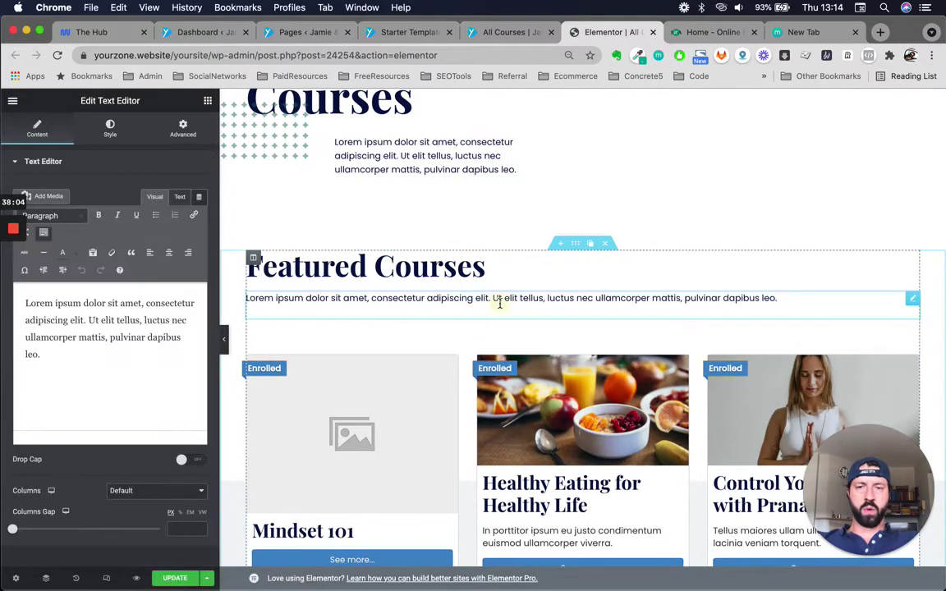
pyautogui.scroll(-5, 499, 302)
pyautogui.scroll(-10, 533, 266)
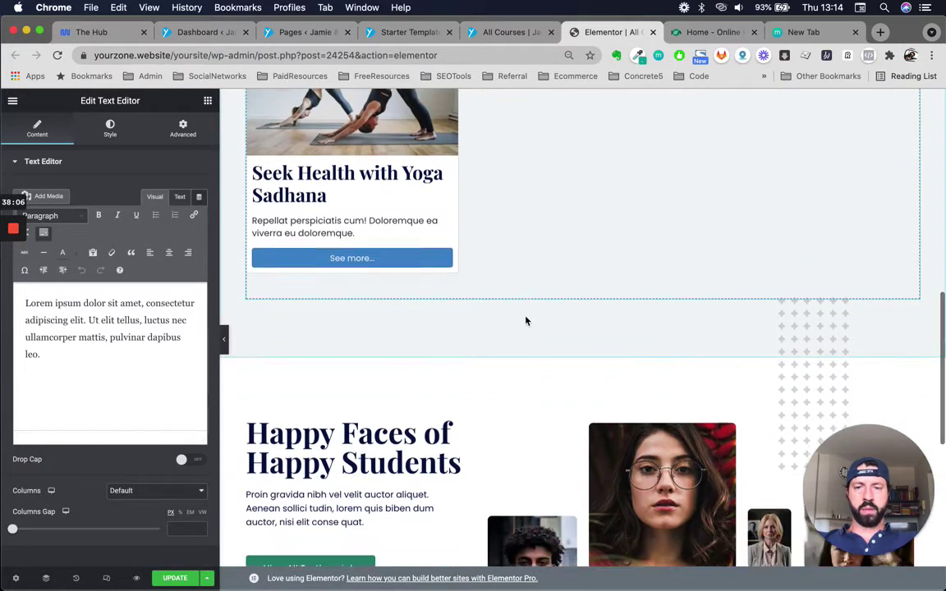
pyautogui.scroll(9, 525, 321)
pyautogui.scroll(6, 525, 321)
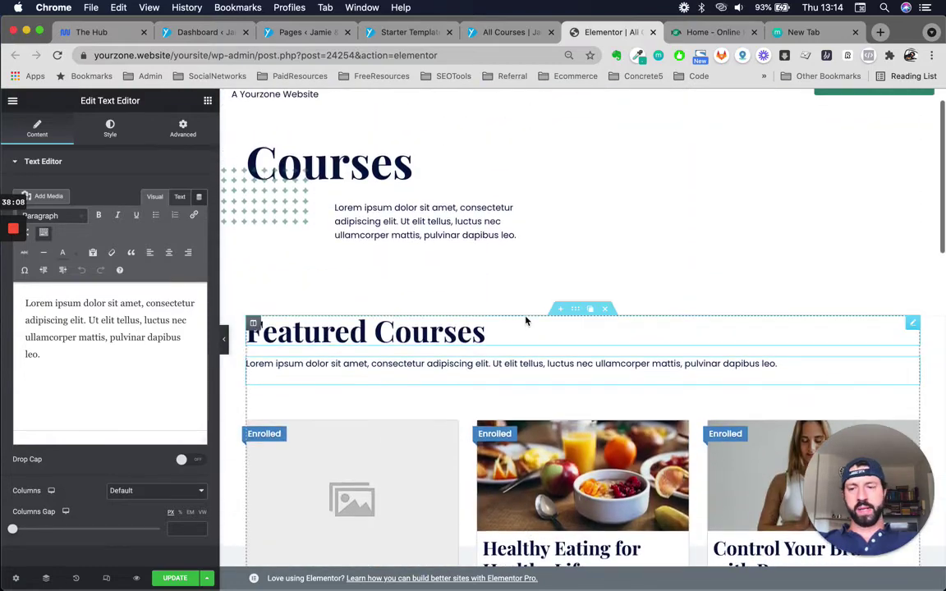
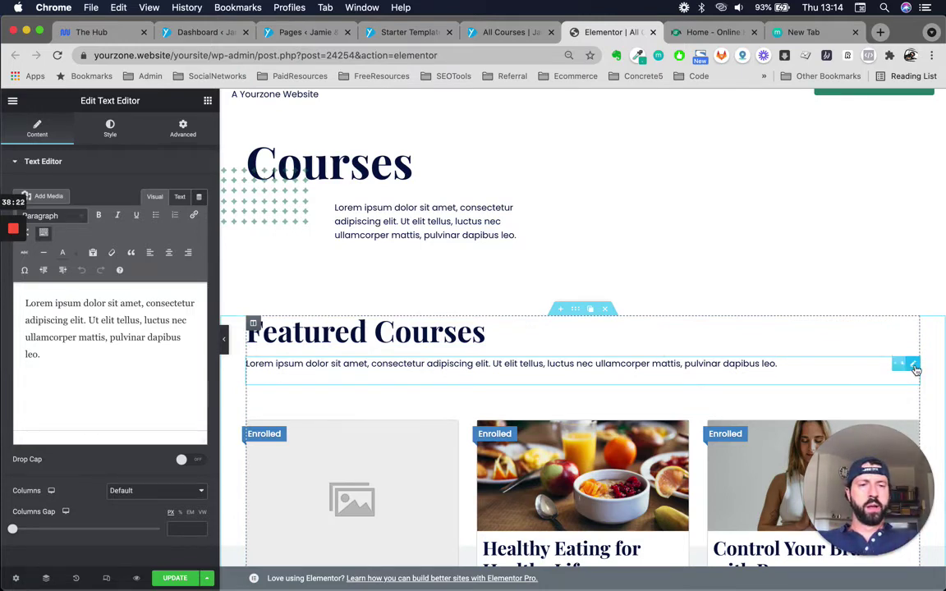
pyautogui.click(896, 363)
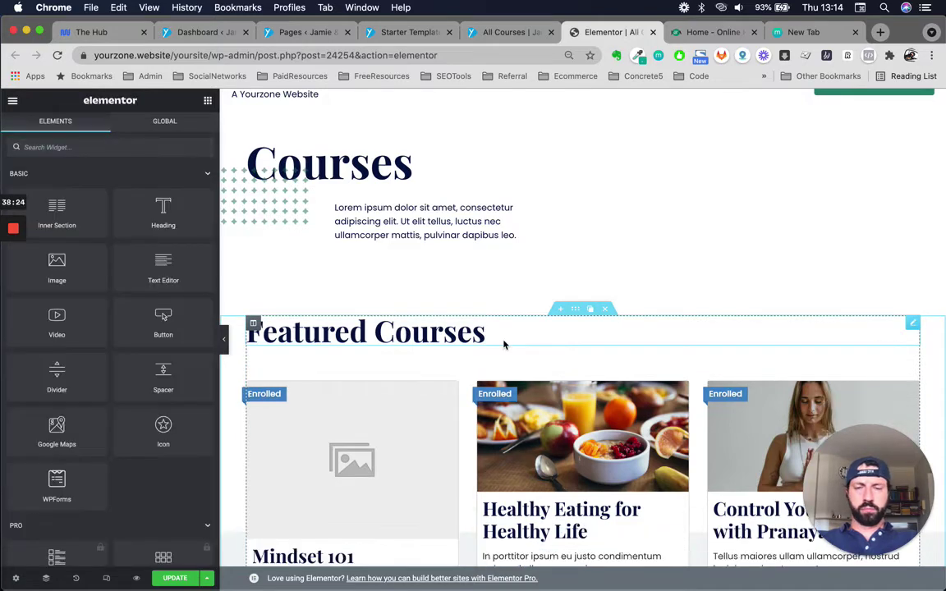
# Step: Save the All Courses page in Elementor
pyautogui.scroll(2, 504, 343)
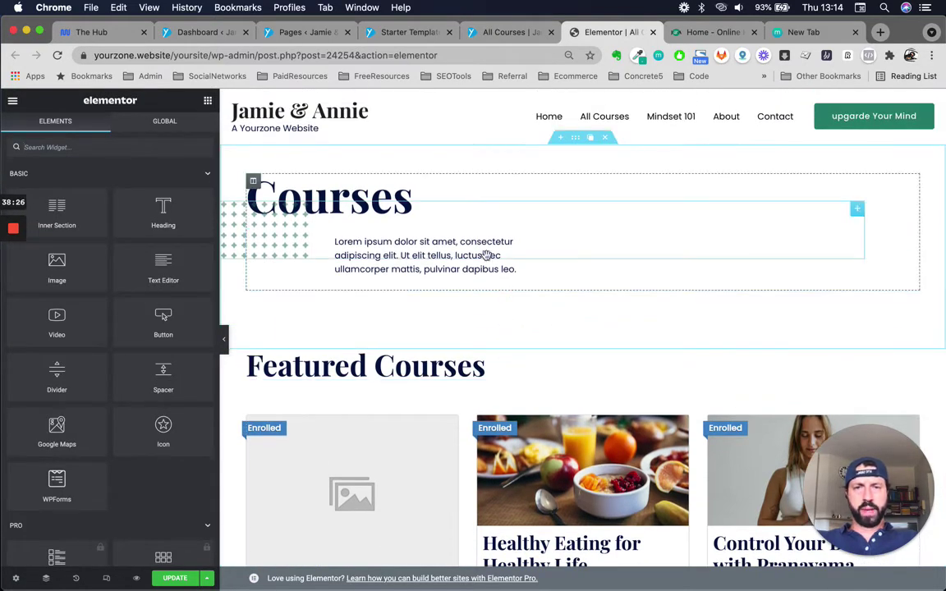
pyautogui.press('super+s')
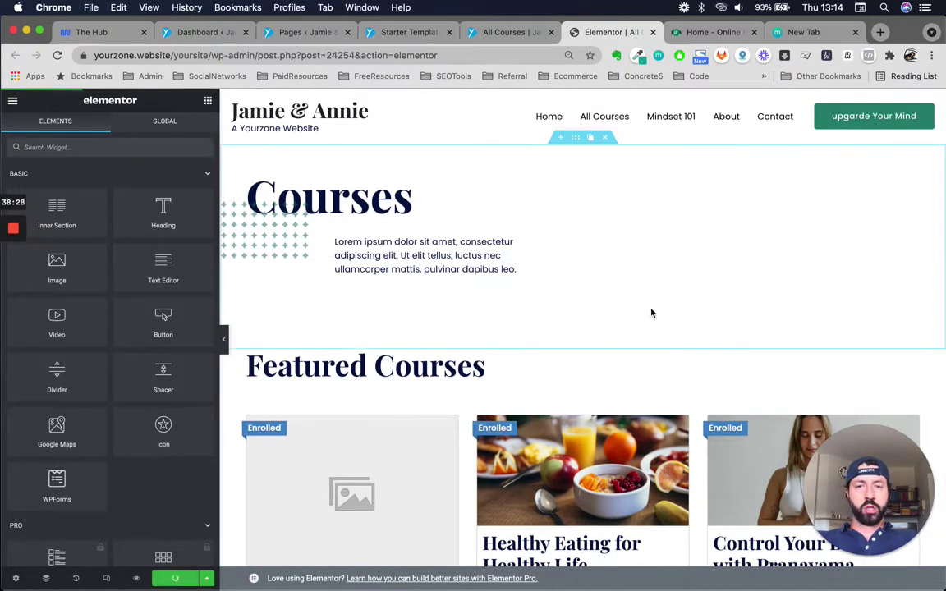
pyautogui.scroll(-4, 524, 366)
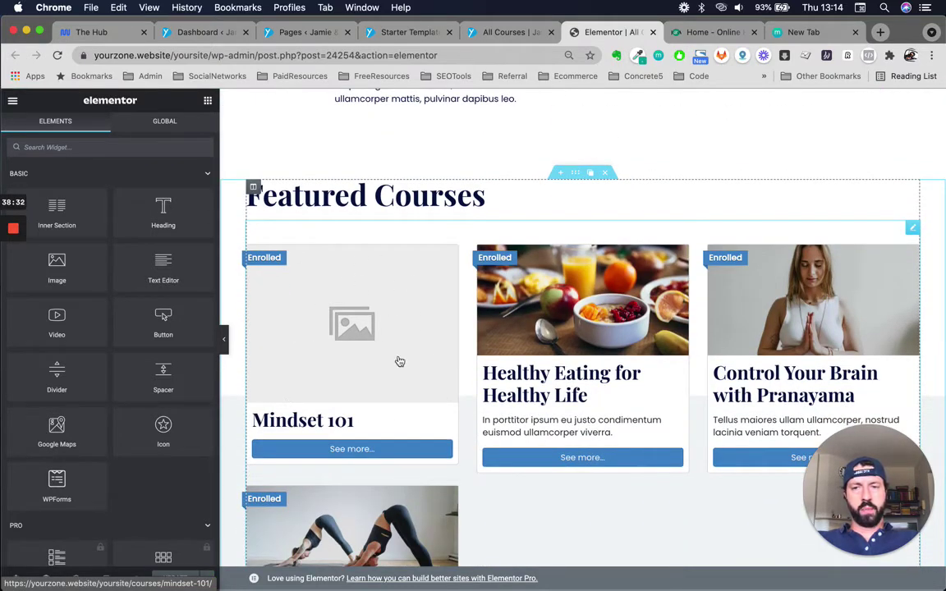
# Step: Return to the site's WordPress dashboard, reload it and look through the admin menu
pyautogui.click(212, 35)
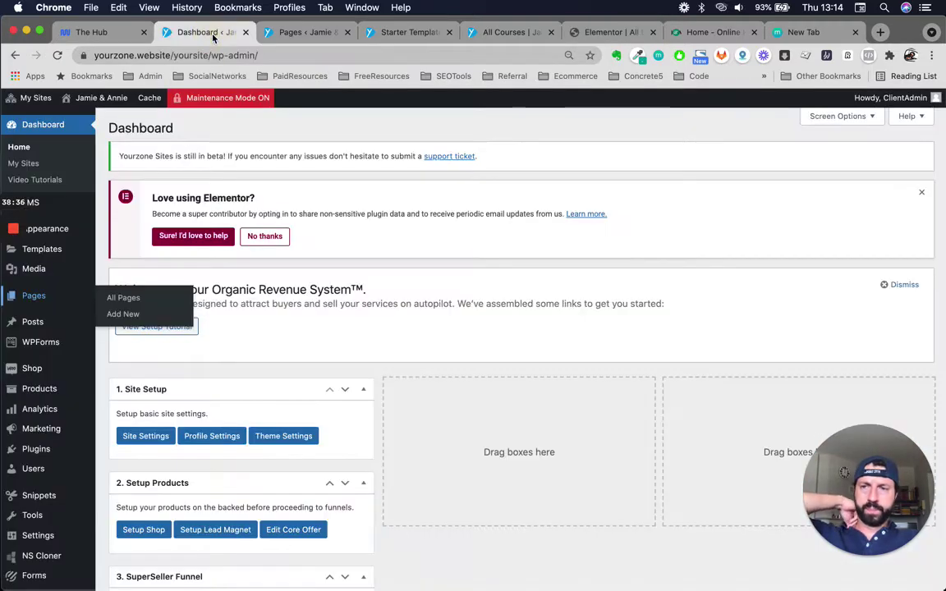
pyautogui.click(57, 55)
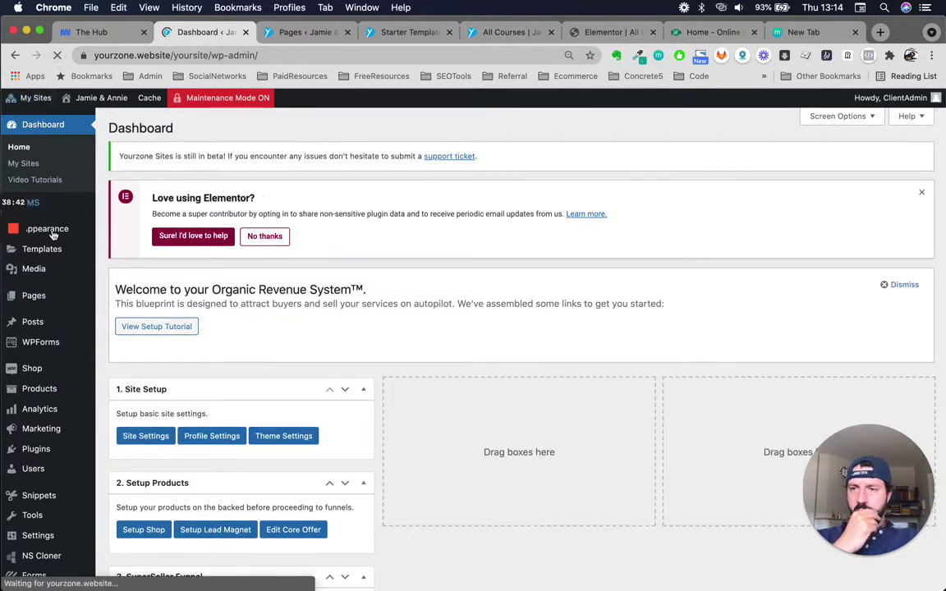
pyautogui.moveTo(57, 258)
pyautogui.moveTo(67, 228)
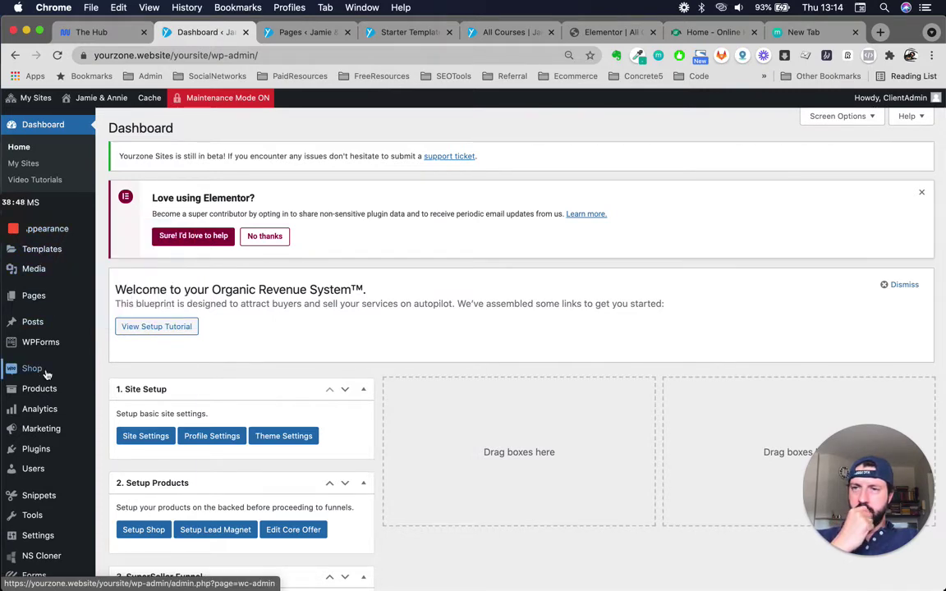
pyautogui.scroll(-2, 47, 374)
pyautogui.scroll(-2, 47, 373)
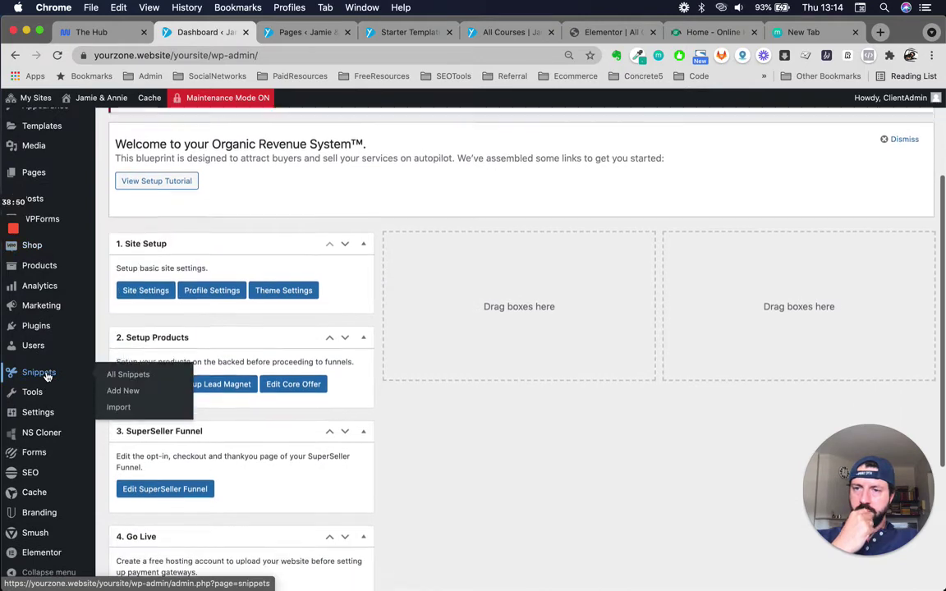
pyautogui.scroll(4, 46, 373)
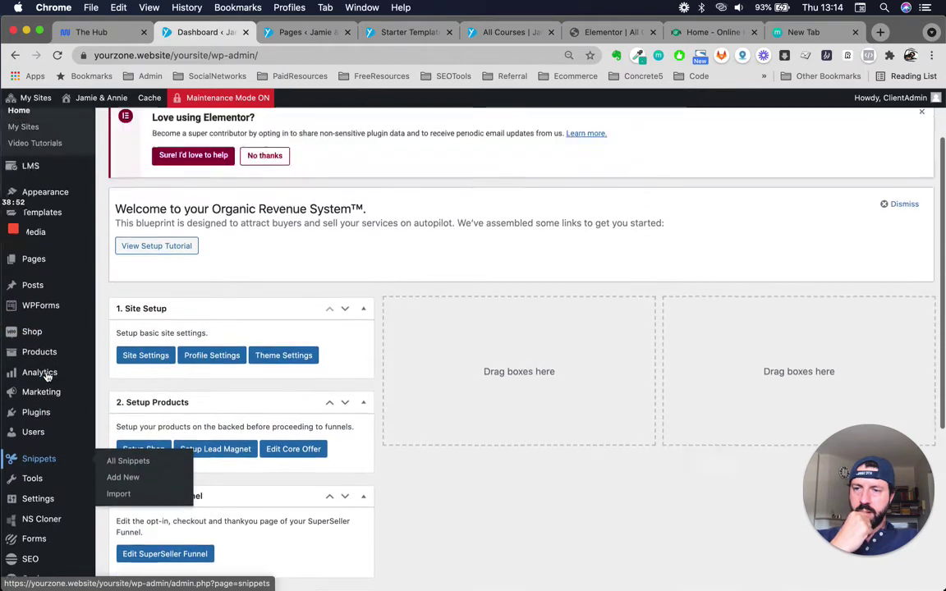
pyautogui.moveTo(12, 236)
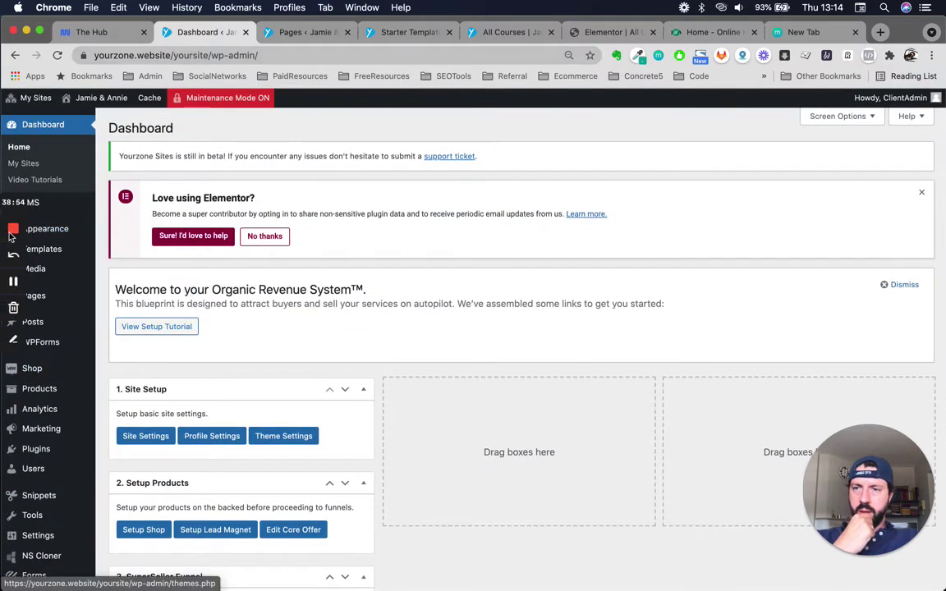
pyautogui.click(13, 281)
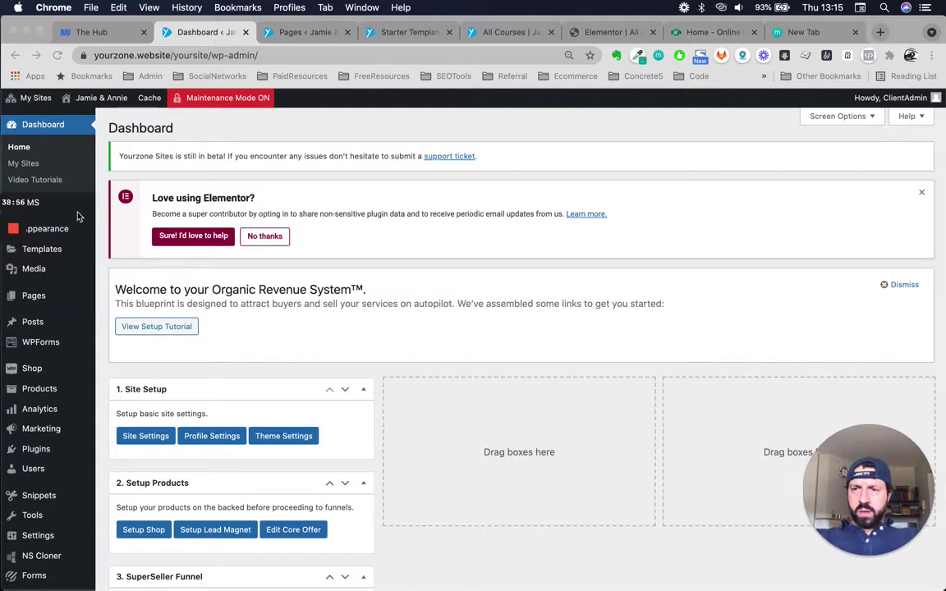
# Step: Open the LMS settings from the WordPress dashboard in a new tab
pyautogui.scroll(-1, 74, 211)
pyautogui.scroll(-1, 45, 164)
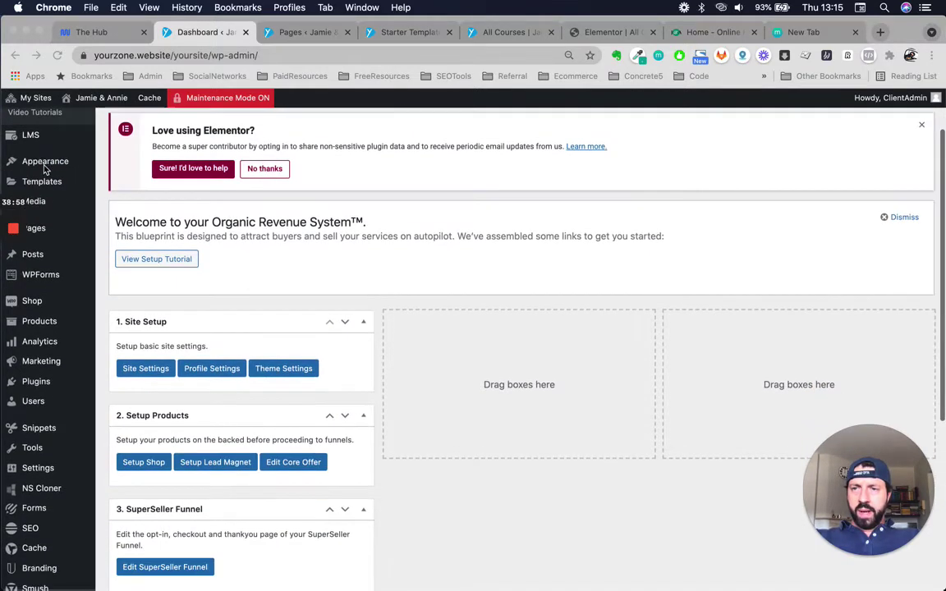
pyautogui.moveTo(33, 136)
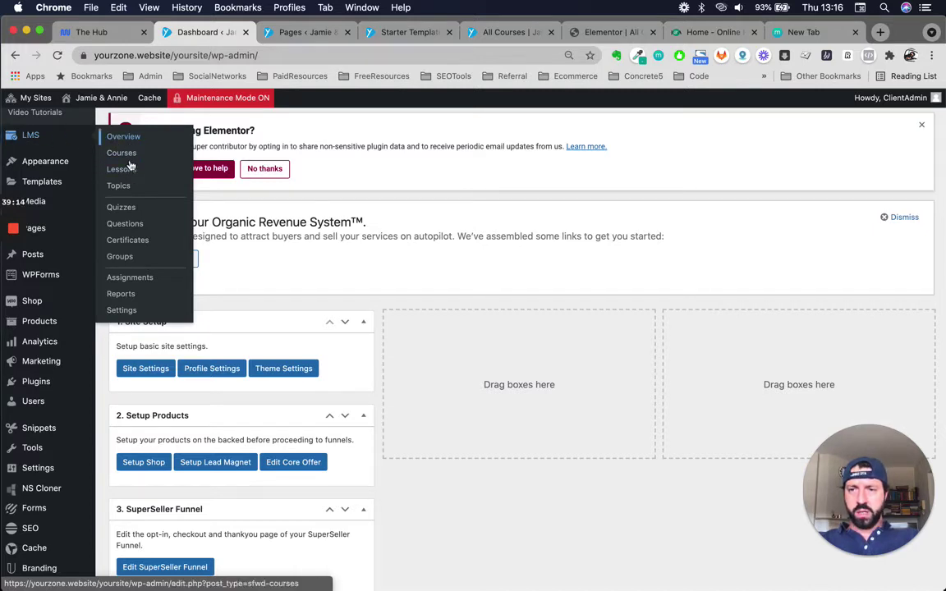
pyautogui.rightClick(125, 310)
pyautogui.click(162, 316)
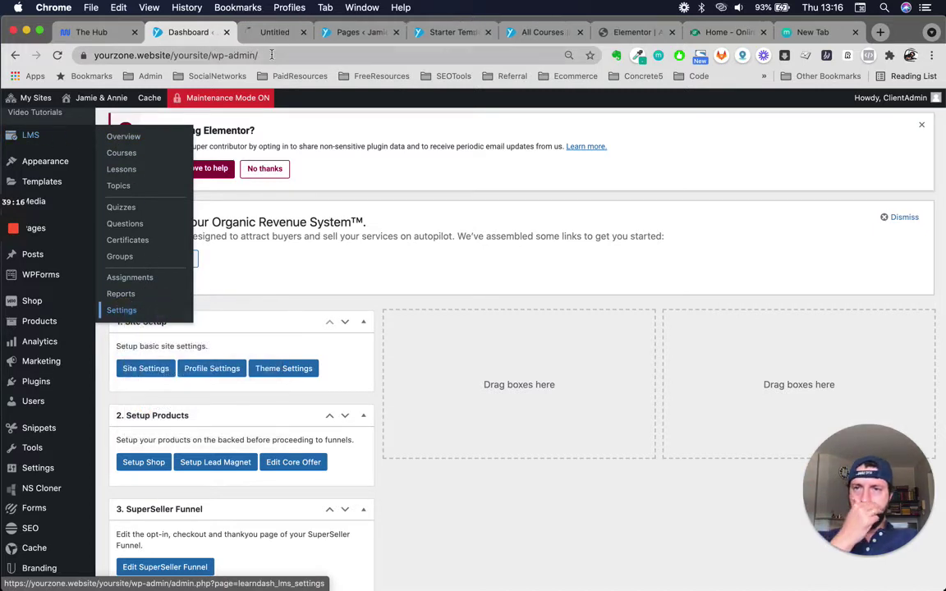
pyautogui.click(258, 32)
# Step: Close the Pages list and Starter Templates tabs
pyautogui.click(371, 33)
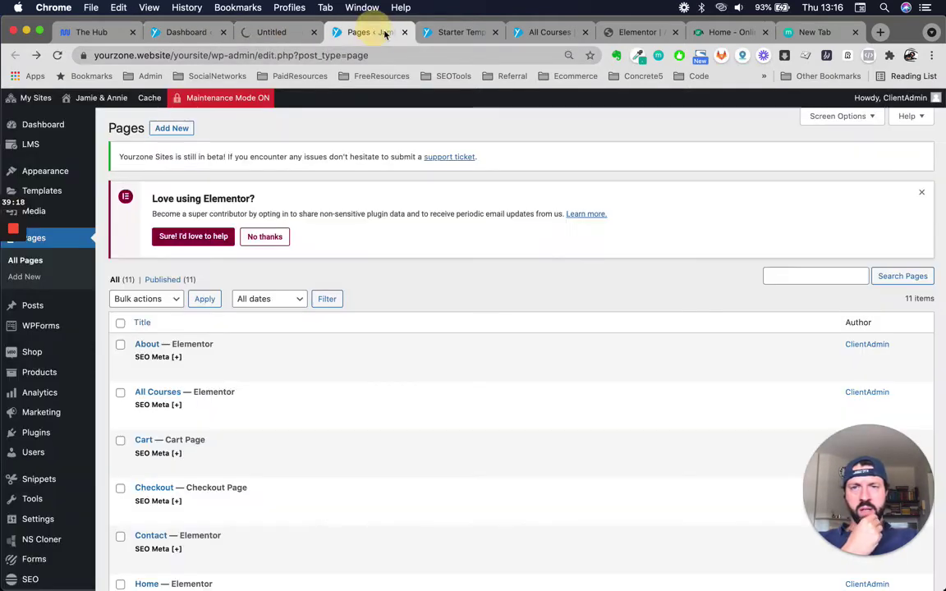
pyautogui.click(404, 32)
pyautogui.click(404, 32)
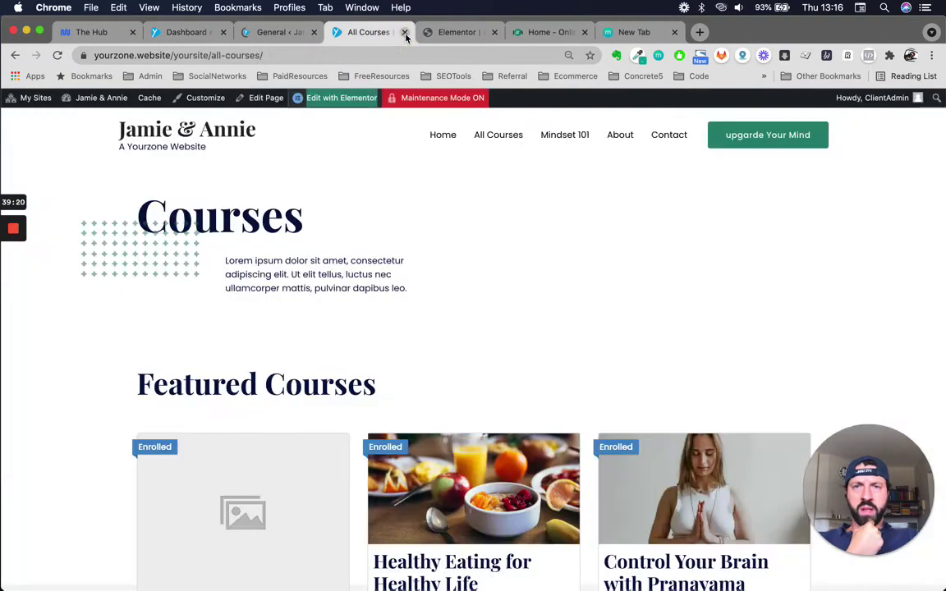
# Step: Close the tabs with the All Courses page, the Elementor editor, the Online Health Coach demo and the empty new tab
pyautogui.click(404, 32)
pyautogui.click(404, 32)
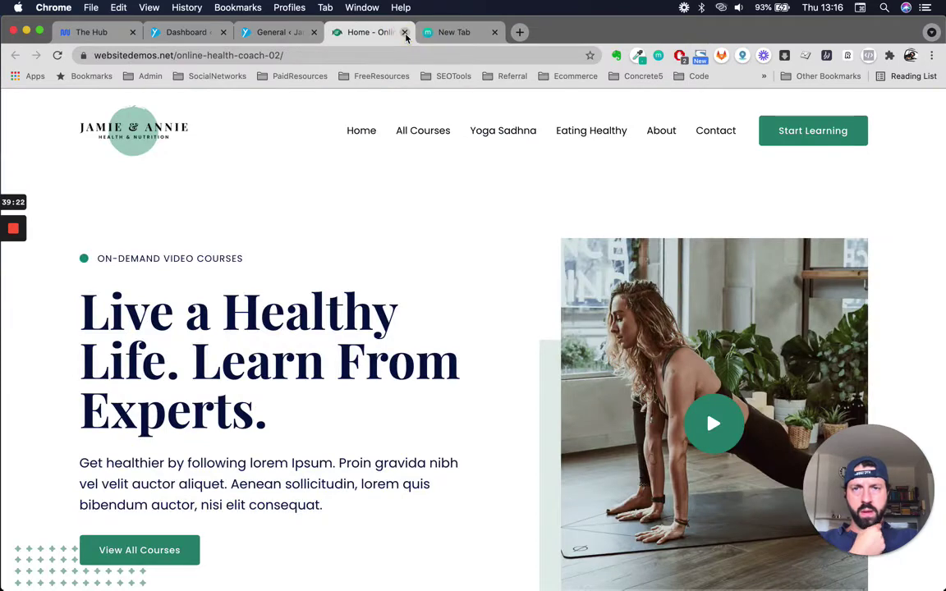
pyautogui.click(403, 32)
pyautogui.click(404, 32)
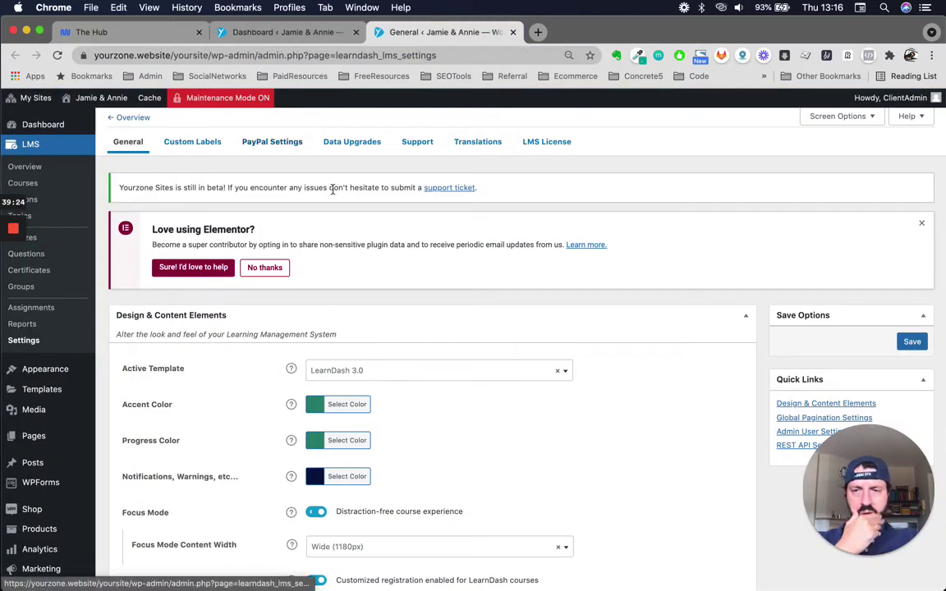
# Step: Examine the LMS design settings, expanding the accent and progress colour pickers to check their hex codes
pyautogui.scroll(-1, 524, 356)
pyautogui.scroll(1, 524, 355)
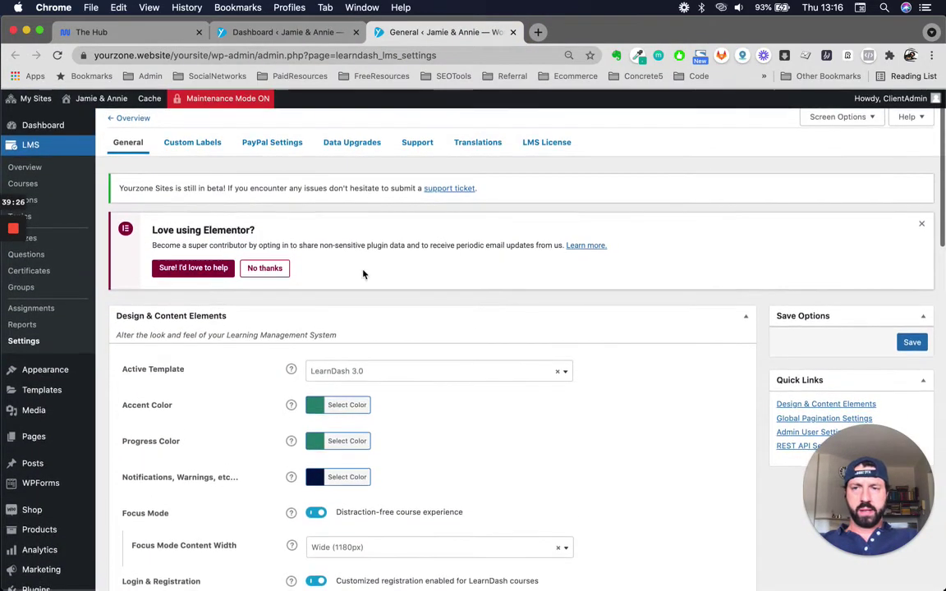
pyautogui.scroll(-5, 543, 484)
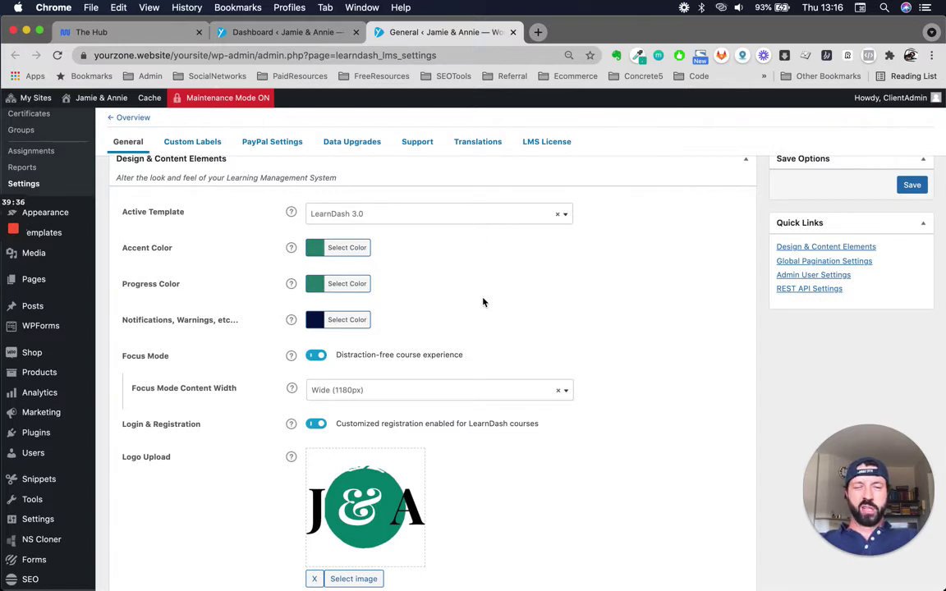
pyautogui.click(345, 247)
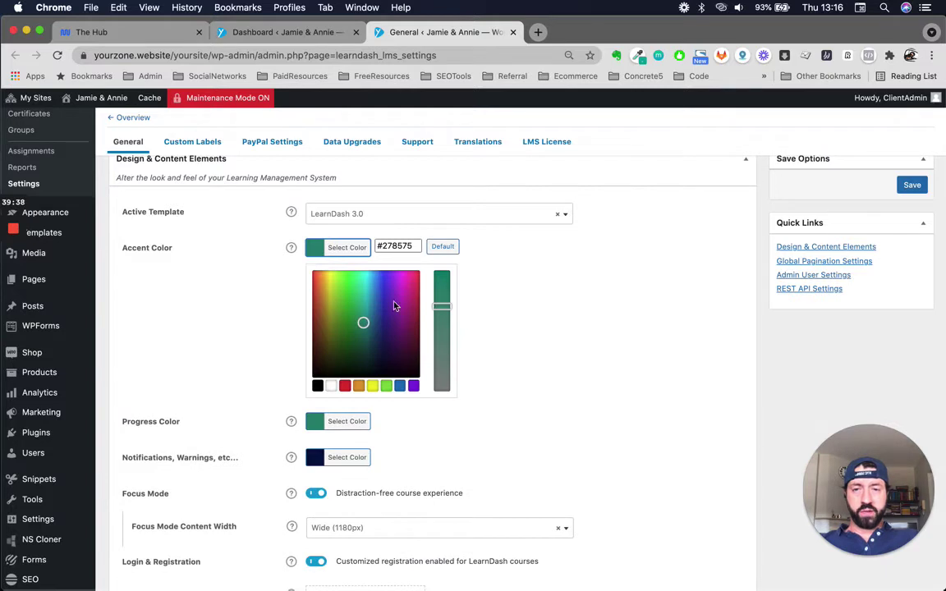
pyautogui.click(398, 246)
pyautogui.tripleClick(398, 245)
pyautogui.scroll(-3, 447, 460)
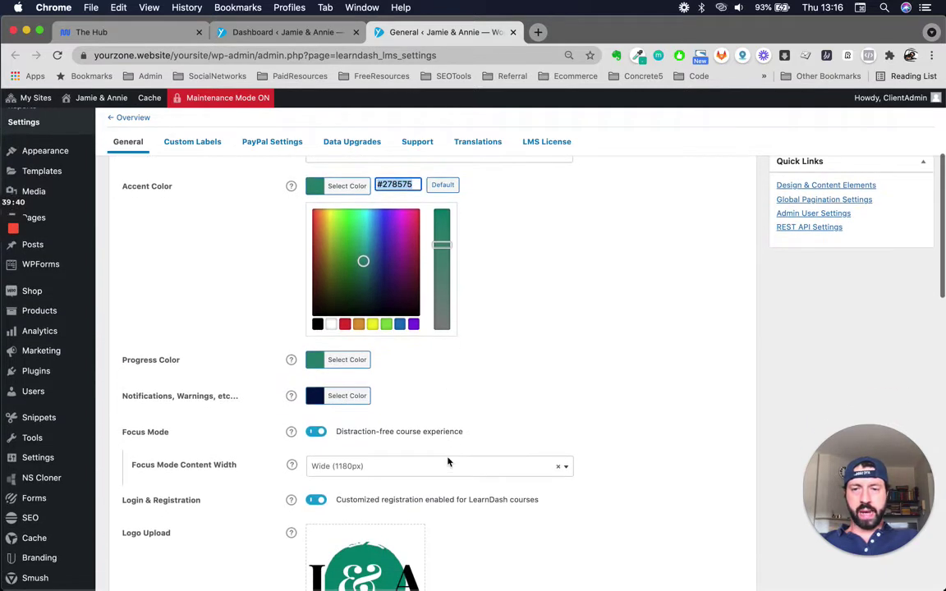
pyautogui.click(322, 363)
pyautogui.scroll(-2, 485, 413)
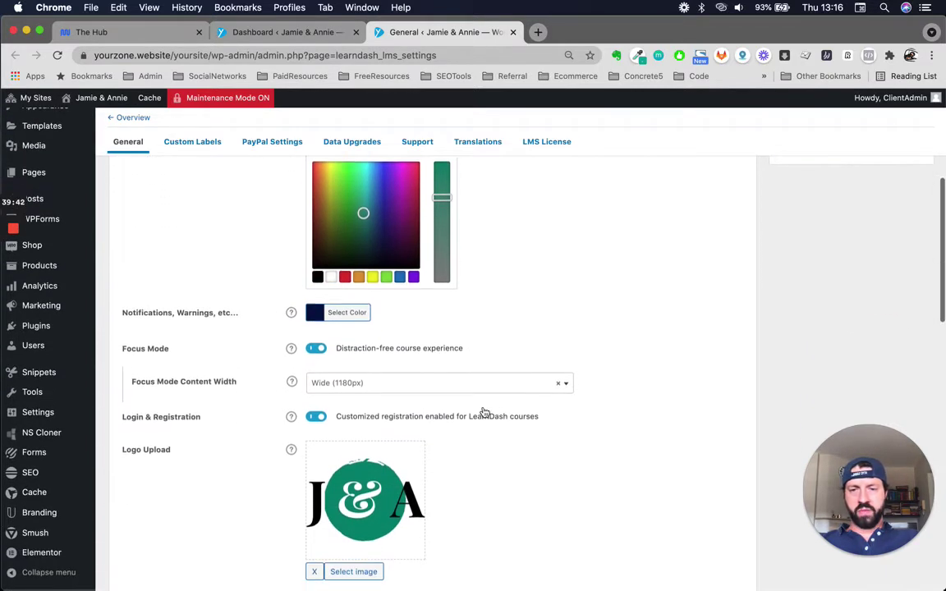
# Step: Look through the remaining general LMS settings, from focus mode and logo upload to pagination, admin user and REST API options
pyautogui.scroll(-4, 488, 446)
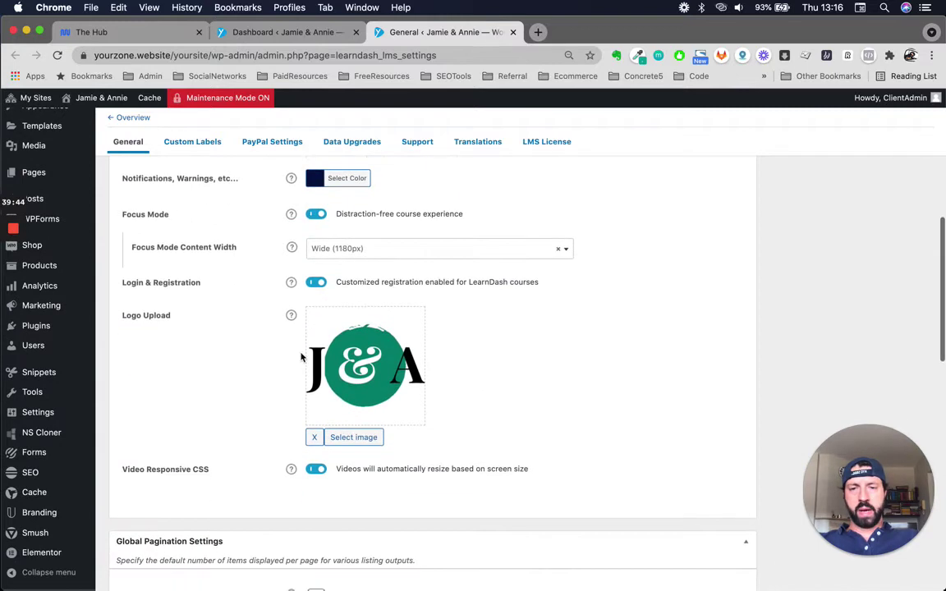
pyautogui.scroll(-1, 384, 426)
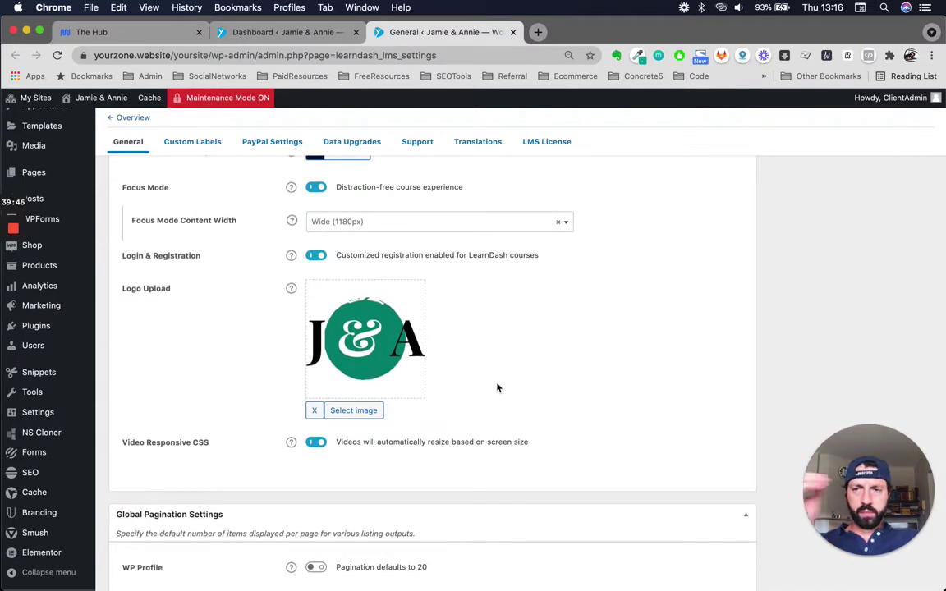
pyautogui.scroll(-3, 496, 387)
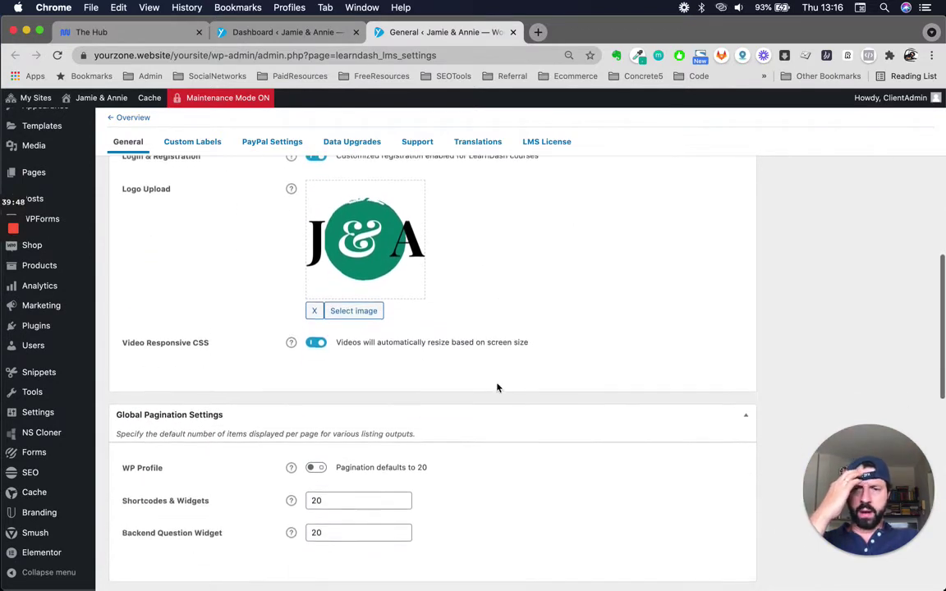
pyautogui.scroll(1, 497, 387)
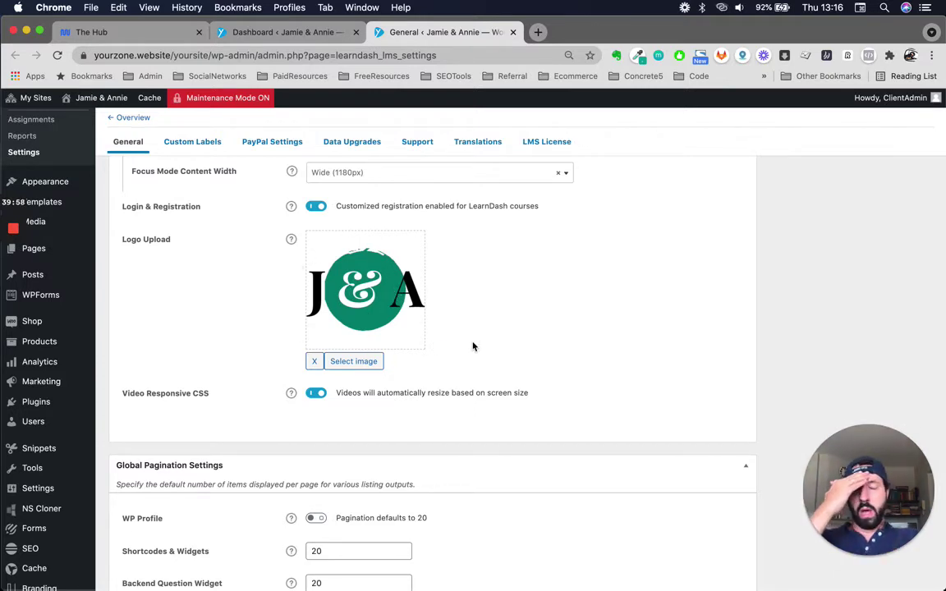
pyautogui.scroll(-8, 484, 443)
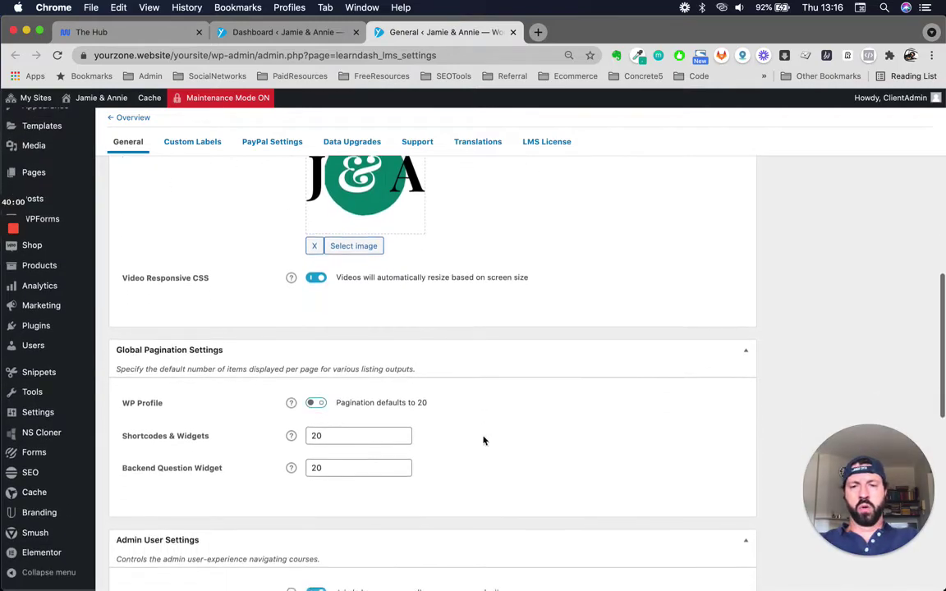
pyautogui.scroll(-9, 488, 450)
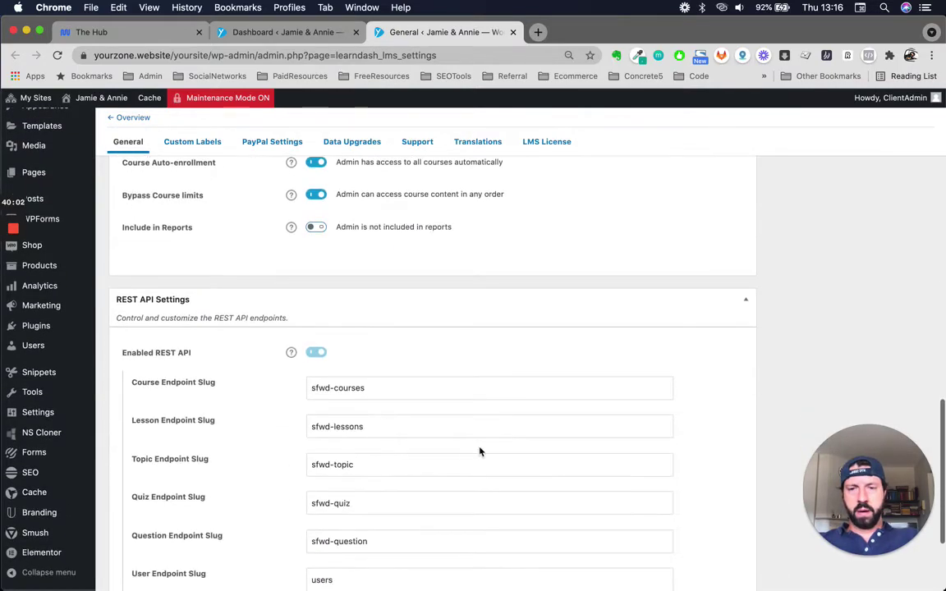
pyautogui.scroll(20, 353, 449)
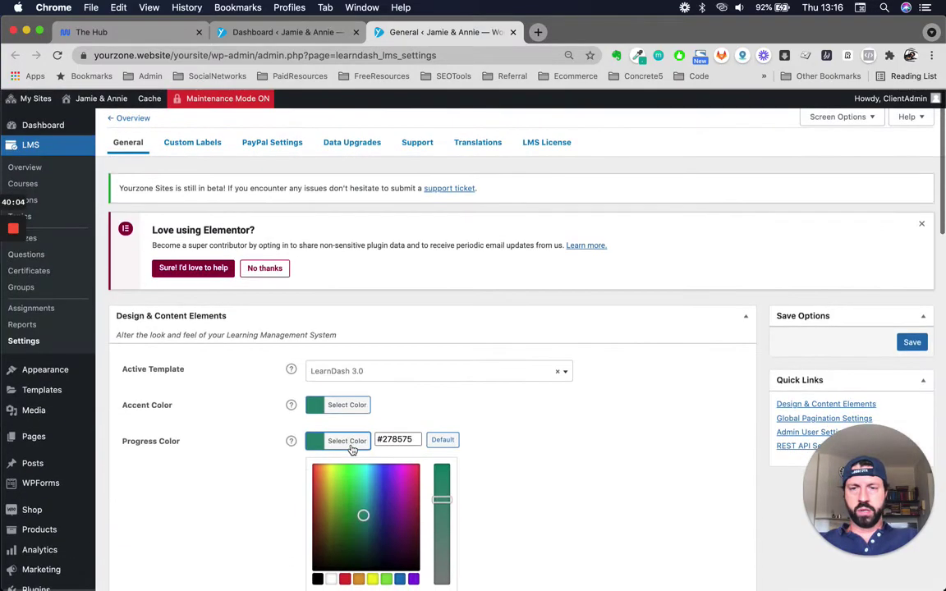
# Step: Open the LMS custom labels and review the fields for renaming courses, lessons, topics, quizzes, questions, groups and button texts
pyautogui.click(192, 141)
pyautogui.scroll(-3, 419, 390)
pyautogui.scroll(3, 419, 390)
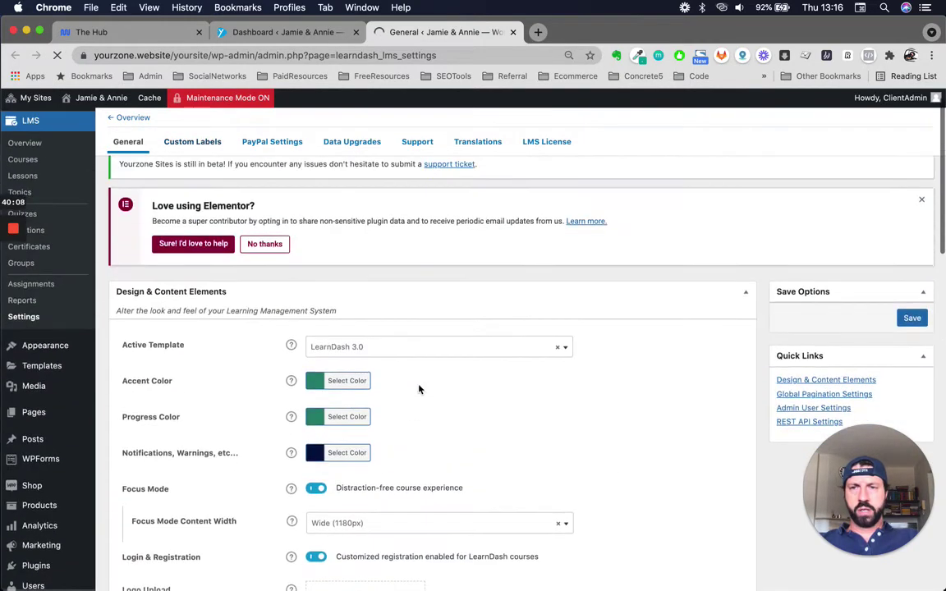
pyautogui.scroll(-3, 350, 400)
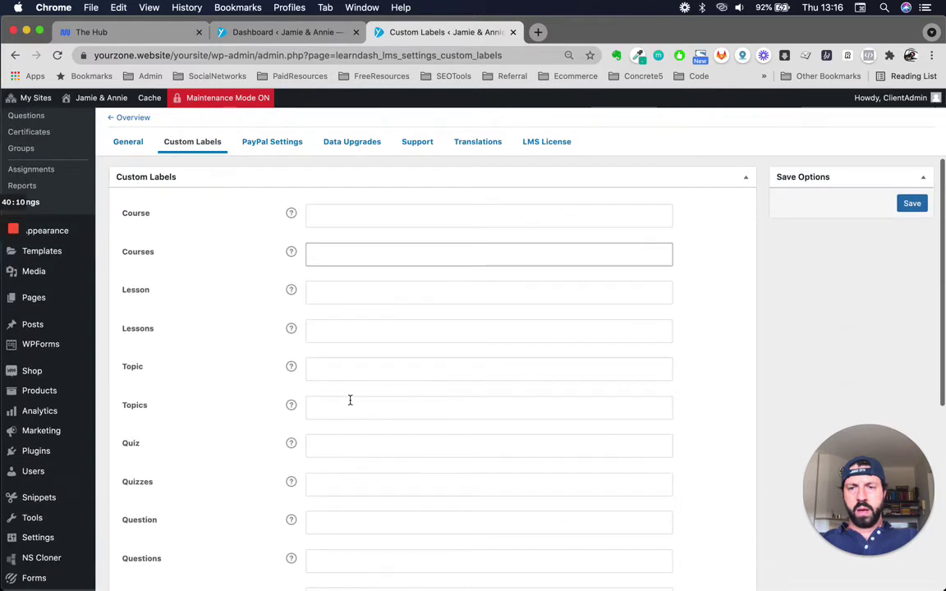
pyautogui.click(134, 216)
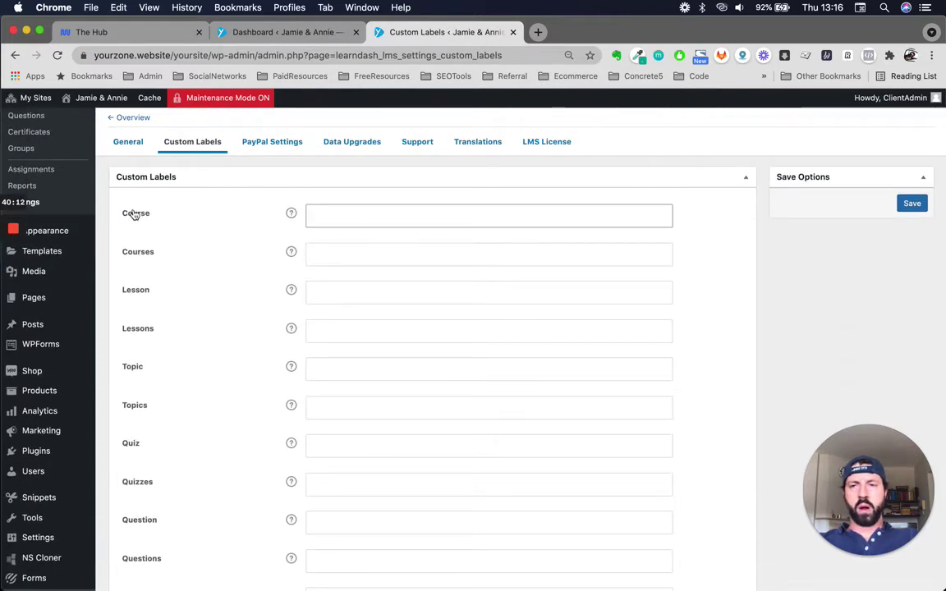
pyautogui.scroll(-5, 357, 492)
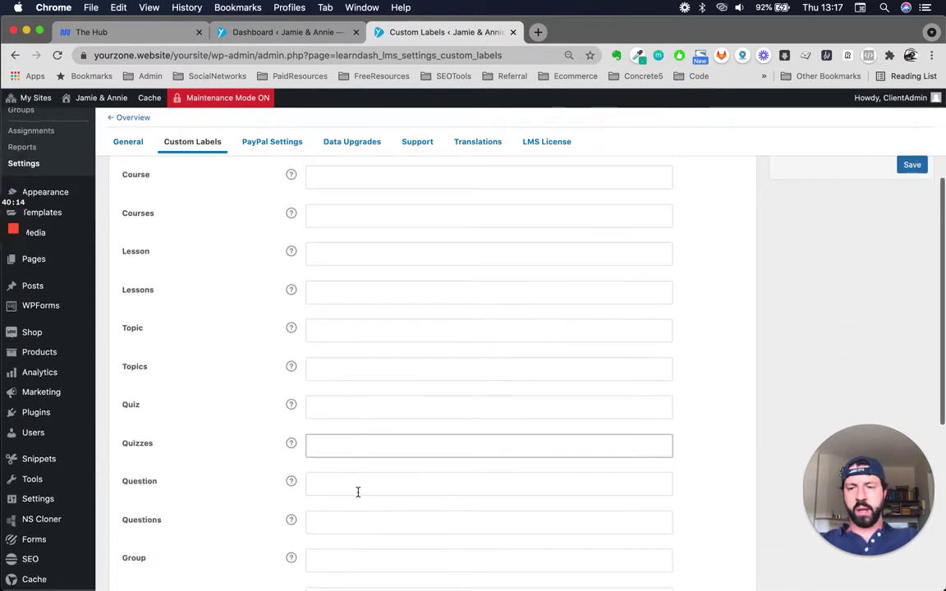
pyautogui.scroll(-3, 197, 438)
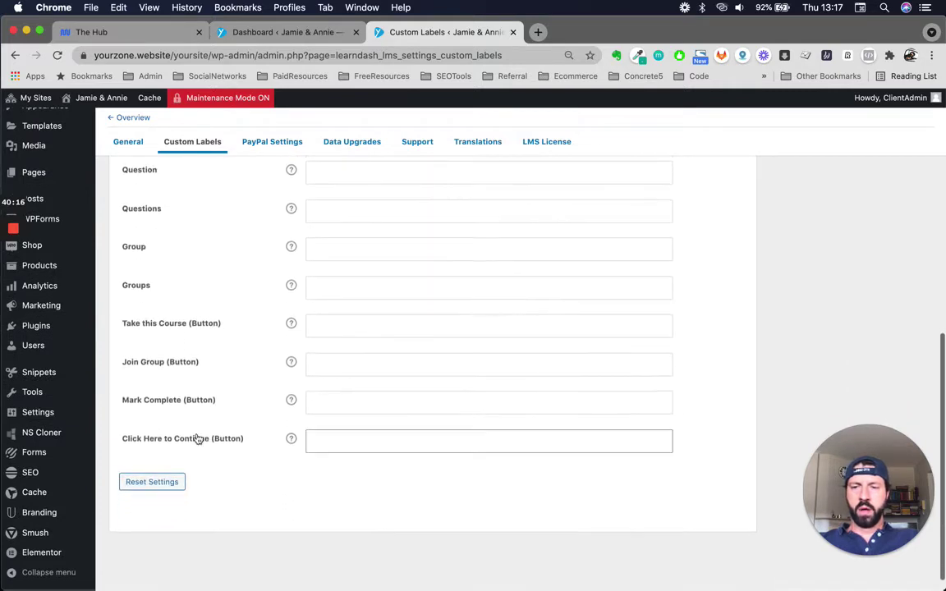
pyautogui.scroll(4, 197, 439)
pyautogui.scroll(-2, 196, 437)
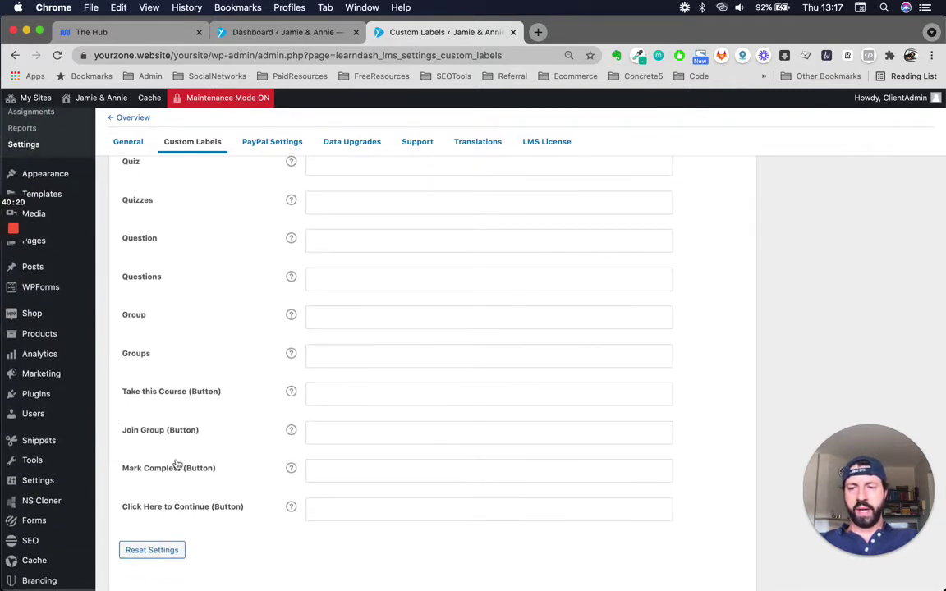
pyautogui.scroll(10, 283, 493)
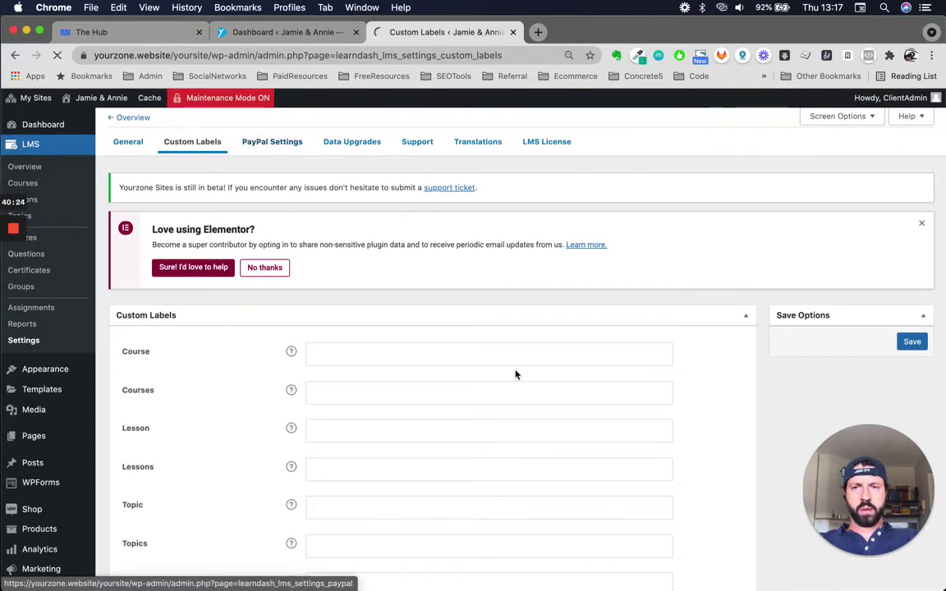
# Step: Review the LMS PayPal fields for email, currency, country and URLs, and view the LMS licence settings
pyautogui.click(258, 146)
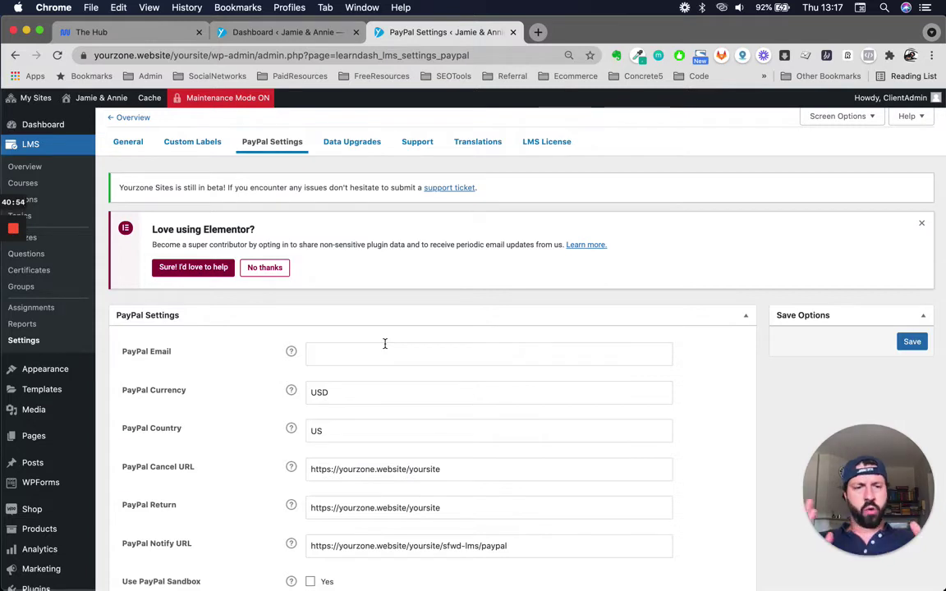
pyautogui.scroll(-3, 454, 422)
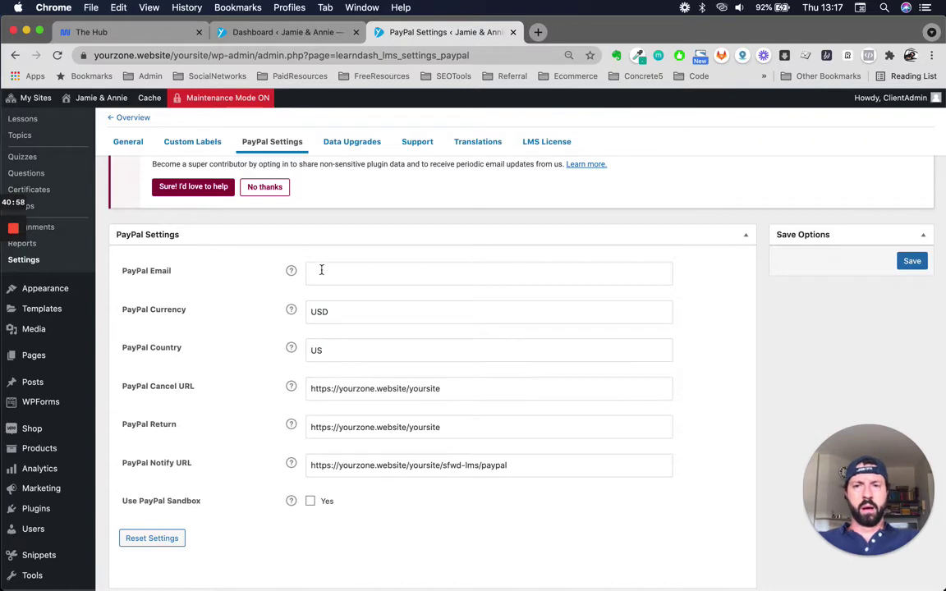
pyautogui.scroll(3, 338, 343)
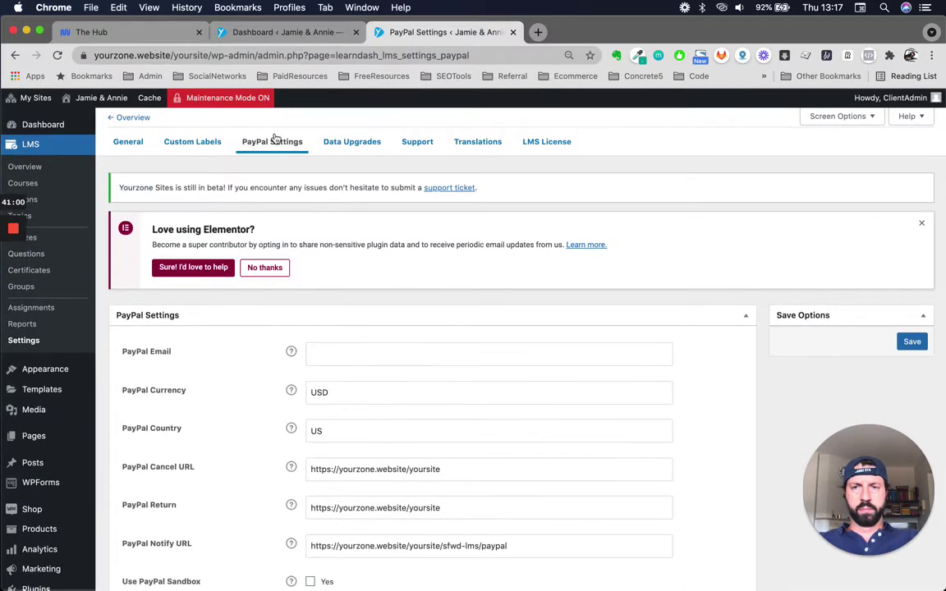
pyautogui.click(348, 362)
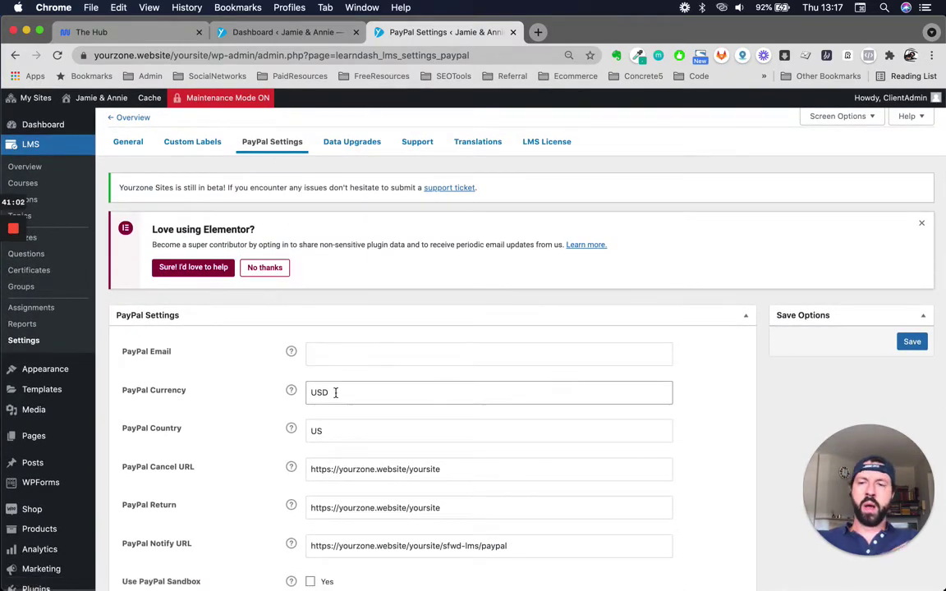
pyautogui.scroll(-2, 334, 392)
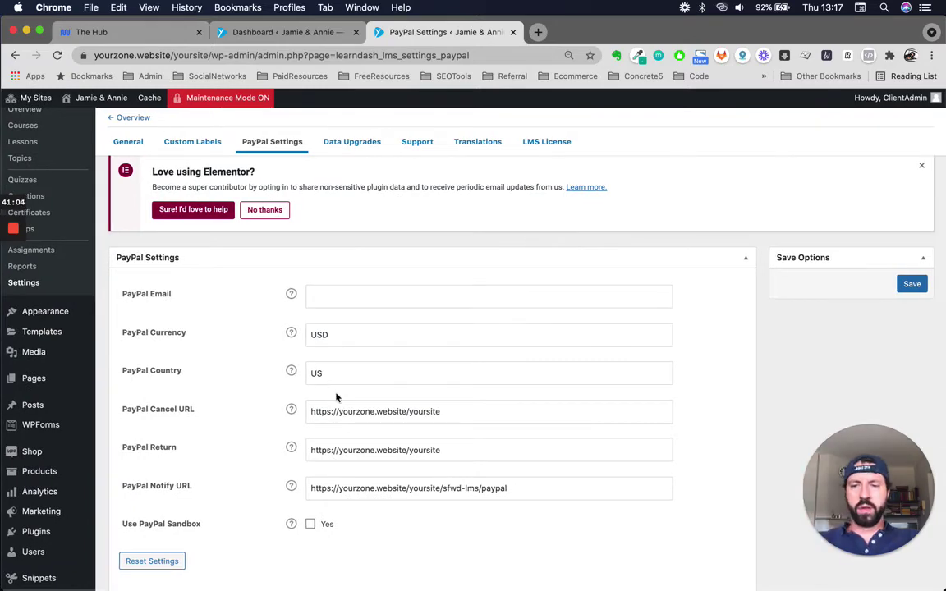
pyautogui.scroll(-1, 336, 397)
pyautogui.scroll(3, 336, 397)
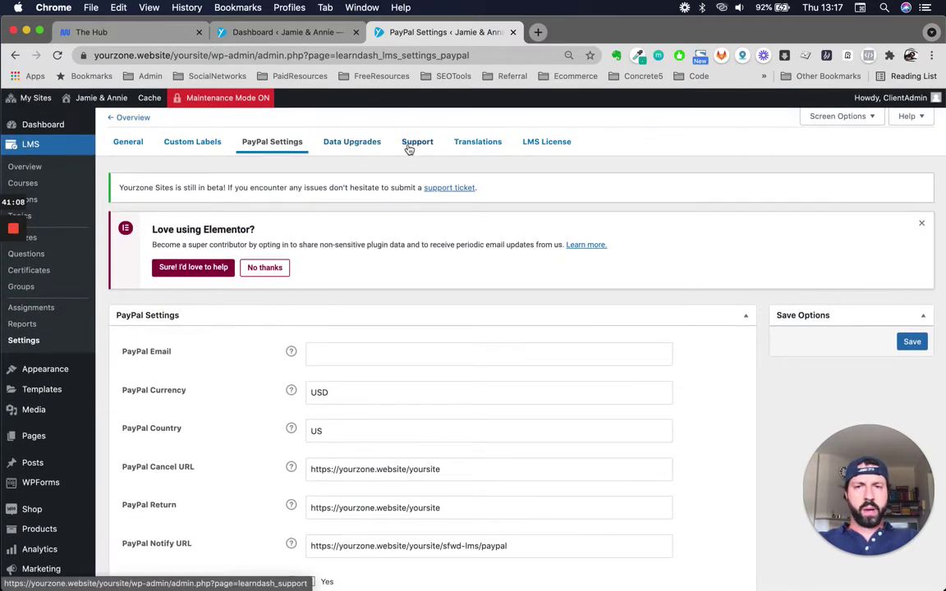
pyautogui.click(545, 144)
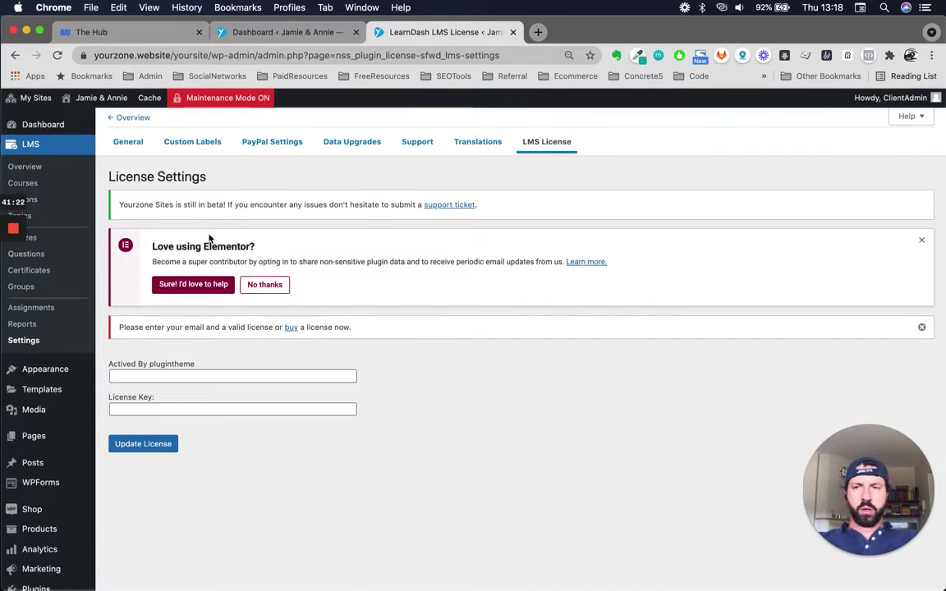
# Step: Open the LMS Courses list in a new tab and look over the published courses
pyautogui.rightClick(30, 184)
pyautogui.click(59, 186)
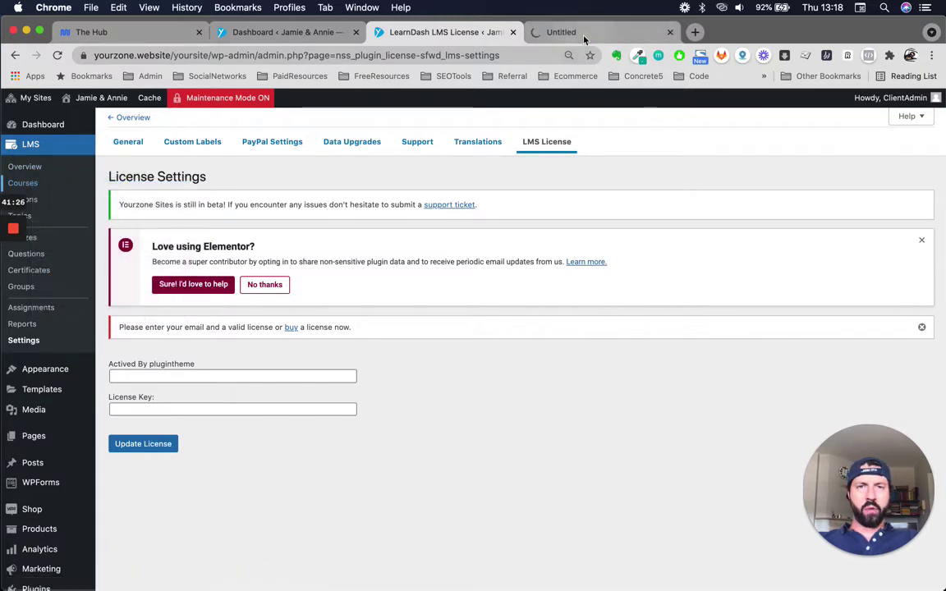
pyautogui.click(584, 36)
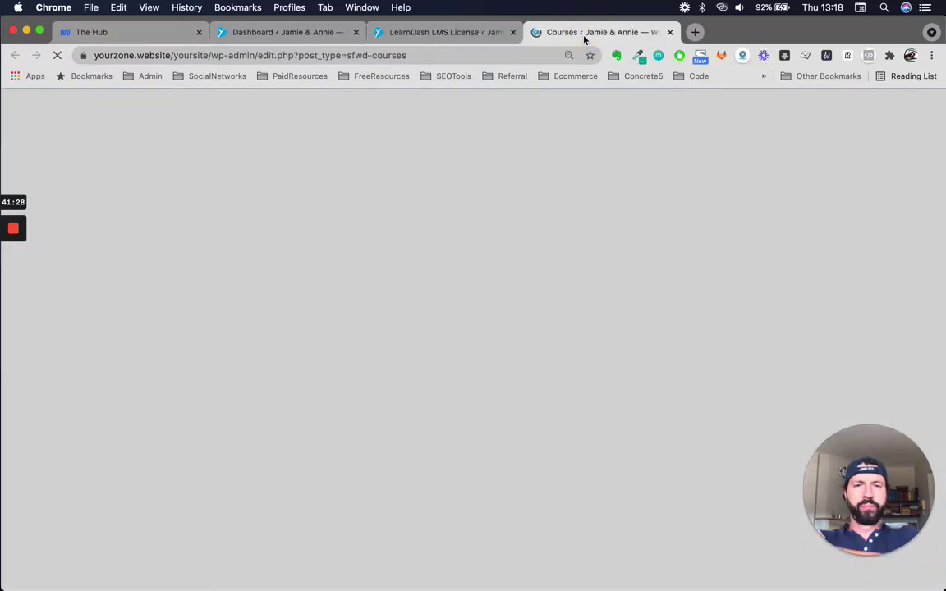
pyautogui.scroll(-3, 573, 247)
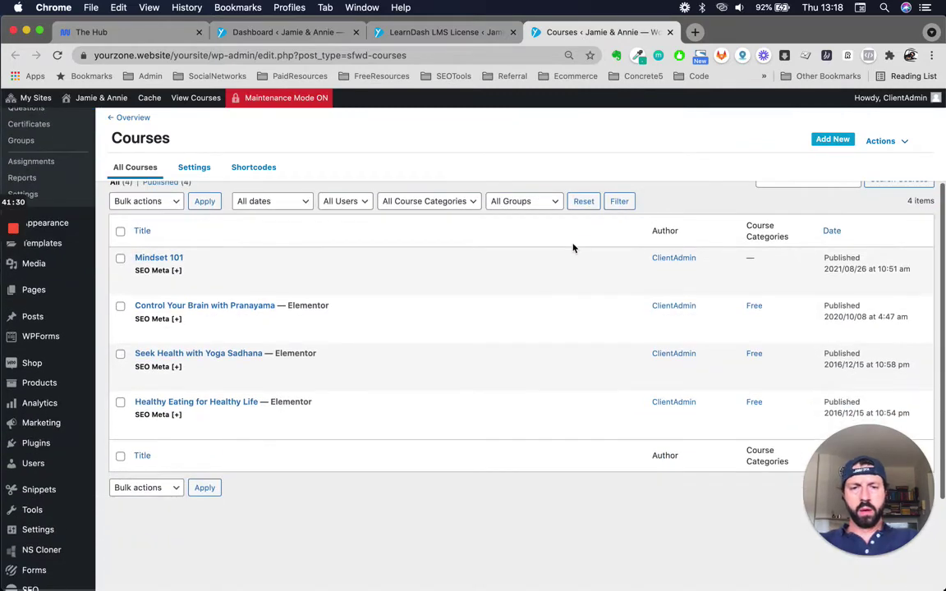
pyautogui.scroll(1, 173, 280)
pyautogui.scroll(1, 173, 280)
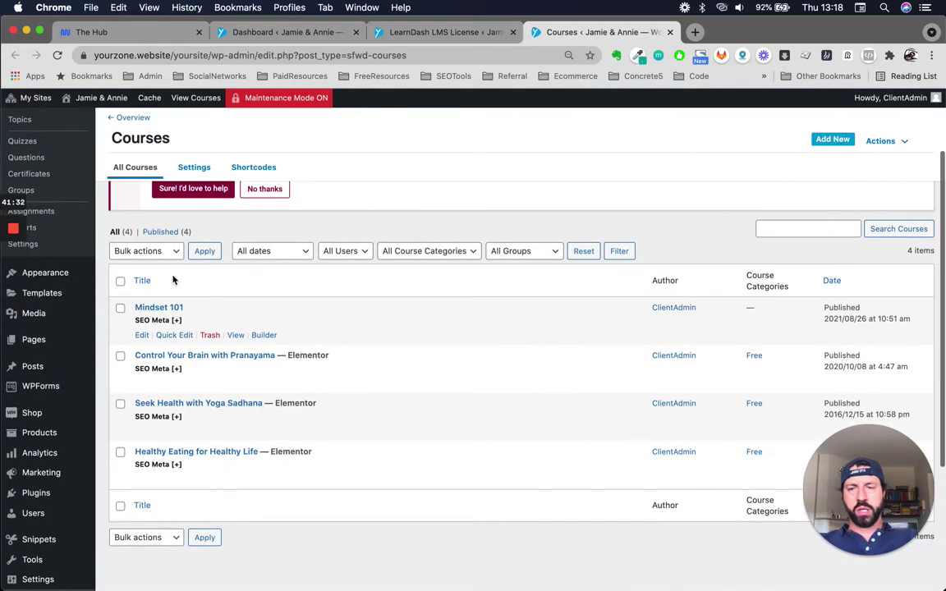
# Step: Open the Mindset 101 course for editing in a new tab and decline Elementor's data-sharing request on the Courses page
pyautogui.rightClick(141, 334)
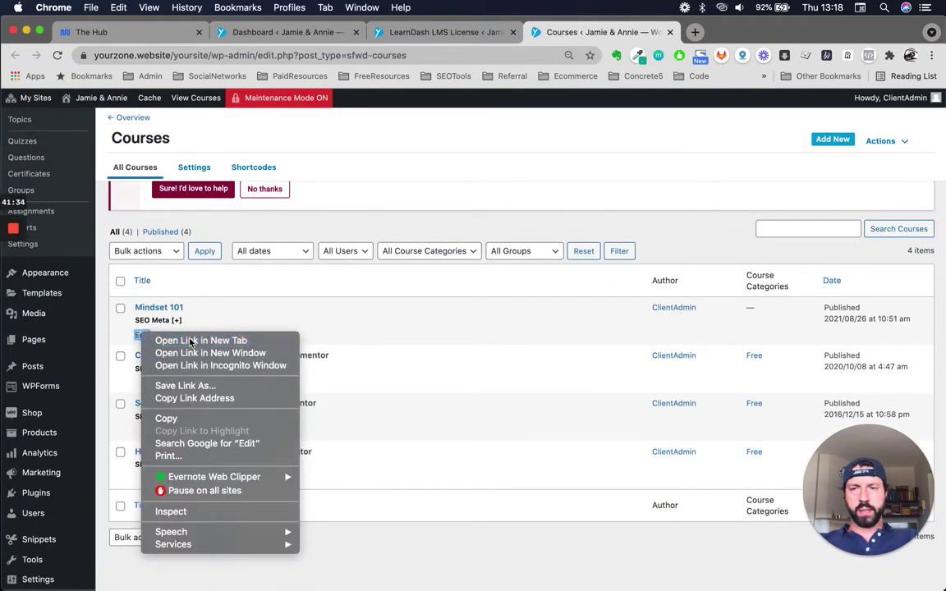
pyautogui.click(191, 340)
pyautogui.scroll(4, 687, 265)
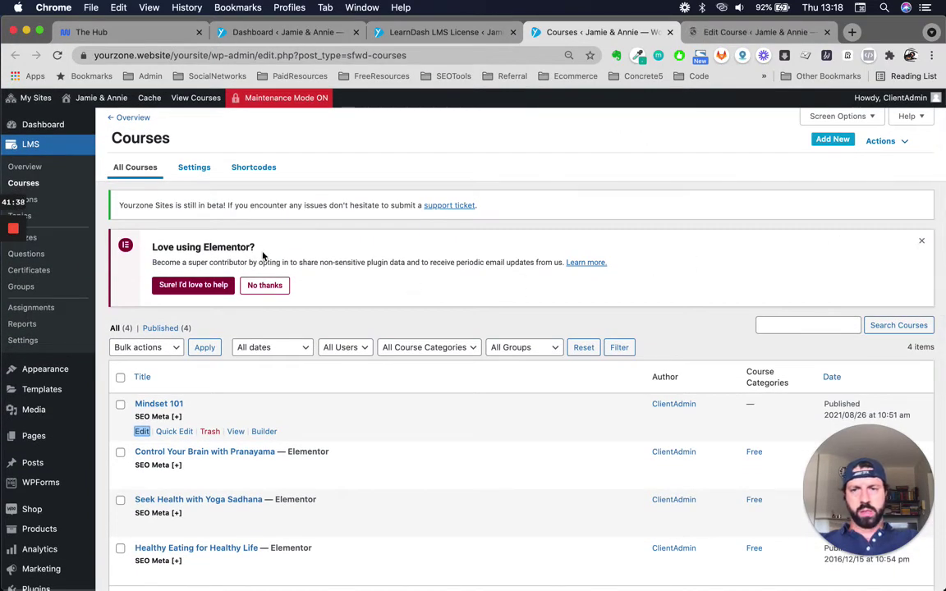
pyautogui.click(261, 288)
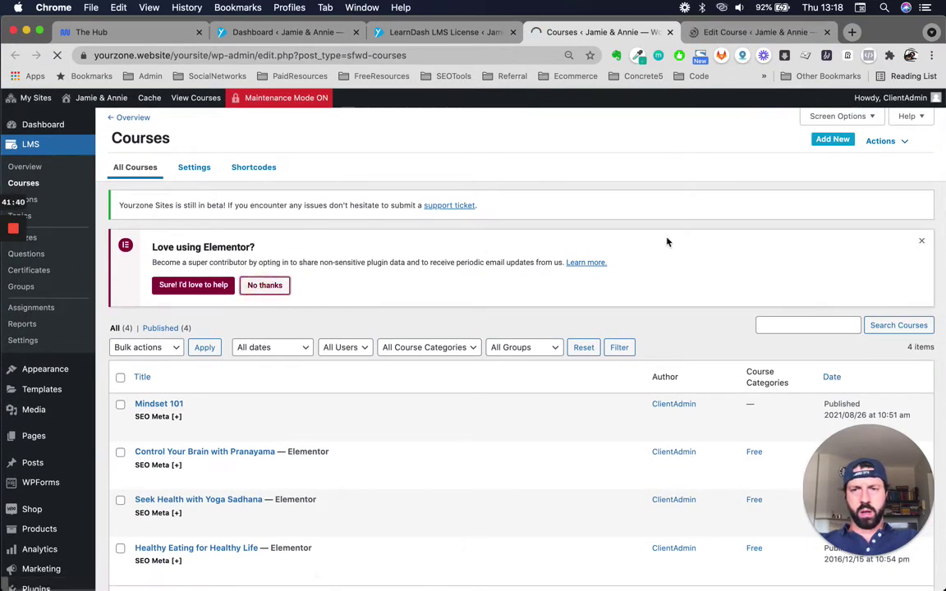
# Step: Look over the Mindset 101 course editor and compare it with the entries in the Courses list
pyautogui.click(713, 31)
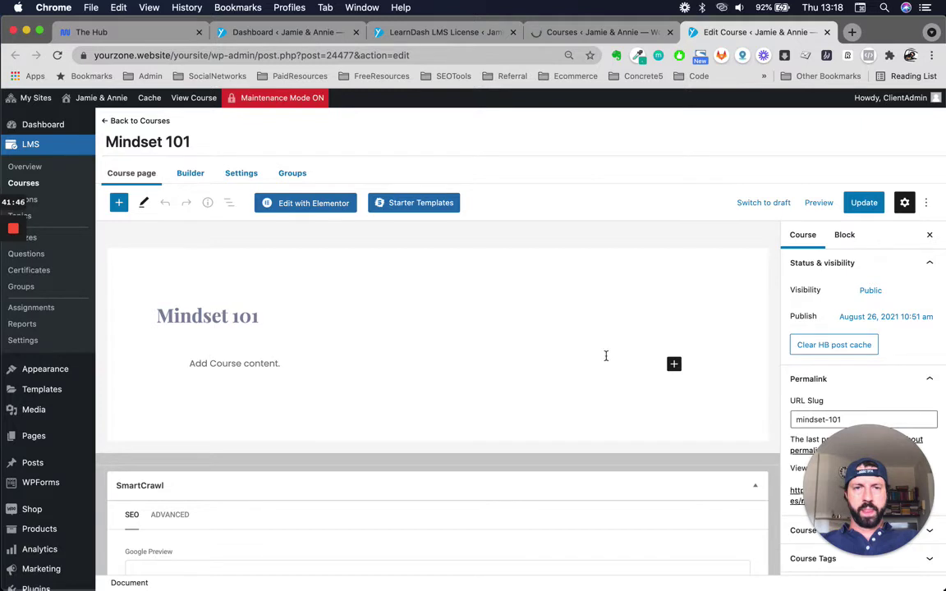
pyautogui.click(599, 31)
pyautogui.scroll(-2, 289, 425)
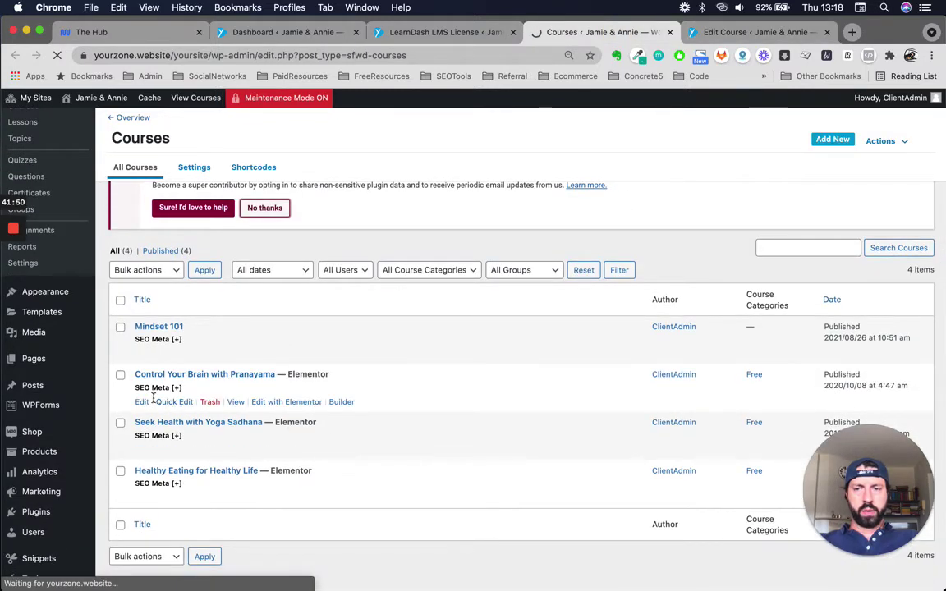
pyautogui.click(743, 32)
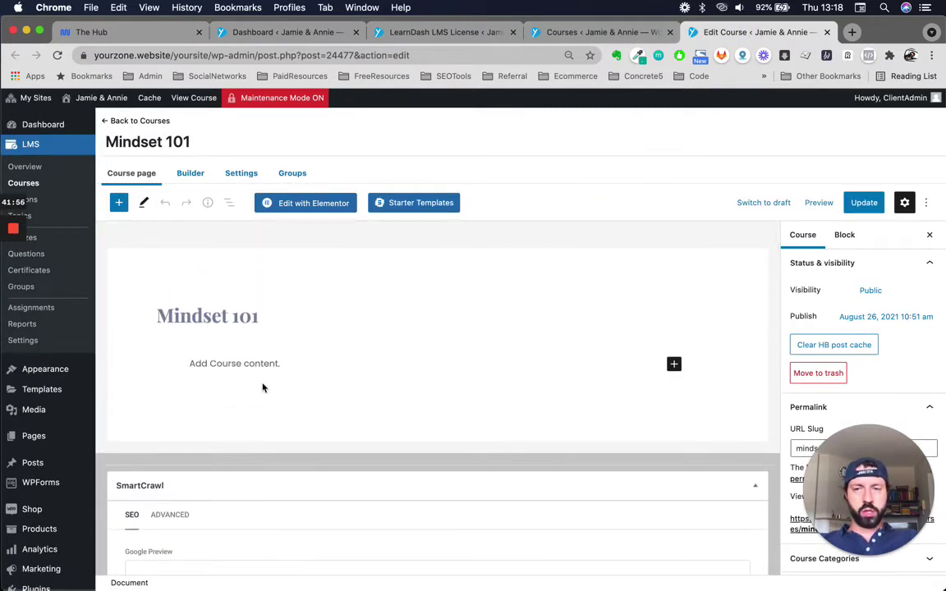
# Step: View the published Control Your Brain with Pranayama course in a new tab and examine its image, description, key concepts and testimonial
pyautogui.click(574, 32)
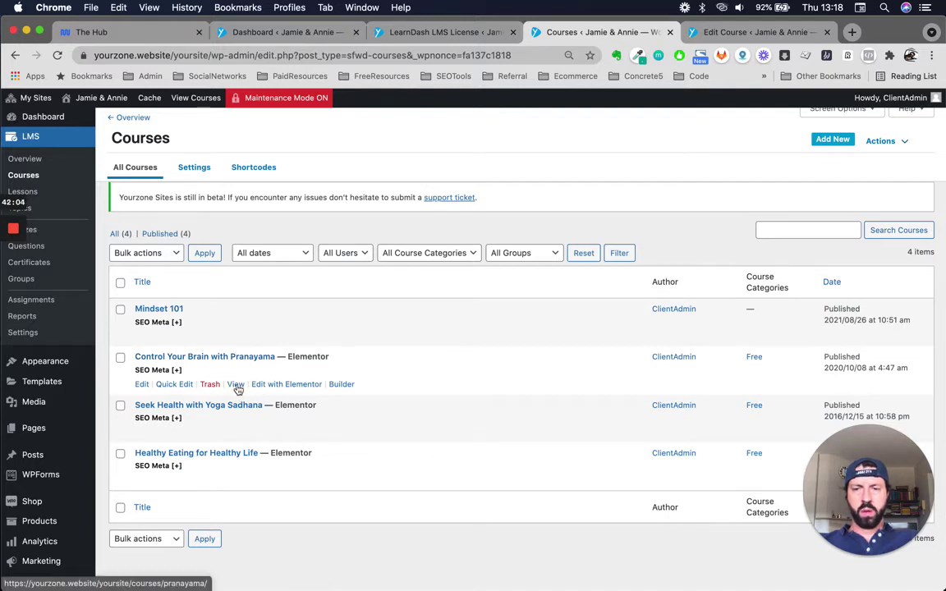
pyautogui.rightClick(236, 385)
pyautogui.click(306, 374)
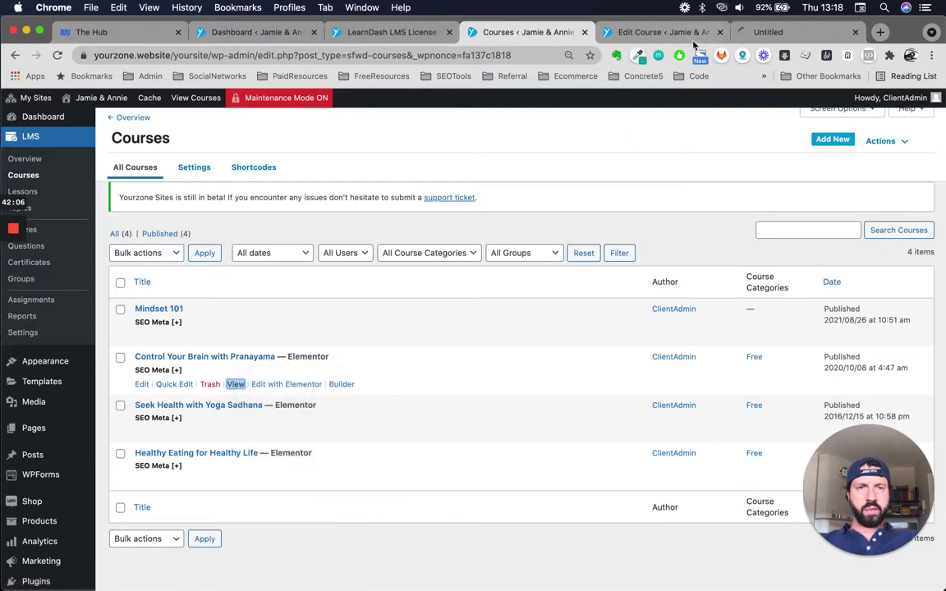
pyautogui.click(854, 32)
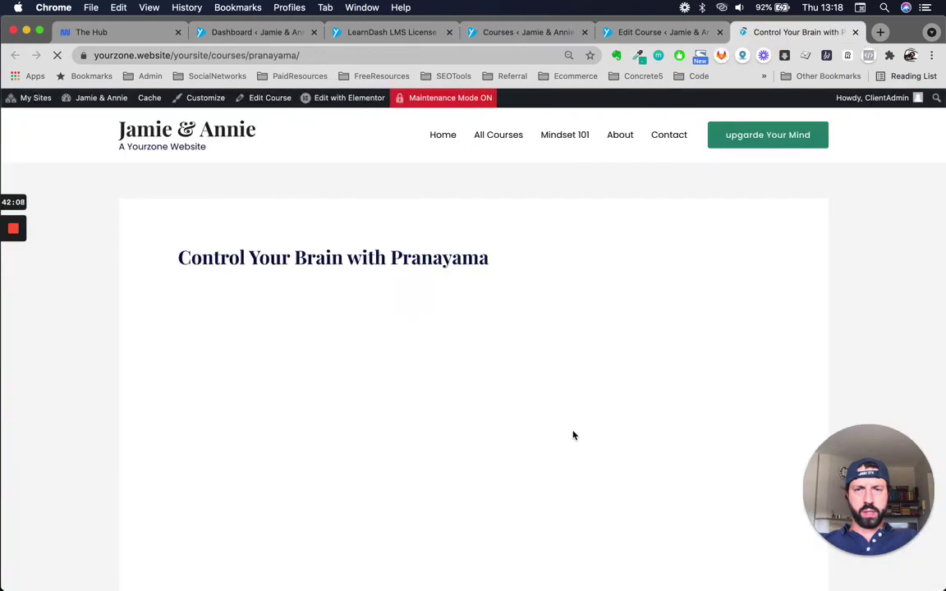
pyautogui.scroll(-3, 573, 435)
pyautogui.scroll(-8, 573, 435)
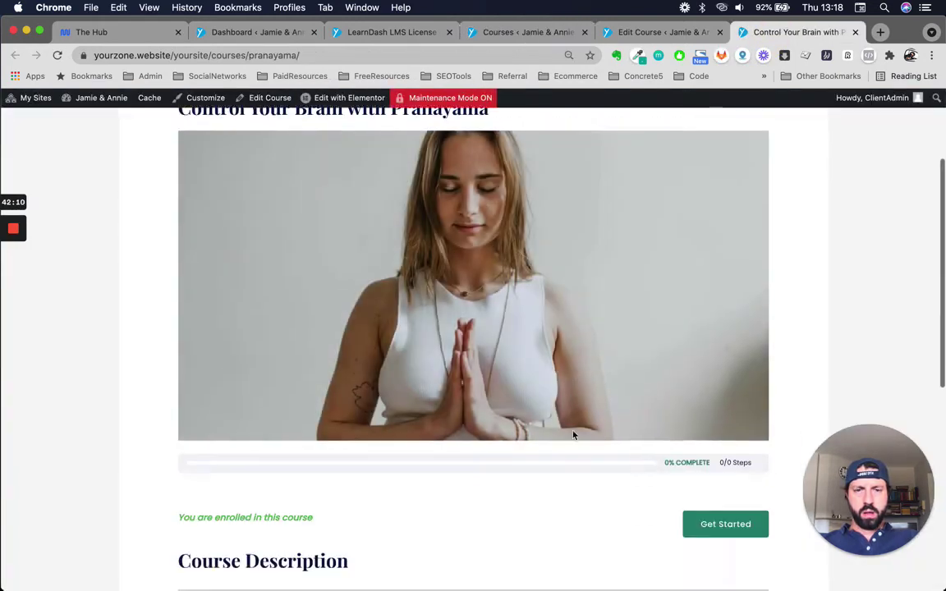
pyautogui.scroll(-3, 603, 522)
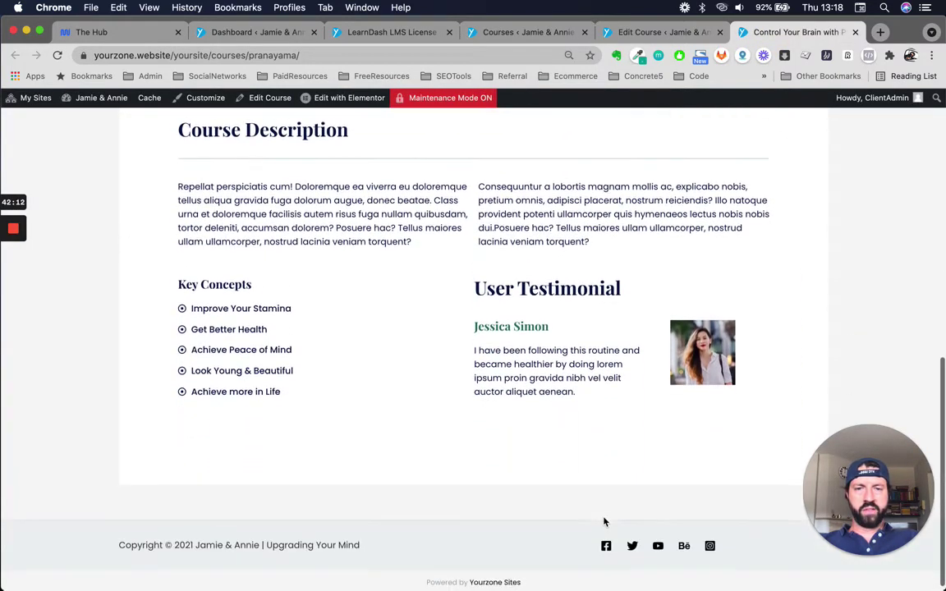
pyautogui.scroll(15, 603, 522)
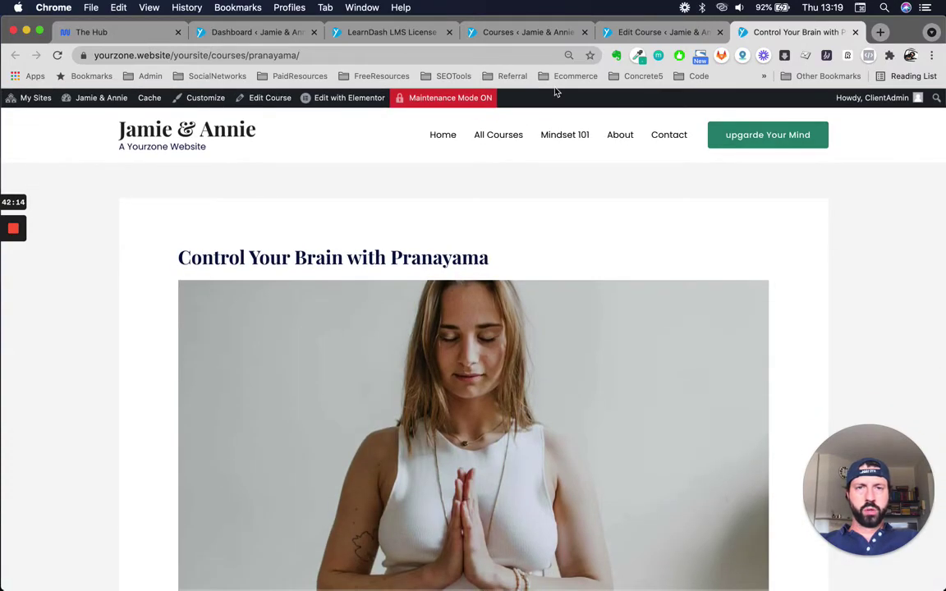
pyautogui.scroll(-10, 439, 375)
pyautogui.scroll(-3, 438, 374)
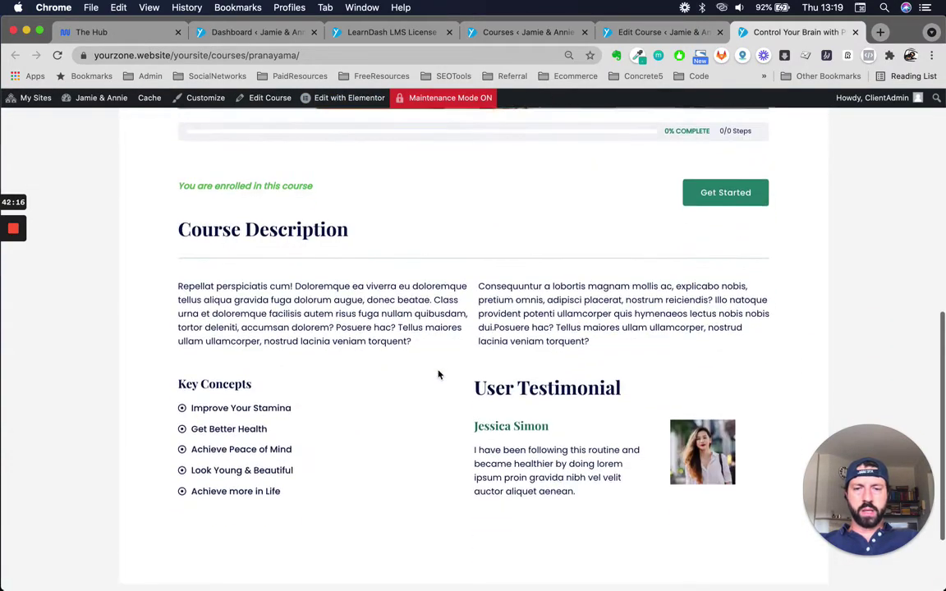
pyautogui.scroll(12, 439, 376)
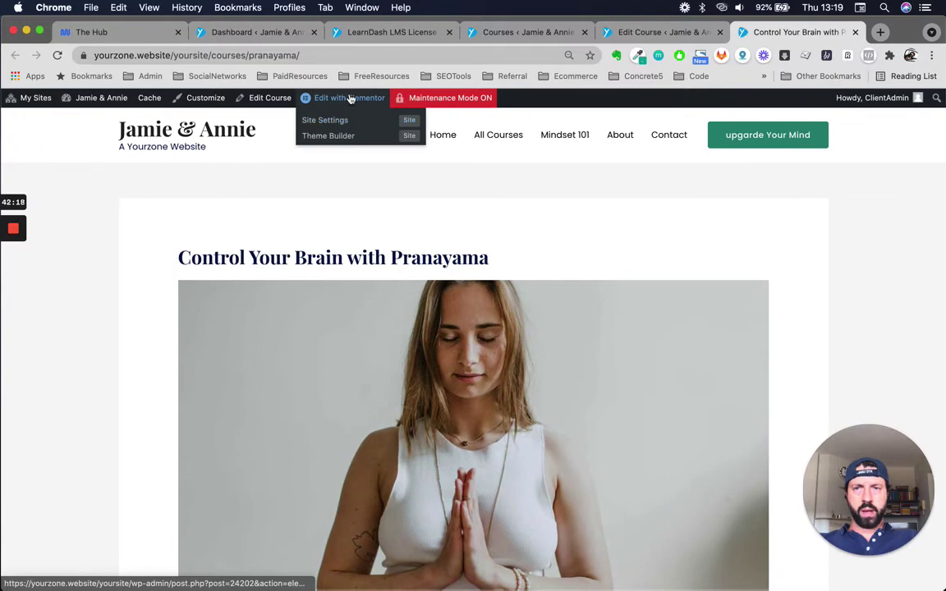
# Step: Open both the Control Your Brain with Pranayama course and the Mindset 101 course for editing with Elementor
pyautogui.click(349, 99)
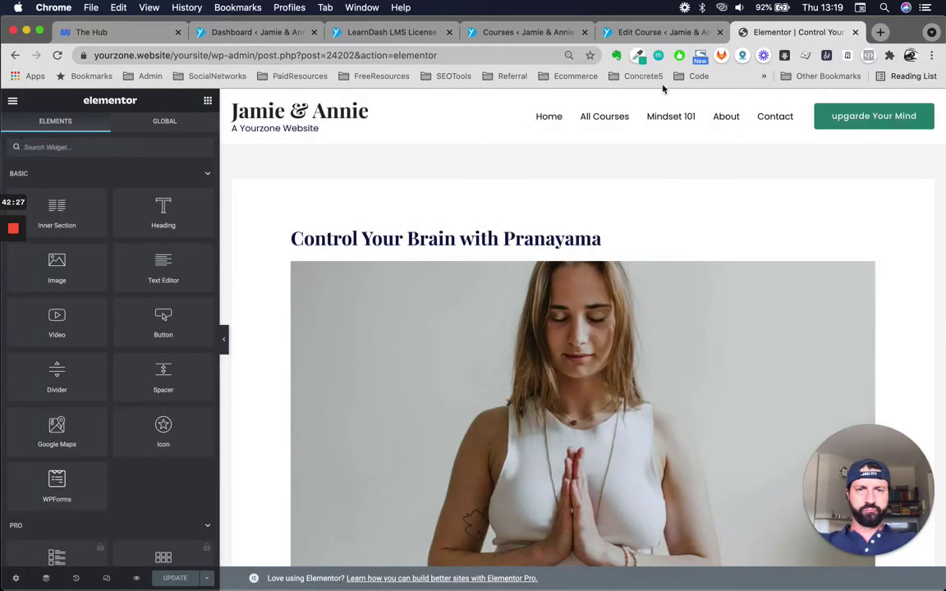
pyautogui.click(662, 36)
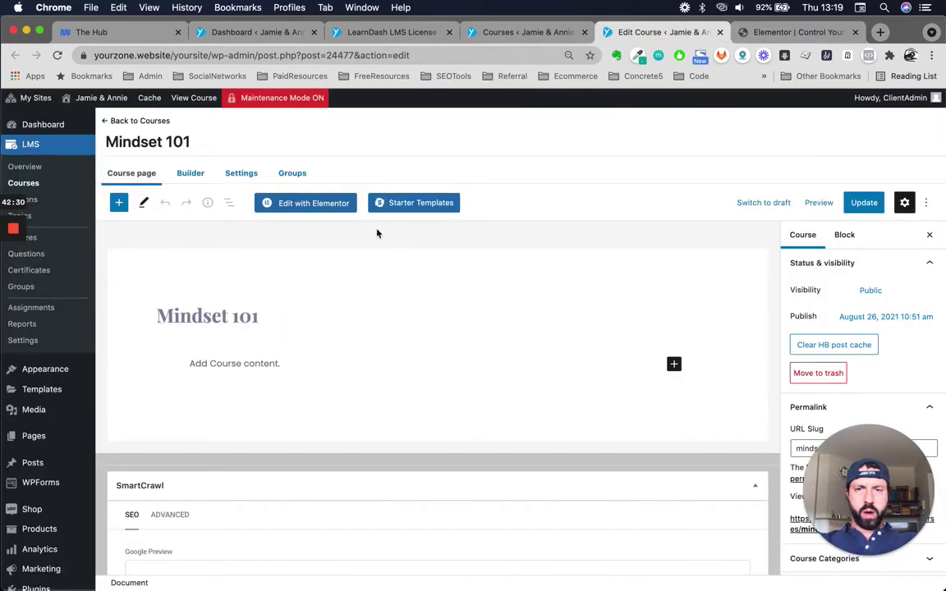
pyautogui.click(320, 210)
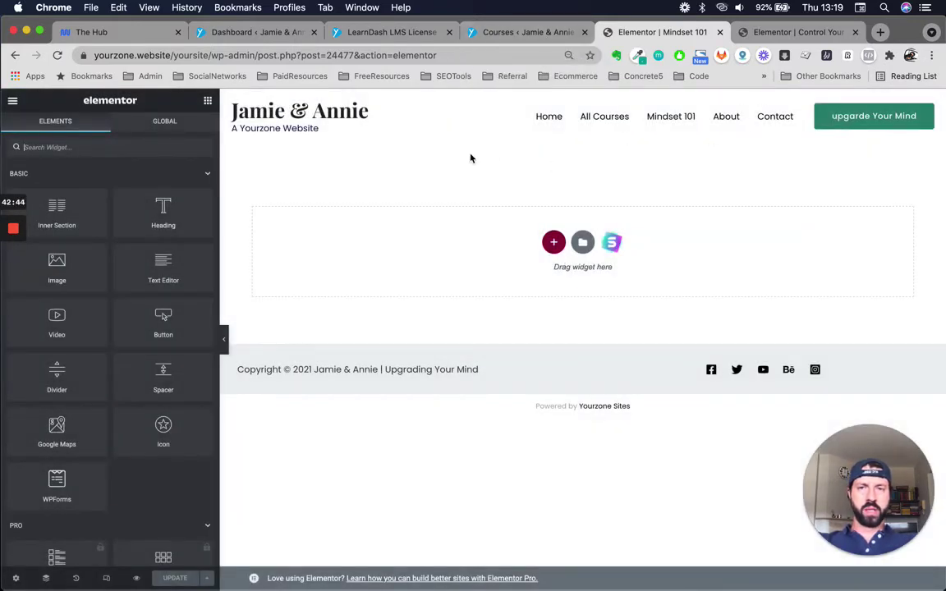
# Step: Copy the Course Description section from the Pranayama course and paste it into the empty Mindset 101 page
pyautogui.click(816, 37)
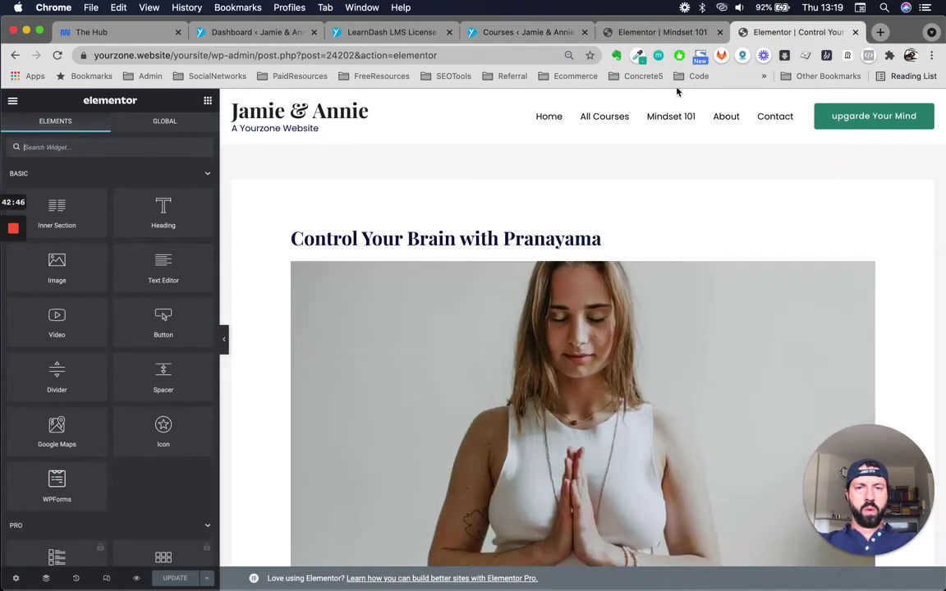
pyautogui.scroll(-5, 542, 389)
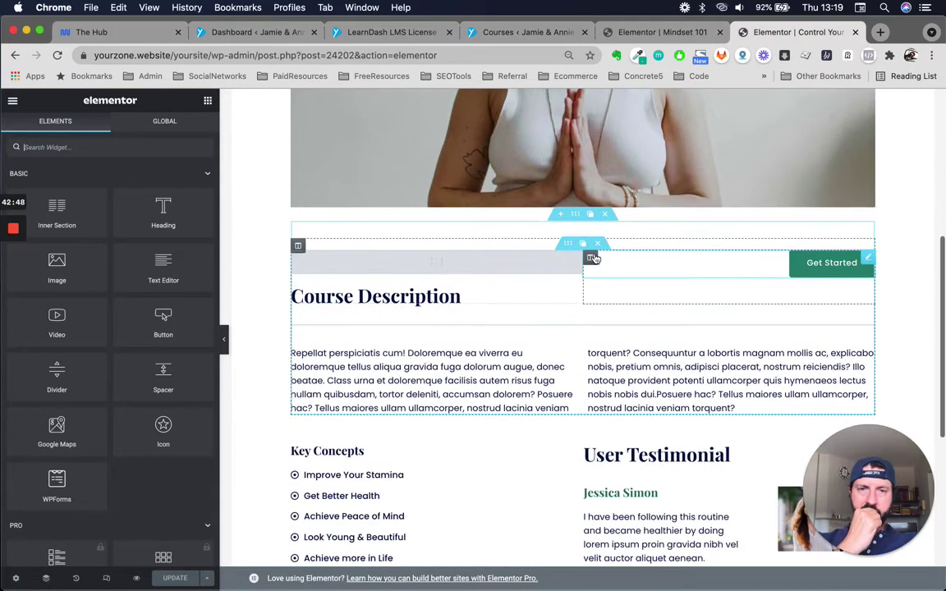
pyautogui.scroll(3, 550, 201)
pyautogui.scroll(-2, 560, 381)
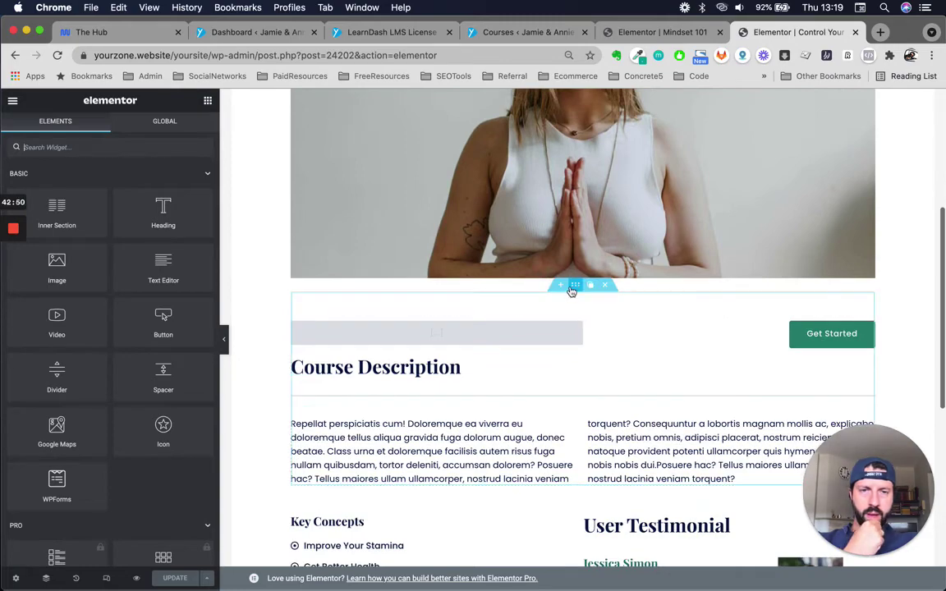
pyautogui.scroll(-3, 532, 411)
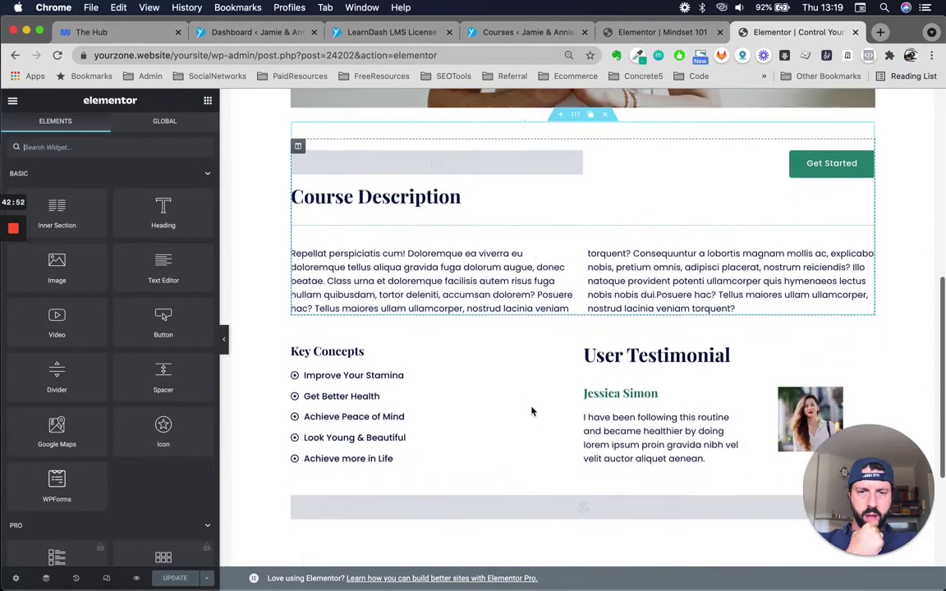
pyautogui.scroll(-2, 572, 491)
pyautogui.scroll(6, 559, 426)
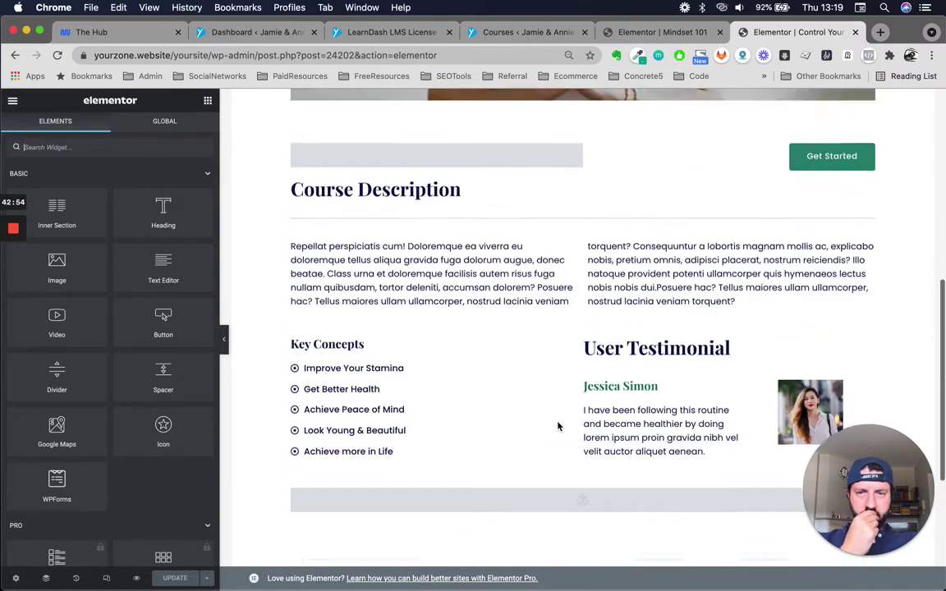
pyautogui.rightClick(574, 393)
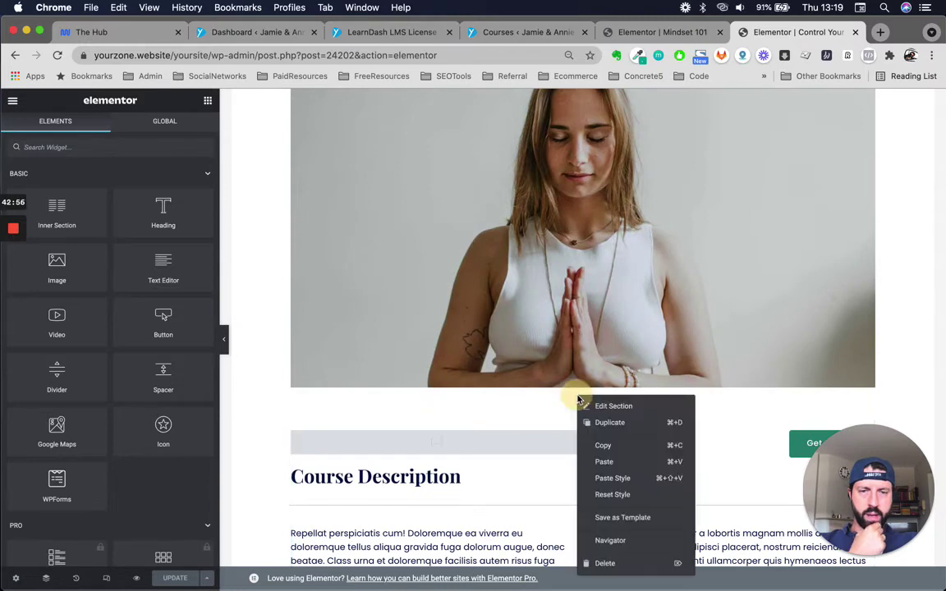
pyautogui.click(613, 444)
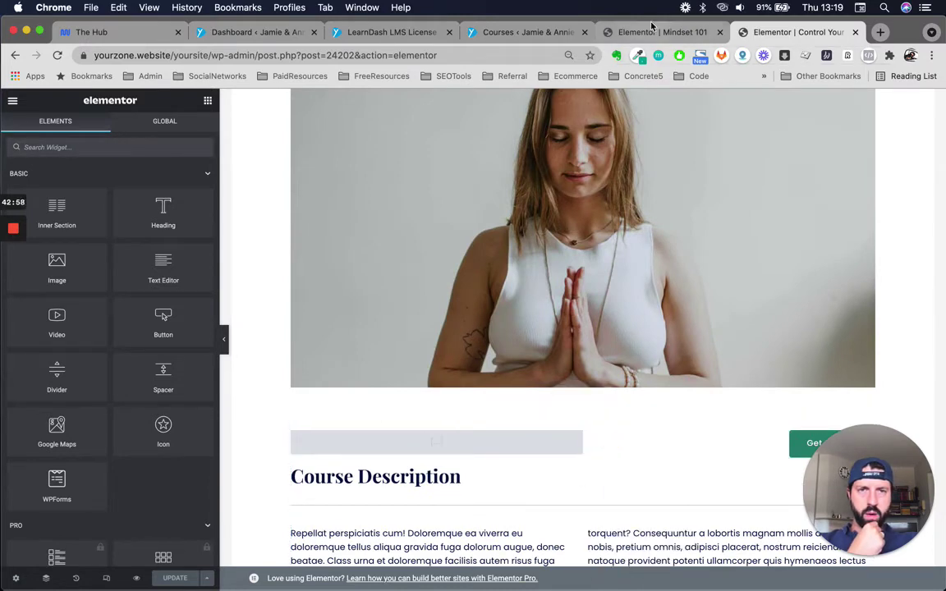
pyautogui.click(653, 30)
pyautogui.rightClick(491, 250)
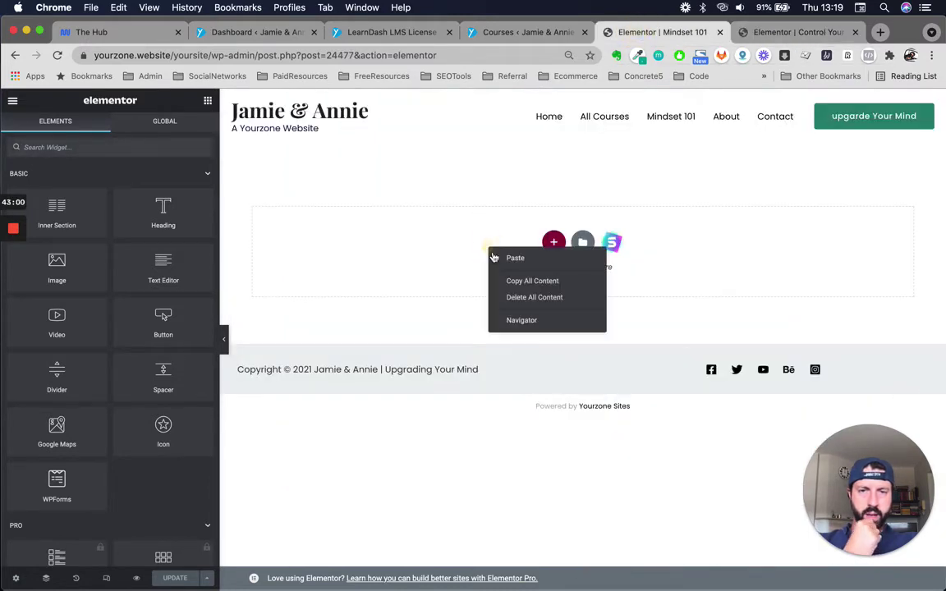
pyautogui.click(542, 258)
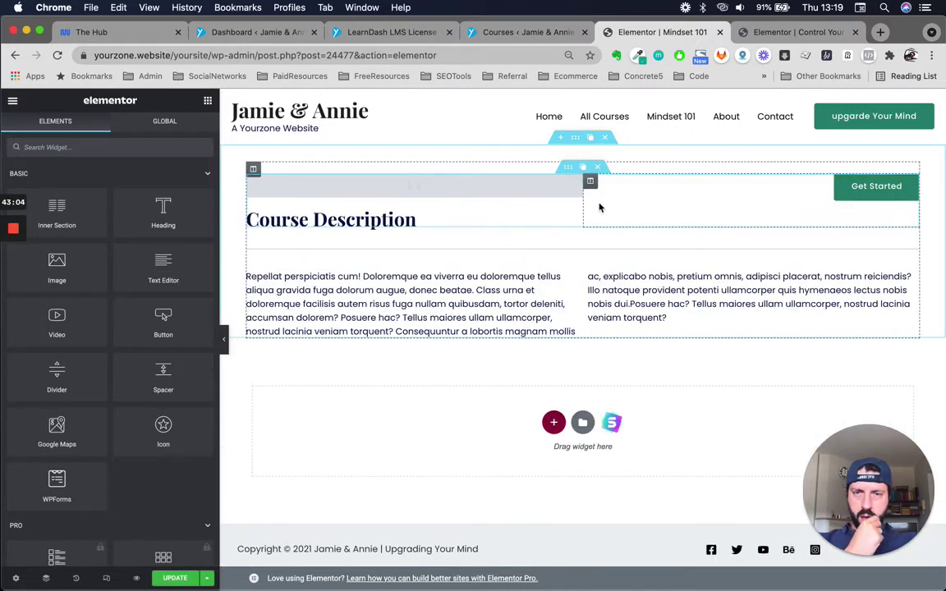
# Step: Copy the Key Concepts and User Testimonial section from the Pranayama course and paste it below the Mindset 101 course description
pyautogui.click(755, 32)
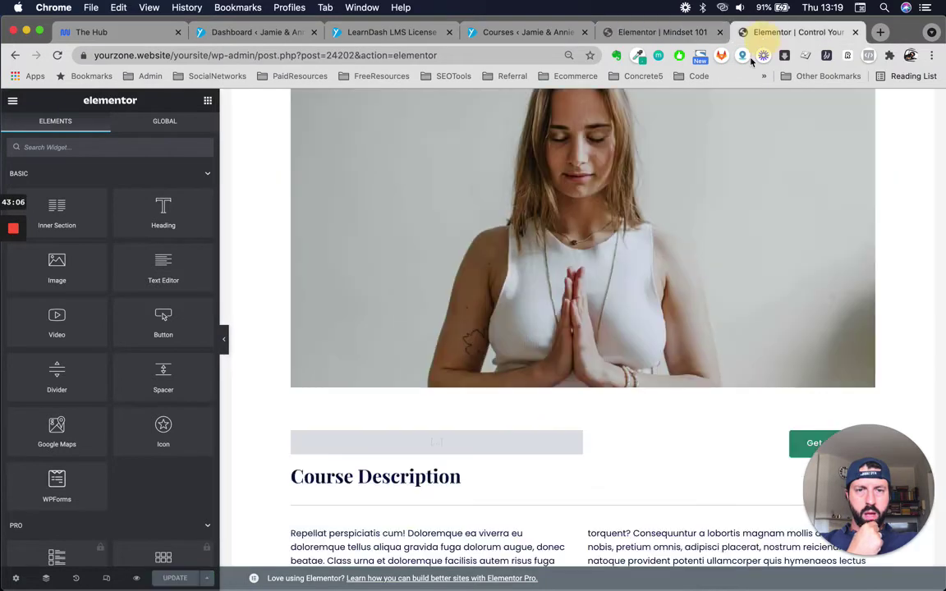
pyautogui.scroll(-5, 498, 395)
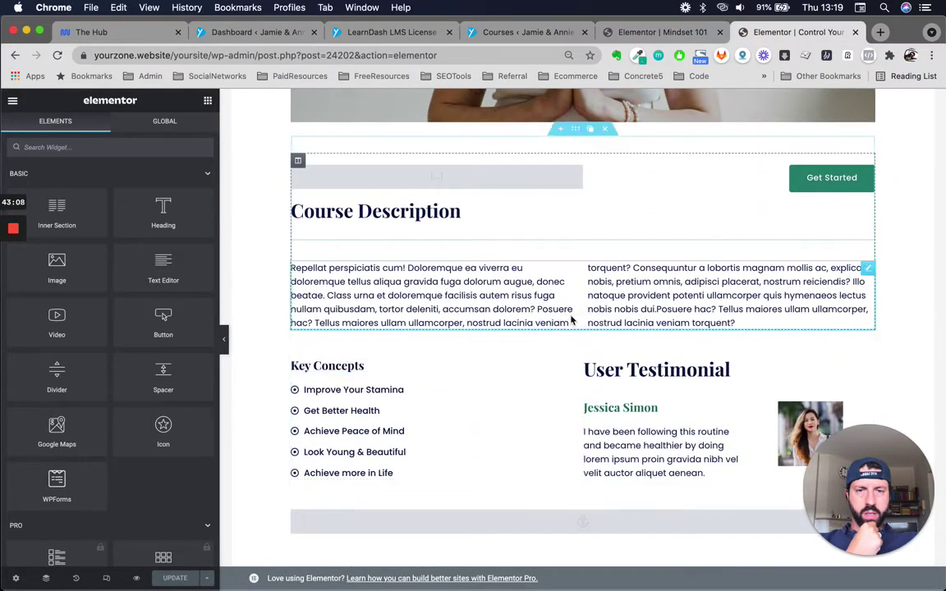
pyautogui.rightClick(573, 324)
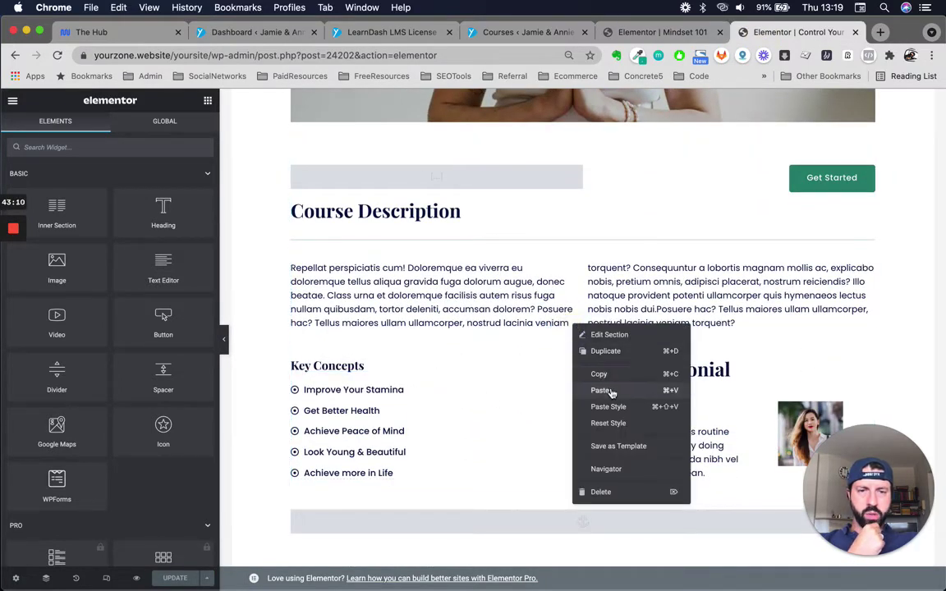
pyautogui.click(613, 374)
pyautogui.click(632, 32)
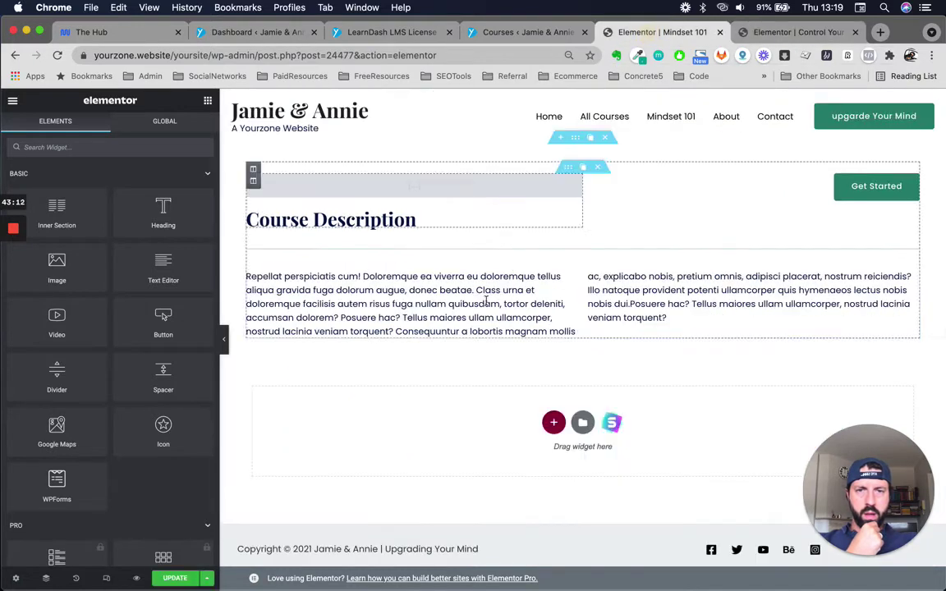
pyautogui.rightClick(482, 398)
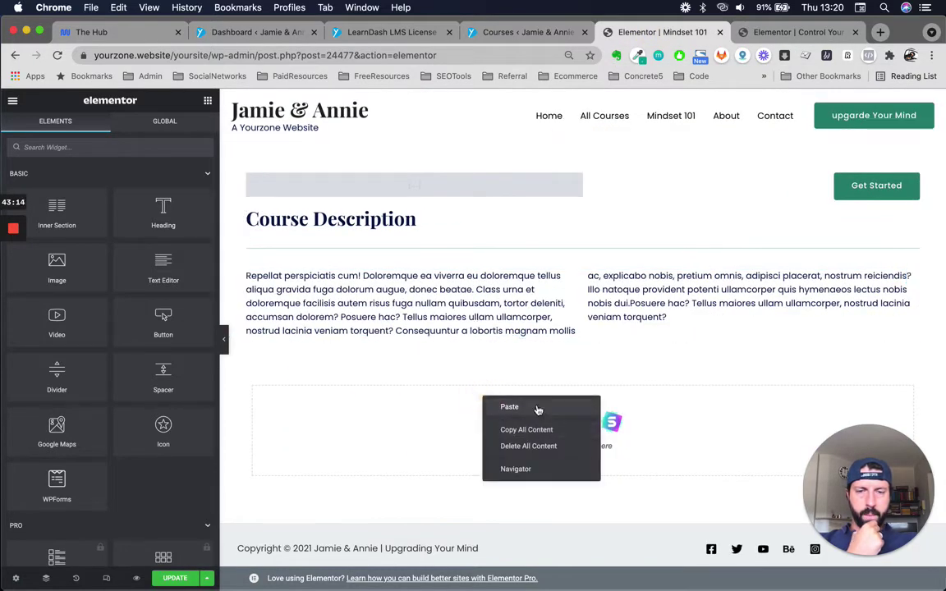
pyautogui.click(538, 408)
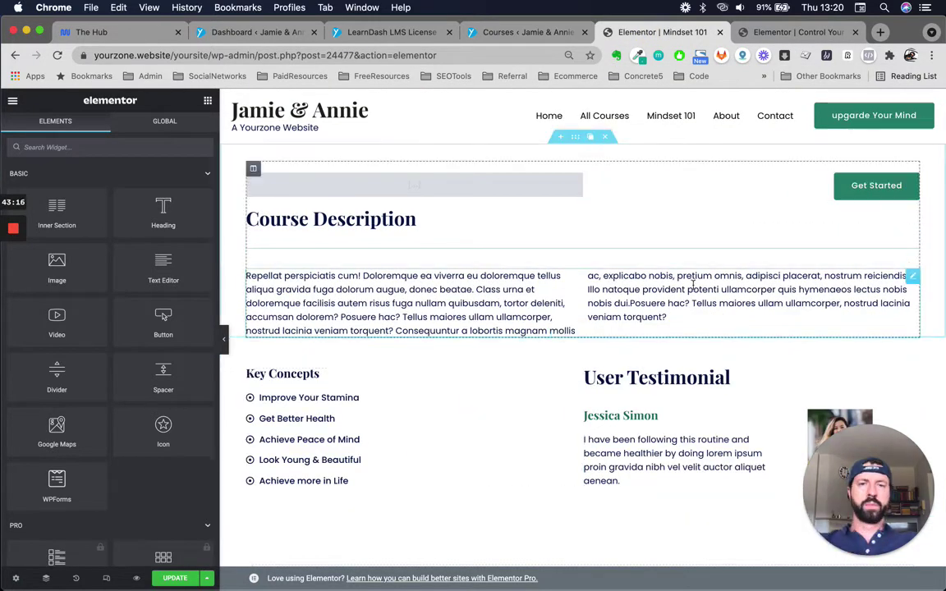
# Step: Inspect the editable Course Description heading and text block on the Mindset 101 page and look over the pasted sections
pyautogui.click(420, 219)
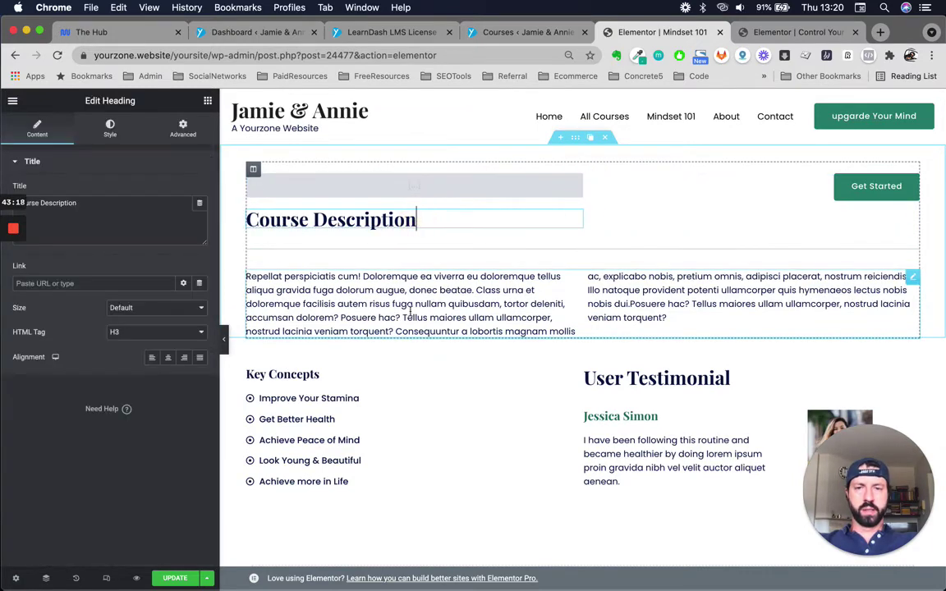
pyautogui.click(410, 312)
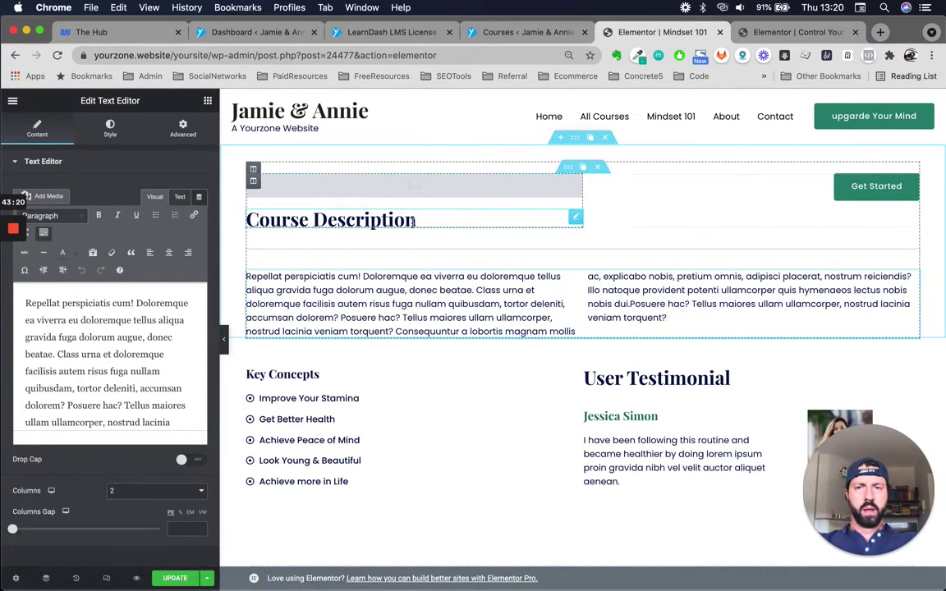
pyautogui.click(411, 219)
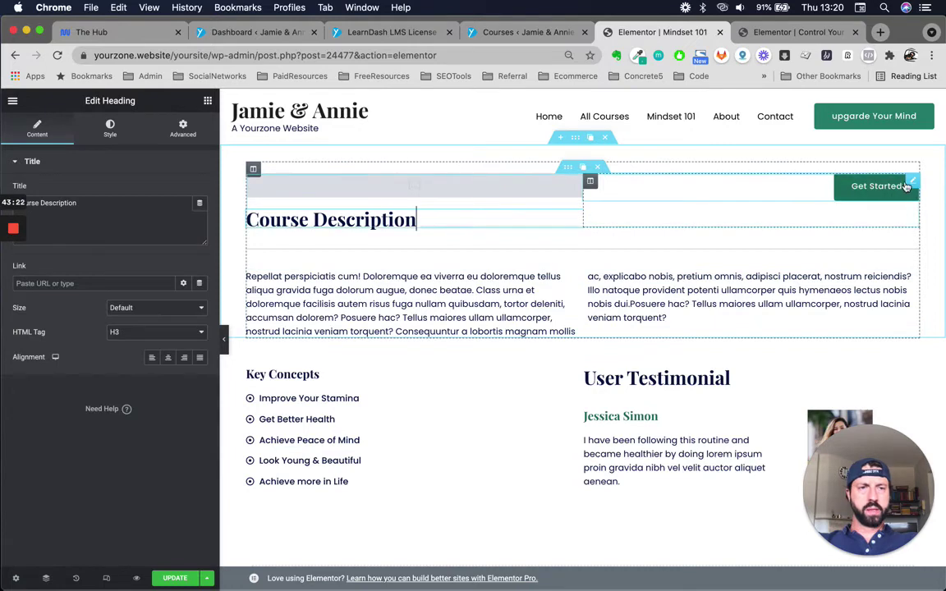
pyautogui.moveTo(910, 185)
pyautogui.scroll(-3, 862, 247)
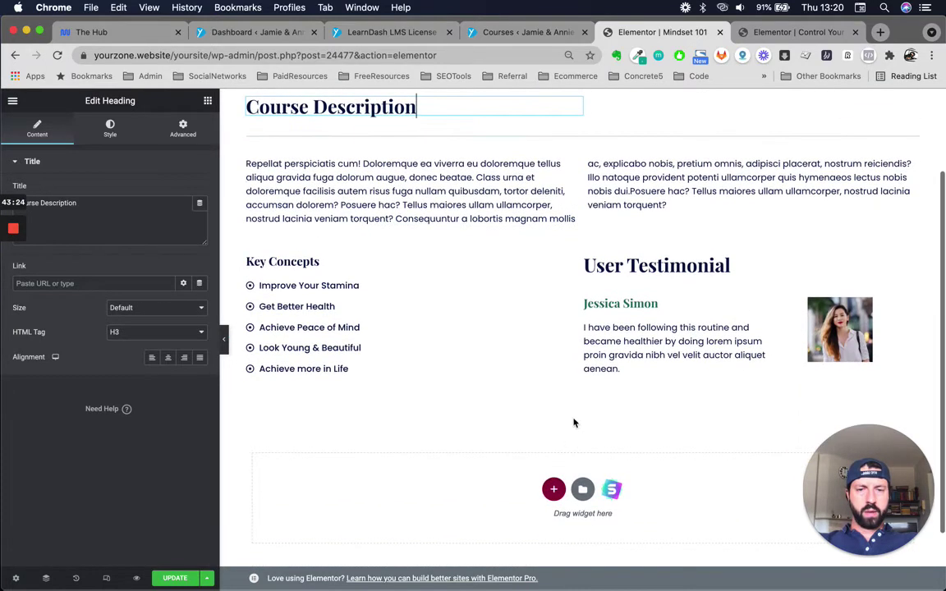
# Step: Check the lower part of the Pranayama course for further sections and select its Key Concepts icon list
pyautogui.click(774, 37)
pyautogui.scroll(-3, 492, 427)
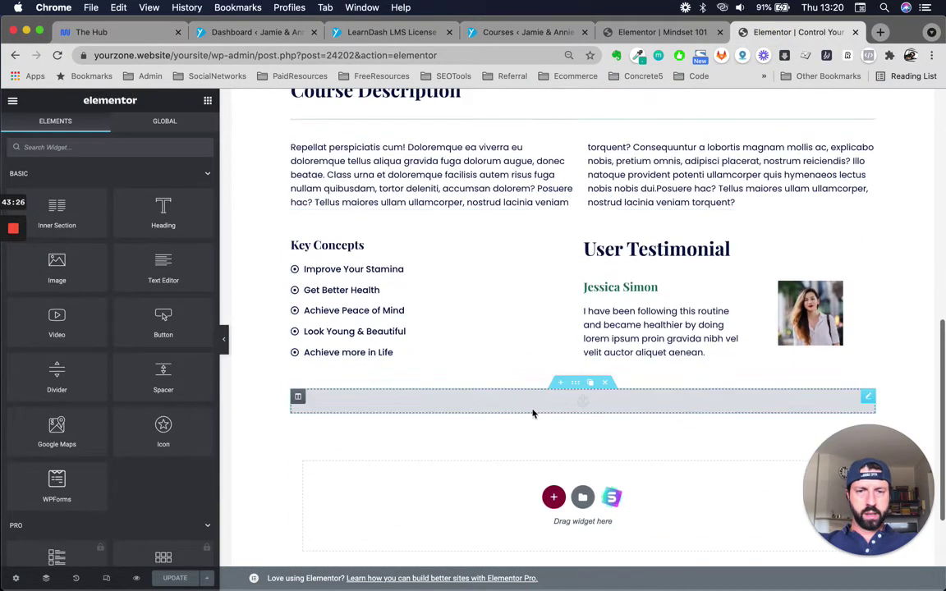
pyautogui.rightClick(577, 393)
pyautogui.click(522, 353)
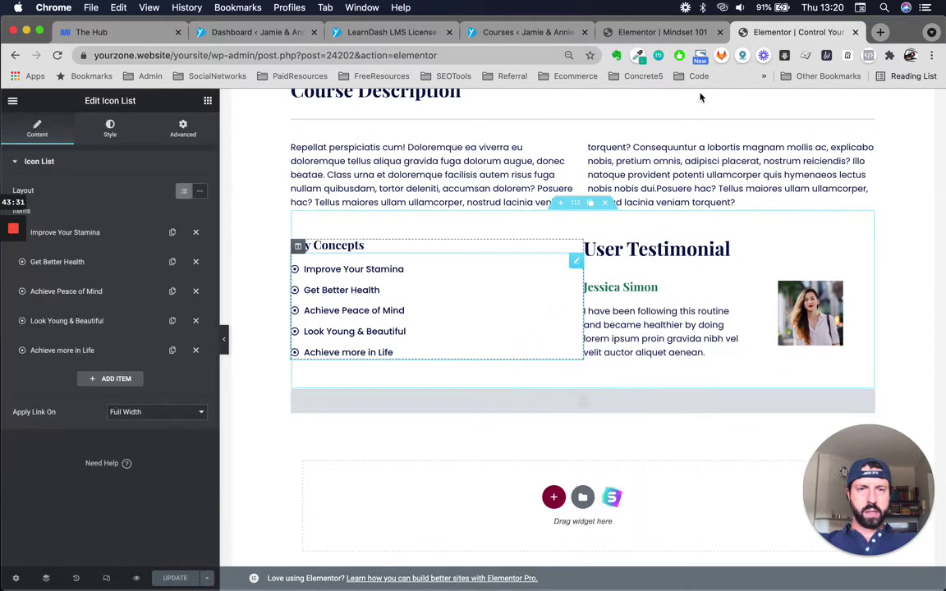
# Step: Add a single-column section below the Key Concepts and User Testimonial section on the Mindset 101 page and place a Menu Anchor widget in it
pyautogui.click(652, 35)
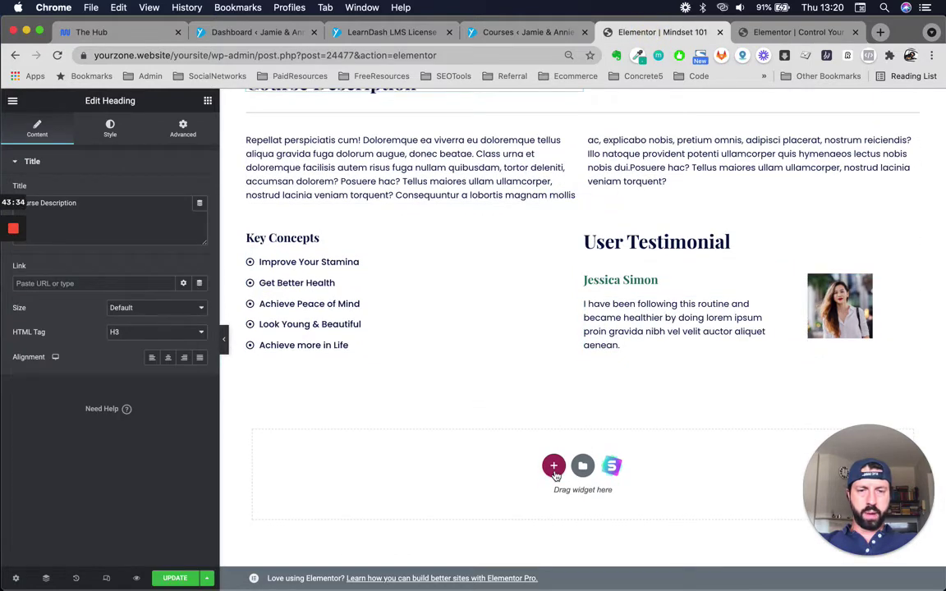
pyautogui.click(555, 466)
pyautogui.click(431, 491)
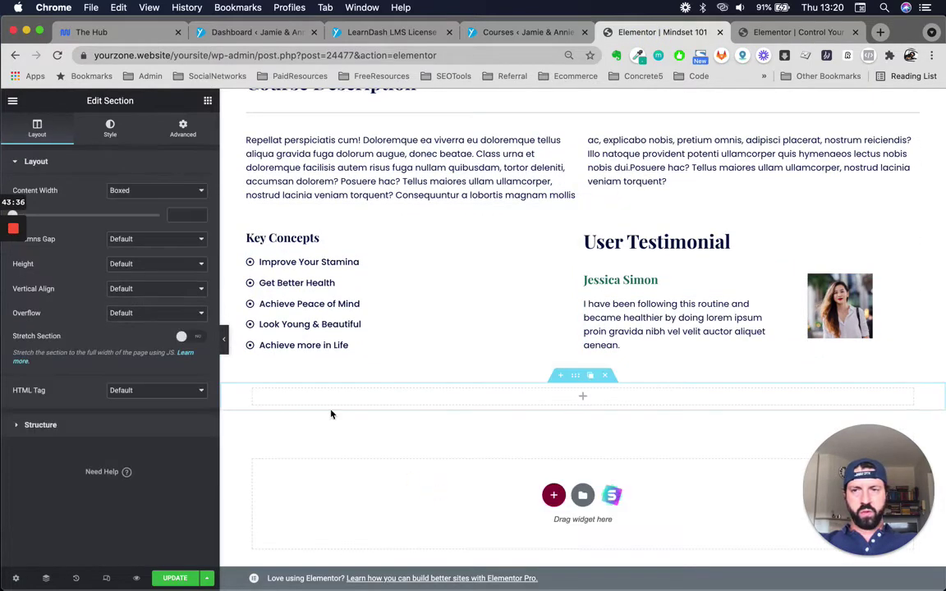
pyautogui.click(207, 101)
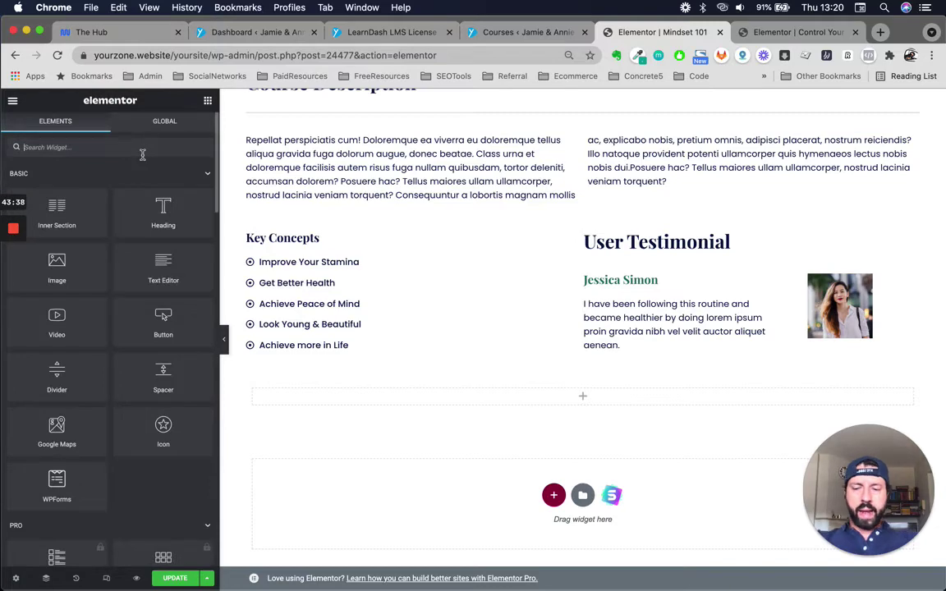
pyautogui.write('anch')
pyautogui.moveTo(70, 194); pyautogui.dragTo(600, 391)
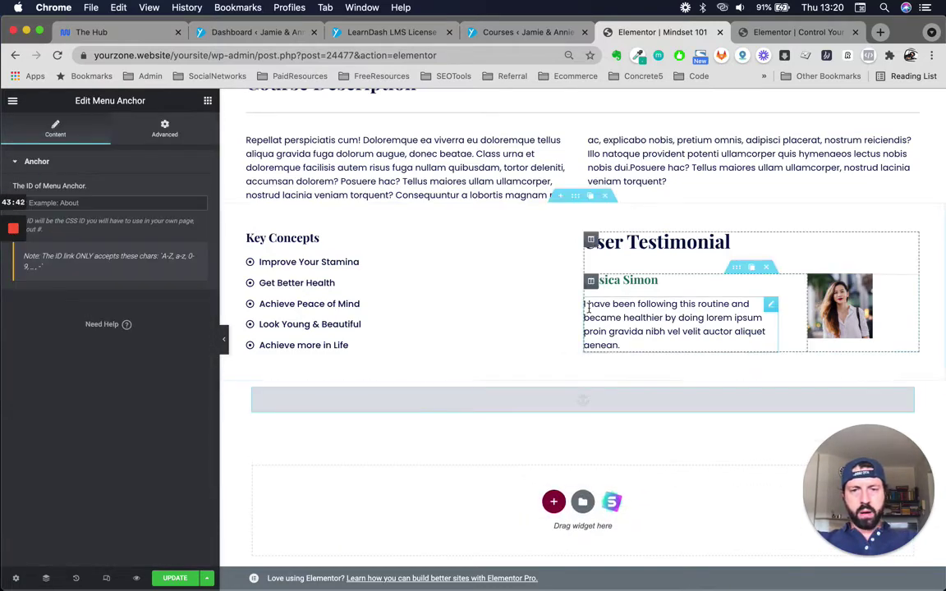
# Step: Inspect the Get Started button's link on the Mindset 101 page and open a preview of the Pranayama course
pyautogui.scroll(3, 585, 271)
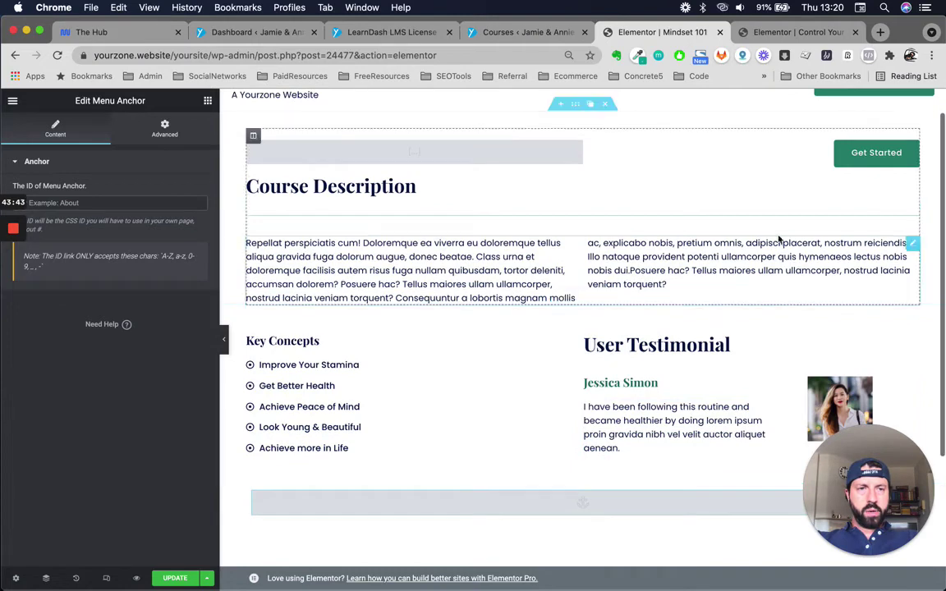
pyautogui.click(915, 151)
pyautogui.scroll(-2, 564, 441)
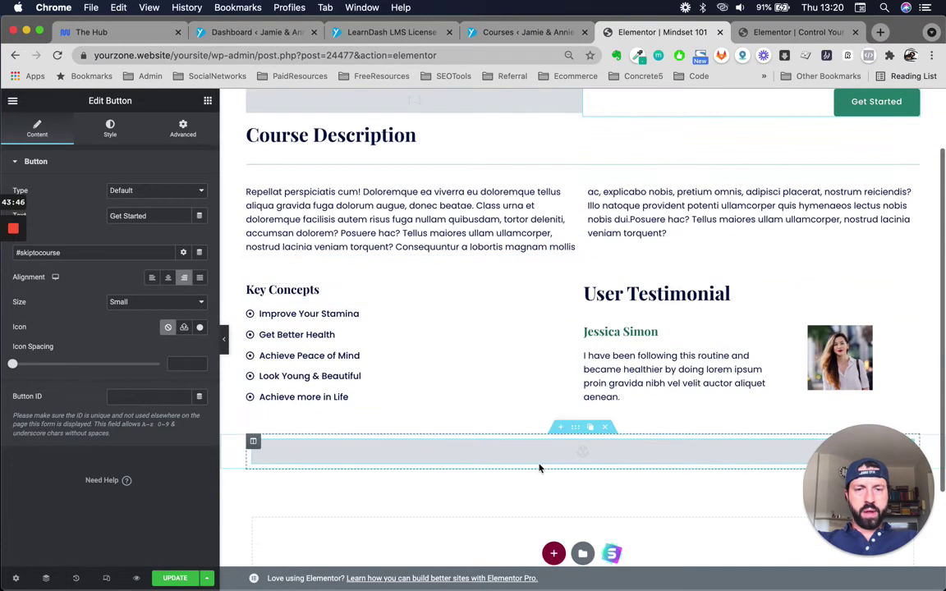
pyautogui.click(768, 37)
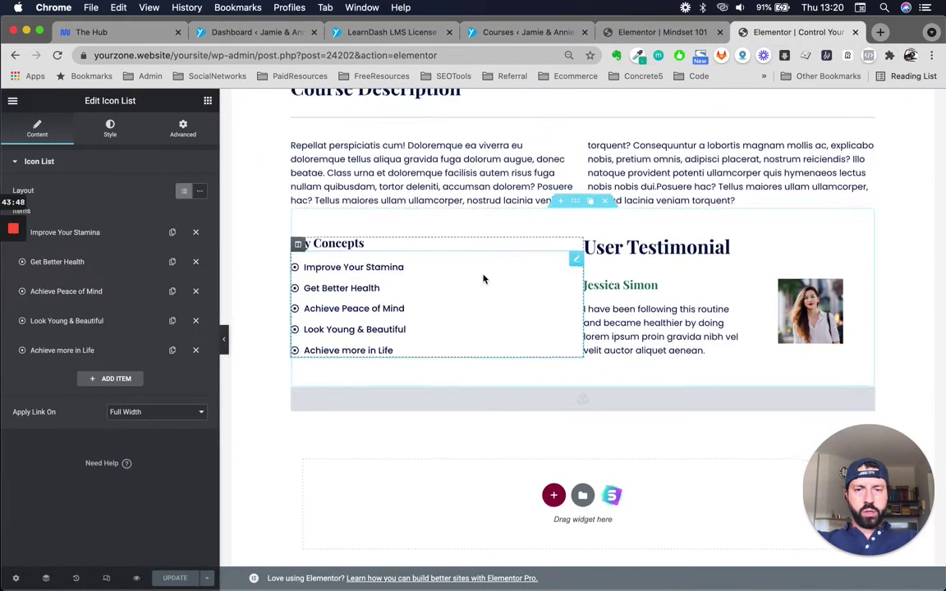
pyautogui.scroll(-3, 484, 277)
pyautogui.click(136, 579)
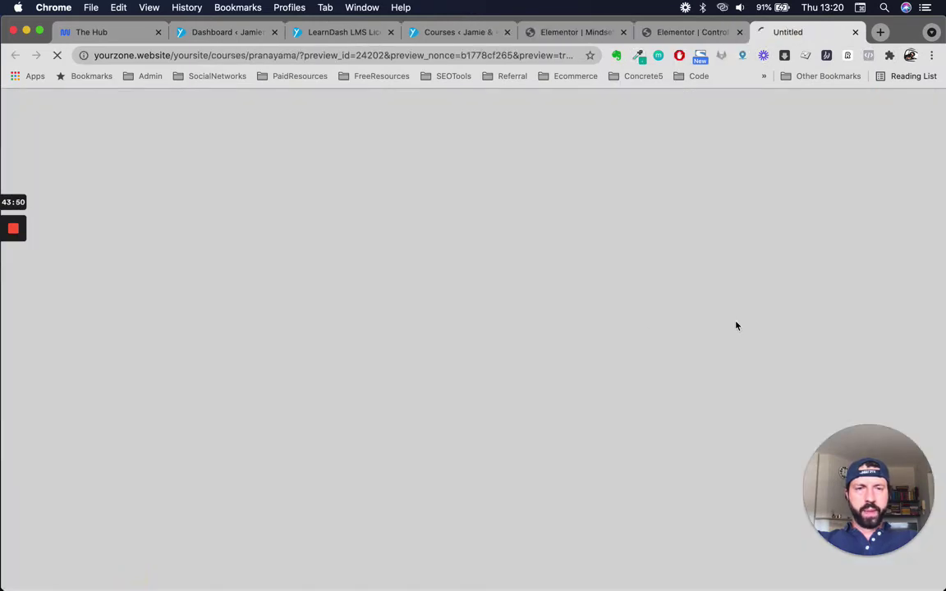
pyautogui.click(673, 33)
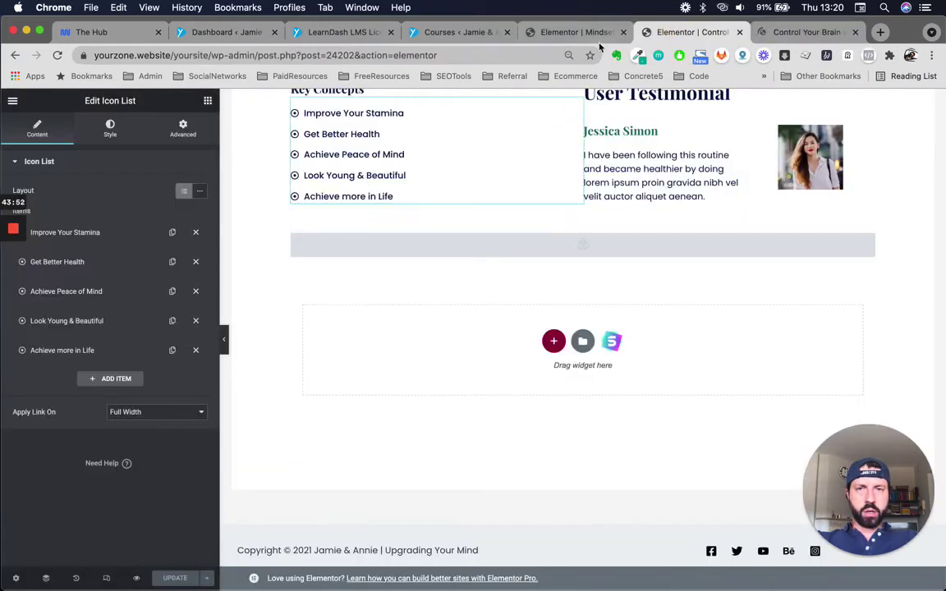
# Step: Copy the Get Started button's link target without the hash, set the new menu anchor's ID to skiptocourse, and recheck the button
pyautogui.click(594, 35)
pyautogui.scroll(2, 883, 199)
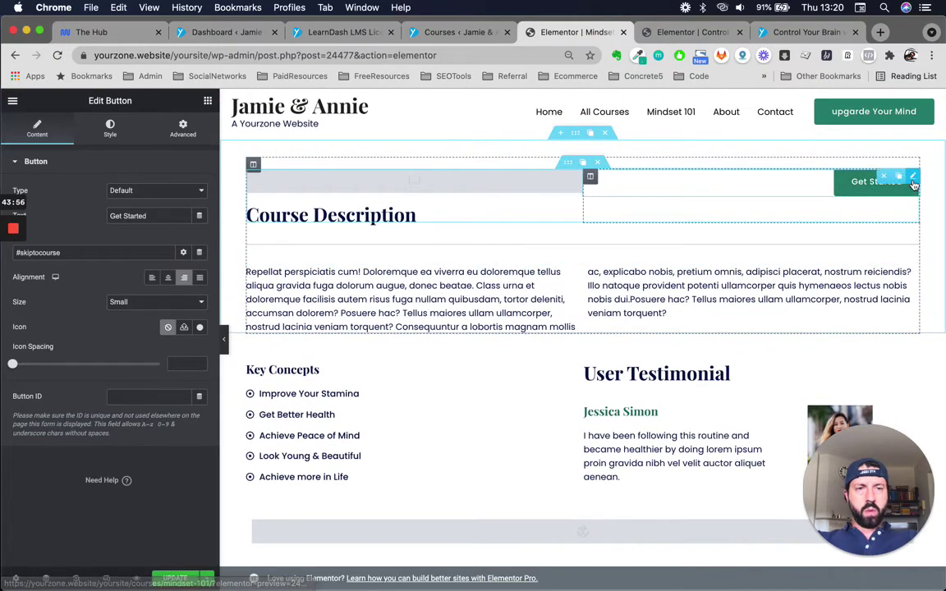
pyautogui.scroll(-5, 597, 407)
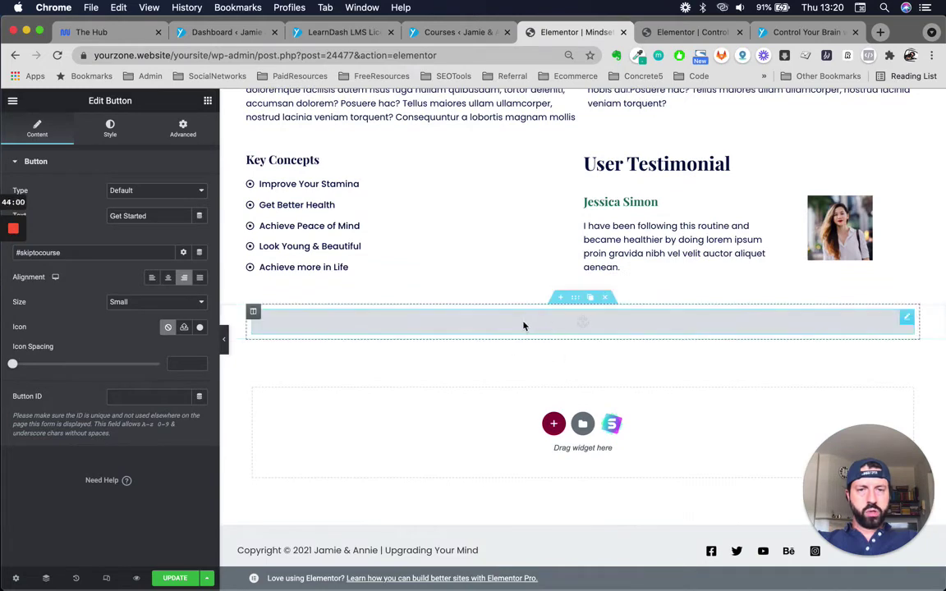
pyautogui.scroll(3, 602, 334)
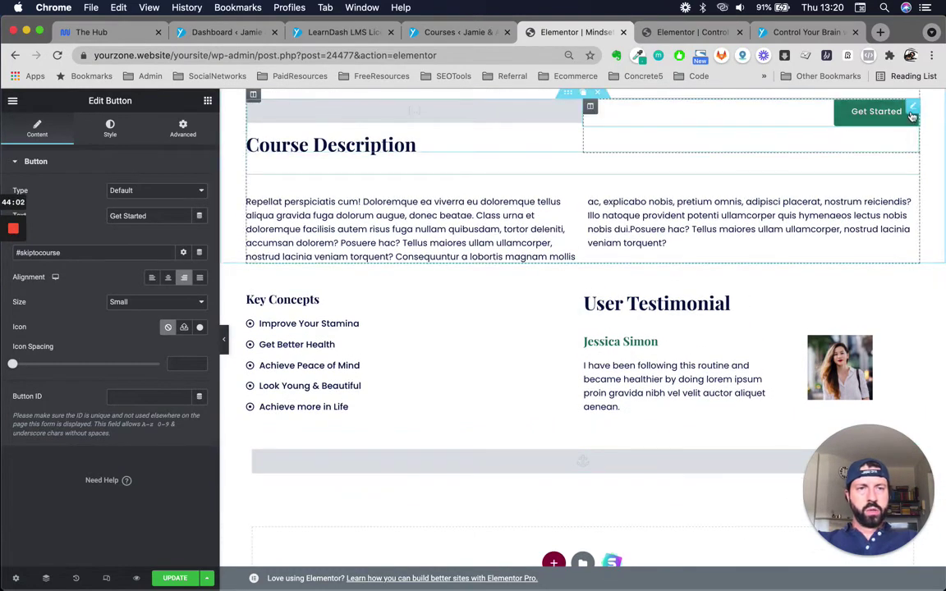
pyautogui.click(914, 112)
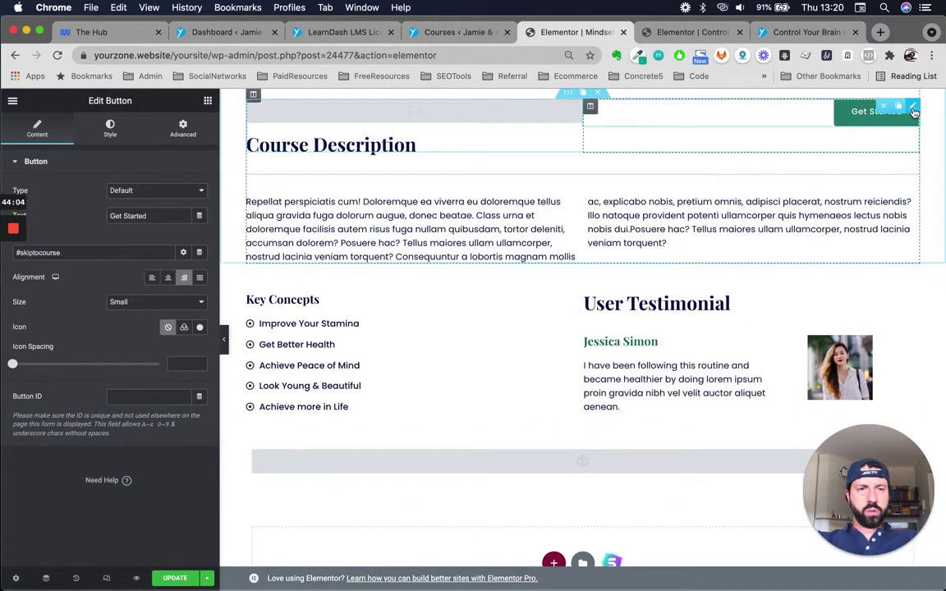
pyautogui.click(81, 254)
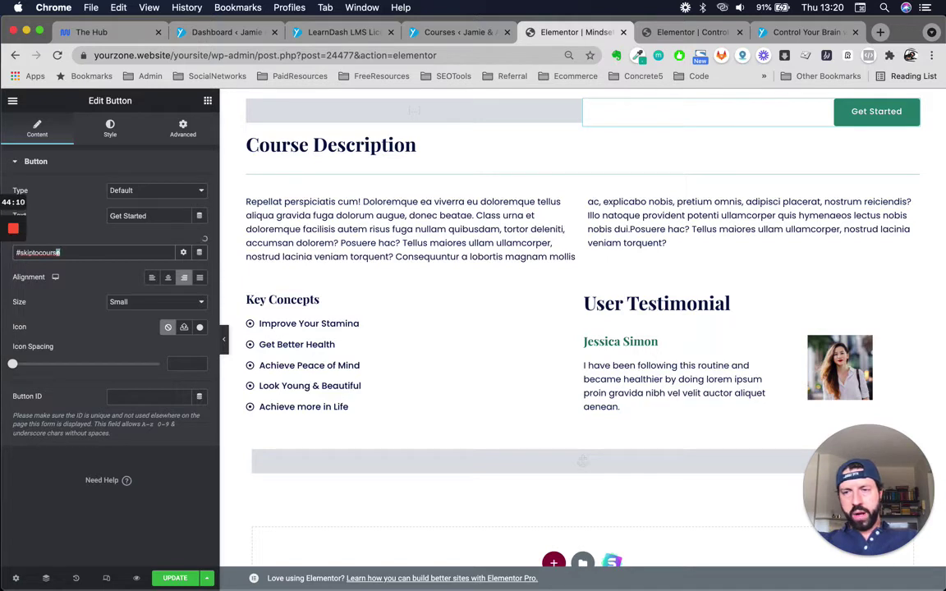
pyautogui.moveTo(59, 252); pyautogui.dragTo(46, 252)
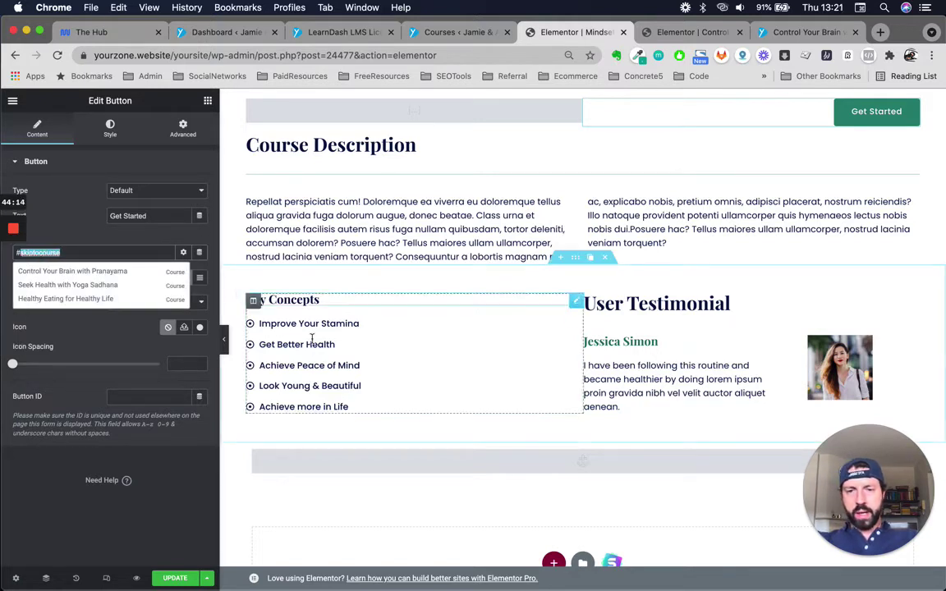
pyautogui.click(502, 468)
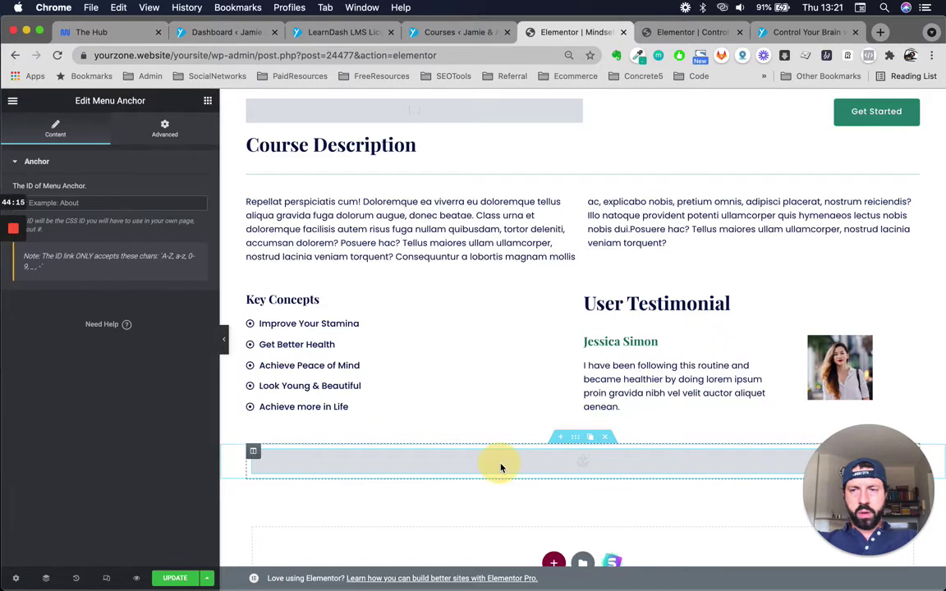
pyautogui.click(149, 198)
pyautogui.write('skiptocourse')
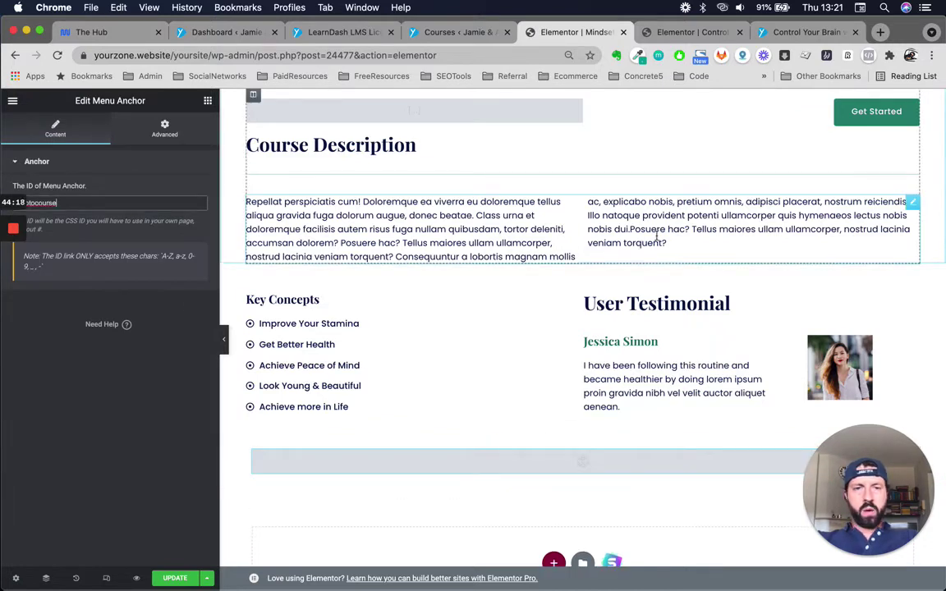
pyautogui.click(866, 115)
pyautogui.scroll(-3, 575, 244)
pyautogui.scroll(2, 574, 244)
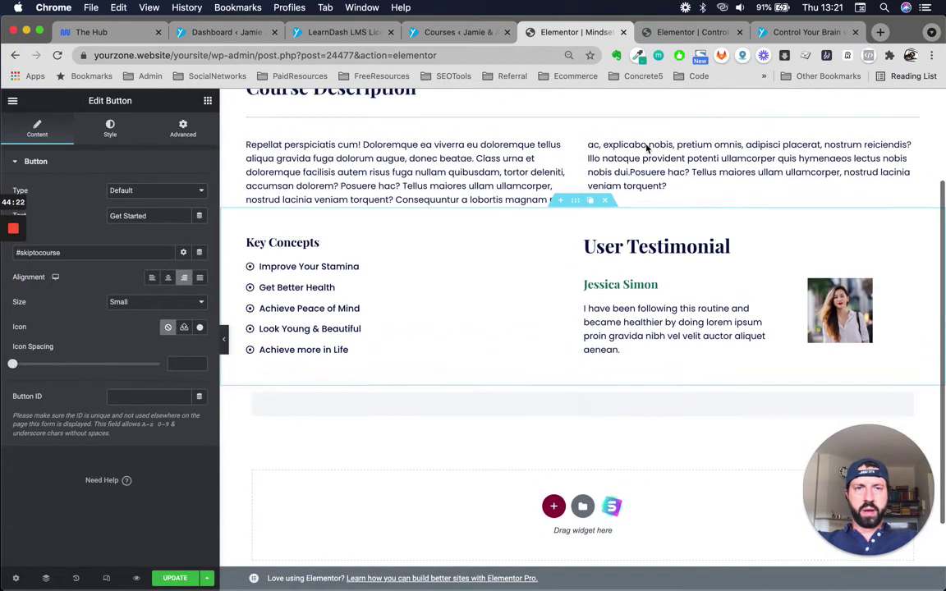
# Step: Examine the Pranayama course preview from its image and Get Started button down to the area below the Key Concepts and User Testimonial section
pyautogui.click(816, 35)
pyautogui.scroll(-2, 700, 304)
pyautogui.scroll(-4, 701, 305)
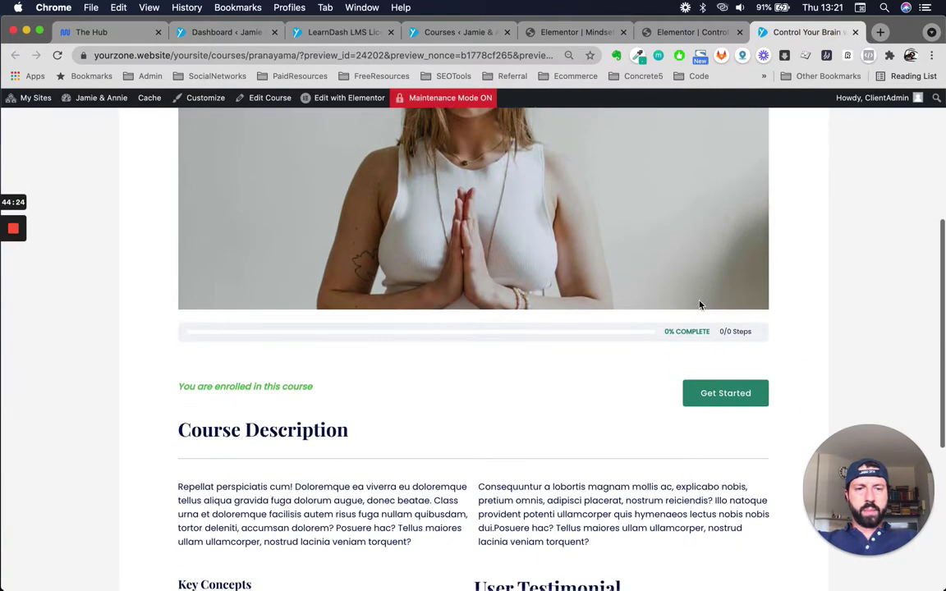
pyautogui.scroll(-3, 714, 308)
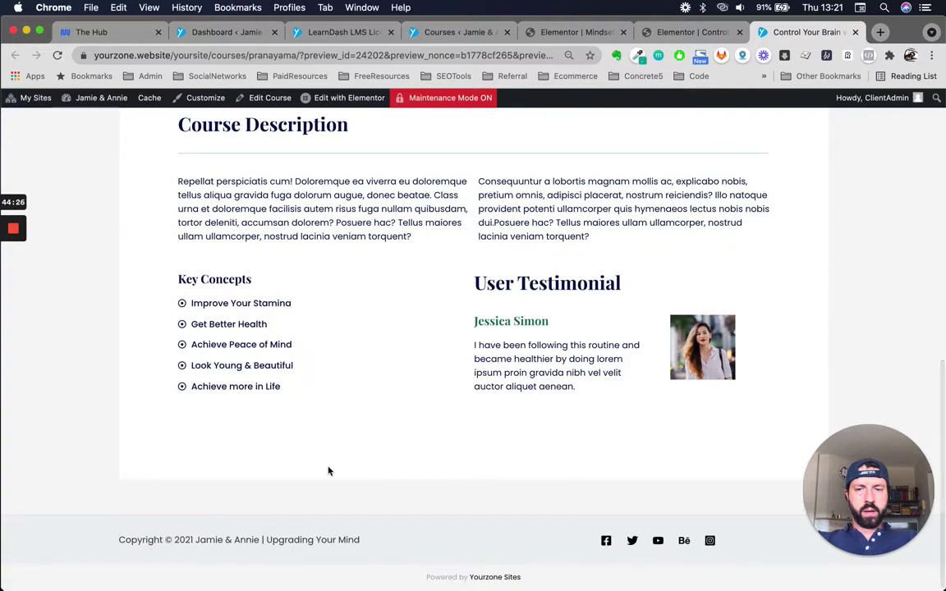
pyautogui.scroll(4, 393, 436)
pyautogui.scroll(6, 393, 436)
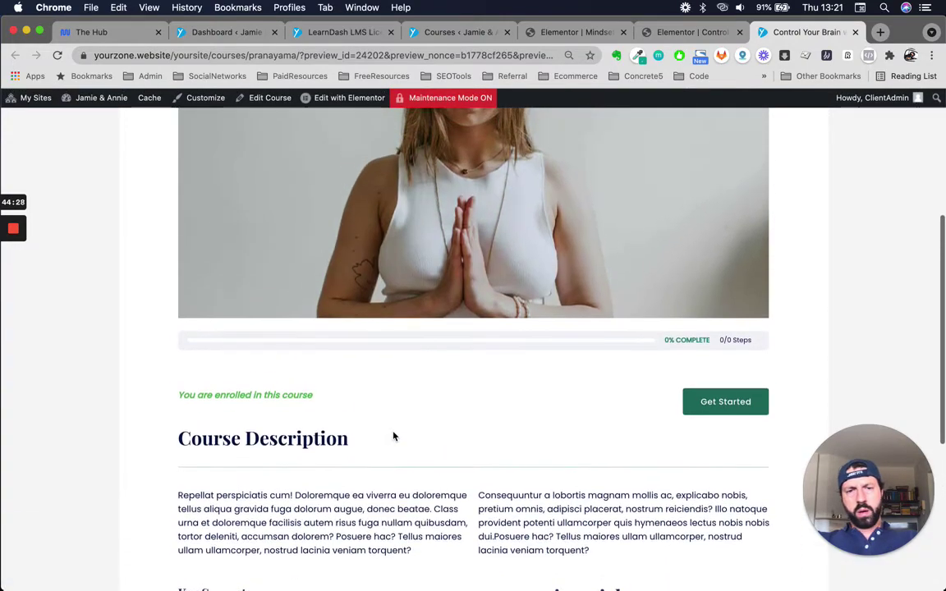
pyautogui.scroll(-5, 499, 503)
pyautogui.scroll(-5, 499, 504)
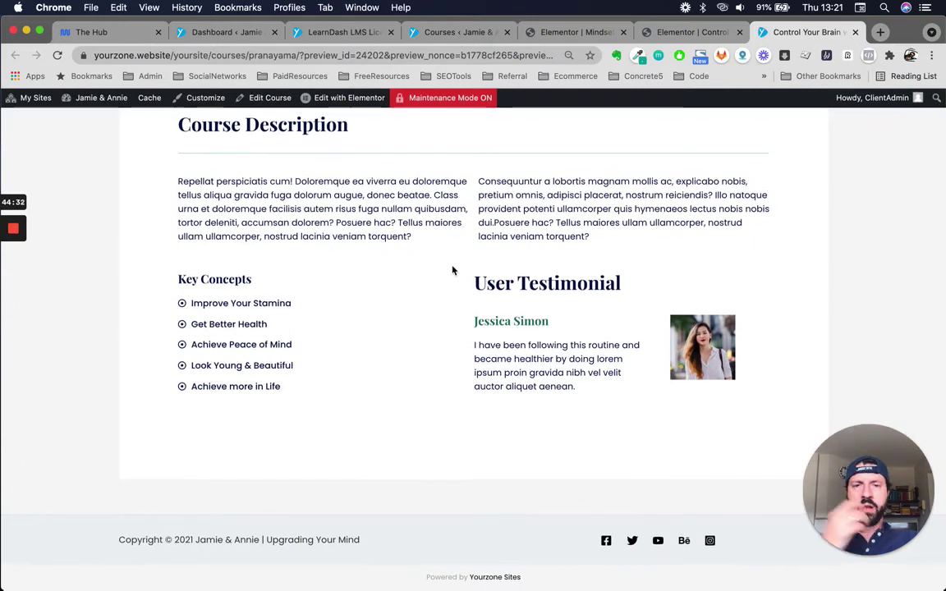
pyautogui.scroll(2, 453, 270)
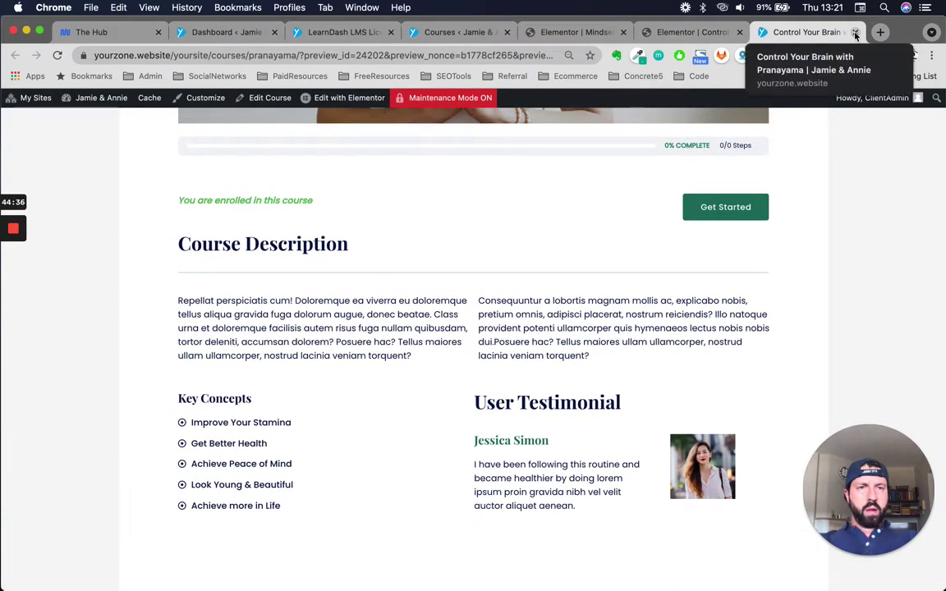
# Step: Close the Pranayama course preview and its Elementor editor, returning to the Mindset 101 page
pyautogui.click(854, 32)
pyautogui.scroll(10, 711, 238)
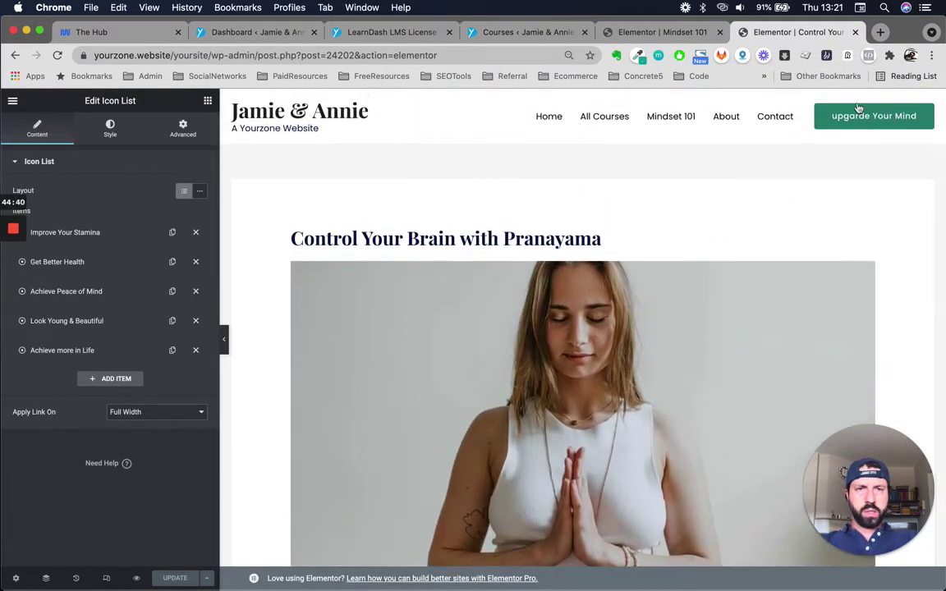
pyautogui.click(855, 32)
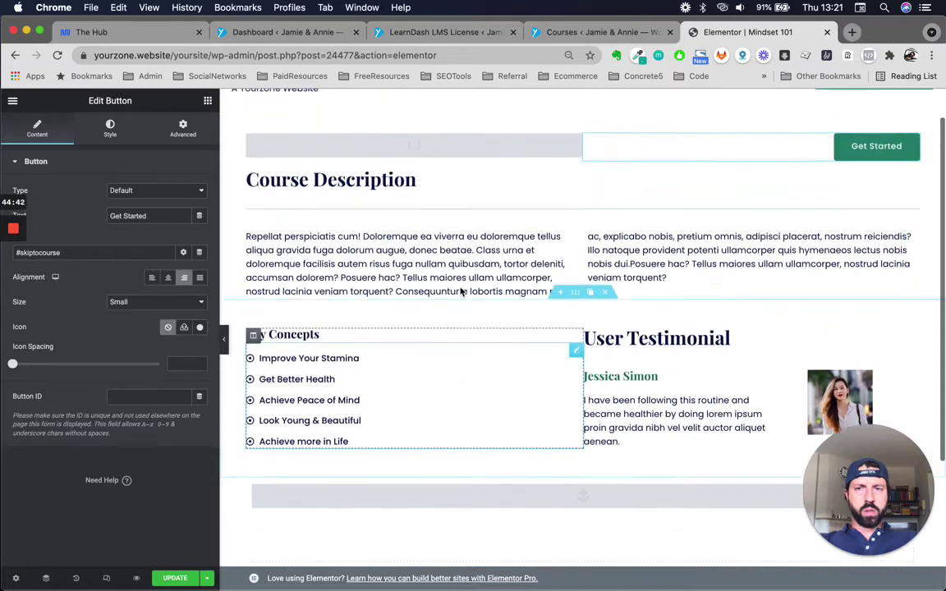
# Step: Save the Mindset 101 page's changes and check its layout in a preview
pyautogui.scroll(-5, 617, 414)
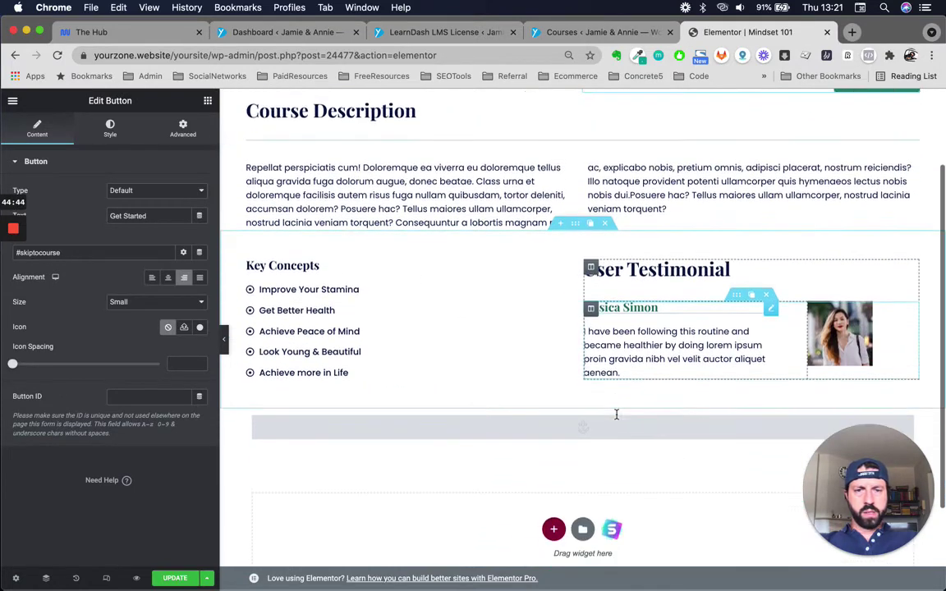
pyautogui.click(174, 579)
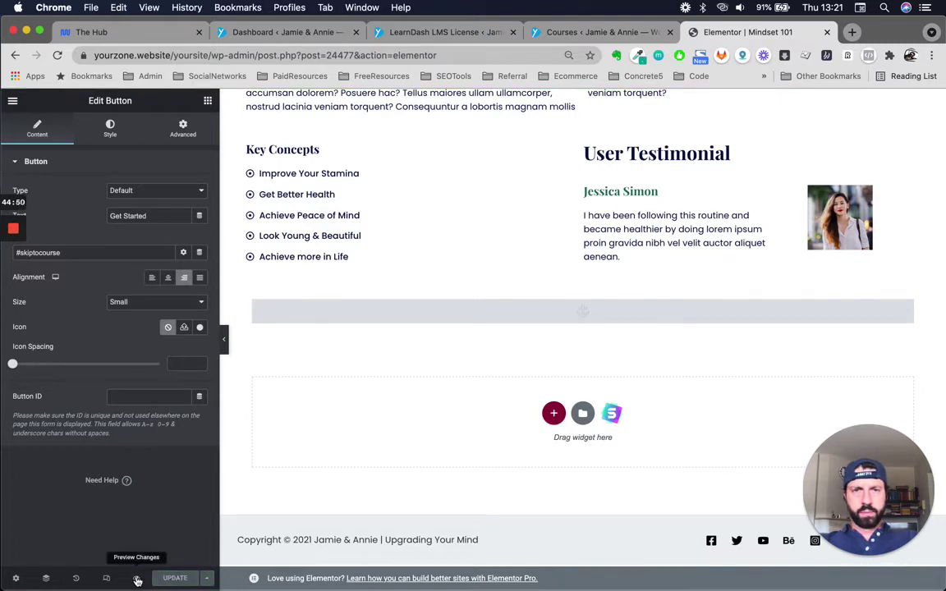
pyautogui.click(137, 580)
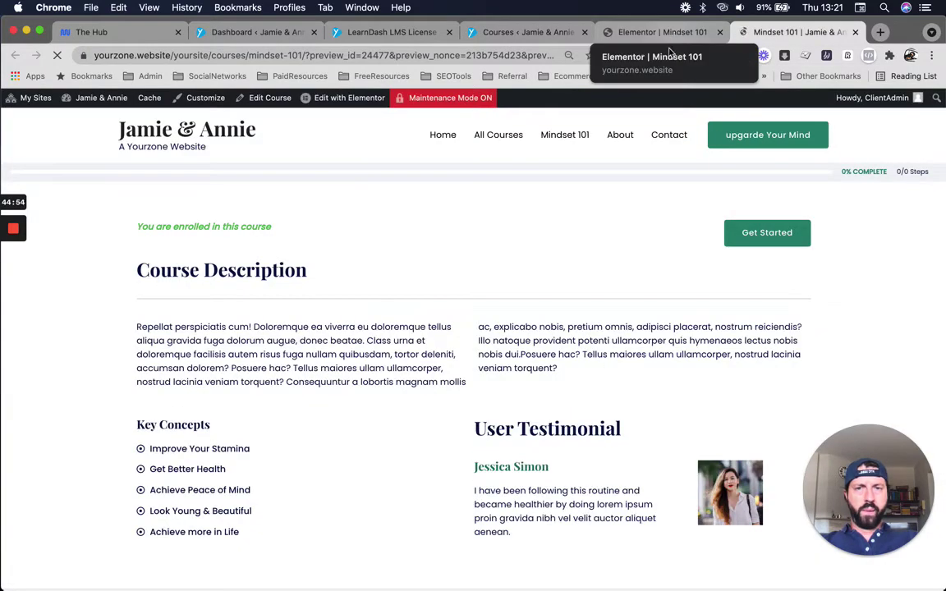
pyautogui.scroll(-2, 540, 383)
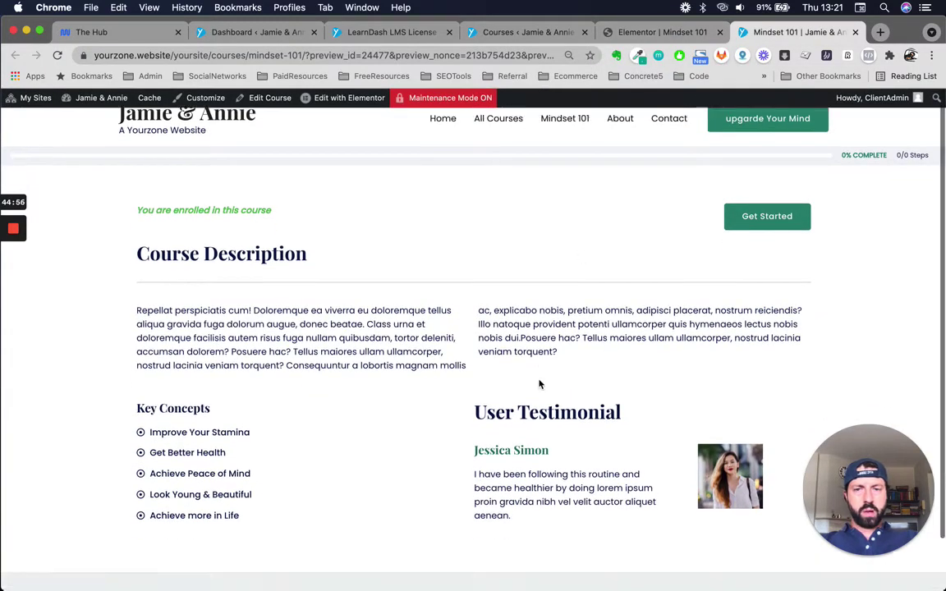
pyautogui.scroll(2, 540, 383)
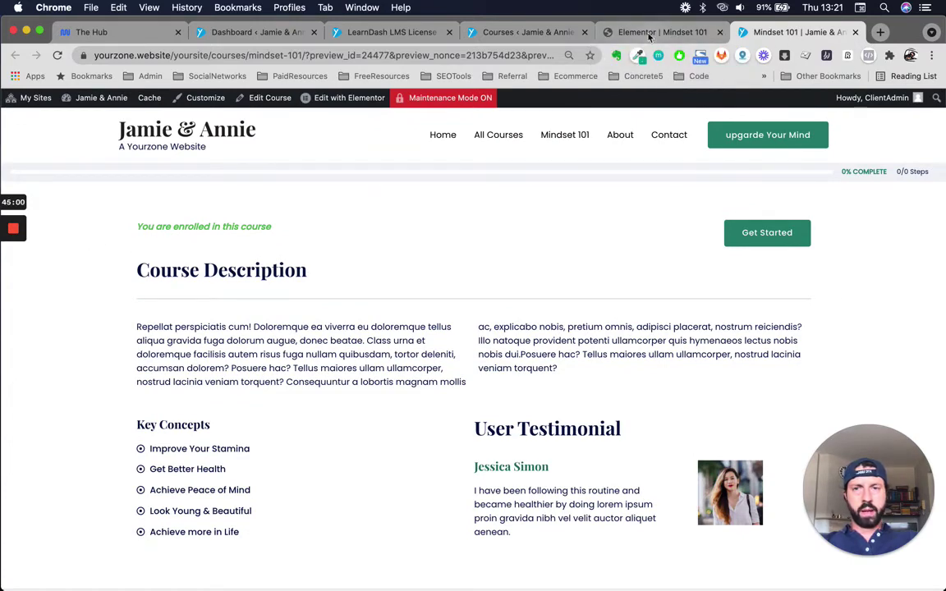
# Step: Set the featured image of the Mindset 101 course to course3-lesson3.jpg from the media library in the Elementor post settings
pyautogui.click(649, 37)
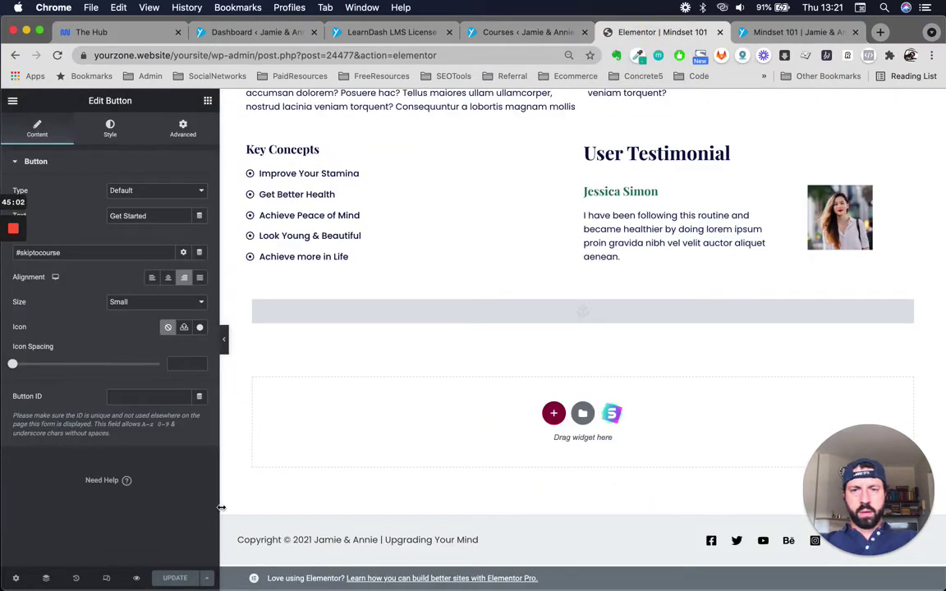
pyautogui.click(15, 578)
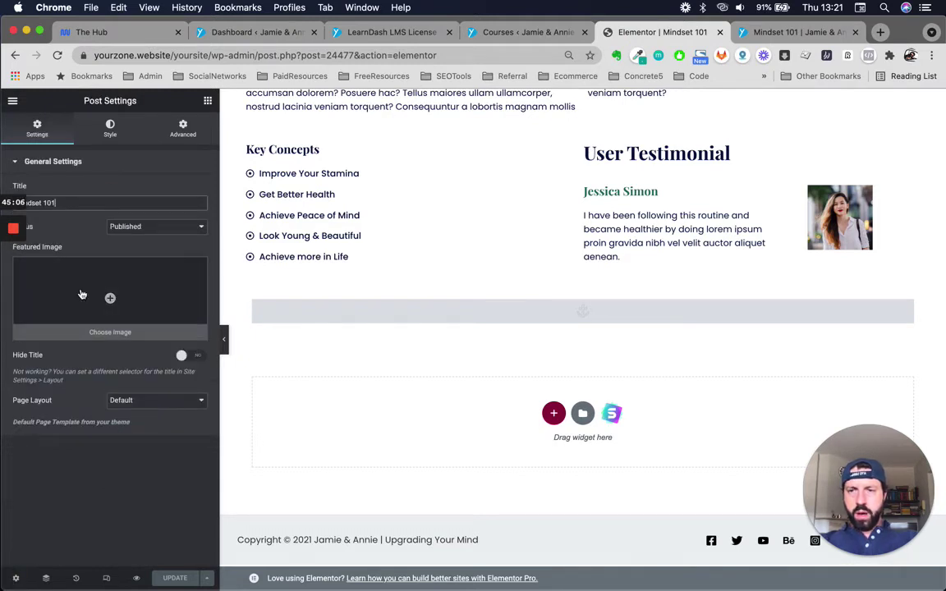
pyautogui.tripleClick(67, 201)
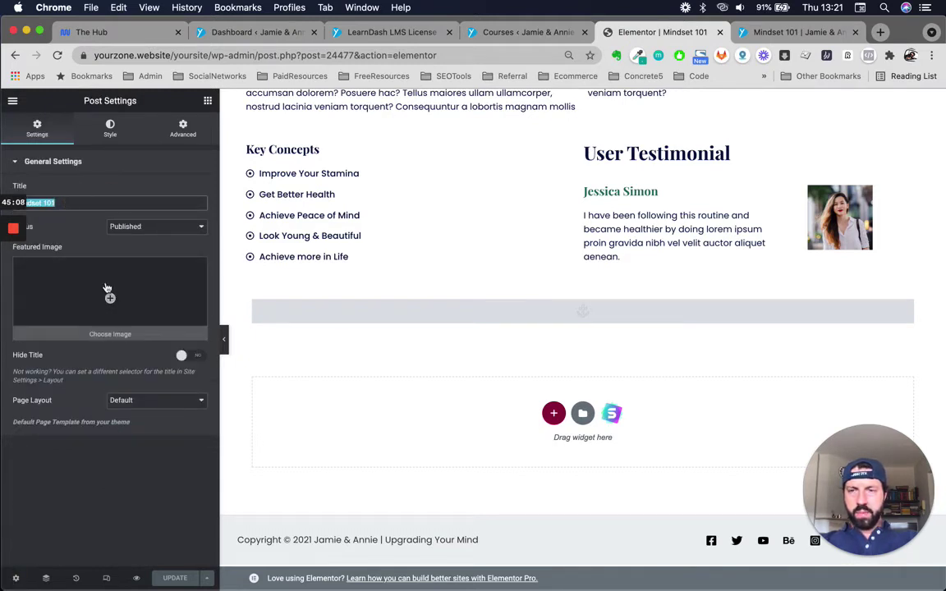
pyautogui.click(112, 293)
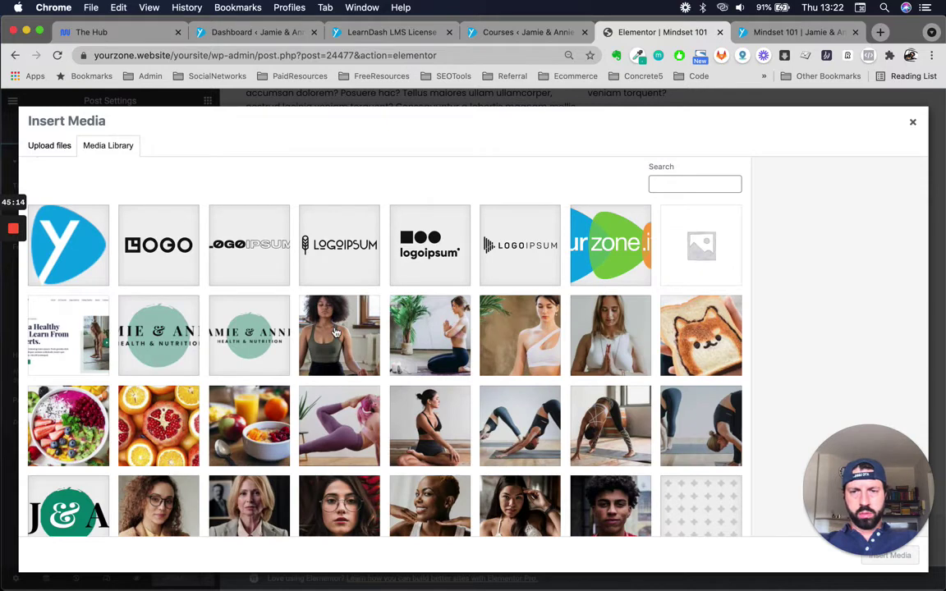
pyautogui.click(335, 332)
pyautogui.moveTo(839, 446); pyautogui.dragTo(800, 411)
pyautogui.click(891, 556)
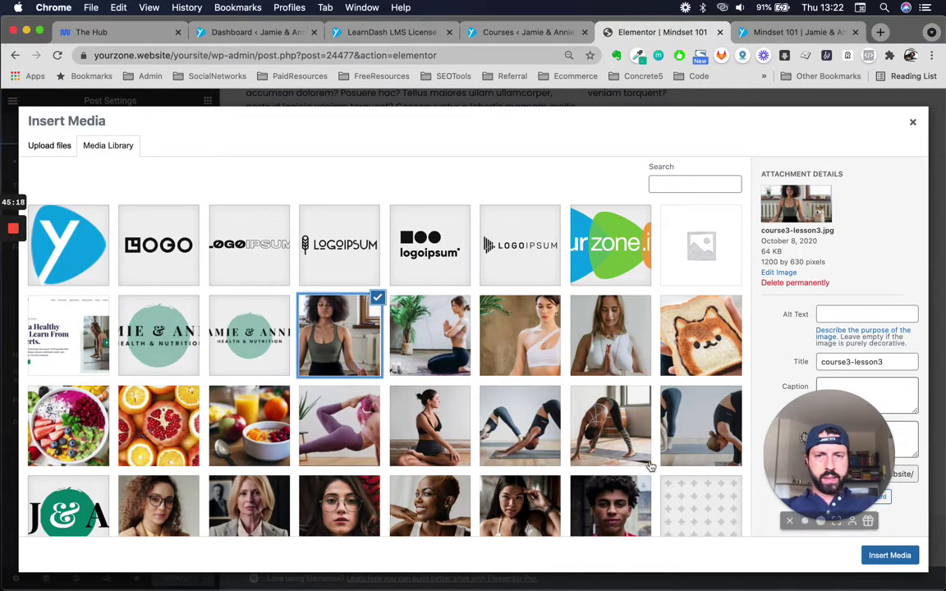
pyautogui.click(867, 554)
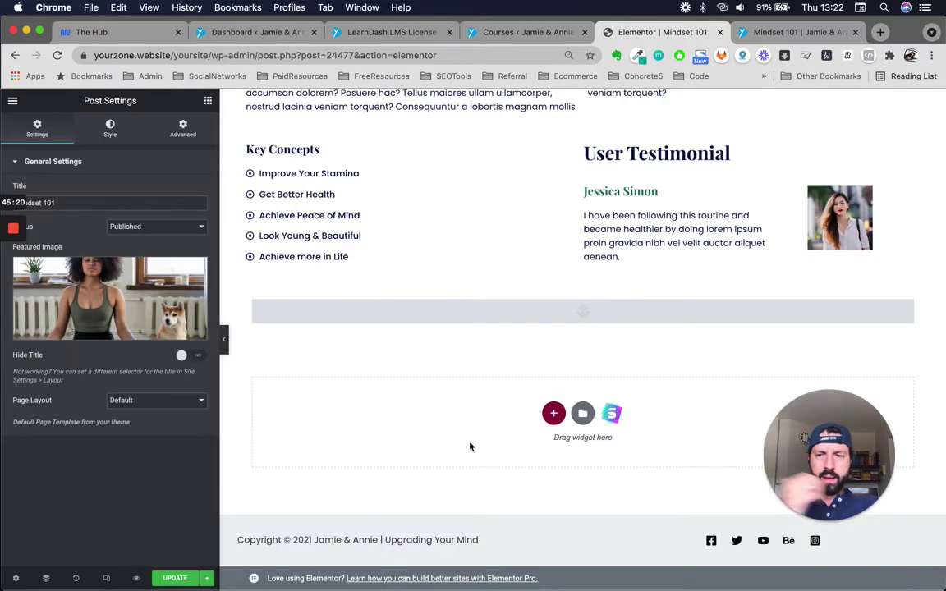
# Step: Save the Mindset 101 course with its new featured image
pyautogui.click(193, 358)
pyautogui.scroll(3, 296, 297)
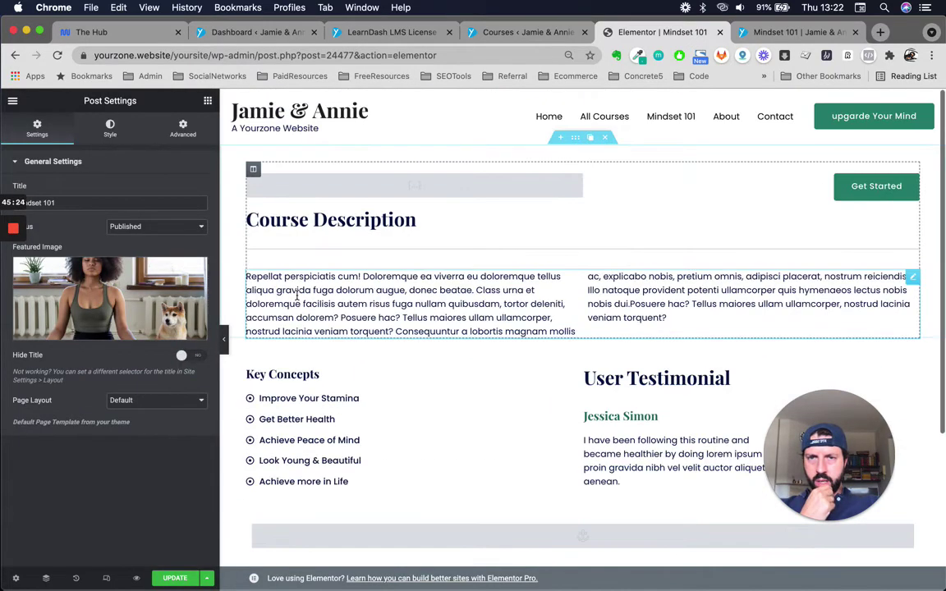
pyautogui.click(144, 230)
pyautogui.click(175, 580)
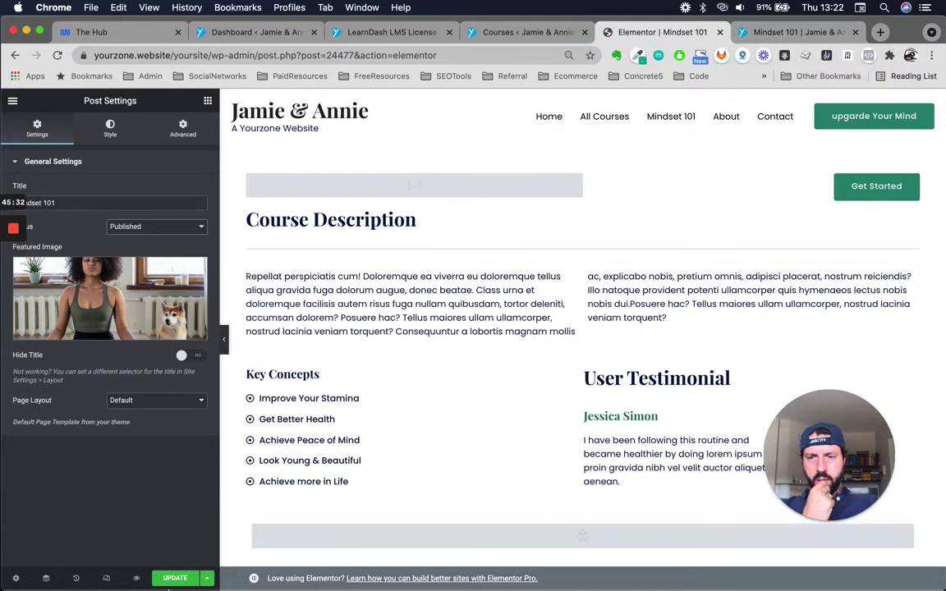
pyautogui.click(175, 578)
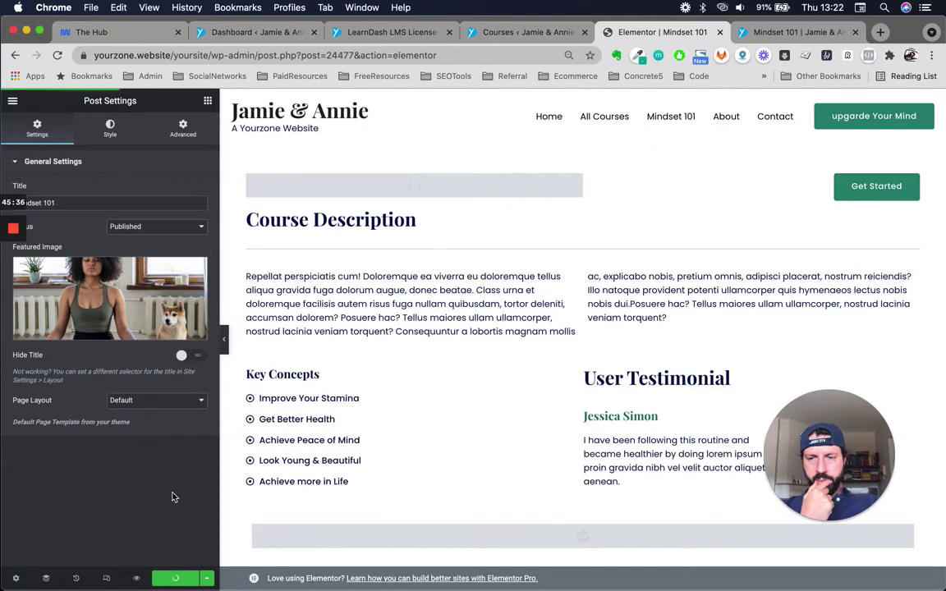
# Step: Open the Mindset 101 course preview and clear its cache
pyautogui.click(792, 32)
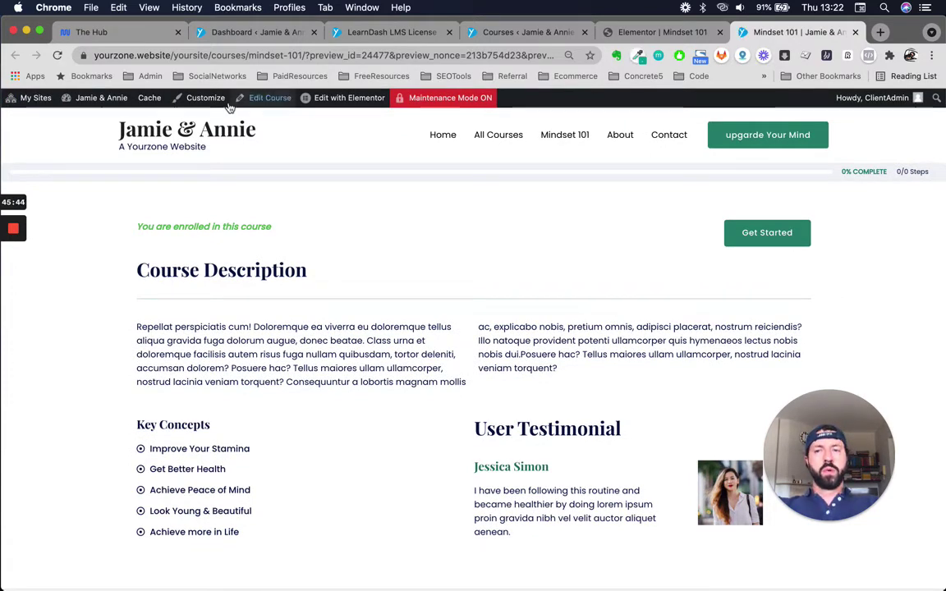
pyautogui.moveTo(150, 99)
pyautogui.click(151, 120)
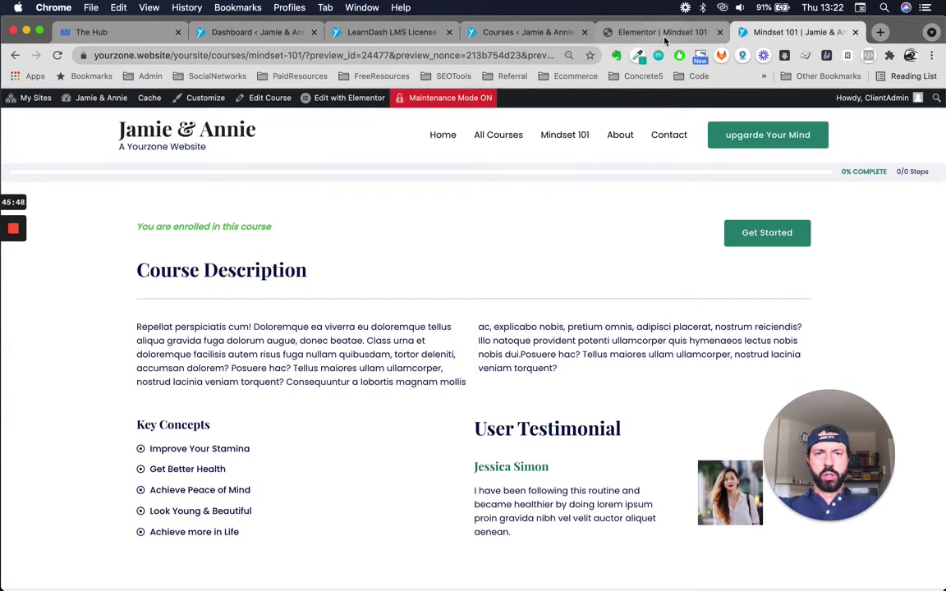
# Step: Try the Elementor Full Width page layout for the course, save it and check the course preview
pyautogui.click(663, 34)
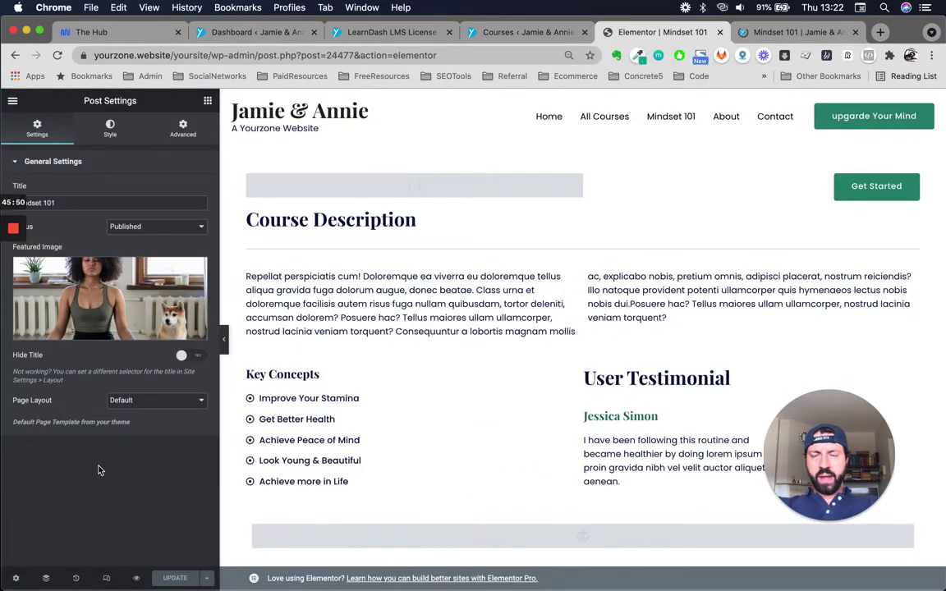
pyautogui.click(124, 400)
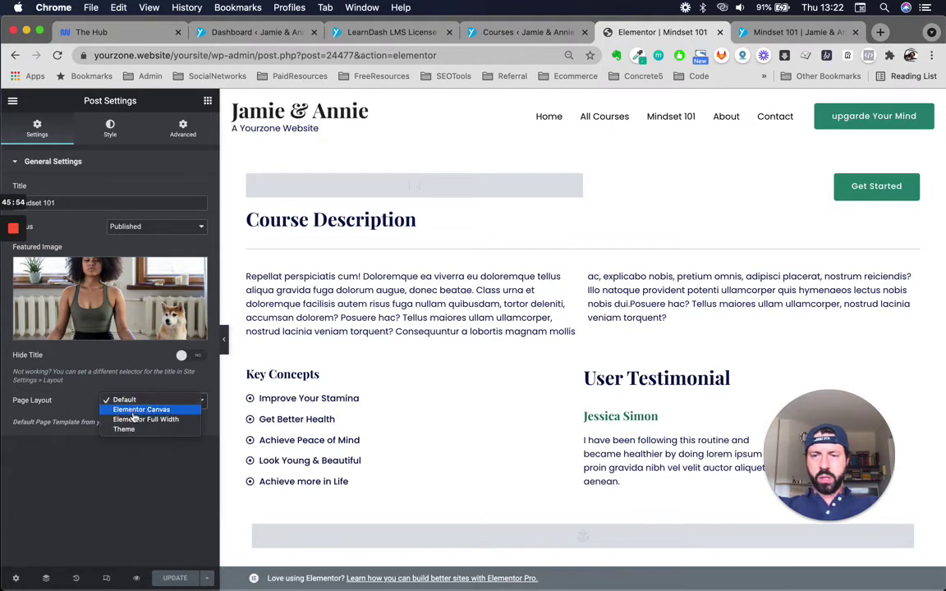
pyautogui.click(132, 419)
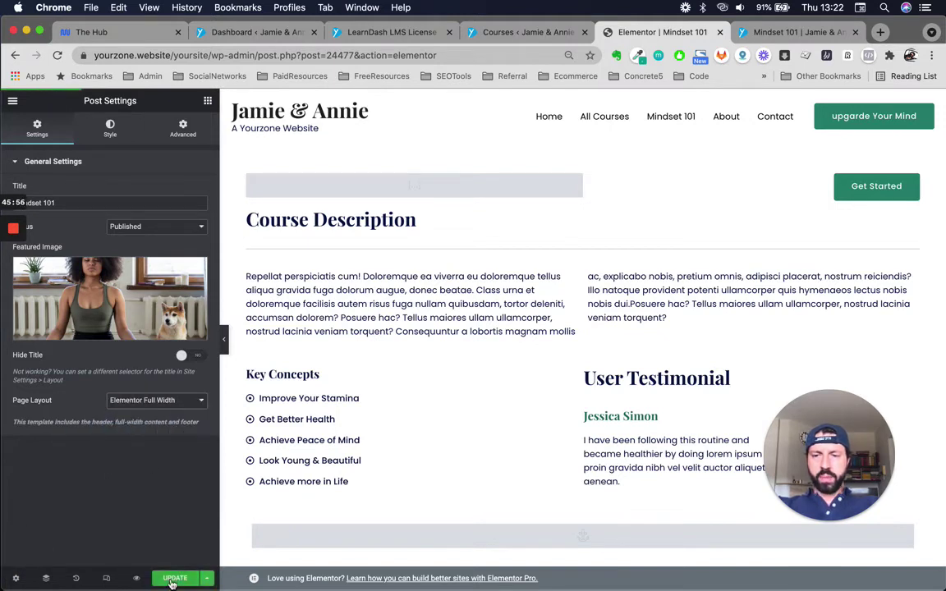
pyautogui.click(173, 578)
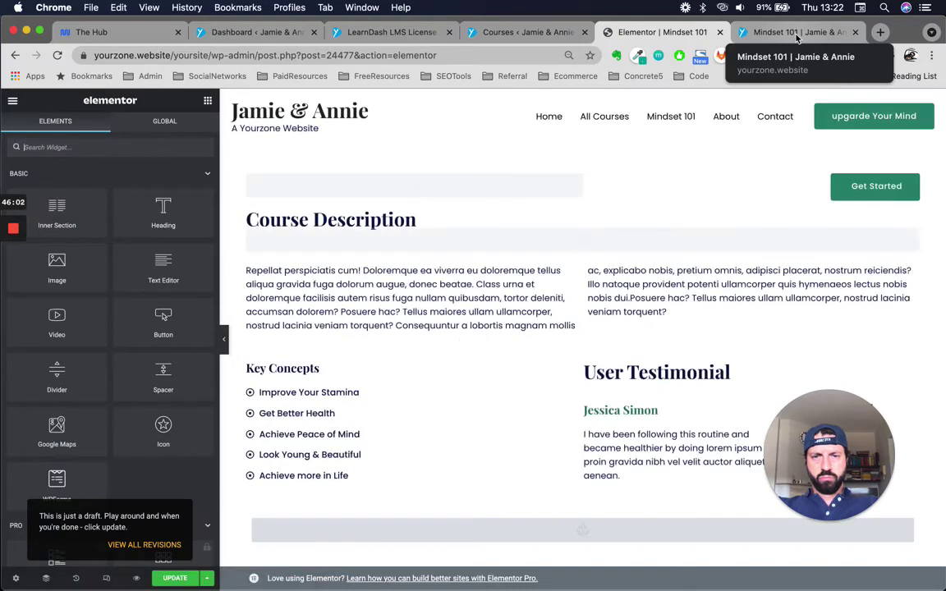
pyautogui.click(796, 34)
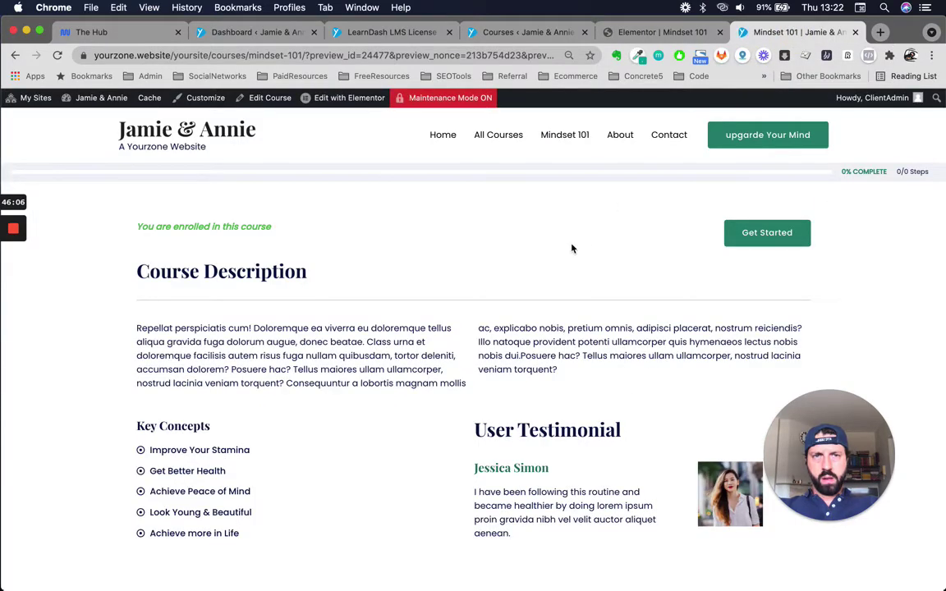
pyautogui.scroll(-2, 564, 274)
pyautogui.scroll(2, 547, 308)
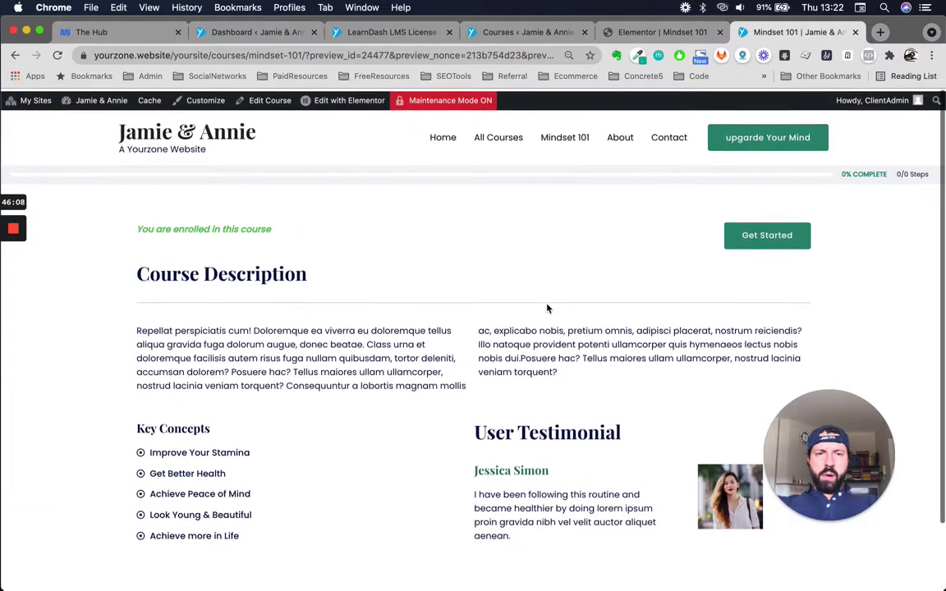
# Step: Set the course's page layout to Default in the Elementor post settings and update the course
pyautogui.click(661, 35)
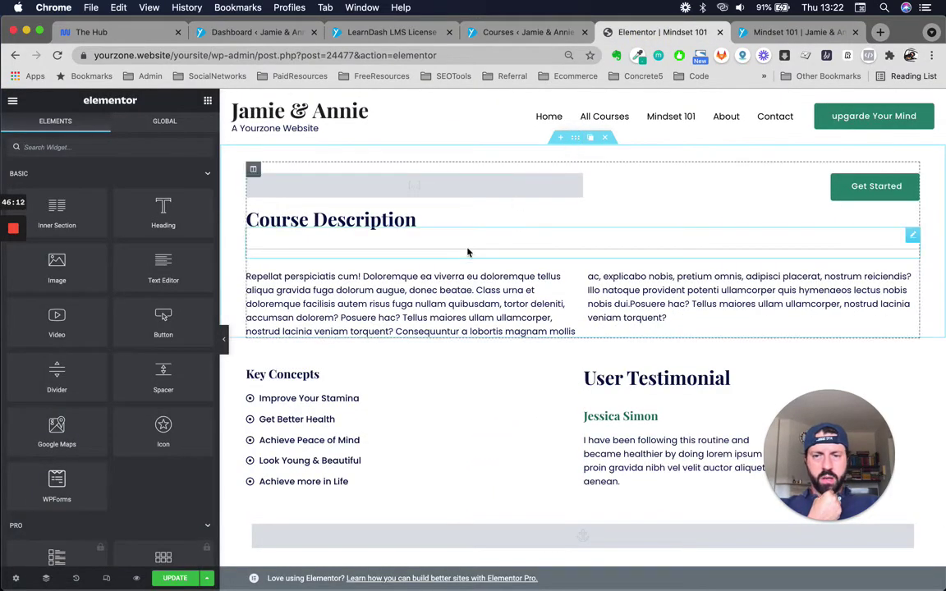
pyautogui.click(16, 580)
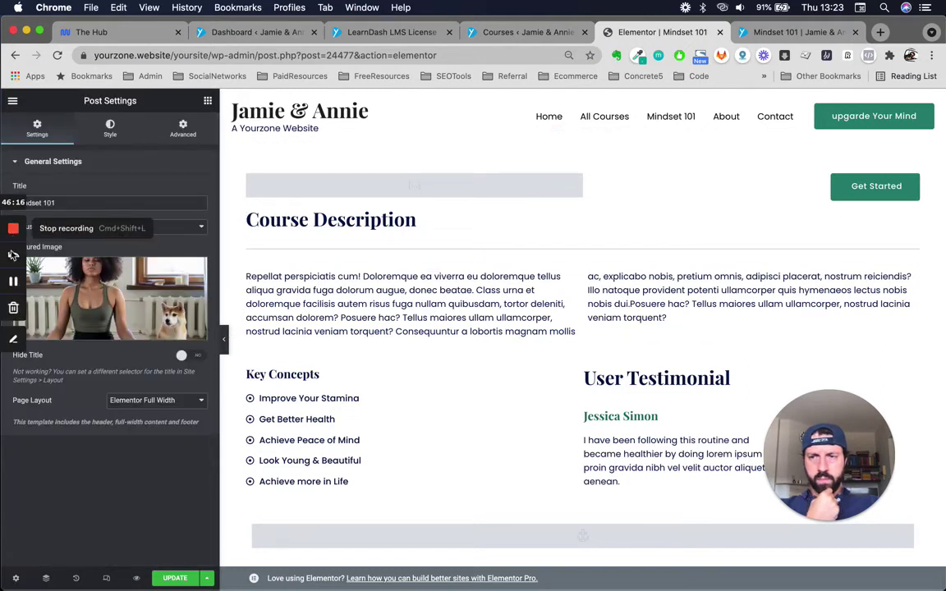
pyautogui.click(12, 283)
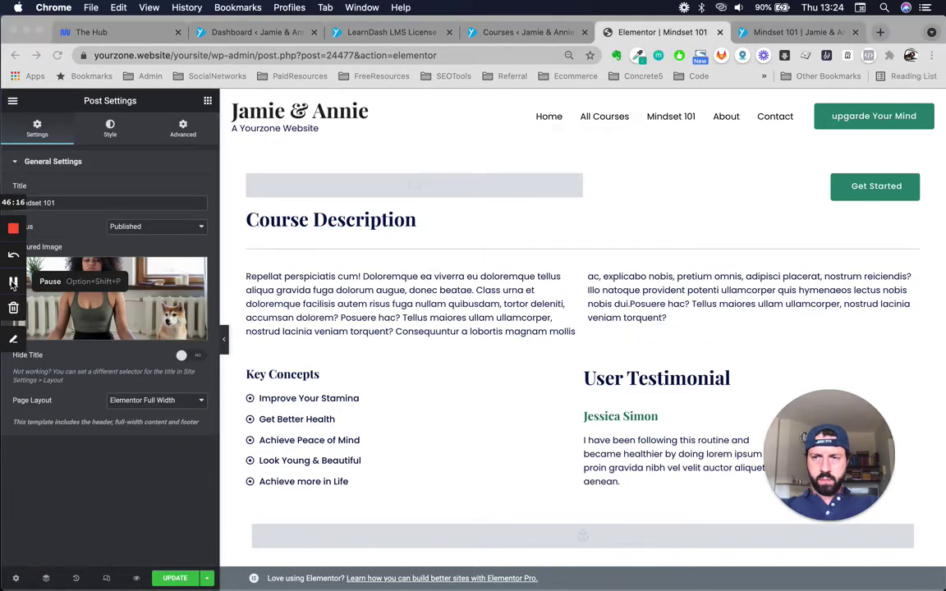
pyautogui.click(175, 401)
pyautogui.click(192, 404)
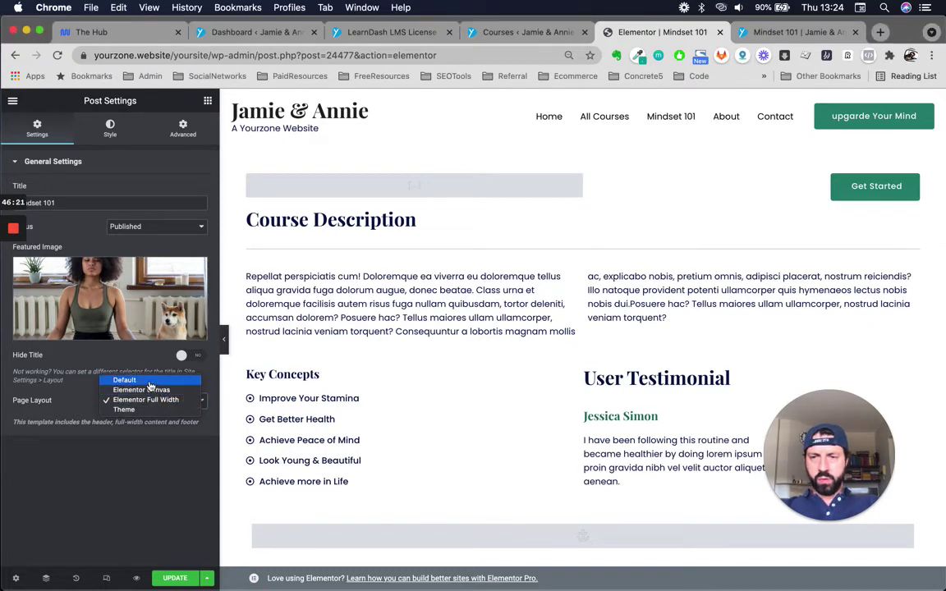
pyautogui.click(145, 378)
pyautogui.click(175, 579)
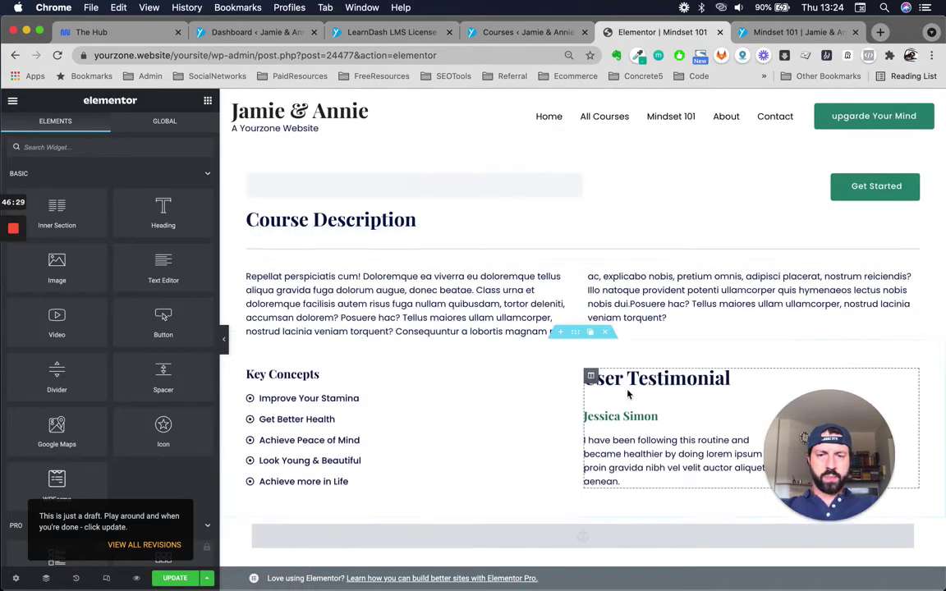
pyautogui.scroll(-5, 588, 377)
pyautogui.scroll(5, 589, 333)
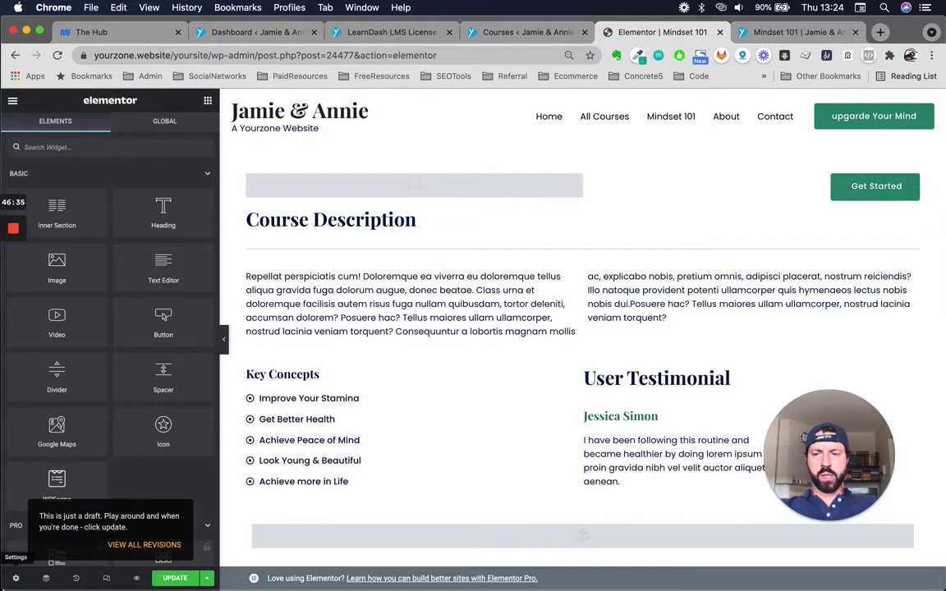
# Step: Save the pending course changes and exit Elementor to the course's WordPress edit screen
pyautogui.click(14, 579)
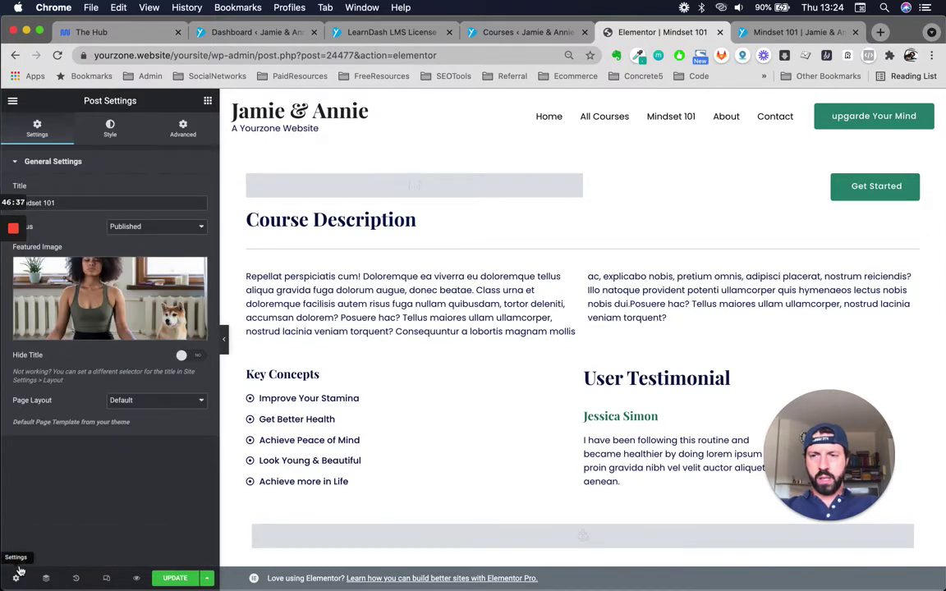
pyautogui.click(14, 101)
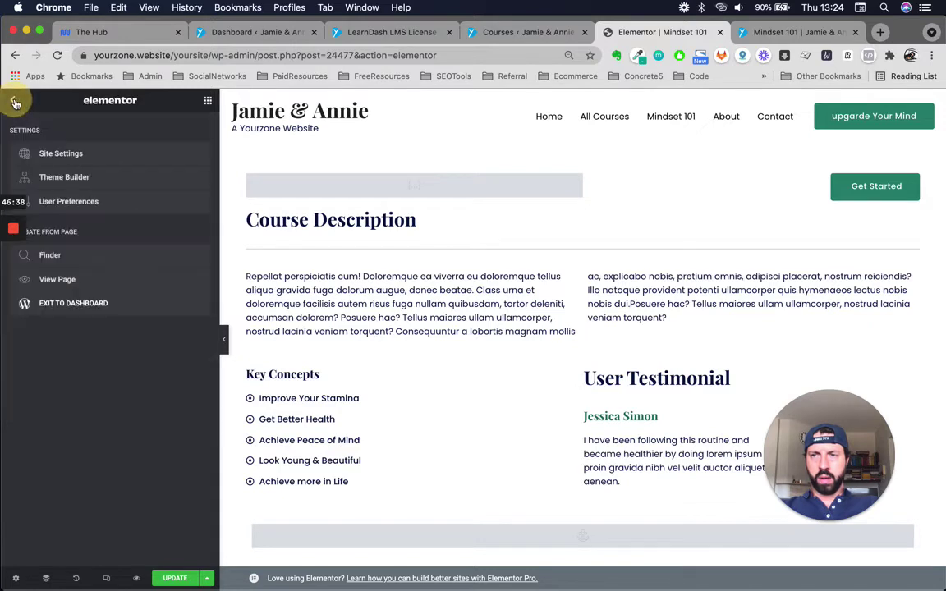
pyautogui.click(68, 306)
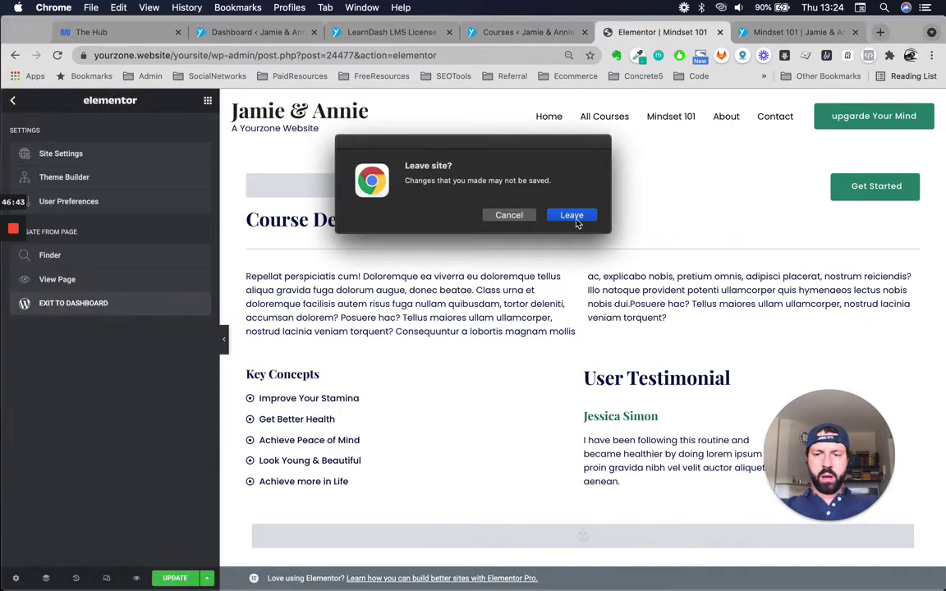
pyautogui.click(509, 216)
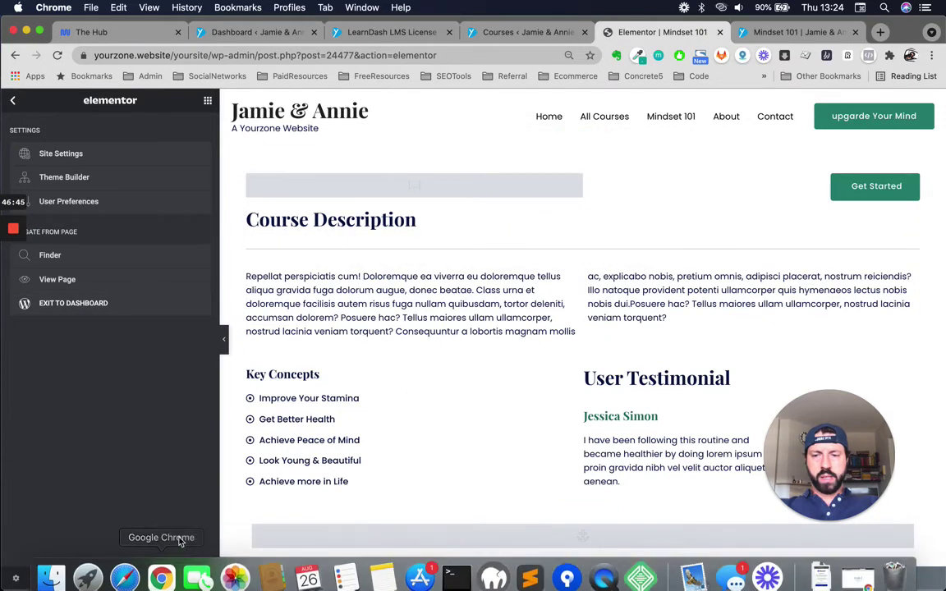
pyautogui.click(173, 578)
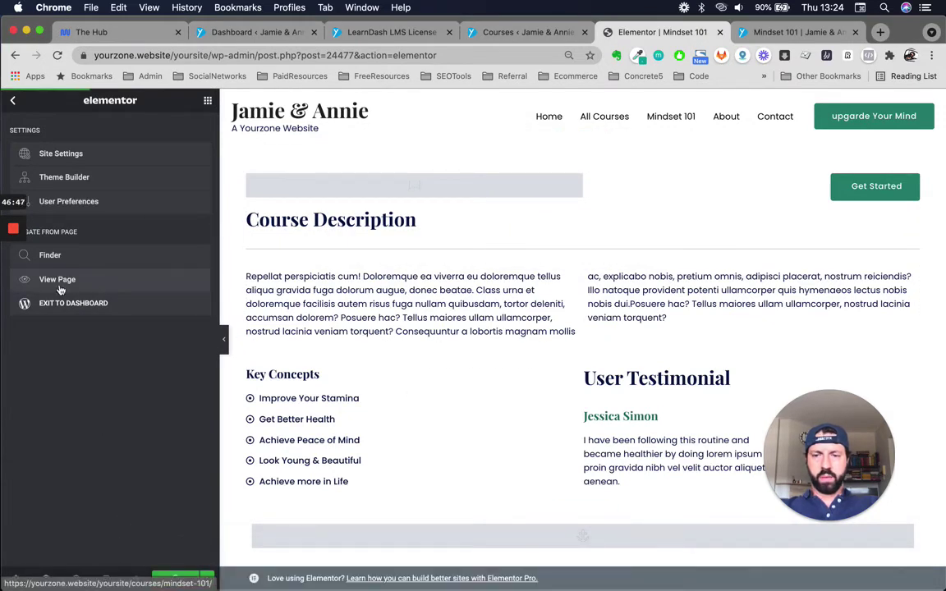
pyautogui.click(93, 312)
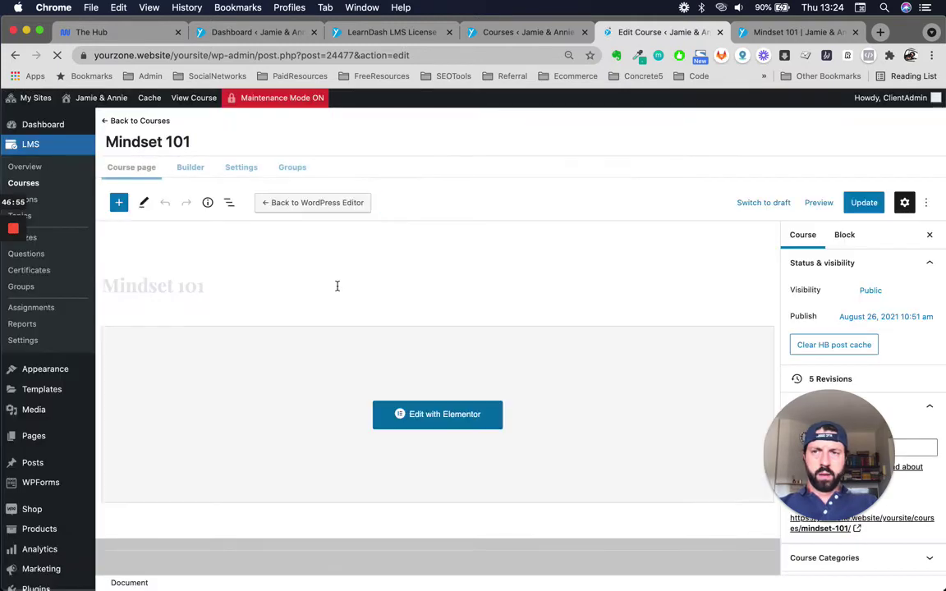
# Step: Turn off Disable Title and Disable Featured Image in the course's Astra Settings
pyautogui.moveTo(836, 441); pyautogui.dragTo(657, 206)
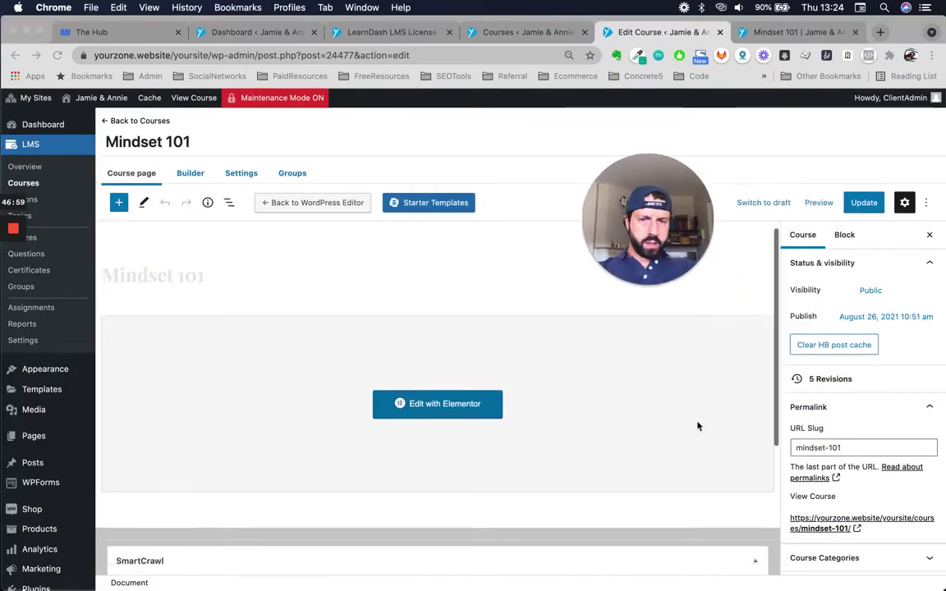
pyautogui.scroll(-3, 854, 456)
pyautogui.scroll(-10, 856, 451)
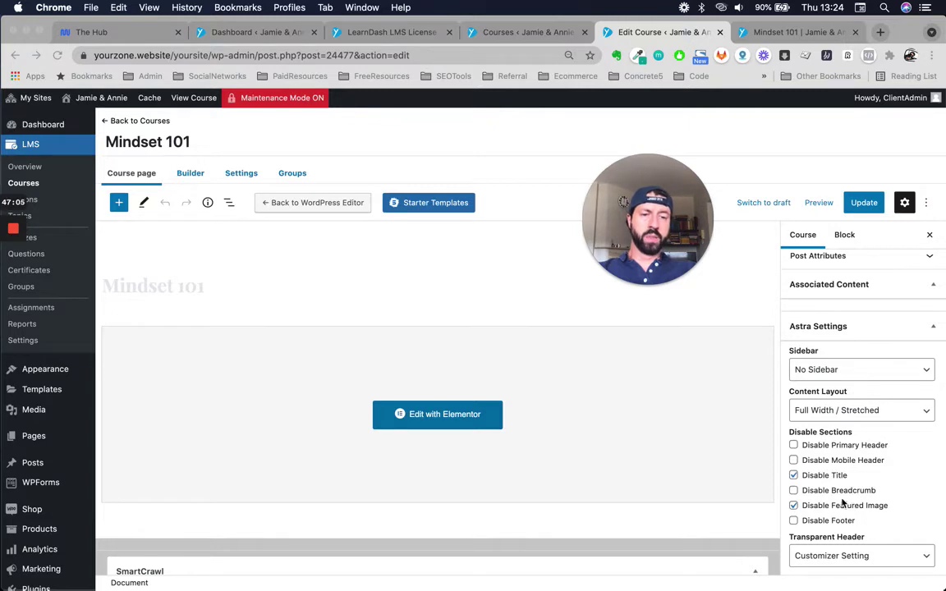
pyautogui.click(794, 477)
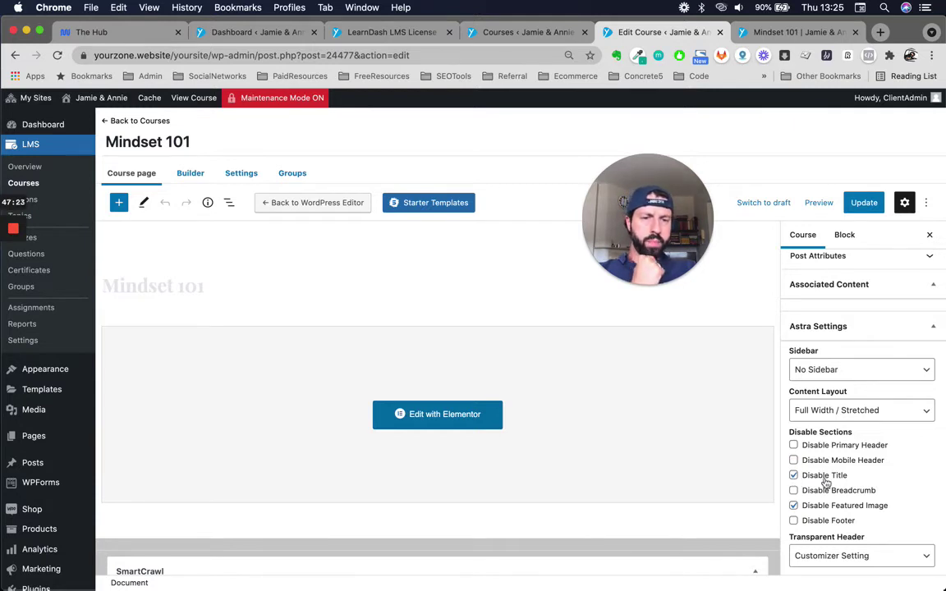
pyautogui.click(793, 476)
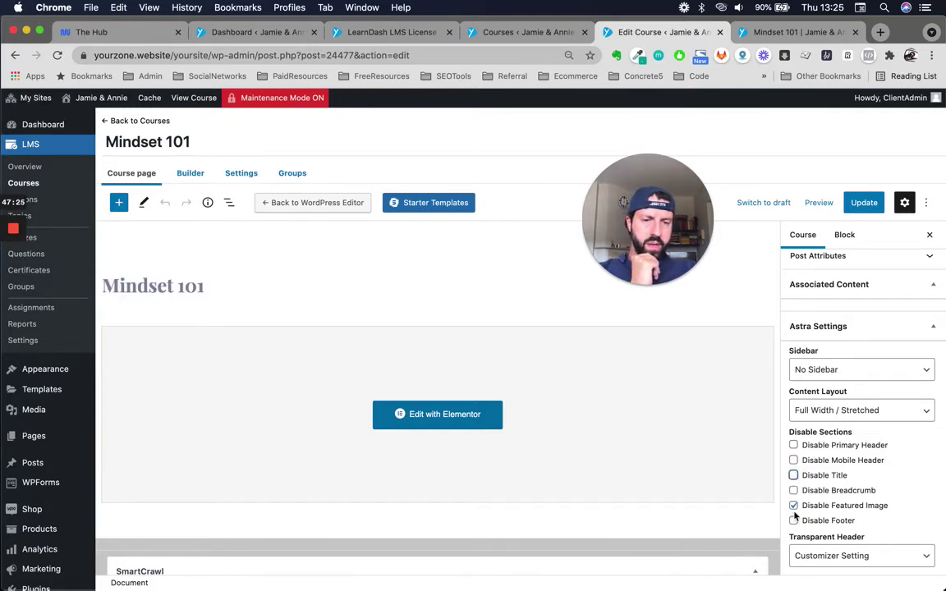
pyautogui.click(794, 509)
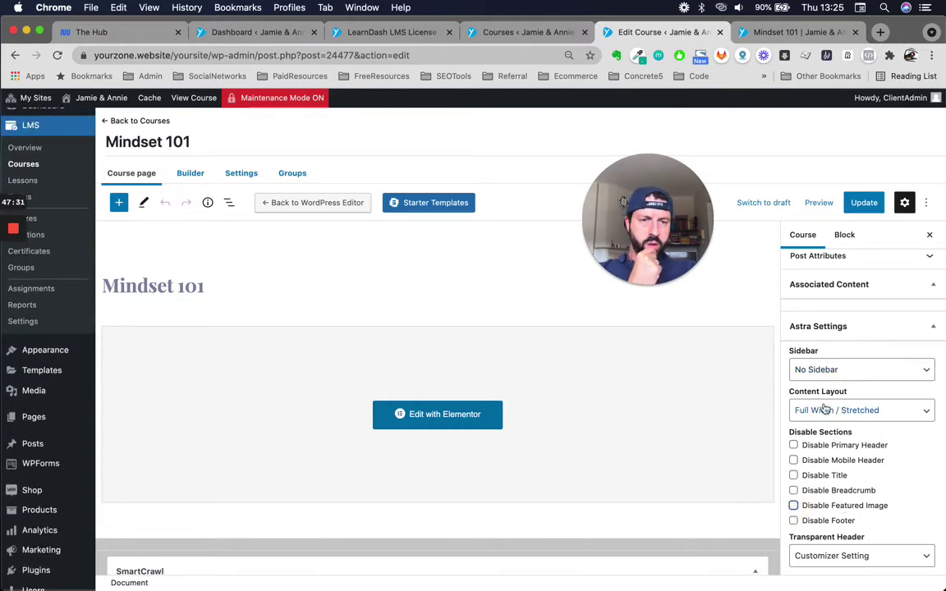
pyautogui.scroll(-5, 627, 483)
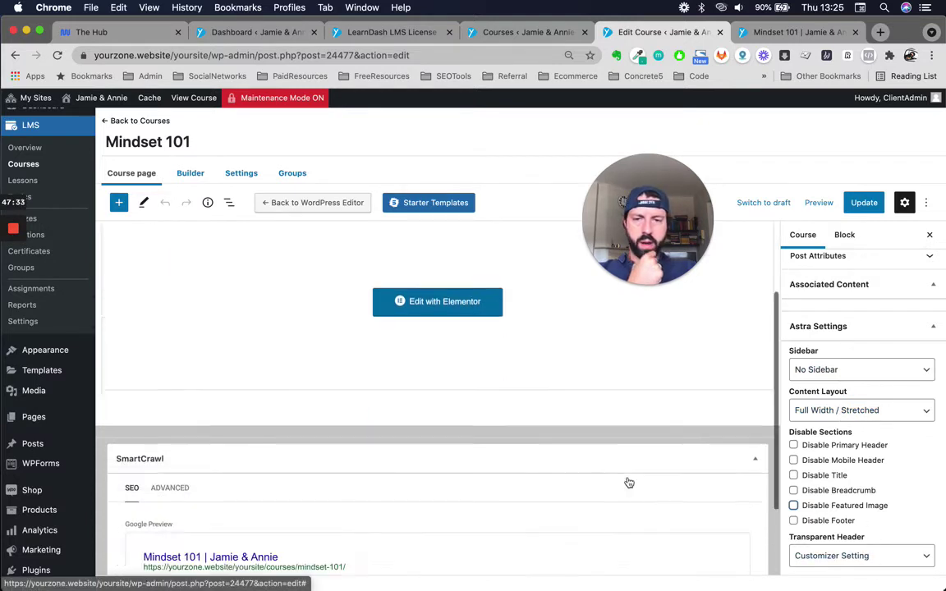
# Step: Update the Mindset 101 course and check its title and featured image in the front-end preview
pyautogui.scroll(5, 627, 479)
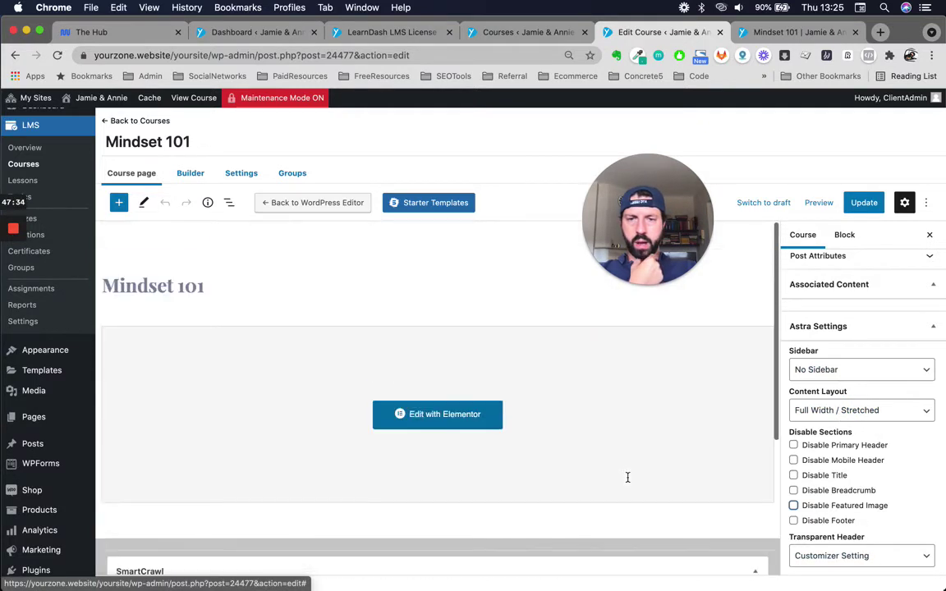
pyautogui.click(864, 204)
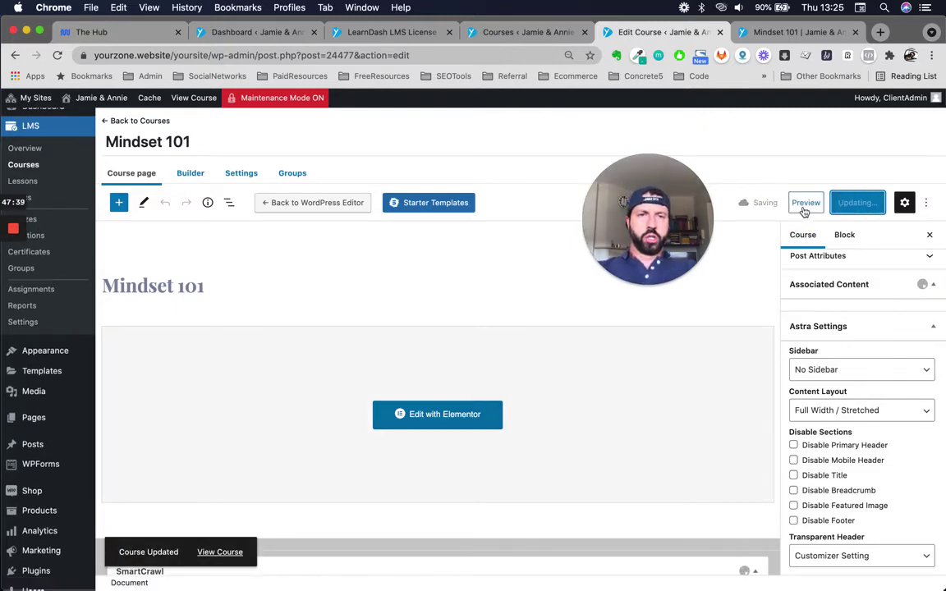
pyautogui.click(805, 204)
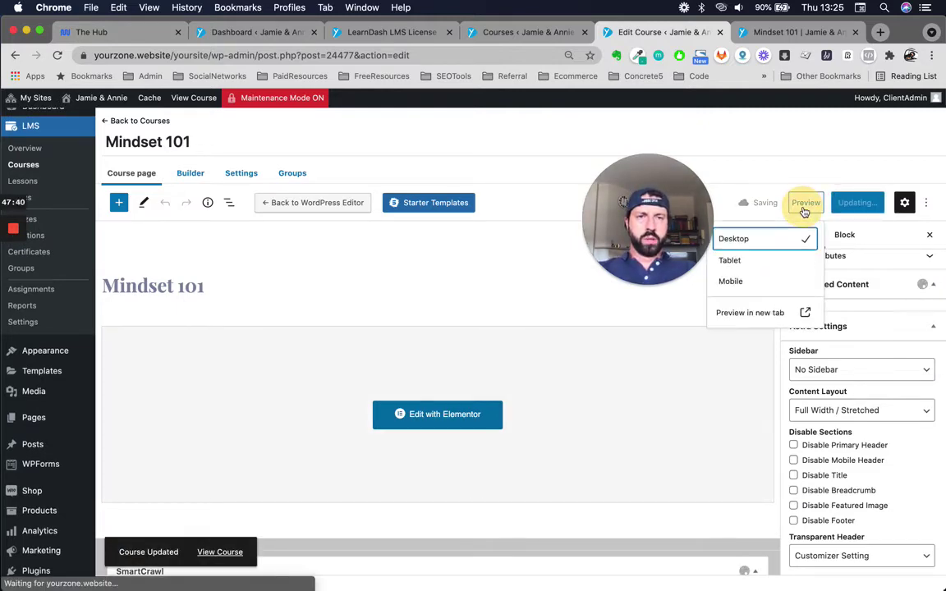
pyautogui.click(795, 31)
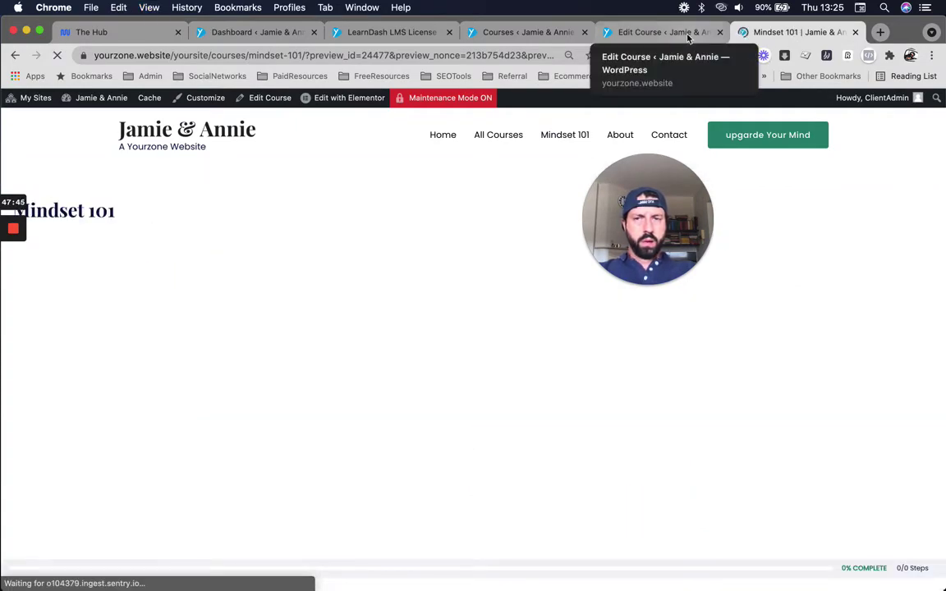
pyautogui.scroll(-5, 567, 375)
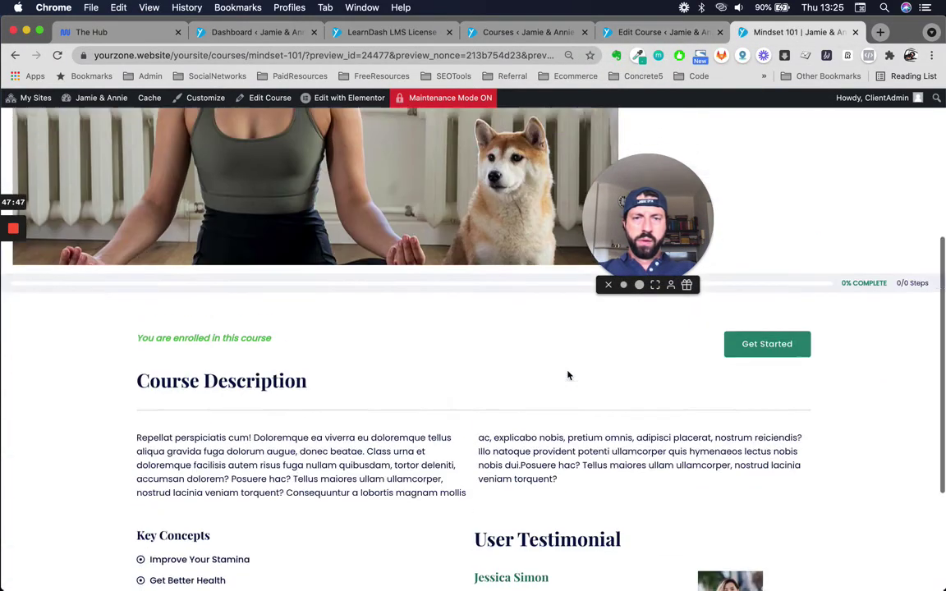
pyautogui.scroll(5, 568, 376)
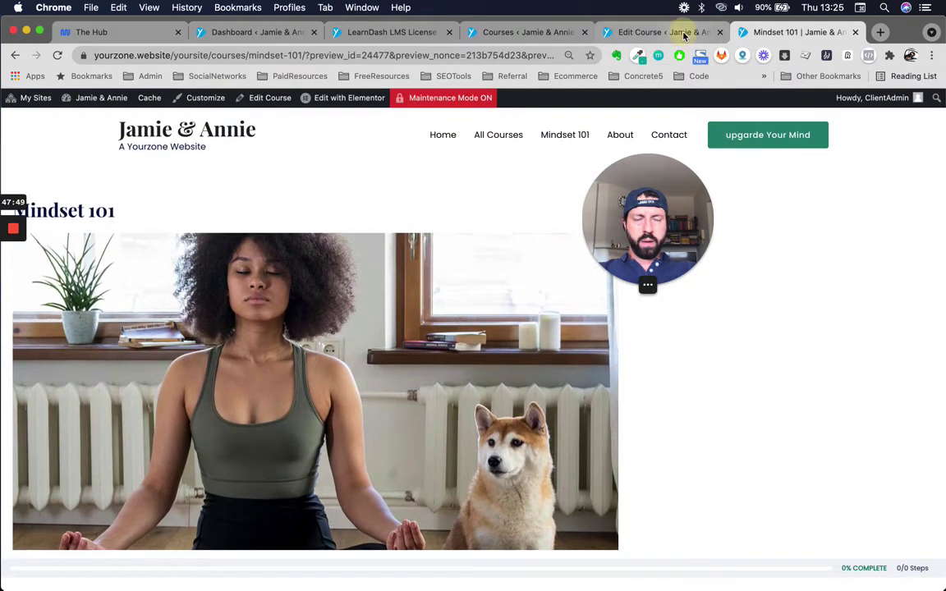
# Step: Open the front-end page of the Seek Health with Yoga Sadhana course in a new tab from the courses list
pyautogui.click(684, 36)
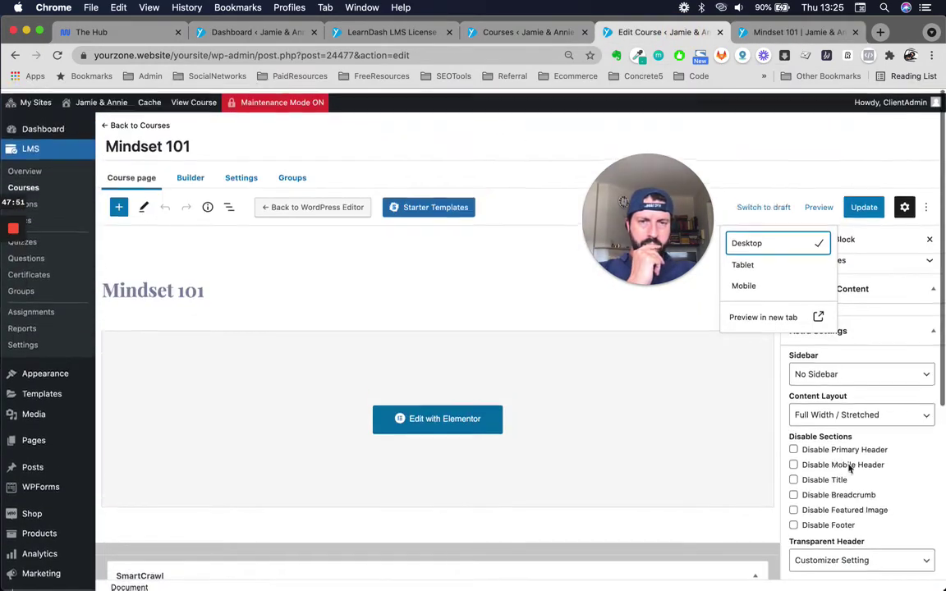
pyautogui.click(522, 36)
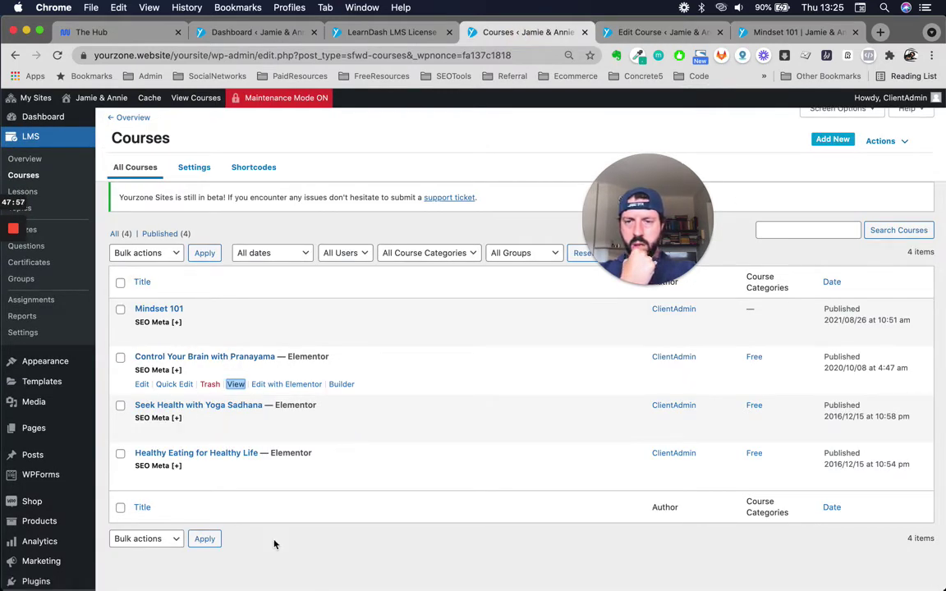
pyautogui.rightClick(232, 437)
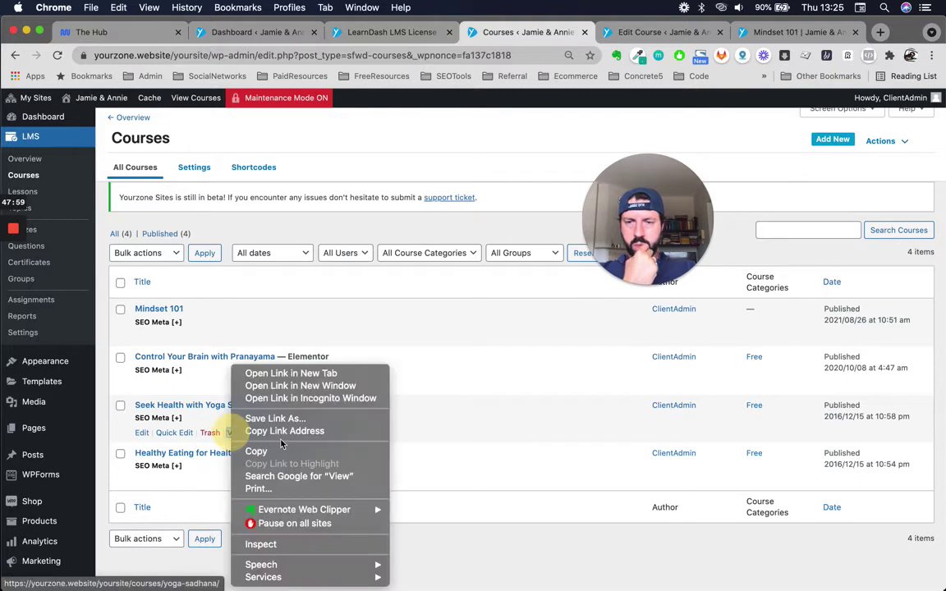
pyautogui.click(300, 343)
# Step: Turn on Disable Title and Disable Featured Image in the Mindset 101 course's Astra Settings and update the course
pyautogui.click(688, 33)
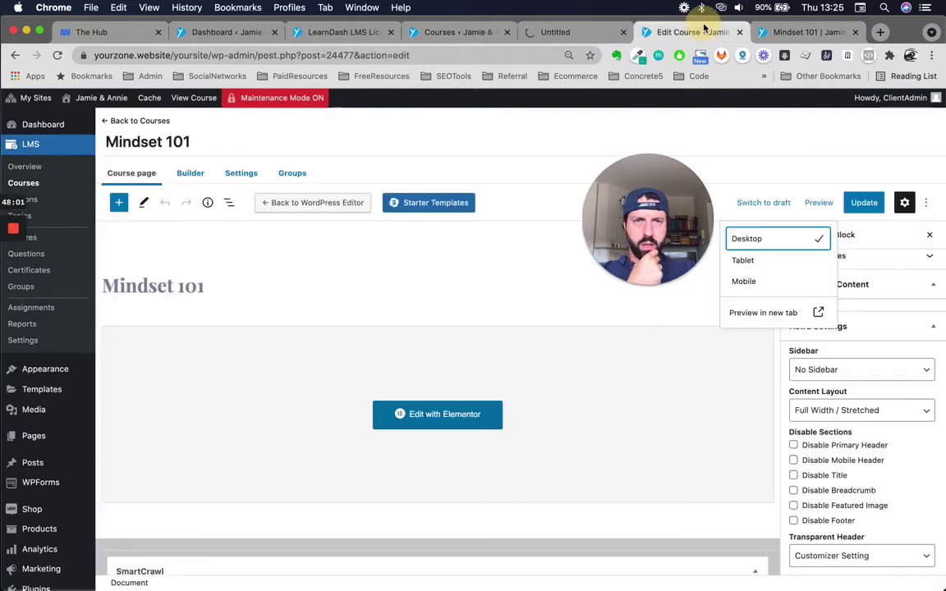
pyautogui.click(793, 476)
pyautogui.click(794, 506)
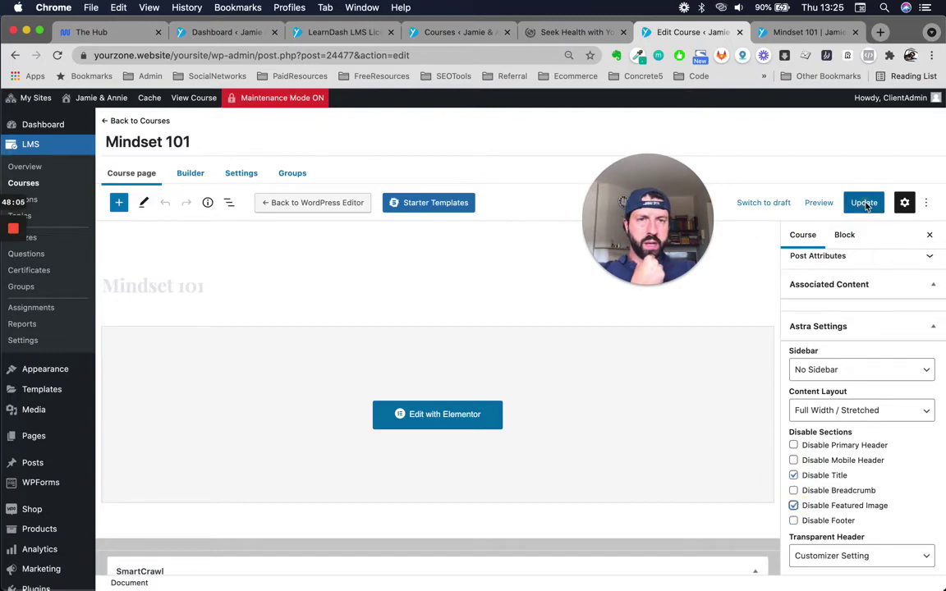
pyautogui.click(864, 203)
# Step: Examine the layout, title and featured image of the Seek Health with Yoga Sadhana course page
pyautogui.click(571, 32)
pyautogui.scroll(-10, 486, 355)
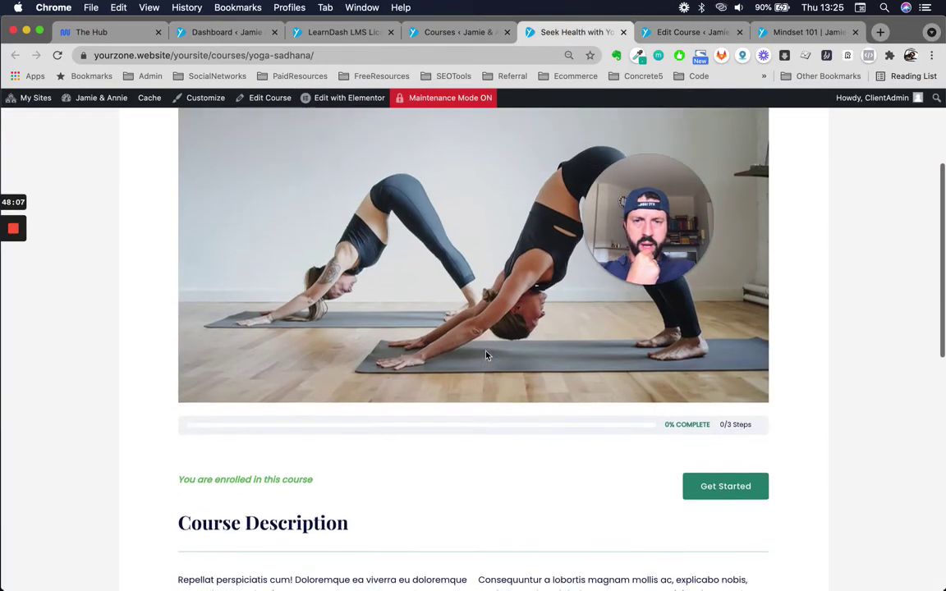
pyautogui.scroll(3, 486, 355)
pyautogui.scroll(6, 487, 357)
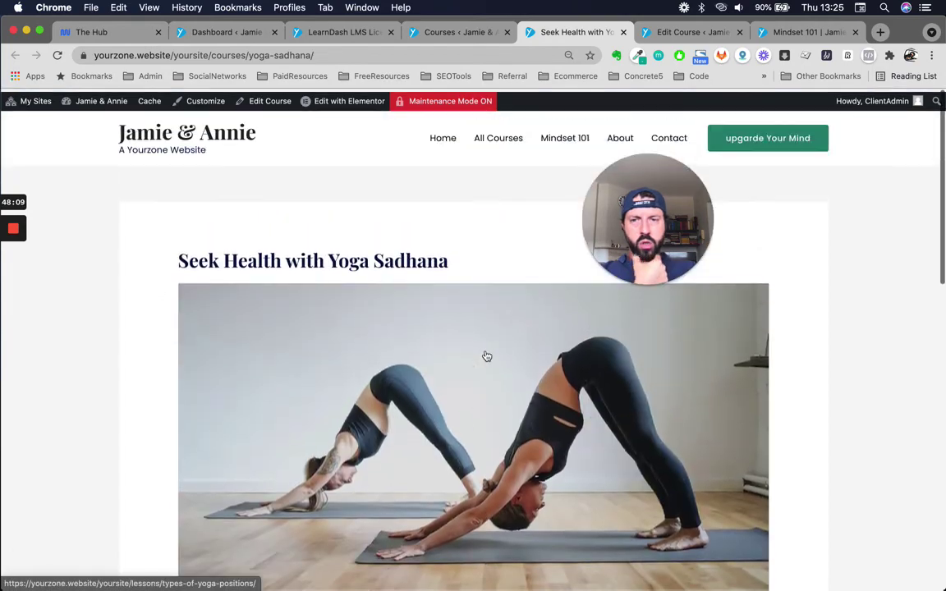
pyautogui.scroll(-3, 487, 356)
pyautogui.scroll(-5, 486, 353)
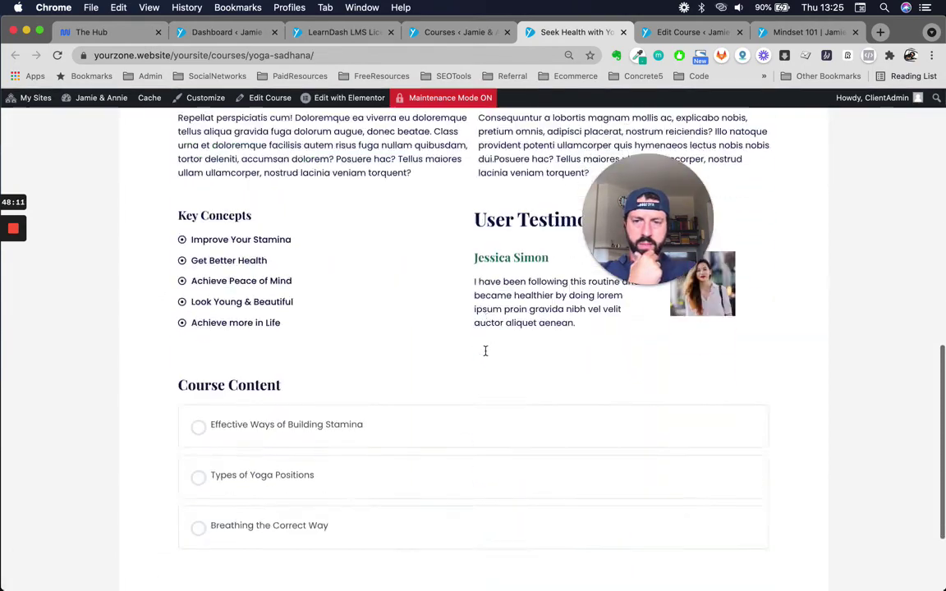
pyautogui.scroll(8, 486, 350)
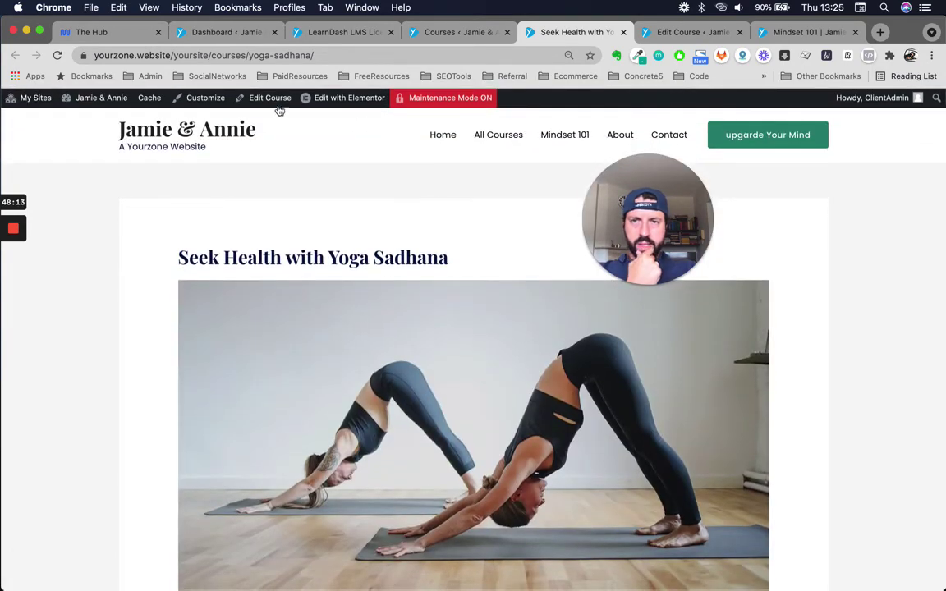
# Step: Open the Seek Health with Yoga Sadhana course for editing and close the two Mindset 101 tabs
pyautogui.click(268, 100)
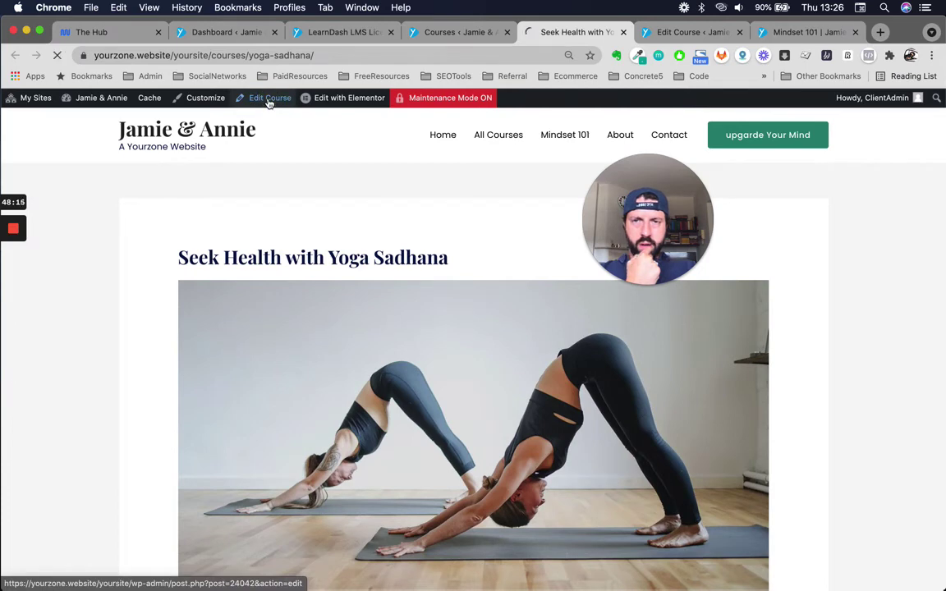
pyautogui.click(735, 34)
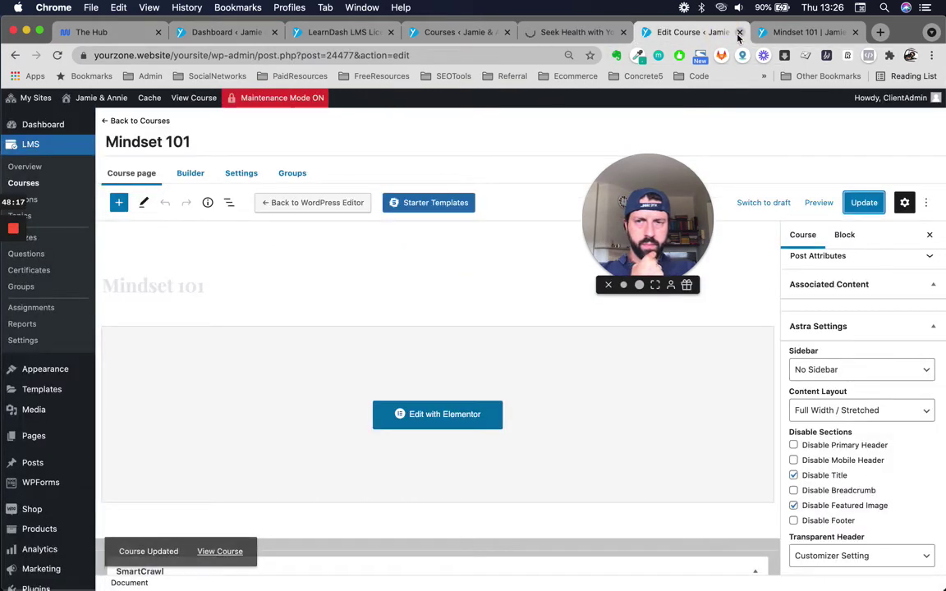
pyautogui.click(738, 33)
pyautogui.click(731, 34)
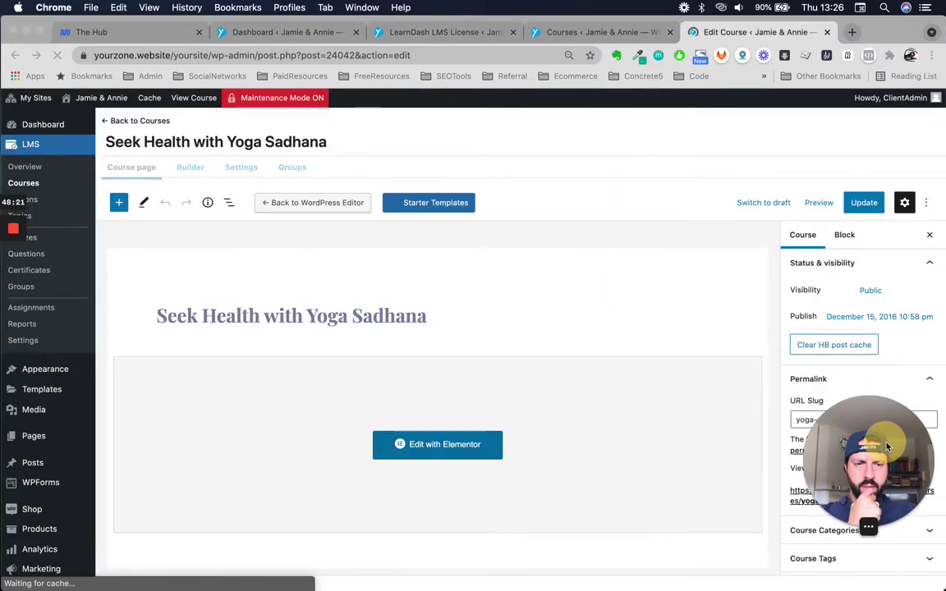
# Step: Examine the Astra Settings and other course options of the Seek Health with Yoga Sadhana course
pyautogui.moveTo(648, 186); pyautogui.dragTo(612, 158)
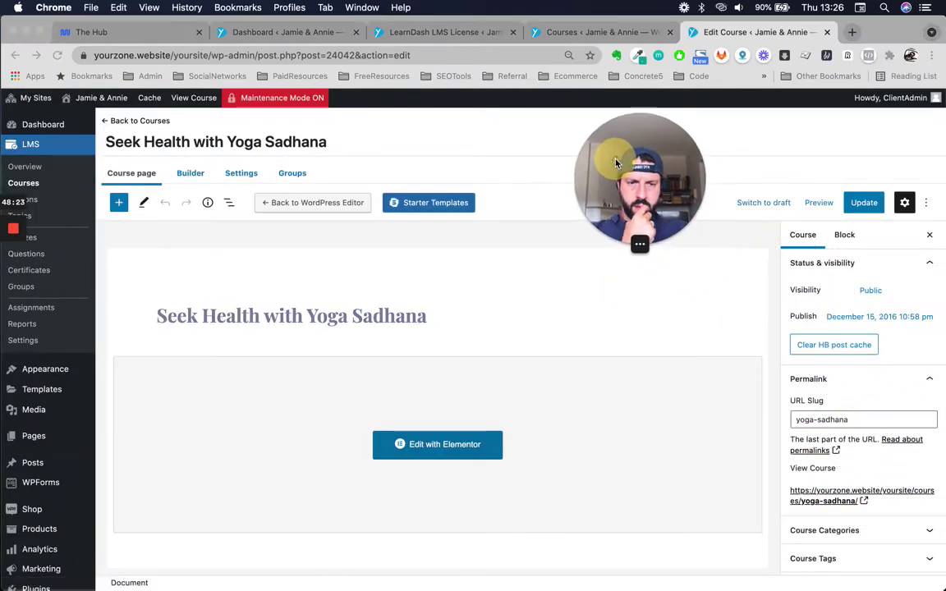
pyautogui.scroll(-10, 849, 475)
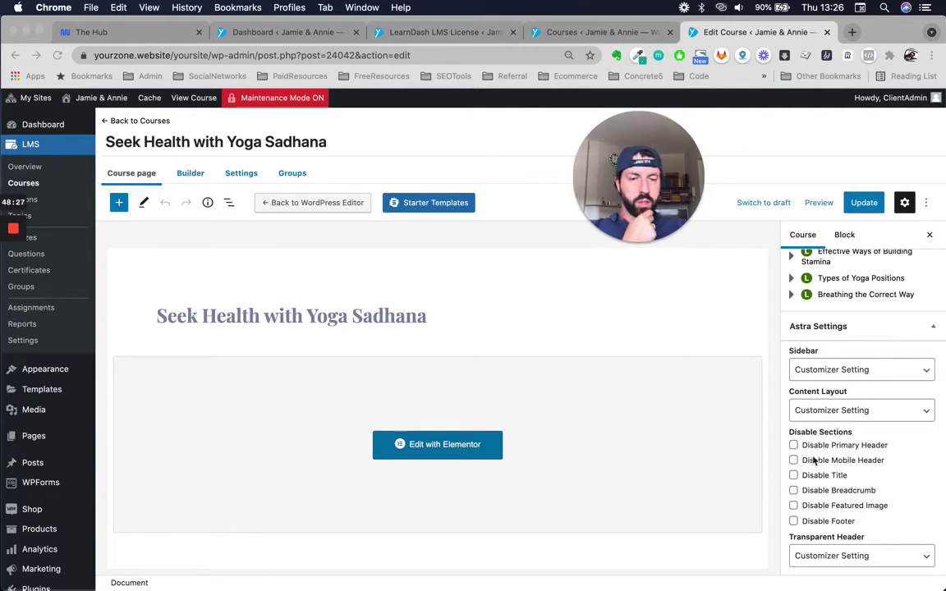
pyautogui.scroll(-1, 803, 479)
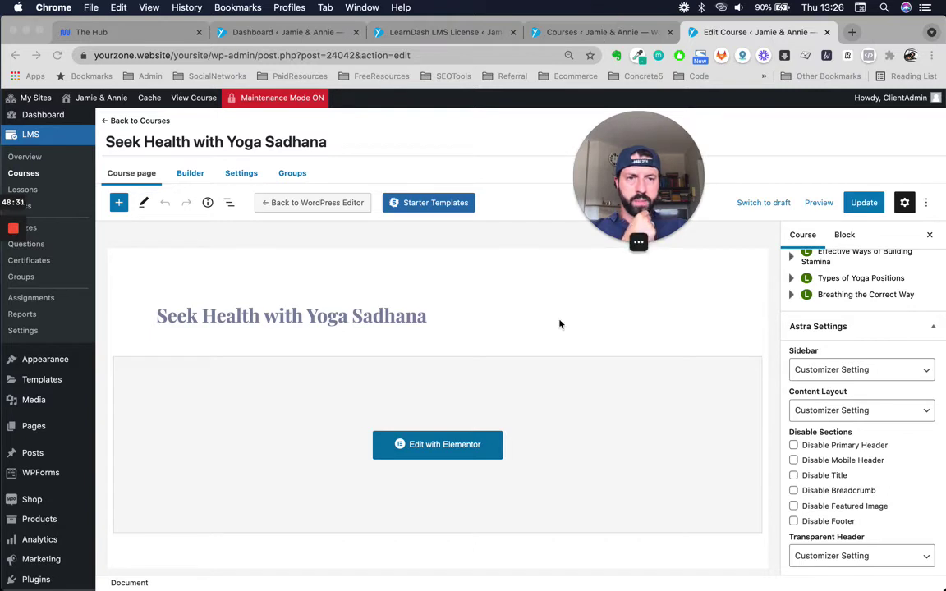
pyautogui.scroll(-5, 559, 323)
pyautogui.scroll(5, 559, 324)
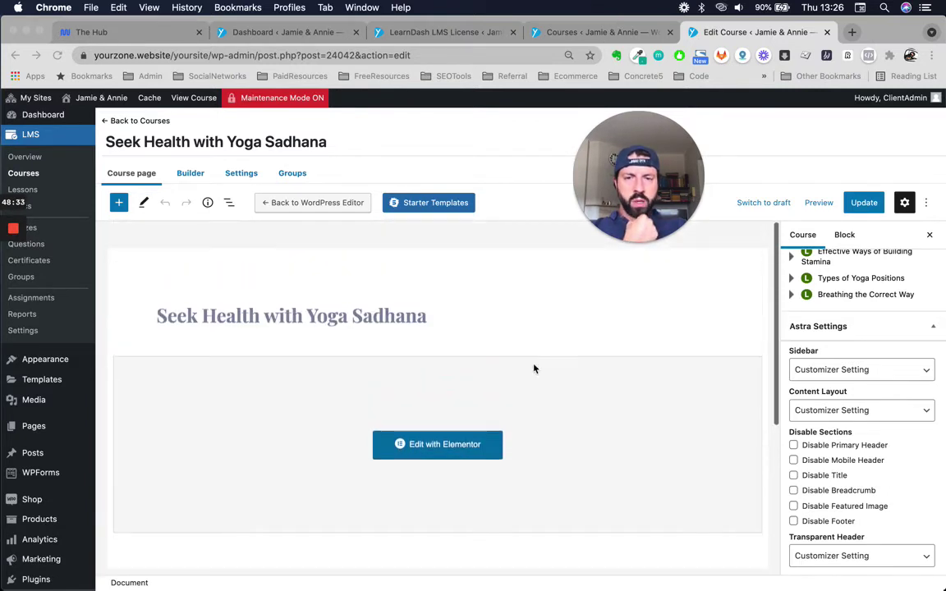
pyautogui.scroll(8, 874, 436)
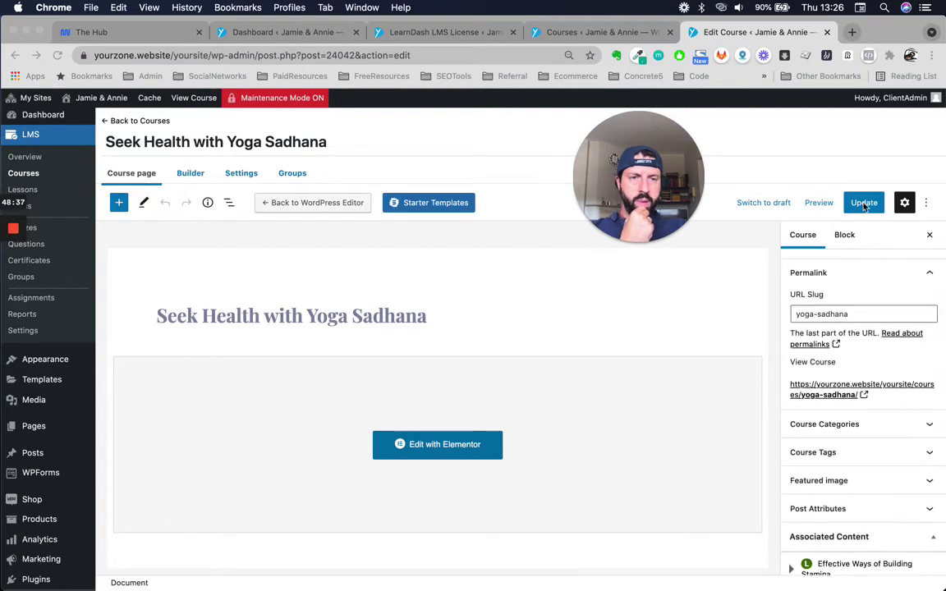
pyautogui.scroll(3, 874, 430)
pyautogui.scroll(-5, 873, 428)
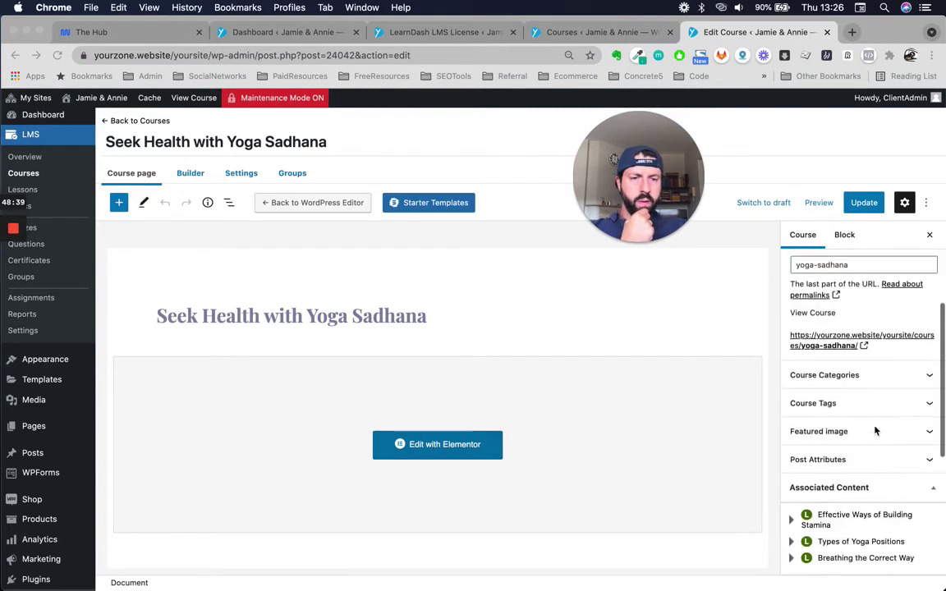
pyautogui.moveTo(15, 234)
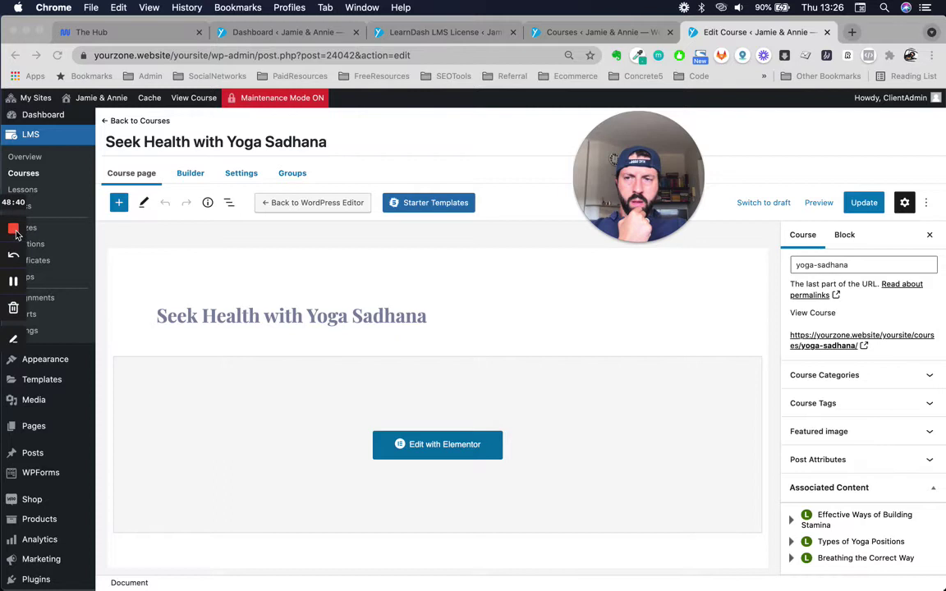
pyautogui.click(12, 283)
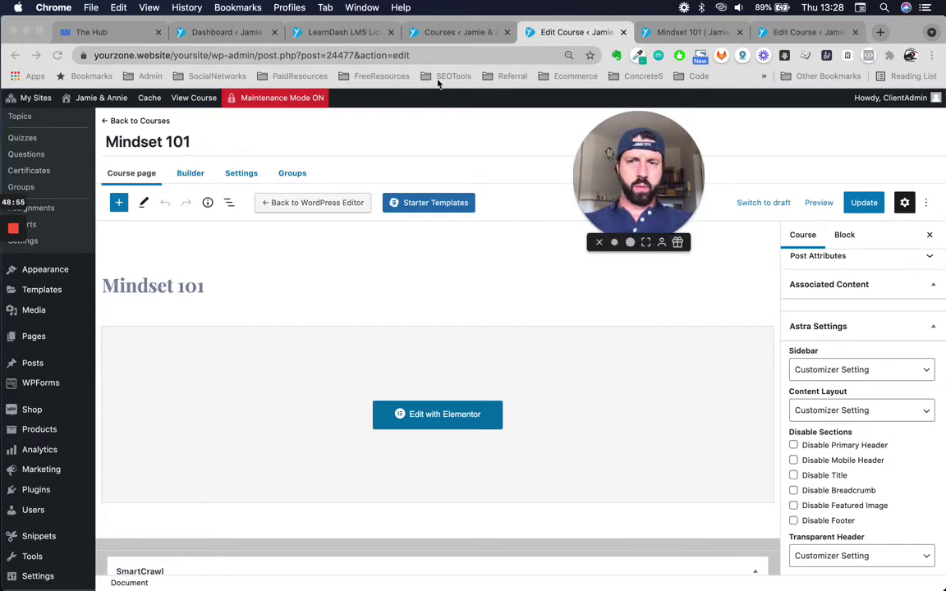
# Step: Set Mindset 101's Astra Settings to No Sidebar and Full Width / Stretched, and turn on Disable Title and Disable Featured Image
pyautogui.click(854, 380)
pyautogui.click(854, 371)
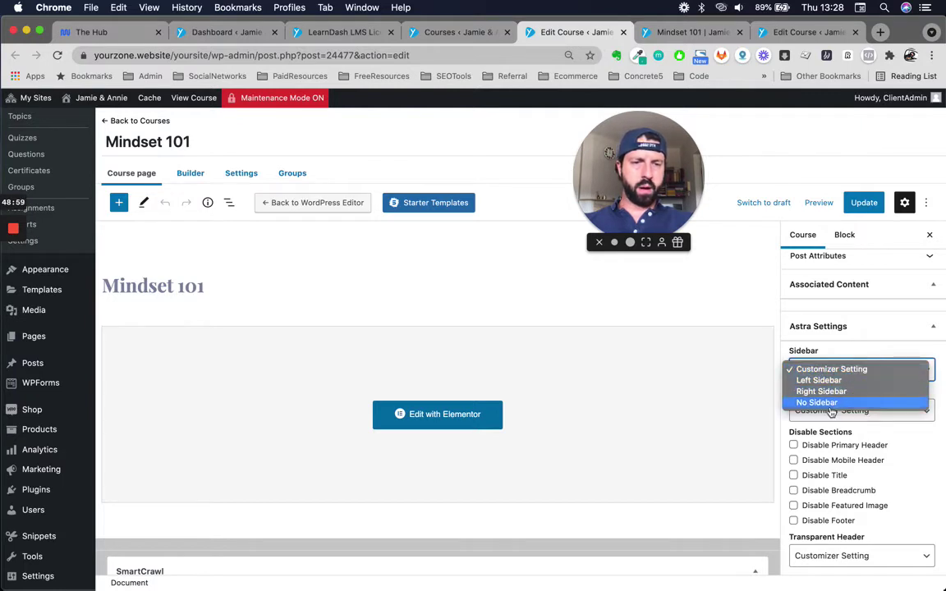
pyautogui.click(817, 402)
pyautogui.click(839, 411)
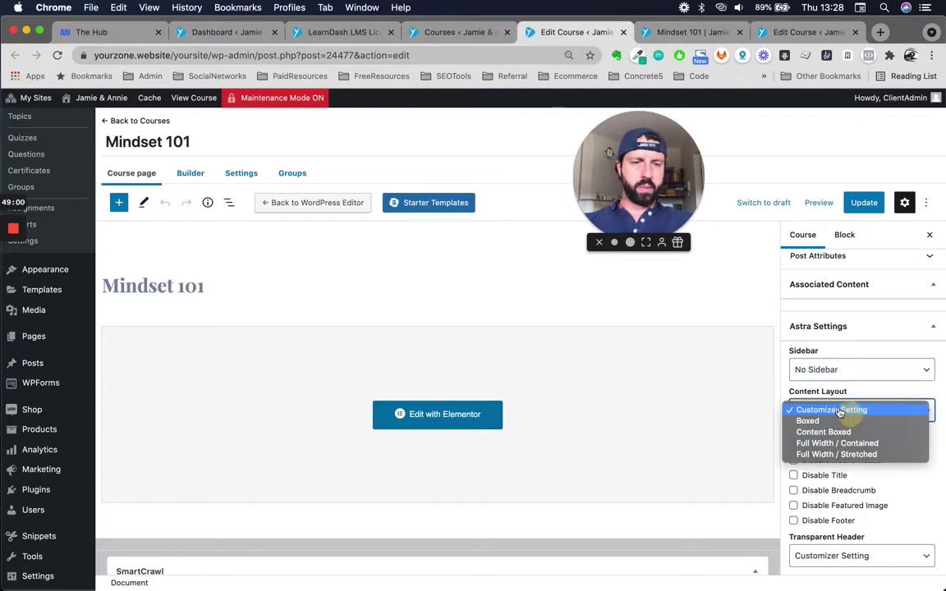
pyautogui.click(835, 454)
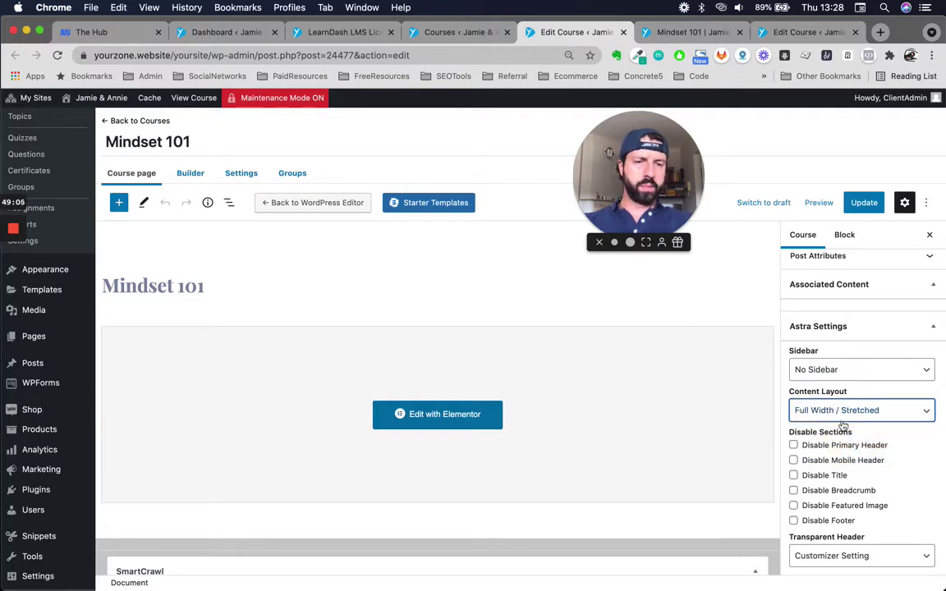
pyautogui.click(793, 477)
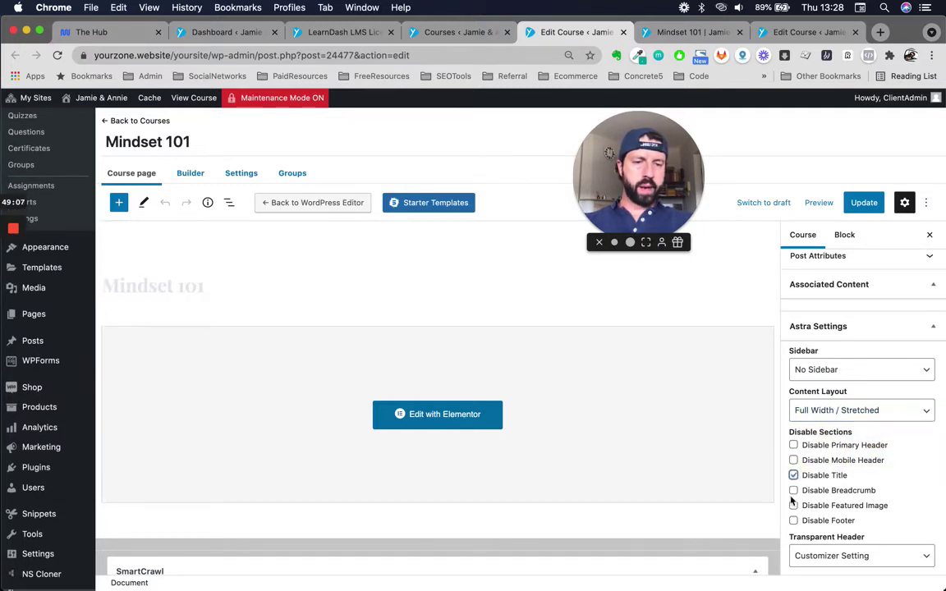
pyautogui.click(793, 507)
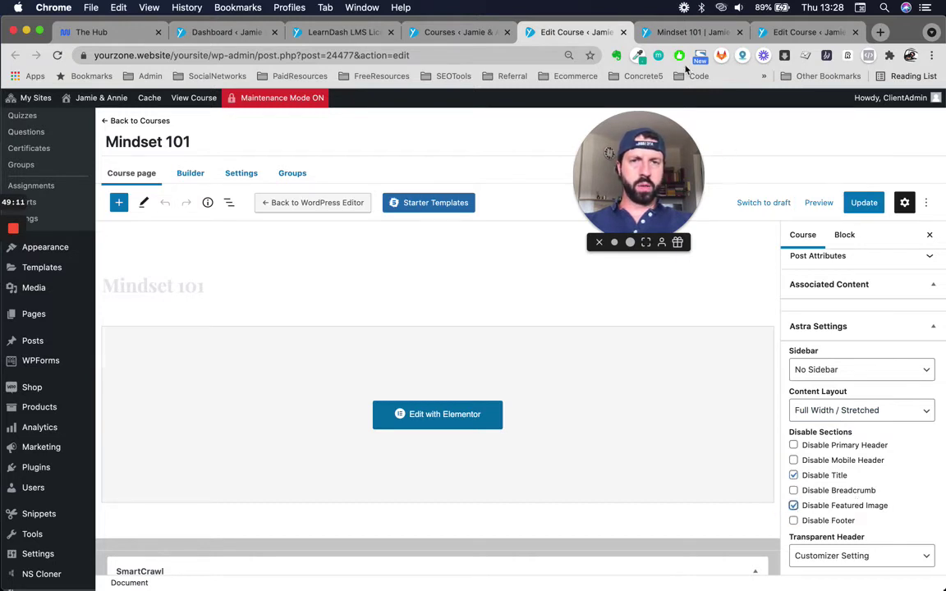
# Step: Compare the Astra Settings of Seek Health with Yoga Sadhana against those of Mindset 101, ending on the Mindset 101 edit screen
pyautogui.click(483, 33)
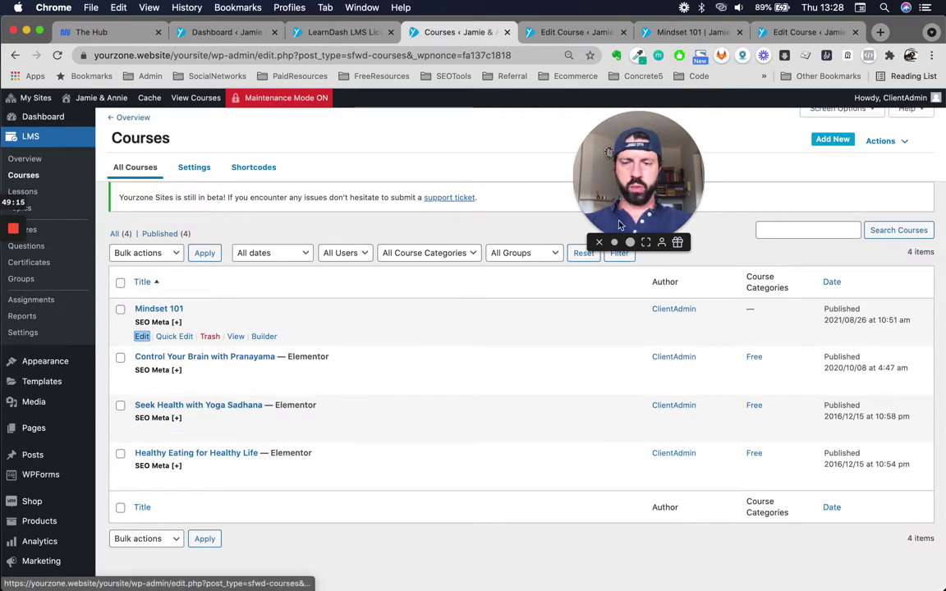
pyautogui.click(804, 33)
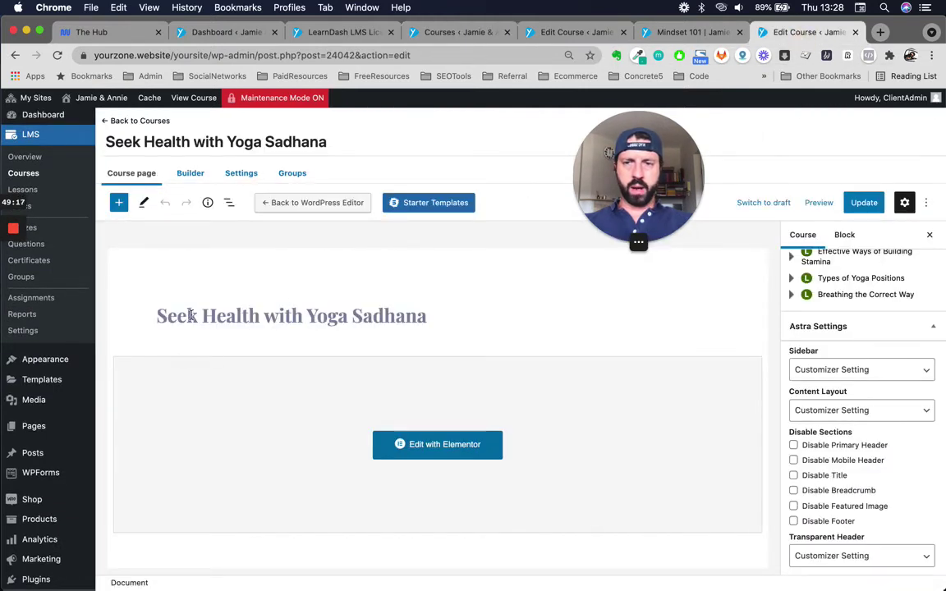
pyautogui.scroll(-2, 803, 407)
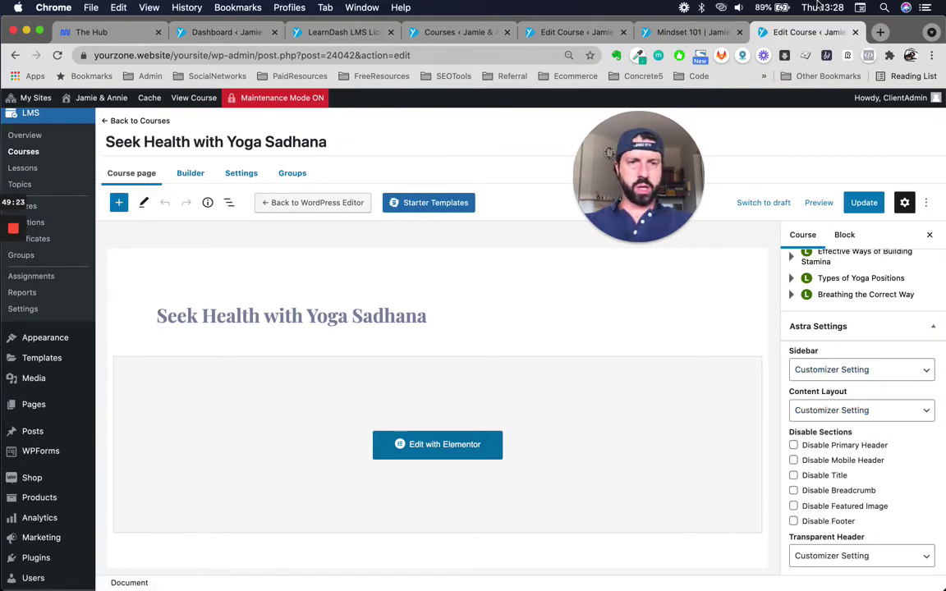
pyautogui.click(683, 35)
pyautogui.click(602, 37)
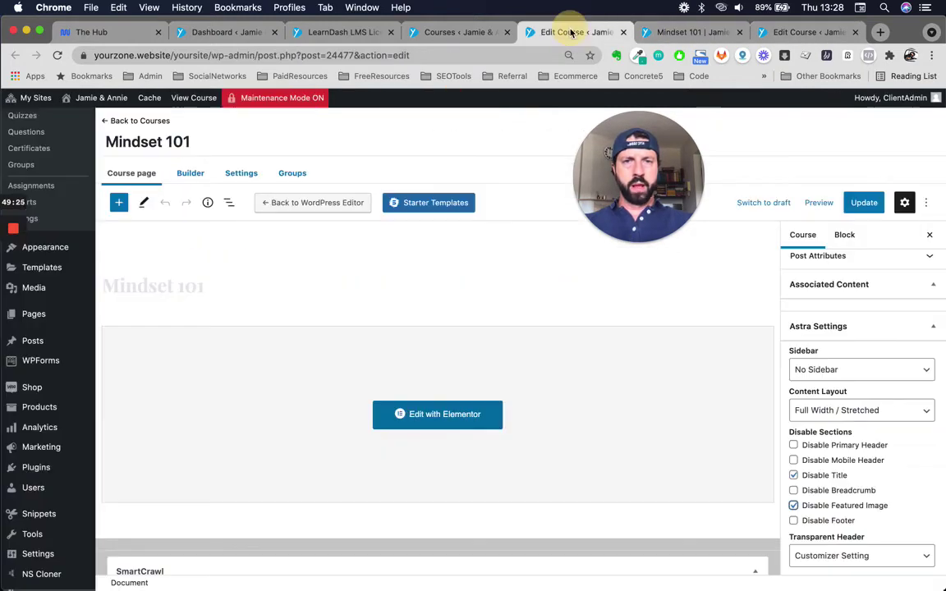
# Step: Set Mindset 101's Sidebar and Content Layout to Customizer Setting, and turn off Disable Title and Disable Featured Image
pyautogui.click(854, 372)
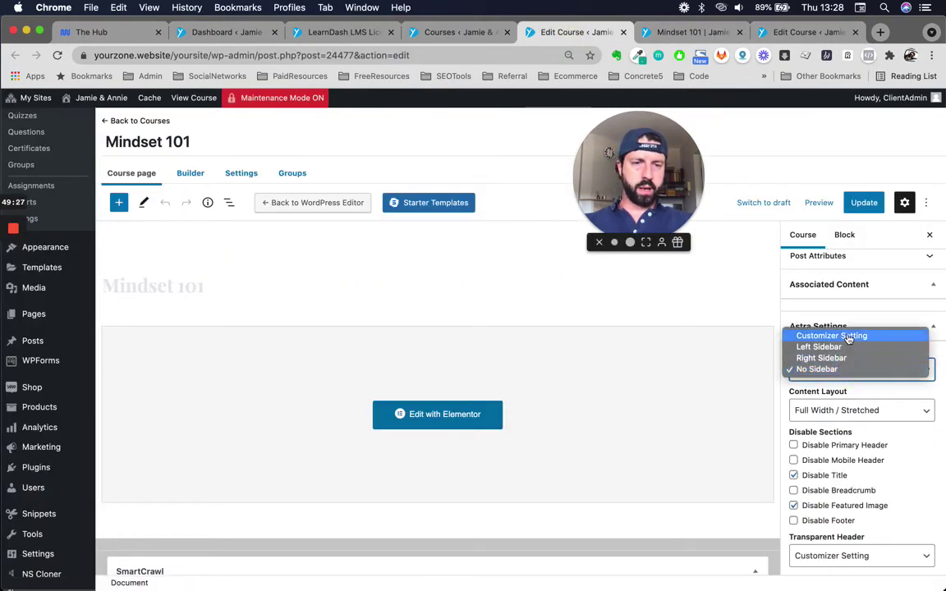
pyautogui.click(849, 335)
pyautogui.click(837, 410)
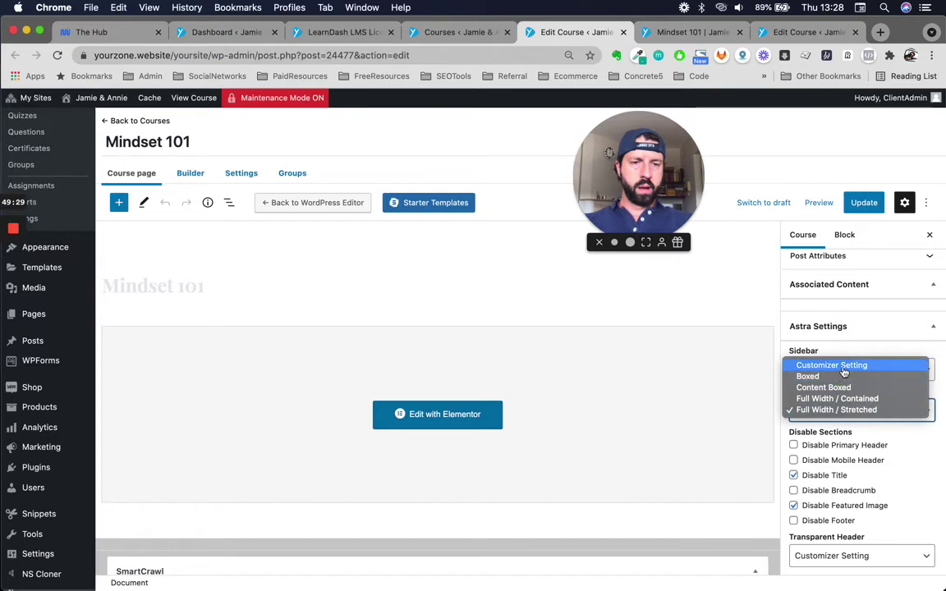
pyautogui.click(829, 365)
pyautogui.click(794, 476)
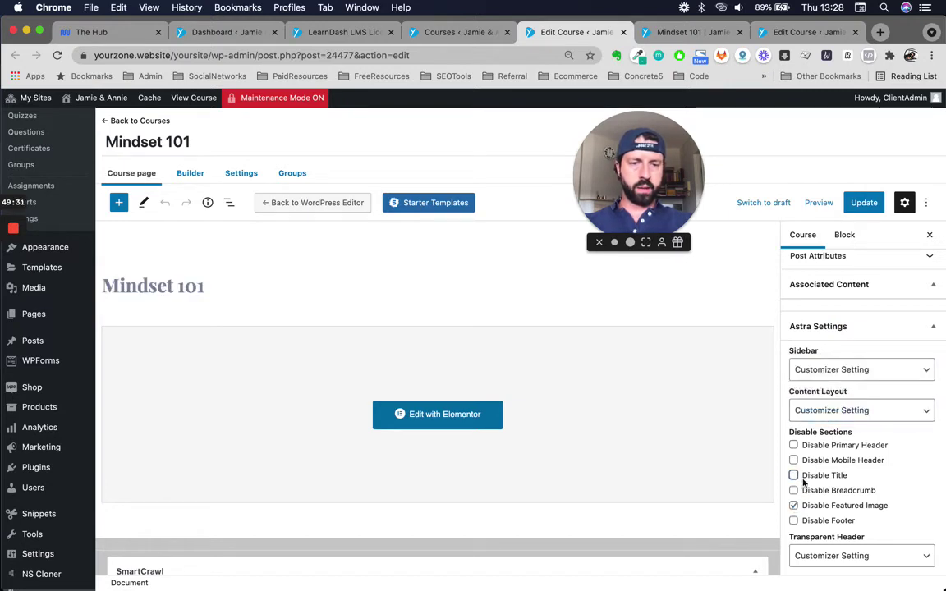
pyautogui.click(795, 506)
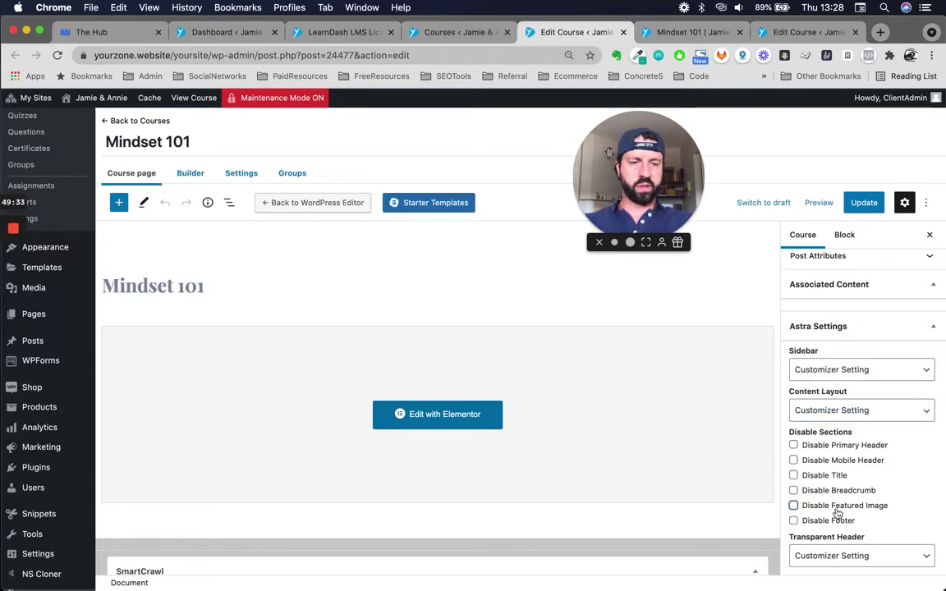
# Step: Expand the Featured image section of Mindset 101 to check its picture, and update the course
pyautogui.scroll(-3, 837, 512)
pyautogui.scroll(-5, 781, 484)
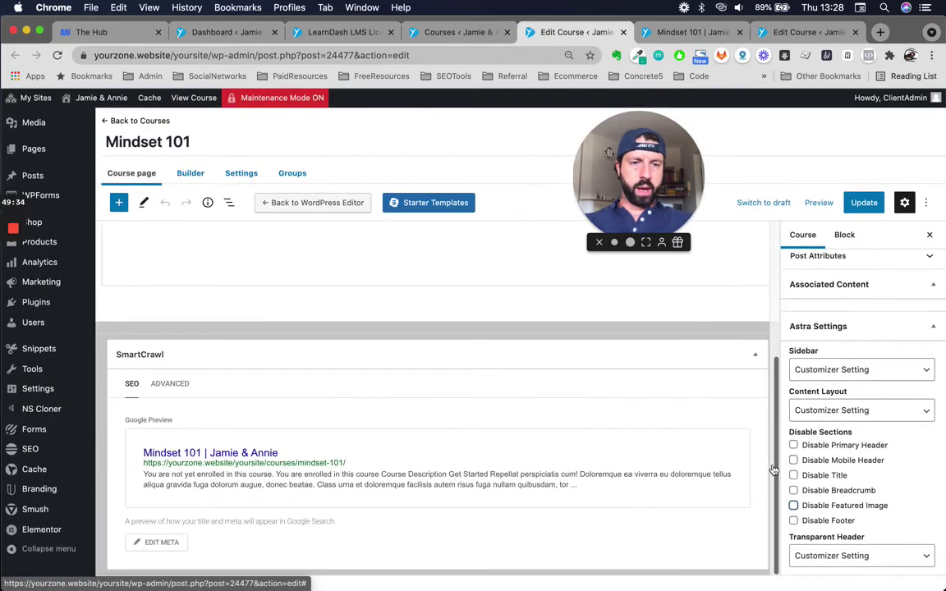
pyautogui.scroll(5, 912, 320)
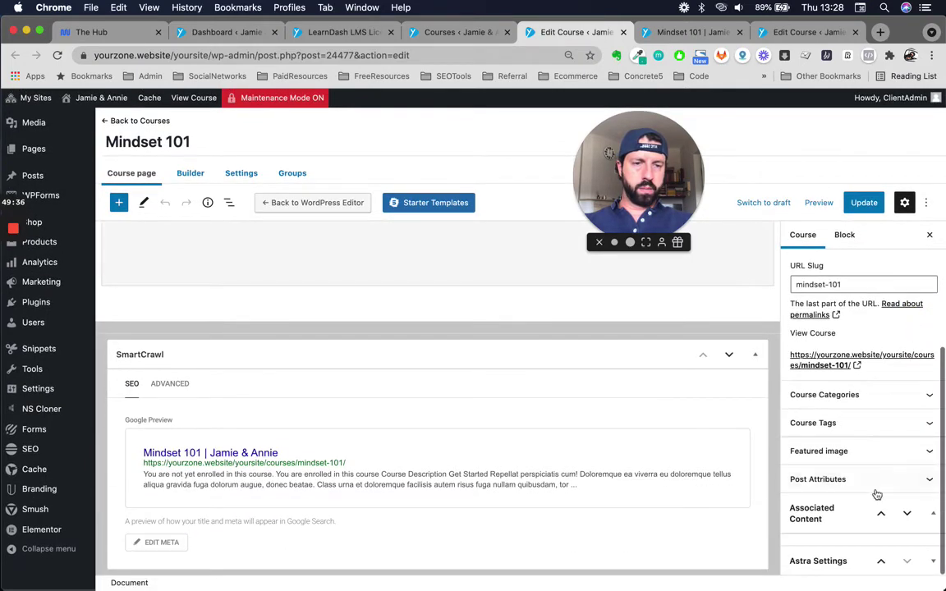
pyautogui.click(913, 452)
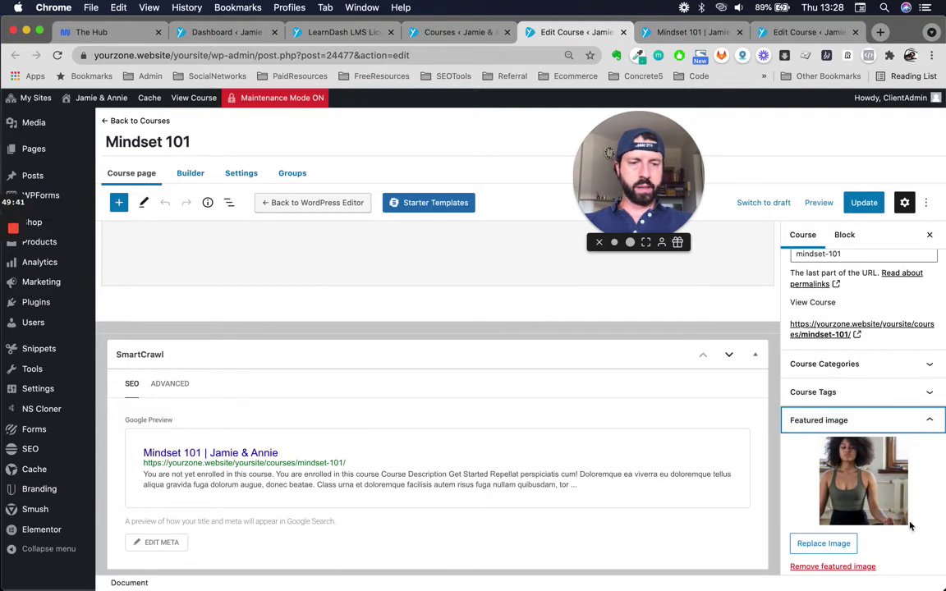
pyautogui.scroll(5, 910, 492)
pyautogui.click(863, 202)
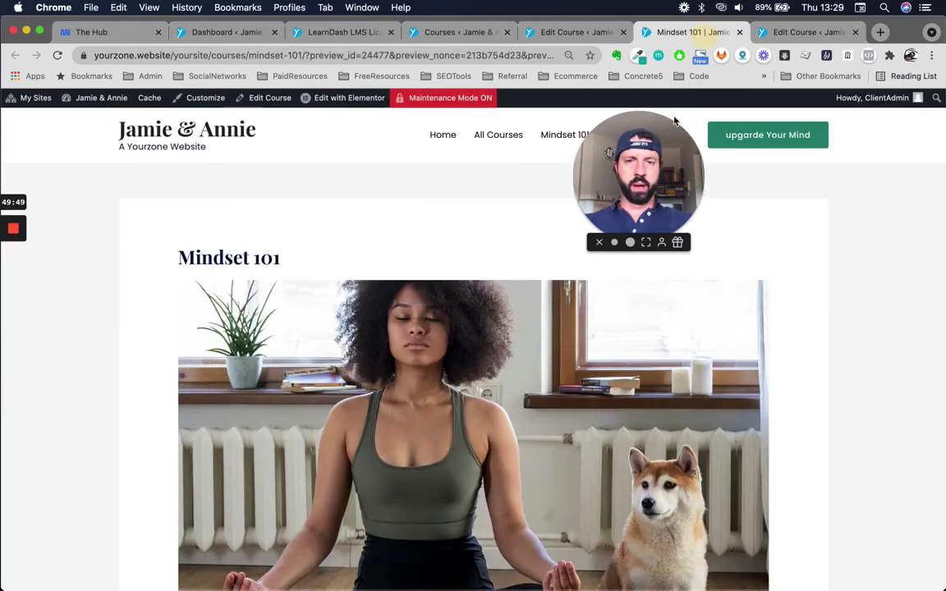
# Step: Review the Mindset 101 preview page from its title and featured image down to the footer
pyautogui.scroll(-10, 616, 279)
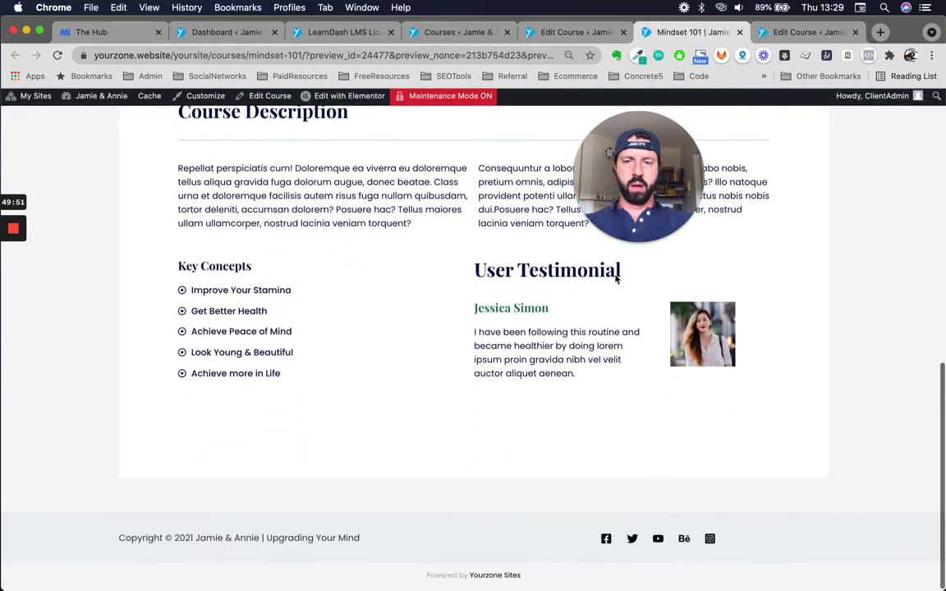
pyautogui.scroll(8, 615, 277)
pyautogui.scroll(5, 614, 275)
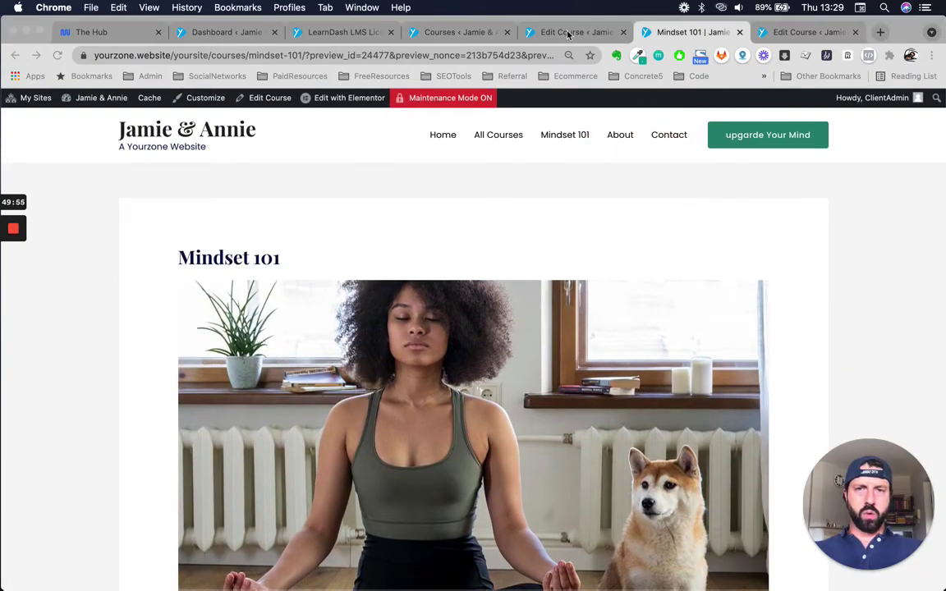
# Step: Close the Mindset 101 preview and the Seek Health with Yoga Sadhana course, returning to the Mindset 101 edit screen
pyautogui.click(460, 33)
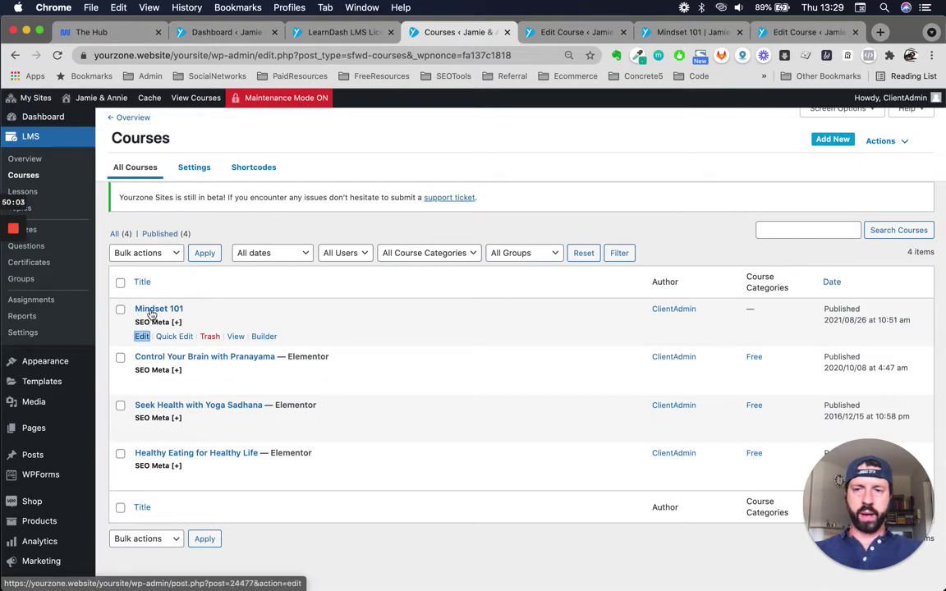
pyautogui.click(572, 31)
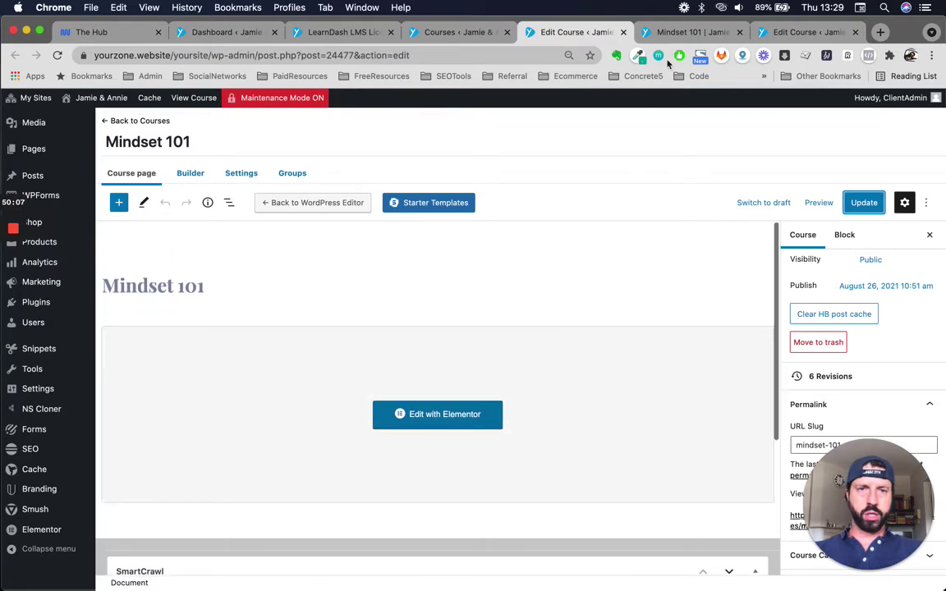
pyautogui.click(692, 33)
pyautogui.click(740, 32)
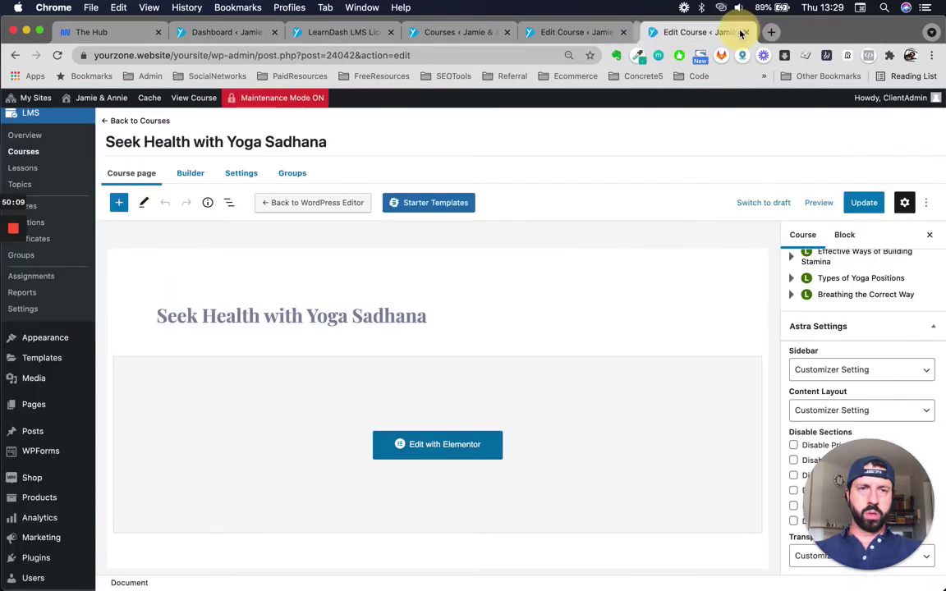
pyautogui.click(739, 32)
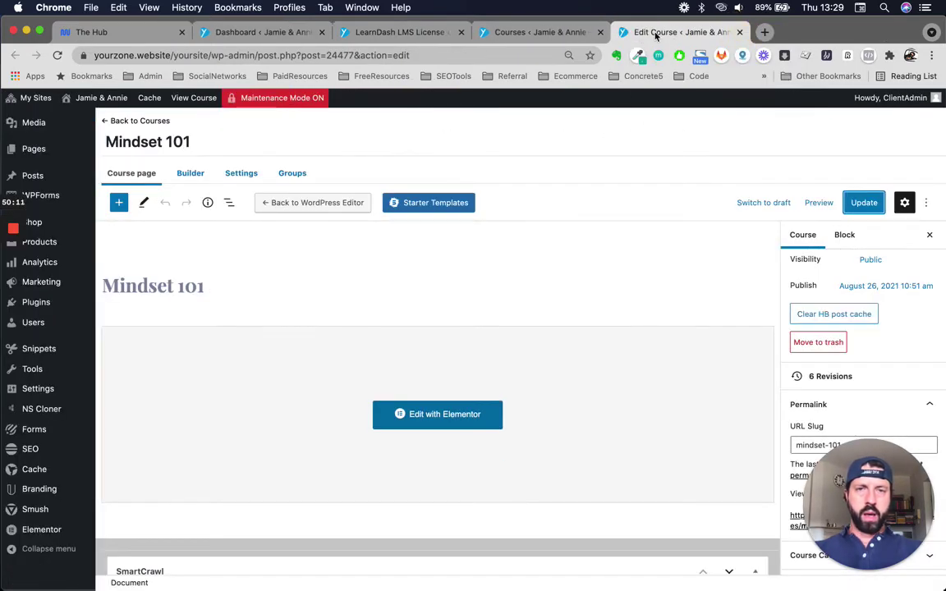
# Step: View the Mindset 101 course builder and open the course's settings
pyautogui.scroll(-5, 459, 312)
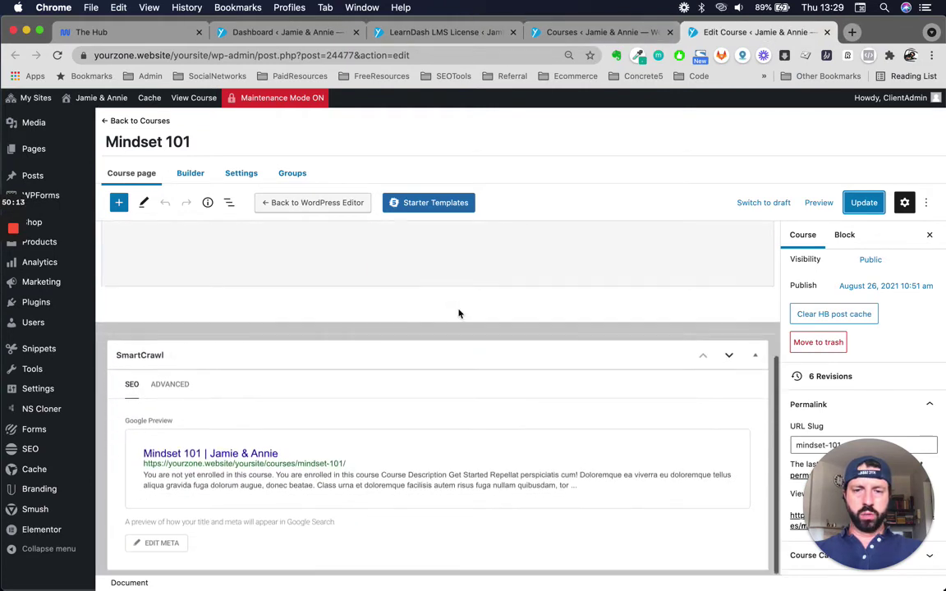
pyautogui.scroll(5, 459, 312)
pyautogui.click(188, 175)
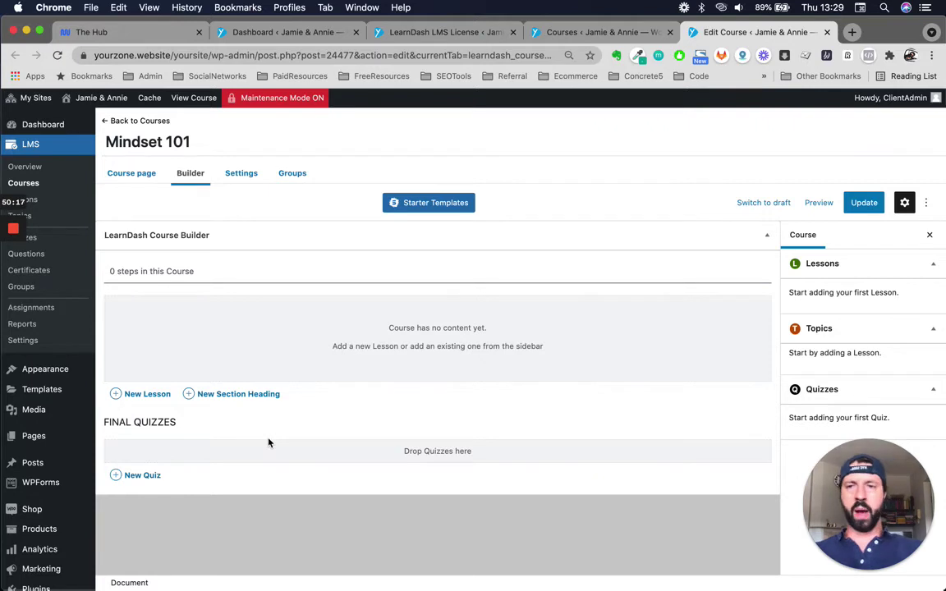
pyautogui.click(238, 180)
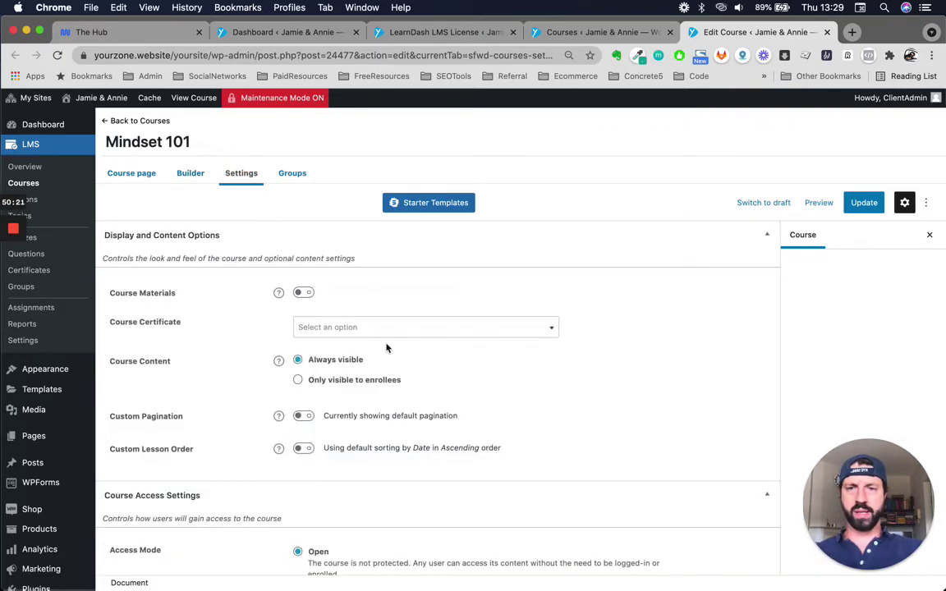
# Step: Examine the Display and Content Options of Mindset 101, from Course Materials to Custom Lesson Order
pyautogui.scroll(-1, 458, 390)
pyautogui.scroll(1, 458, 390)
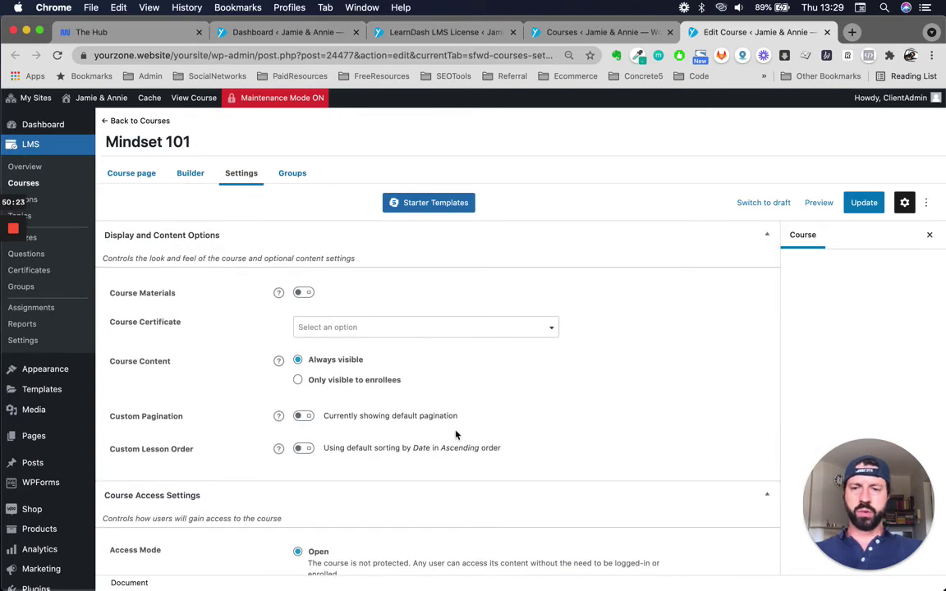
pyautogui.scroll(-2, 456, 433)
pyautogui.scroll(-2, 456, 435)
pyautogui.scroll(3, 455, 435)
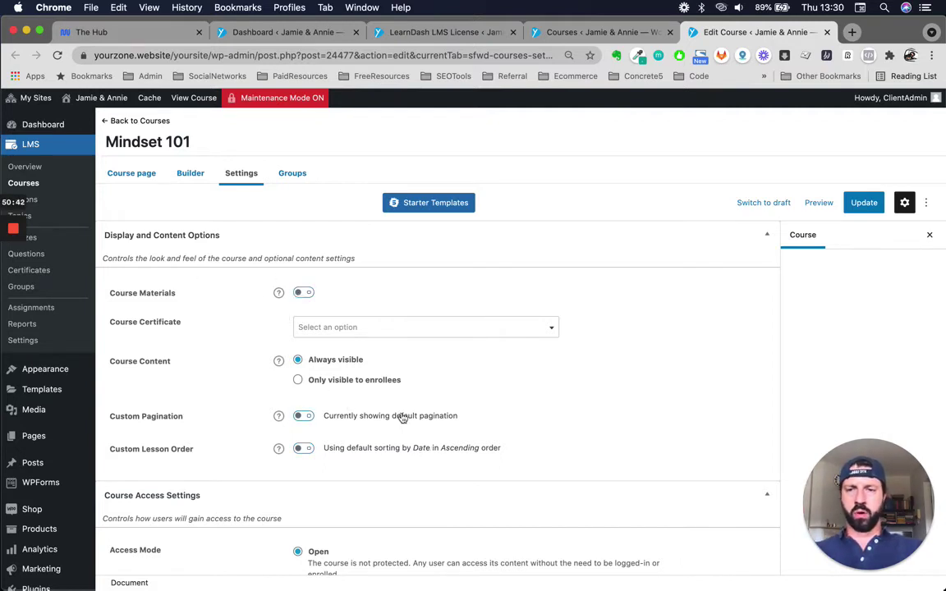
pyautogui.scroll(-1, 403, 418)
pyautogui.scroll(1, 402, 418)
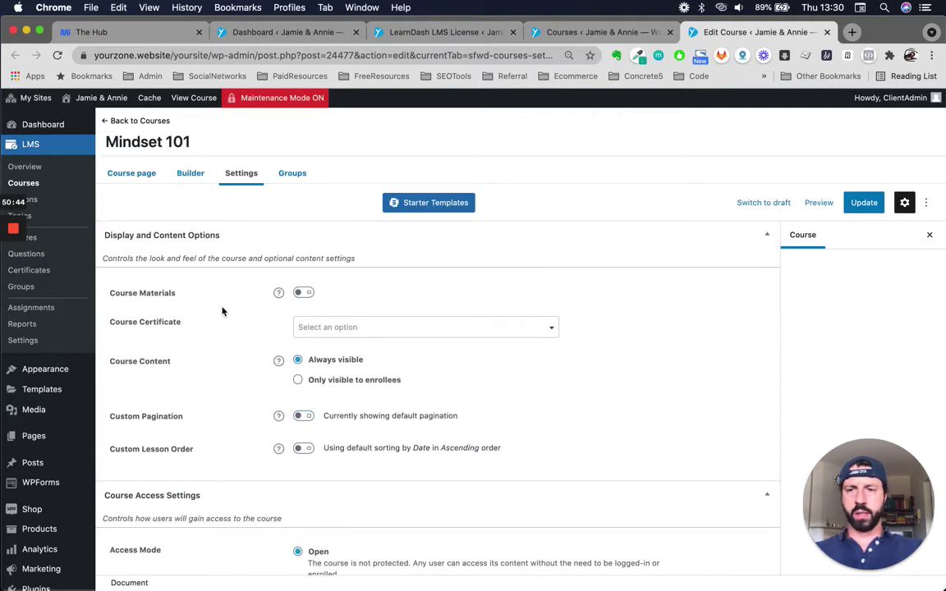
pyautogui.scroll(-1, 247, 377)
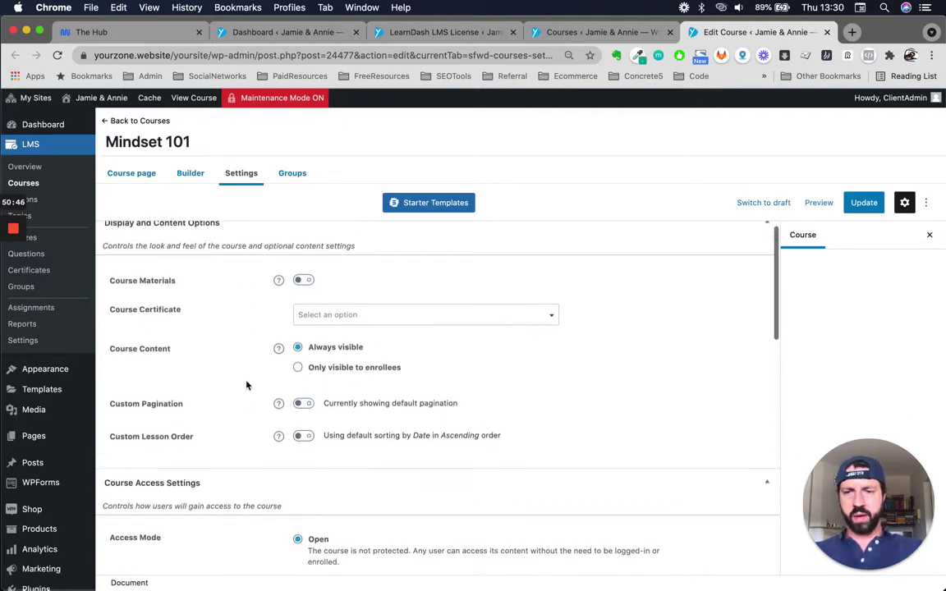
pyautogui.scroll(1, 240, 306)
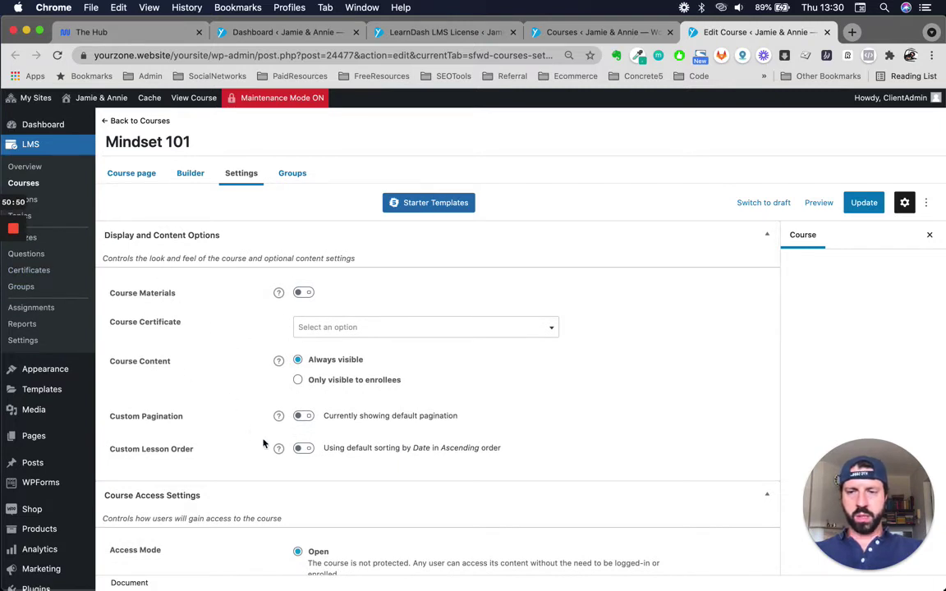
pyautogui.scroll(-1, 285, 459)
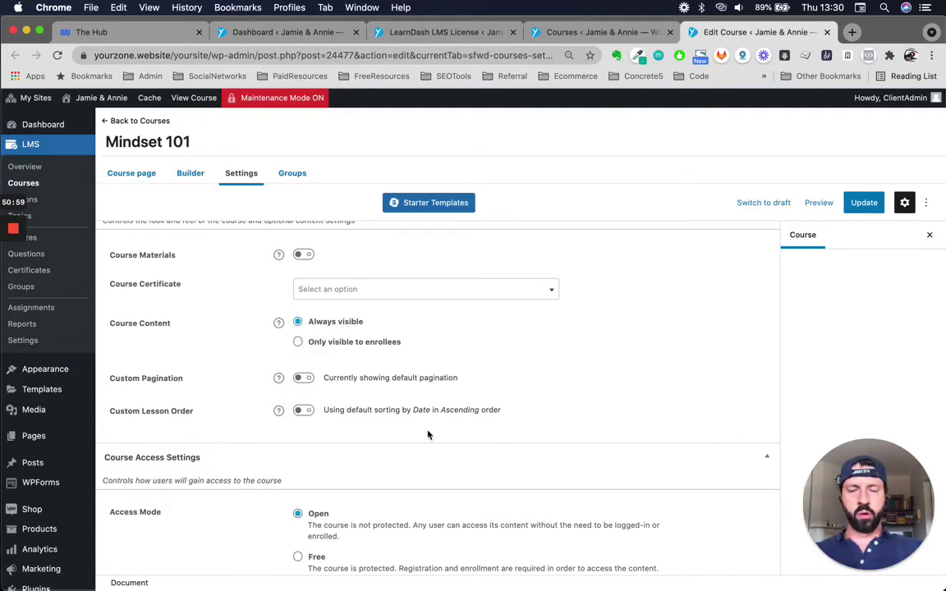
pyautogui.scroll(-3, 261, 435)
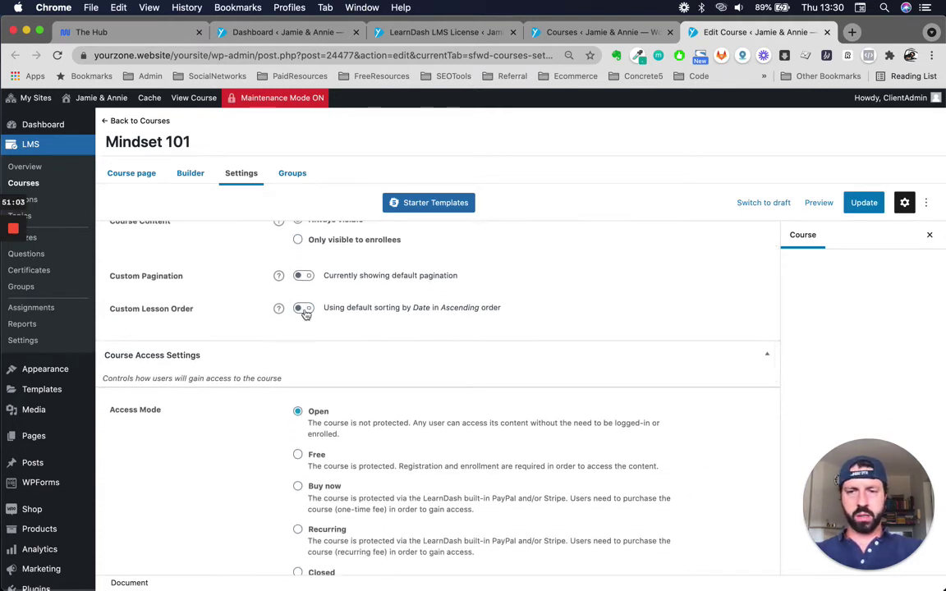
# Step: Set Mindset 101's Access Mode to Closed and place the cursor in the Button URL field
pyautogui.scroll(-3, 268, 355)
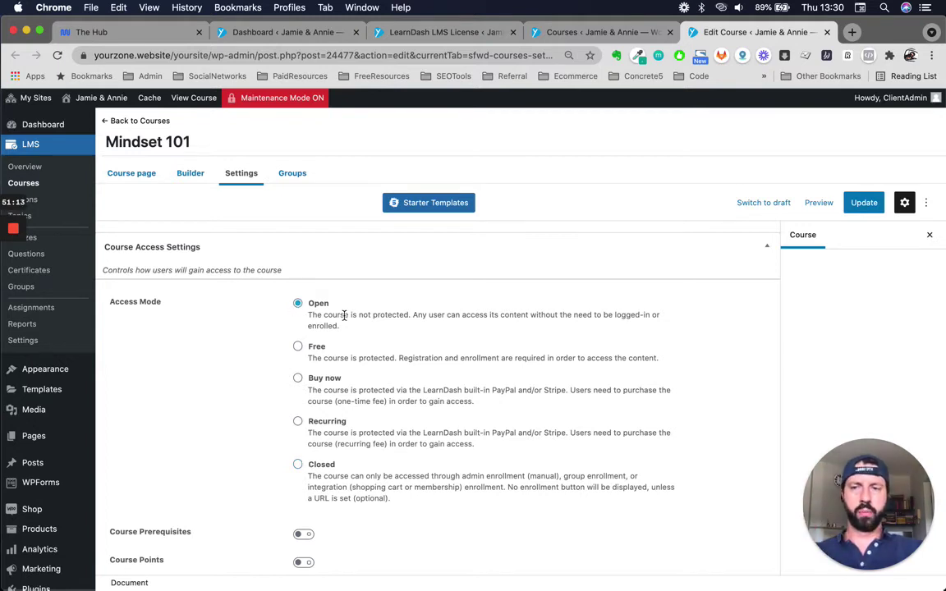
pyautogui.scroll(-1, 292, 465)
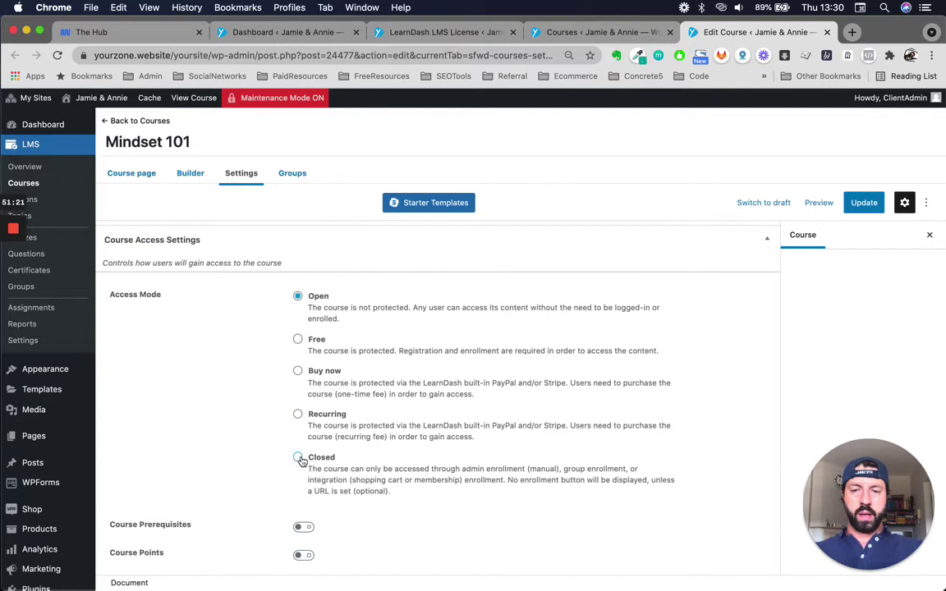
pyautogui.click(297, 458)
pyautogui.scroll(-3, 254, 470)
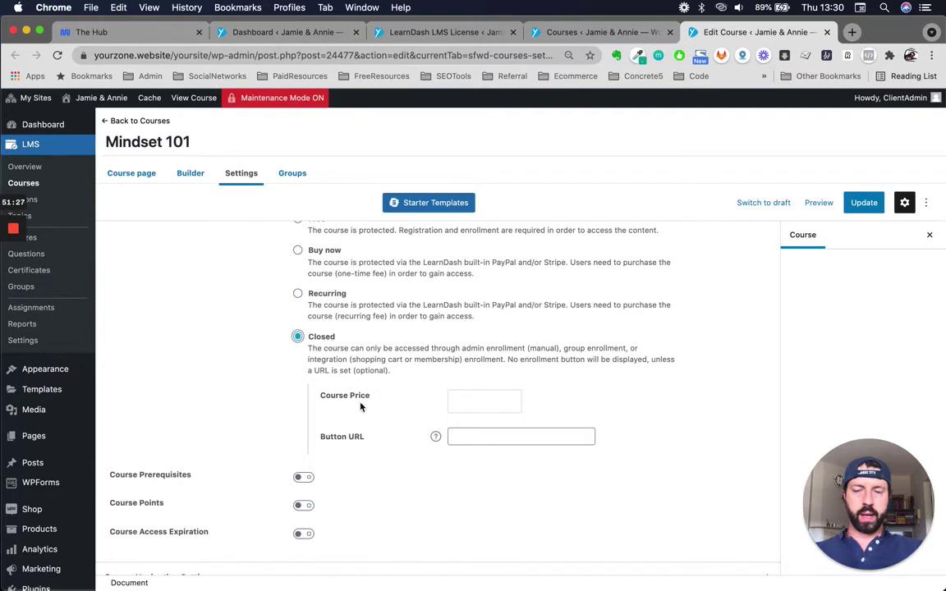
pyautogui.click(475, 438)
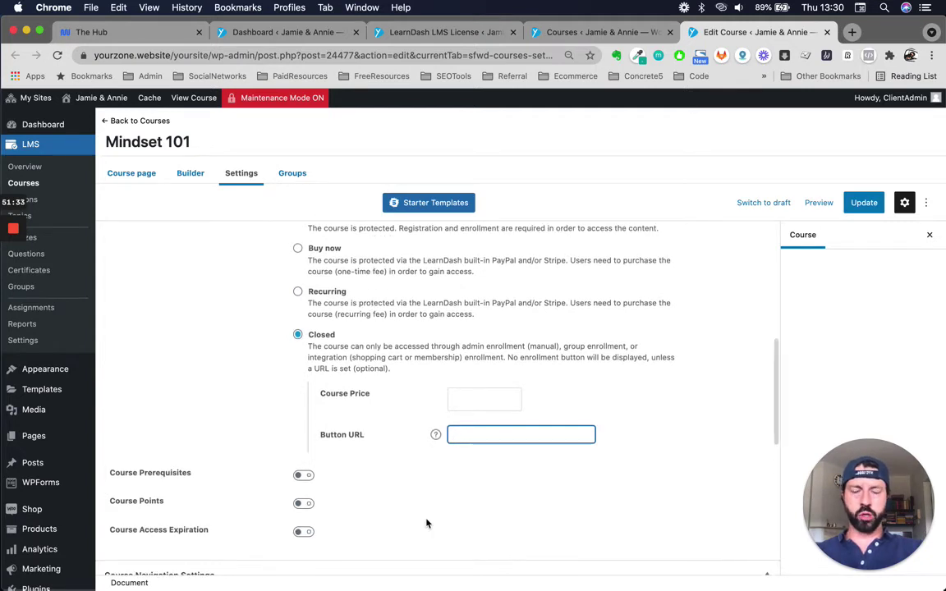
# Step: Examine Mindset 101's prerequisites, points and access expiration options, along with its Course Navigation, Course Users and Course Grid settings
pyautogui.scroll(-2, 206, 435)
pyautogui.scroll(-2, 206, 434)
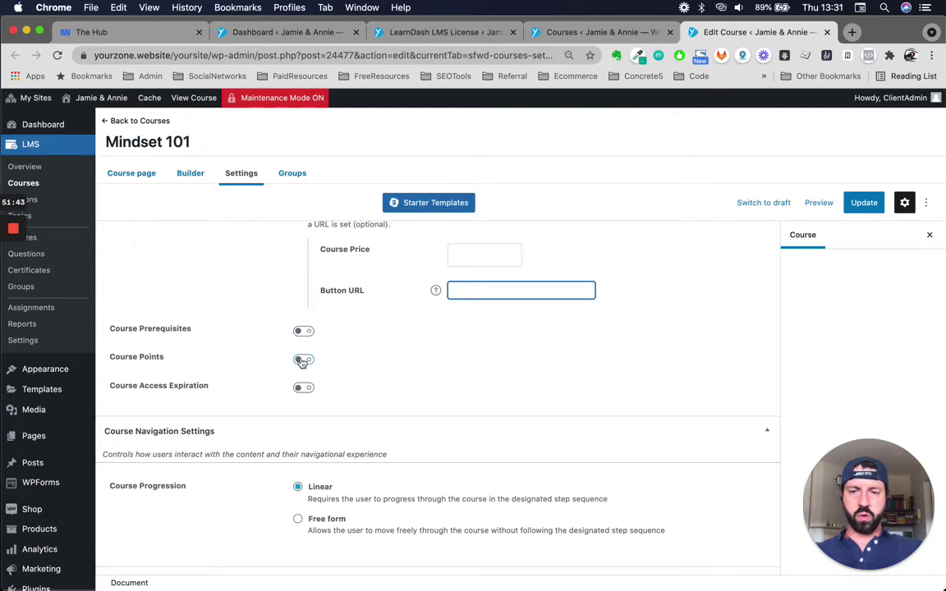
pyautogui.scroll(-2, 260, 453)
pyautogui.scroll(-1, 260, 453)
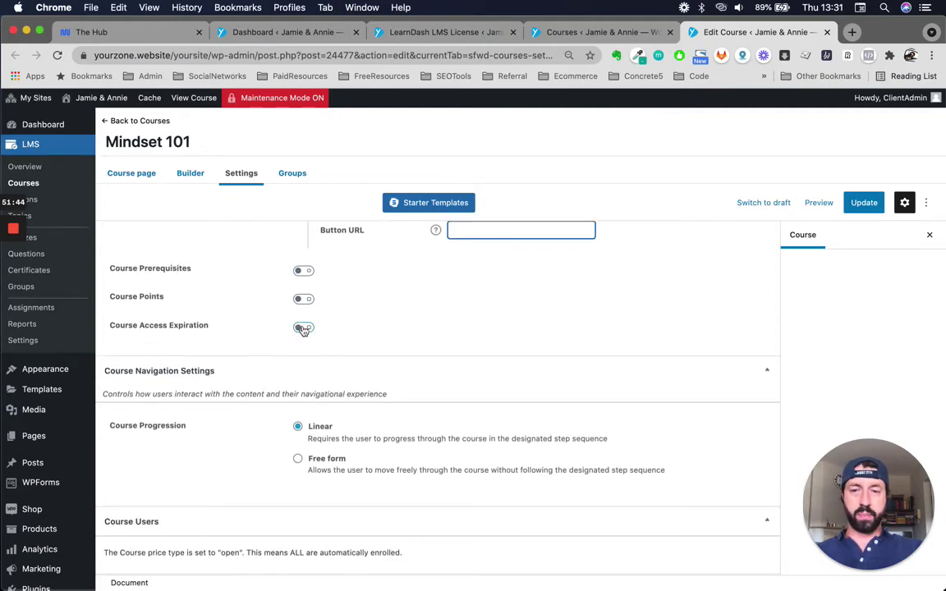
pyautogui.scroll(-4, 249, 431)
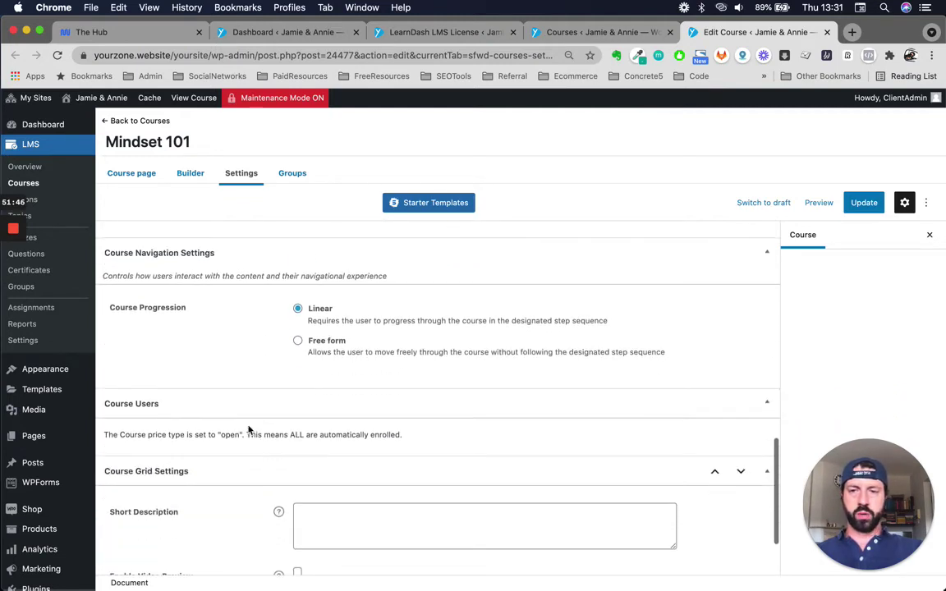
pyautogui.scroll(1, 249, 428)
pyautogui.scroll(-2, 266, 414)
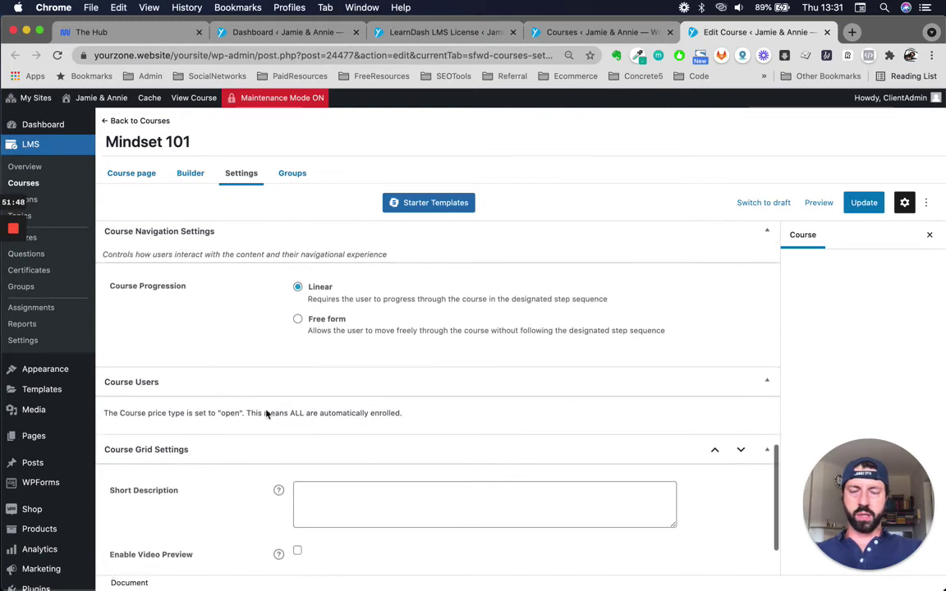
pyautogui.scroll(1, 266, 410)
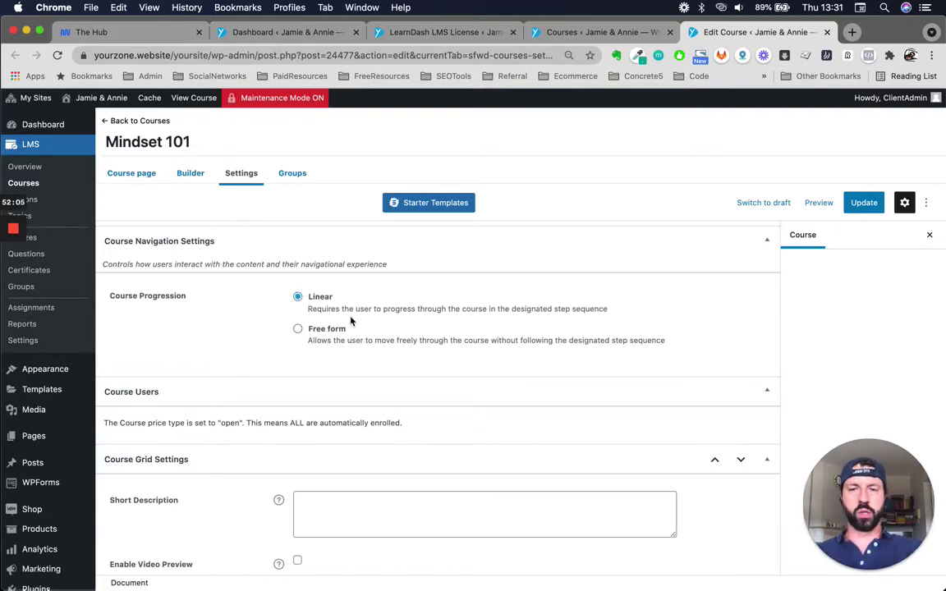
pyautogui.scroll(-2, 197, 370)
pyautogui.scroll(2, 209, 409)
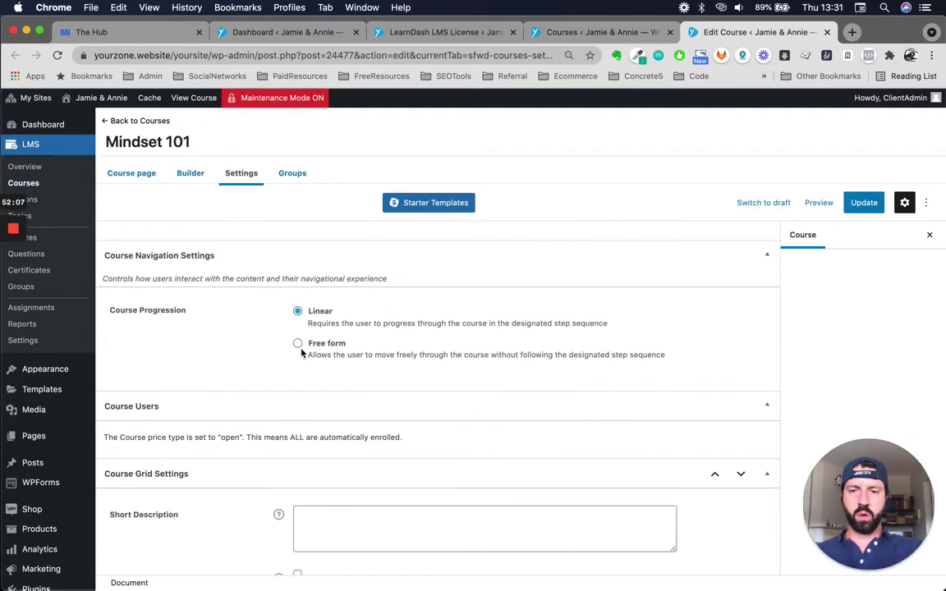
pyautogui.scroll(-3, 212, 417)
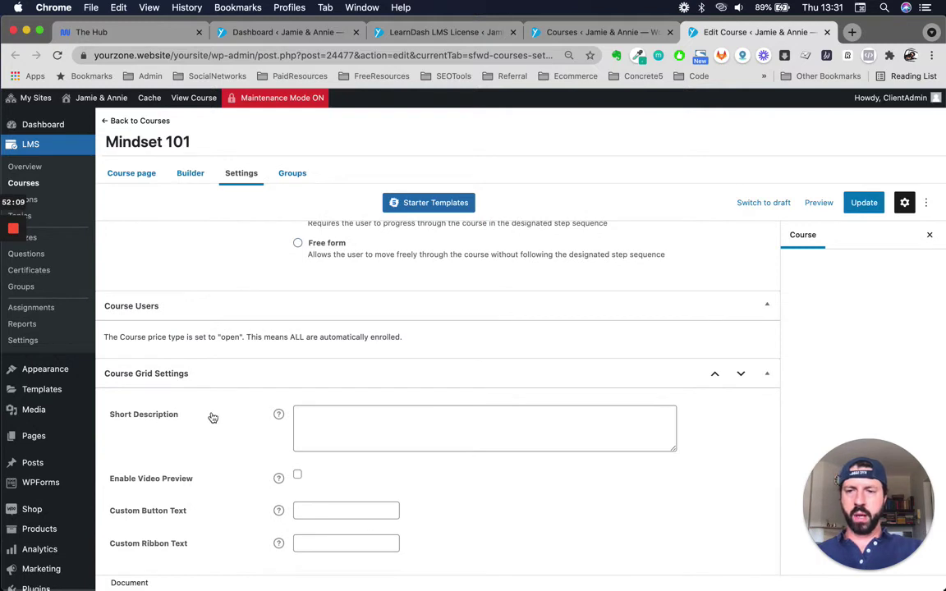
# Step: Examine Mindset 101's Course Grid Settings, covering Short Description, Enable Video Preview, Custom Button Text and Custom Ribbon Text
pyautogui.scroll(-2, 262, 457)
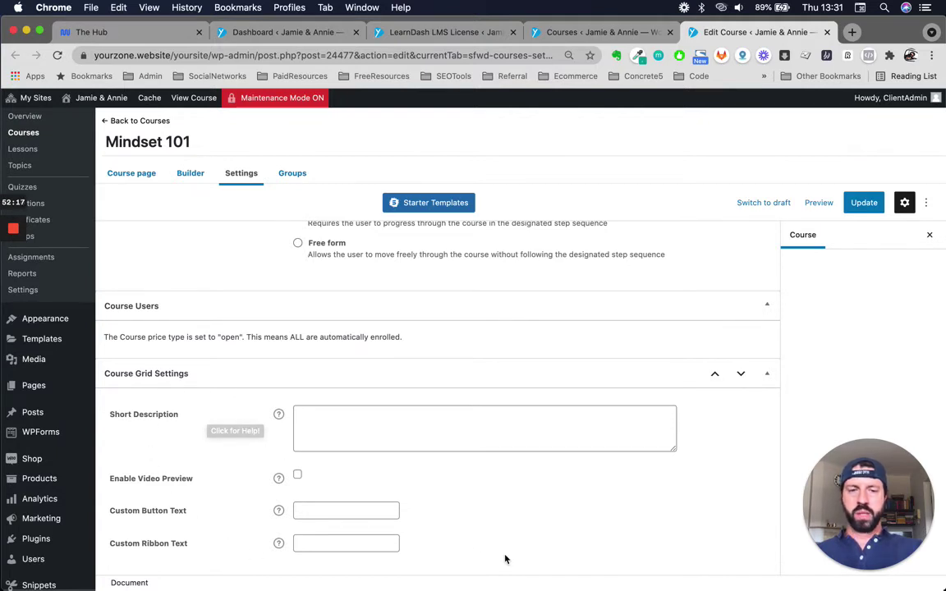
pyautogui.click(364, 509)
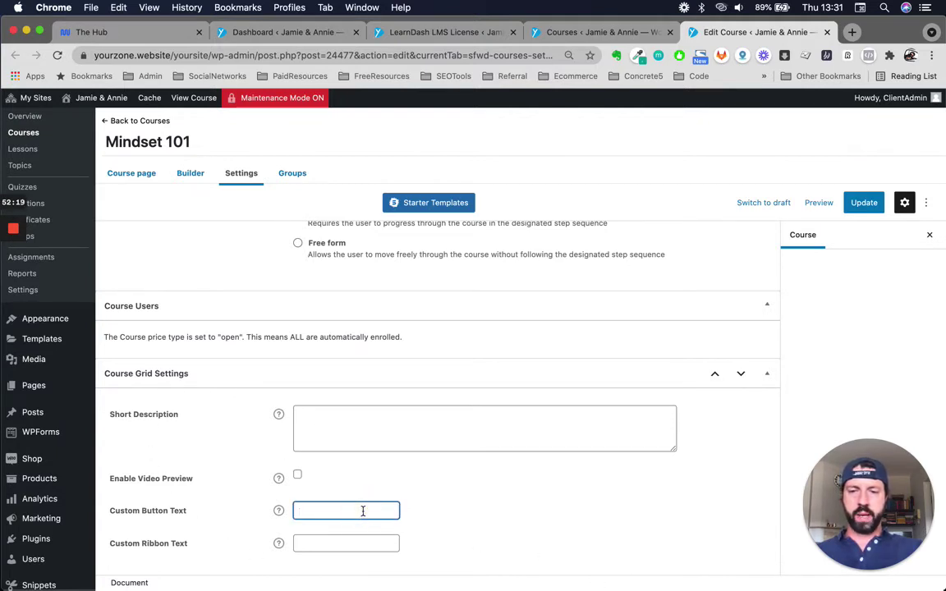
pyautogui.click(559, 37)
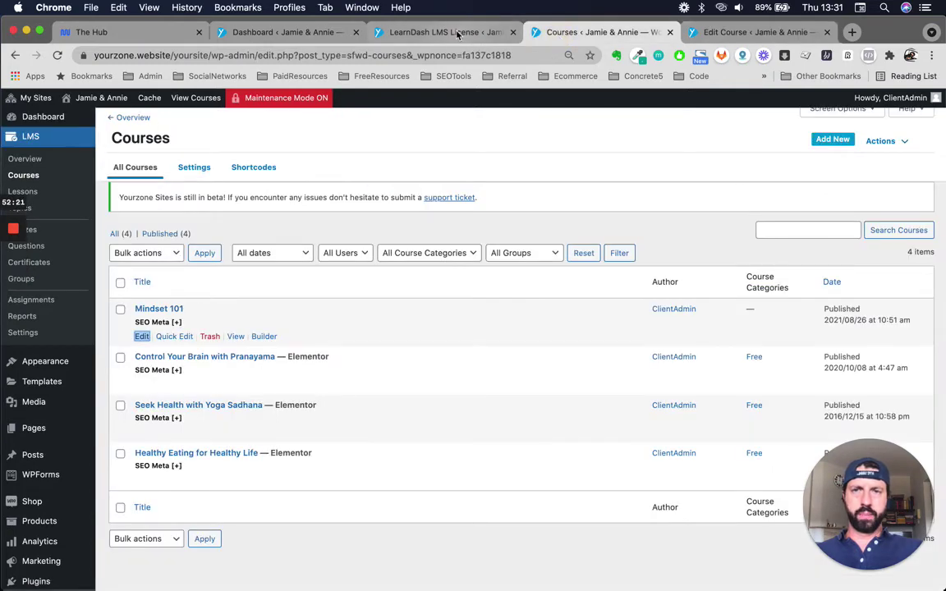
pyautogui.click(413, 32)
pyautogui.click(300, 37)
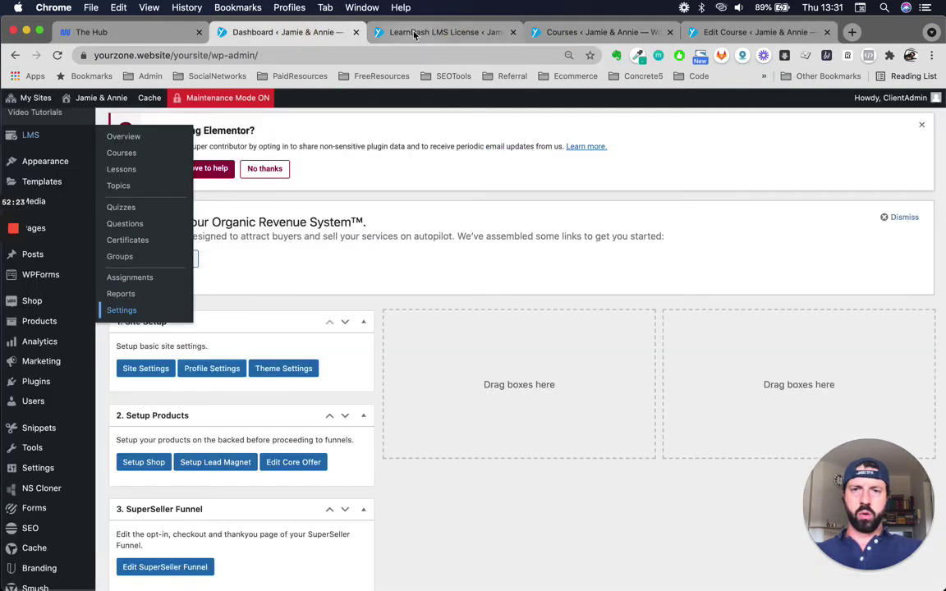
pyautogui.click(385, 32)
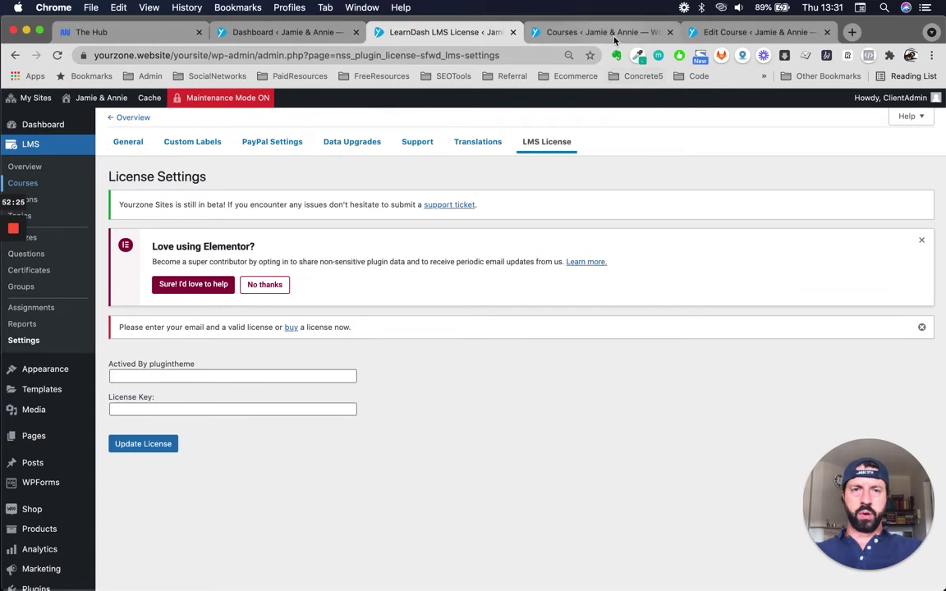
pyautogui.click(554, 32)
pyautogui.click(788, 32)
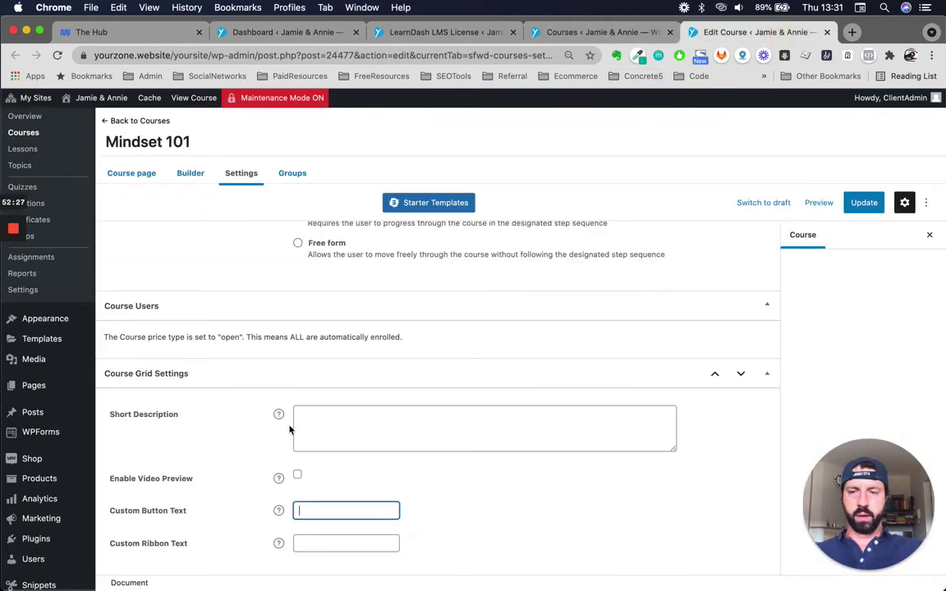
pyautogui.click(329, 542)
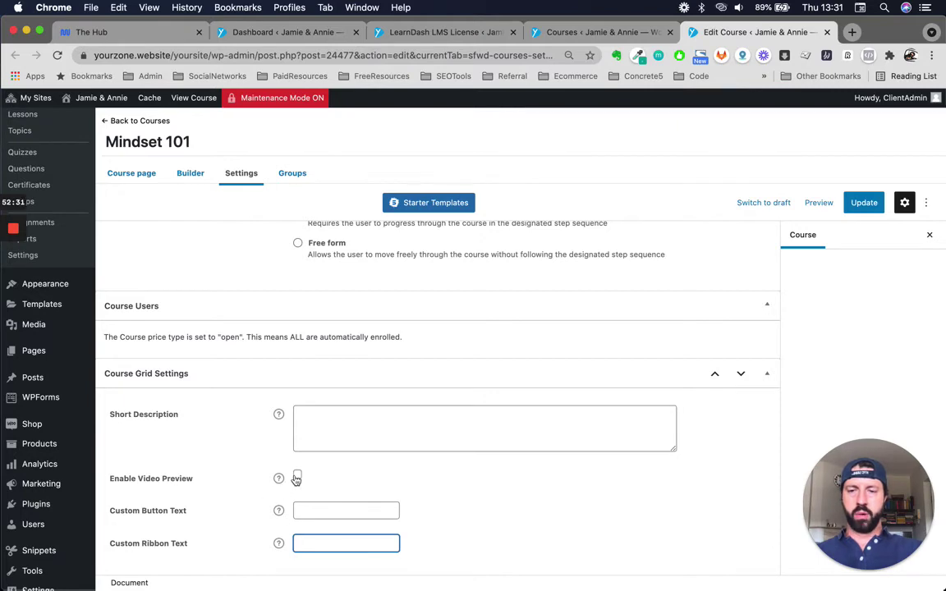
pyautogui.click(378, 431)
pyautogui.scroll(10, 541, 498)
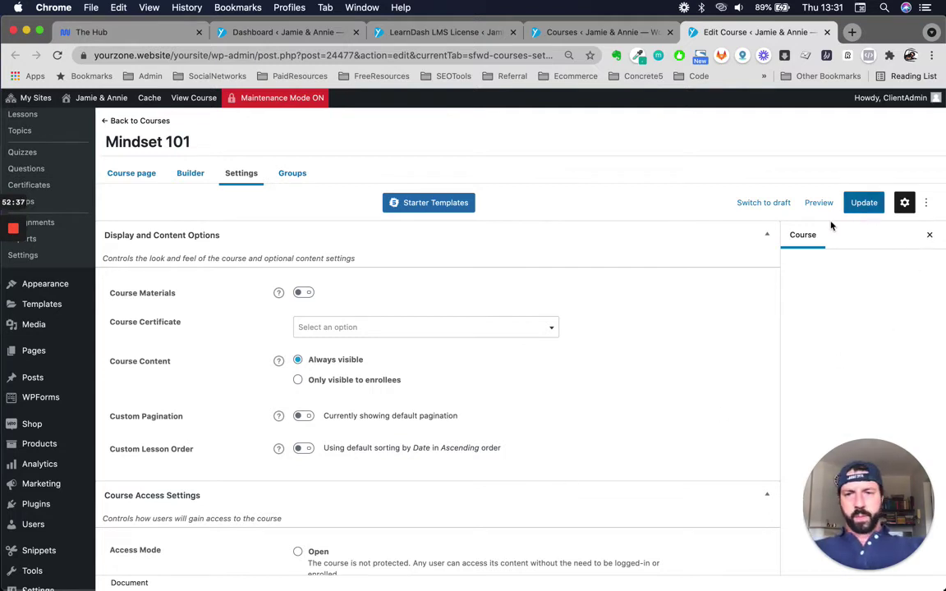
# Step: Open the Mindset 101 course builder and add a section heading titled "Introduction"
pyautogui.click(191, 174)
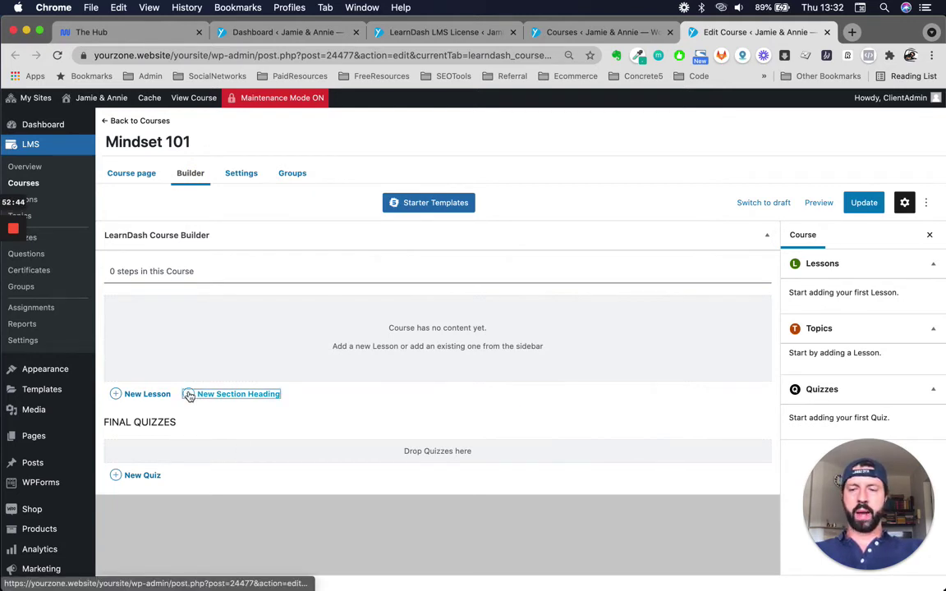
pyautogui.click(234, 395)
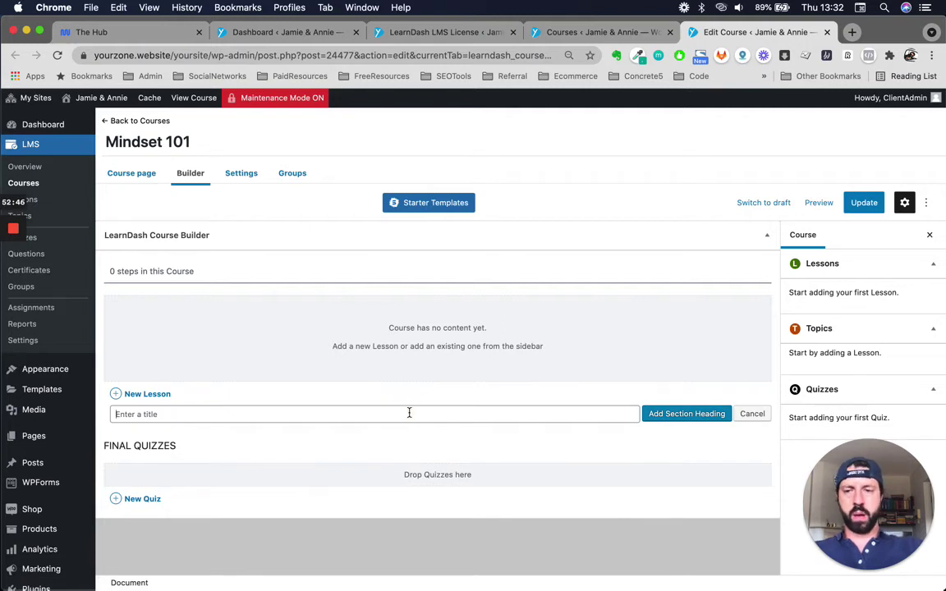
pyautogui.write('Introduction')
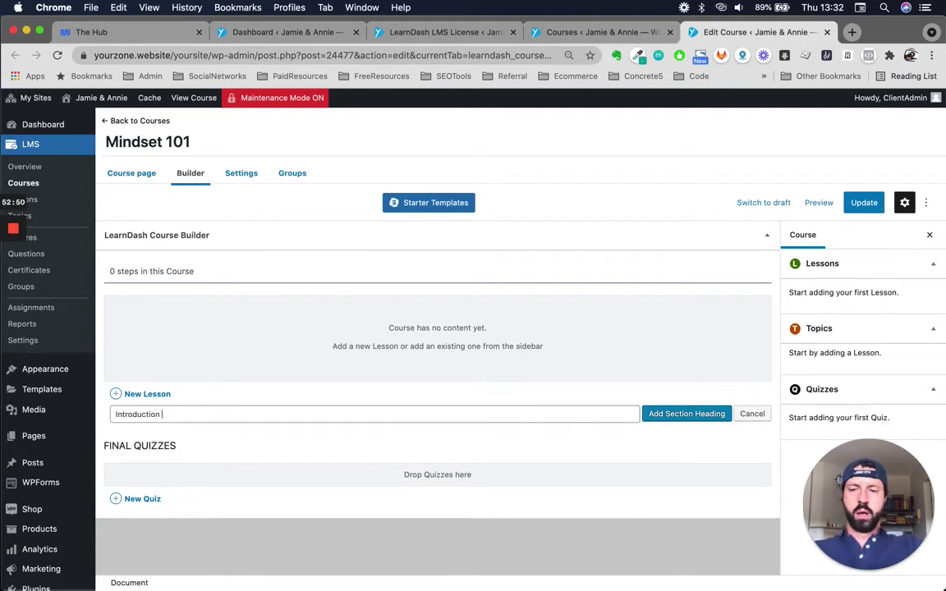
pyautogui.press('Return')
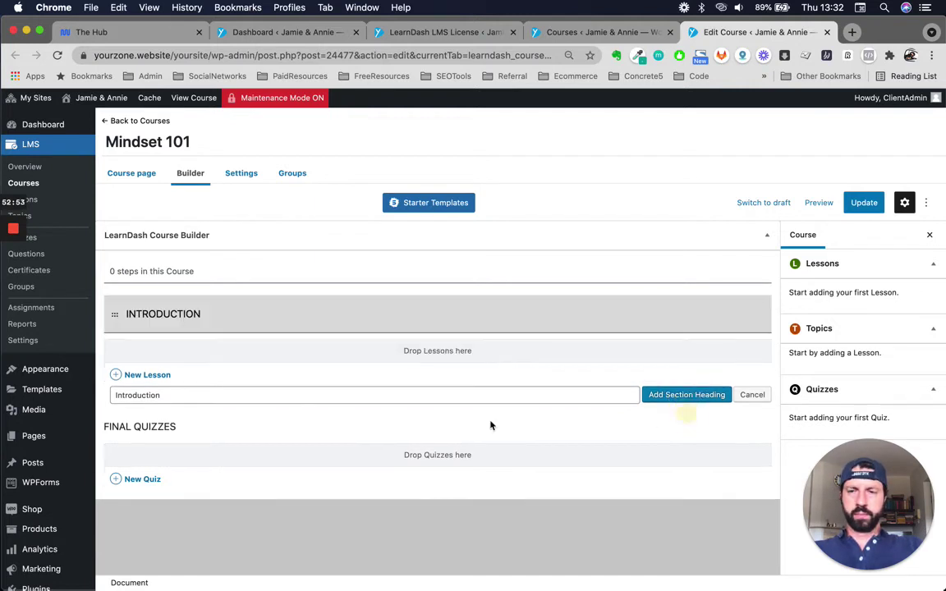
# Step: Add a lesson titled "Introduction to Mindset" under the Introduction section heading
pyautogui.click(123, 375)
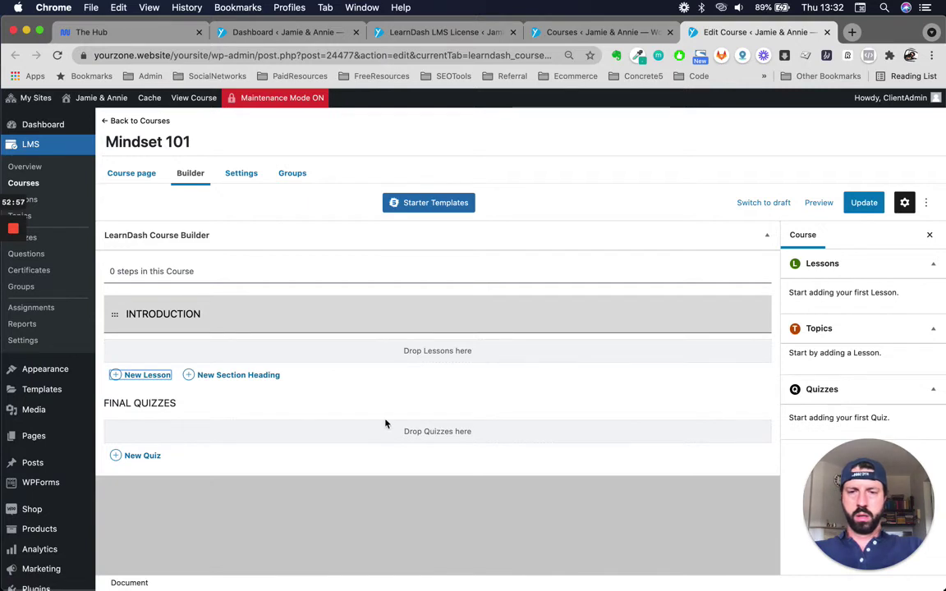
pyautogui.press('Return')
pyautogui.write('Introduct')
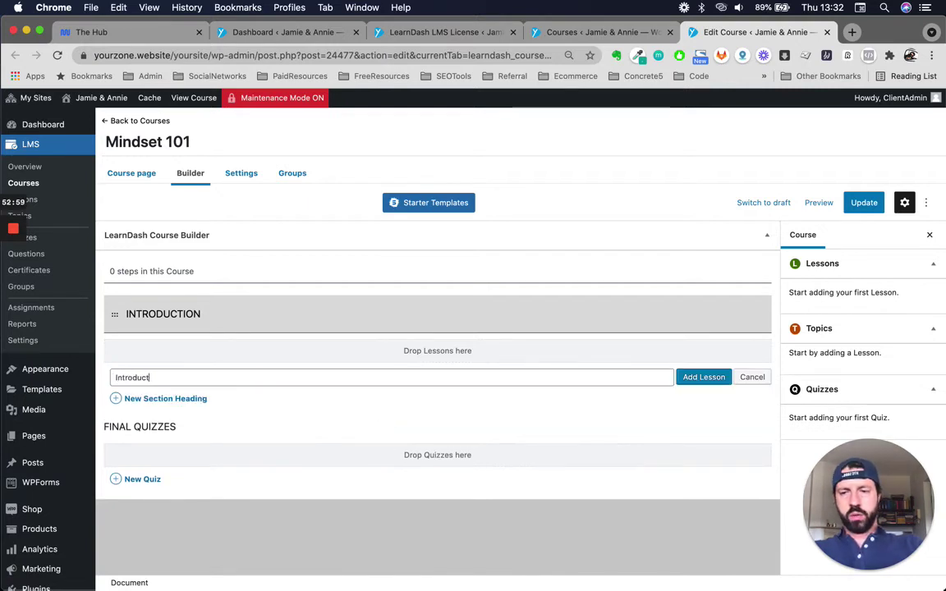
pyautogui.write('ion to Mindset')
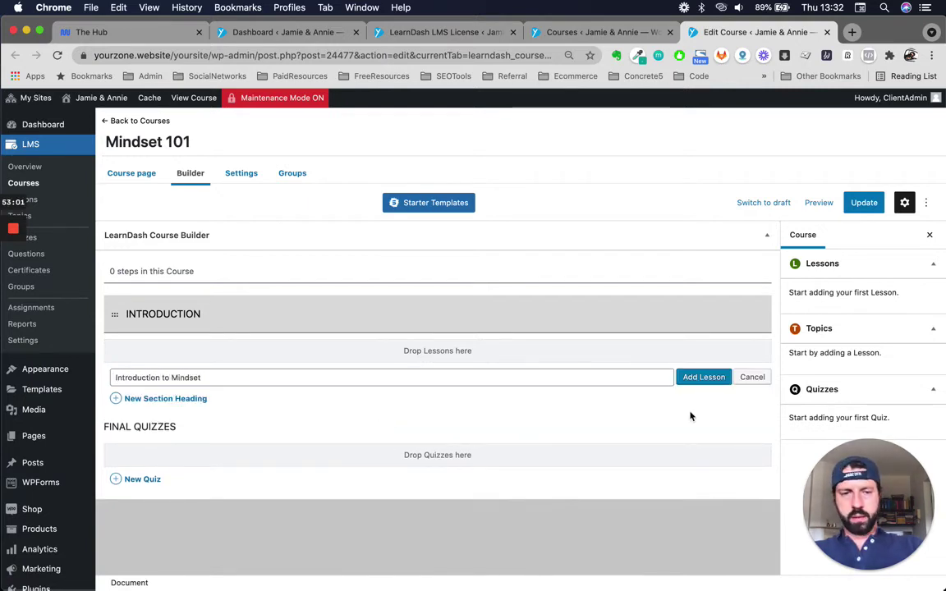
pyautogui.click(691, 380)
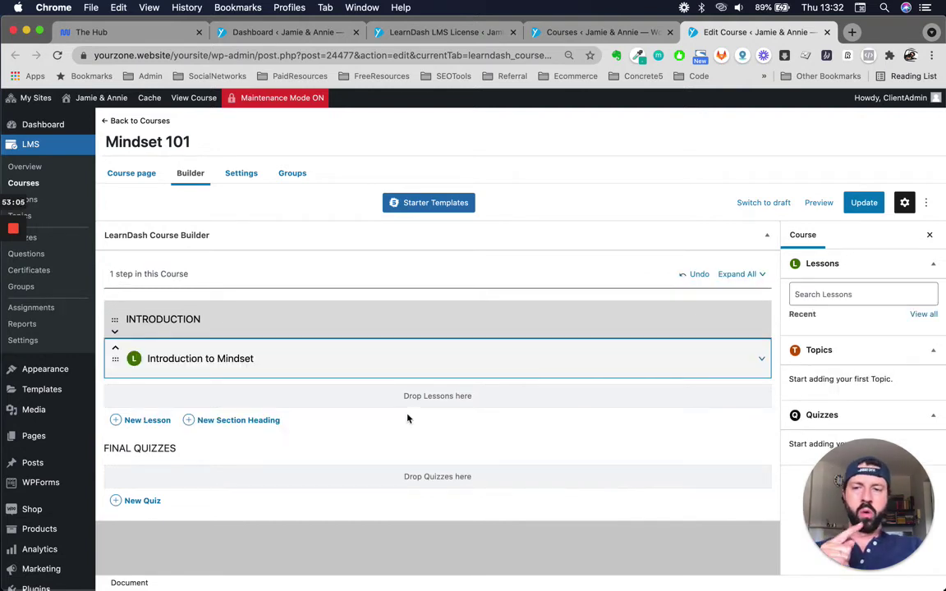
# Step: Add a section heading titled "Module 1: Morning Routine" below the Introduction to Mindset lesson
pyautogui.click(189, 421)
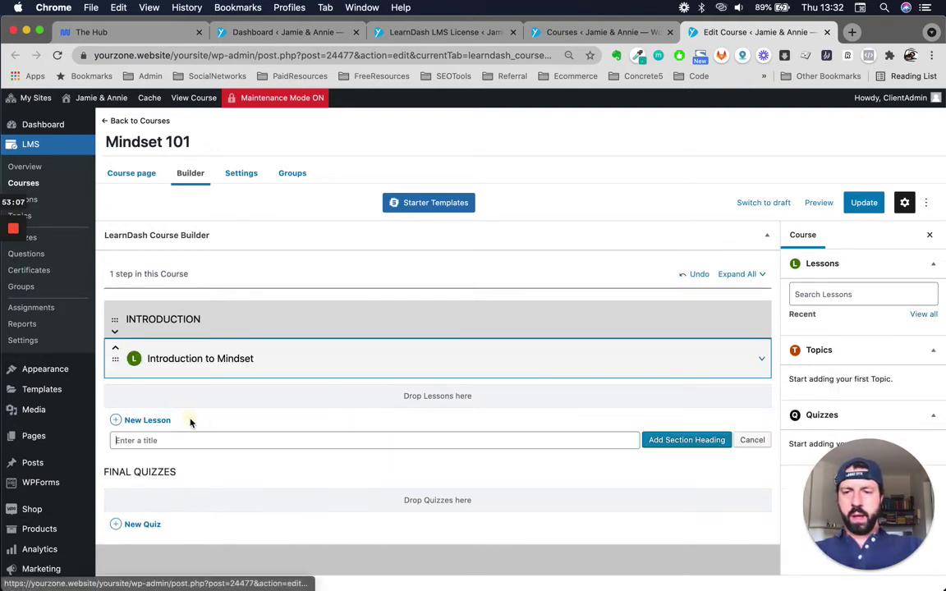
pyautogui.write('Module 1: Morning Routine')
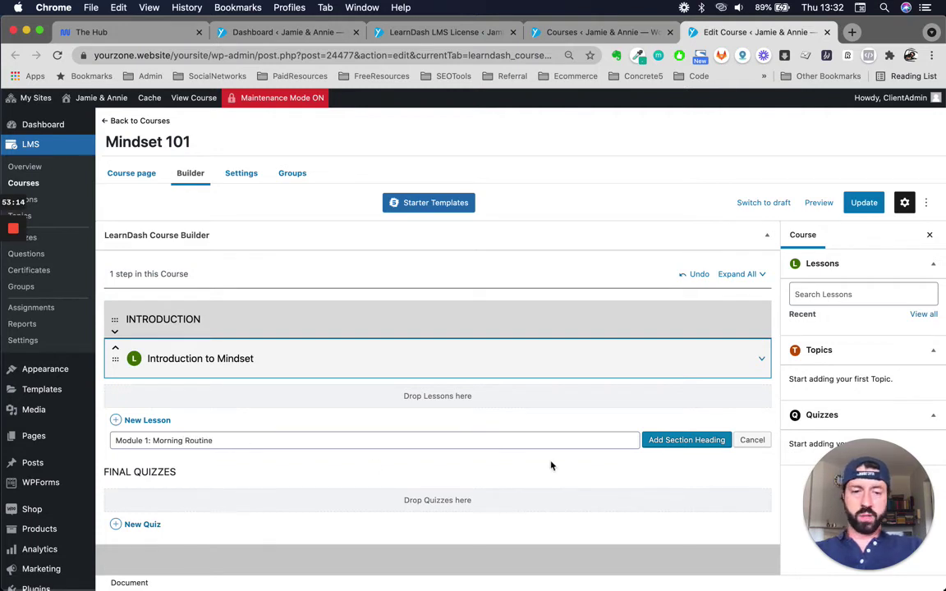
pyautogui.click(672, 440)
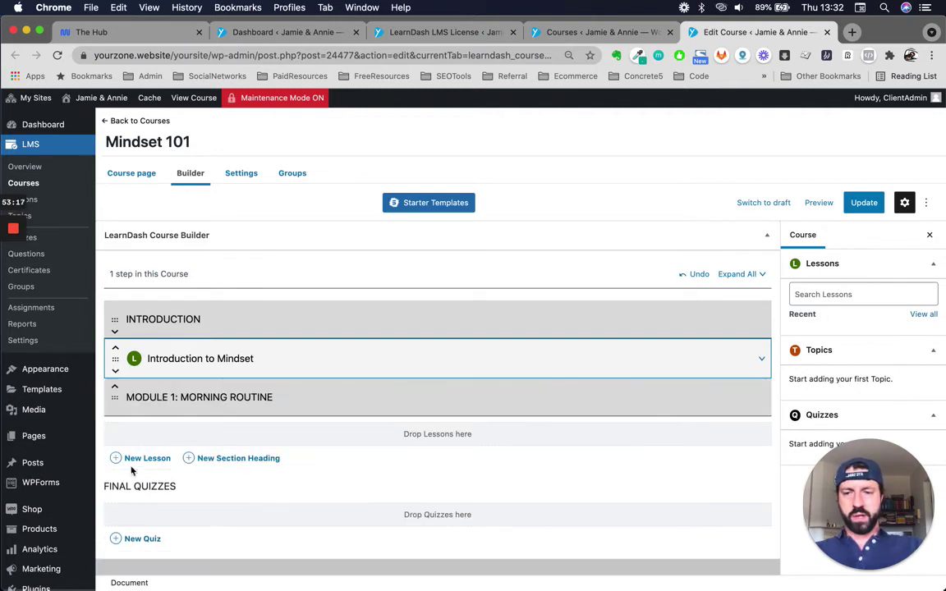
# Step: Add a lesson titled "Morning Ruotine" under the Module 1: Morning Routine section heading
pyautogui.click(117, 459)
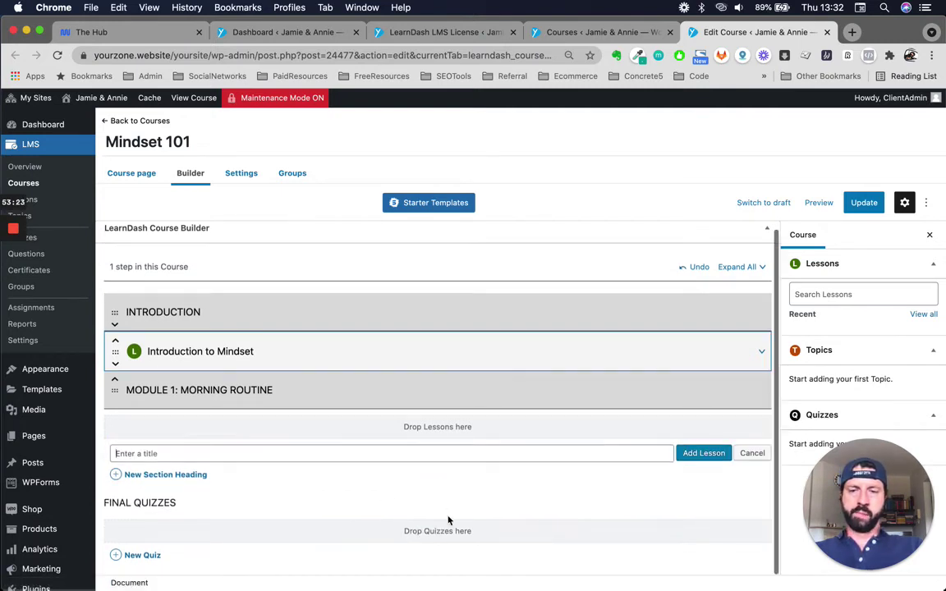
pyautogui.write('Morning Ruotine')
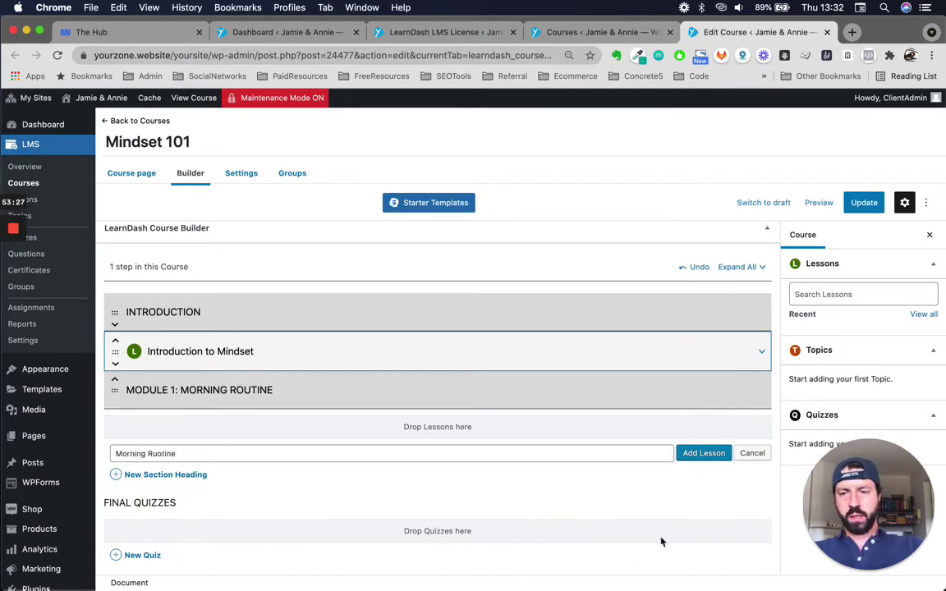
pyautogui.click(682, 452)
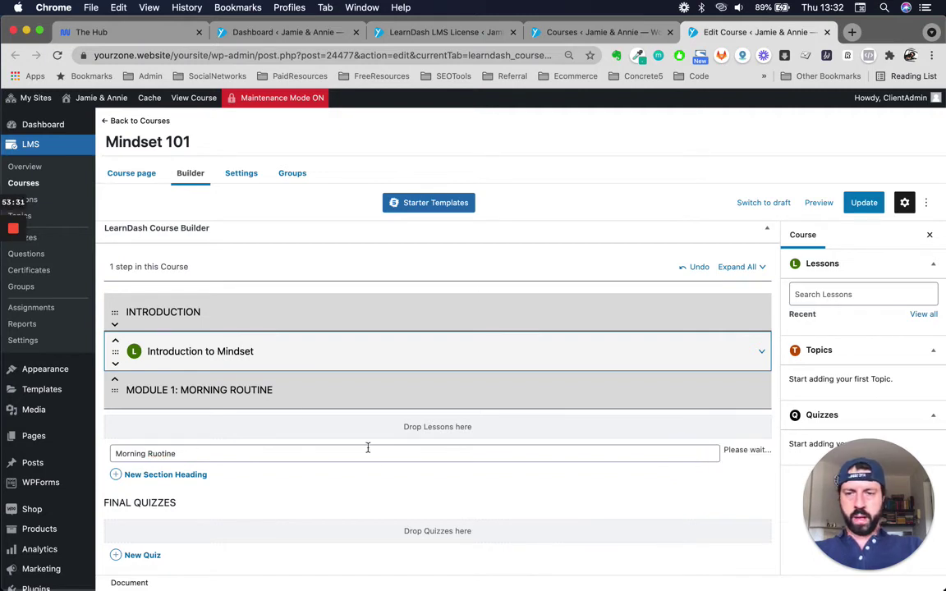
# Step: Open the Introduction to Mindset lesson for editing in a separate browser tab and start an empty paragraph in its content
pyautogui.scroll(-1, 363, 476)
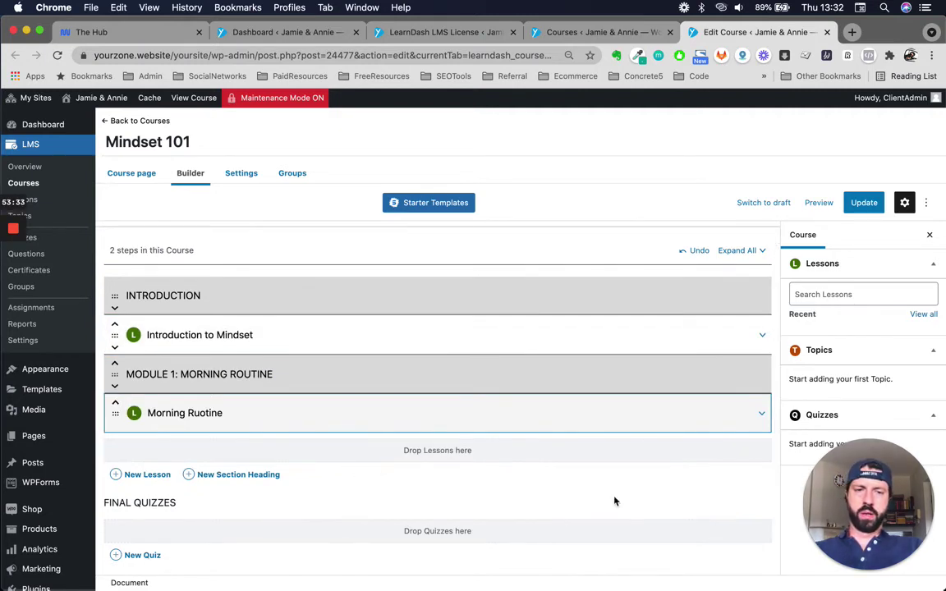
pyautogui.scroll(-1, 615, 502)
pyautogui.scroll(1, 616, 502)
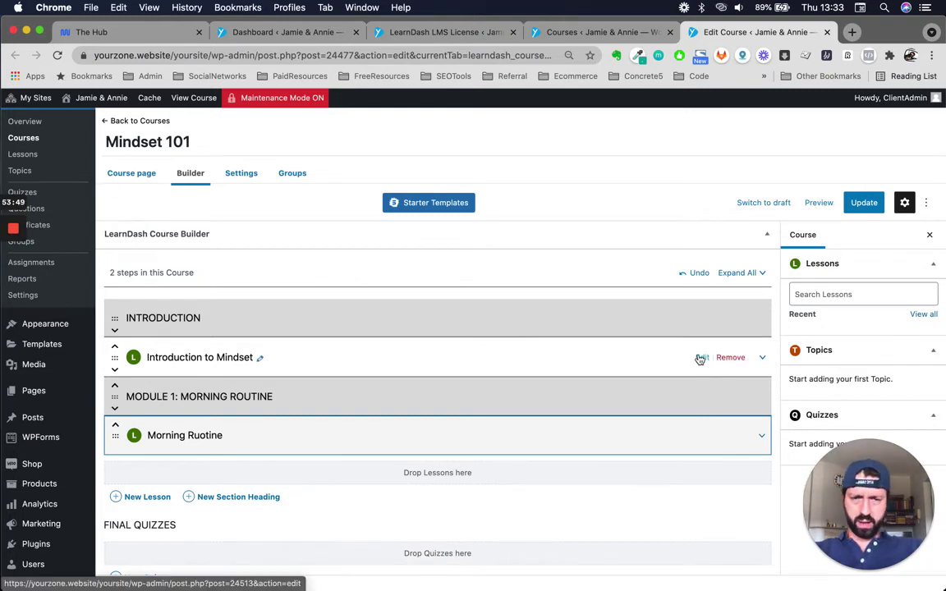
pyautogui.rightClick(702, 359)
pyautogui.click(714, 361)
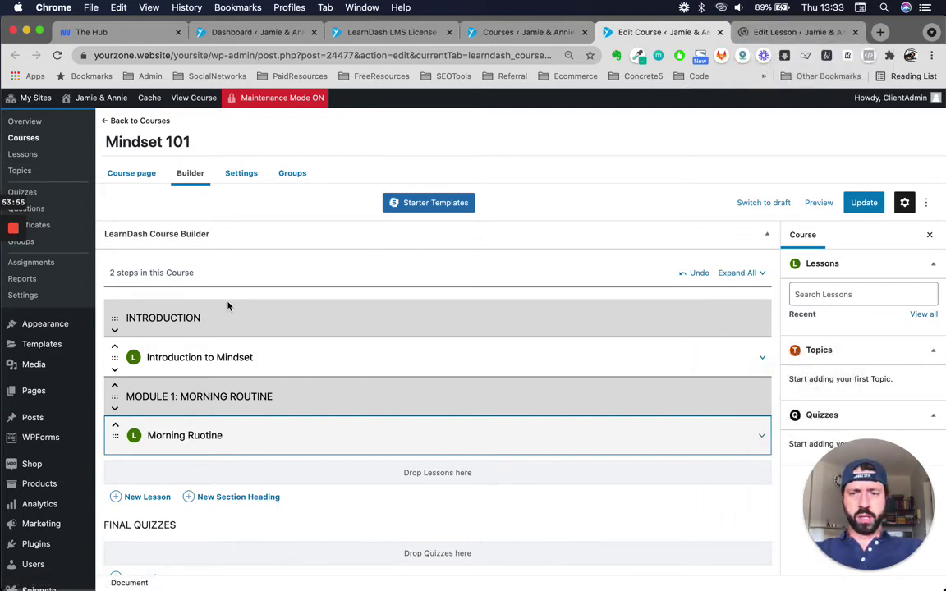
pyautogui.click(761, 31)
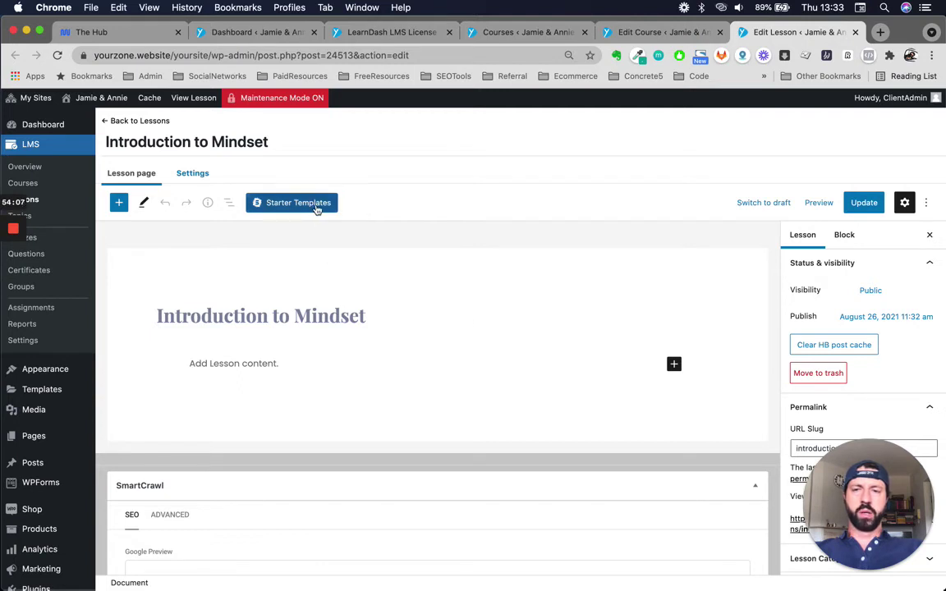
pyautogui.click(430, 357)
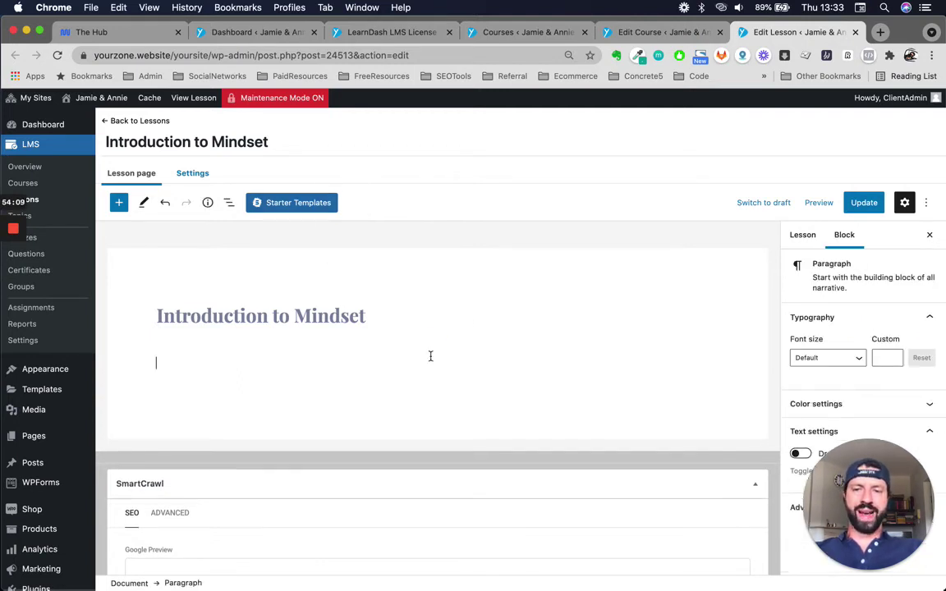
# Step: Open youtube.com in a new browser tab and go to the "Wolf and Raven - On The Run" video
pyautogui.click(878, 32)
pyautogui.write('youtube.com')
pyautogui.press('Return')
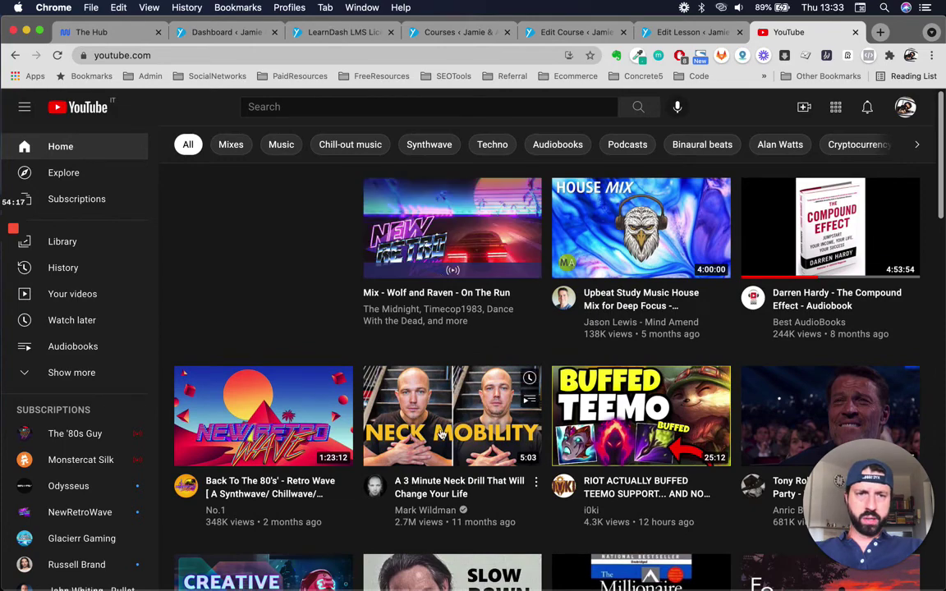
pyautogui.click(445, 261)
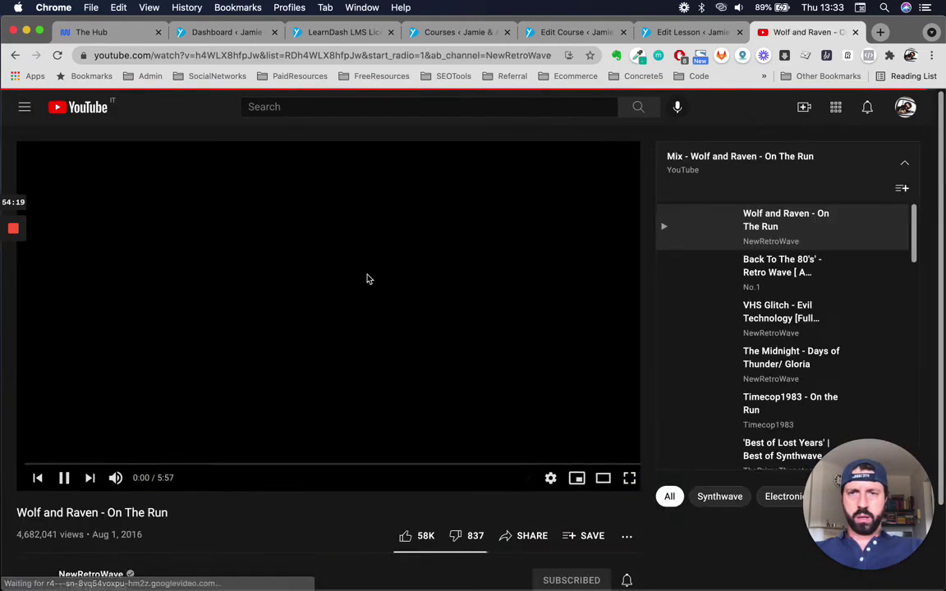
pyautogui.scroll(-3, 622, 447)
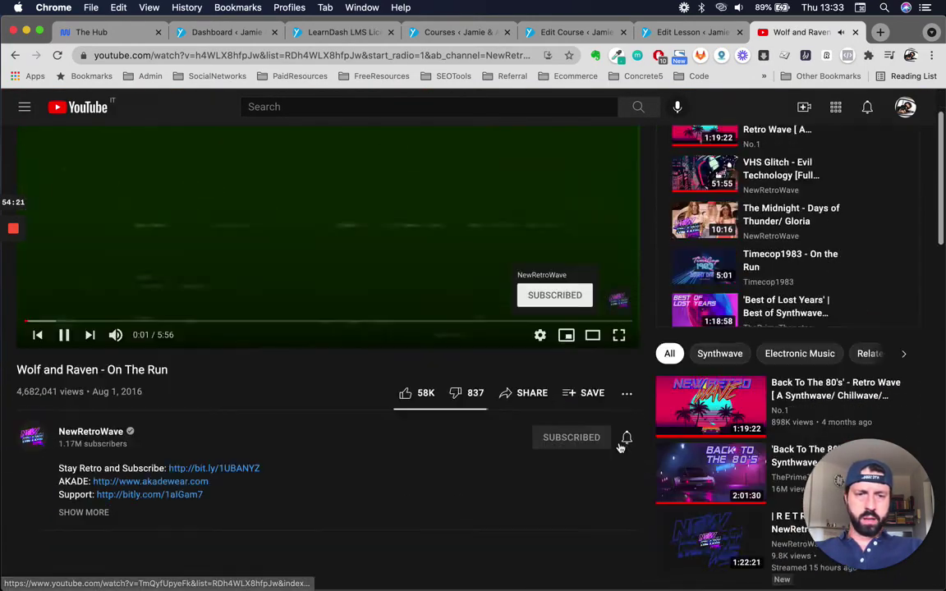
pyautogui.scroll(-1, 622, 447)
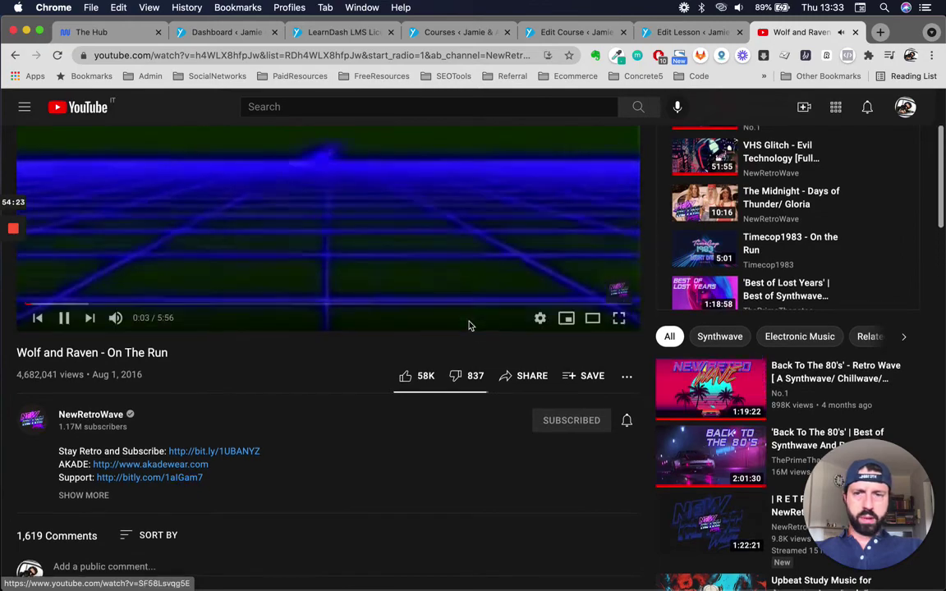
pyautogui.scroll(4, 469, 326)
# Step: Copy the Wolf and Raven video's URL, pause playback, and embed the video in the Introduction to Mindset lesson content
pyautogui.rightClick(263, 294)
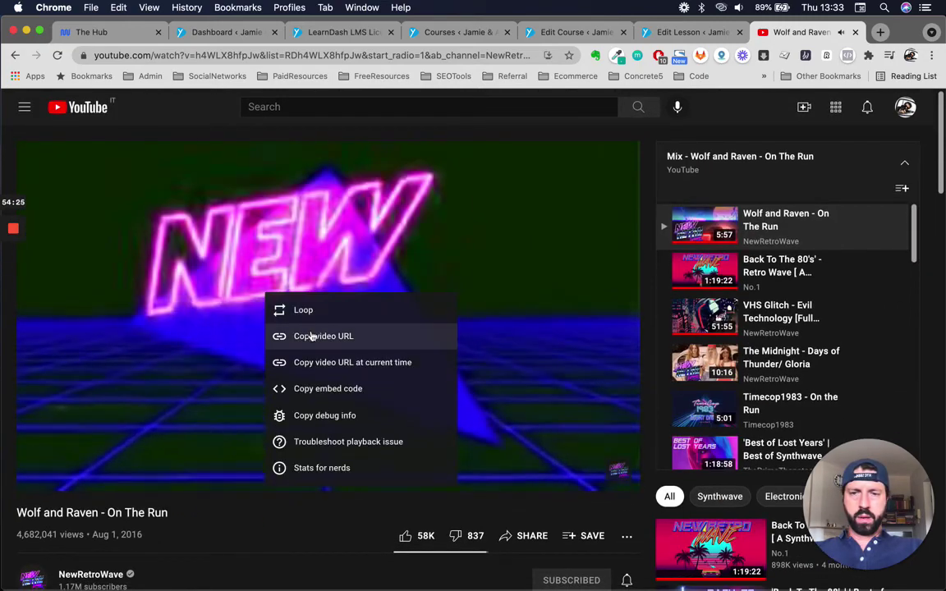
pyautogui.click(312, 336)
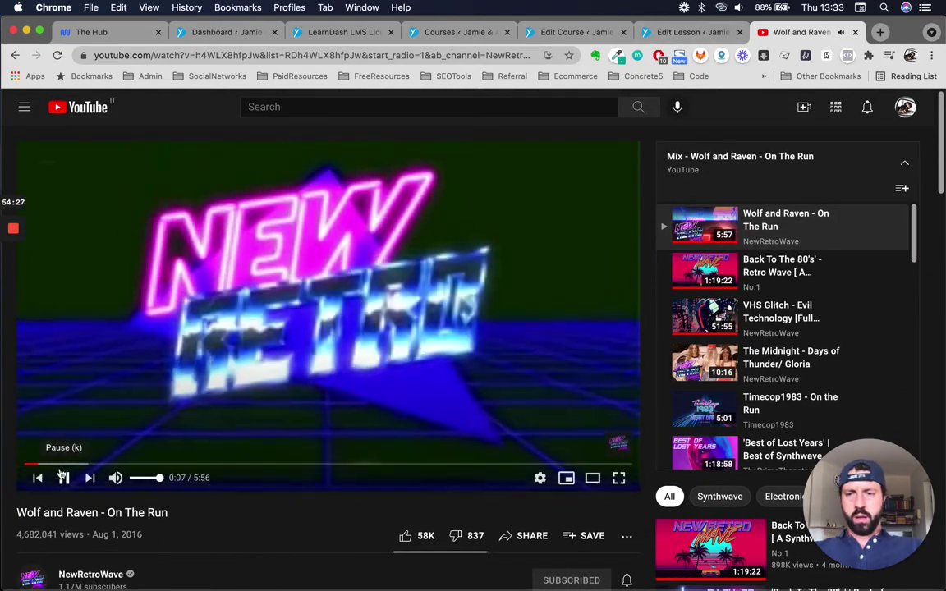
pyautogui.click(61, 476)
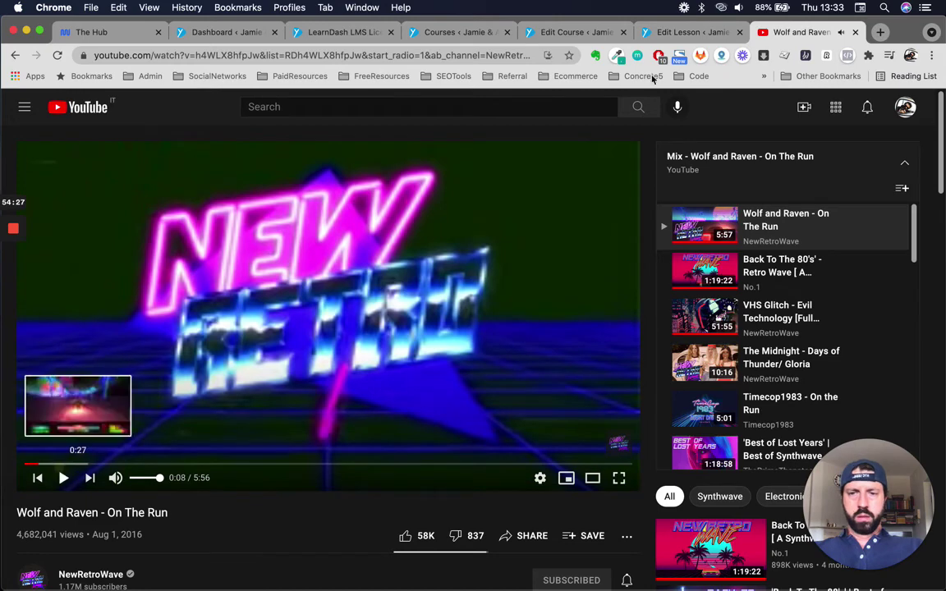
pyautogui.click(663, 33)
pyautogui.press('super+v')
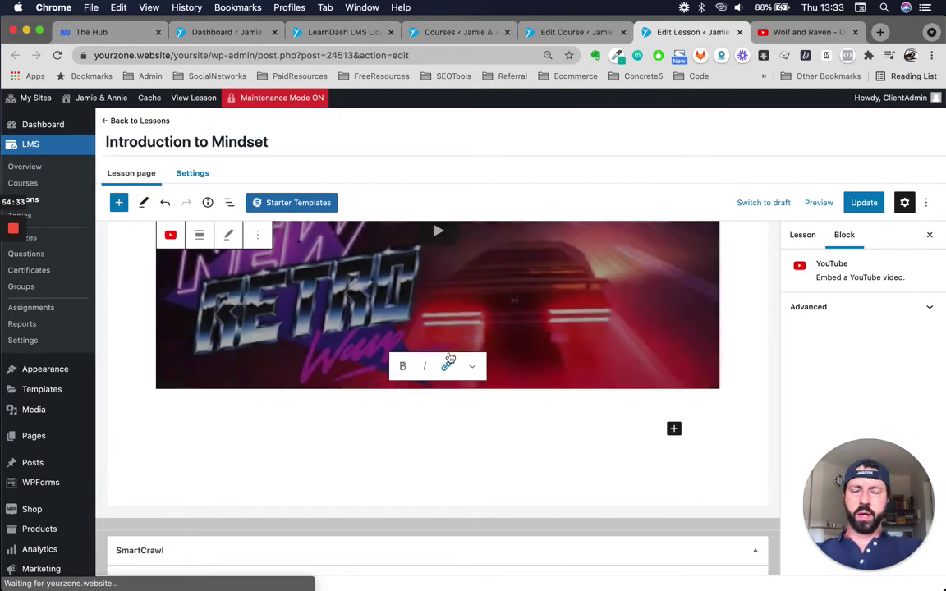
# Step: Look over the embedded video in the Introduction to Mindset lesson and start an empty paragraph below it
pyautogui.scroll(3, 375, 304)
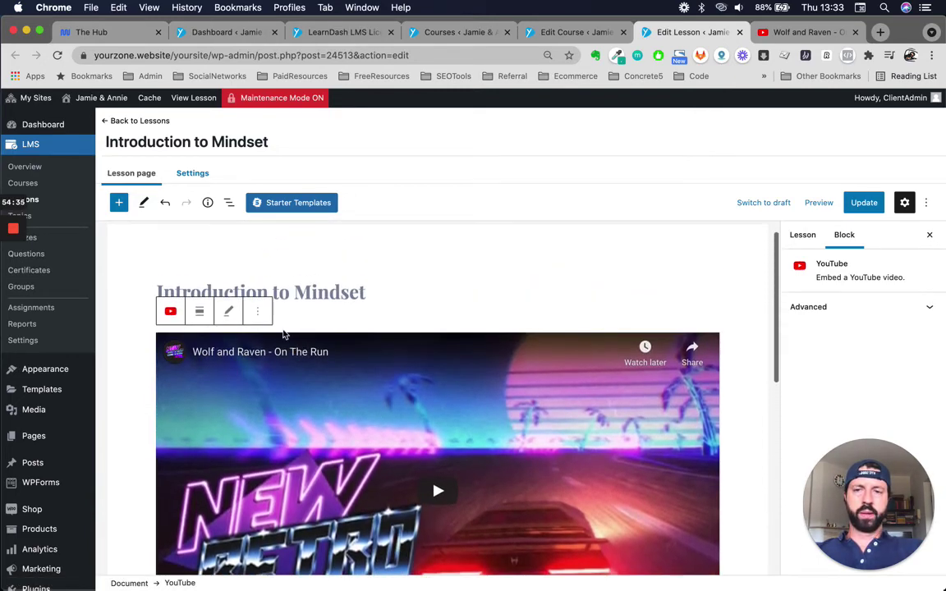
pyautogui.scroll(-3, 340, 345)
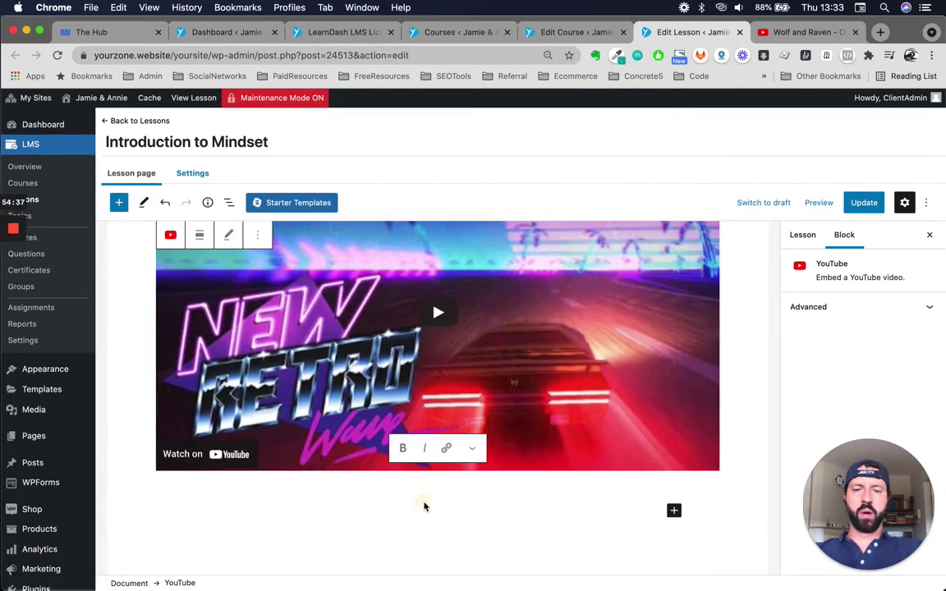
pyautogui.click(446, 510)
pyautogui.click(653, 500)
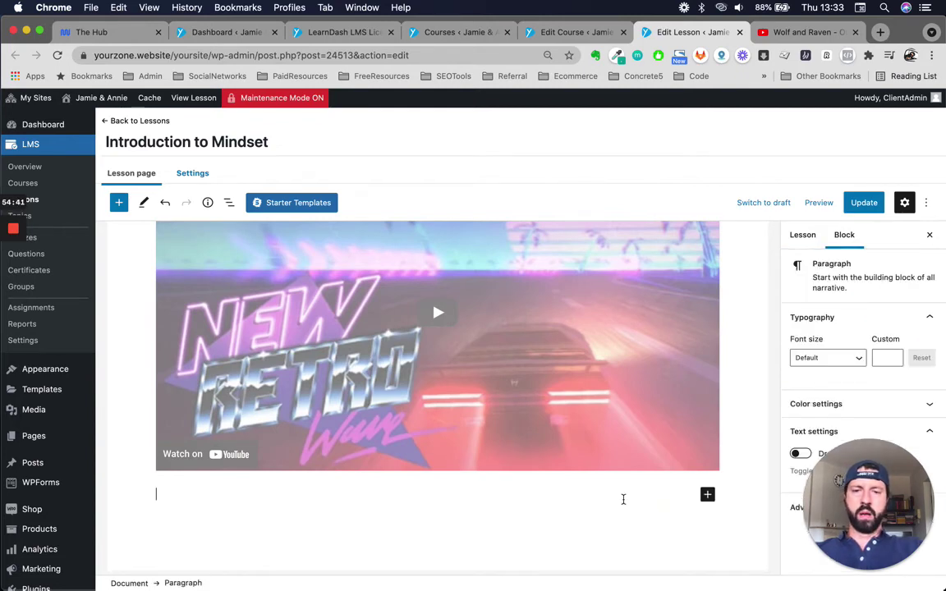
pyautogui.scroll(2, 567, 363)
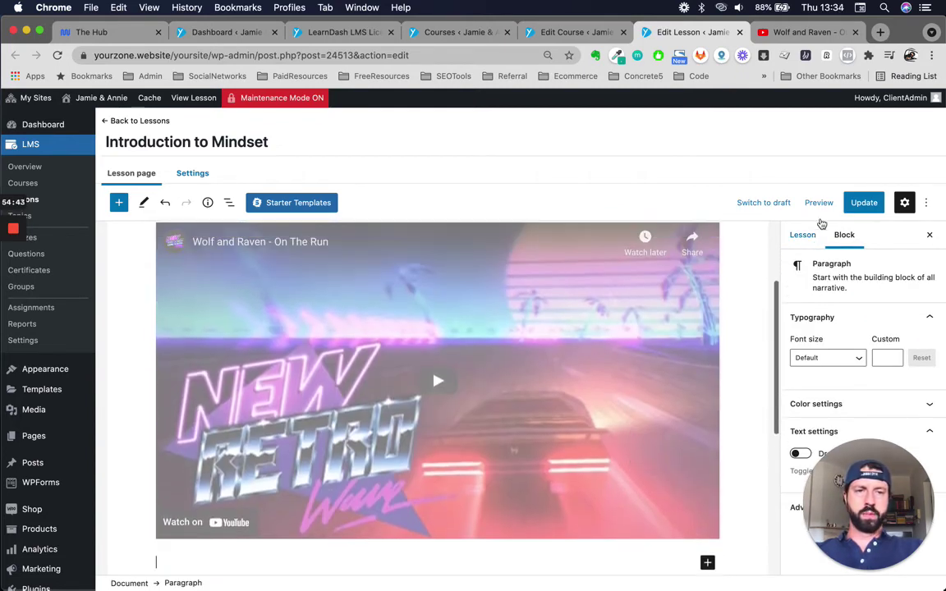
# Step: Preview the Introduction to Mindset lesson in a separate browser tab and check its course outline, embedded video and completion controls
pyautogui.click(818, 203)
pyautogui.click(768, 314)
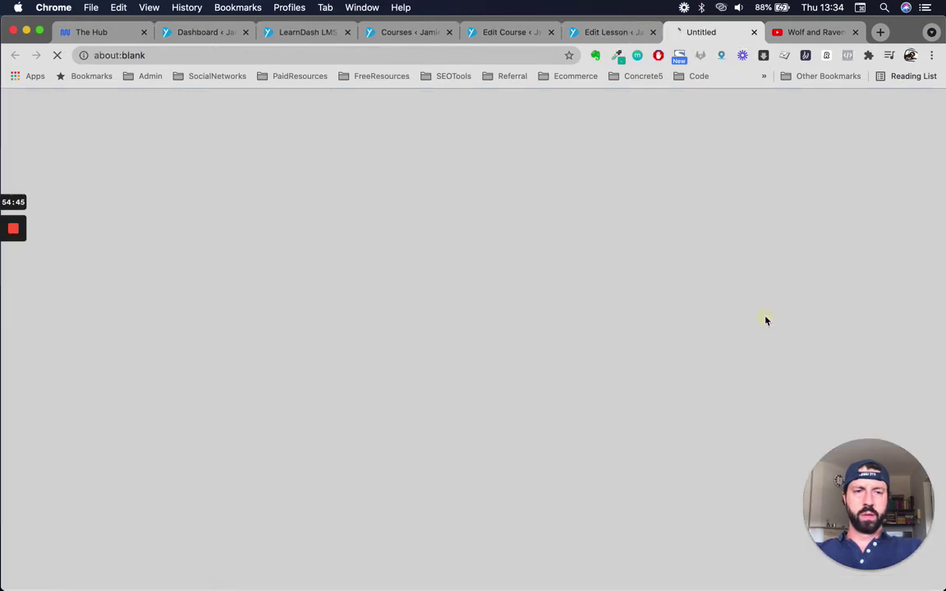
pyautogui.click(603, 32)
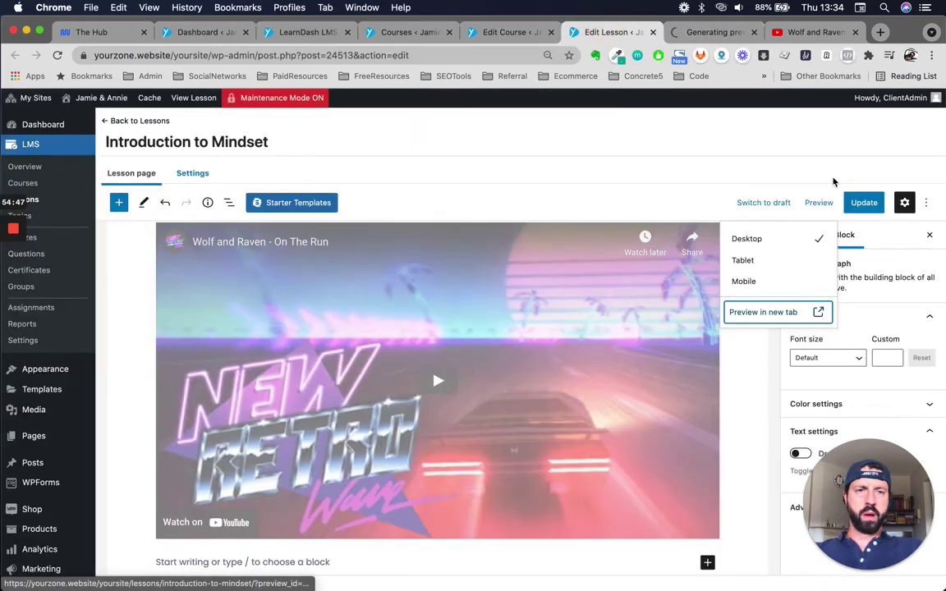
pyautogui.click(710, 32)
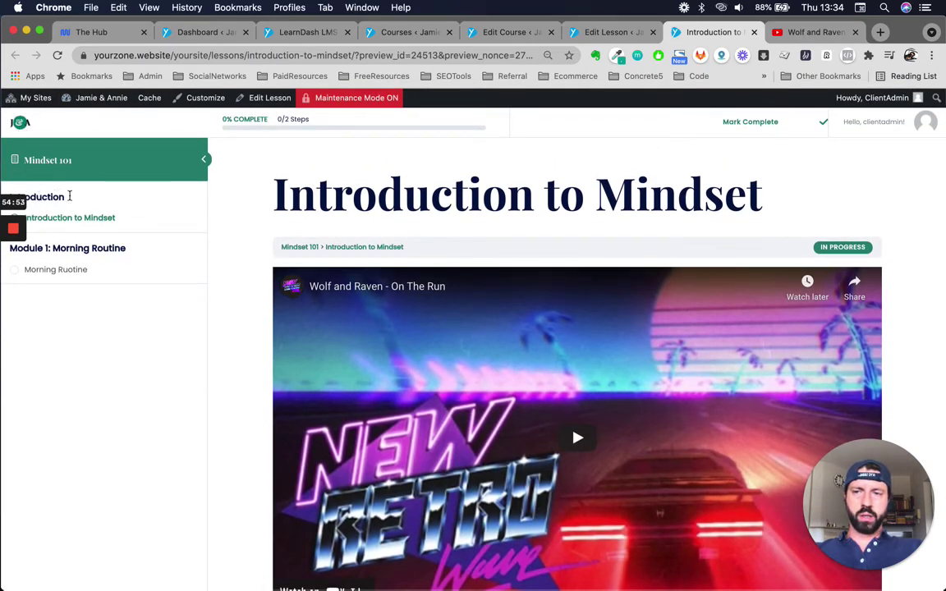
pyautogui.scroll(-3, 542, 460)
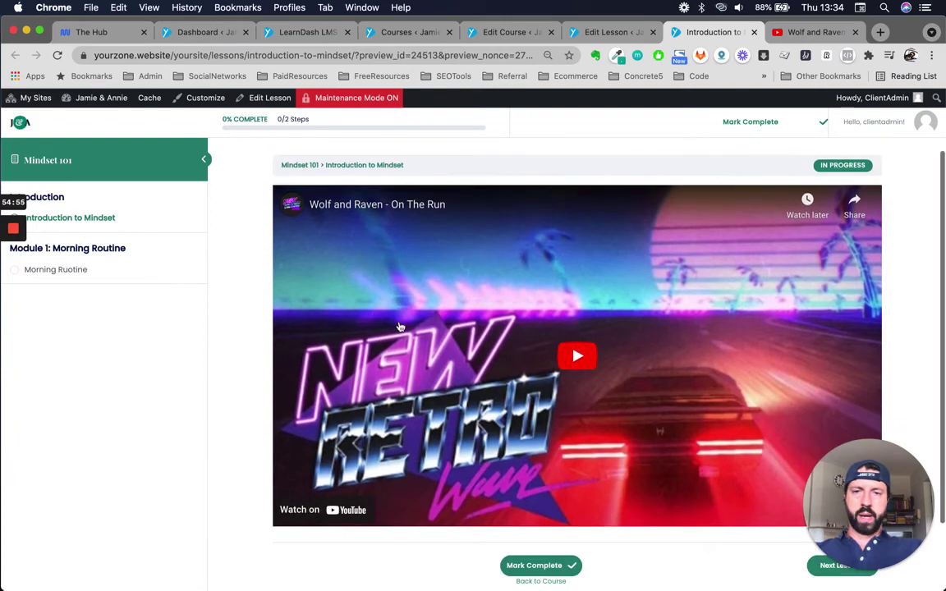
pyautogui.scroll(-2, 515, 516)
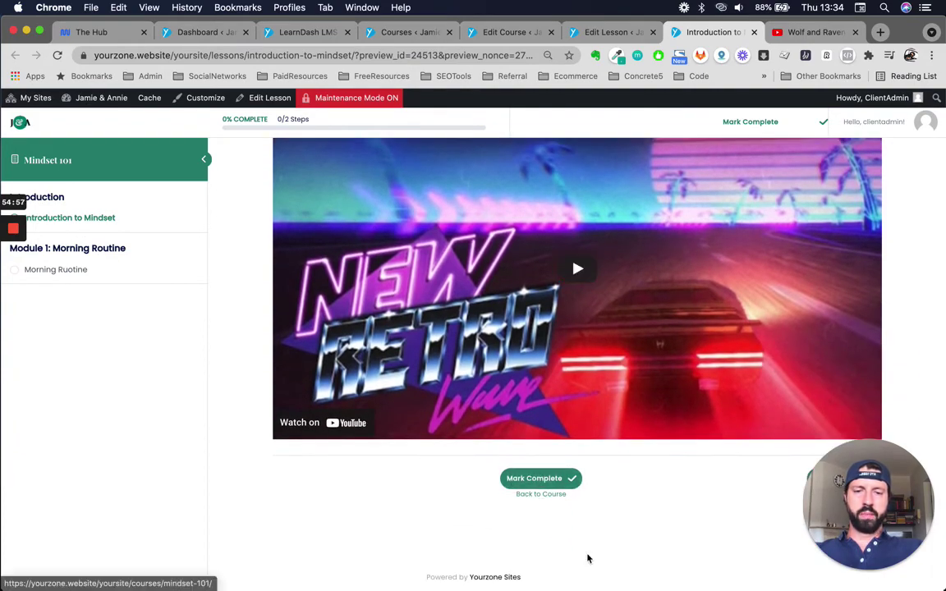
pyautogui.scroll(1, 588, 558)
pyautogui.scroll(5, 588, 558)
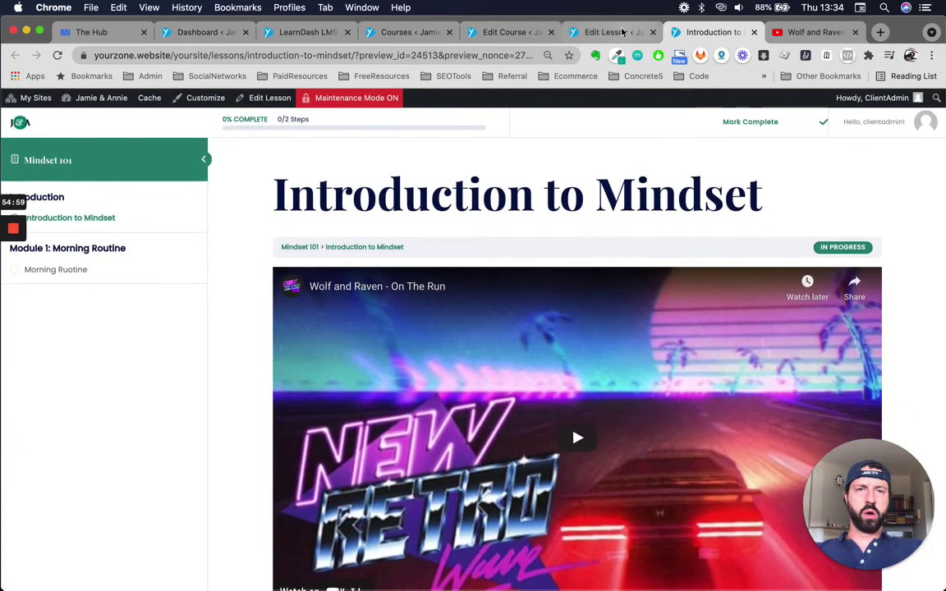
# Step: Return to editing the Introduction to Mindset lesson and save its updated content
pyautogui.click(623, 32)
pyautogui.scroll(-1, 476, 297)
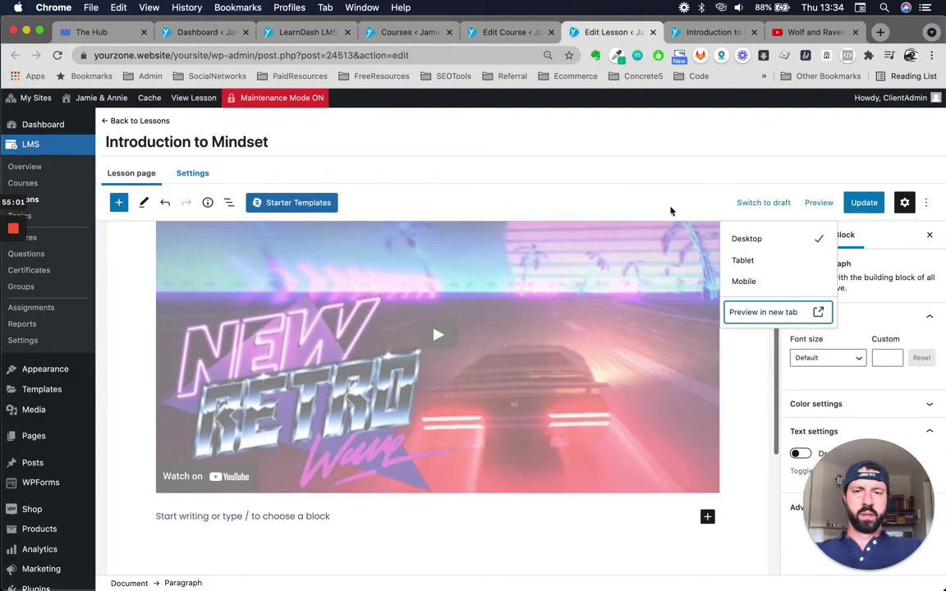
pyautogui.click(683, 172)
pyautogui.scroll(-6, 555, 366)
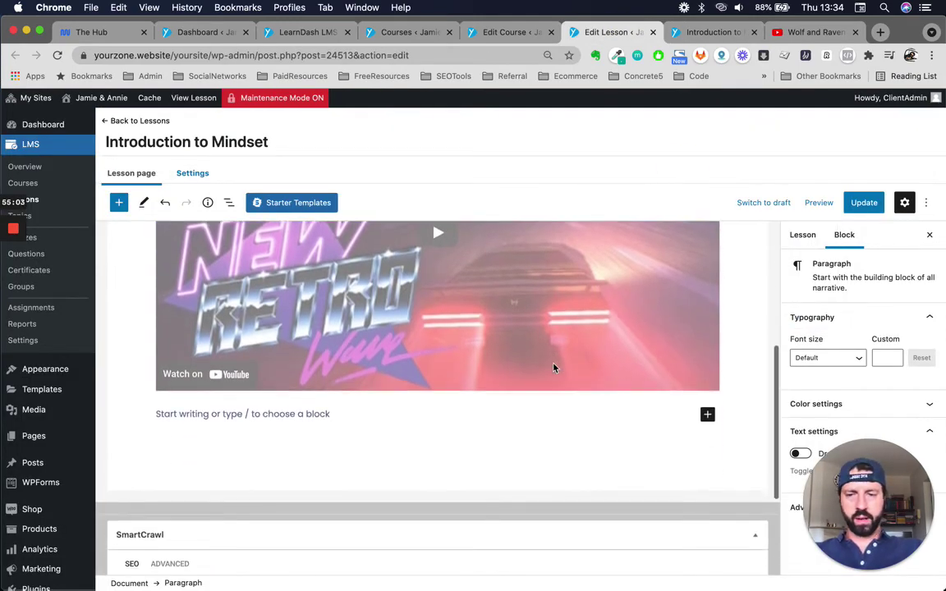
pyautogui.scroll(10, 554, 362)
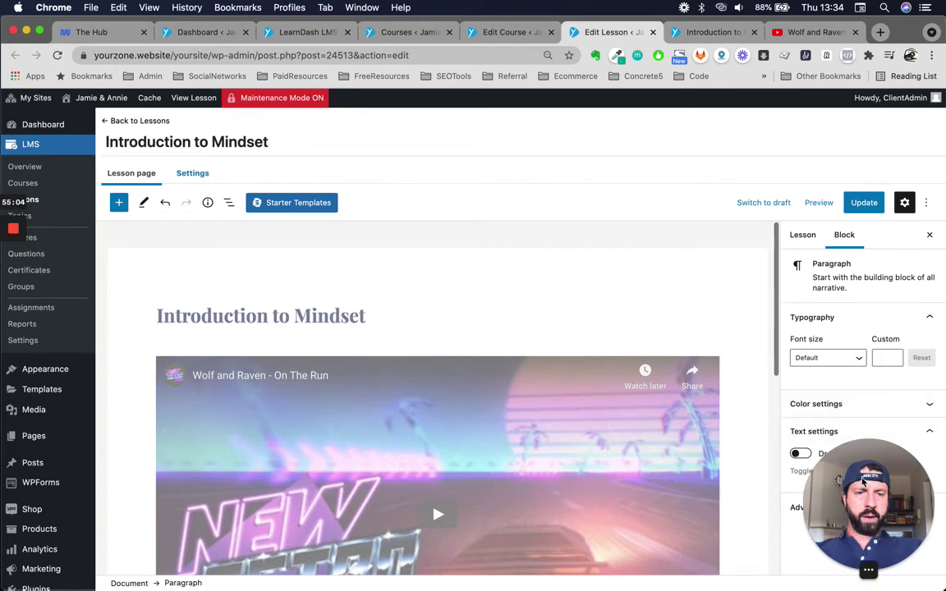
pyautogui.click(864, 203)
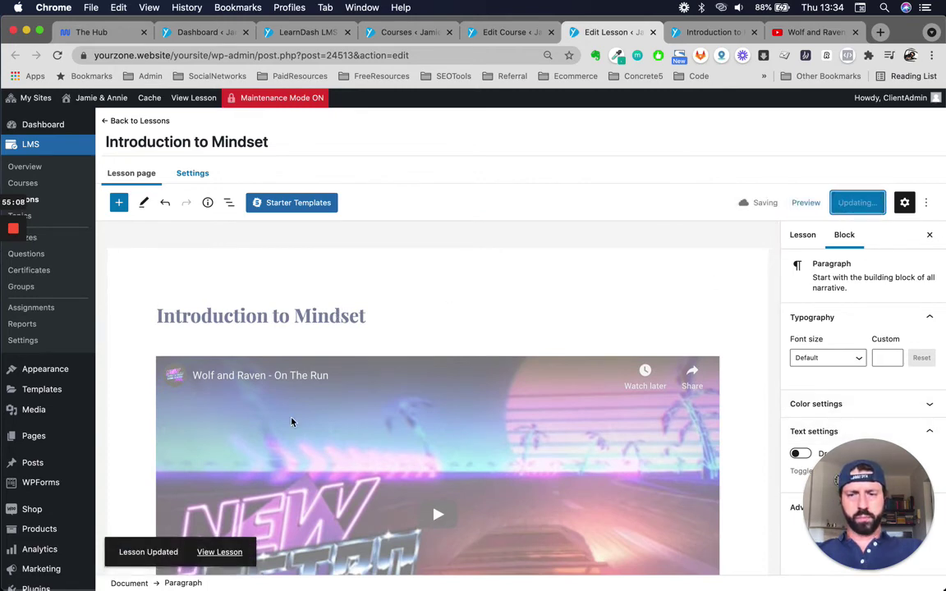
# Step: Examine the lesson's settings for display and content options, sample lesson access, release schedule and course grid
pyautogui.click(192, 173)
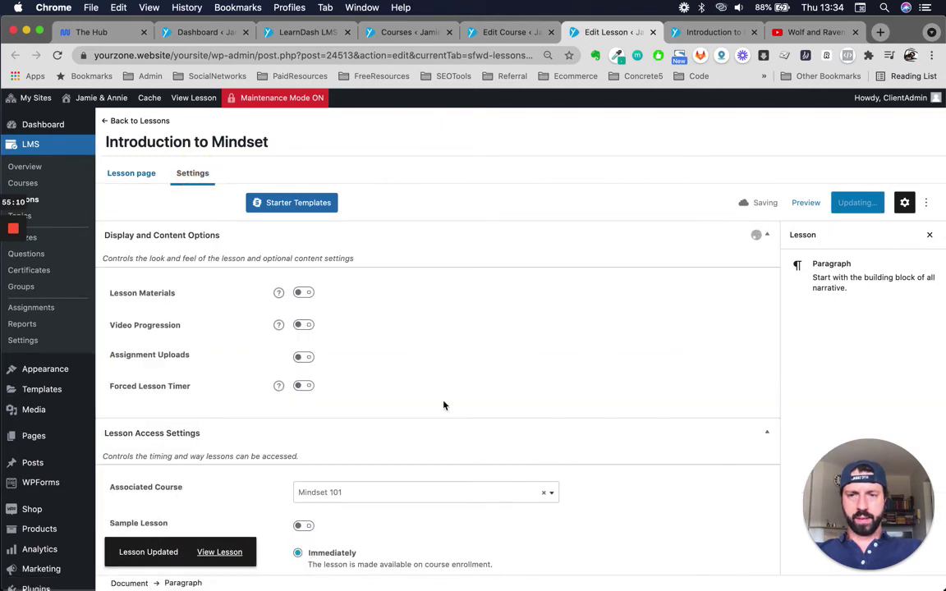
pyautogui.scroll(-1, 444, 402)
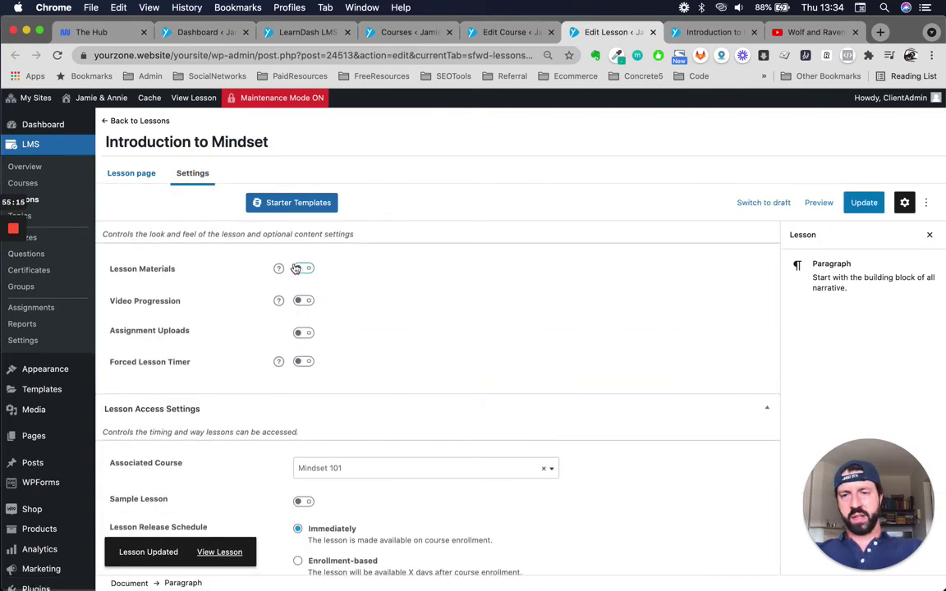
pyautogui.scroll(-3, 395, 363)
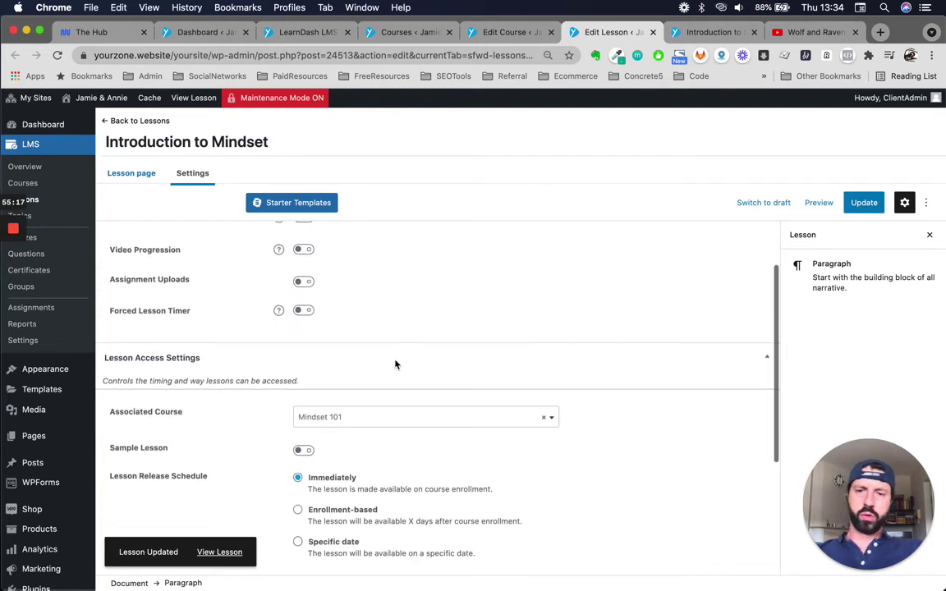
pyautogui.scroll(3, 395, 363)
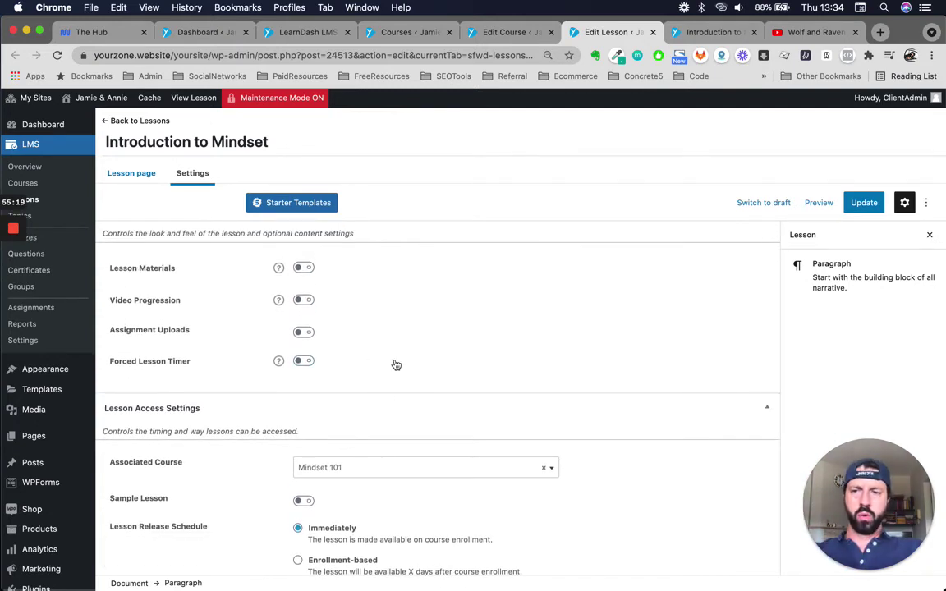
pyautogui.scroll(-3, 493, 476)
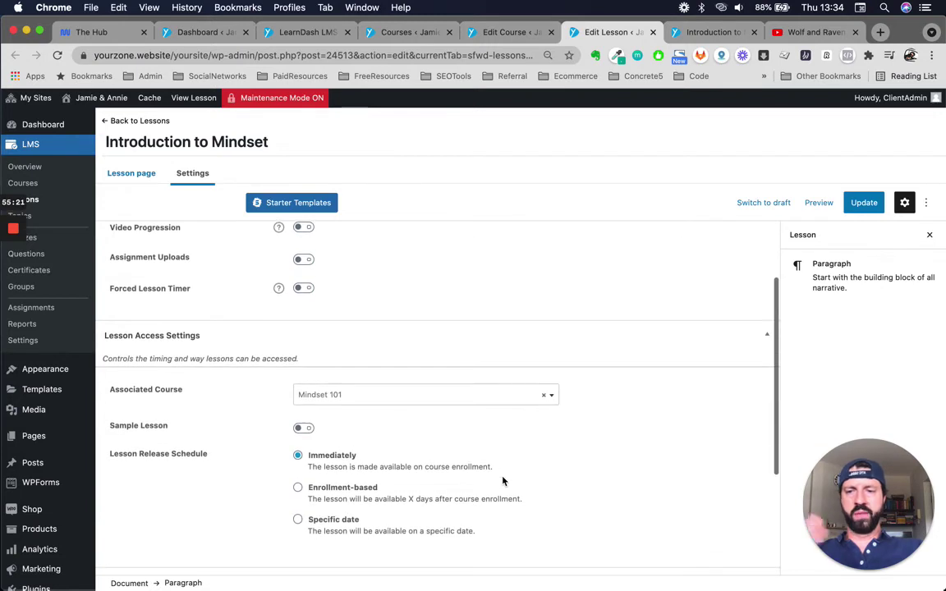
pyautogui.scroll(-3, 274, 405)
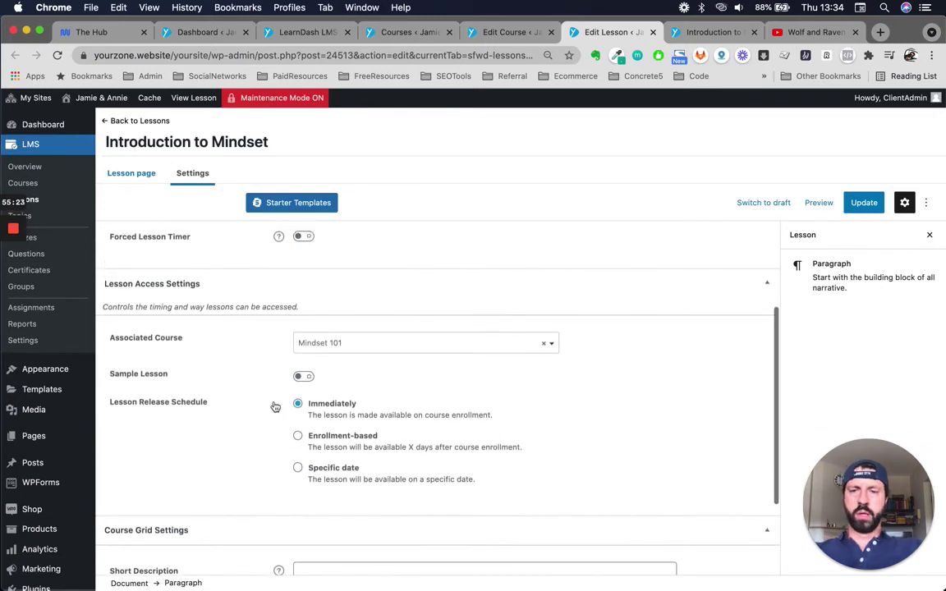
pyautogui.scroll(1, 207, 405)
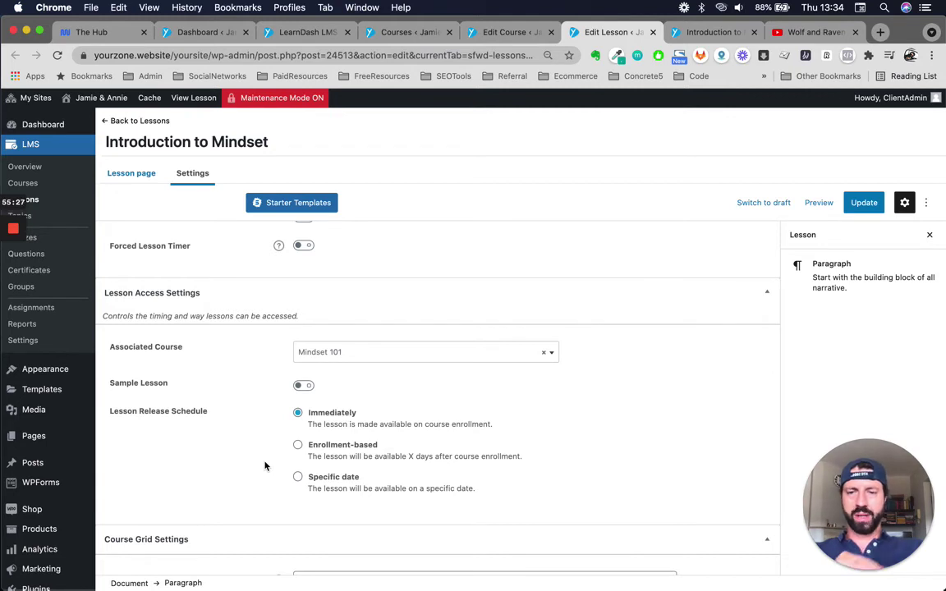
pyautogui.scroll(-2, 169, 380)
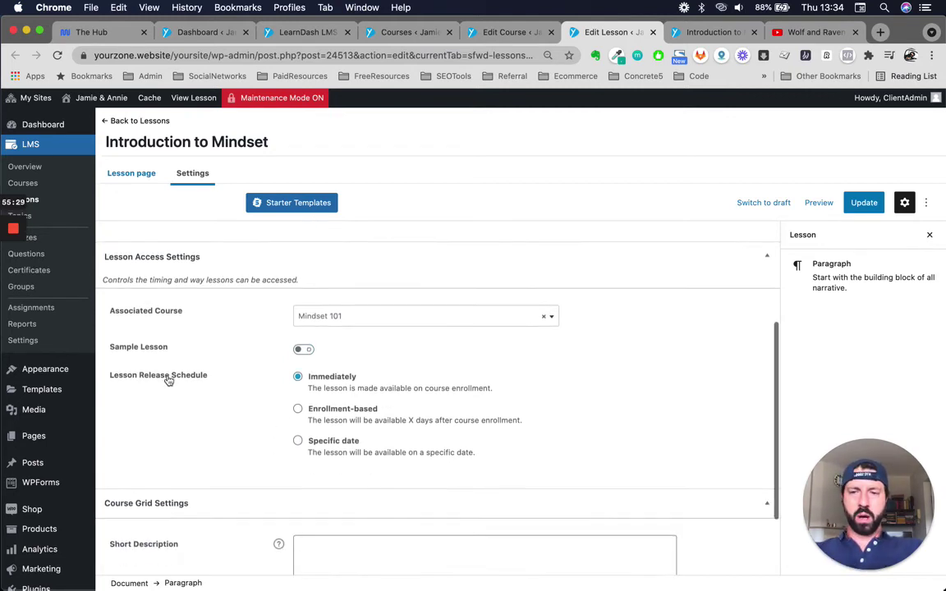
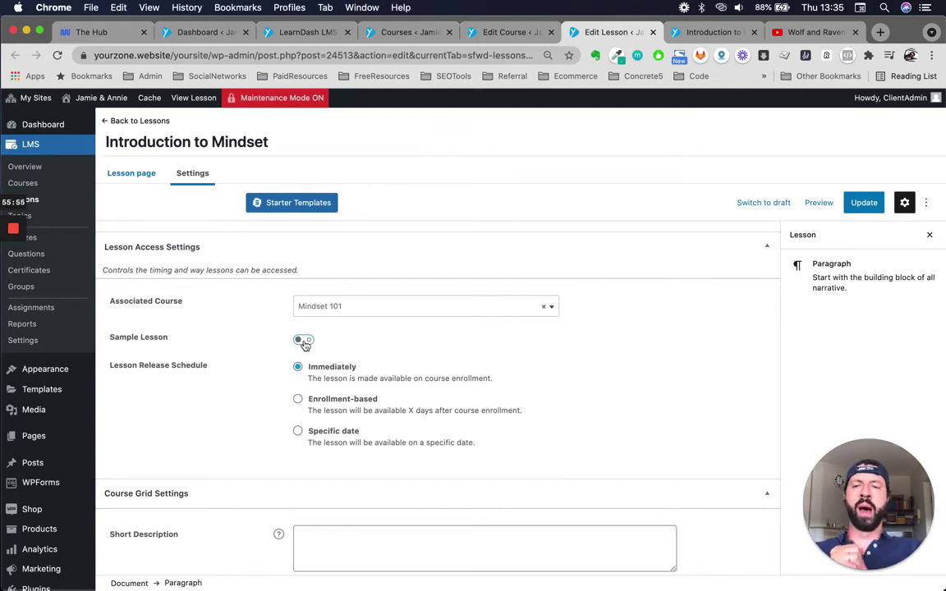
pyautogui.scroll(-4, 271, 425)
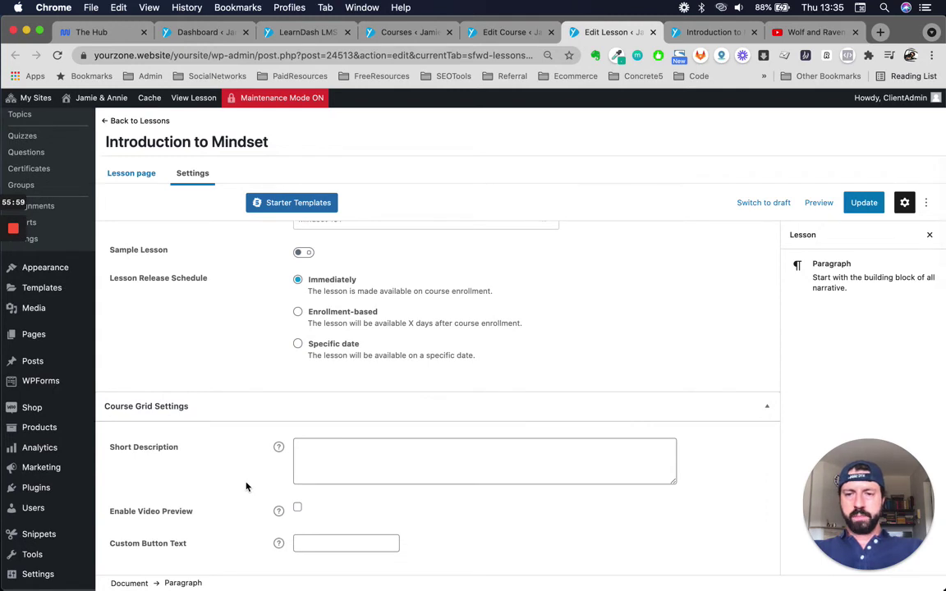
pyautogui.click(397, 476)
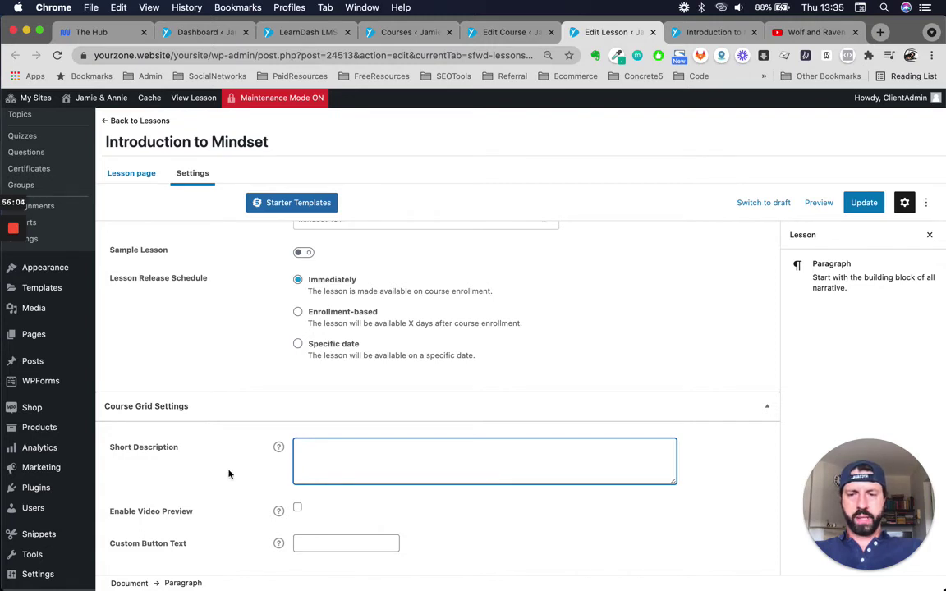
pyautogui.click(329, 541)
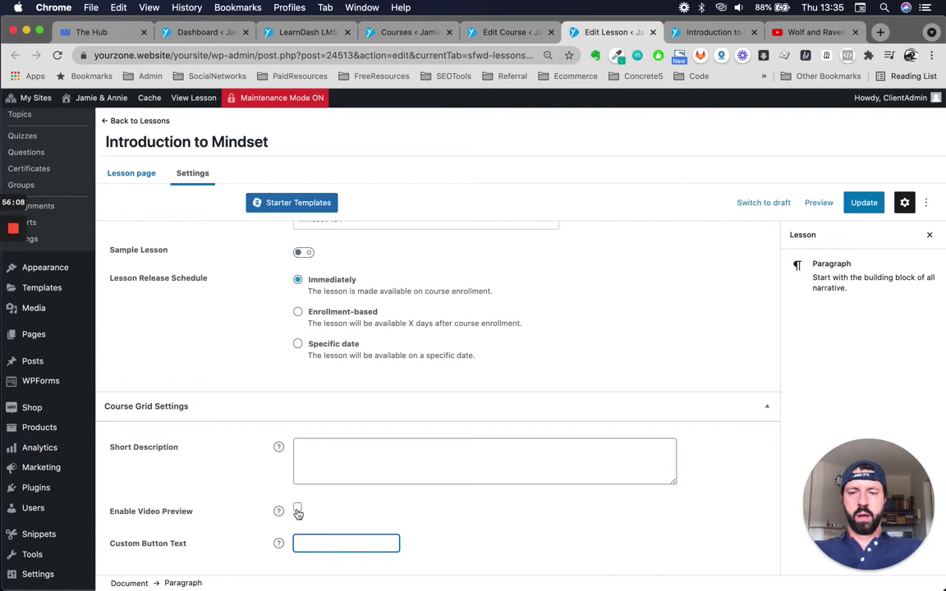
pyautogui.scroll(5, 298, 509)
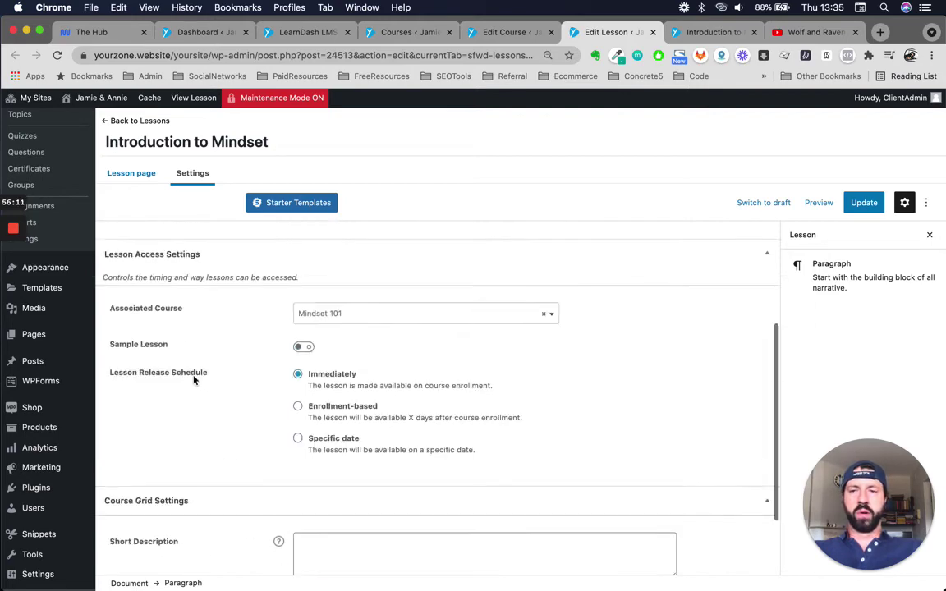
# Step: Go back to the lesson's page content and look over the title and embedded video
pyautogui.click(127, 183)
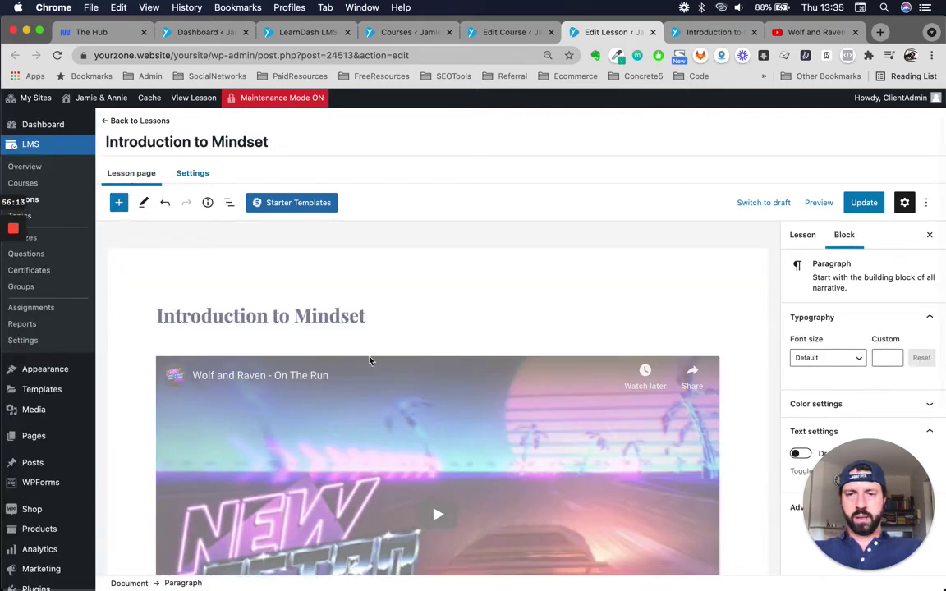
pyautogui.scroll(-5, 369, 359)
pyautogui.scroll(5, 370, 359)
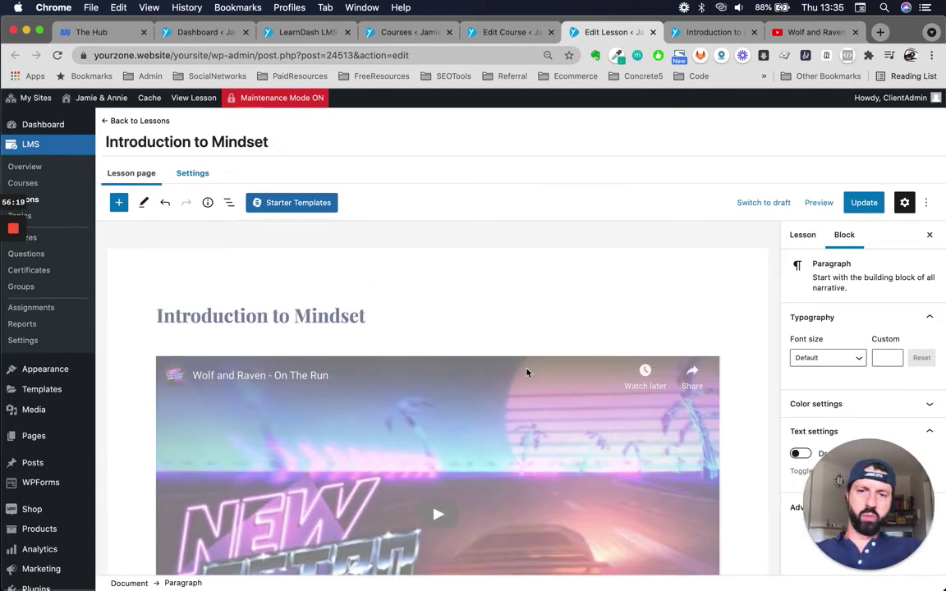
pyautogui.scroll(-2, 492, 436)
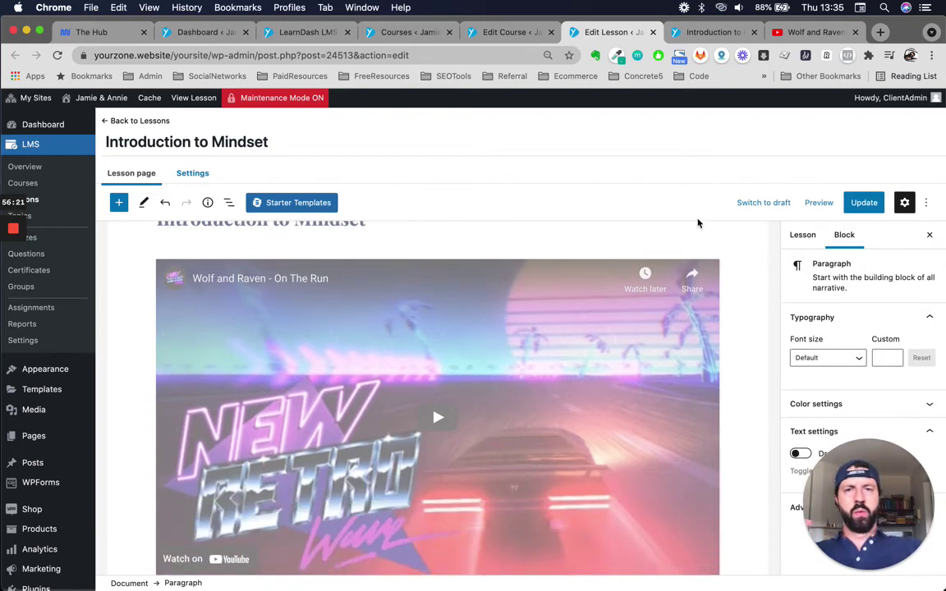
pyautogui.scroll(-1, 519, 255)
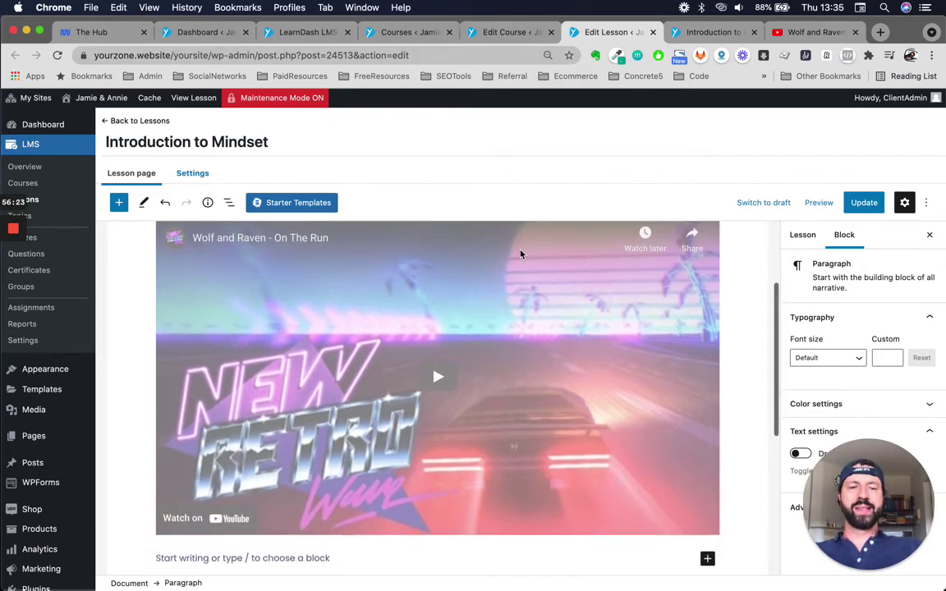
pyautogui.scroll(-1, 520, 255)
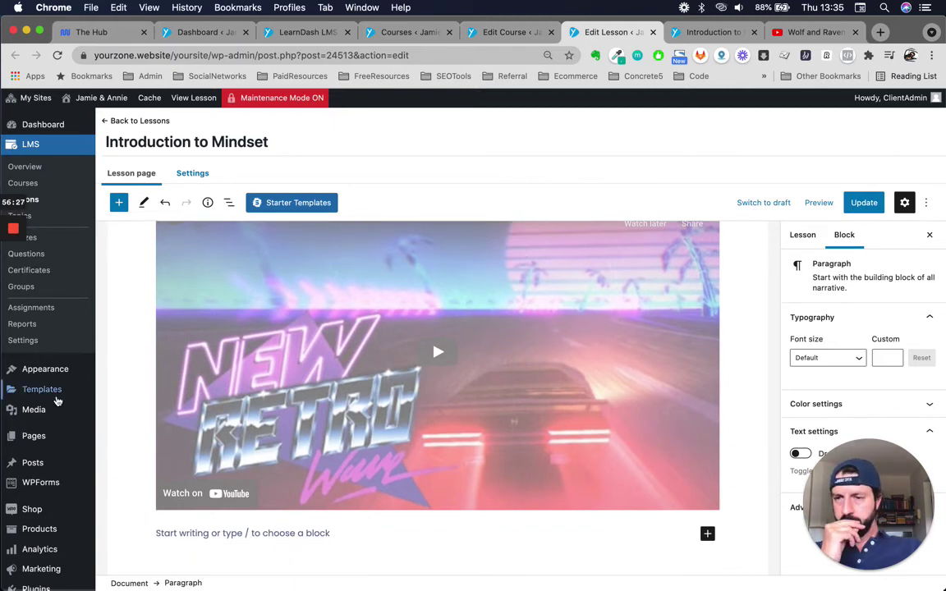
# Step: Open the list of all shop products
pyautogui.scroll(-1, 45, 432)
pyautogui.scroll(-1, 46, 433)
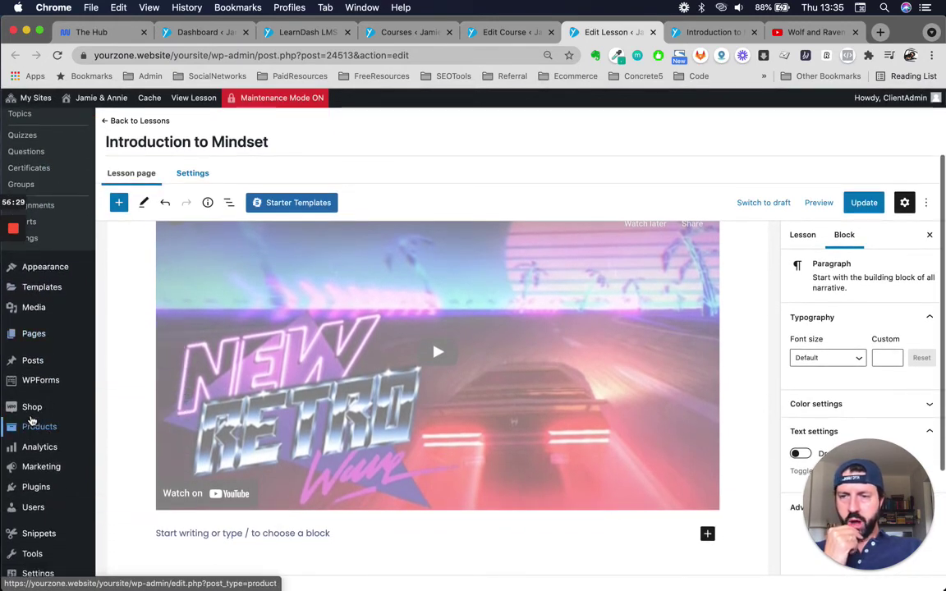
pyautogui.moveTo(35, 410)
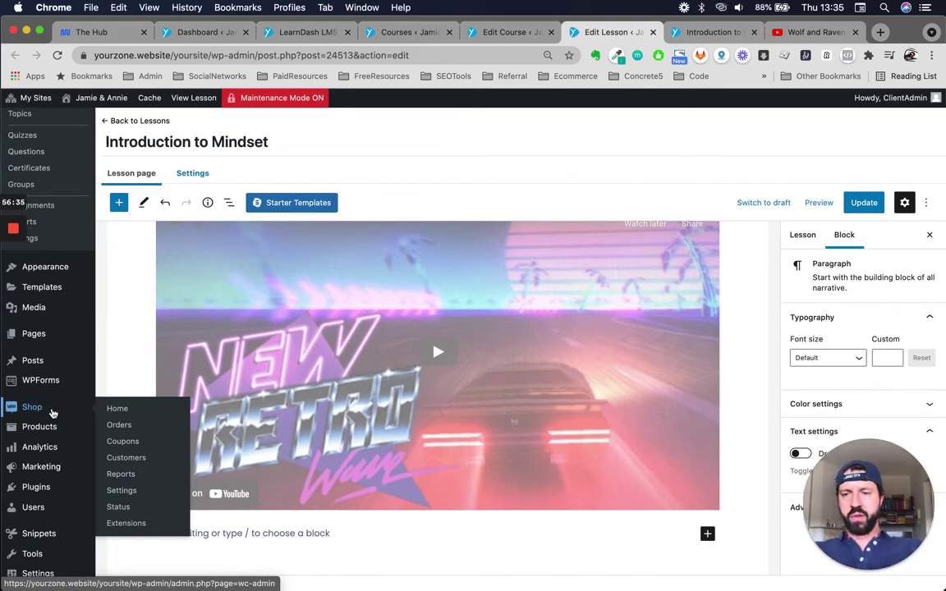
pyautogui.moveTo(91, 441)
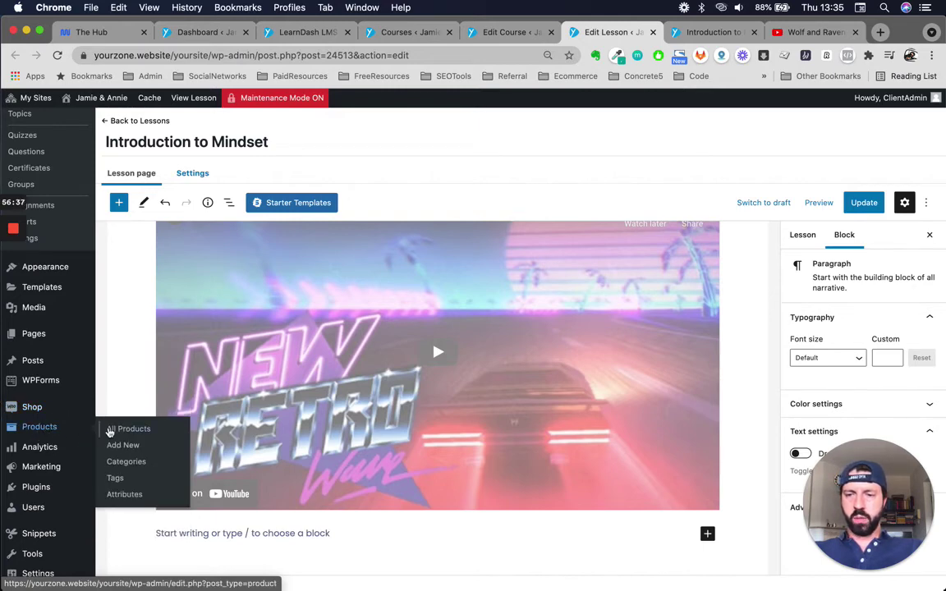
pyautogui.click(119, 429)
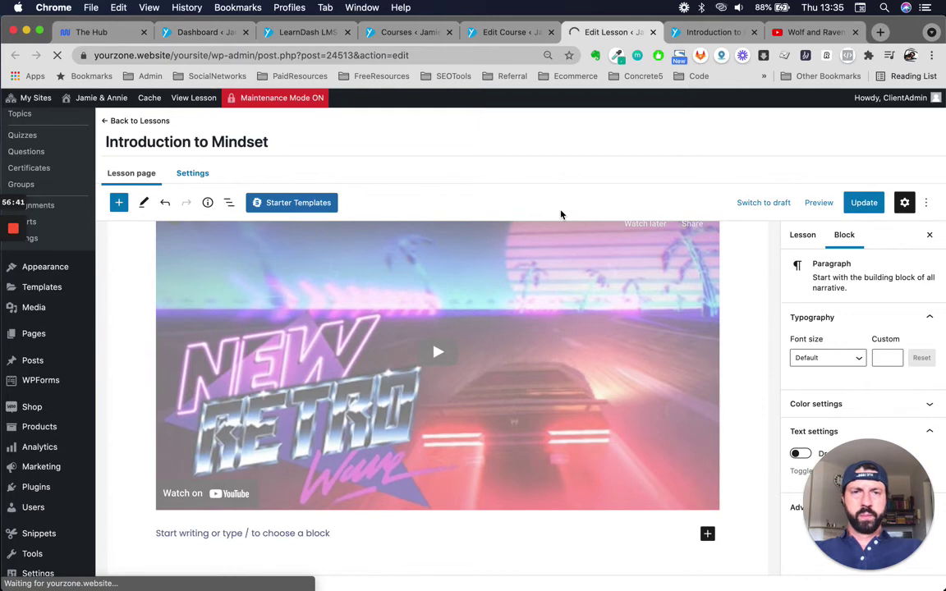
# Step: Start creating a new product from the empty product list and dismiss the product name guide
pyautogui.scroll(-2, 380, 477)
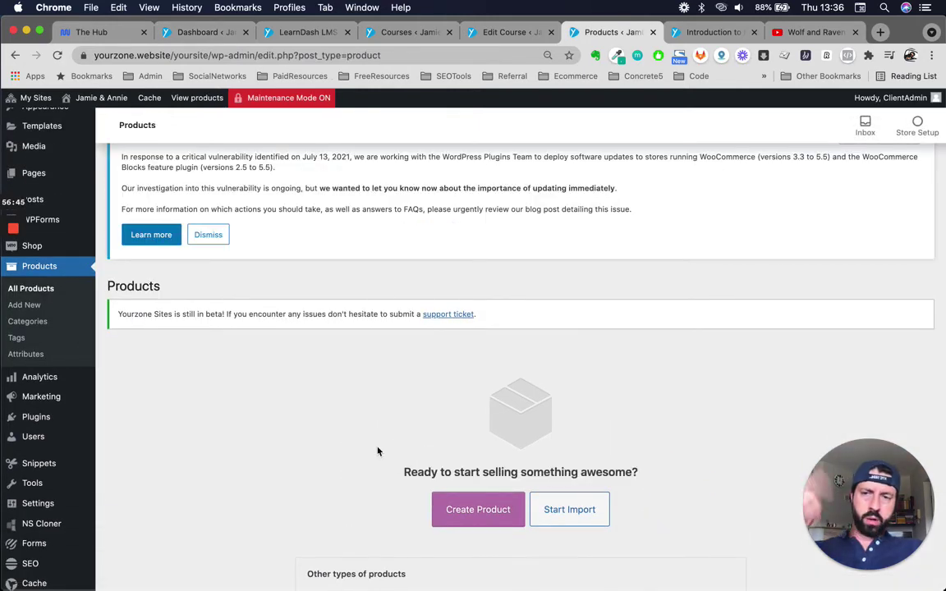
pyautogui.scroll(-3, 370, 484)
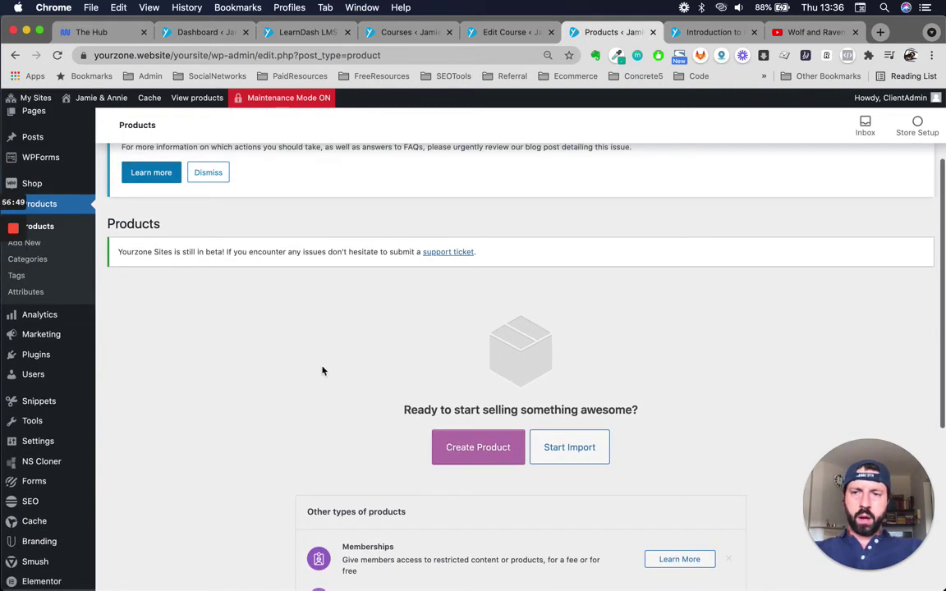
pyautogui.scroll(1, 323, 372)
pyautogui.click(478, 493)
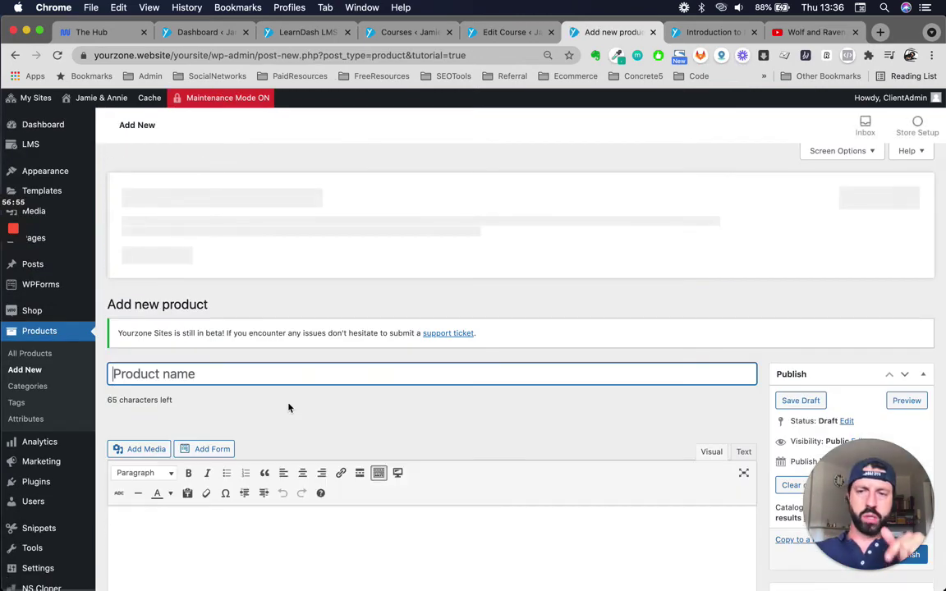
pyautogui.scroll(-2, 411, 412)
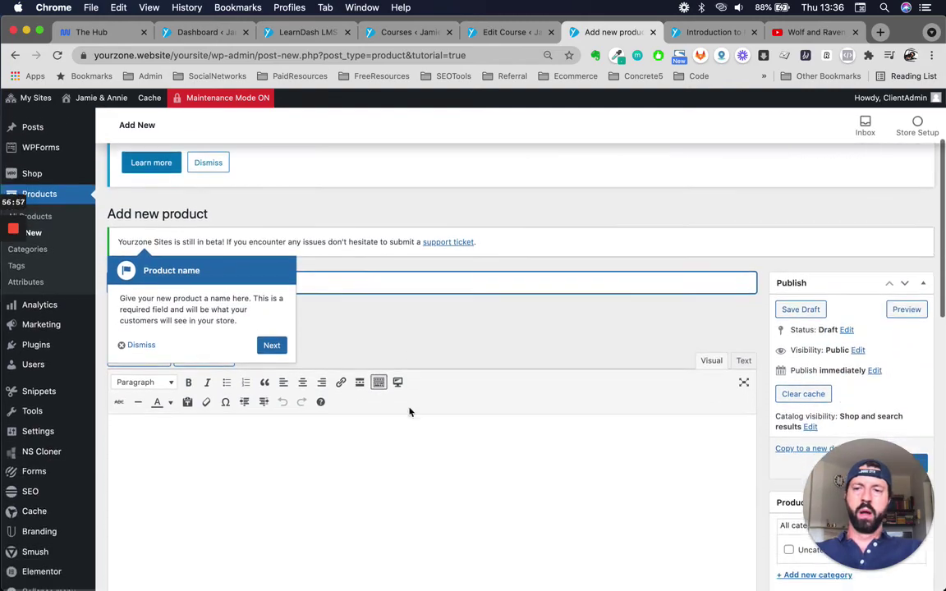
pyautogui.scroll(2, 380, 273)
pyautogui.scroll(-3, 379, 271)
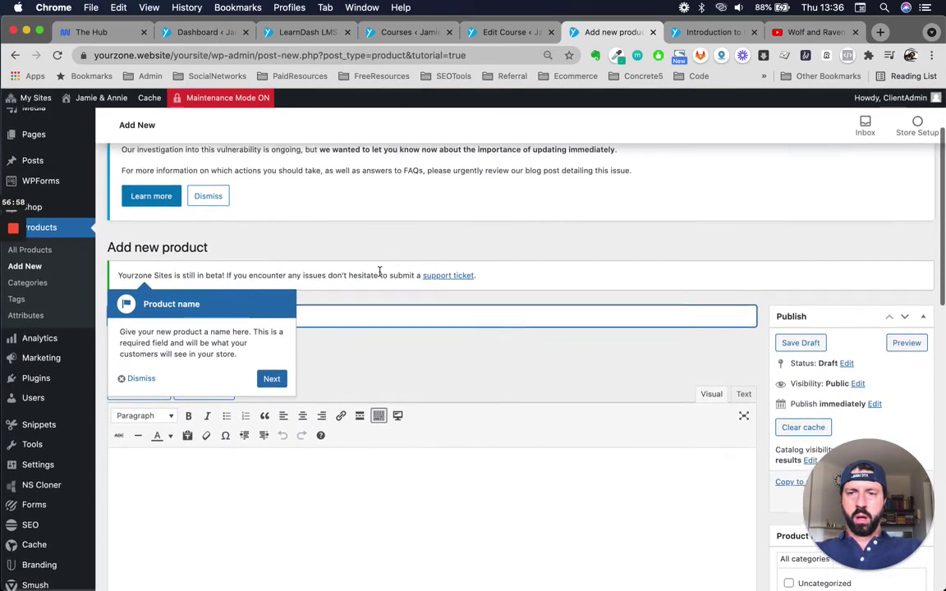
pyautogui.scroll(4, 394, 247)
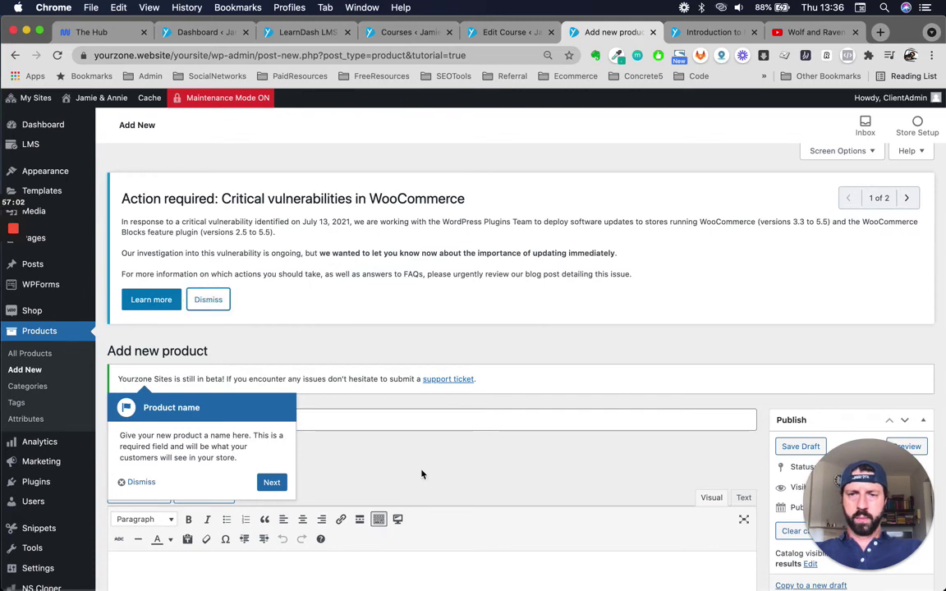
pyautogui.scroll(-2, 385, 427)
pyautogui.scroll(-2, 421, 469)
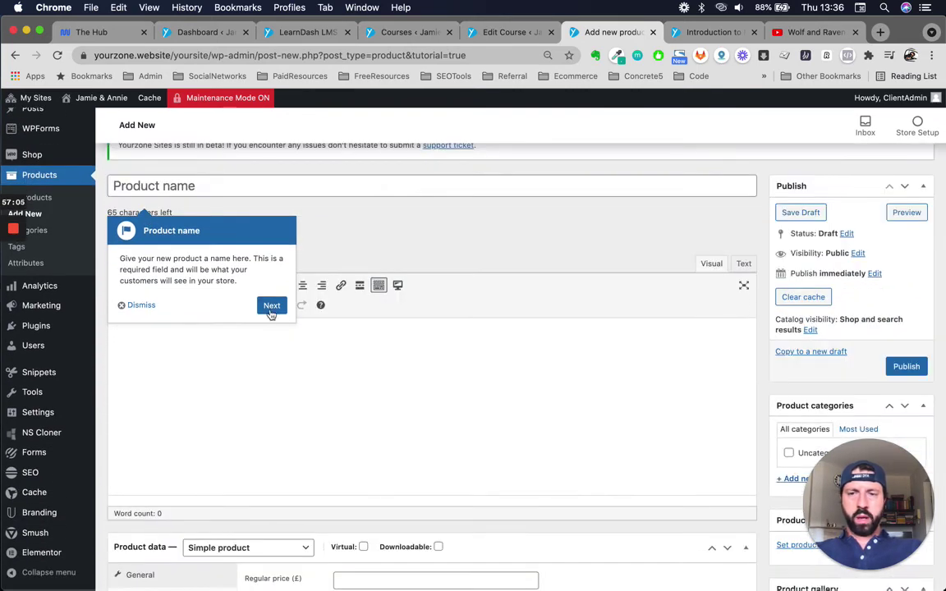
pyautogui.scroll(-1, 271, 312)
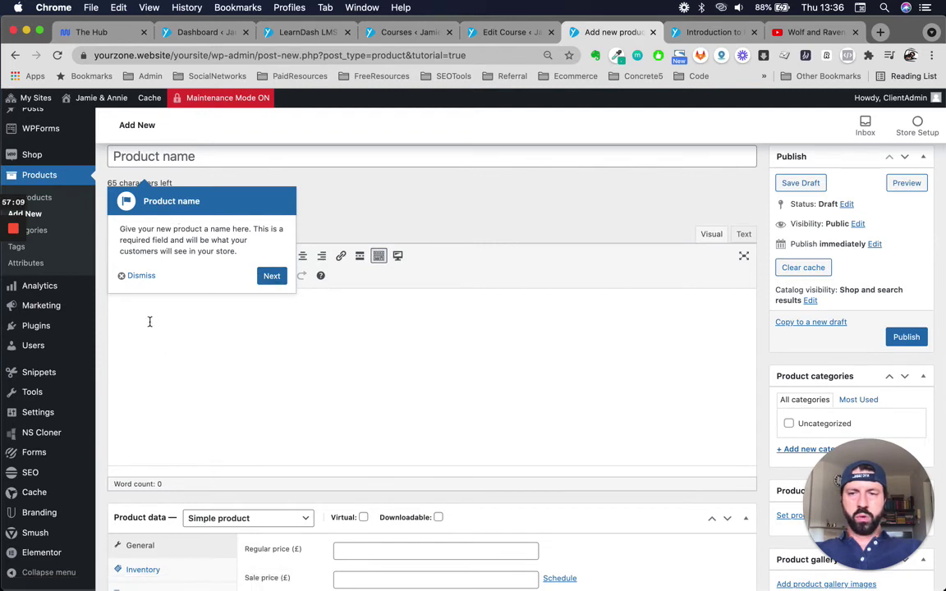
pyautogui.click(141, 277)
# Step: Name the new product "Mindset 101 Course" and save it as a draft
pyautogui.scroll(2, 285, 312)
pyautogui.click(399, 226)
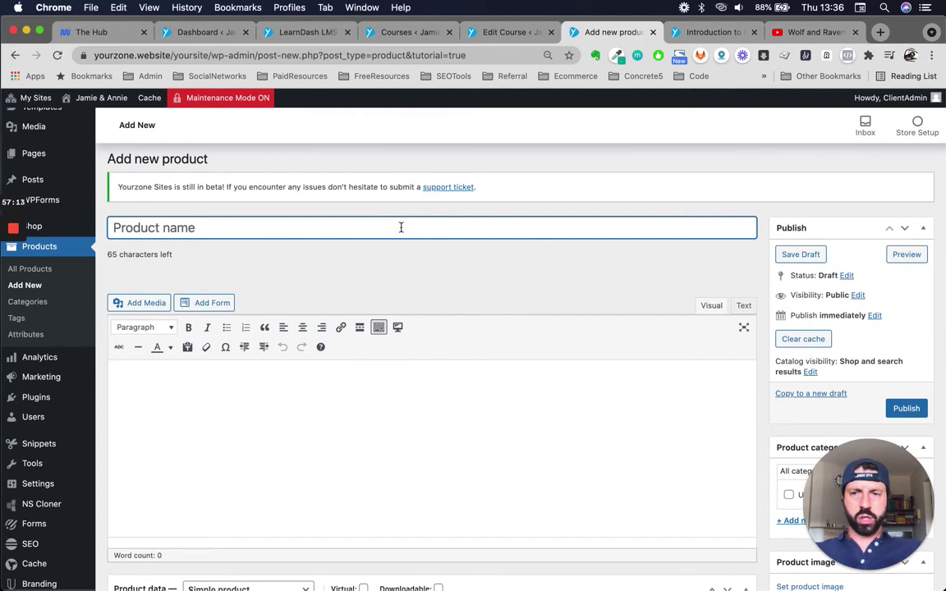
pyautogui.write('Min')
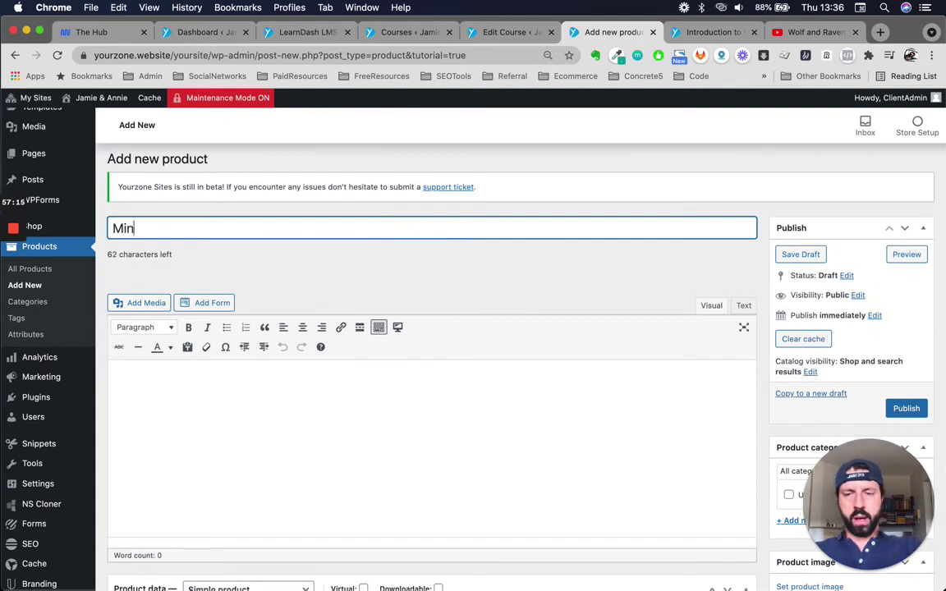
pyautogui.write('dset 101')
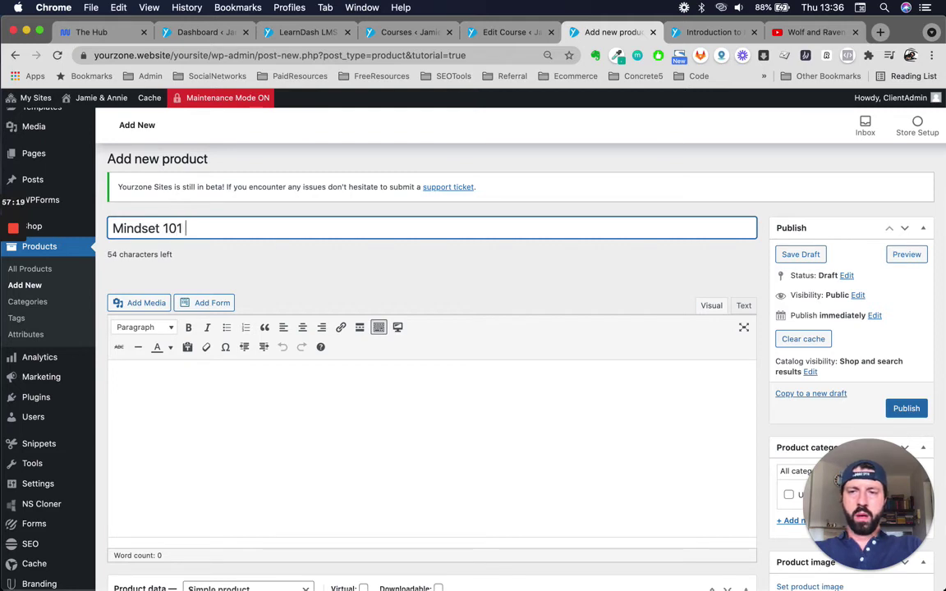
pyautogui.write(' Course')
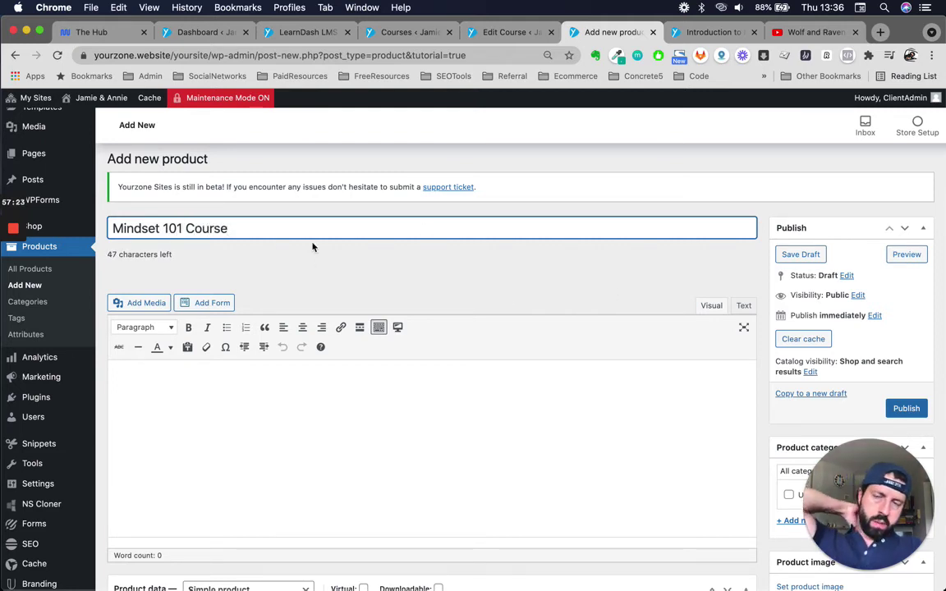
pyautogui.scroll(-1, 713, 401)
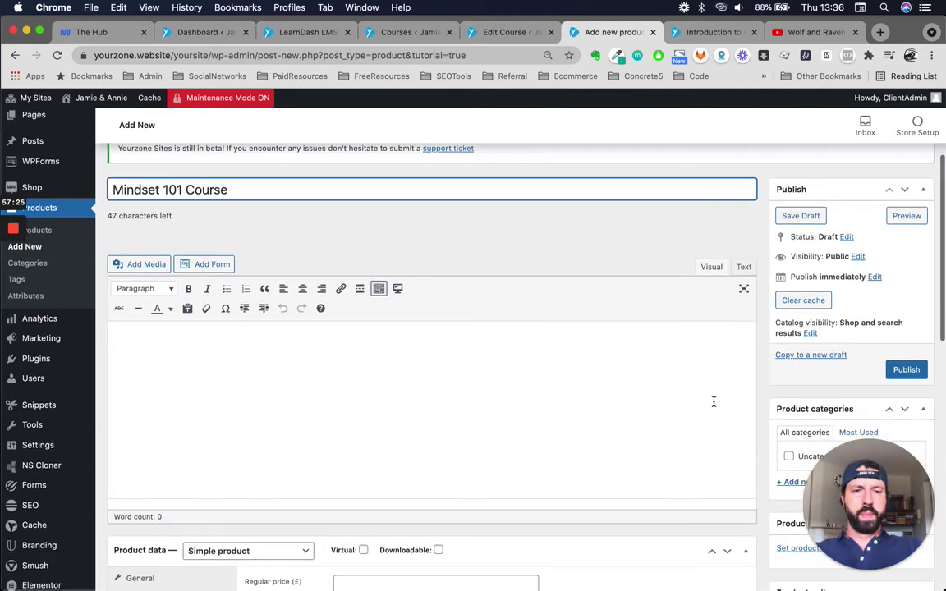
pyautogui.click(809, 215)
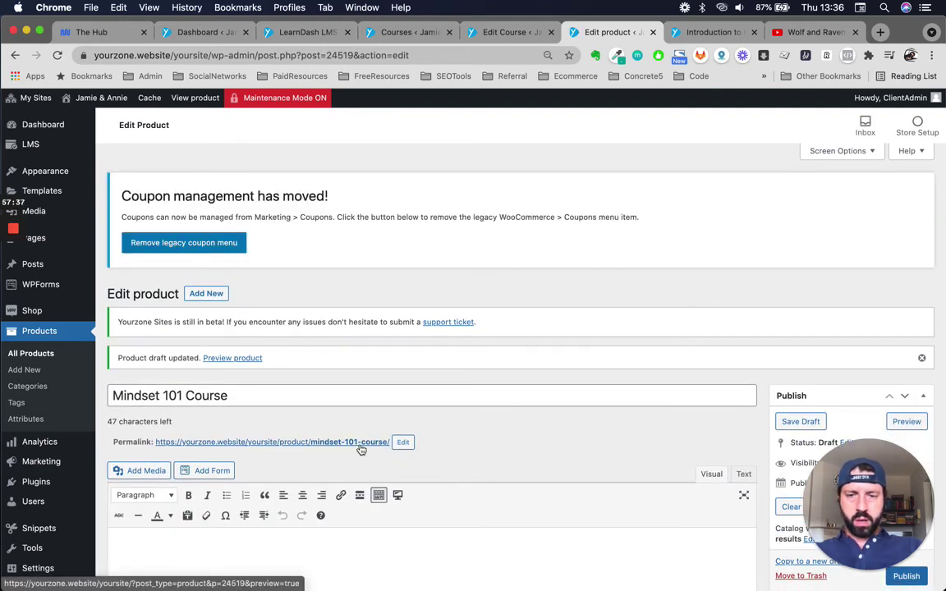
# Step: Copy the draft product's permalink address and open the settings of the Mindset 101 course
pyautogui.rightClick(361, 444)
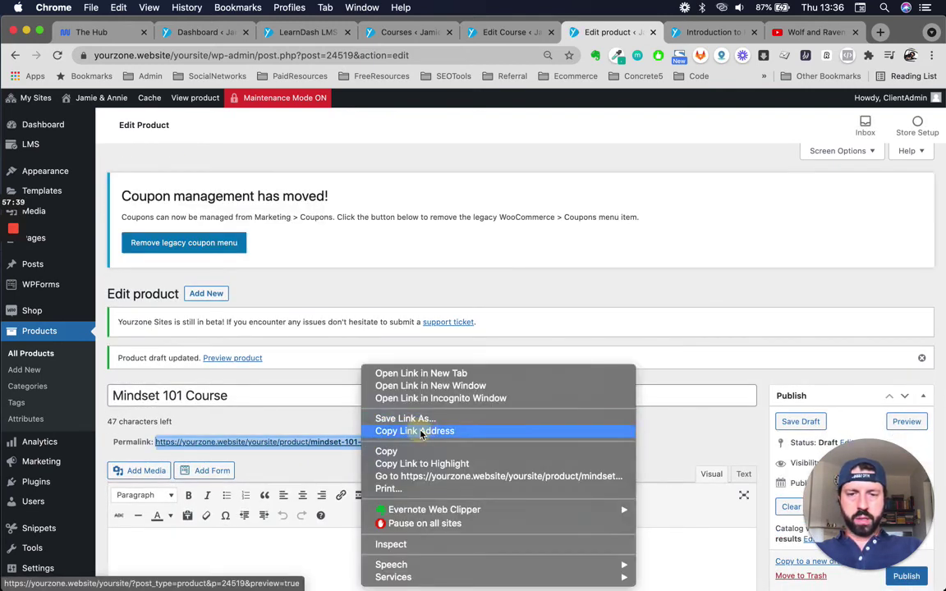
pyautogui.click(421, 432)
pyautogui.click(526, 36)
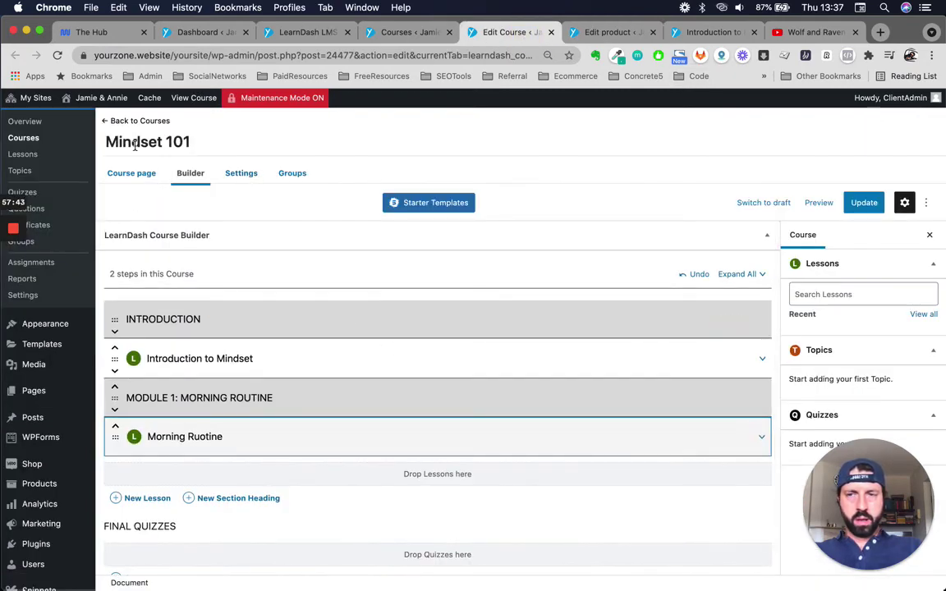
pyautogui.scroll(1, 29, 181)
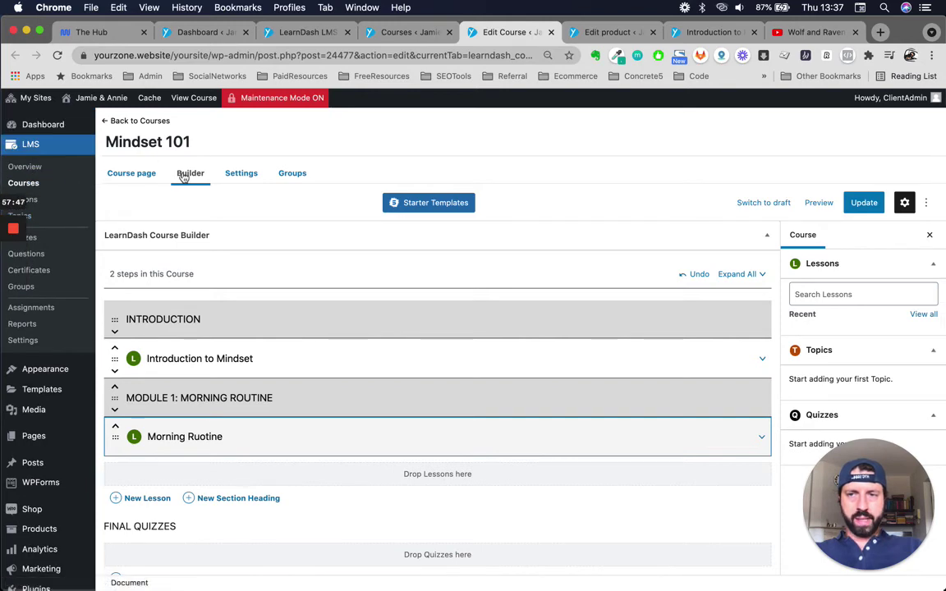
pyautogui.click(242, 174)
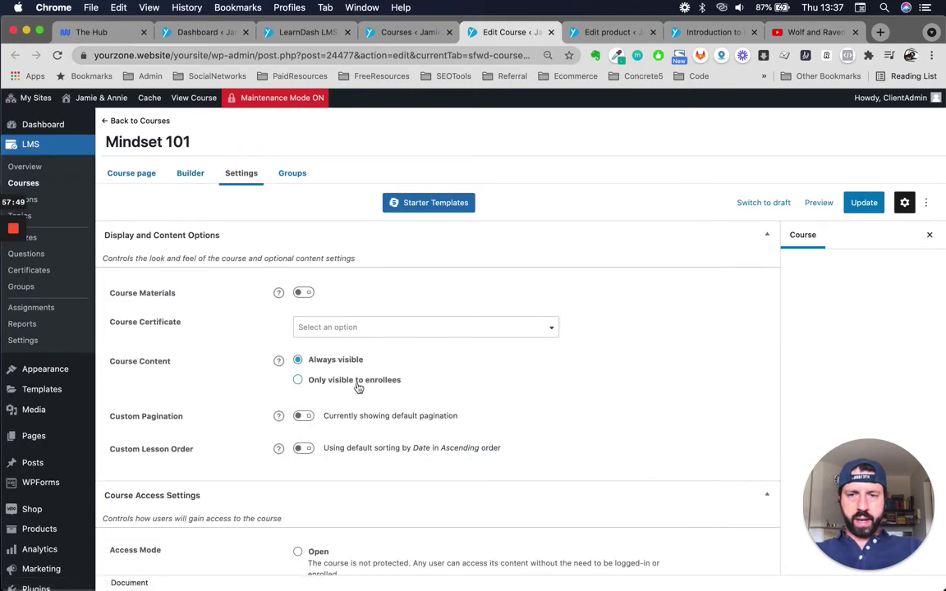
# Step: Set the course's access mode to Closed and paste the copied product link as its button URL
pyautogui.scroll(-5, 358, 388)
pyautogui.scroll(-3, 358, 389)
pyautogui.scroll(5, 358, 388)
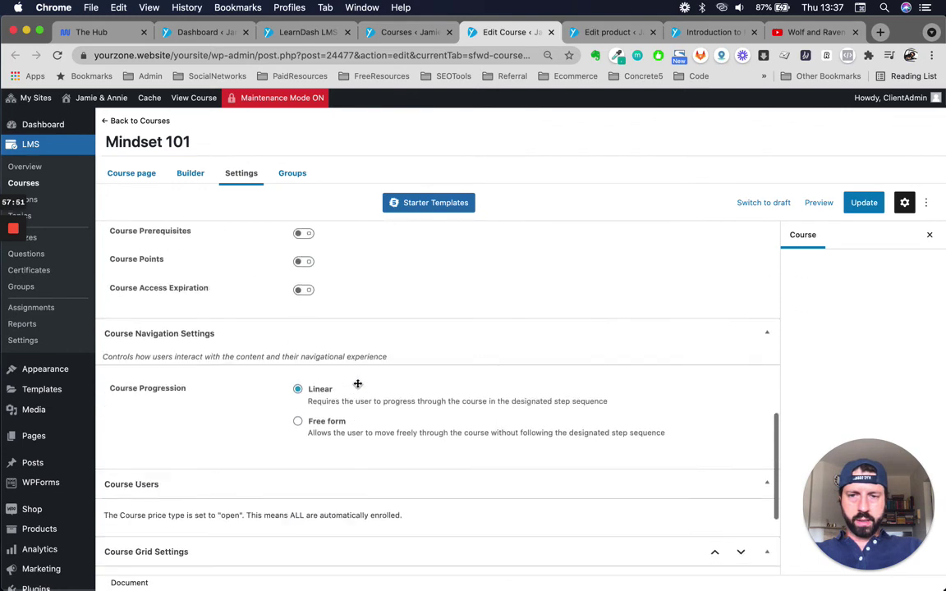
pyautogui.scroll(1, 358, 388)
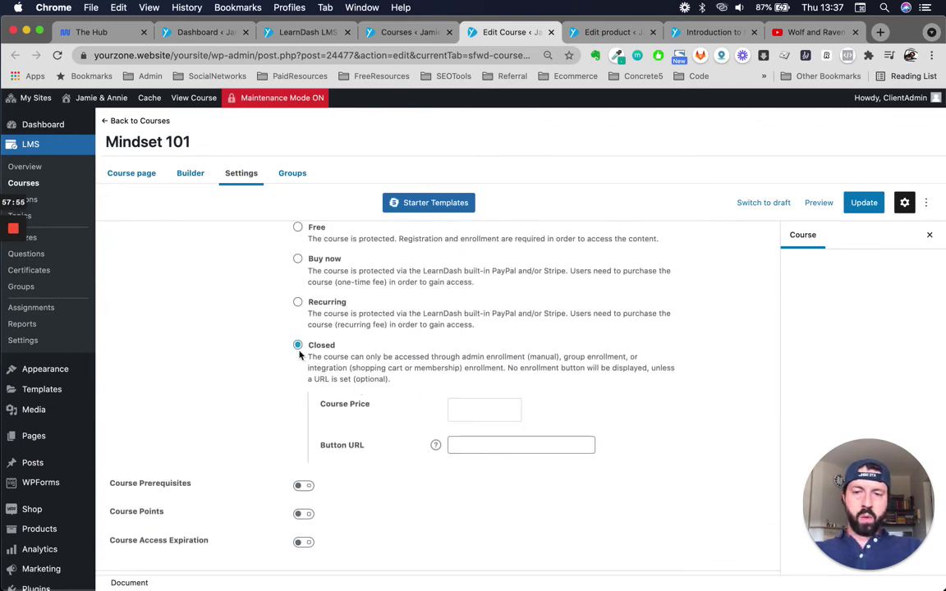
pyautogui.click(551, 444)
pyautogui.press('super+v')
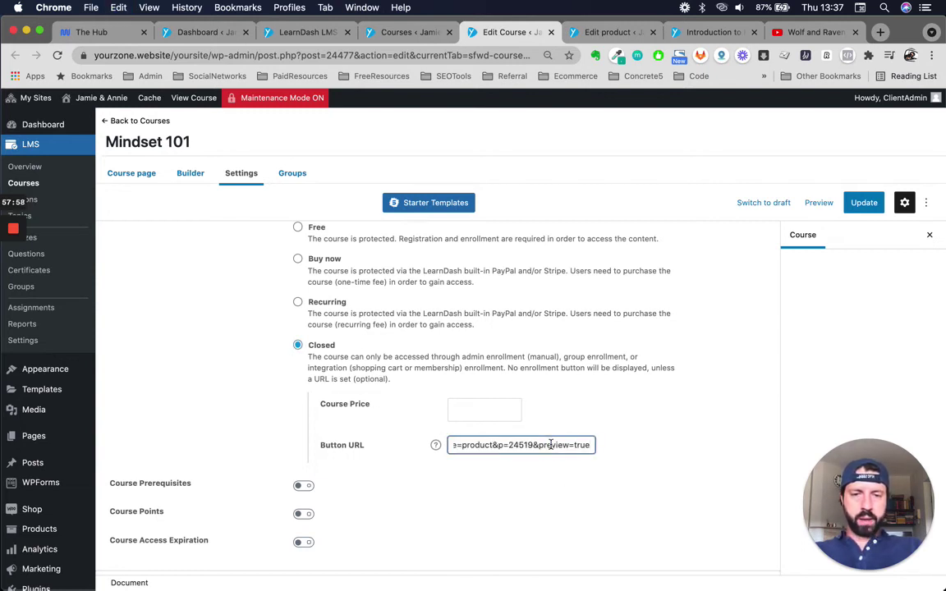
# Step: Delete the ending of the pasted preview link in the course's button URL, back to "?post_ty"
pyautogui.keyDown('shift'); pyautogui.click(499, 449); pyautogui.keyUp('shift')
pyautogui.press('BackSpace')
pyautogui.press('BackSpace')
pyautogui.press('BackSpace')
pyautogui.press('BackSpace')
pyautogui.press('BackSpace')
pyautogui.press('BackSpace')
pyautogui.press('BackSpace')
pyautogui.press('BackSpace')
pyautogui.press('BackSpace')
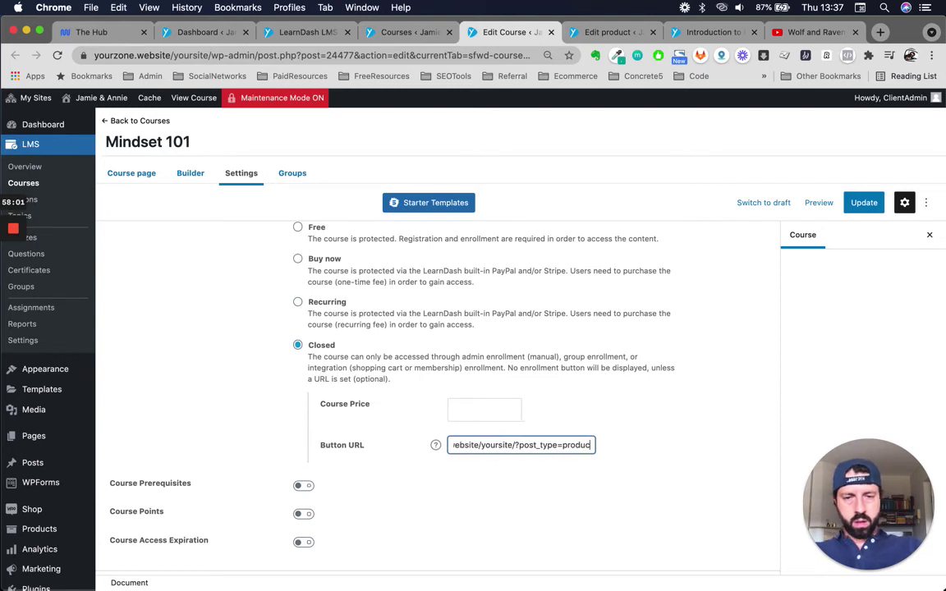
pyautogui.press('BackSpace')
pyautogui.press('BackSpace')
pyautogui.press('BackSpace')
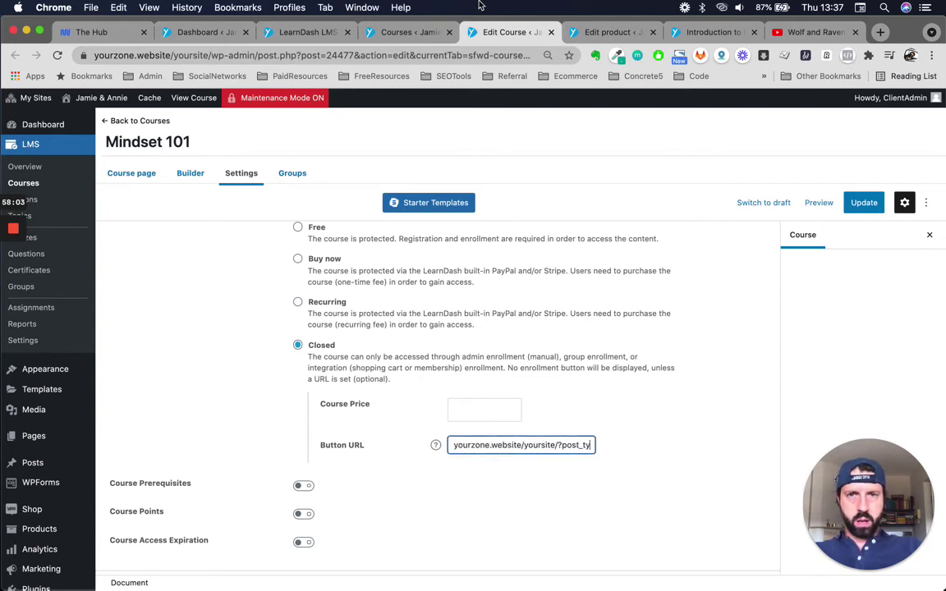
# Step: Return to the draft Mindset 101 Course product and copy its permalink address again
pyautogui.click(589, 37)
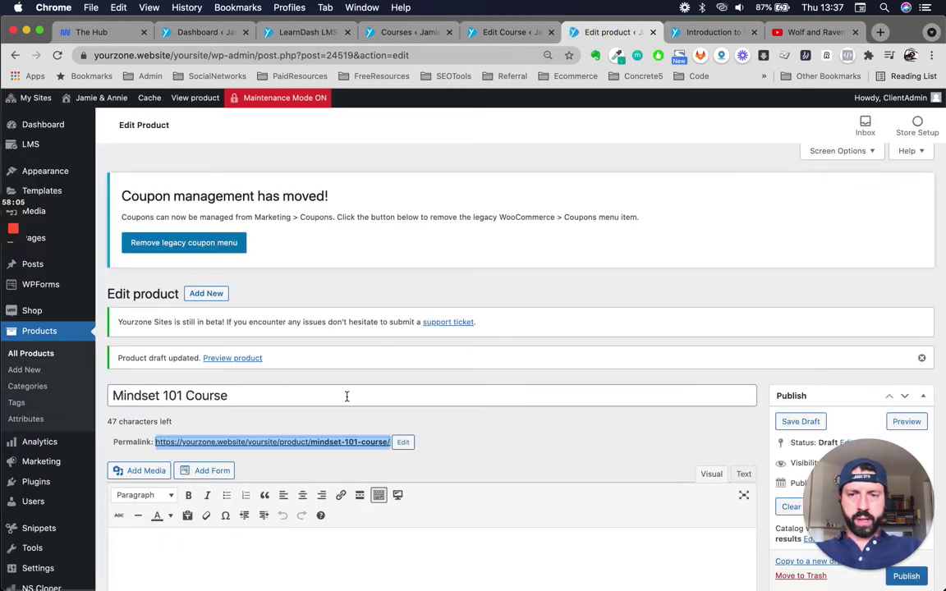
pyautogui.rightClick(336, 443)
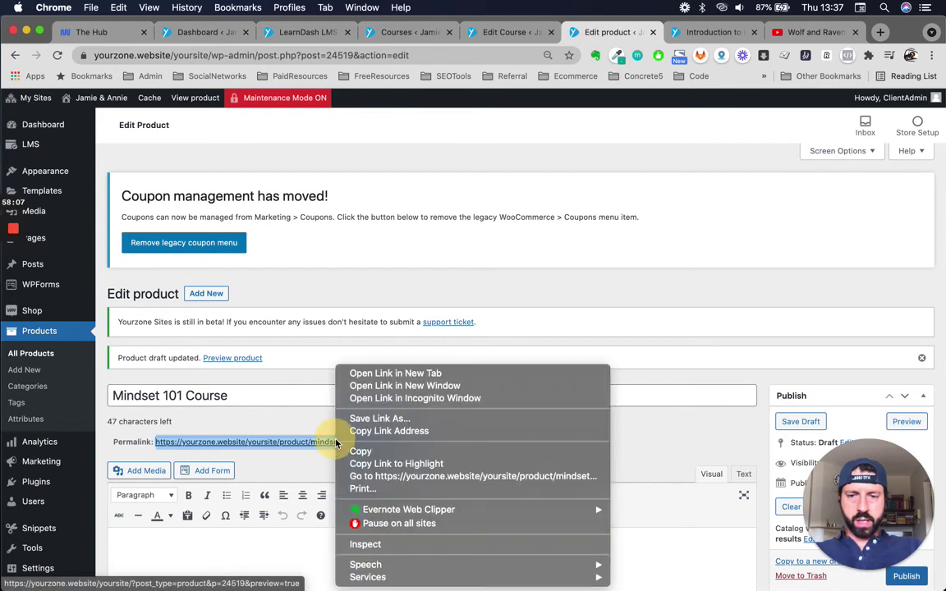
pyautogui.click(371, 434)
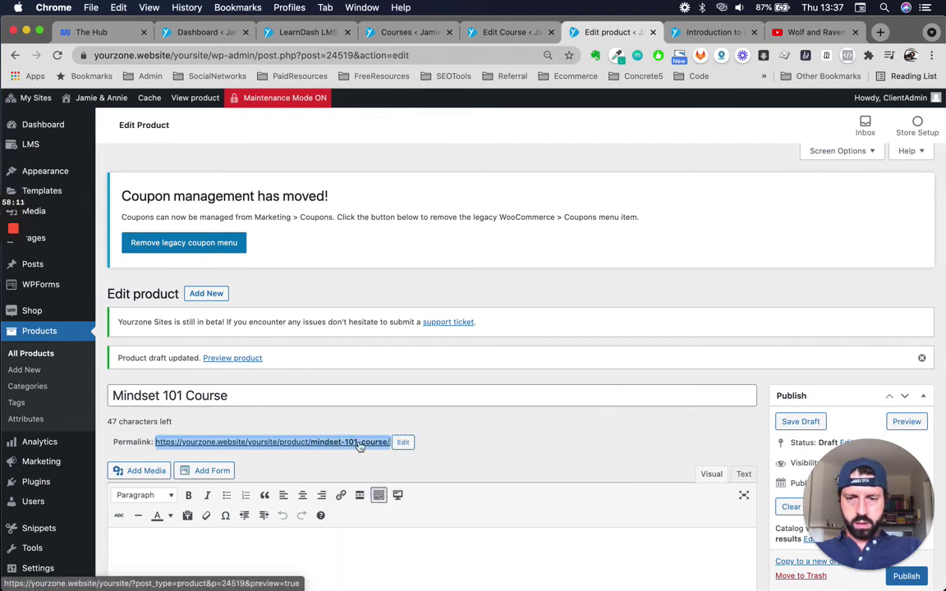
# Step: Look over the draft product's description, product data, category and publishing options
pyautogui.scroll(-5, 509, 454)
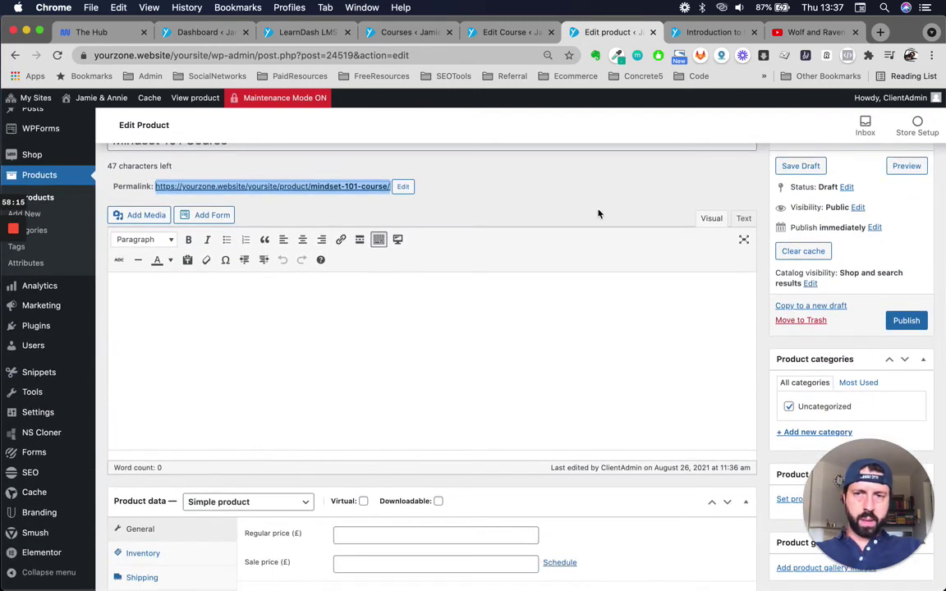
pyautogui.scroll(-3, 701, 255)
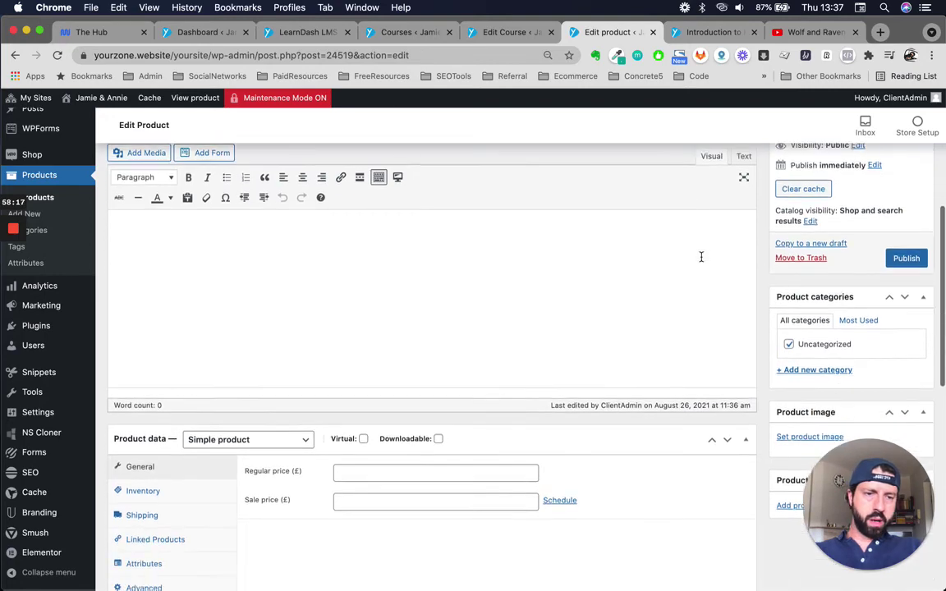
pyautogui.scroll(3, 701, 255)
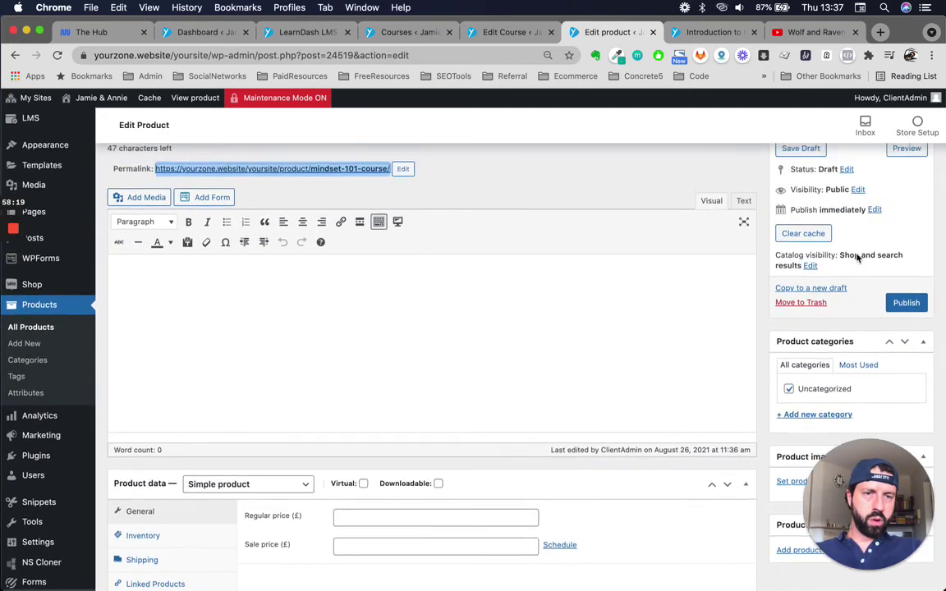
pyautogui.scroll(-3, 855, 257)
pyautogui.scroll(-5, 654, 291)
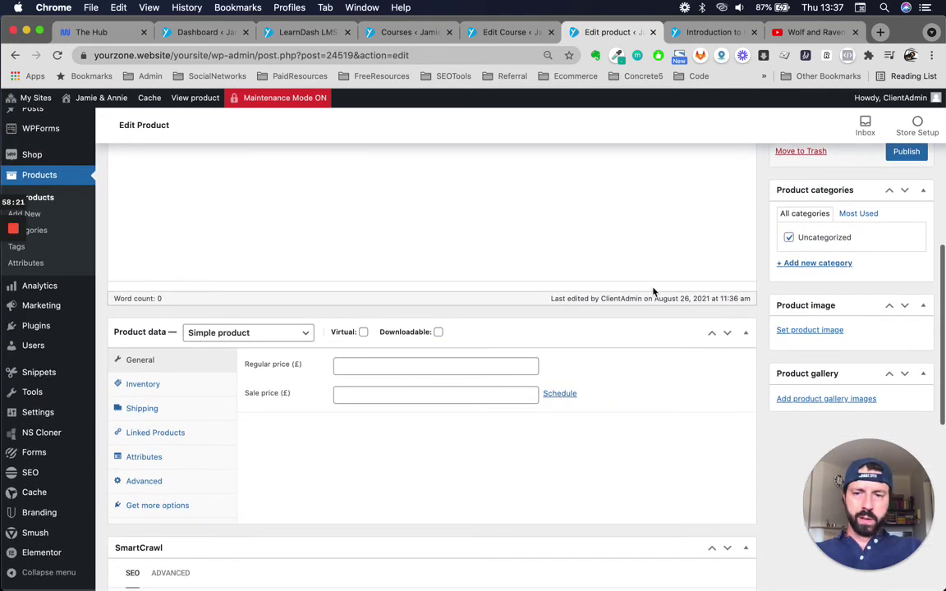
pyautogui.scroll(1, 655, 292)
pyautogui.scroll(5, 653, 292)
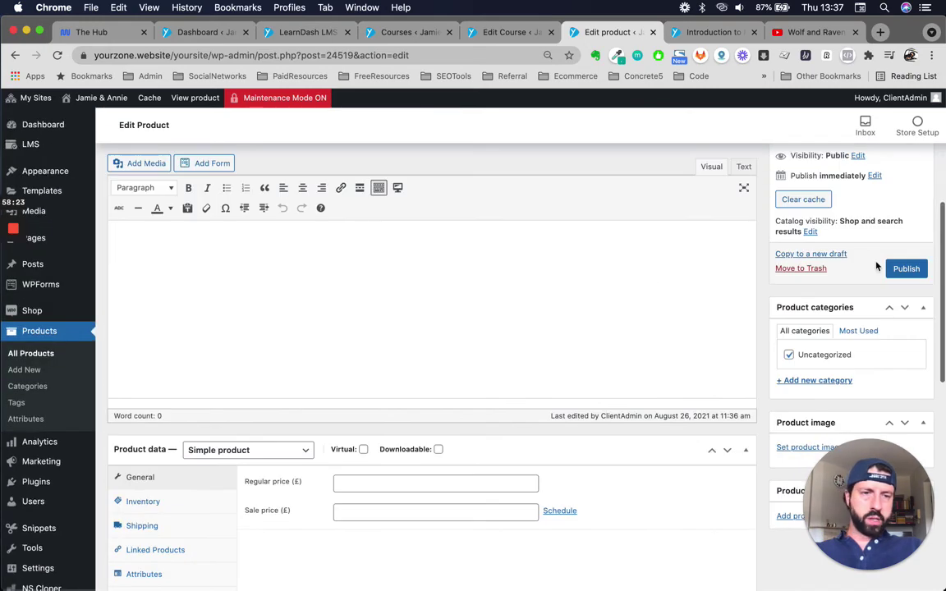
# Step: Publish the Mindset 101 Course product and copy the link address of its permalink
pyautogui.click(893, 267)
pyautogui.scroll(2, 782, 217)
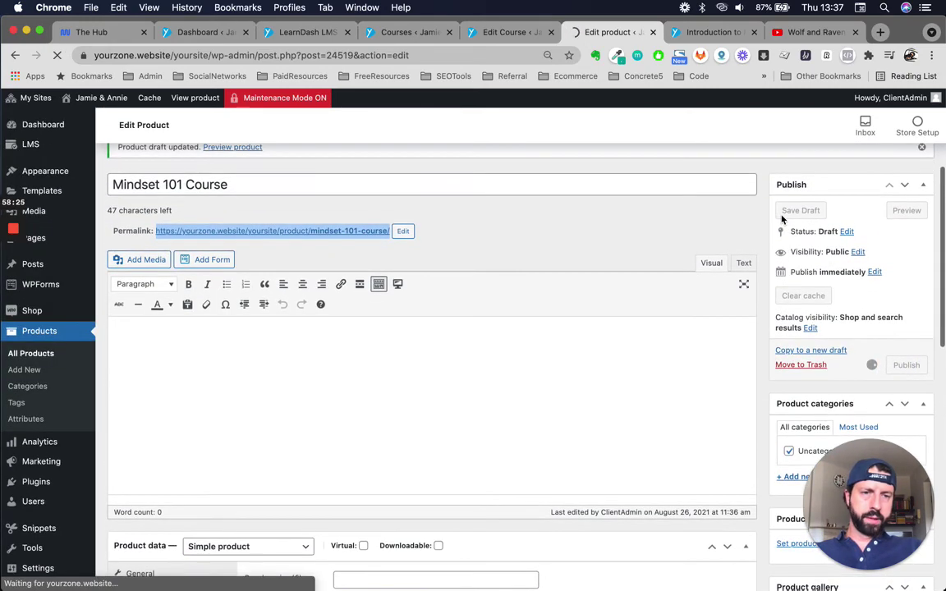
pyautogui.click(863, 495)
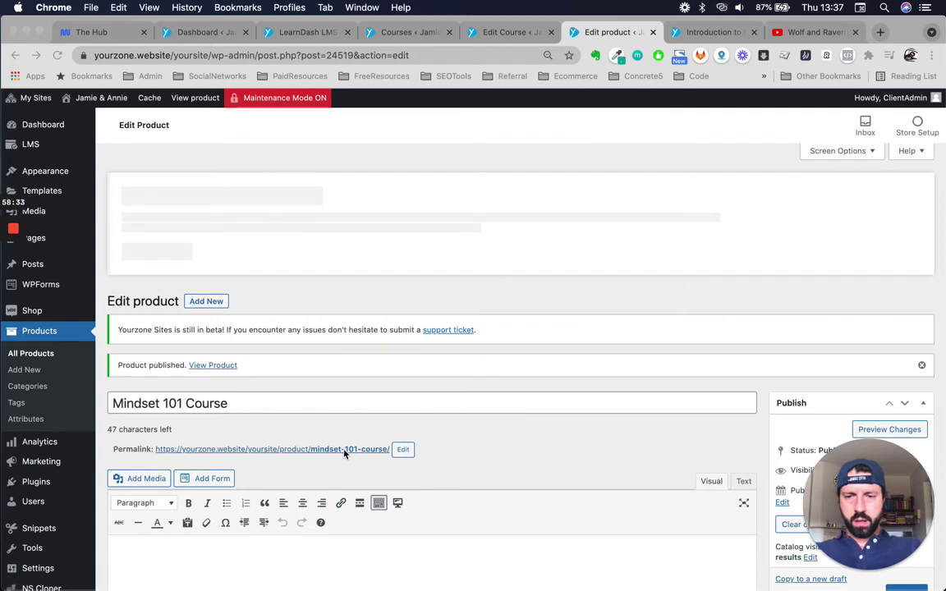
pyautogui.click(368, 428)
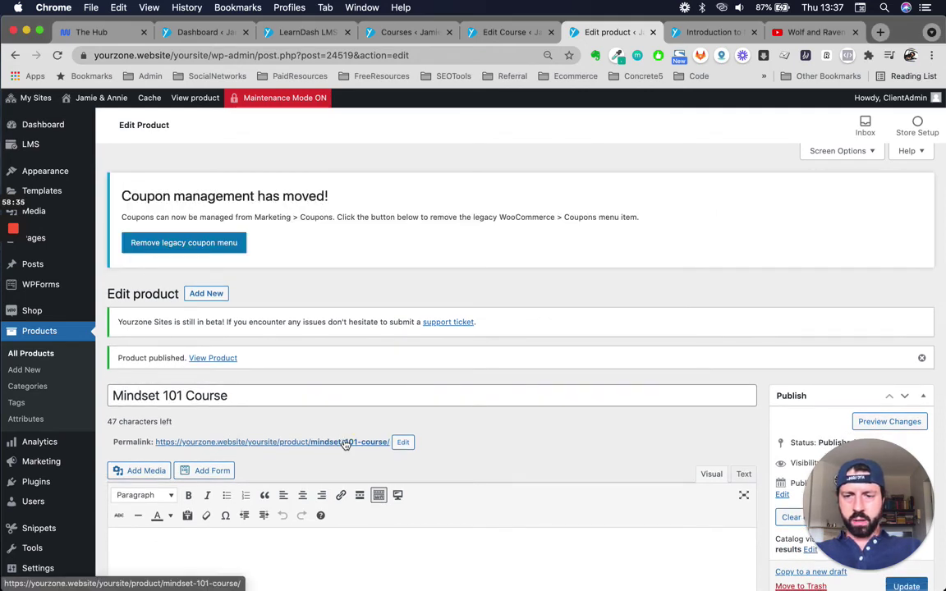
pyautogui.rightClick(346, 444)
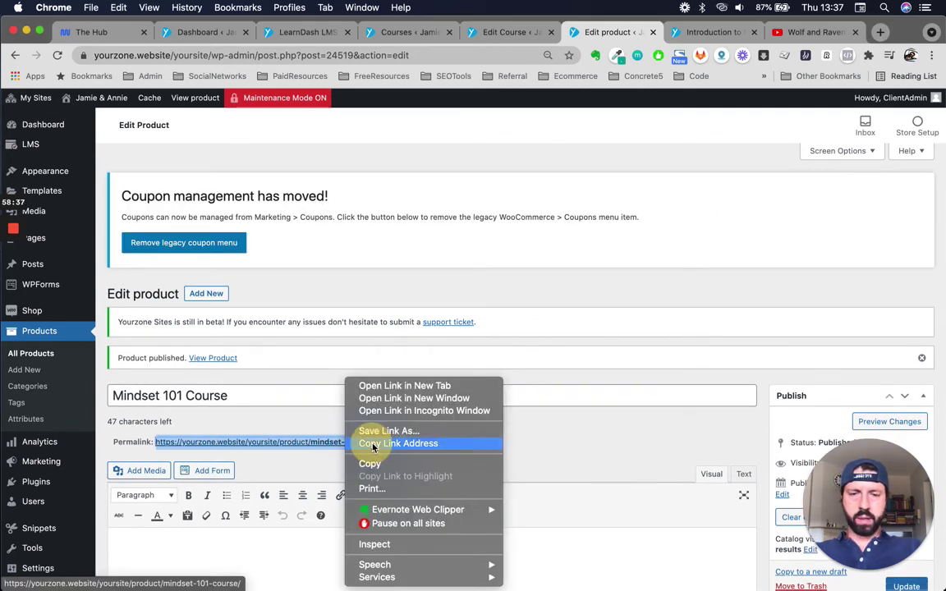
pyautogui.click(371, 444)
# Step: Replace the Mindset 101 course's closed-access button URL with the copied product permalink and update the course
pyautogui.click(496, 32)
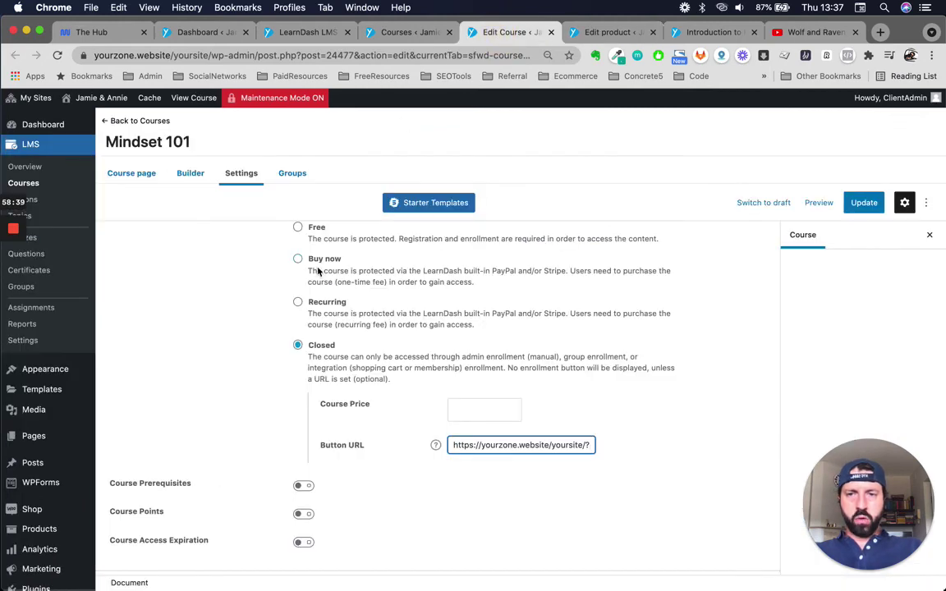
pyautogui.scroll(8, 271, 354)
pyautogui.scroll(-10, 291, 386)
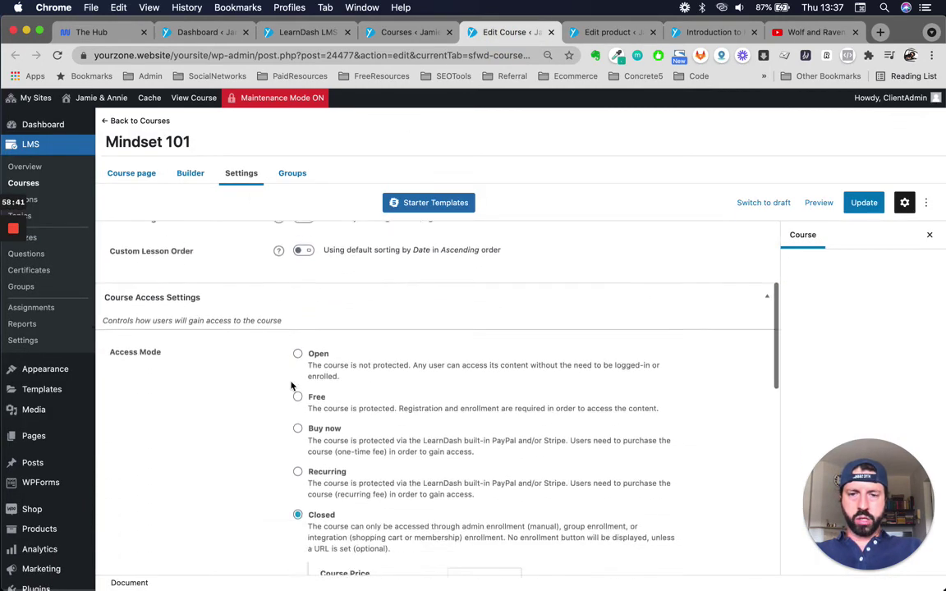
pyautogui.scroll(4, 291, 386)
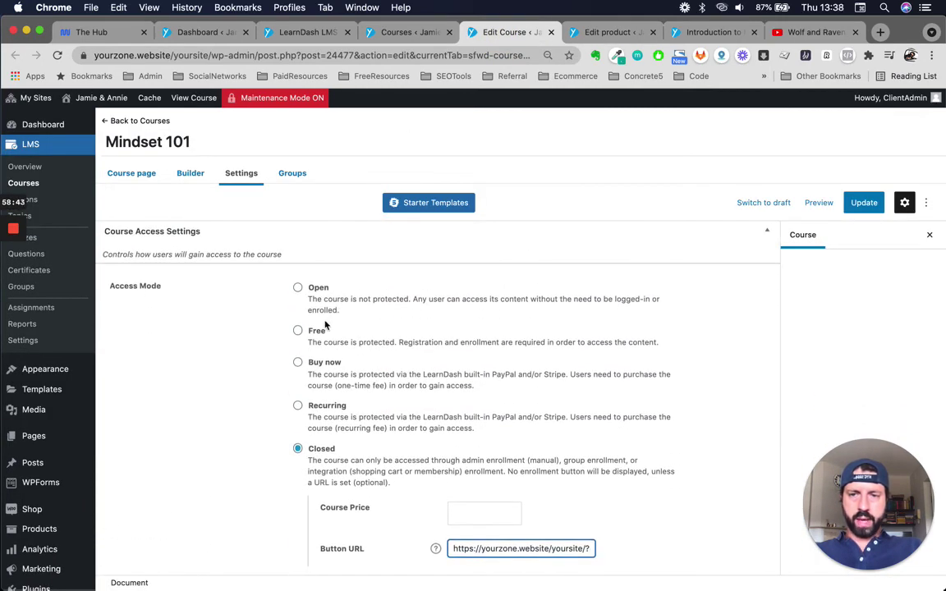
pyautogui.scroll(-1, 325, 325)
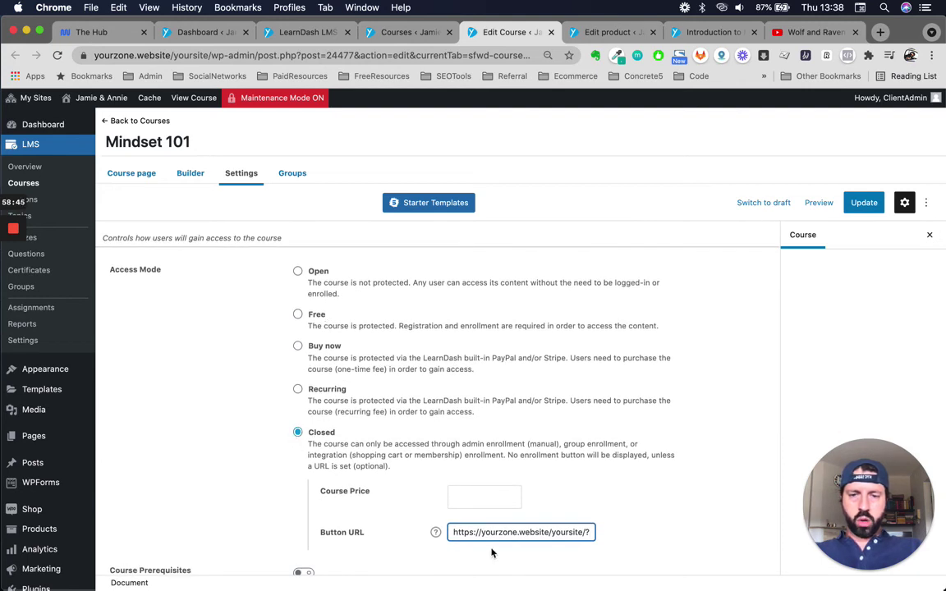
pyautogui.press('super+a')
pyautogui.press('super+v')
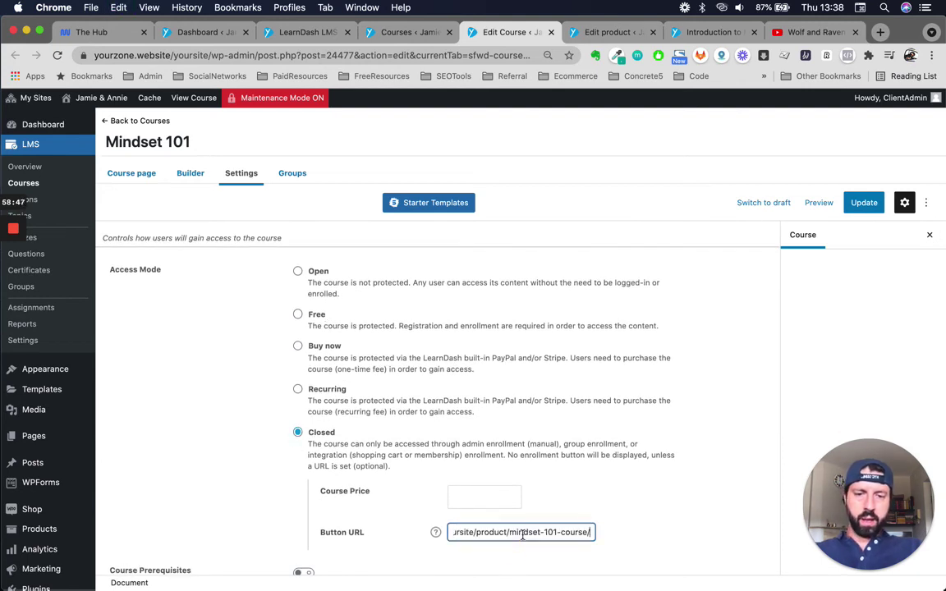
pyautogui.click(862, 205)
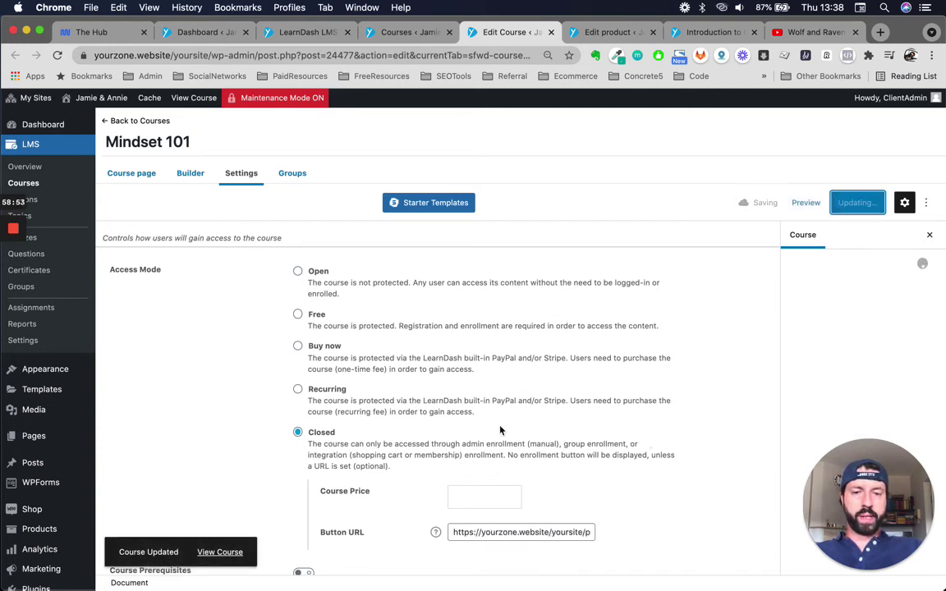
# Step: Preview the Mindset 101 course in a new tab and look over its enrolment area, description and course content
pyautogui.click(805, 203)
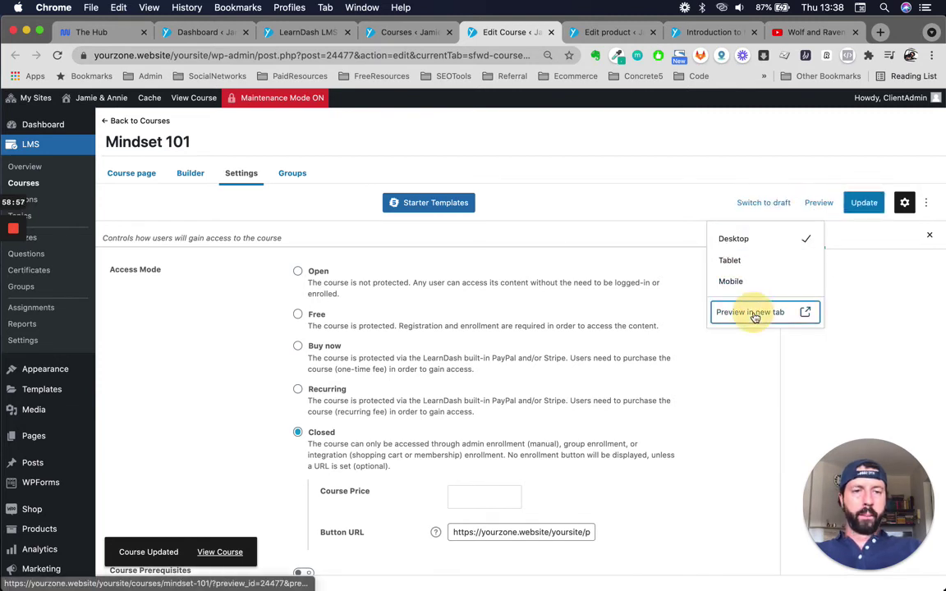
pyautogui.click(754, 315)
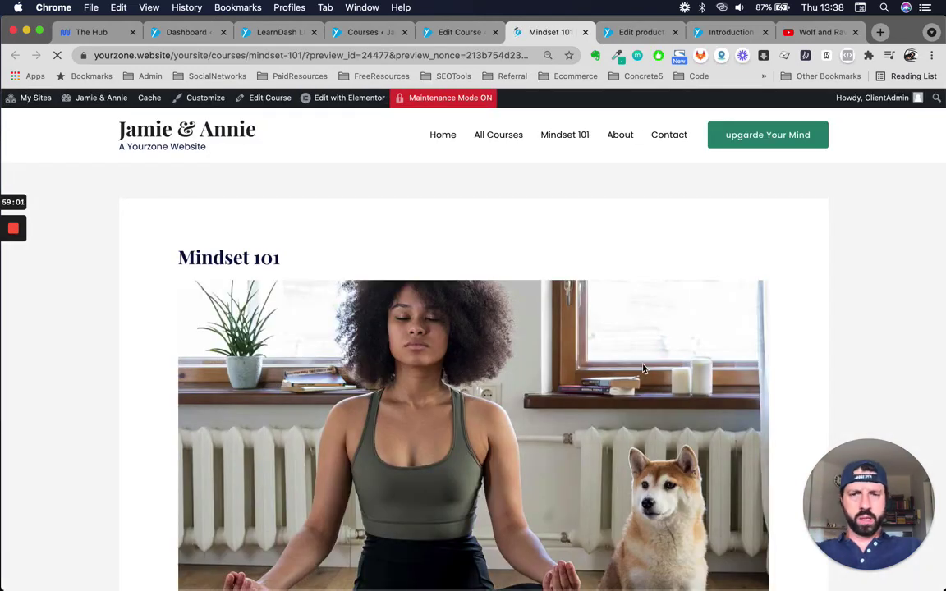
pyautogui.scroll(-2, 534, 353)
pyautogui.scroll(2, 534, 353)
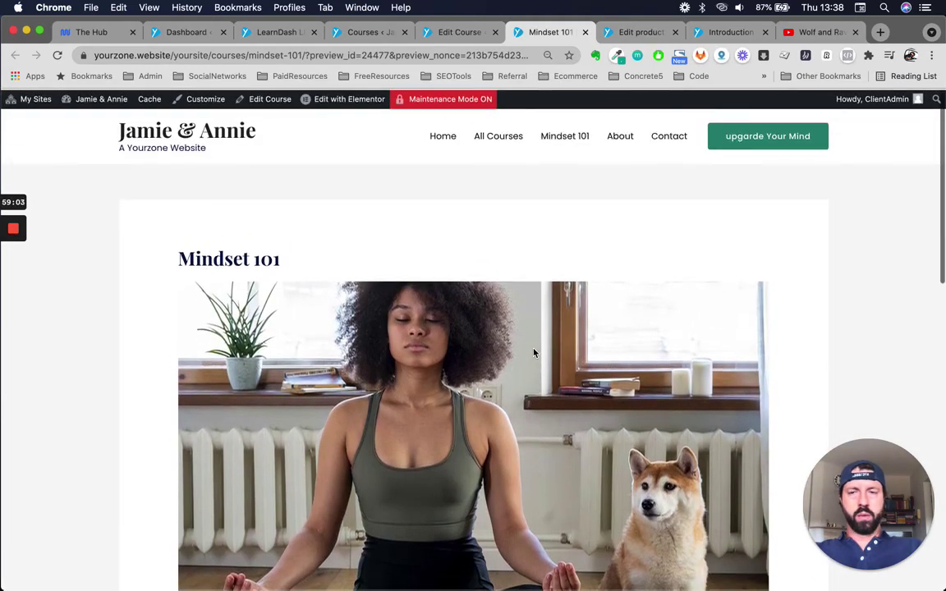
pyautogui.scroll(-1, 513, 376)
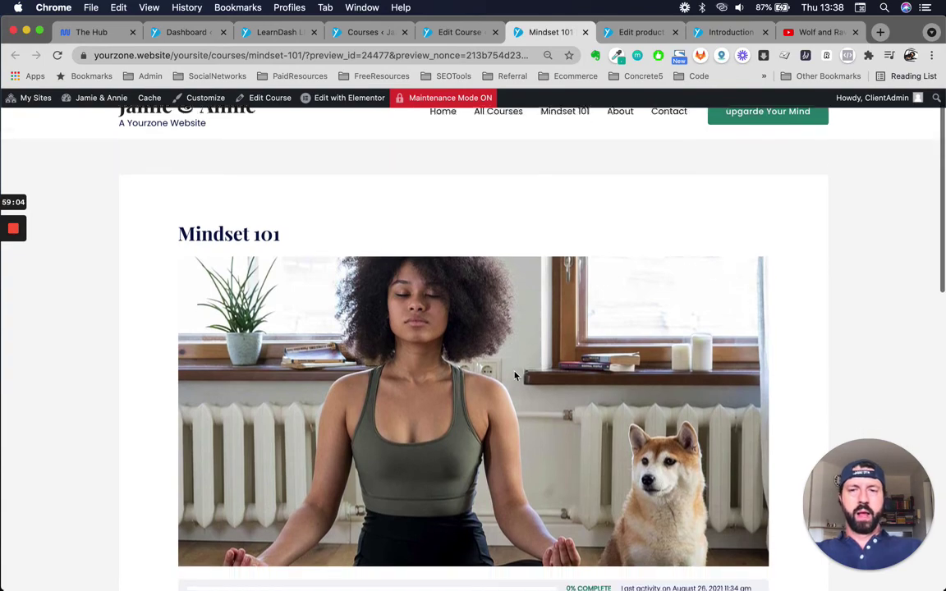
pyautogui.scroll(1, 513, 376)
pyautogui.scroll(-3, 515, 376)
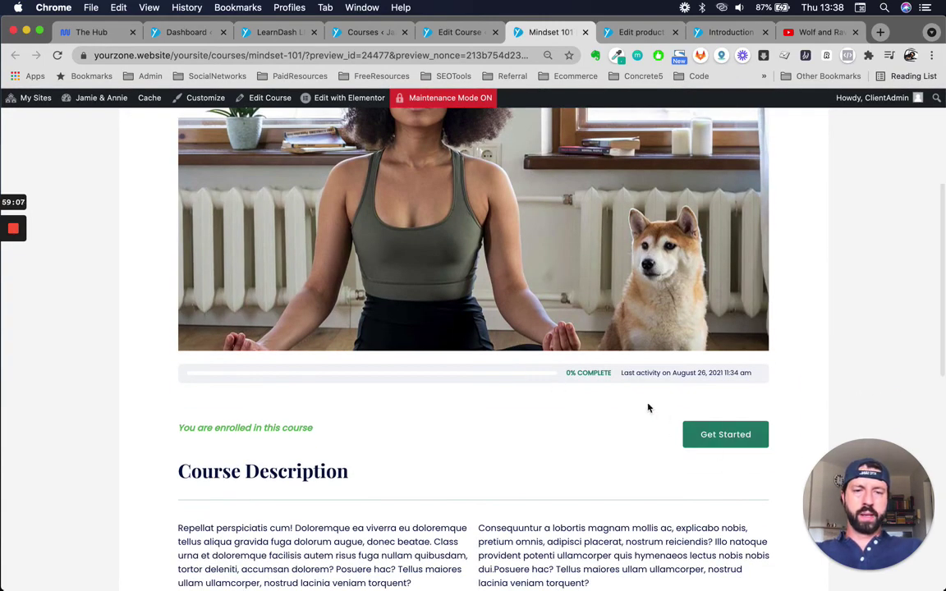
pyautogui.scroll(-3, 628, 457)
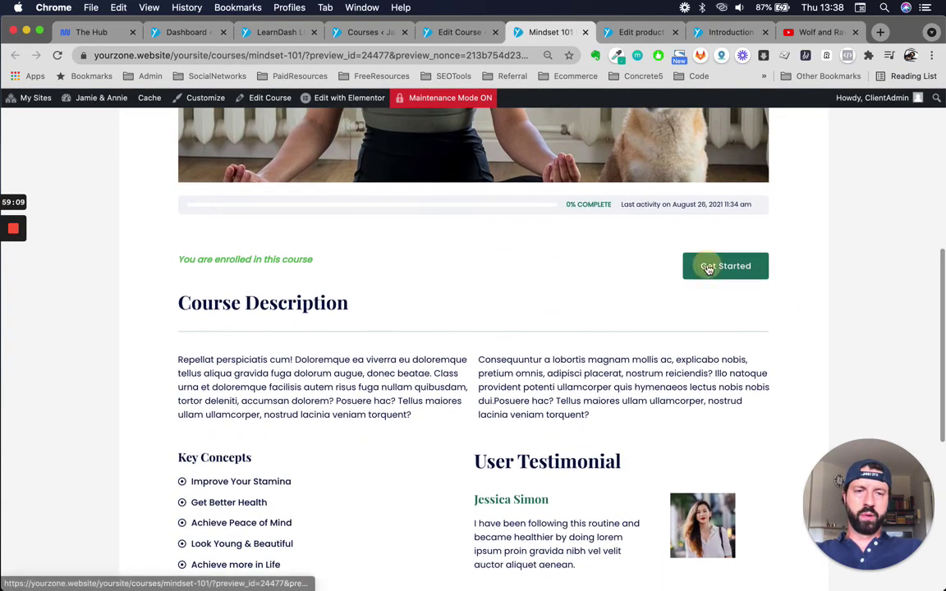
pyautogui.scroll(-5, 574, 283)
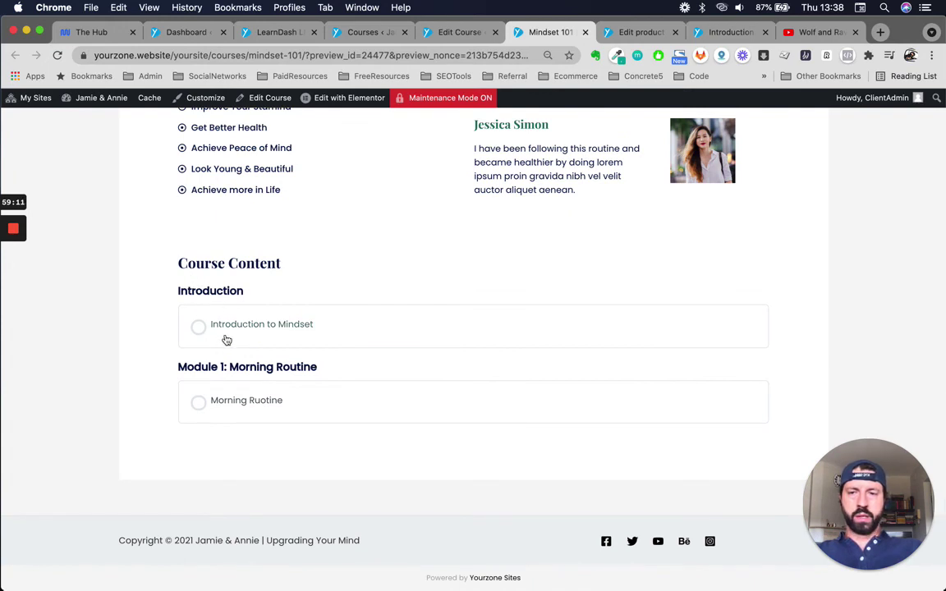
# Step: View the Introduction to Mindset lesson from the course content and return to the course preview page
pyautogui.click(300, 334)
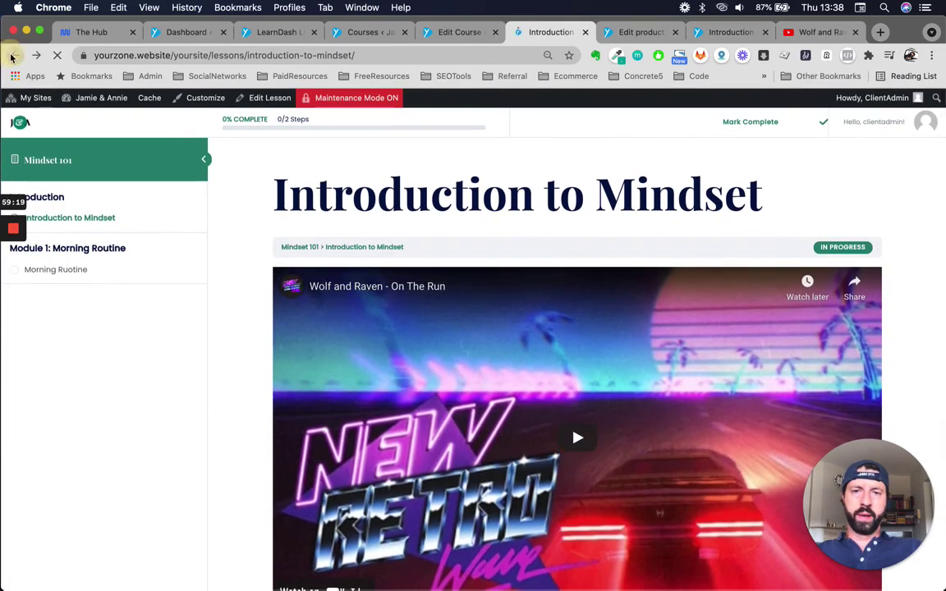
pyautogui.click(12, 56)
pyautogui.scroll(8, 477, 324)
pyautogui.scroll(5, 477, 325)
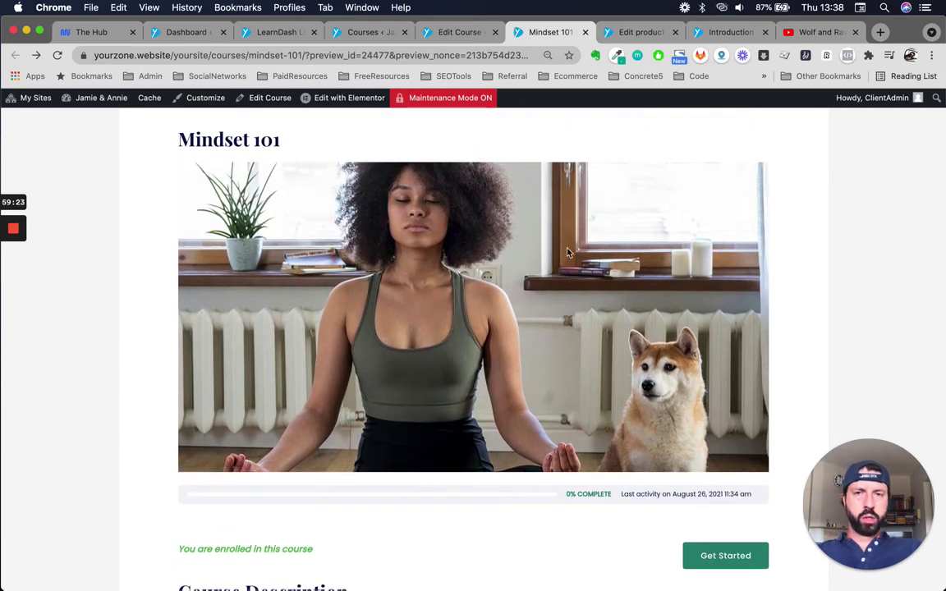
pyautogui.moveTo(435, 101)
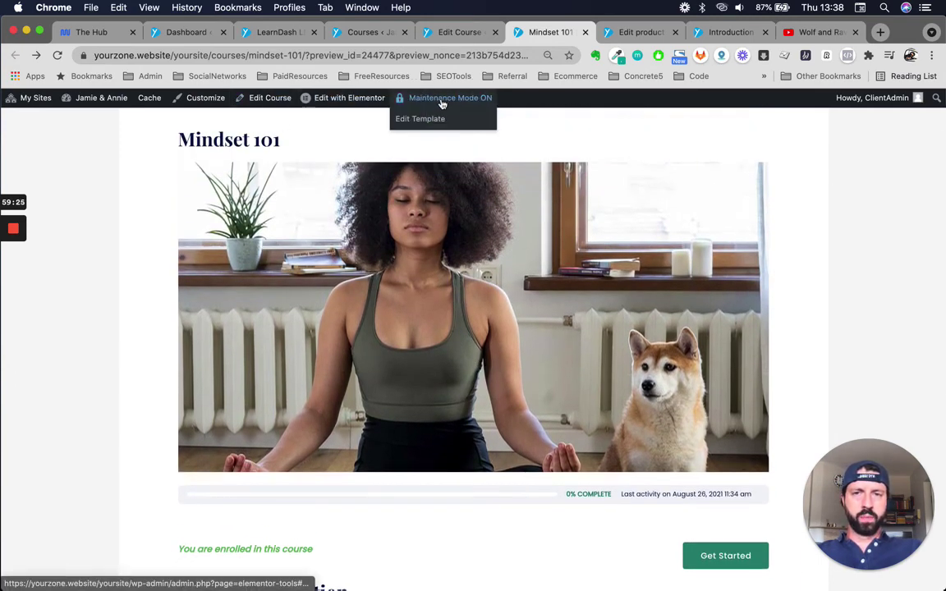
pyautogui.scroll(3, 461, 353)
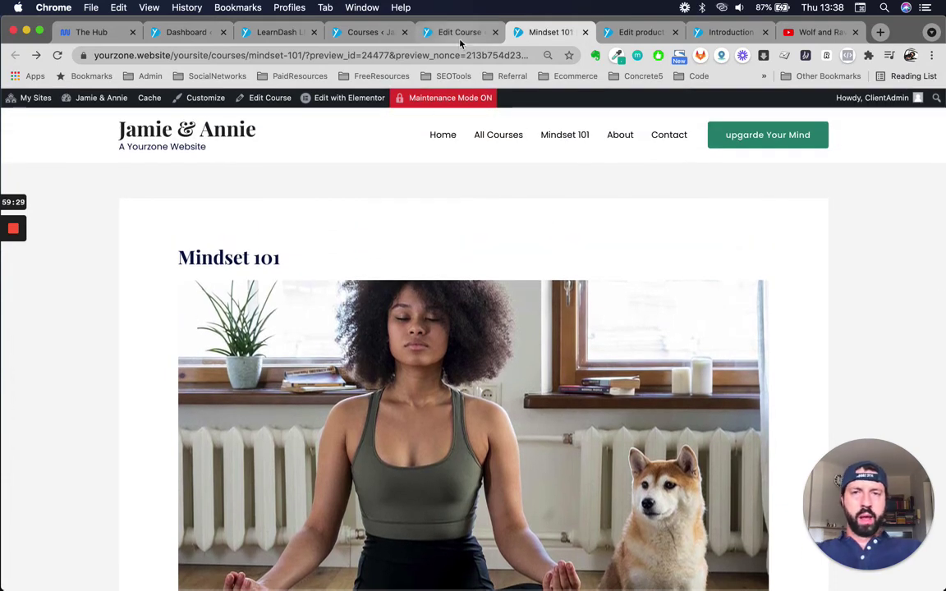
# Step: Return to the Mindset 101 course settings, update the course again and close its preview tab
pyautogui.click(345, 32)
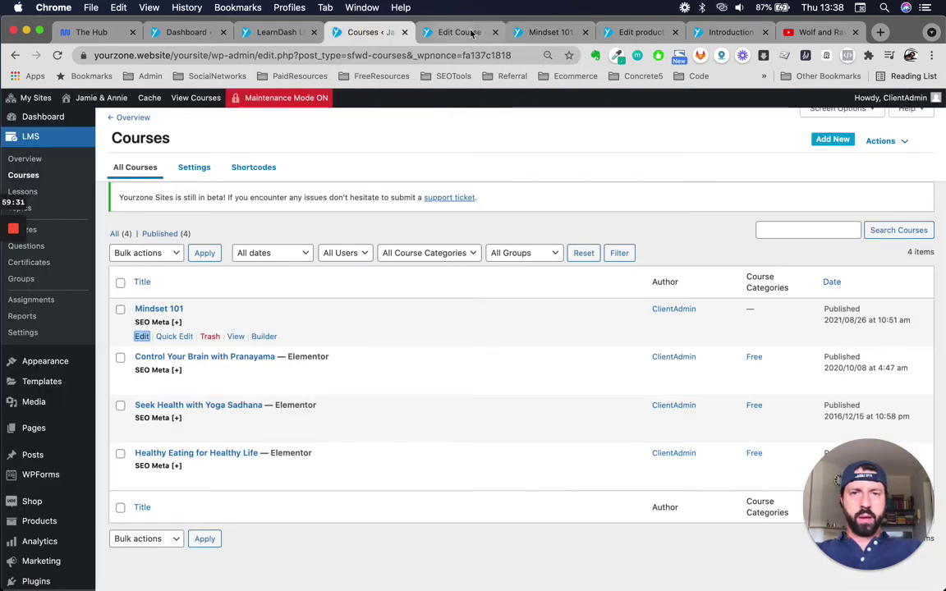
pyautogui.click(637, 32)
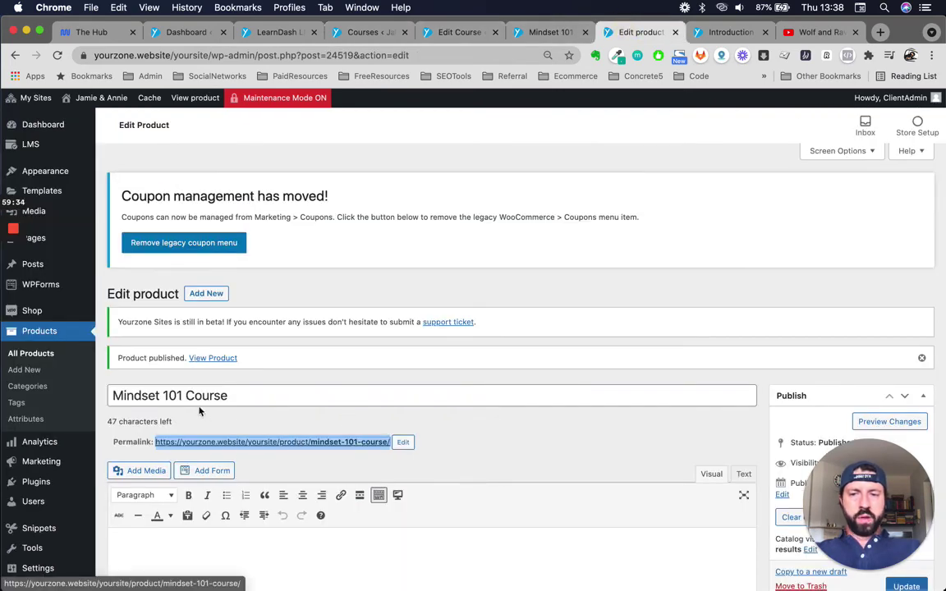
pyautogui.click(542, 33)
pyautogui.click(457, 32)
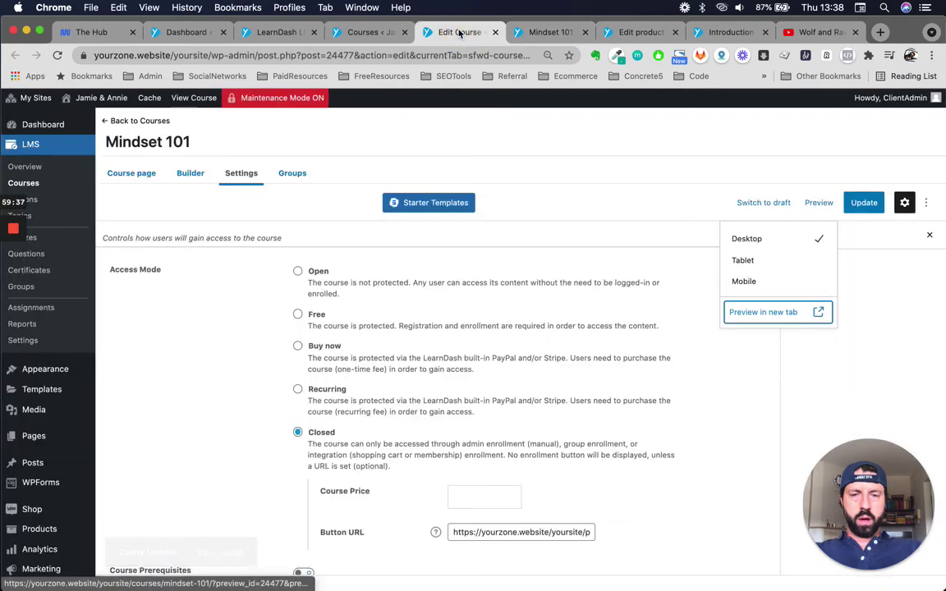
pyautogui.scroll(-1, 463, 483)
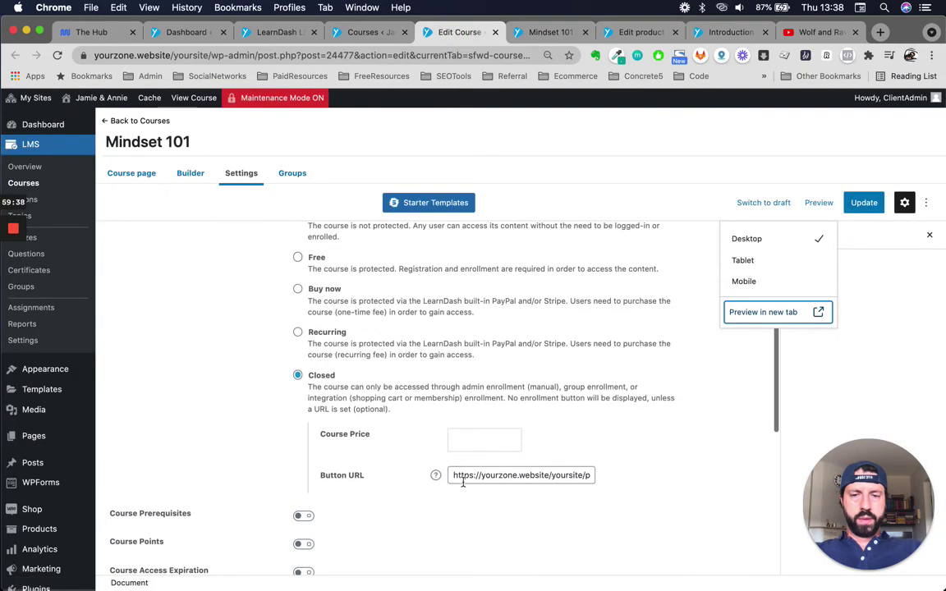
pyautogui.click(861, 203)
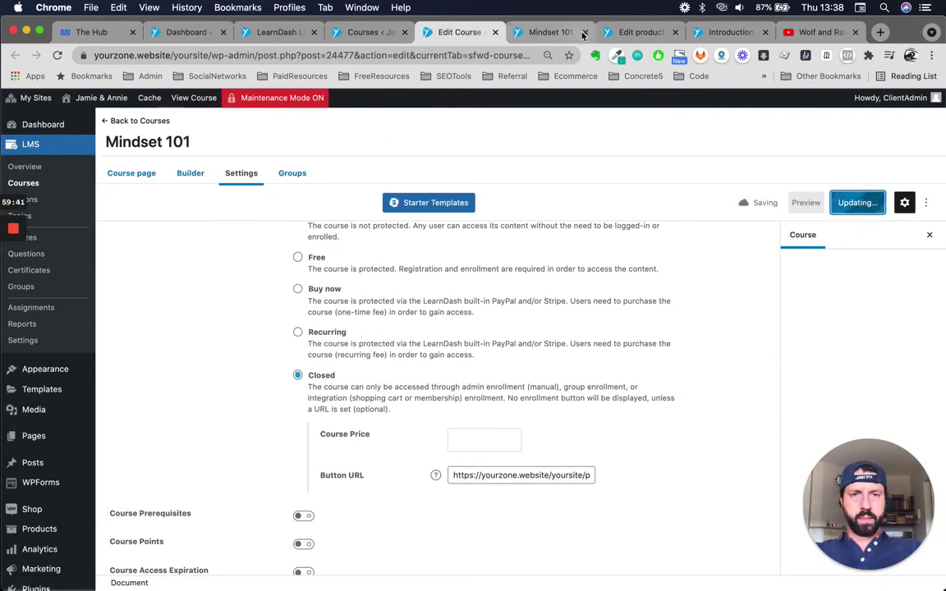
pyautogui.click(547, 33)
pyautogui.click(586, 33)
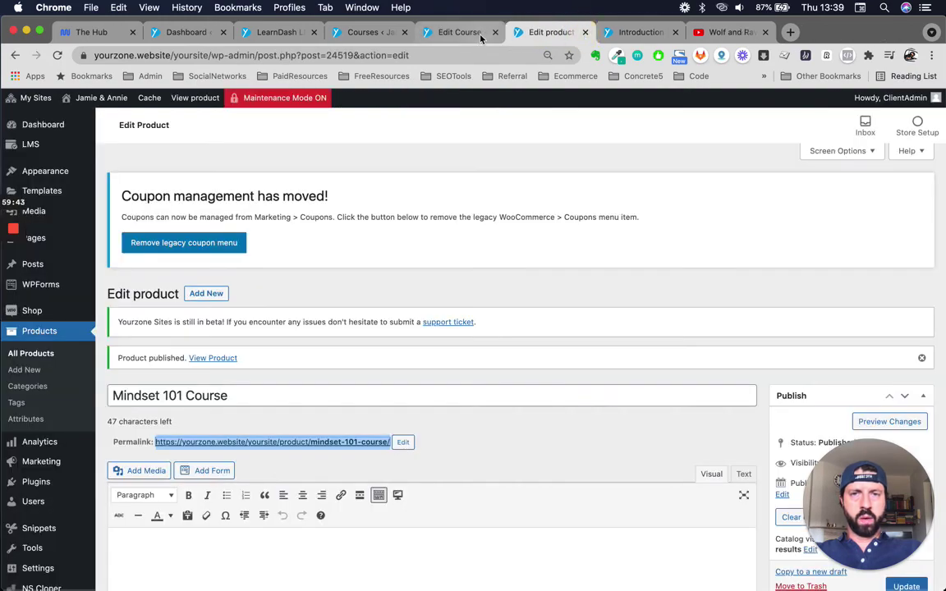
pyautogui.click(459, 32)
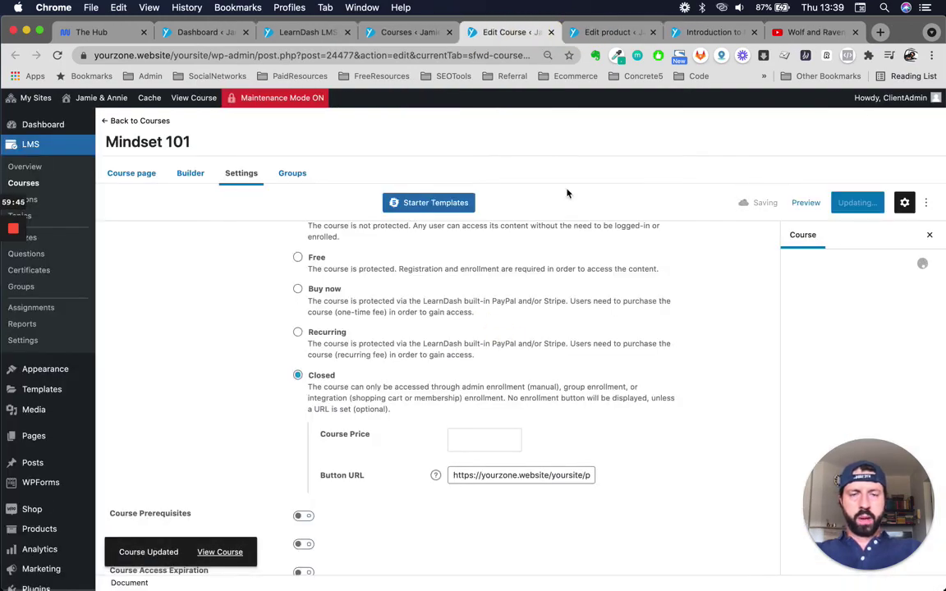
# Step: Keep the Mindset 101 Course product as a Simple product, mark it Virtual and Downloadable, and set its regular price to £97
pyautogui.click(578, 32)
pyautogui.scroll(-8, 519, 328)
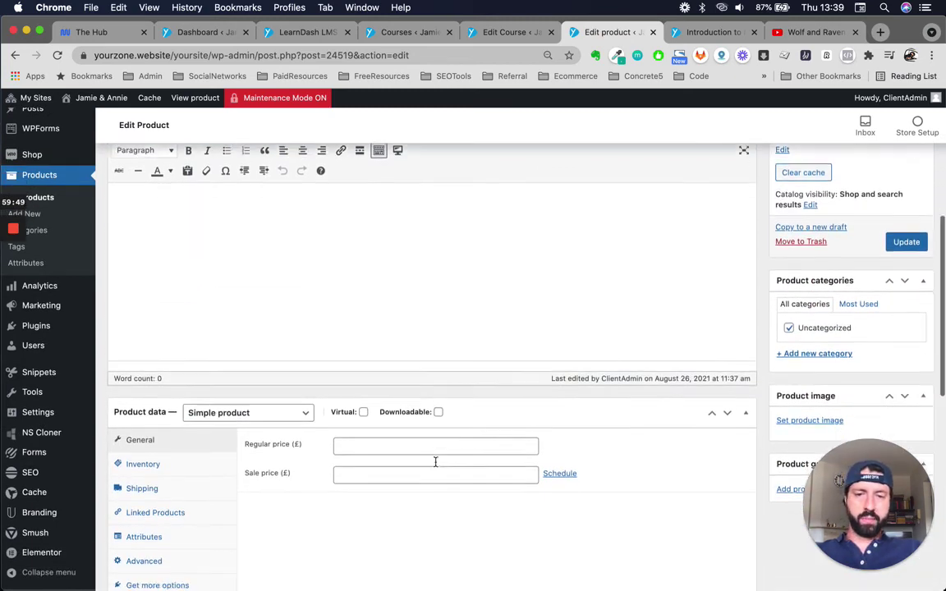
pyautogui.scroll(8, 435, 460)
pyautogui.scroll(-6, 414, 387)
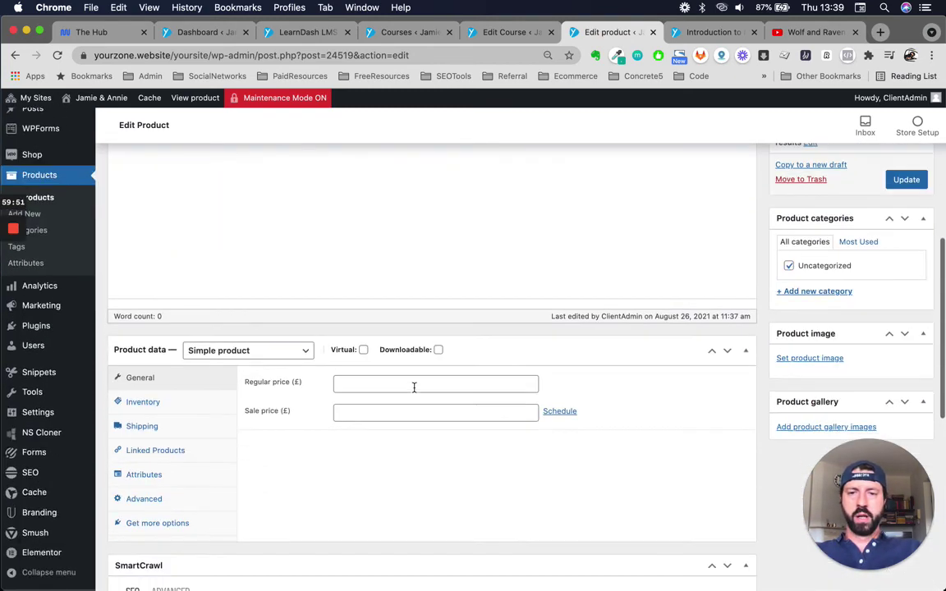
pyautogui.click(238, 350)
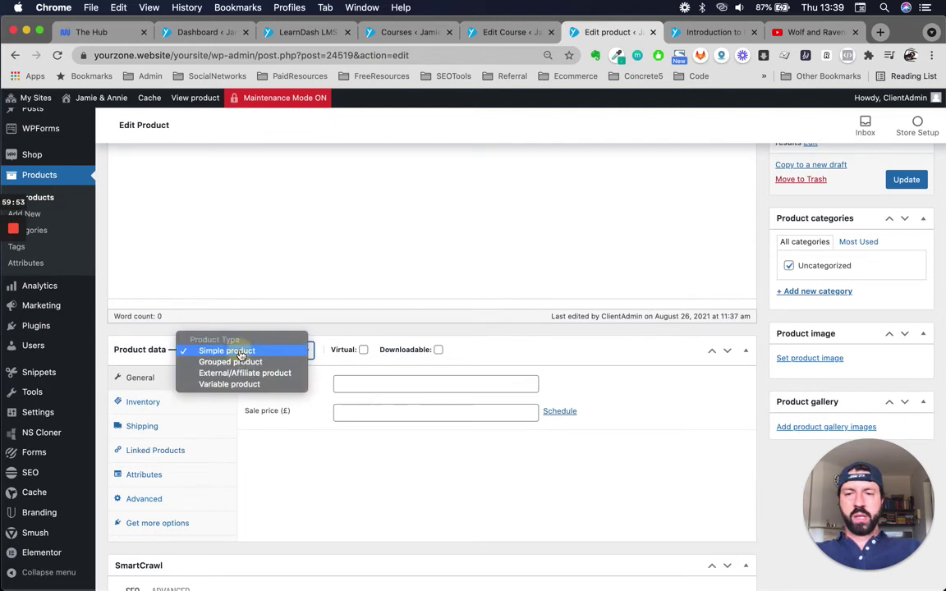
pyautogui.click(241, 352)
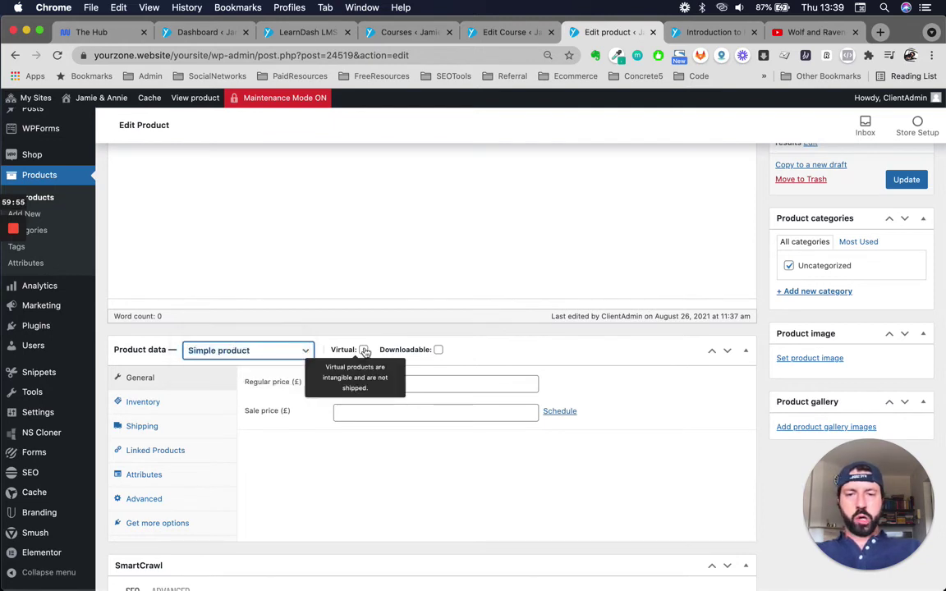
pyautogui.click(364, 350)
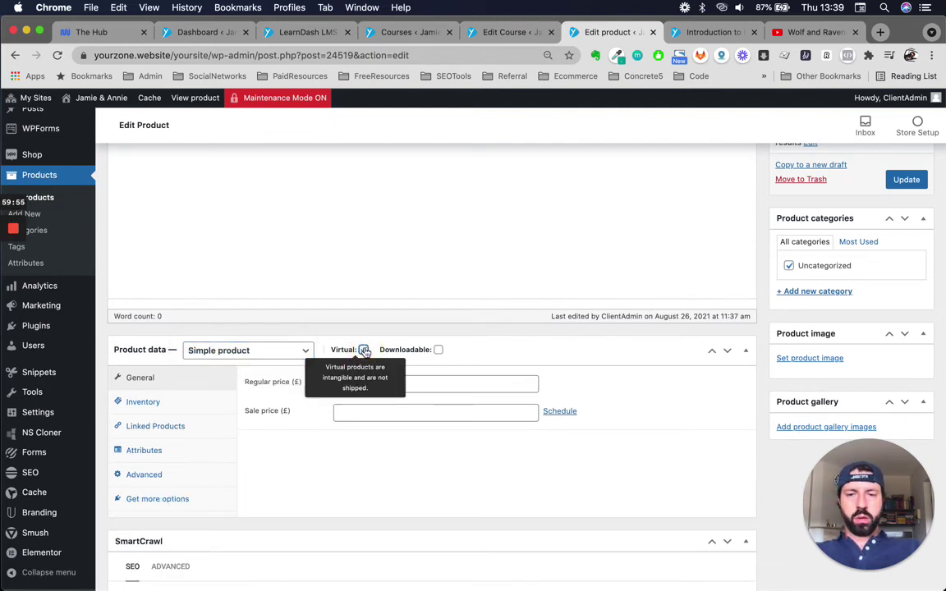
pyautogui.click(437, 350)
pyautogui.scroll(-1, 546, 484)
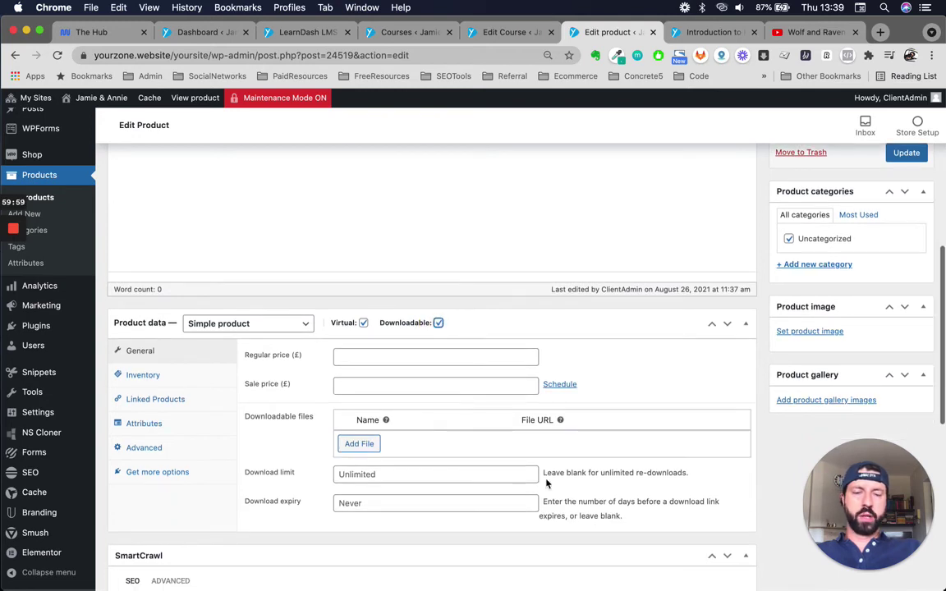
pyautogui.click(450, 358)
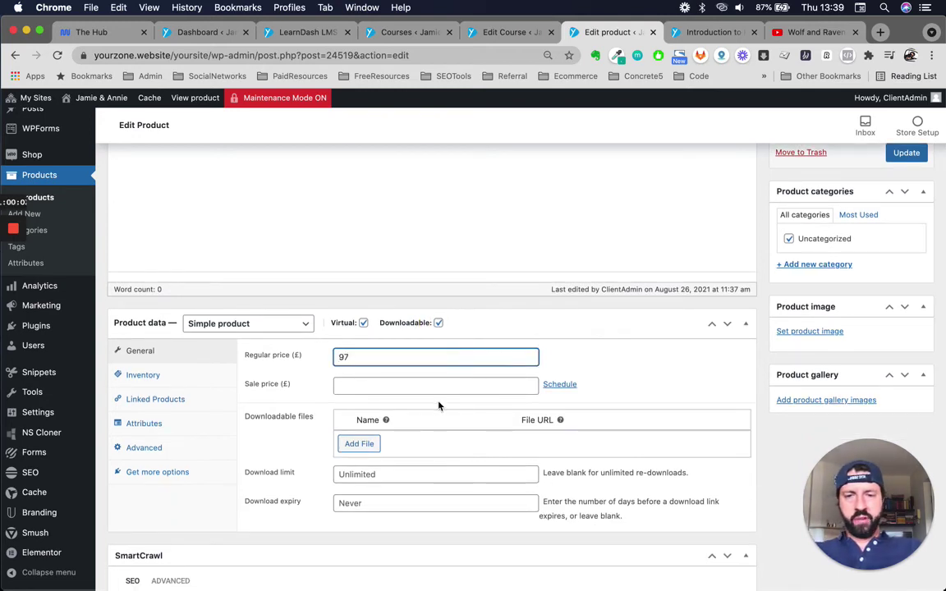
# Step: Set the product's sale price to £47 and schedule it from 2021-08-26 to 2021-09-30
pyautogui.click(452, 394)
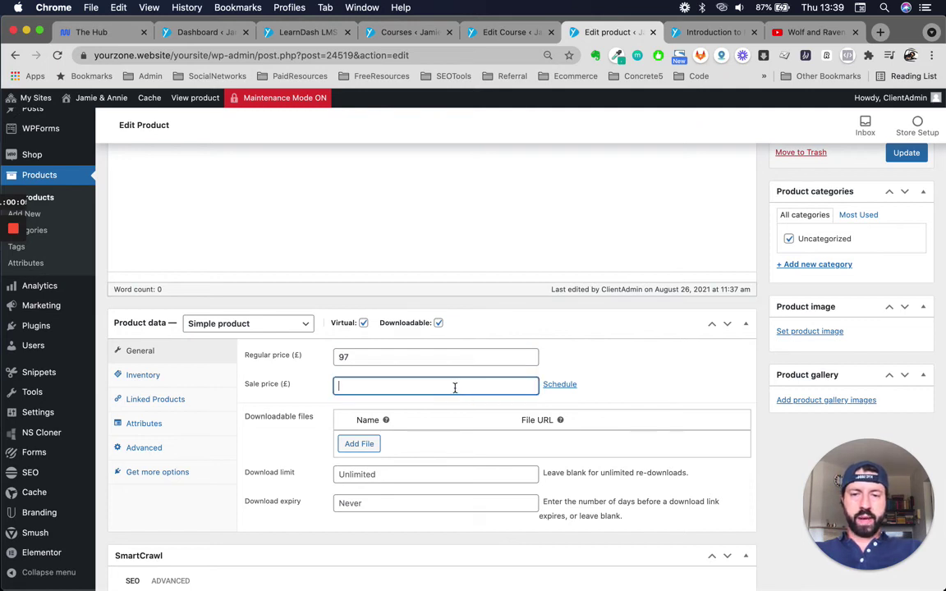
pyautogui.click(555, 386)
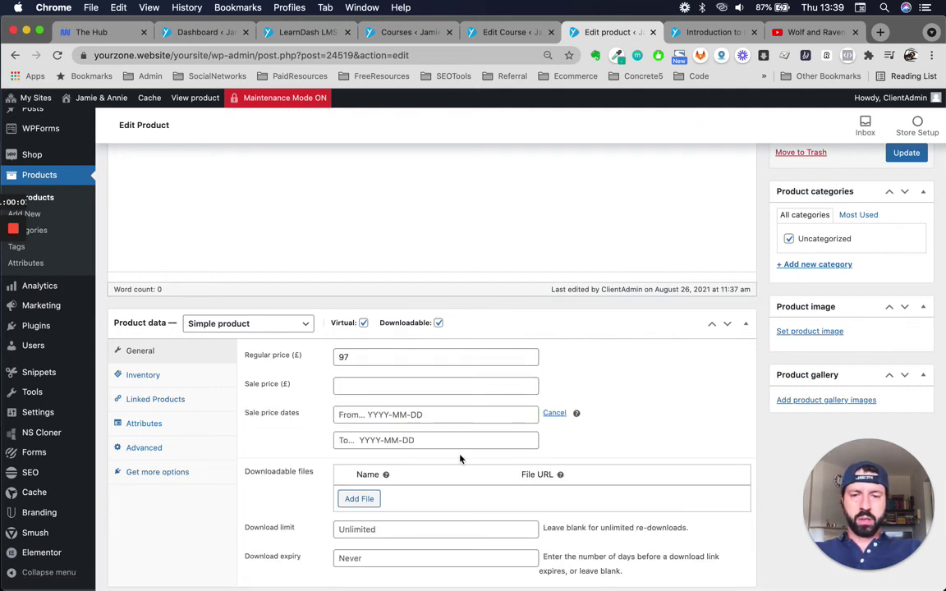
pyautogui.scroll(-1, 460, 459)
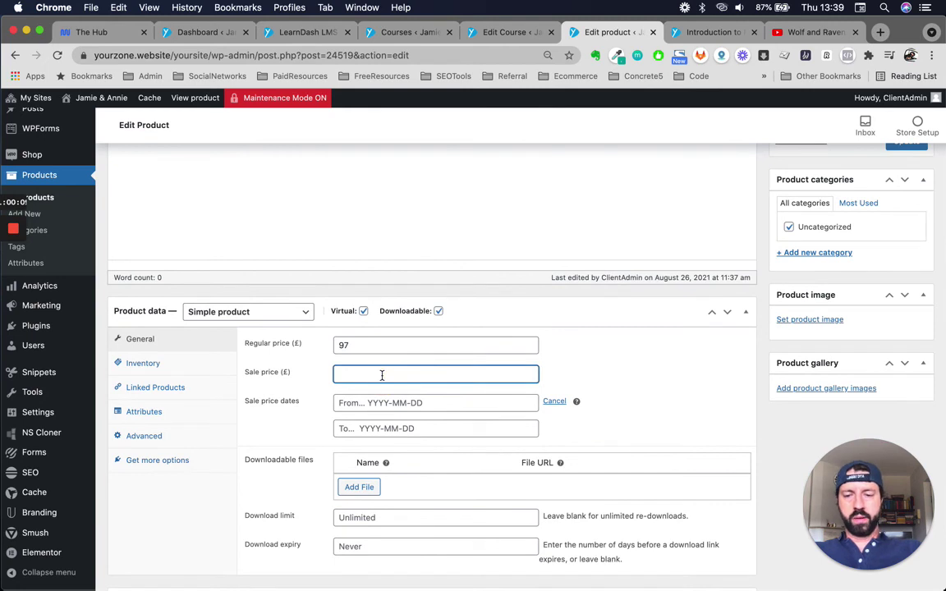
pyautogui.click(421, 403)
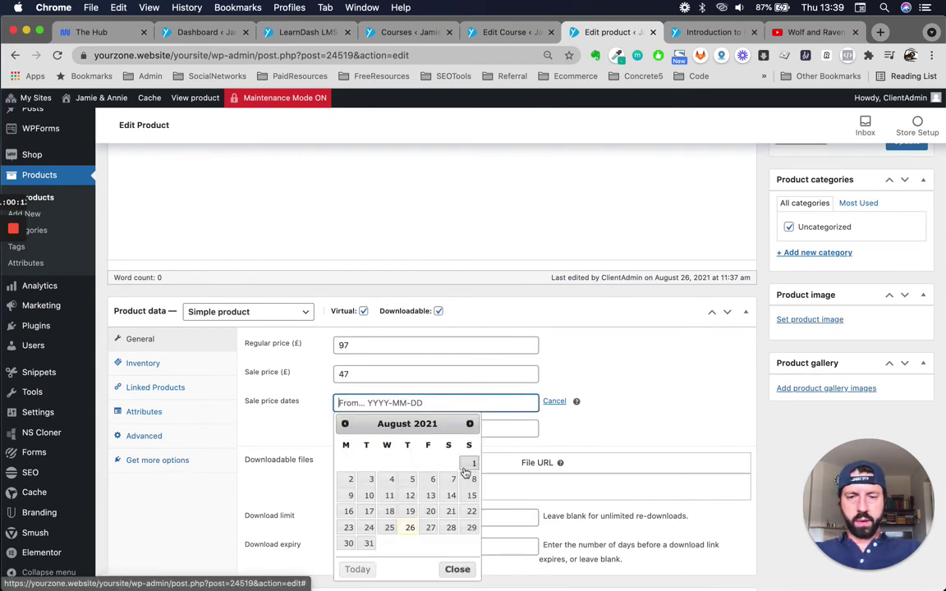
pyautogui.click(409, 527)
pyautogui.click(466, 427)
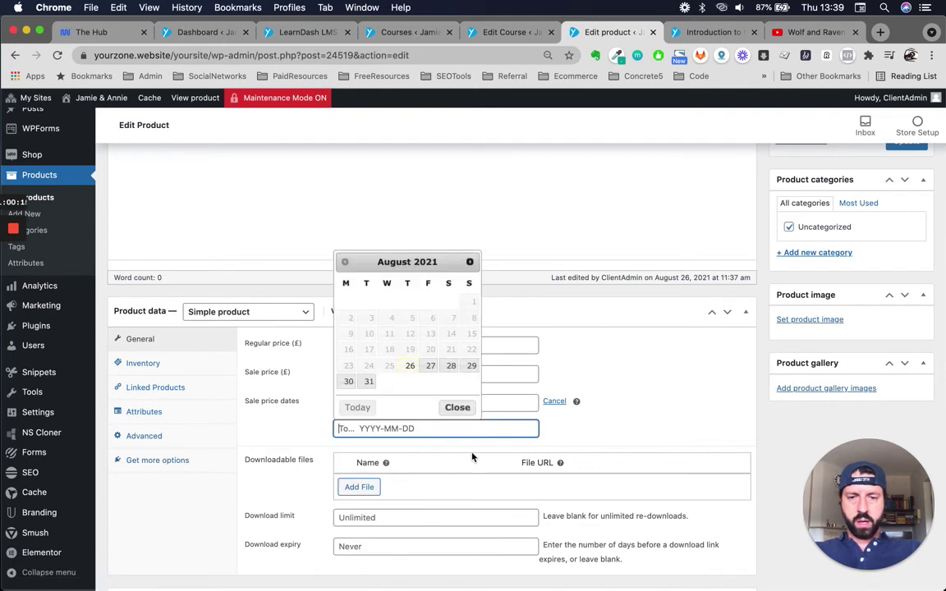
pyautogui.click(469, 261)
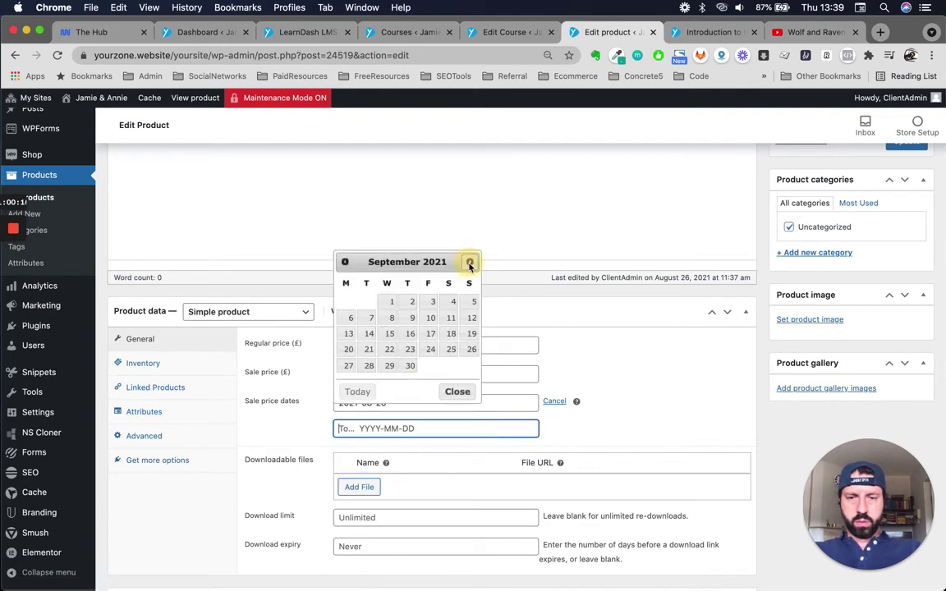
pyautogui.click(410, 365)
# Step: Leave the download limit and expiry blank, and restrict the product to one item per order as sold individually
pyautogui.scroll(-4, 618, 422)
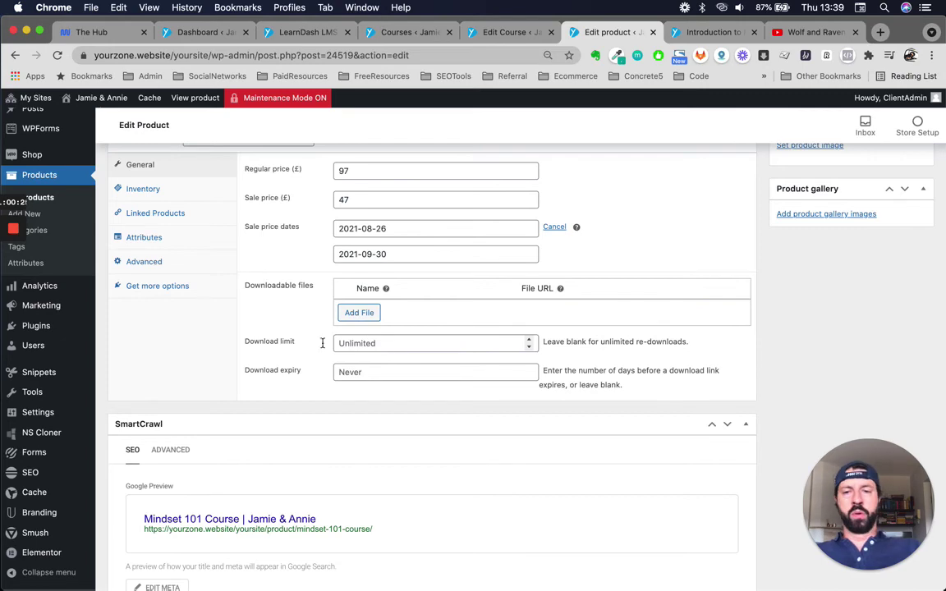
pyautogui.scroll(2, 276, 344)
pyautogui.click(362, 438)
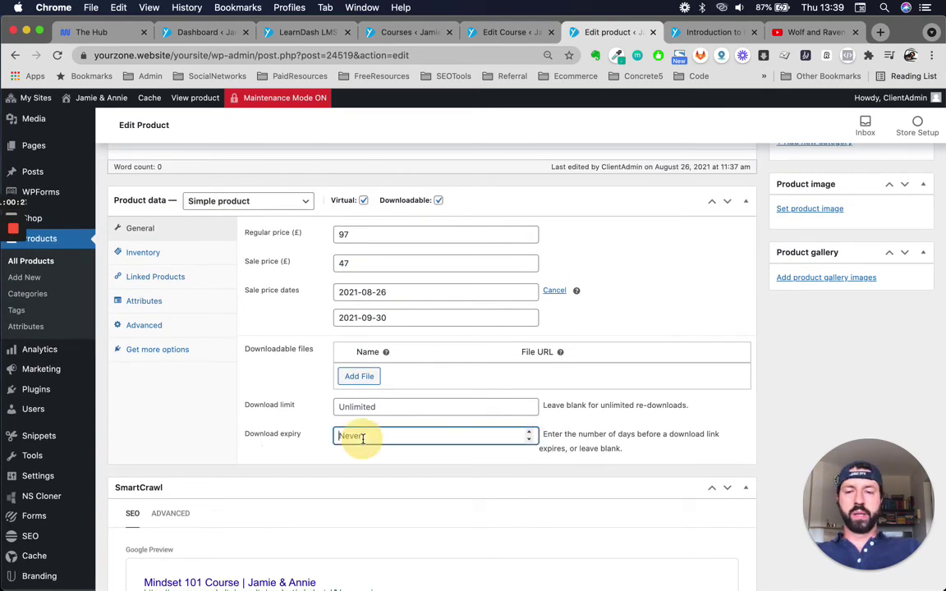
pyautogui.scroll(1, 329, 394)
pyautogui.click(182, 301)
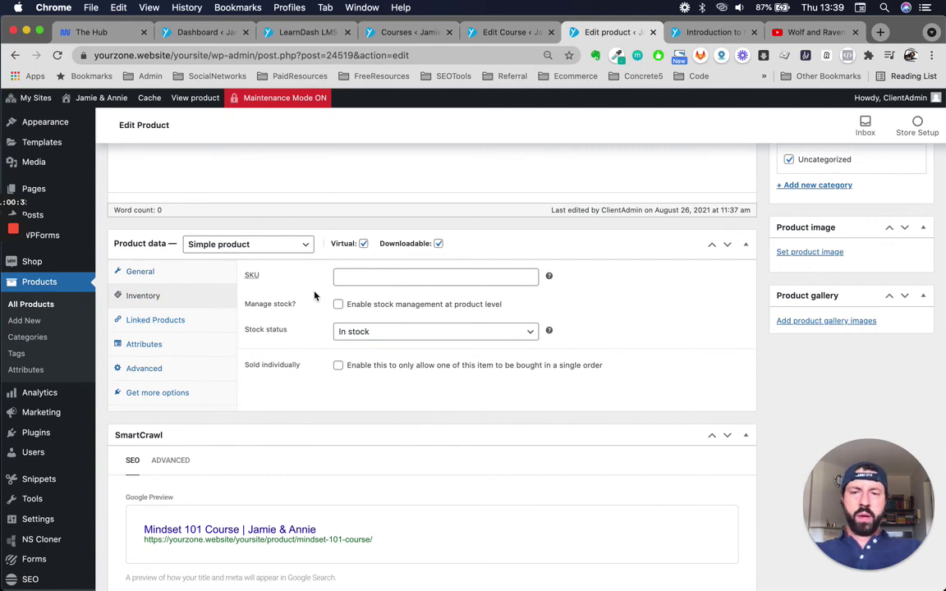
pyautogui.click(338, 367)
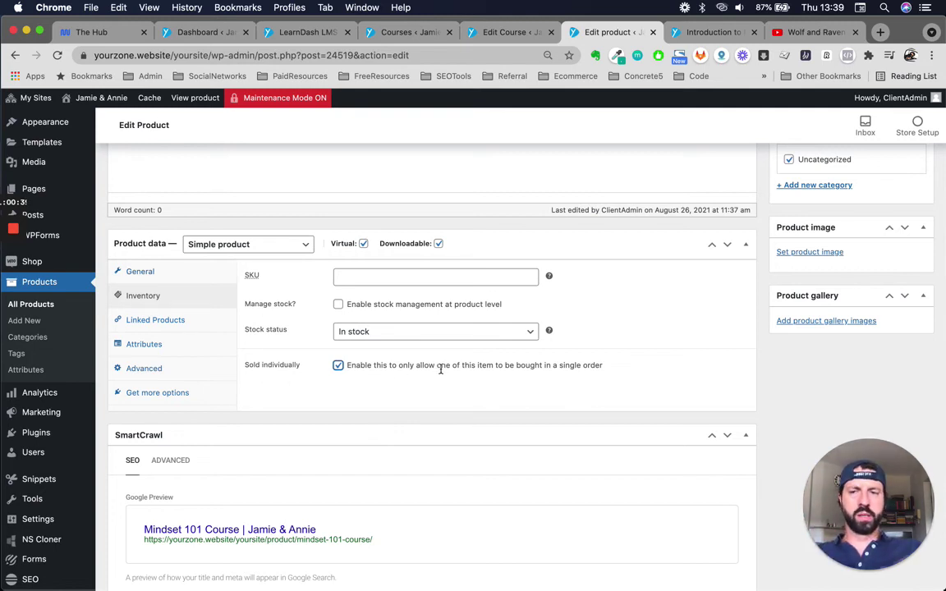
# Step: Look through the product's linked products, attributes and advanced purchase note settings
pyautogui.click(196, 326)
pyautogui.click(188, 343)
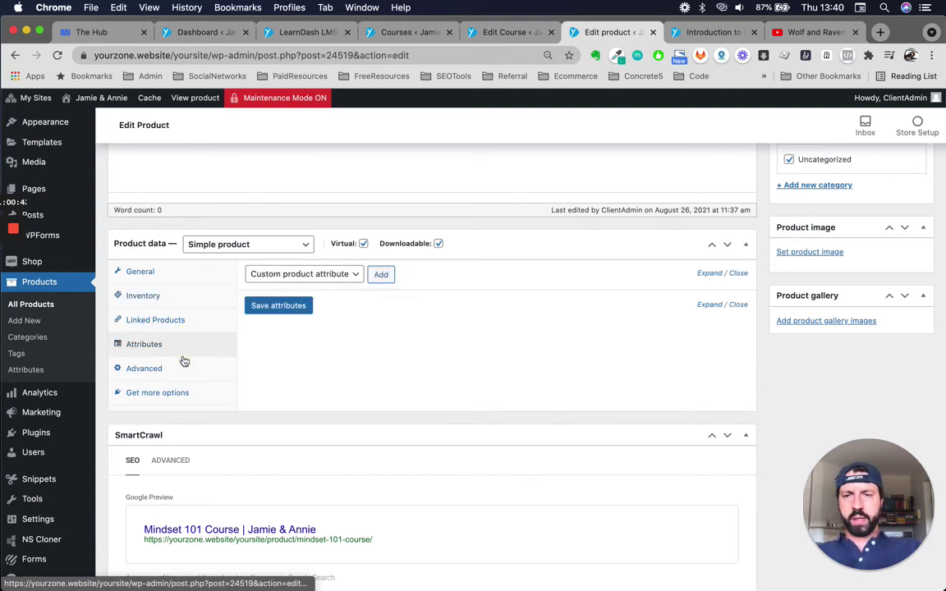
pyautogui.click(183, 367)
pyautogui.click(420, 283)
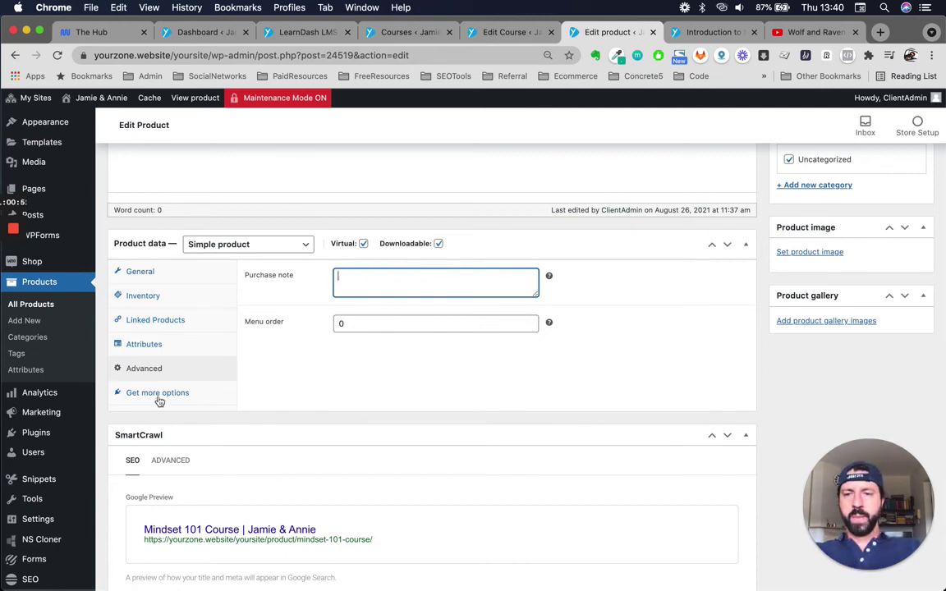
# Step: Set logo-2.svg from the media library as the product image
pyautogui.scroll(3, 302, 388)
pyautogui.scroll(3, 298, 383)
pyautogui.scroll(-6, 298, 388)
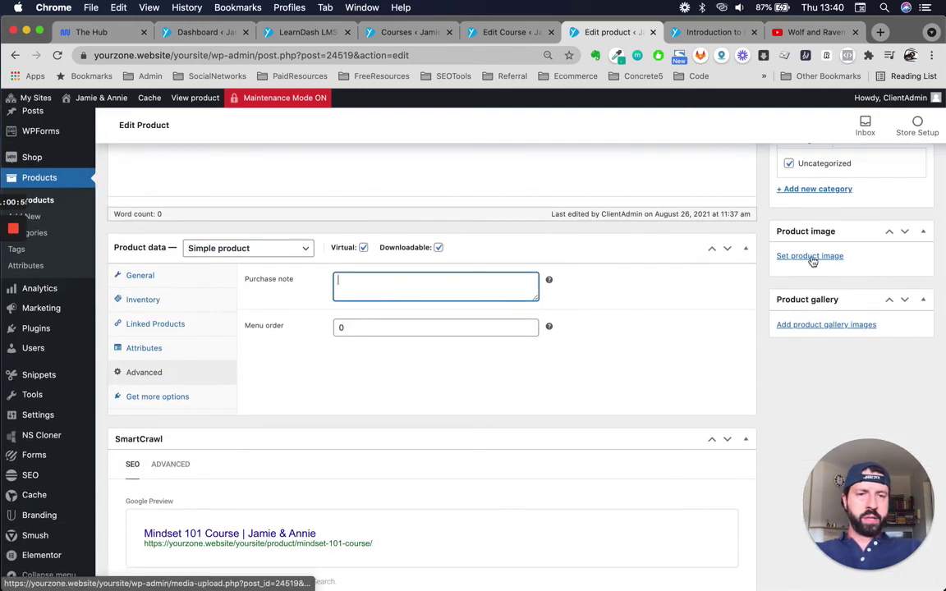
pyautogui.click(810, 257)
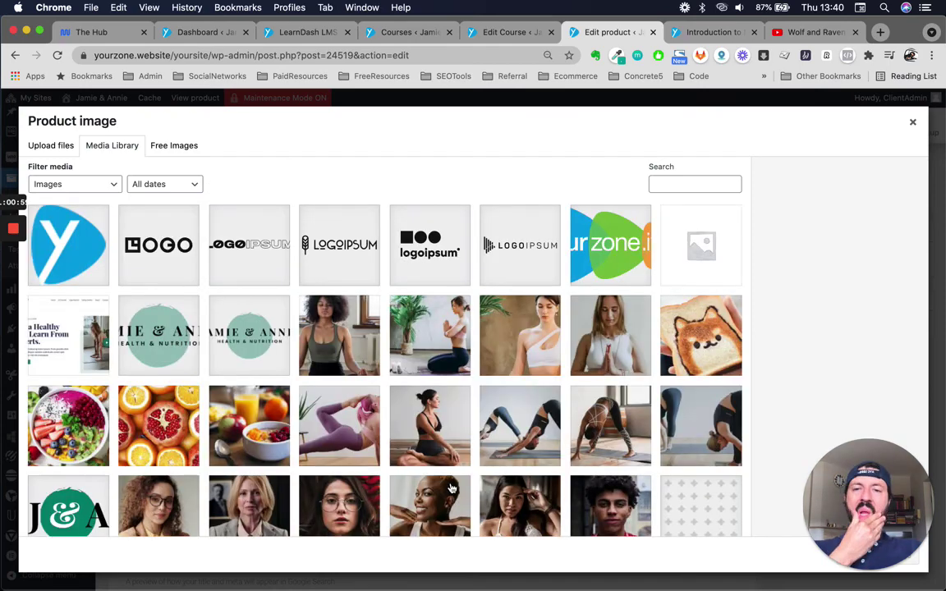
pyautogui.scroll(-1, 452, 484)
pyautogui.click(430, 238)
pyautogui.scroll(-4, 430, 370)
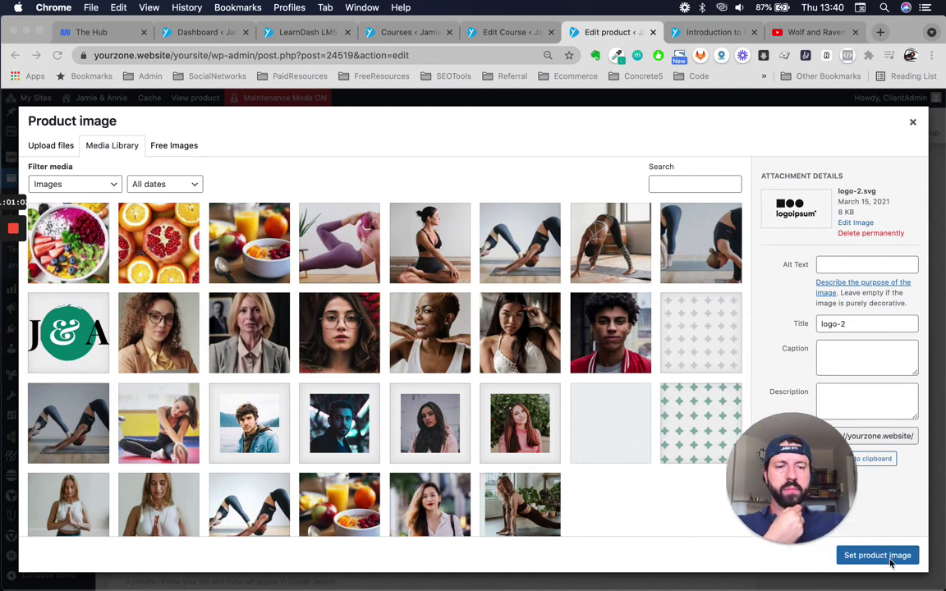
pyautogui.click(886, 555)
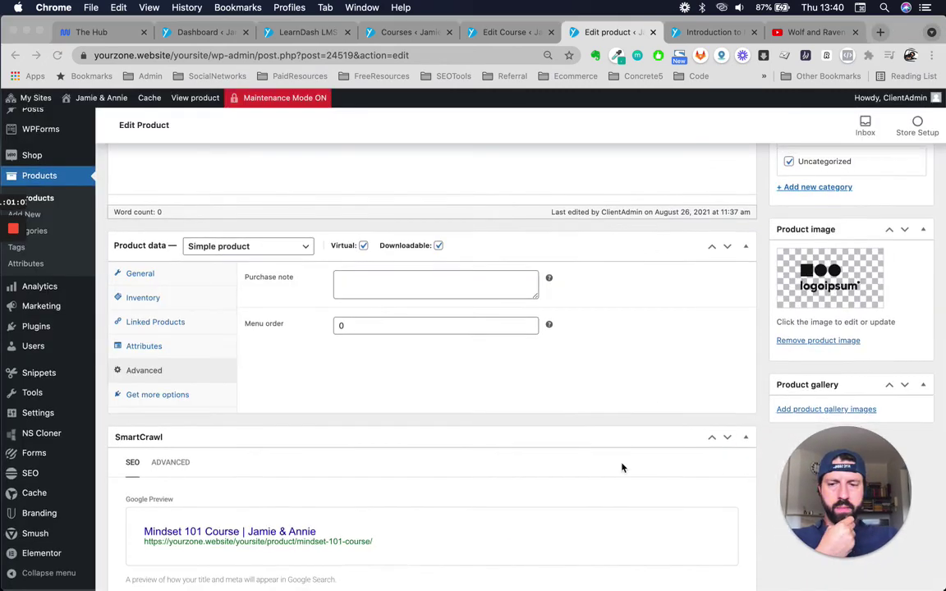
# Step: Check over the Mindset 101 Course product page and update the product
pyautogui.scroll(-5, 622, 468)
pyautogui.scroll(15, 621, 468)
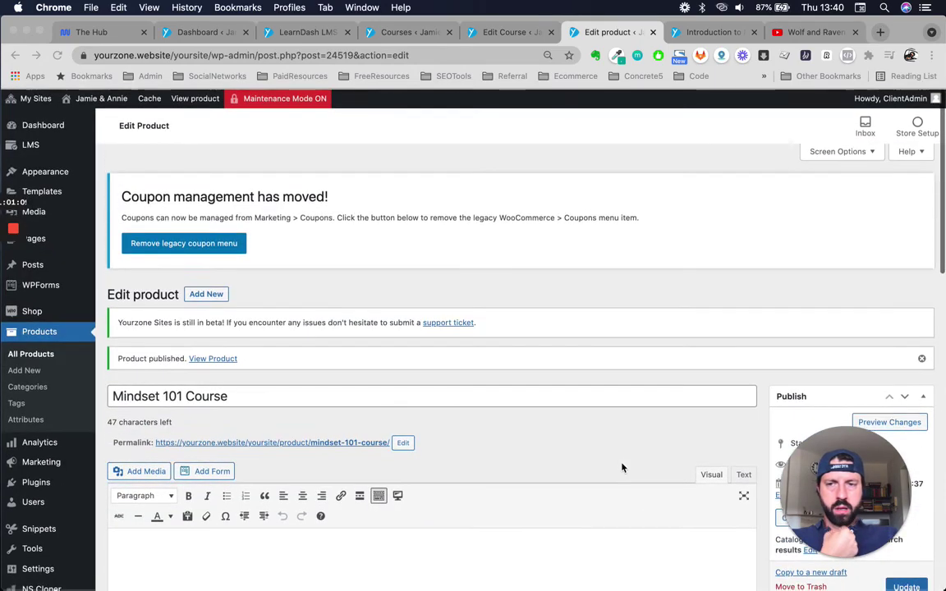
pyautogui.scroll(-5, 622, 468)
pyautogui.scroll(-3, 621, 468)
pyautogui.scroll(10, 681, 348)
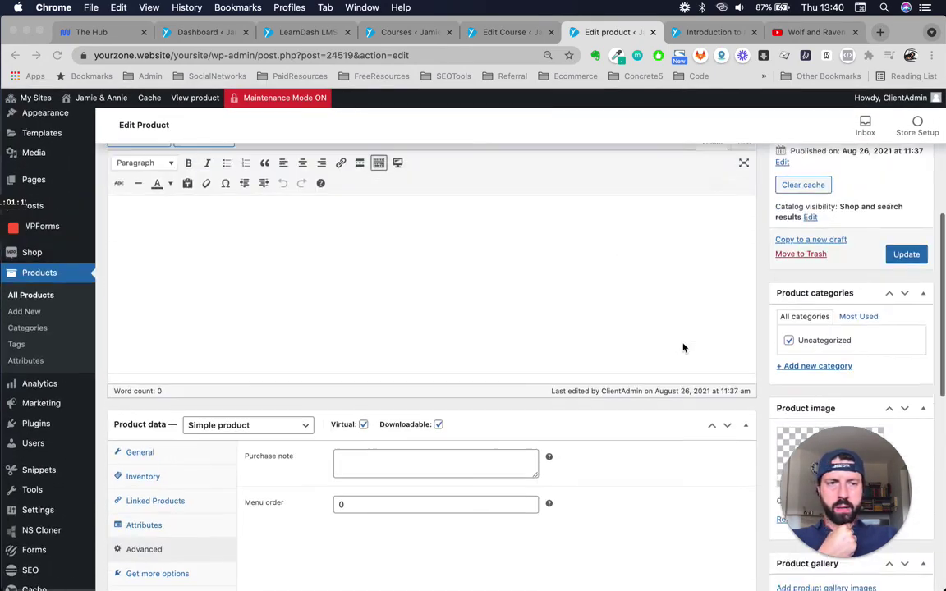
pyautogui.scroll(-4, 821, 270)
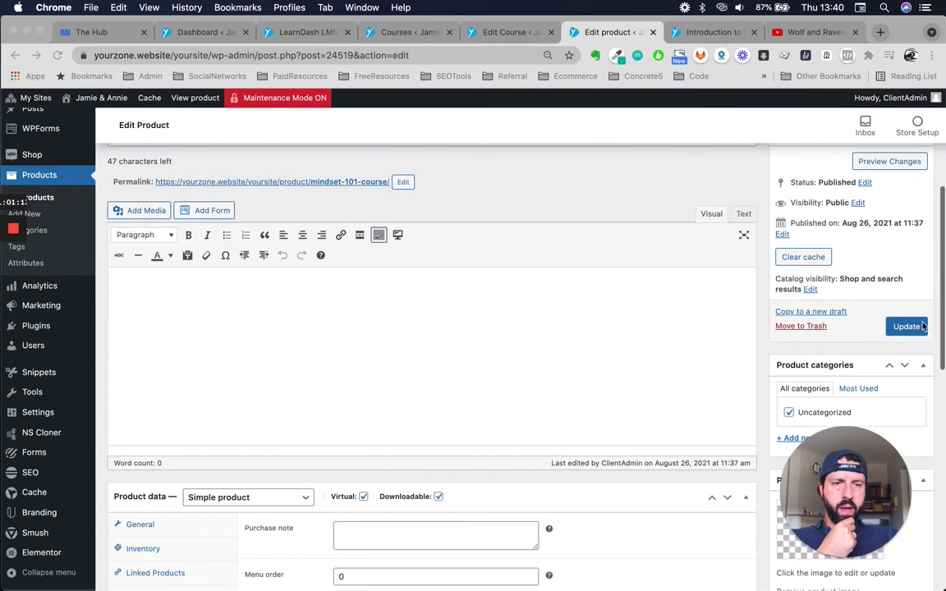
pyautogui.click(908, 327)
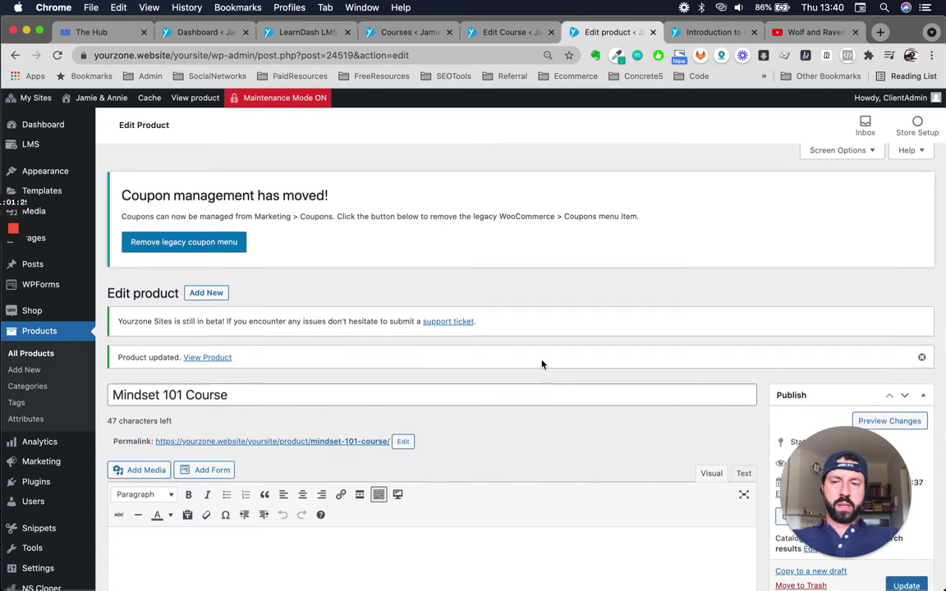
# Step: Glance at the Introduction to Mindset lesson preview, and load the site dashboard in the LearnDash licence settings tab
pyautogui.scroll(-3, 540, 361)
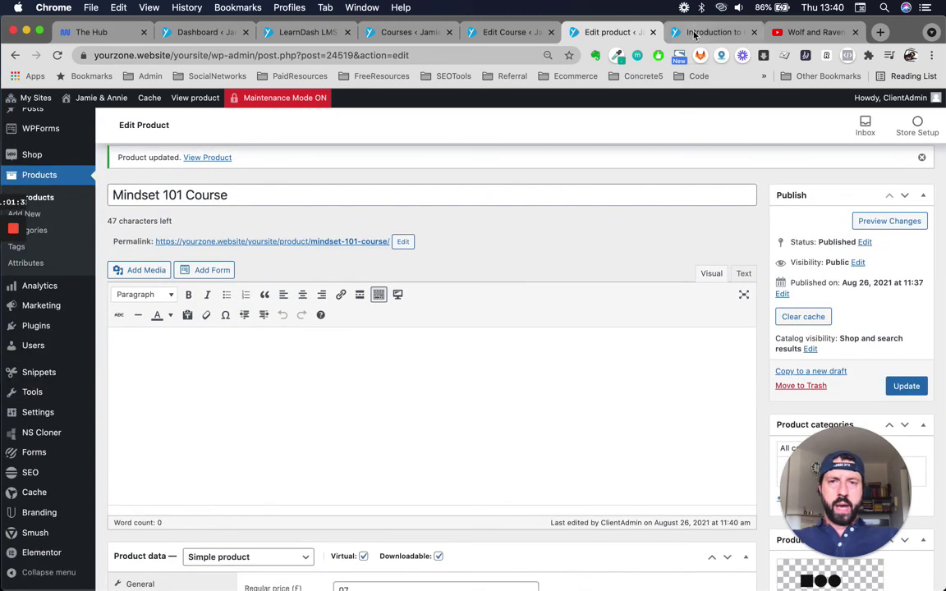
pyautogui.click(695, 33)
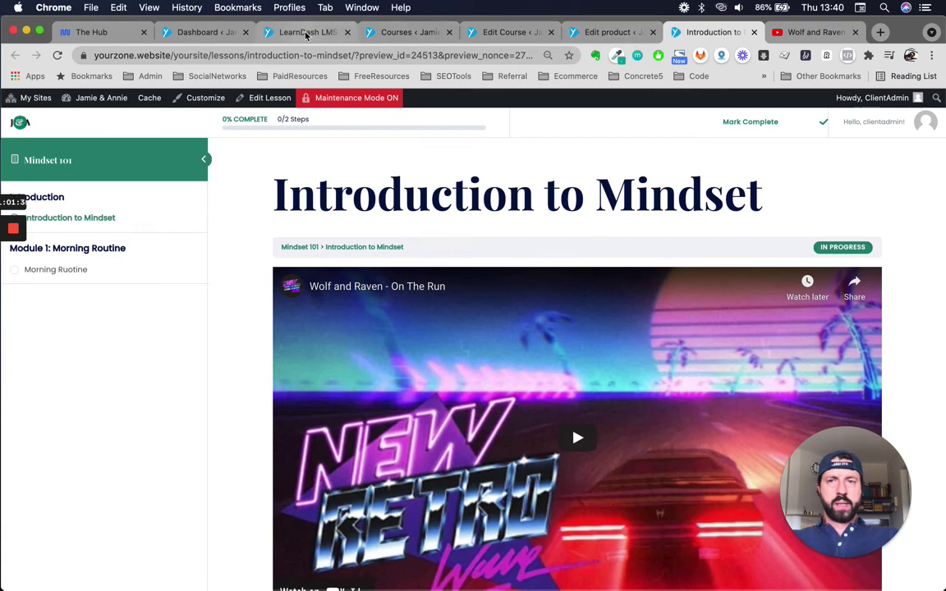
pyautogui.moveTo(128, 98)
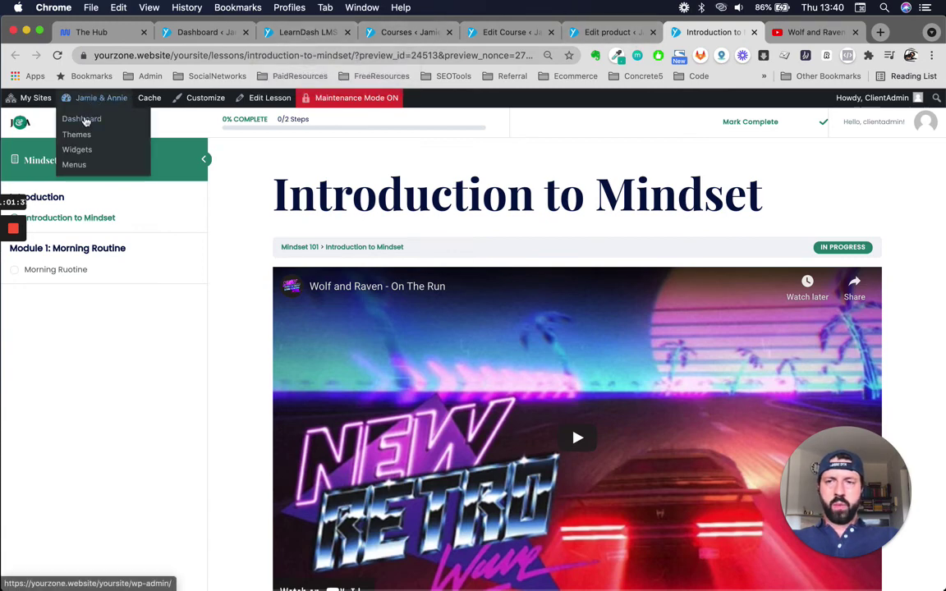
pyautogui.click(289, 33)
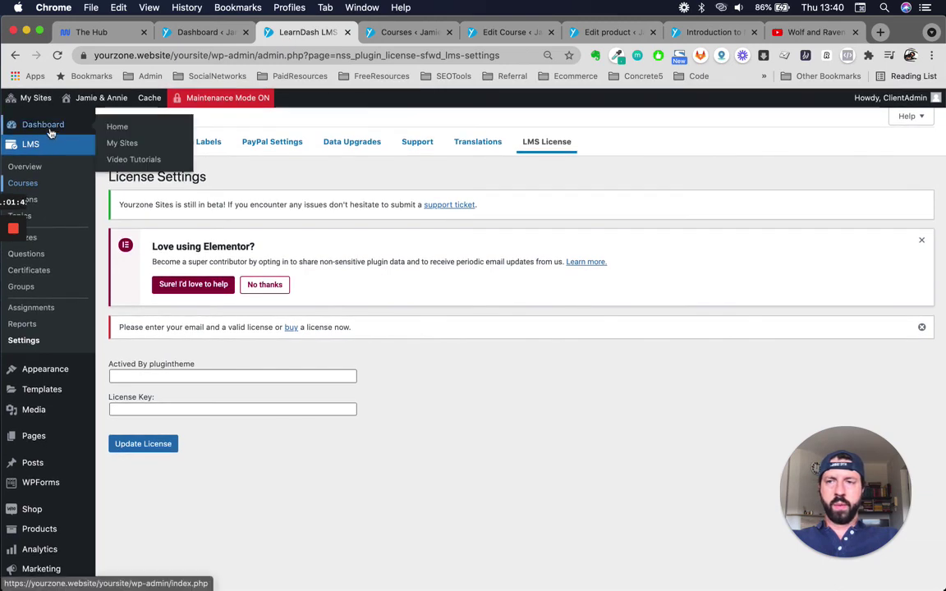
pyautogui.click(49, 130)
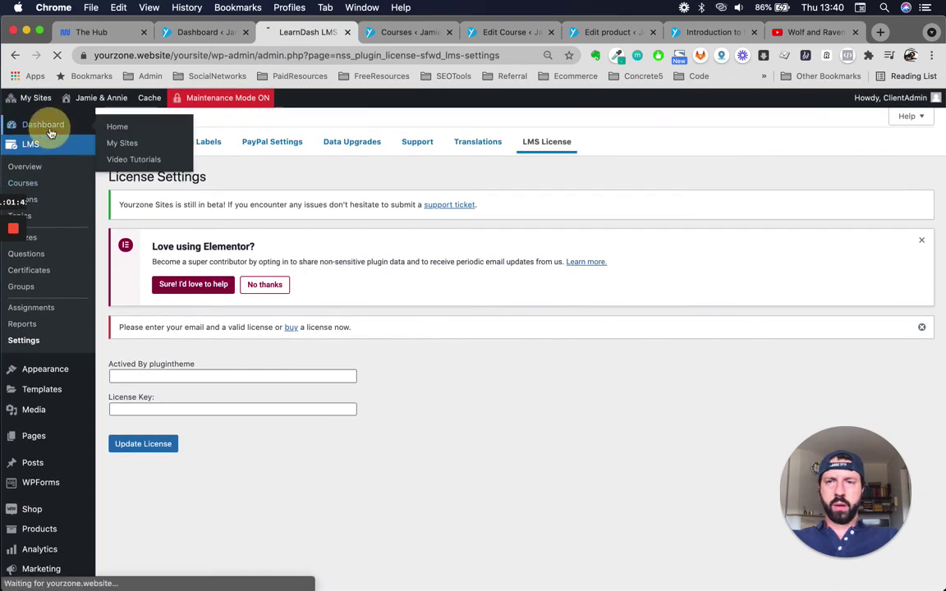
# Step: Close the Courses list tab, keep the Mindset 101 course editor open and save its unsaved changes
pyautogui.click(402, 31)
pyautogui.click(449, 32)
pyautogui.click(449, 32)
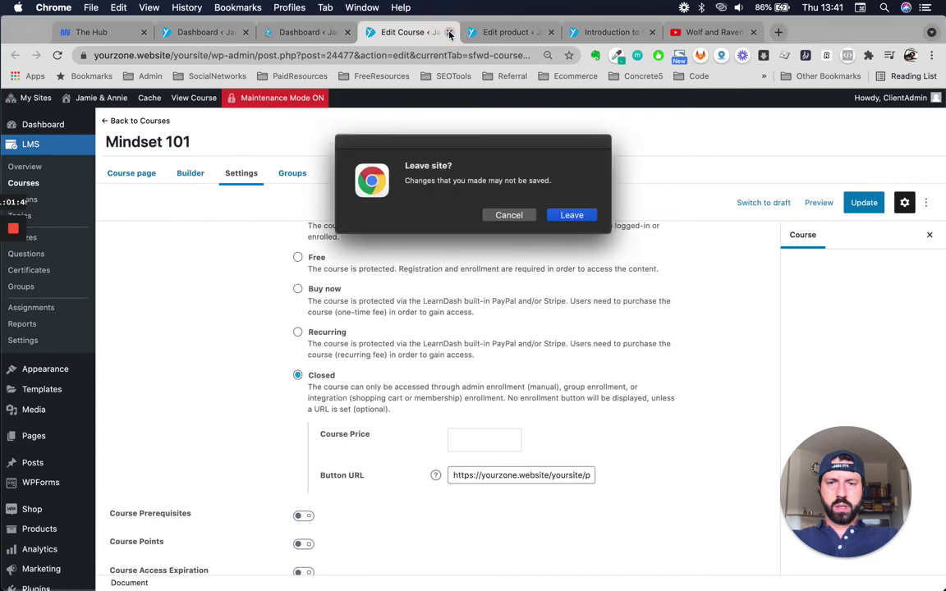
pyautogui.click(509, 214)
pyautogui.press('super+s')
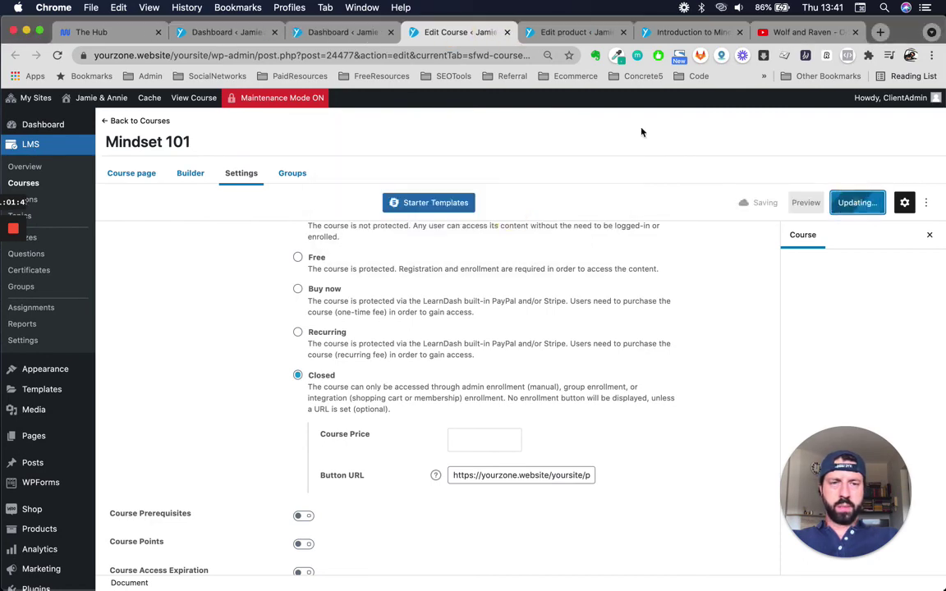
# Step: Close the product editing and Introduction to Mindset lesson tabs
pyautogui.click(574, 32)
pyautogui.click(623, 32)
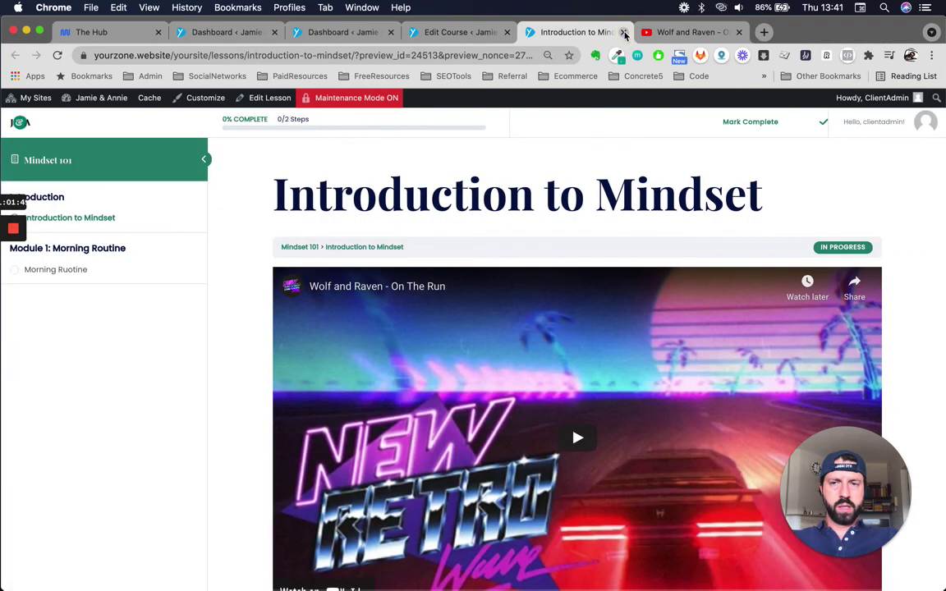
pyautogui.click(624, 33)
pyautogui.click(459, 32)
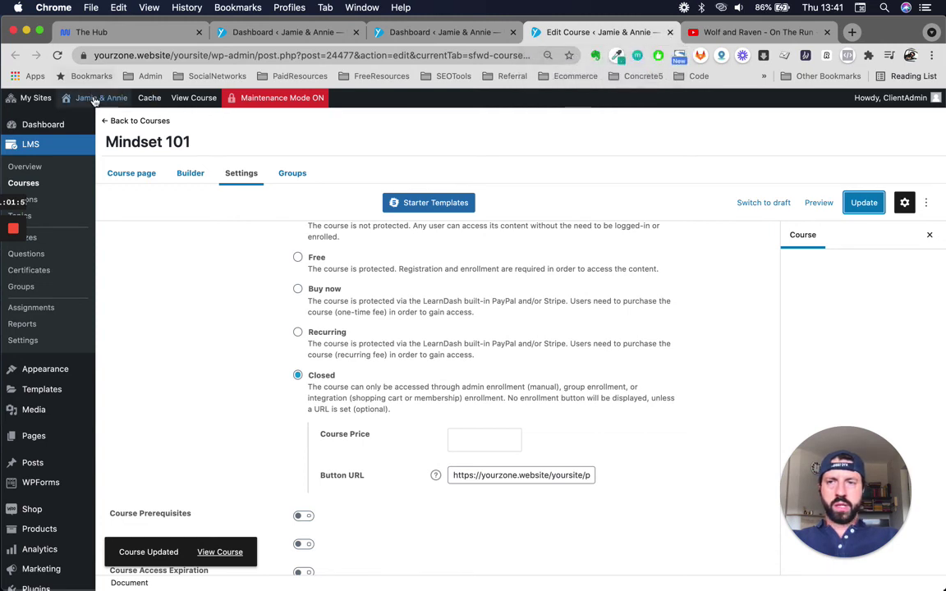
# Step: Open the live site in a new tab and look over the featured courses on the All Courses page
pyautogui.moveTo(79, 117)
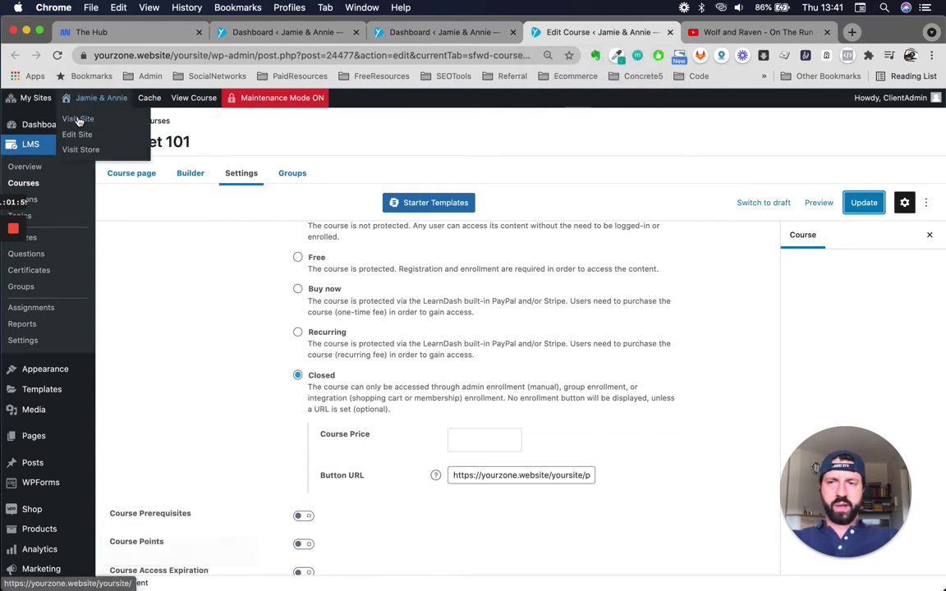
pyautogui.rightClick(79, 120)
pyautogui.click(97, 122)
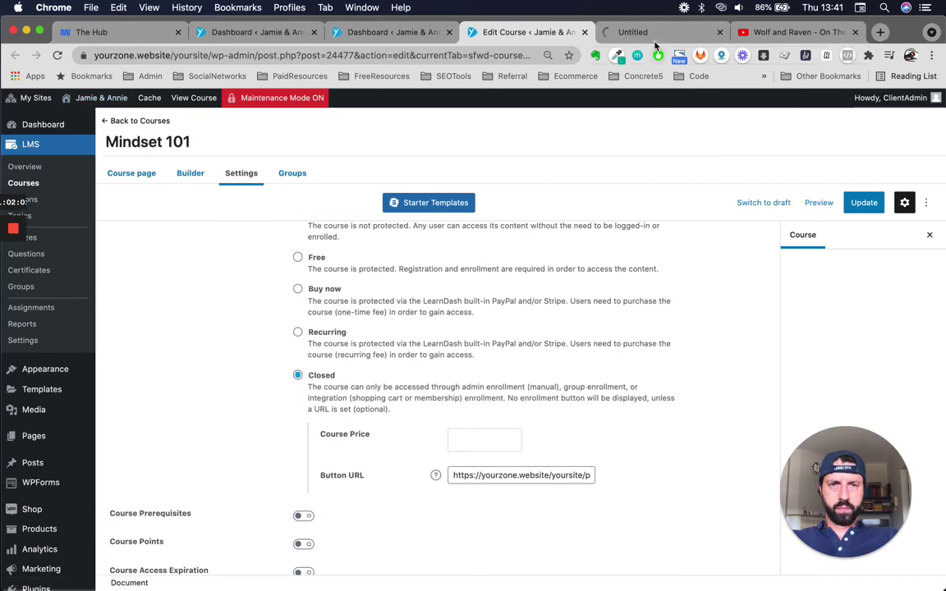
pyautogui.click(616, 34)
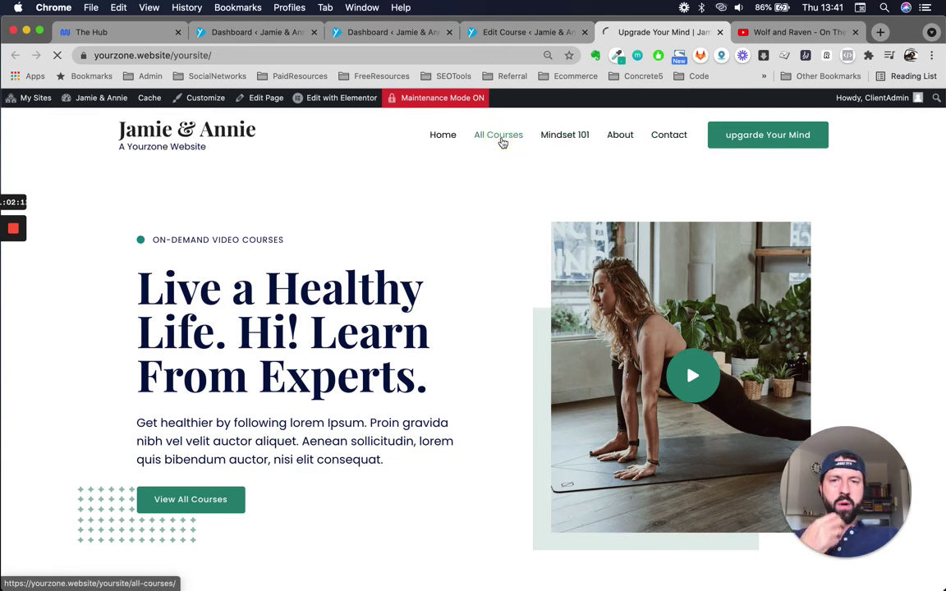
pyautogui.click(503, 141)
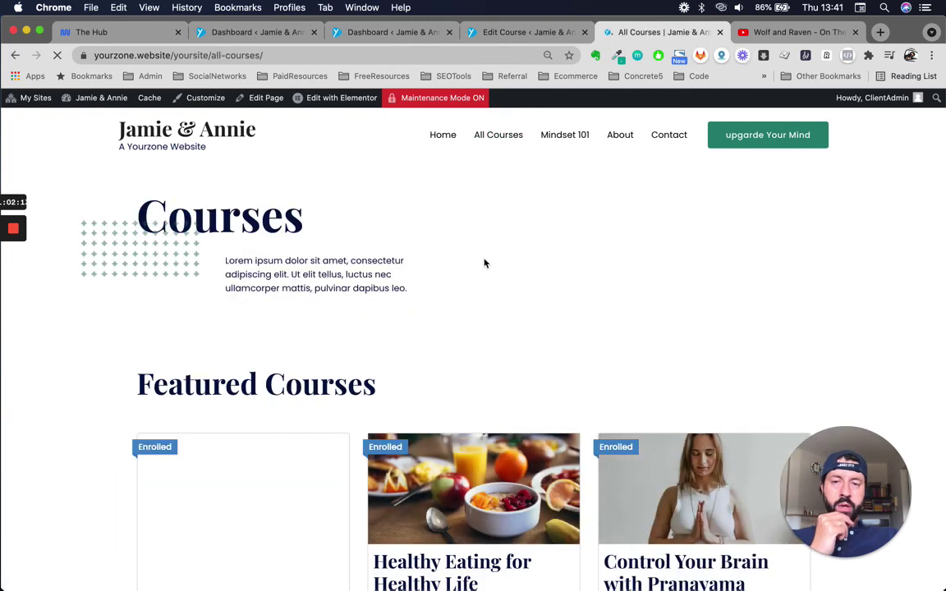
pyautogui.scroll(-5, 484, 264)
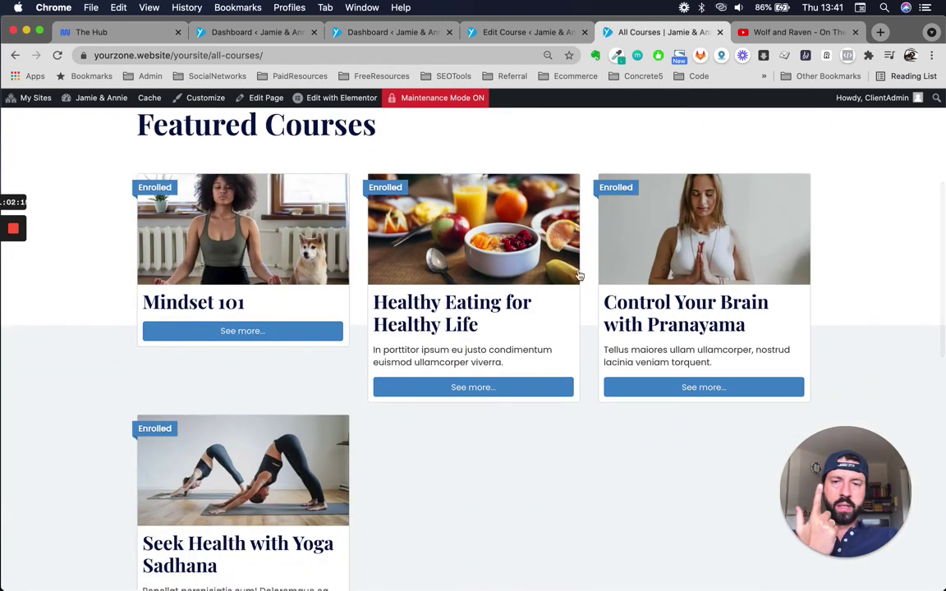
pyautogui.scroll(5, 292, 374)
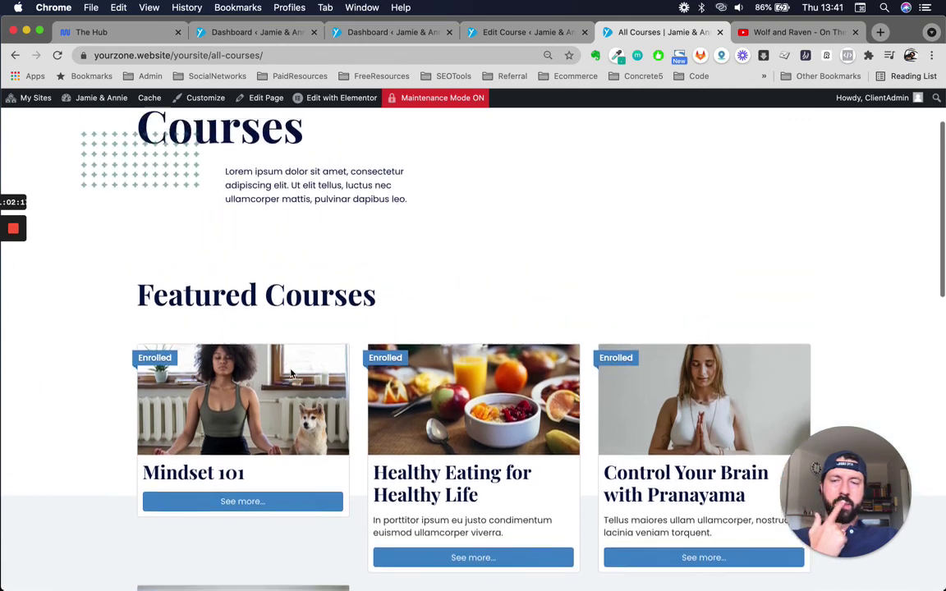
pyautogui.scroll(1, 526, 228)
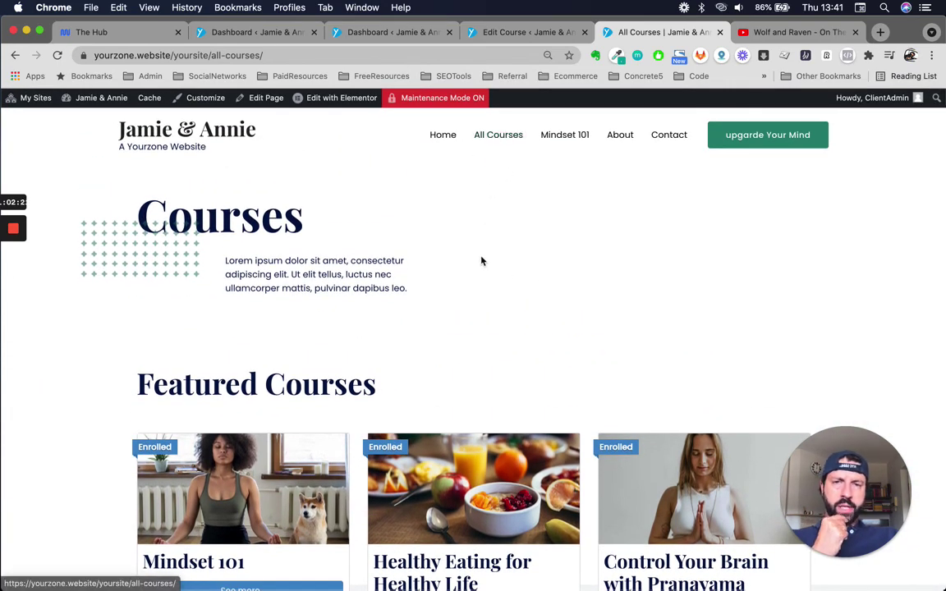
pyautogui.scroll(-5, 481, 262)
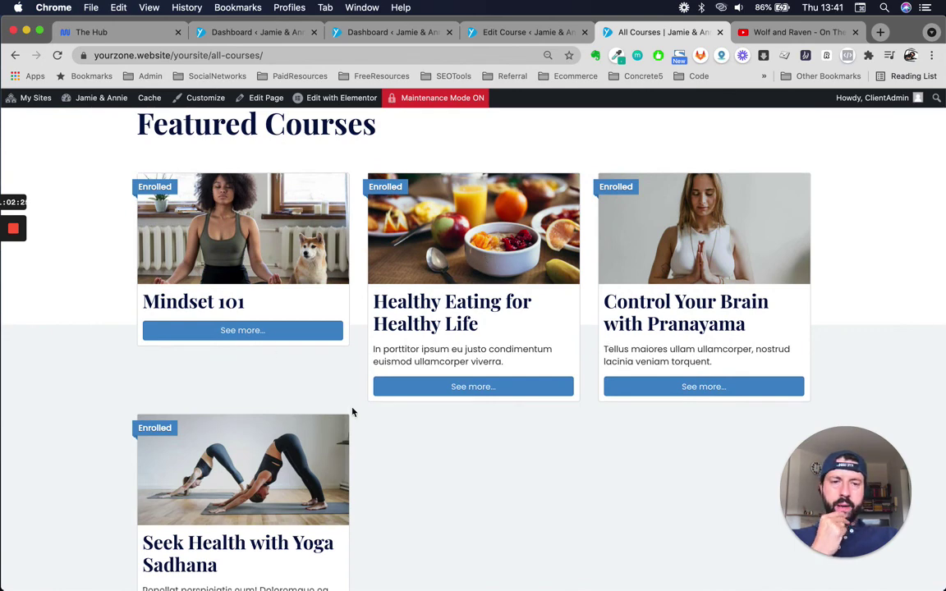
pyautogui.scroll(5, 353, 413)
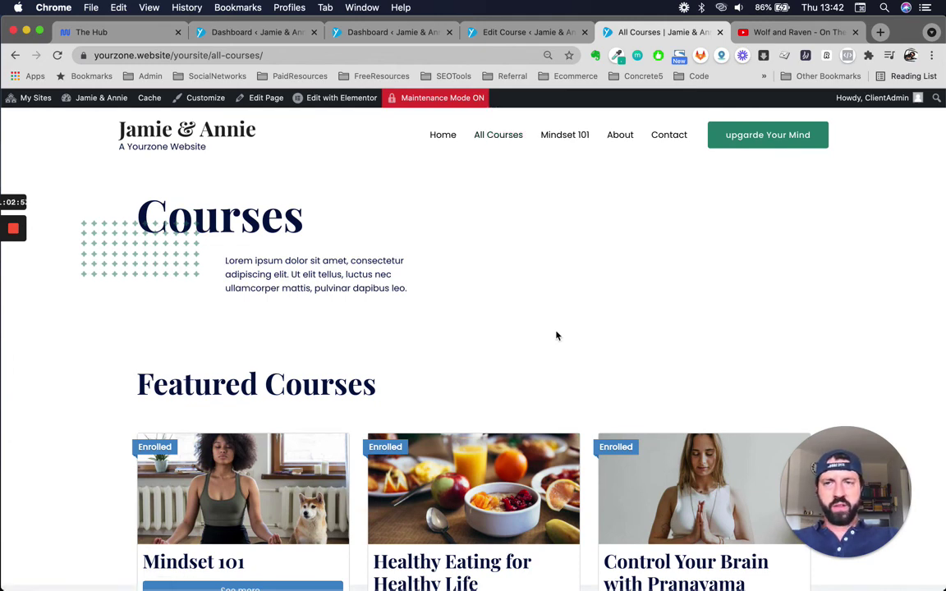
# Step: Open the theme customizer from the site dashboard and remove the All Courses item from the Primary Menu
pyautogui.moveTo(115, 100)
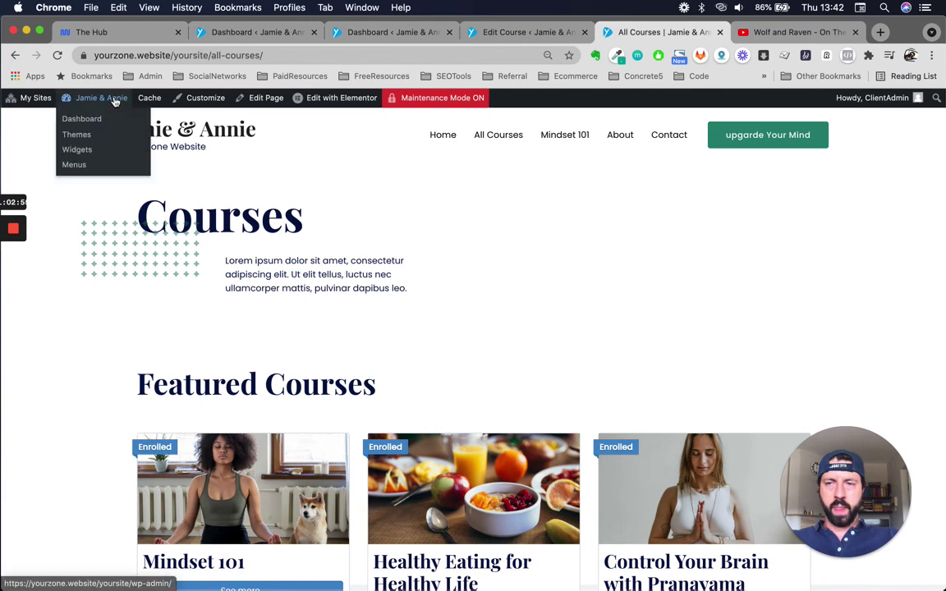
pyautogui.click(386, 32)
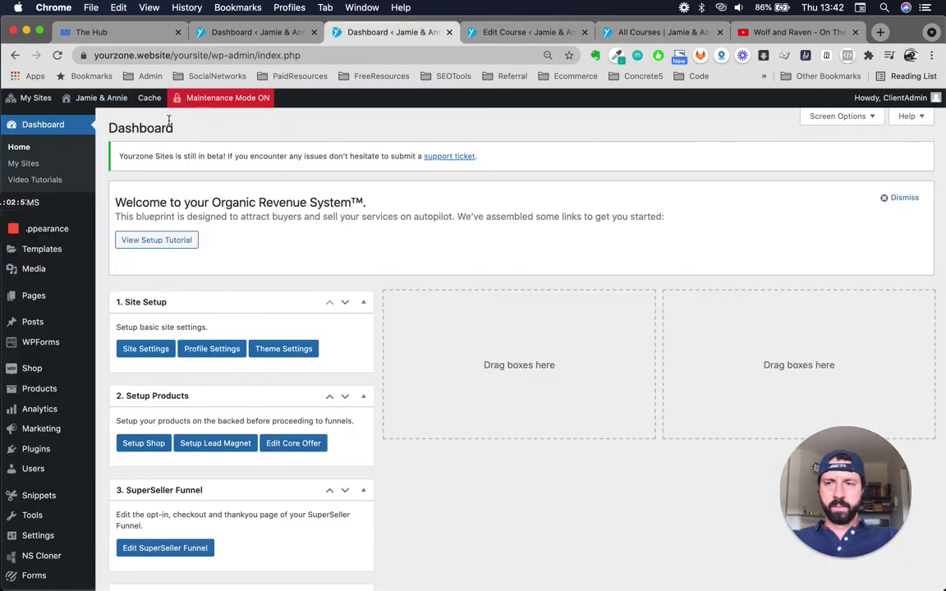
pyautogui.moveTo(64, 228)
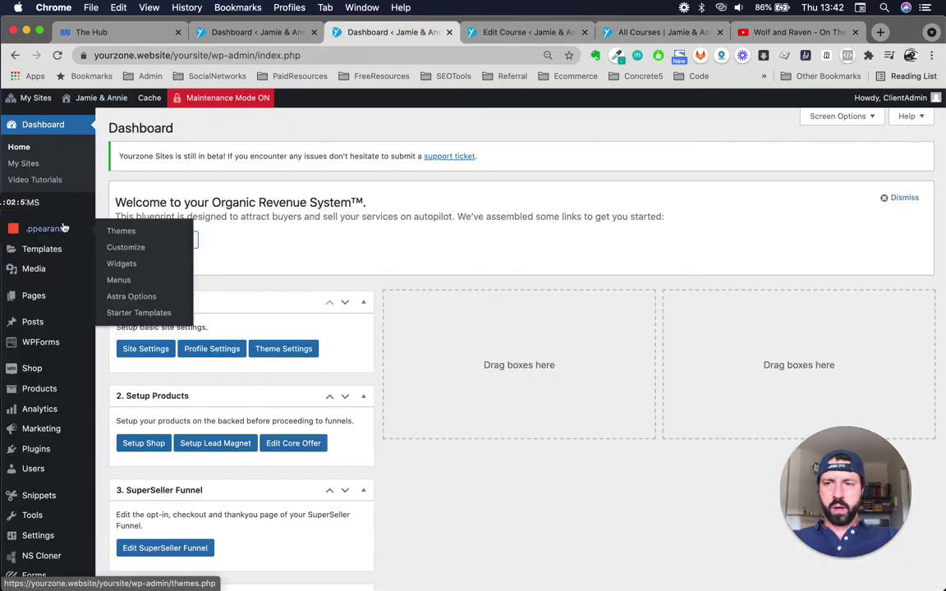
pyautogui.click(125, 249)
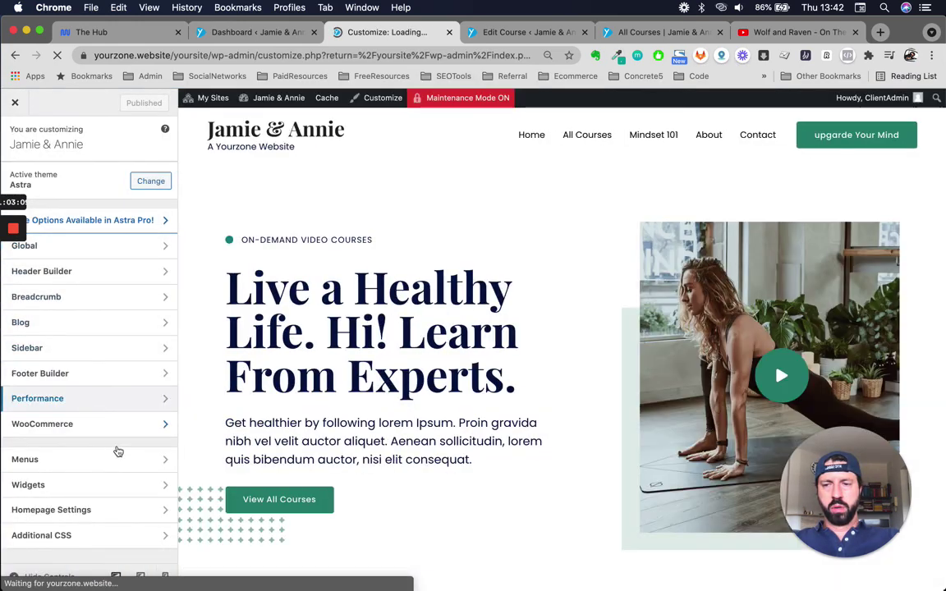
pyautogui.click(122, 458)
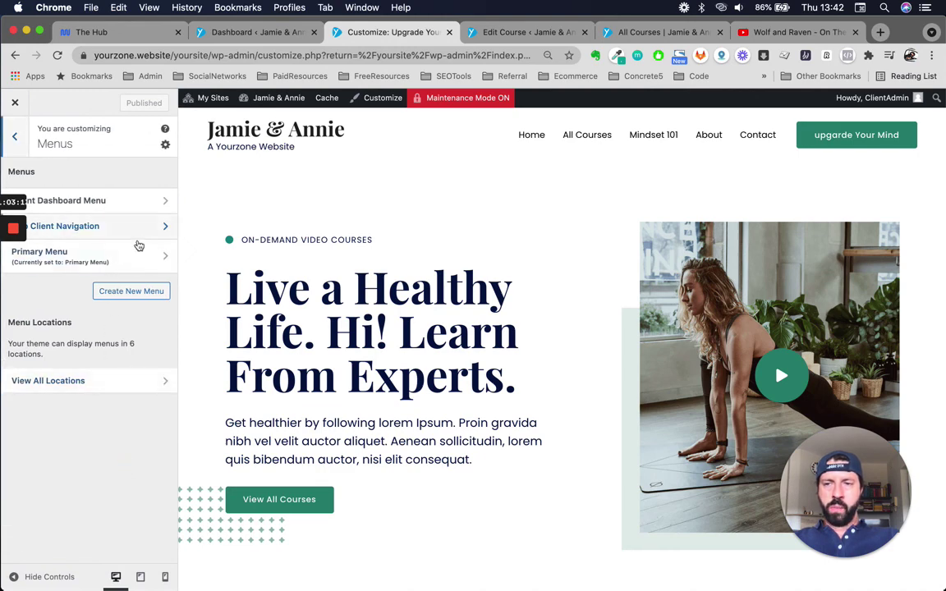
pyautogui.click(137, 250)
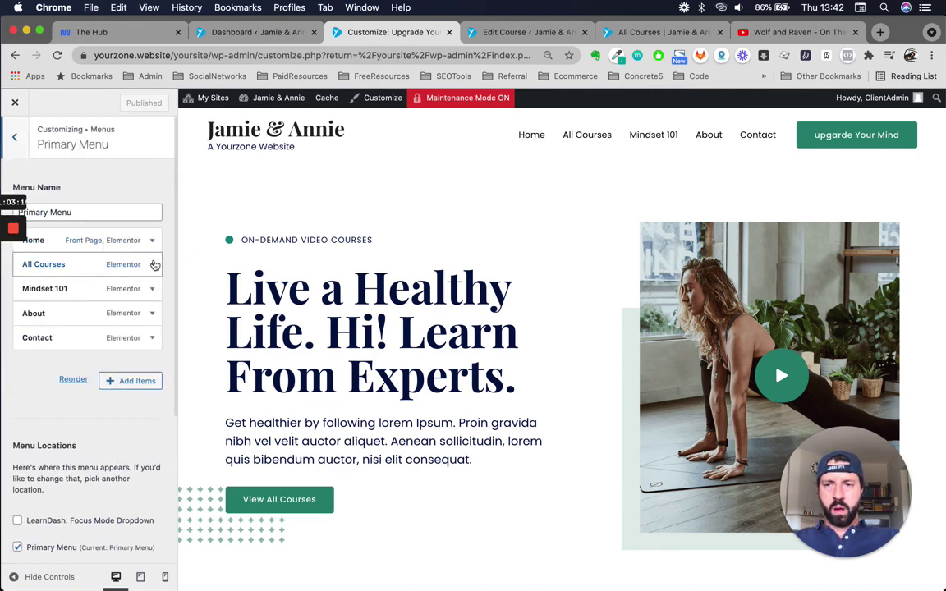
pyautogui.click(153, 269)
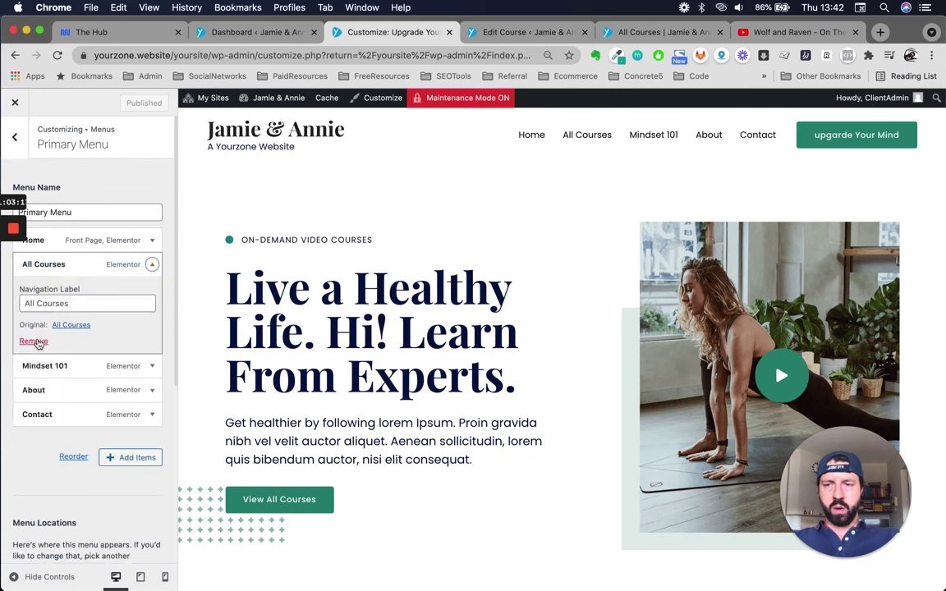
pyautogui.click(33, 341)
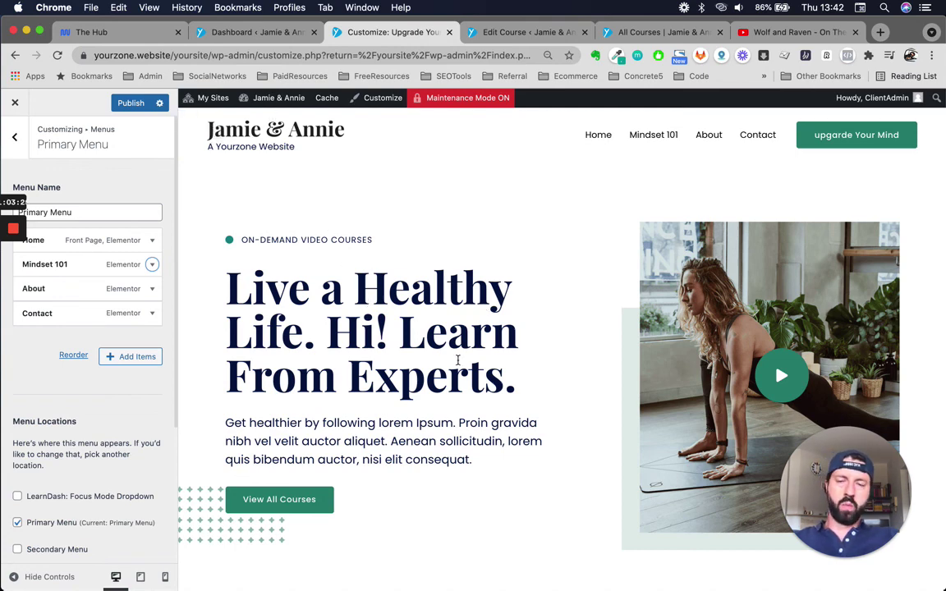
# Step: Look over the home page preview in the customizer, from the hero heading through the course section to the footer
pyautogui.moveTo(215, 301)
pyautogui.mouseDown()
pyautogui.moveTo(392, 324)
pyautogui.moveTo(457, 353)
pyautogui.mouseUp()
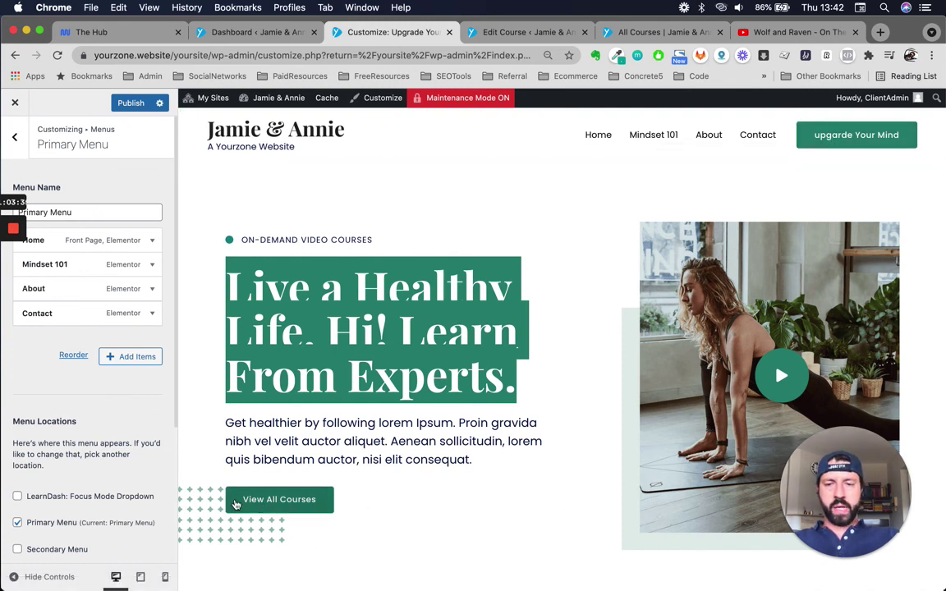
pyautogui.scroll(-5, 435, 351)
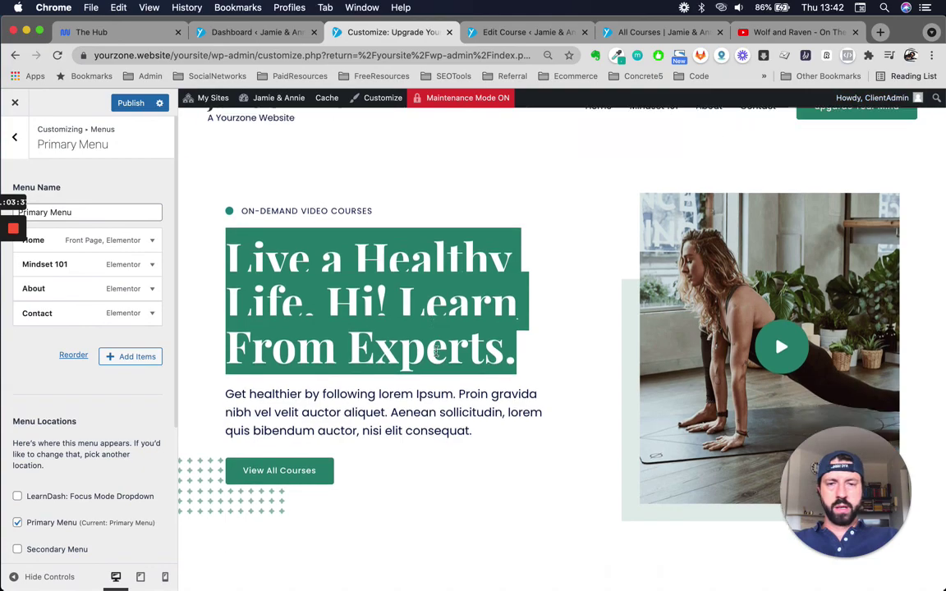
pyautogui.scroll(-15, 435, 352)
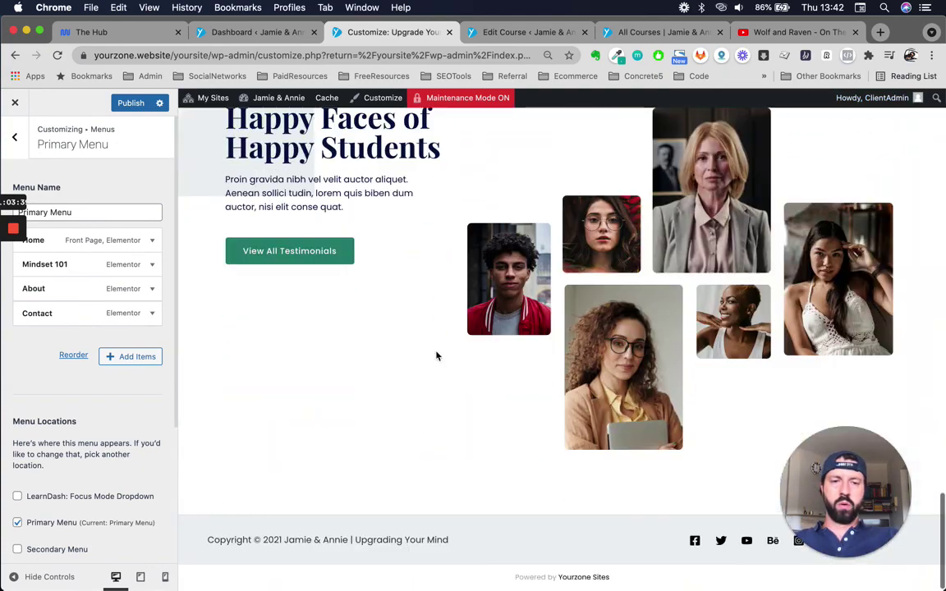
pyautogui.scroll(15, 436, 356)
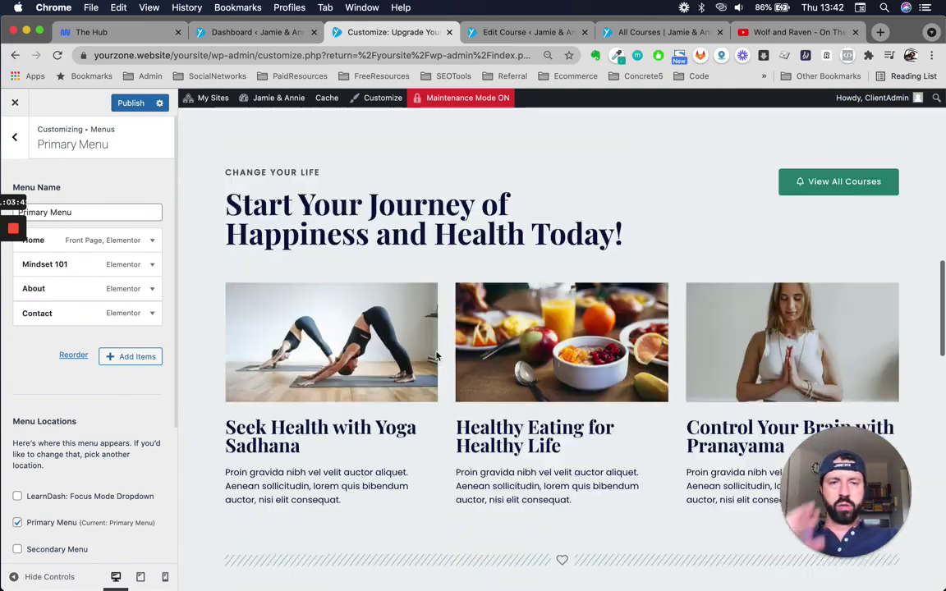
pyautogui.scroll(5, 437, 354)
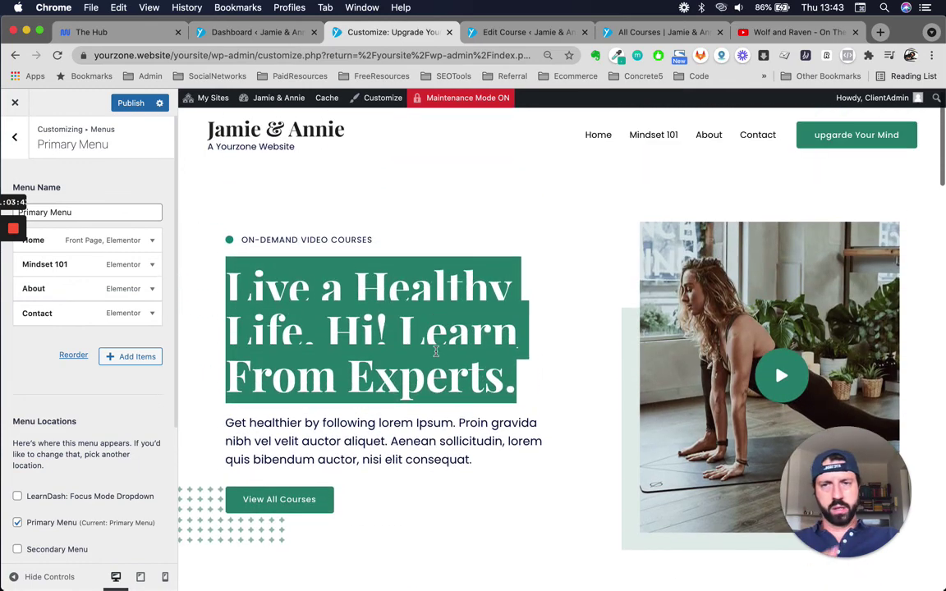
pyautogui.scroll(-1, 493, 348)
pyautogui.scroll(1, 549, 391)
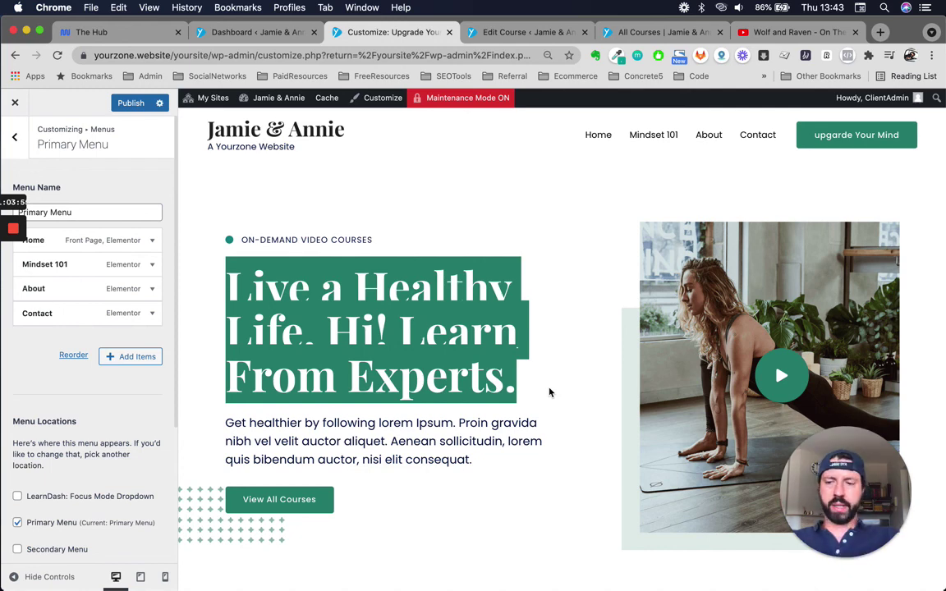
pyautogui.click(542, 338)
pyautogui.click(466, 340)
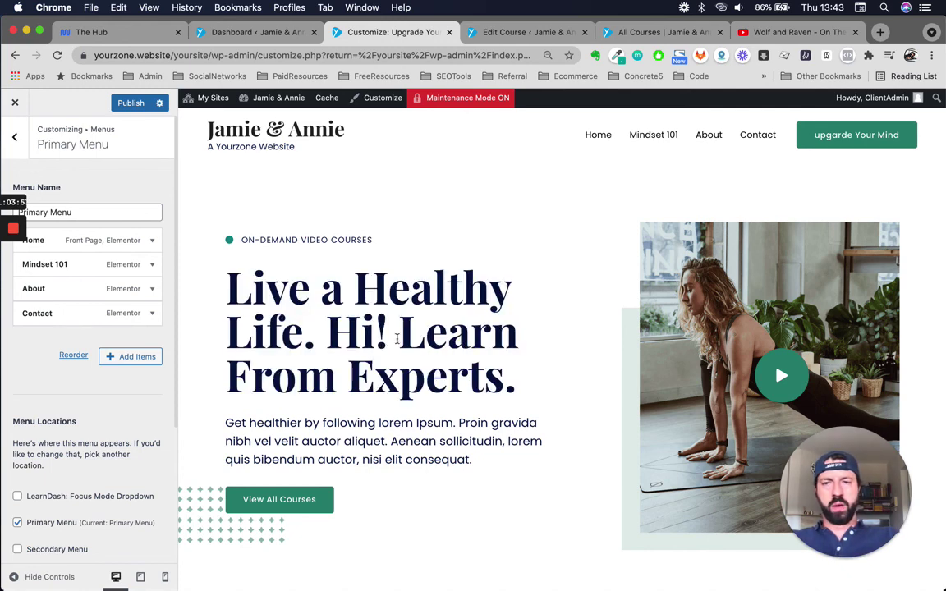
# Step: Return to the customizer's main options and publish the menu change
pyautogui.click(15, 136)
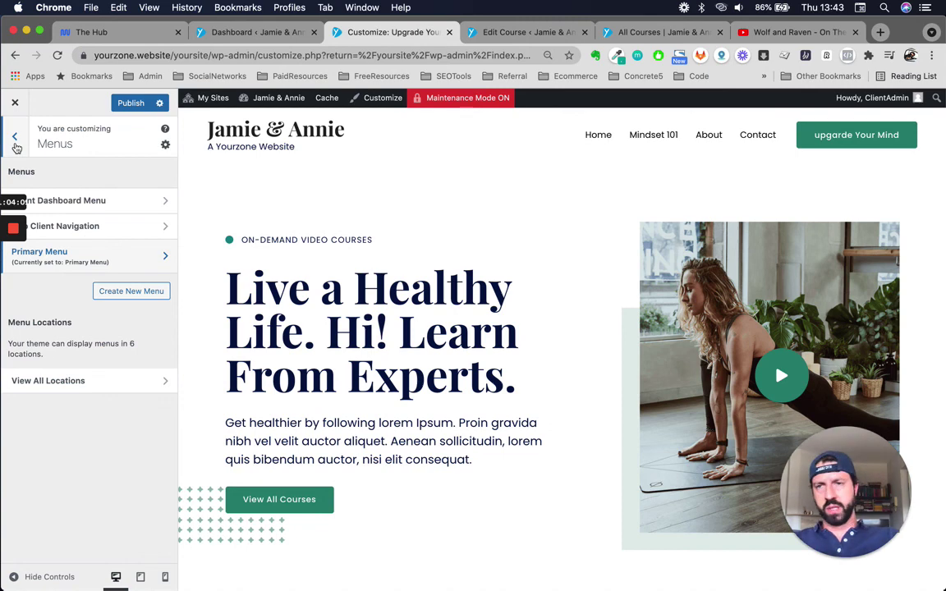
pyautogui.click(14, 140)
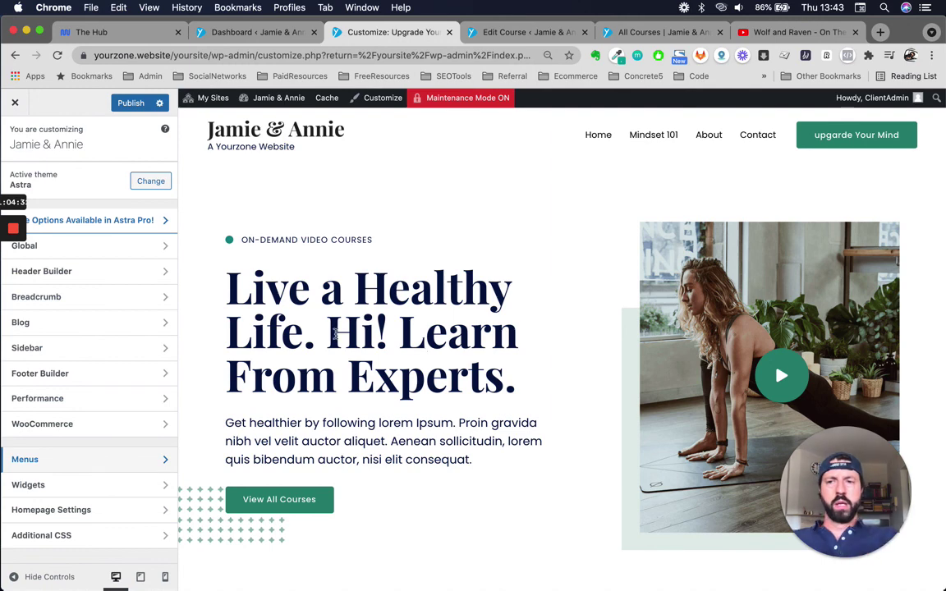
pyautogui.click(16, 250)
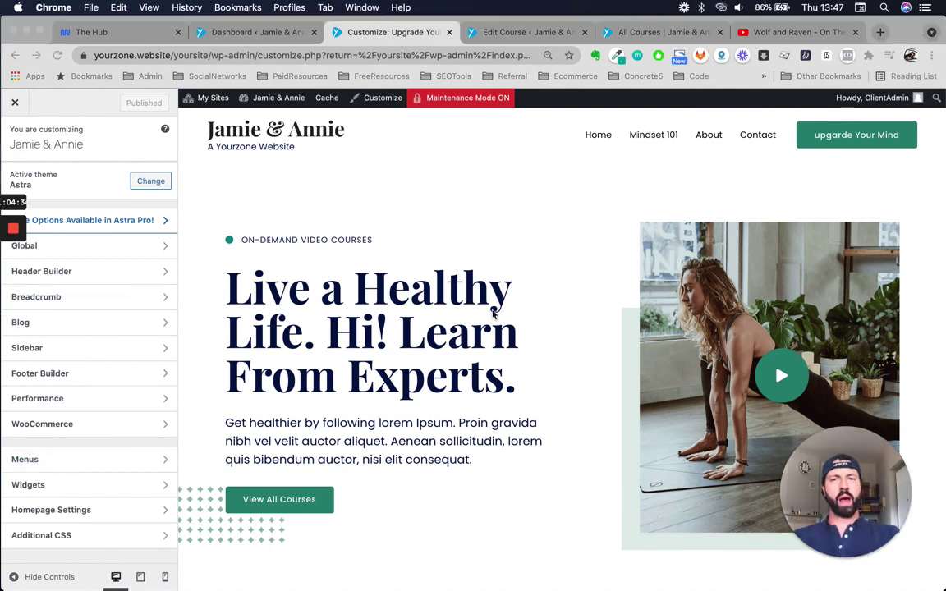
# Step: Set the site's Elementor maintenance mode to Disabled and save the changes
pyautogui.click(518, 37)
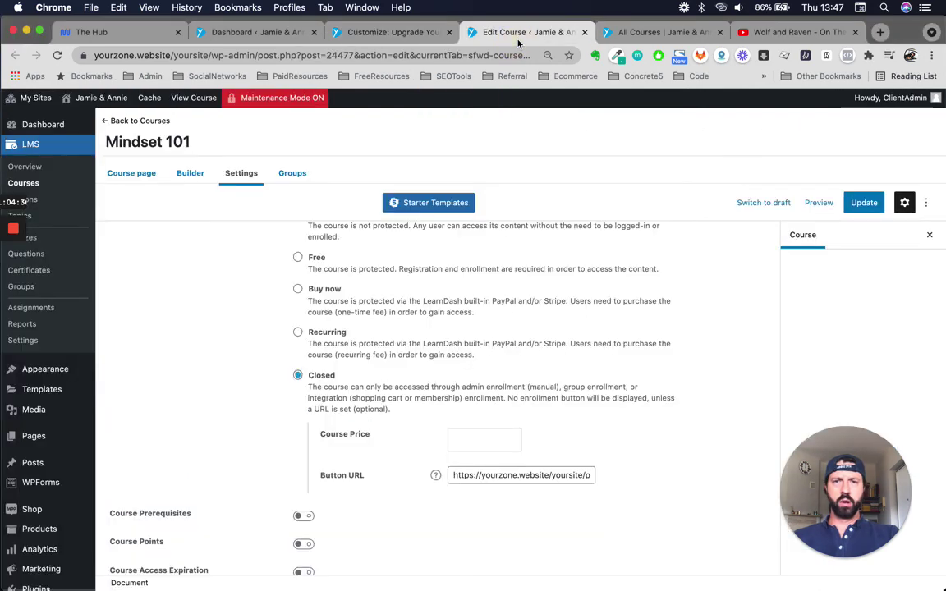
pyautogui.click(255, 32)
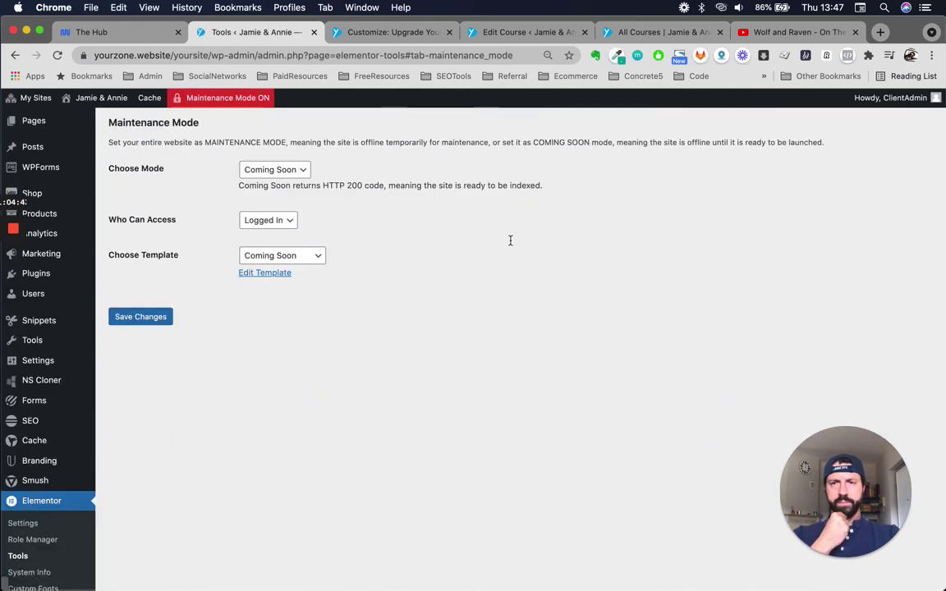
pyautogui.click(274, 171)
pyautogui.click(261, 158)
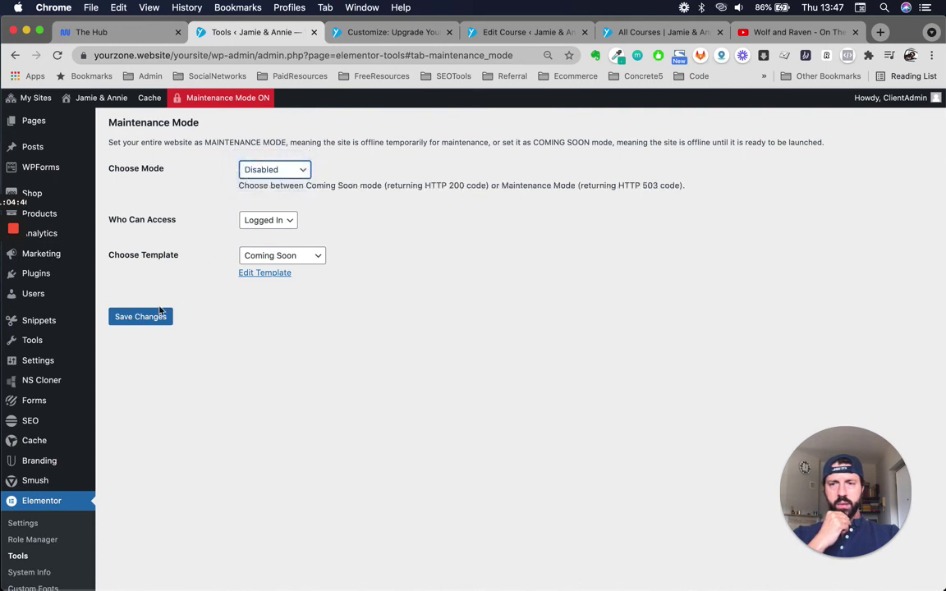
pyautogui.click(144, 317)
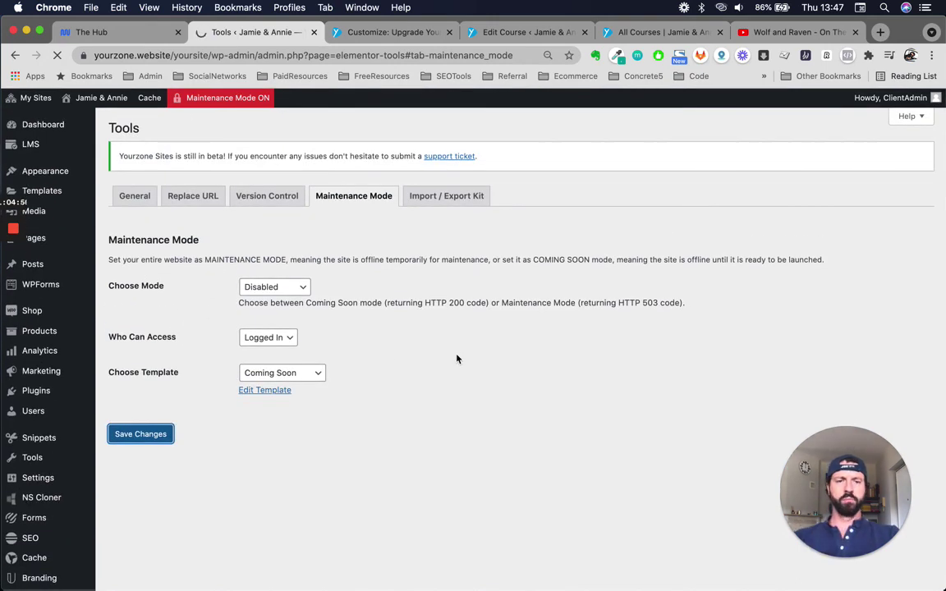
# Step: Close the customizer, Mindset 101 course editor and All Courses tabs, discarding the editor's unsaved changes, and keep the Elementor Tools tab
pyautogui.click(388, 32)
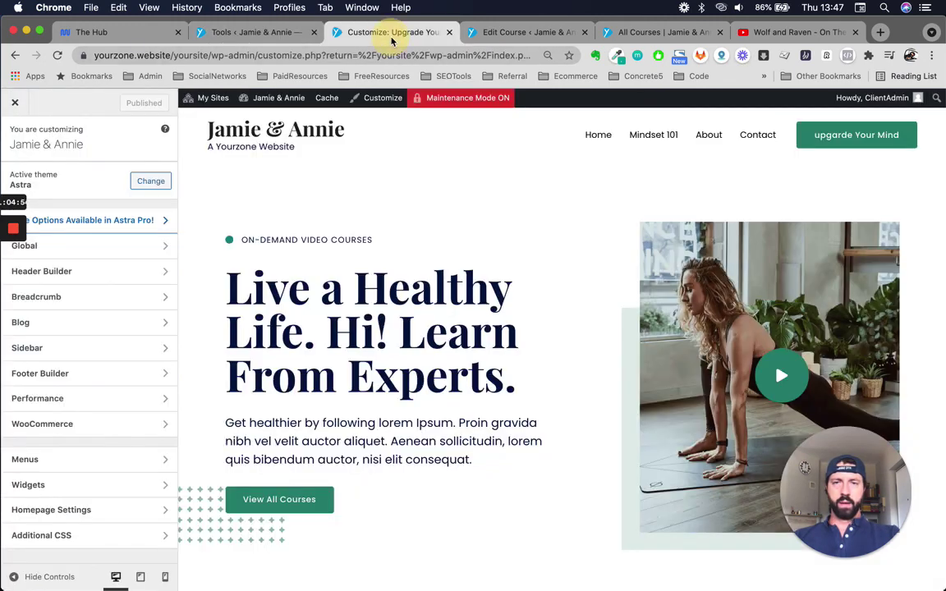
pyautogui.click(450, 32)
pyautogui.hotkey('ctrl', 'Tab')
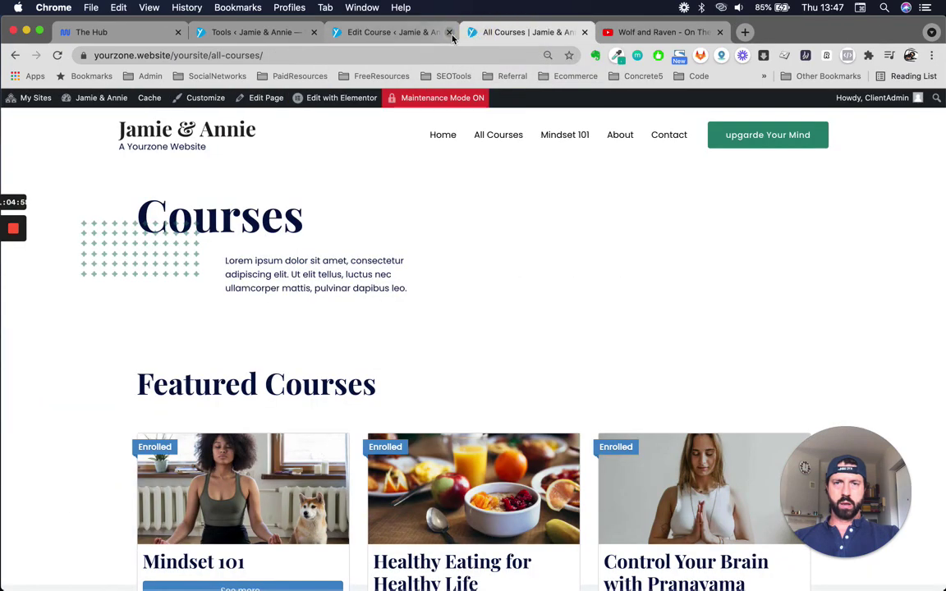
pyautogui.click(449, 32)
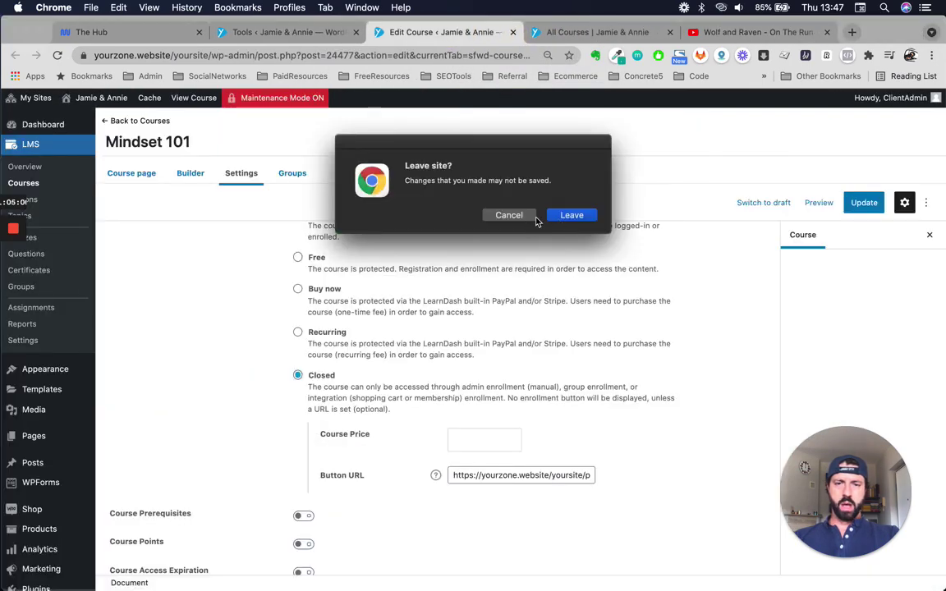
pyautogui.click(567, 218)
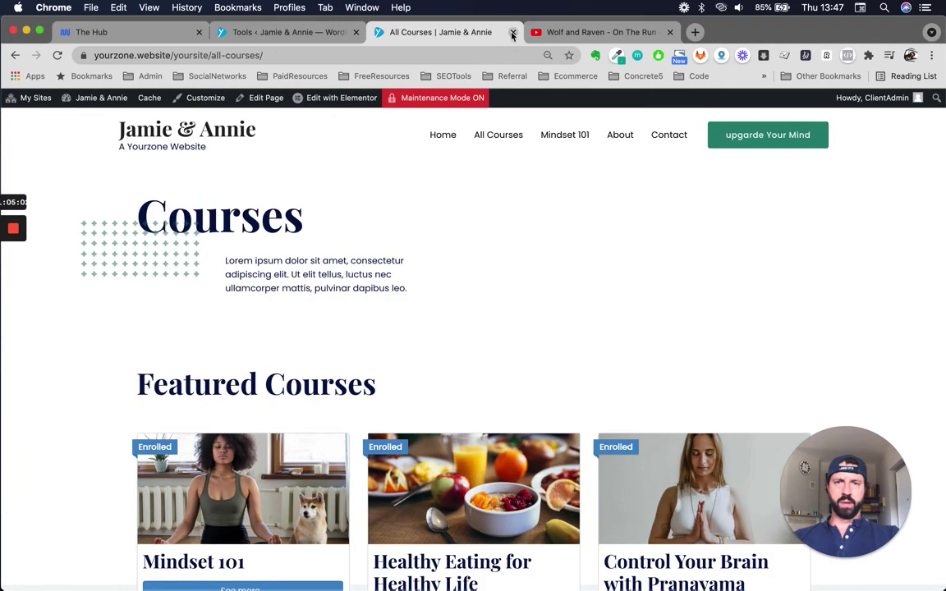
pyautogui.click(512, 33)
pyautogui.click(348, 31)
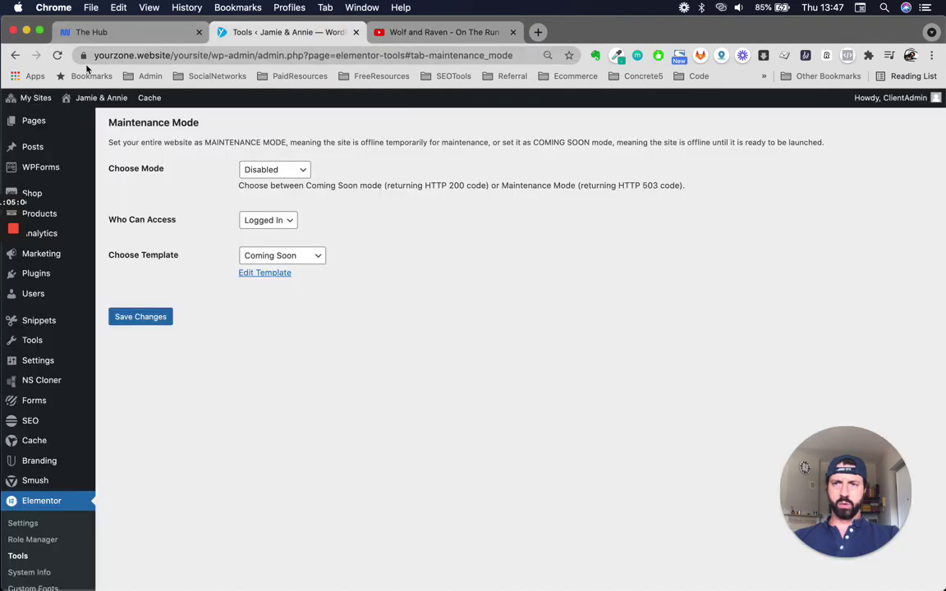
# Step: Open the live site in a new tab and review the Mindset 101 page's description, key concepts and course content
pyautogui.rightClick(82, 119)
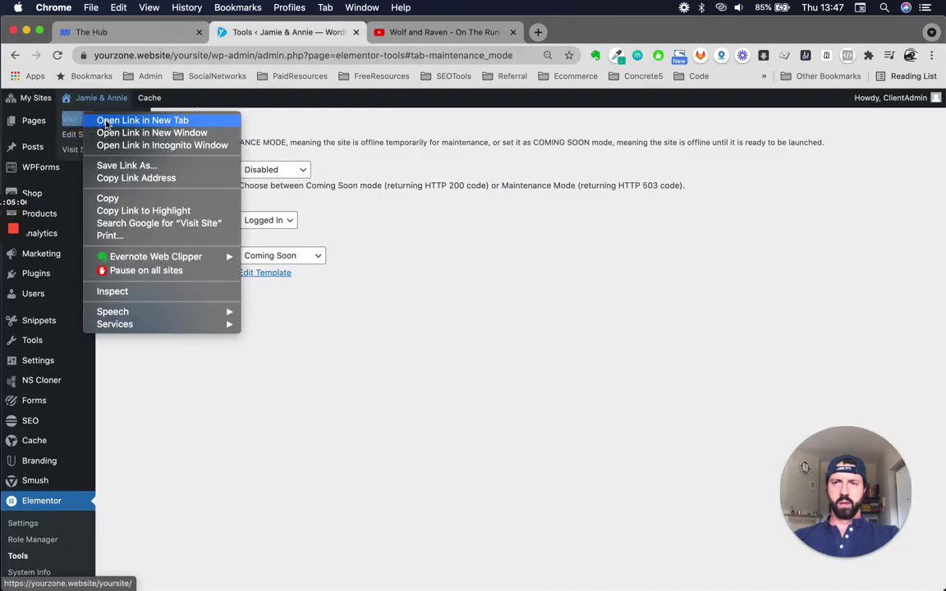
pyautogui.click(111, 124)
pyautogui.click(449, 31)
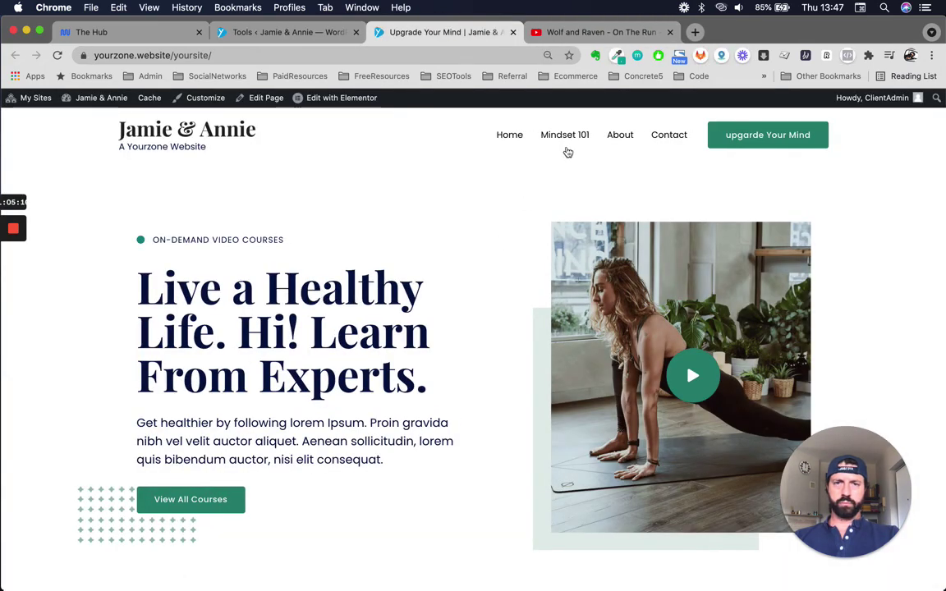
pyautogui.click(566, 137)
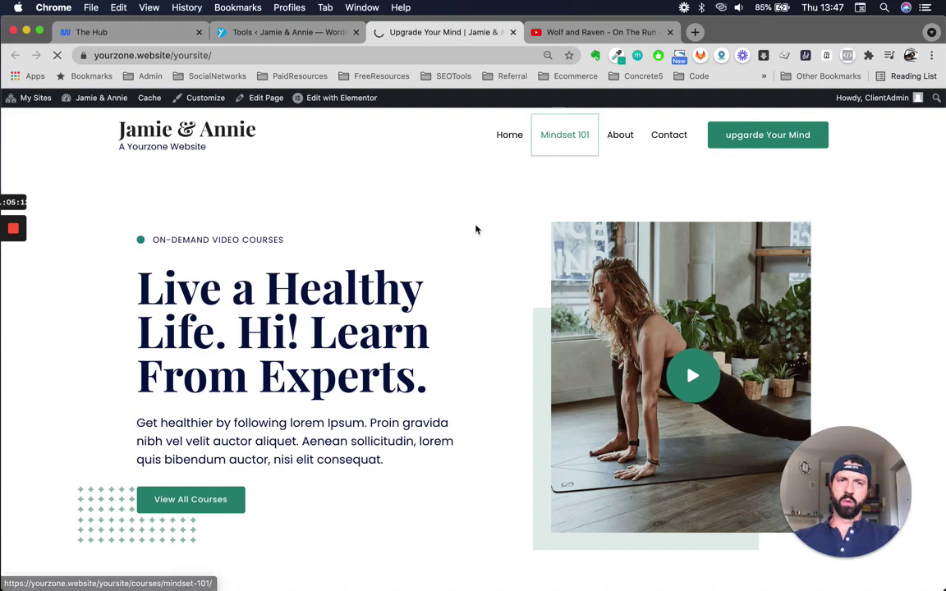
pyautogui.scroll(-10, 466, 345)
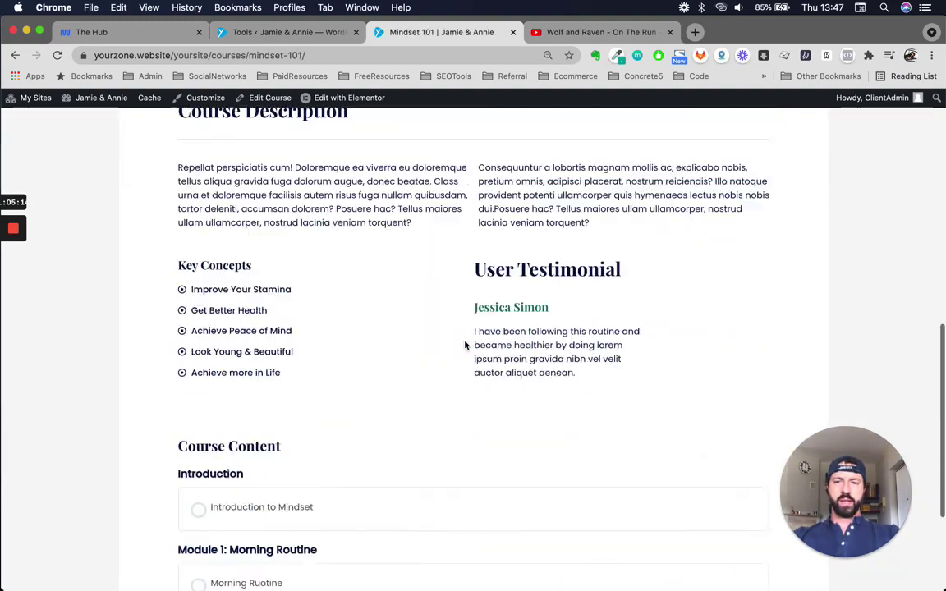
pyautogui.scroll(3, 465, 345)
pyautogui.scroll(-5, 209, 338)
pyautogui.scroll(8, 300, 321)
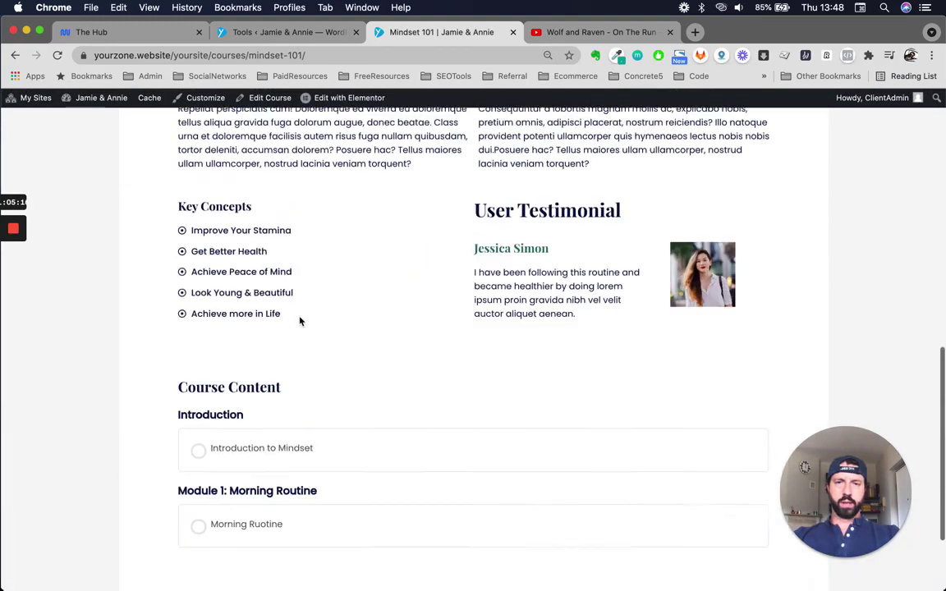
# Step: Copy the Mindset 101 course page address and open it in a new incognito window
pyautogui.scroll(1, 598, 399)
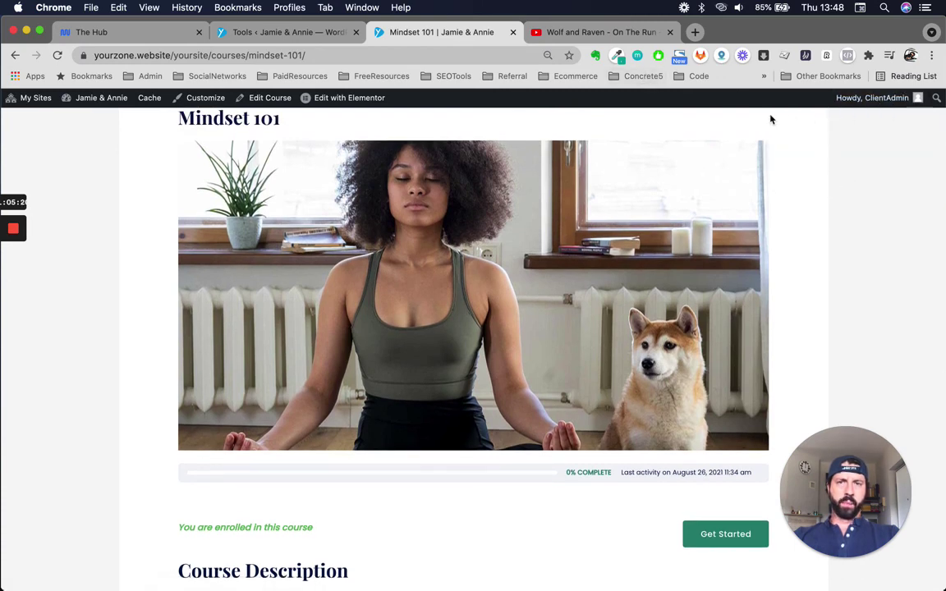
pyautogui.click(440, 55)
pyautogui.press('super+c')
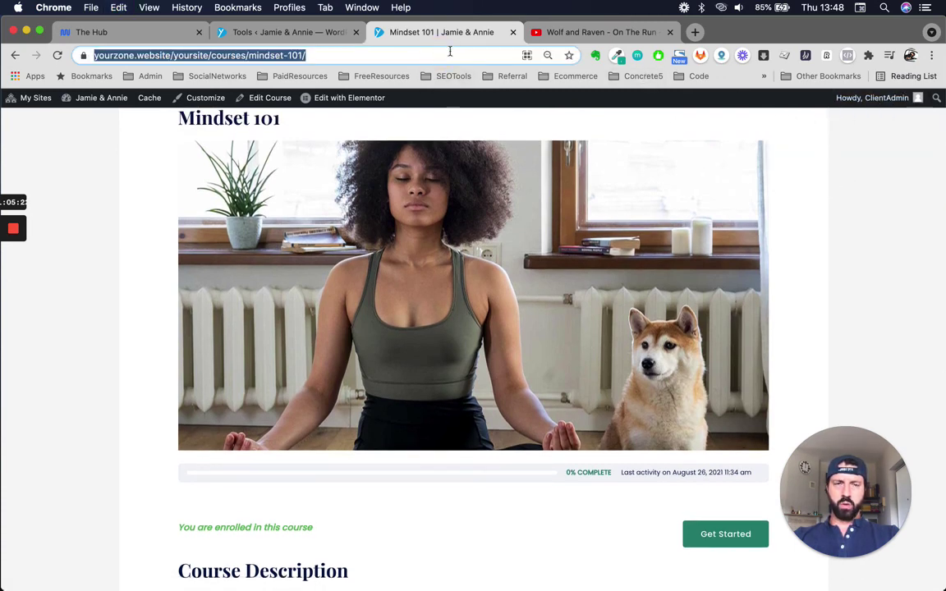
pyautogui.click(929, 55)
pyautogui.click(844, 116)
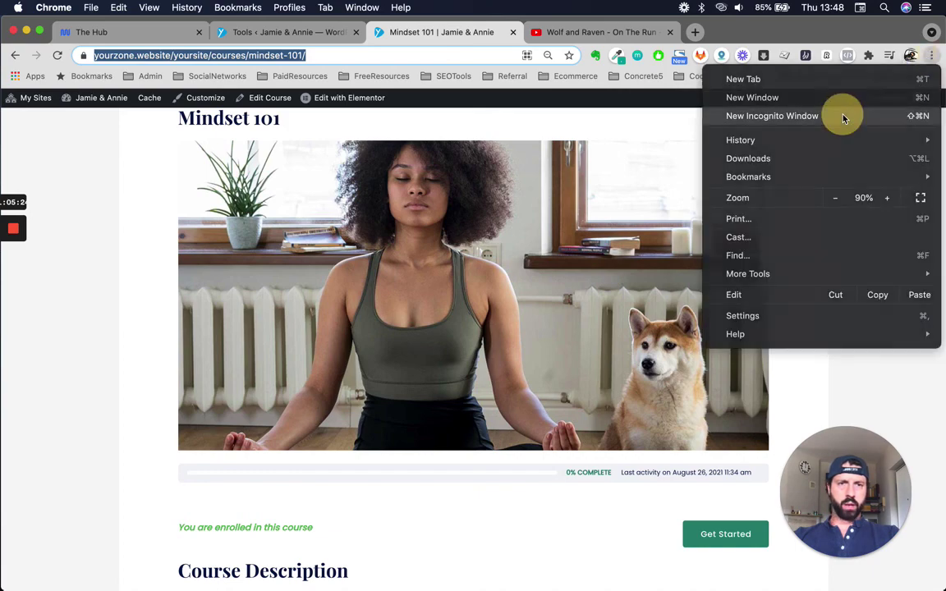
pyautogui.press('super+v')
pyautogui.press('Return')
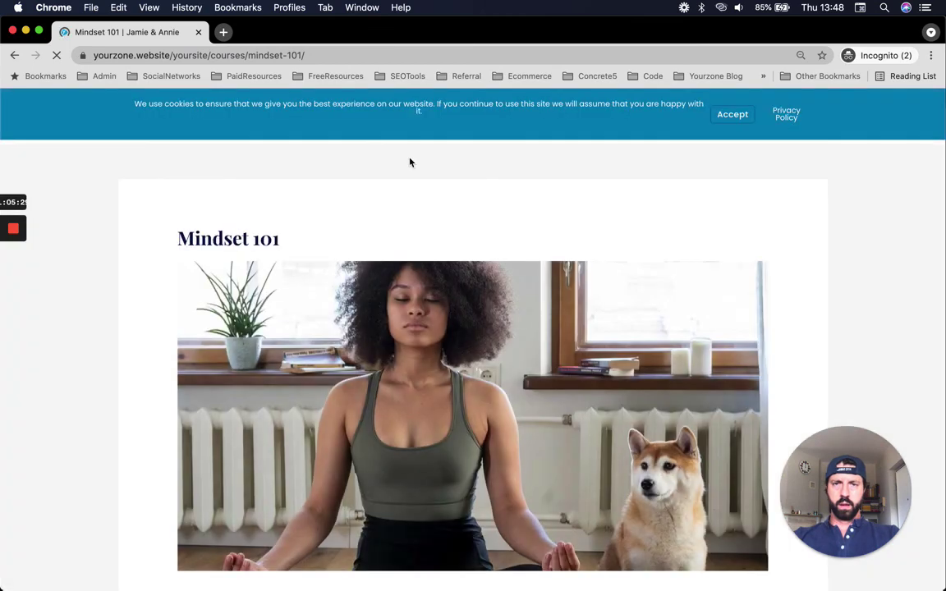
# Step: Accept the cookie notice and check the course's enrolment status and price as a logged-out visitor
pyautogui.click(732, 115)
pyautogui.scroll(-5, 556, 371)
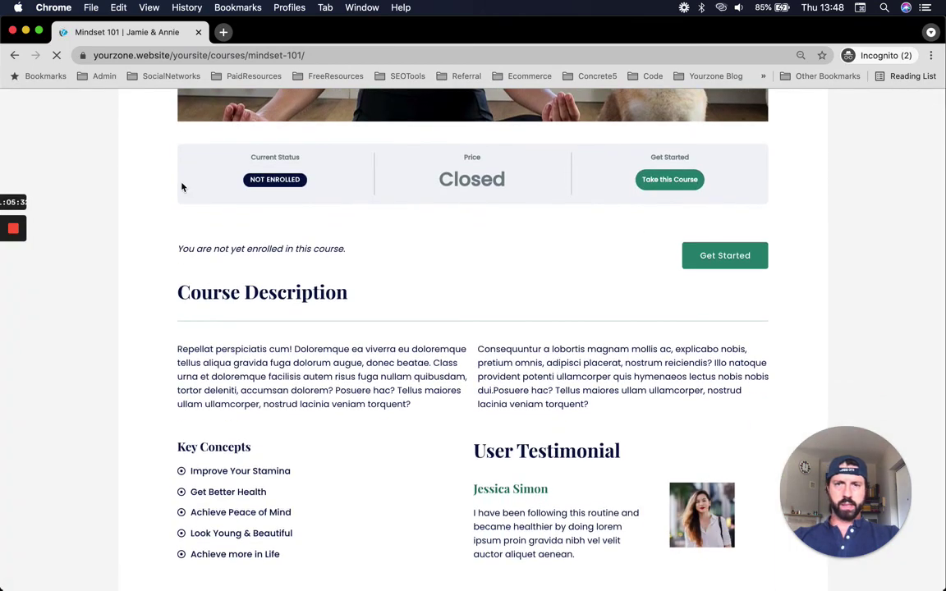
pyautogui.scroll(1, 326, 326)
pyautogui.scroll(3, 325, 326)
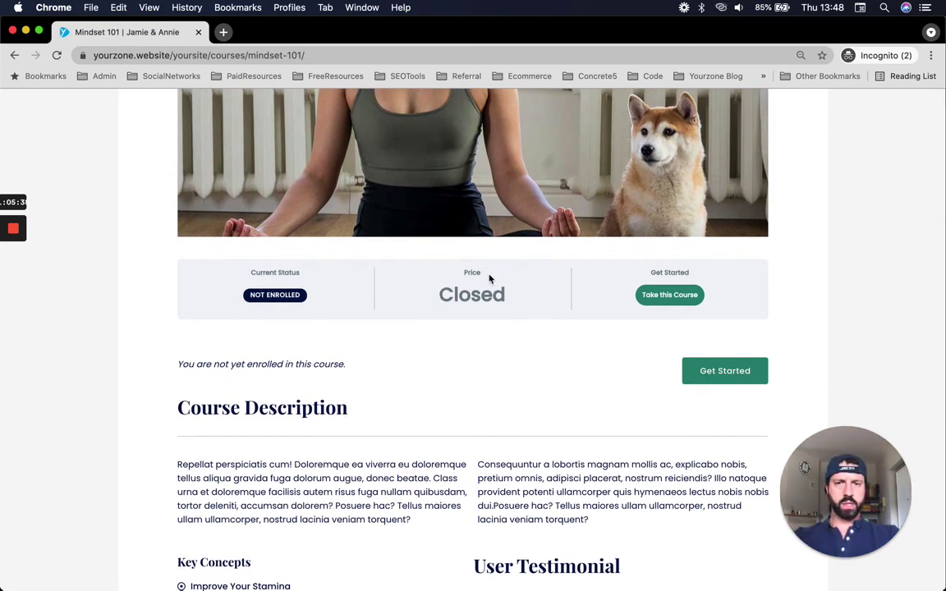
# Step: Add the Mindset 101 Course product to the cart from the course page's Take this Course link and proceed to checkout
pyautogui.click(665, 296)
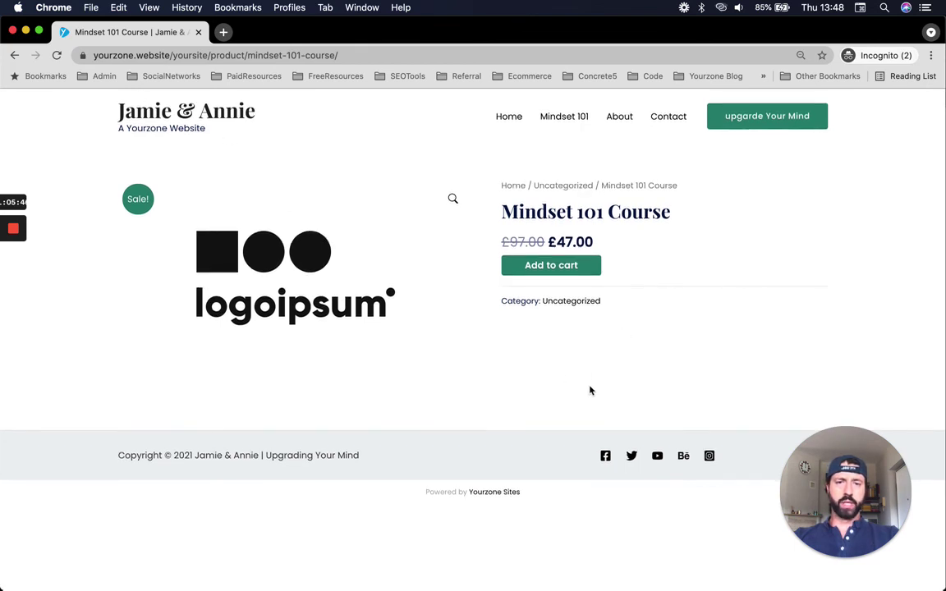
pyautogui.click(548, 267)
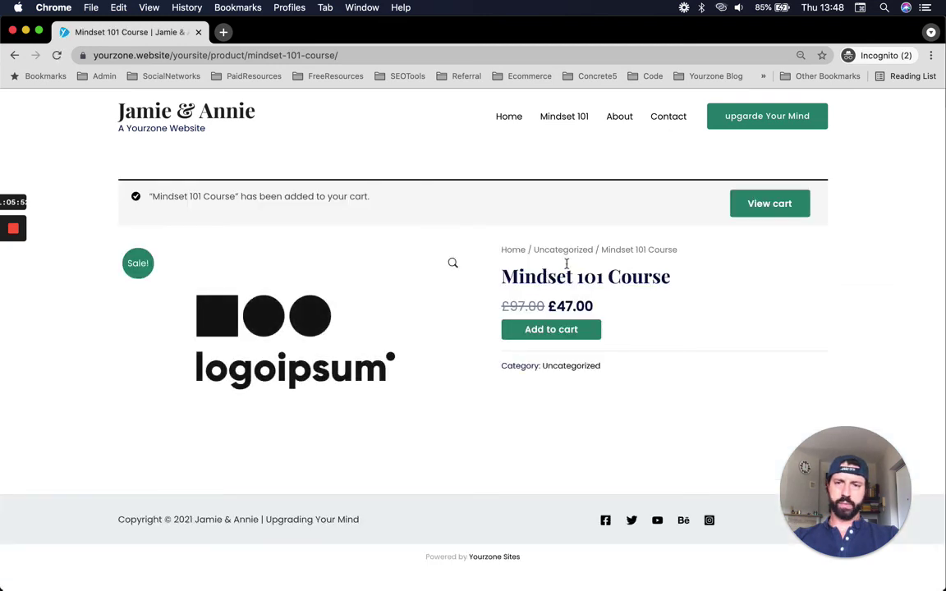
pyautogui.click(764, 215)
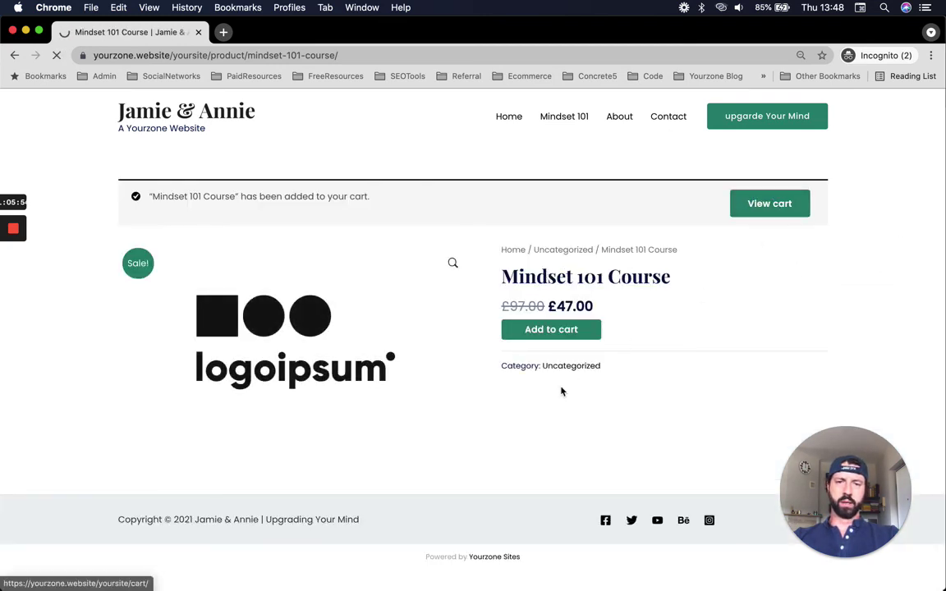
pyautogui.scroll(-1, 560, 391)
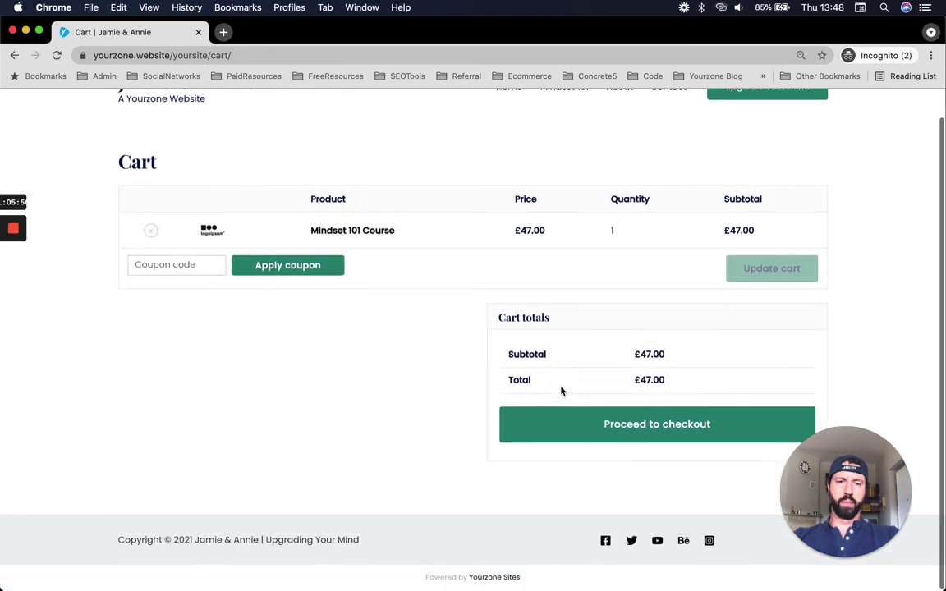
pyautogui.click(638, 431)
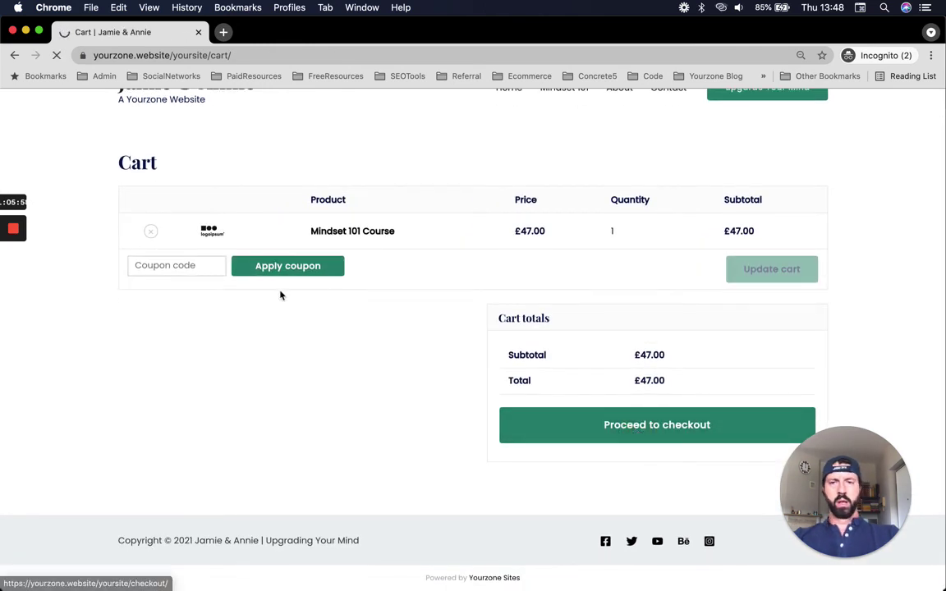
# Step: Review the checkout page's billing fields, order summary and payment section
pyautogui.scroll(-2, 281, 295)
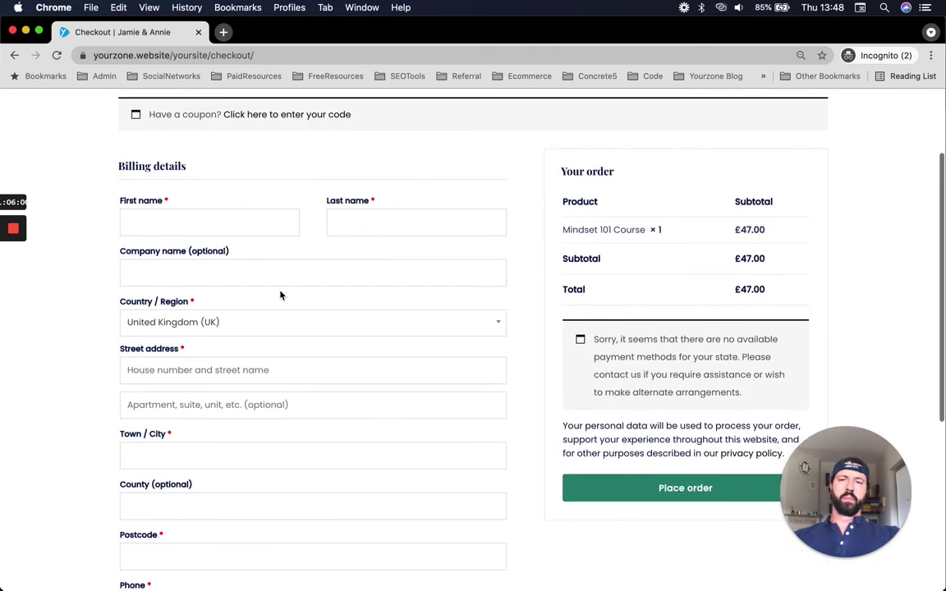
pyautogui.scroll(3, 523, 360)
pyautogui.scroll(-6, 469, 323)
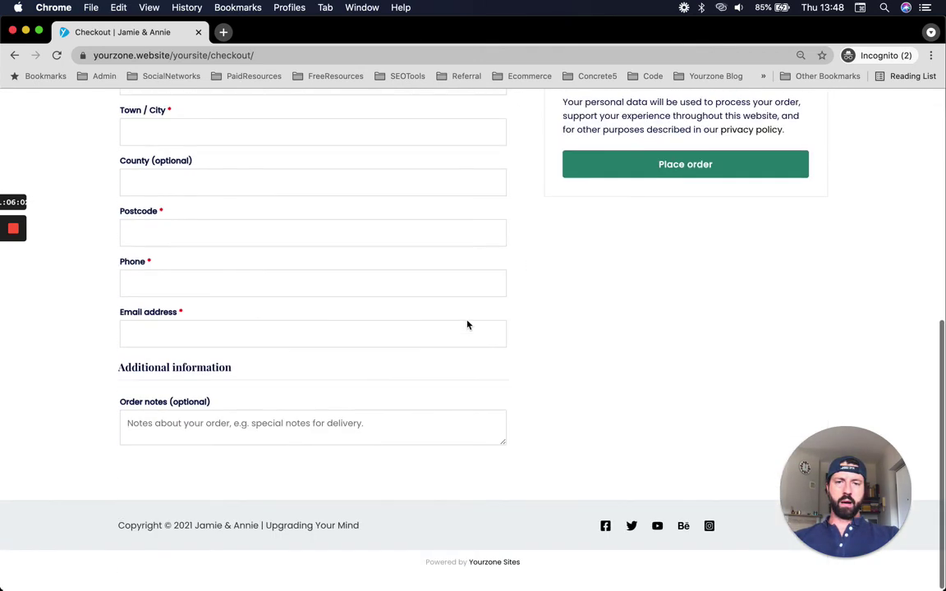
pyautogui.scroll(2, 467, 326)
pyautogui.scroll(5, 468, 325)
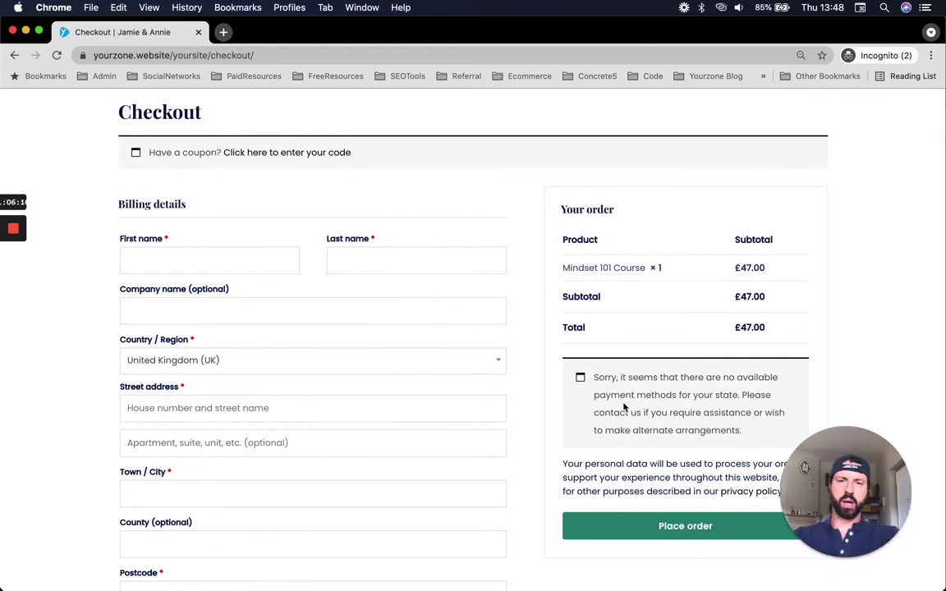
pyautogui.scroll(2, 466, 382)
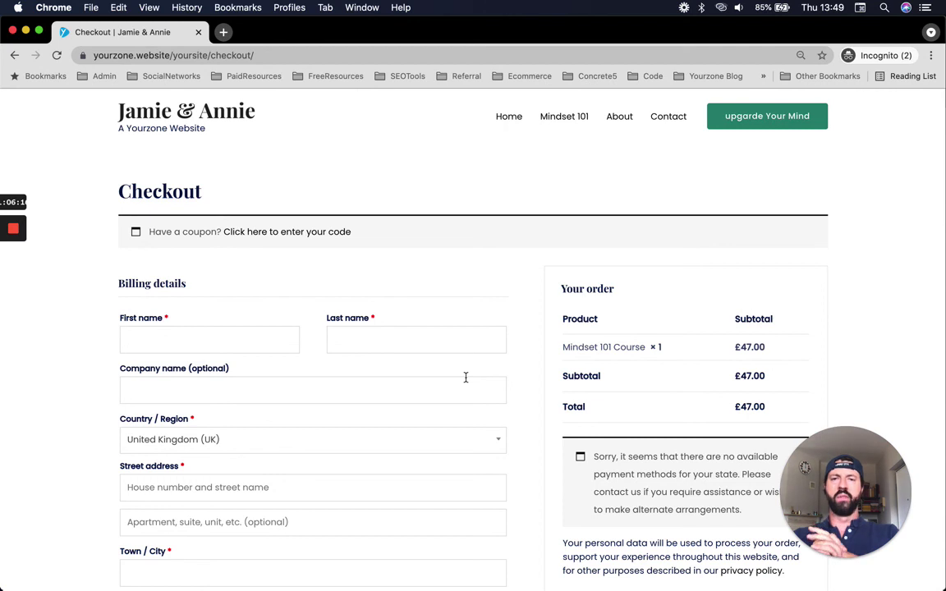
# Step: Open the site's home page and review its sections from the hero to the course listings
pyautogui.click(504, 115)
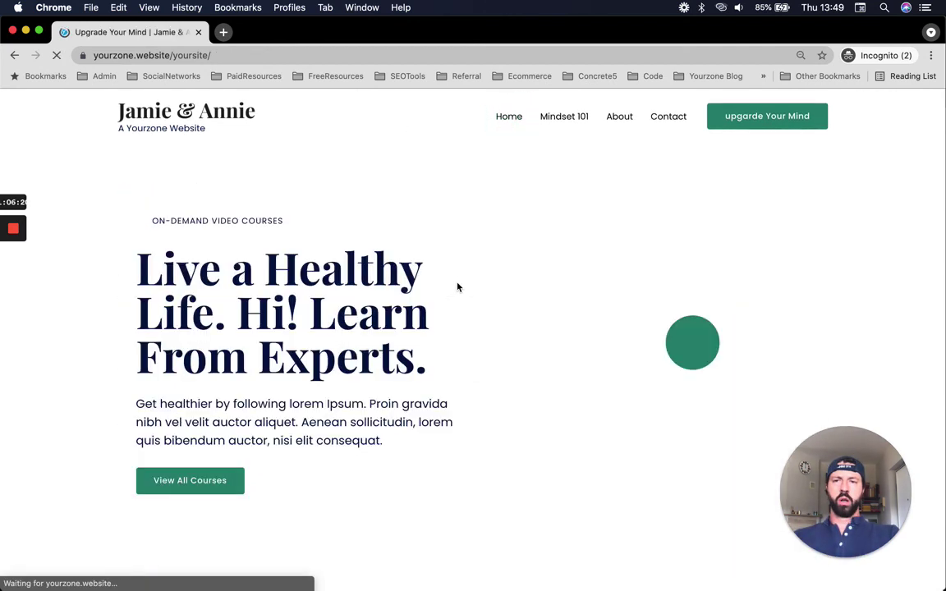
pyautogui.scroll(-15, 427, 353)
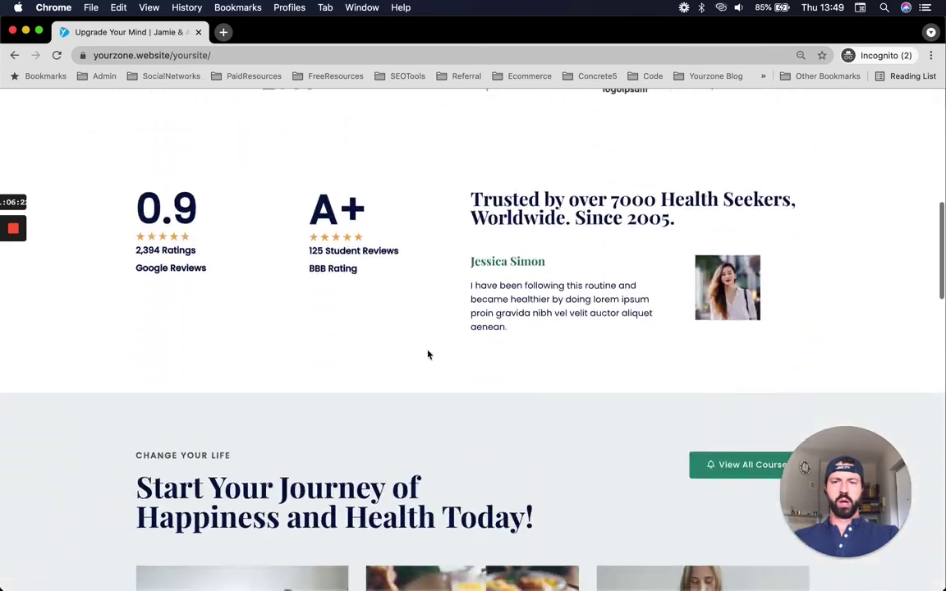
pyautogui.scroll(-2, 427, 355)
pyautogui.scroll(18, 427, 354)
pyautogui.scroll(-20, 427, 355)
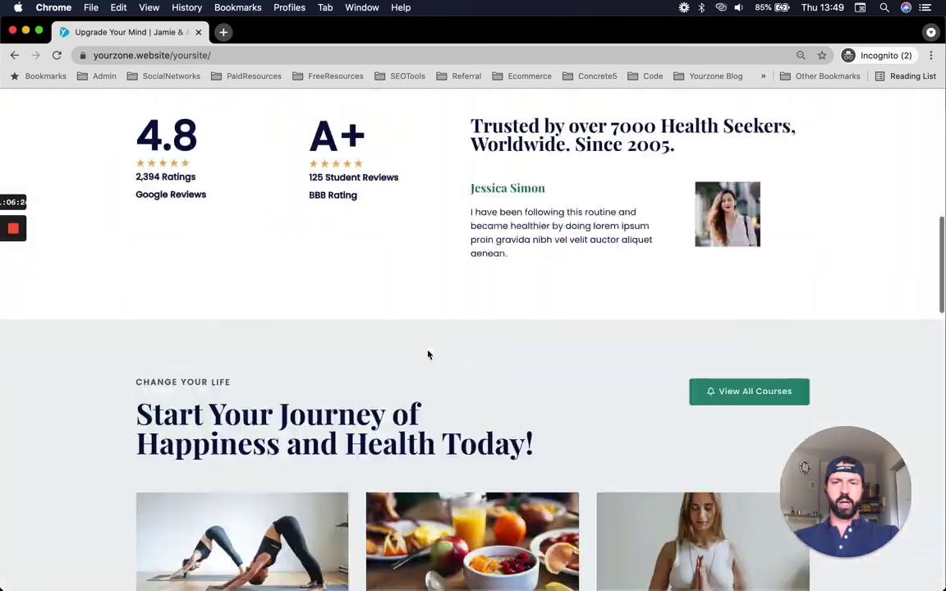
pyautogui.scroll(20, 427, 354)
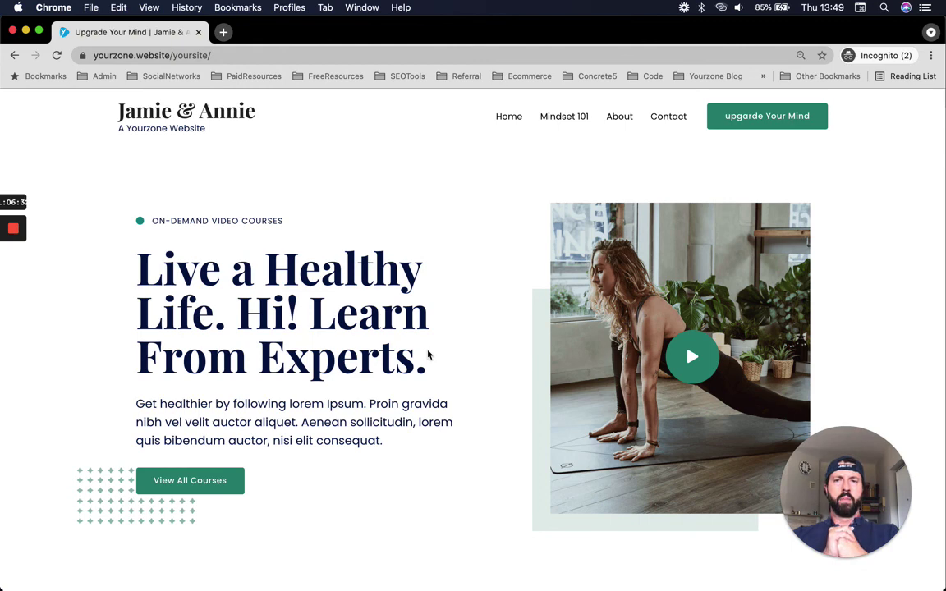
pyautogui.moveTo(3, 335)
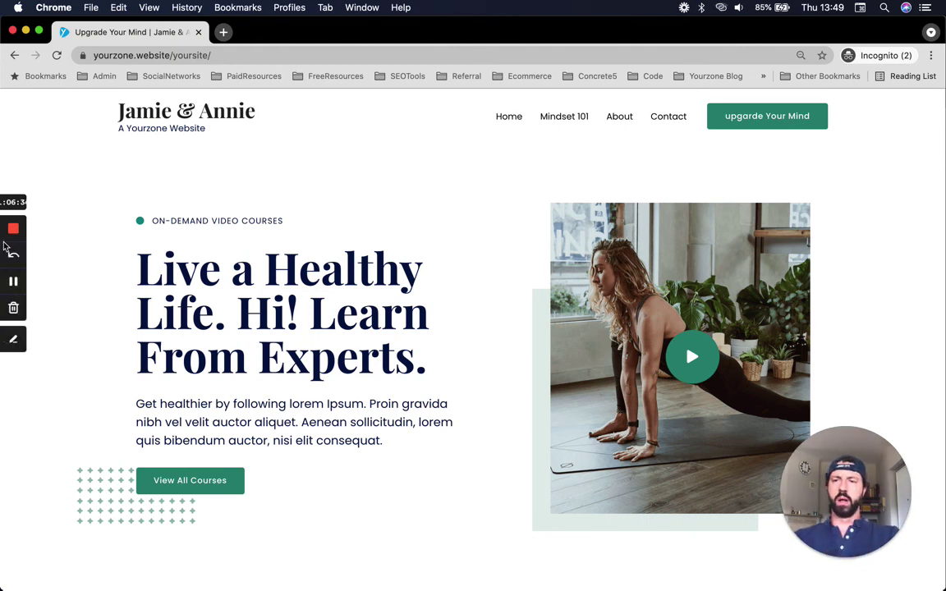